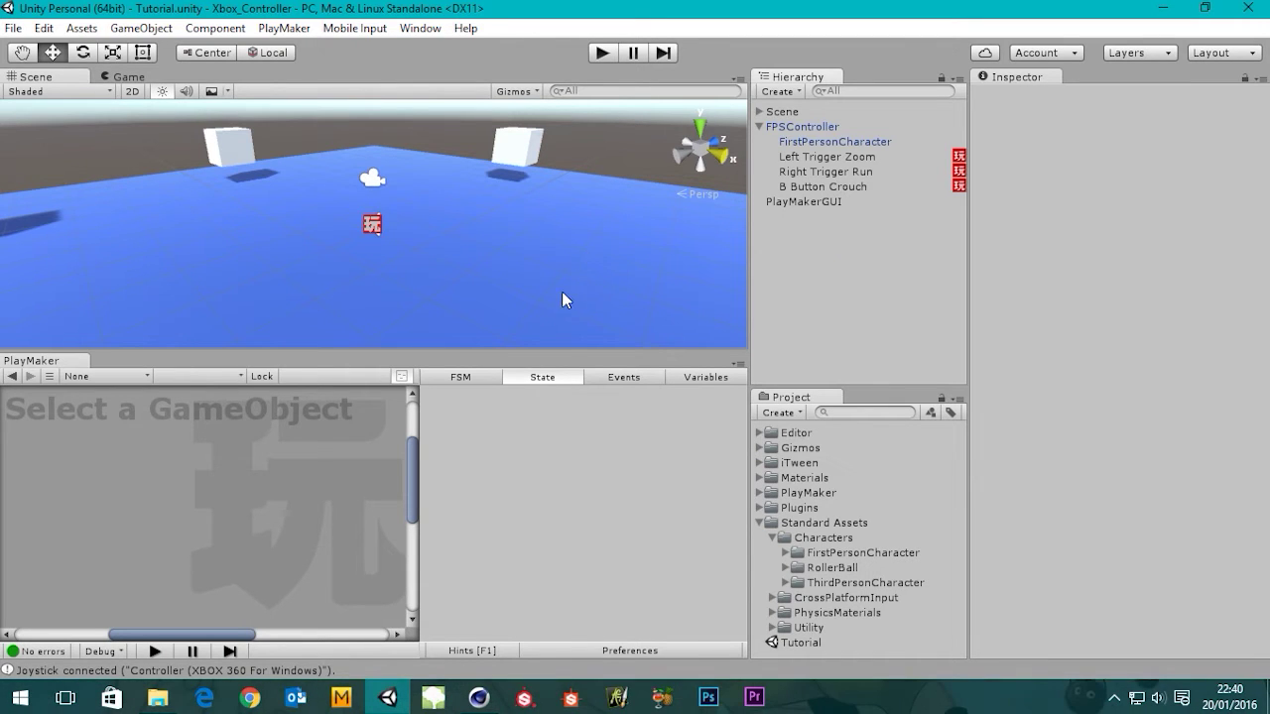
- Inspect the component settings of the FPSController and its FirstPersonCharacter child object
left_click_drag(566, 352, 563, 423)
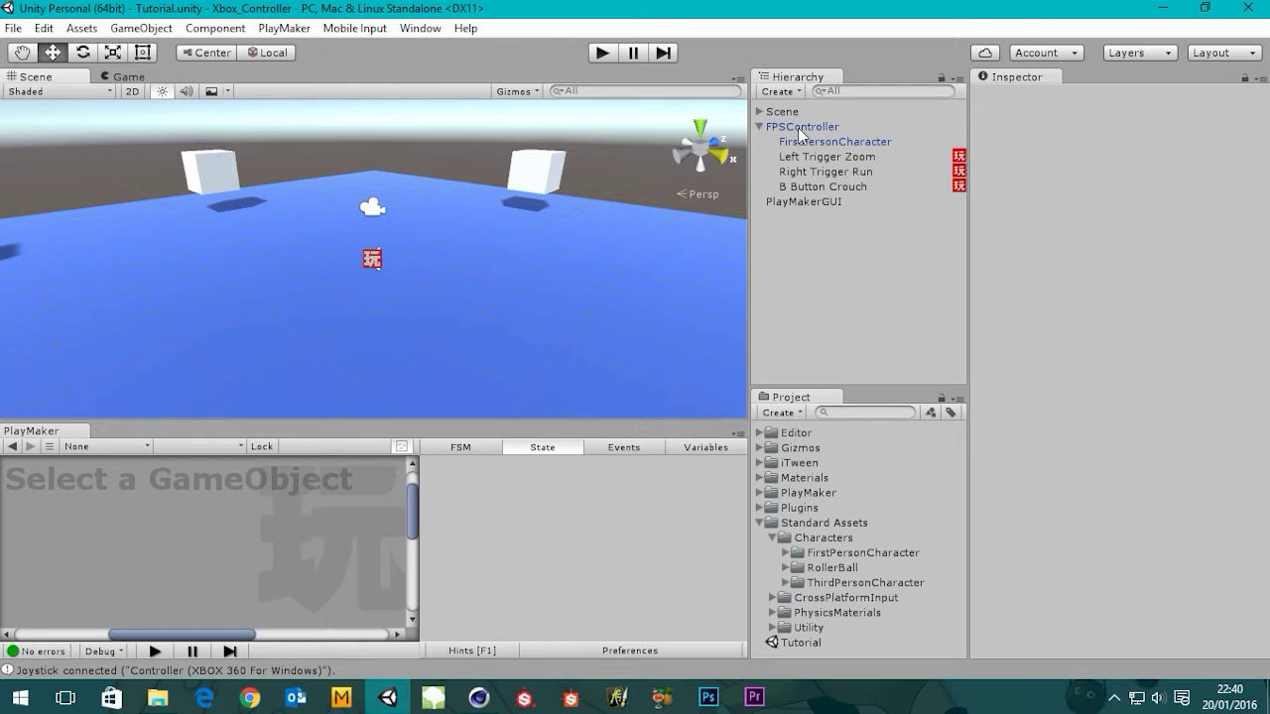
left_click(803, 129)
left_click(825, 143)
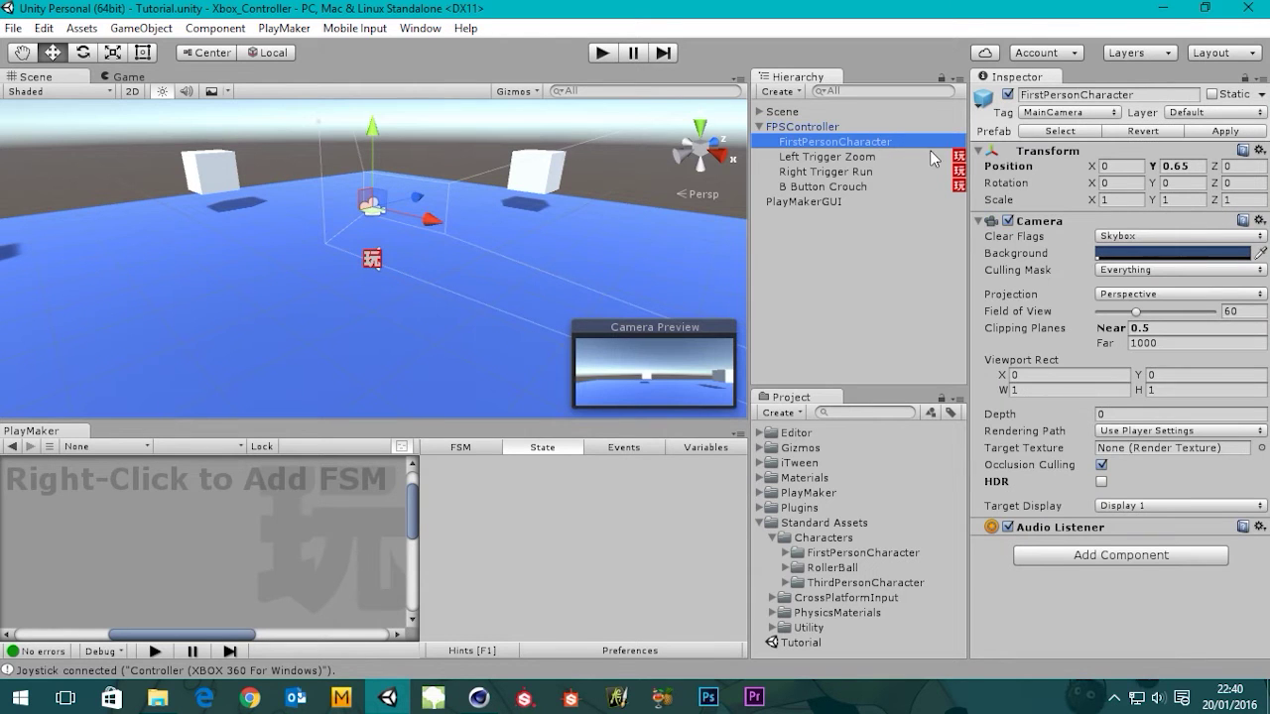
left_click(761, 128)
left_click(761, 128)
left_click(779, 127)
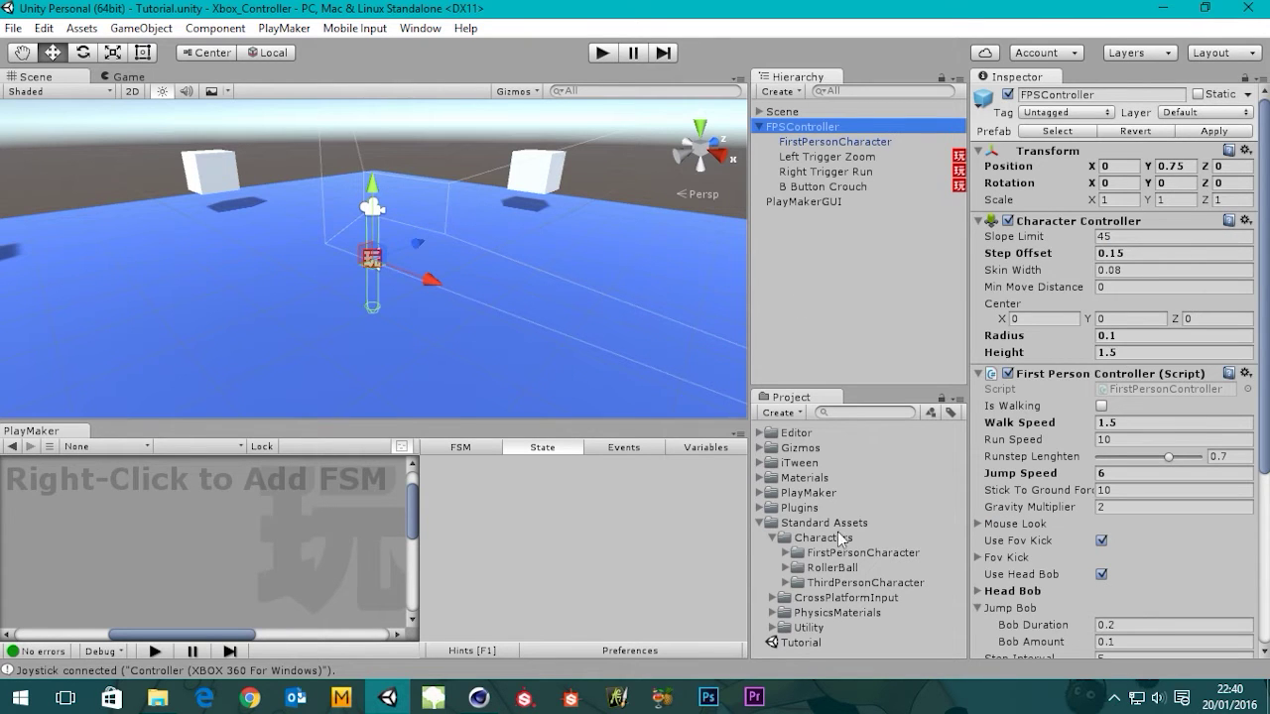
- Locate the FPSController prefab in the FirstPersonCharacter assets and inspect its default settings
left_click(786, 554)
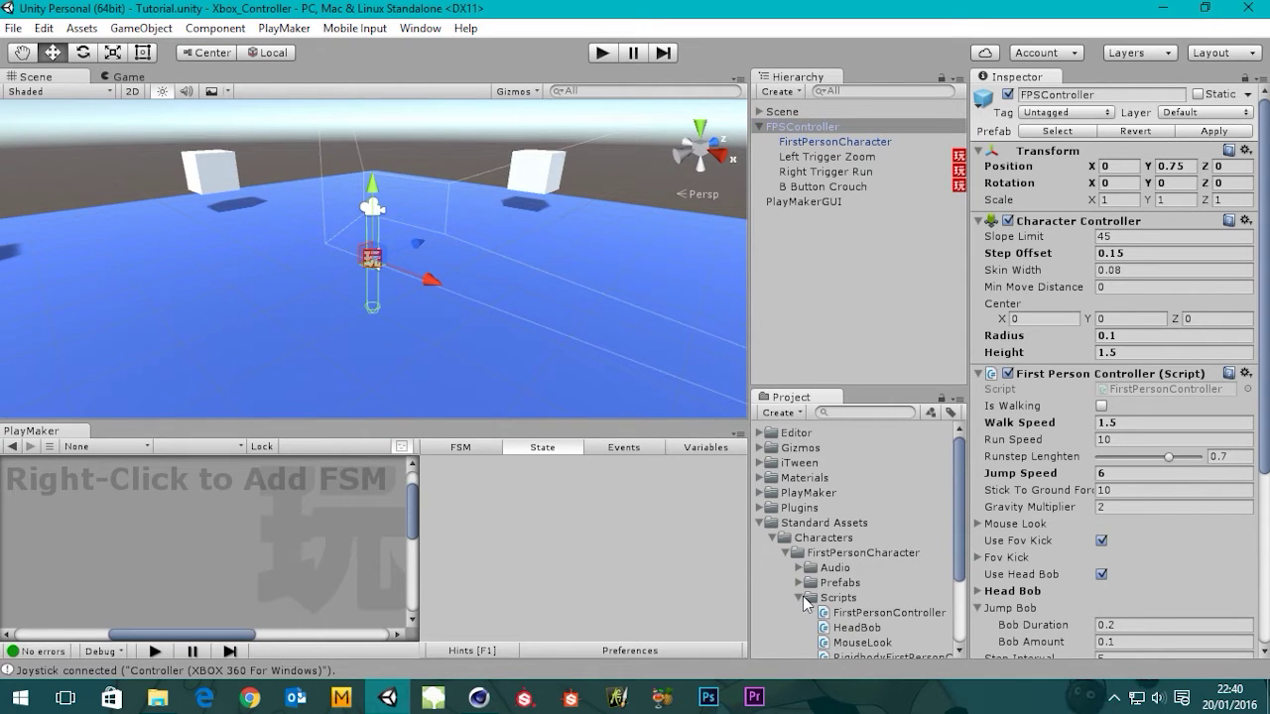
left_click(799, 598)
left_click(798, 582)
left_click(856, 598)
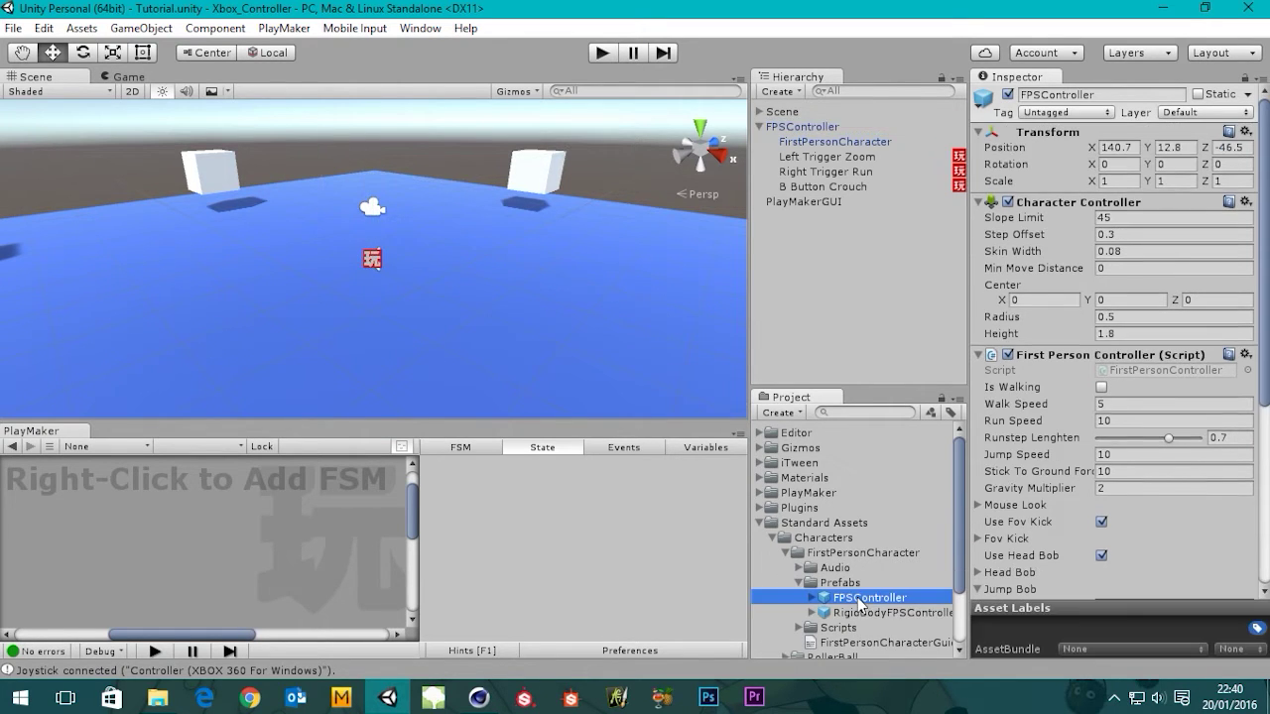
- Review the FPSController's child objects, including the Left Trigger Zoom, Right Trigger Run and B Button Crouch FSMs
left_click(787, 141)
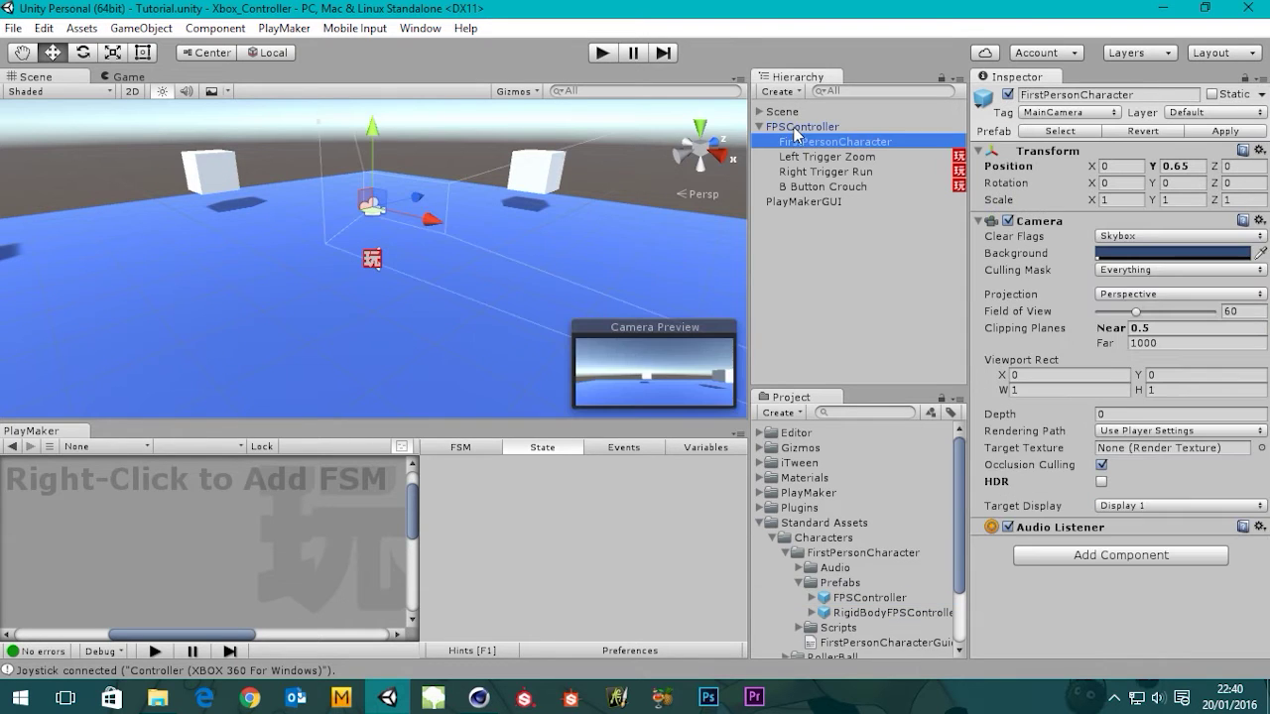
left_click(794, 127)
left_click(808, 155)
left_click(838, 172)
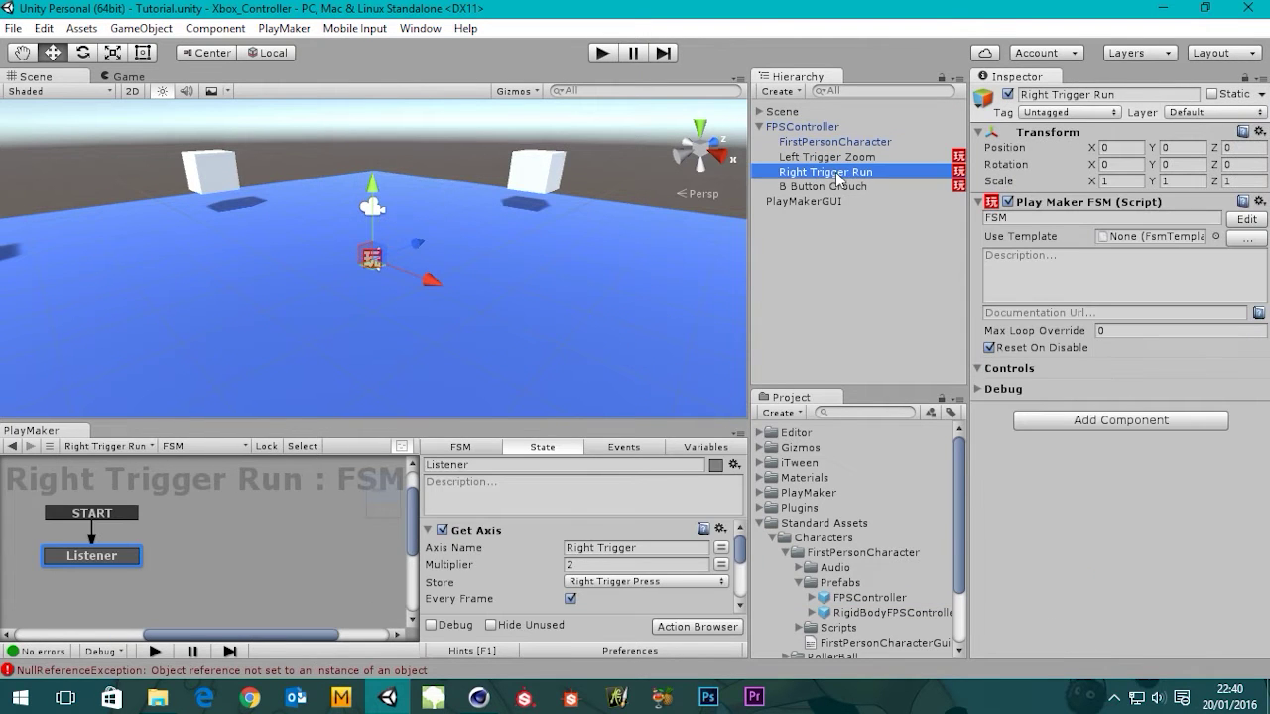
left_click(839, 186)
left_click(825, 171)
left_click(823, 157)
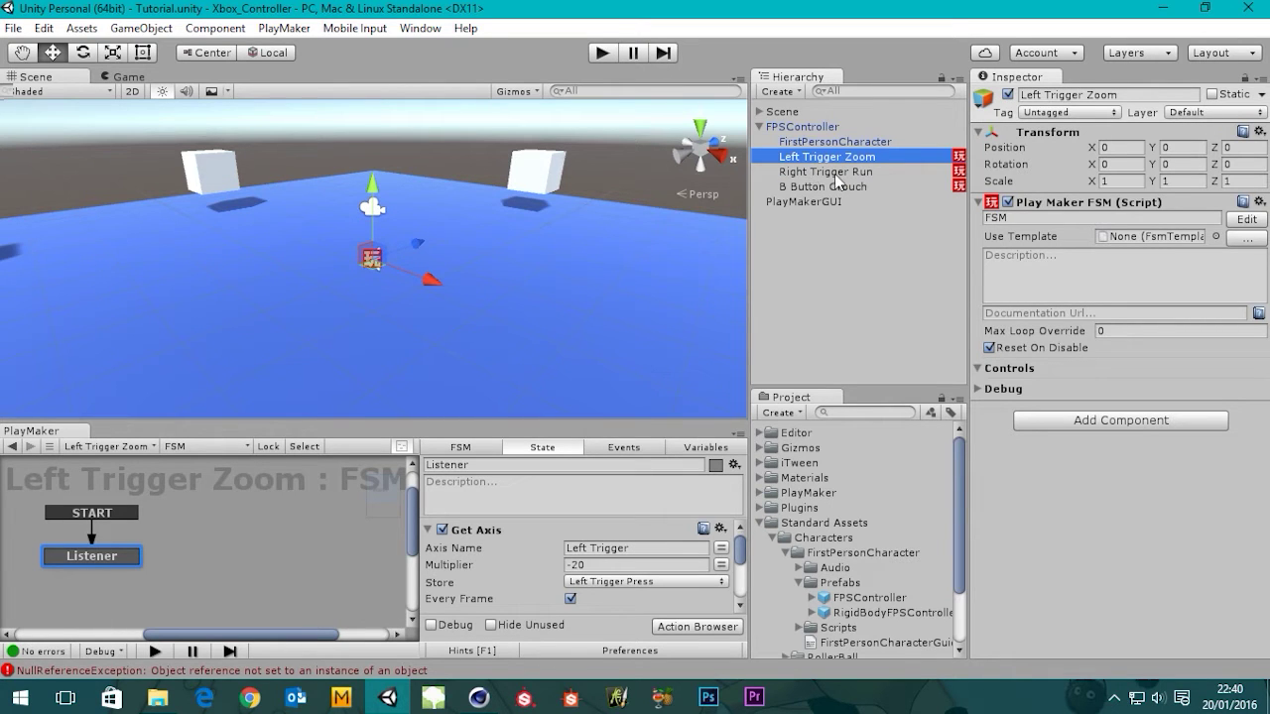
left_click(812, 187)
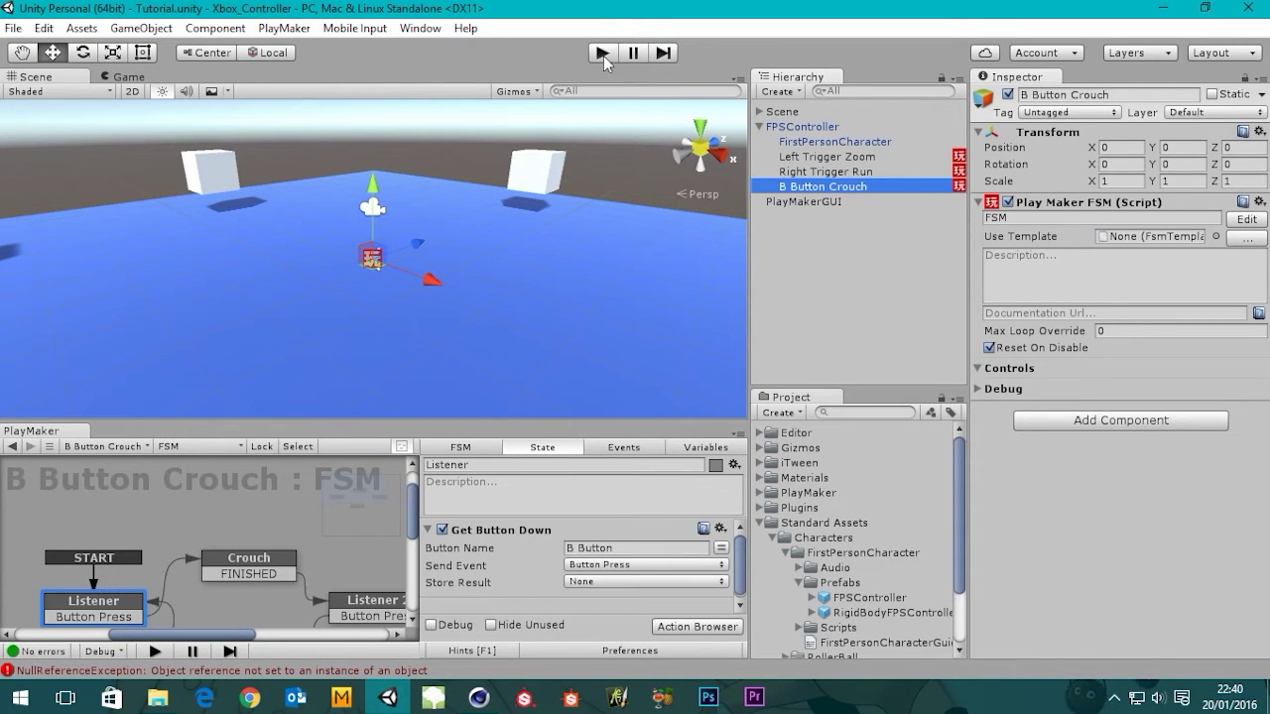
- Play-test the scene with the existing controller setup, then stop play mode
left_click(602, 53)
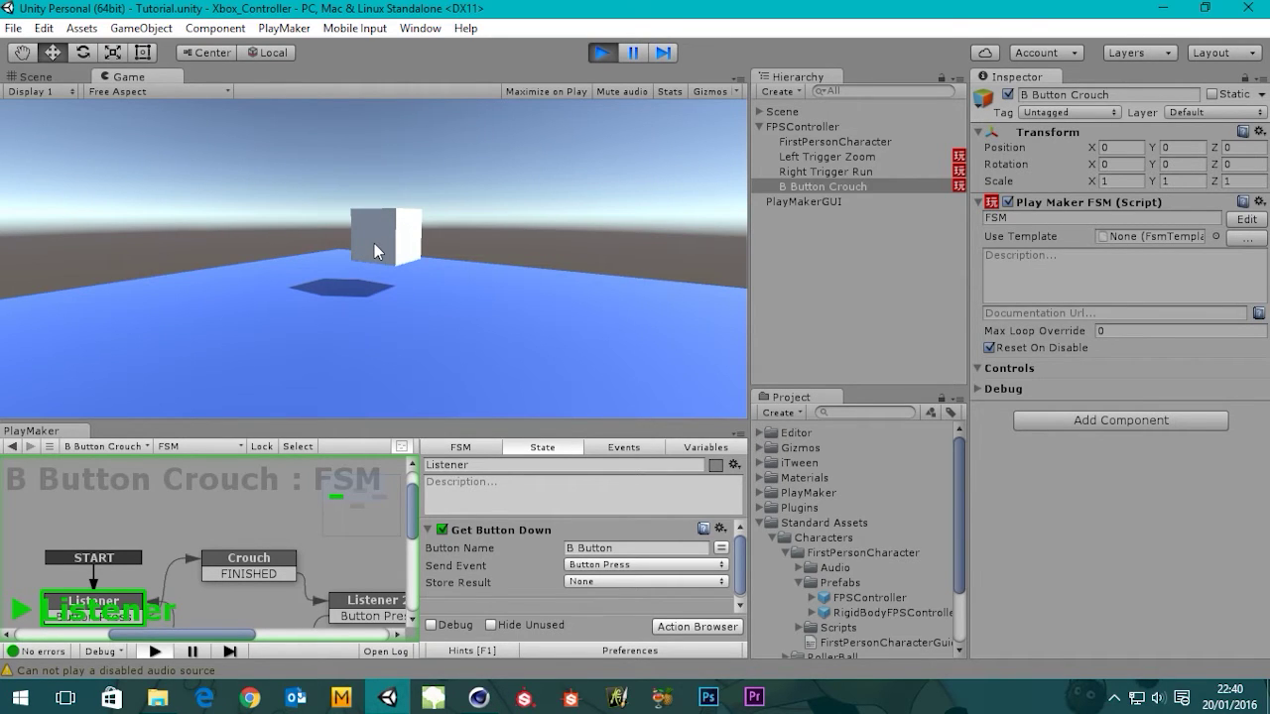
left_click(601, 54)
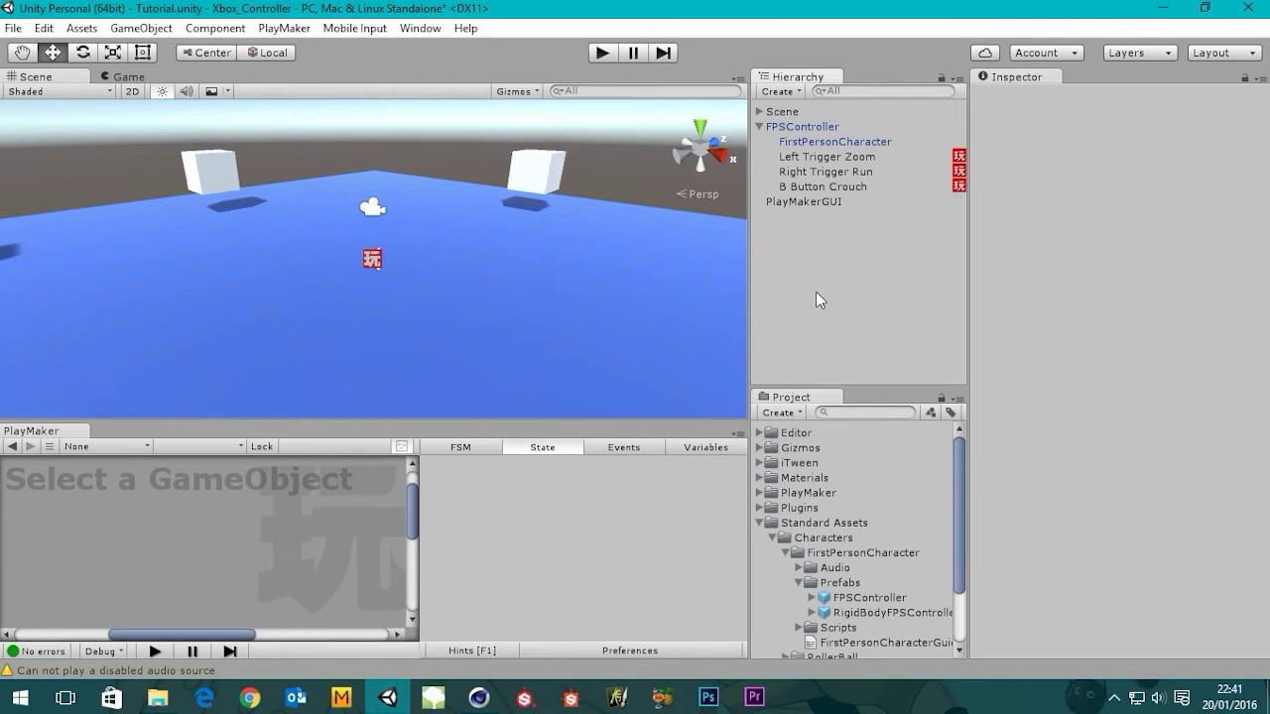
- Open the project's Input settings and examine the Mouse X and X Button axis definitions
left_click(44, 28)
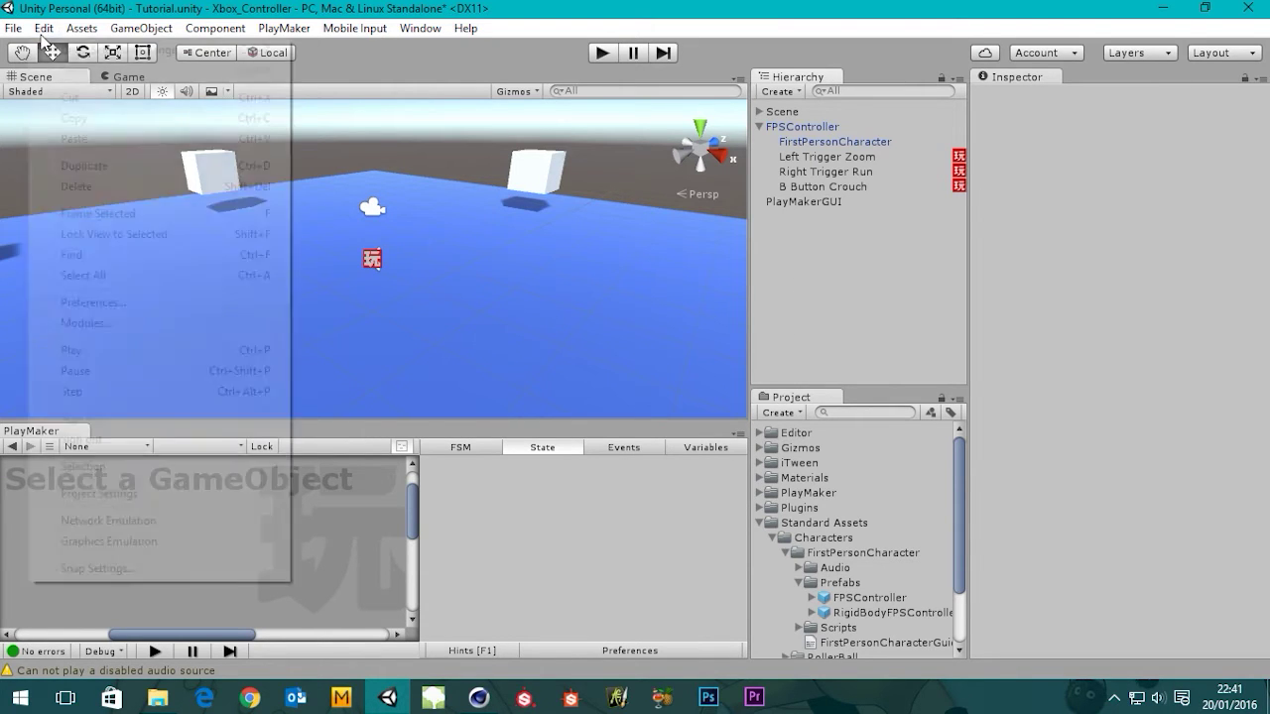
mouse_move(224, 475)
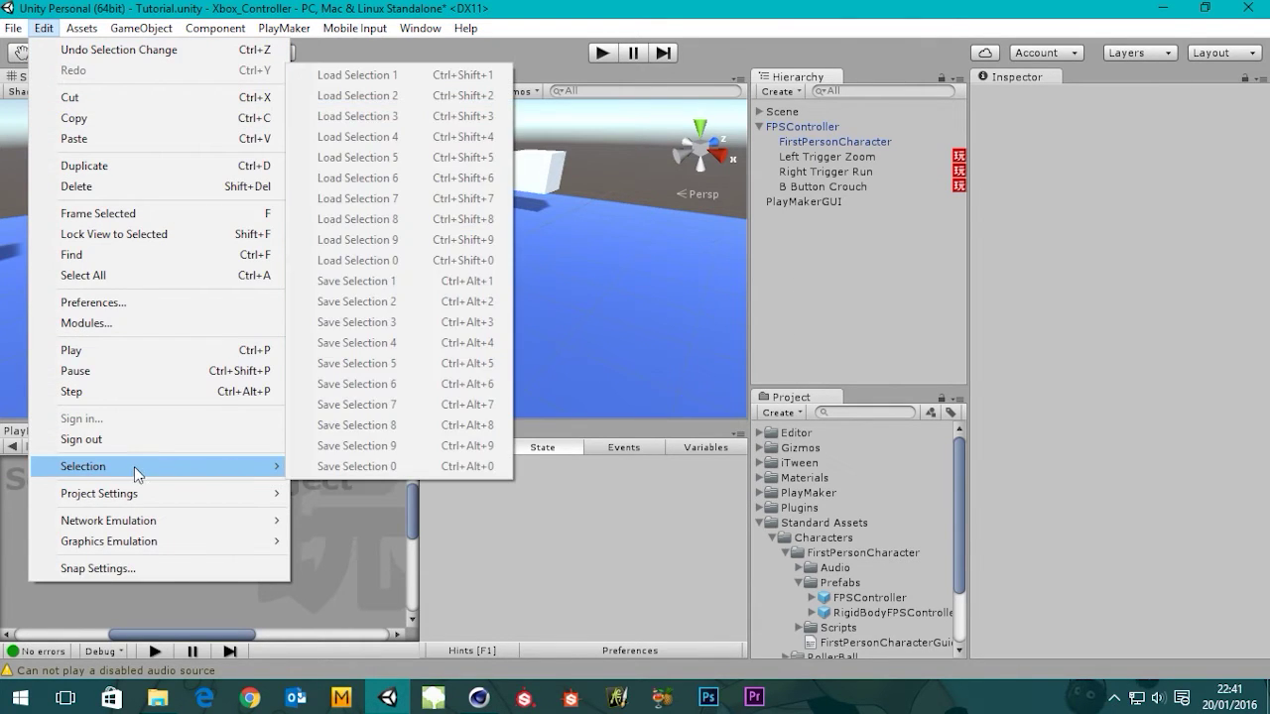
mouse_move(178, 494)
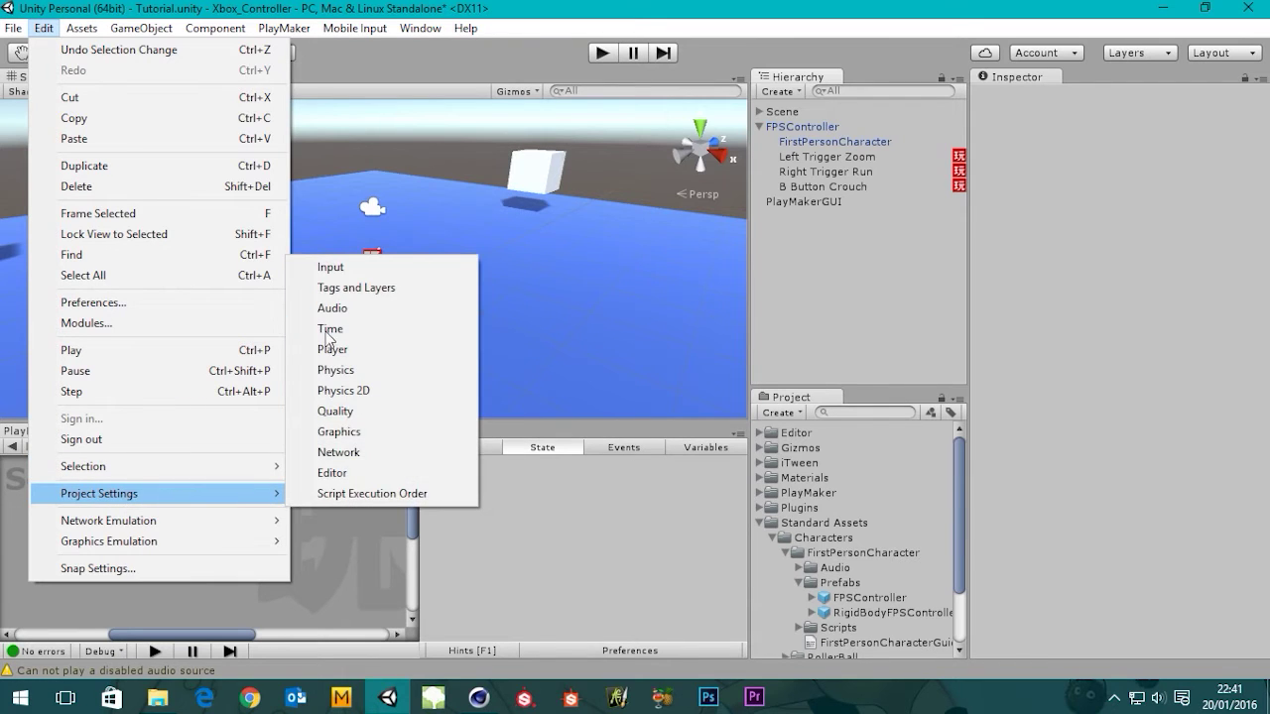
left_click(324, 268)
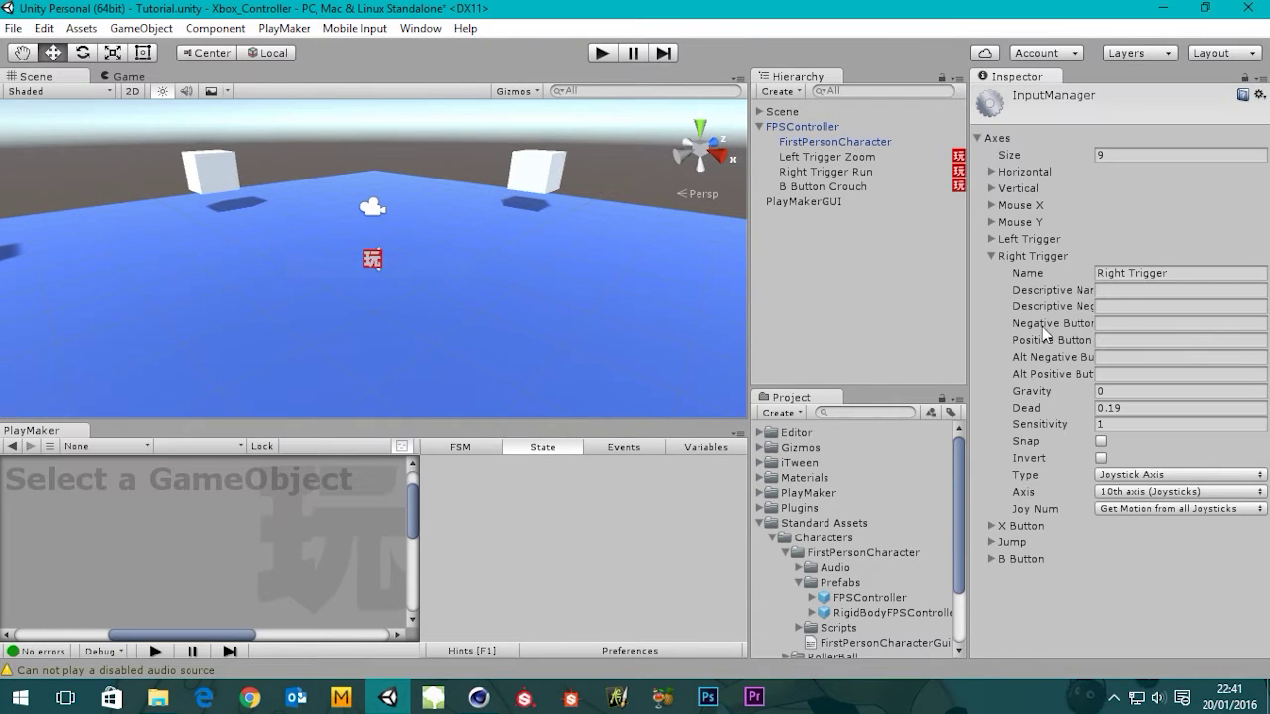
left_click(990, 256)
left_click(993, 207)
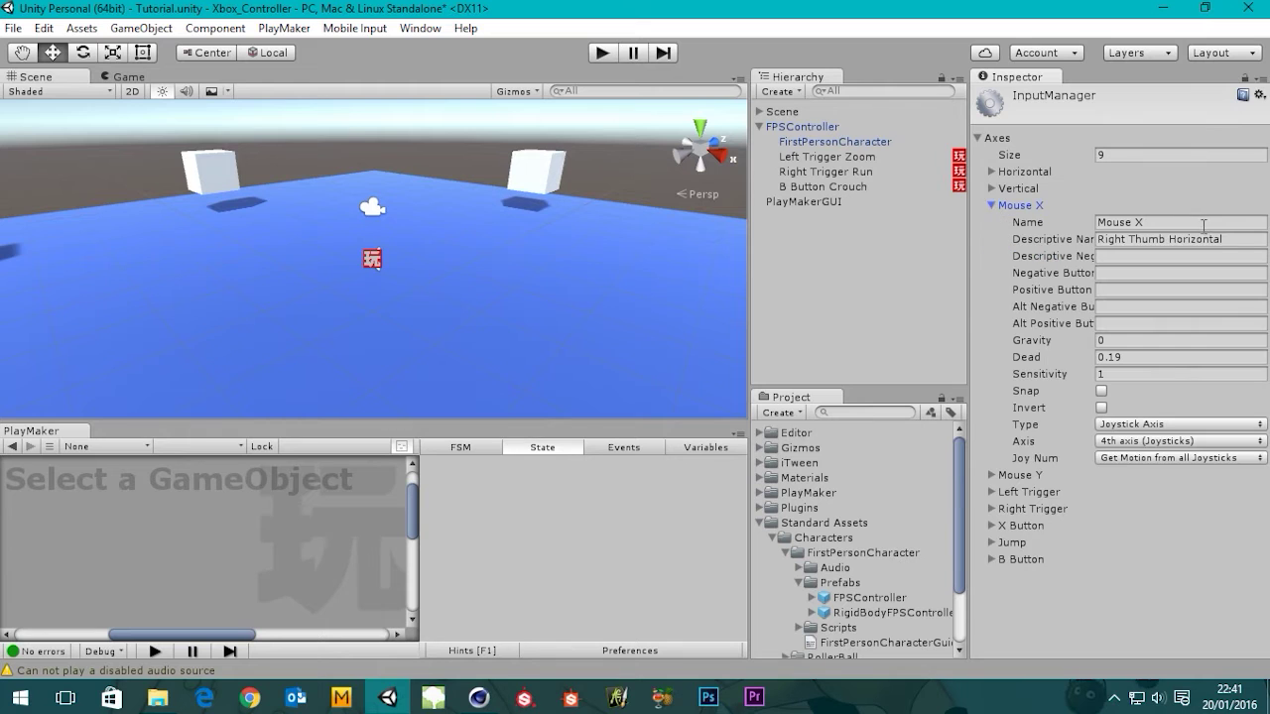
left_click(990, 205)
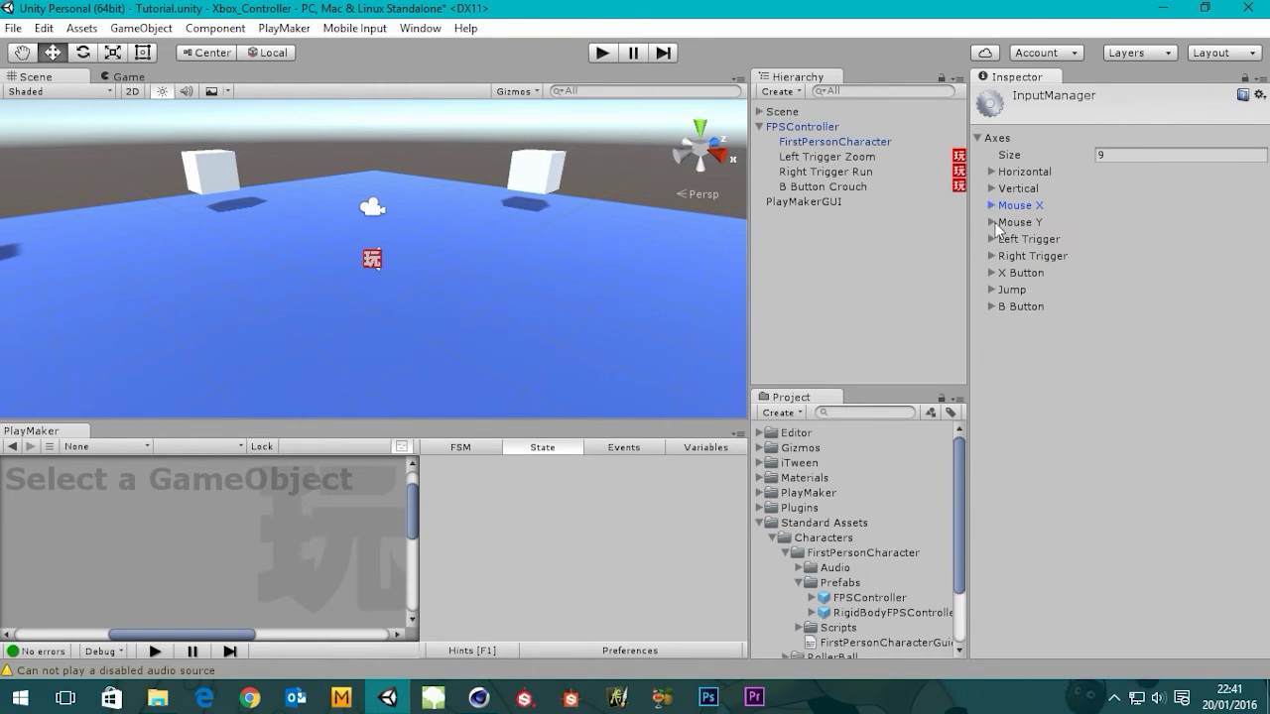
left_click(993, 273)
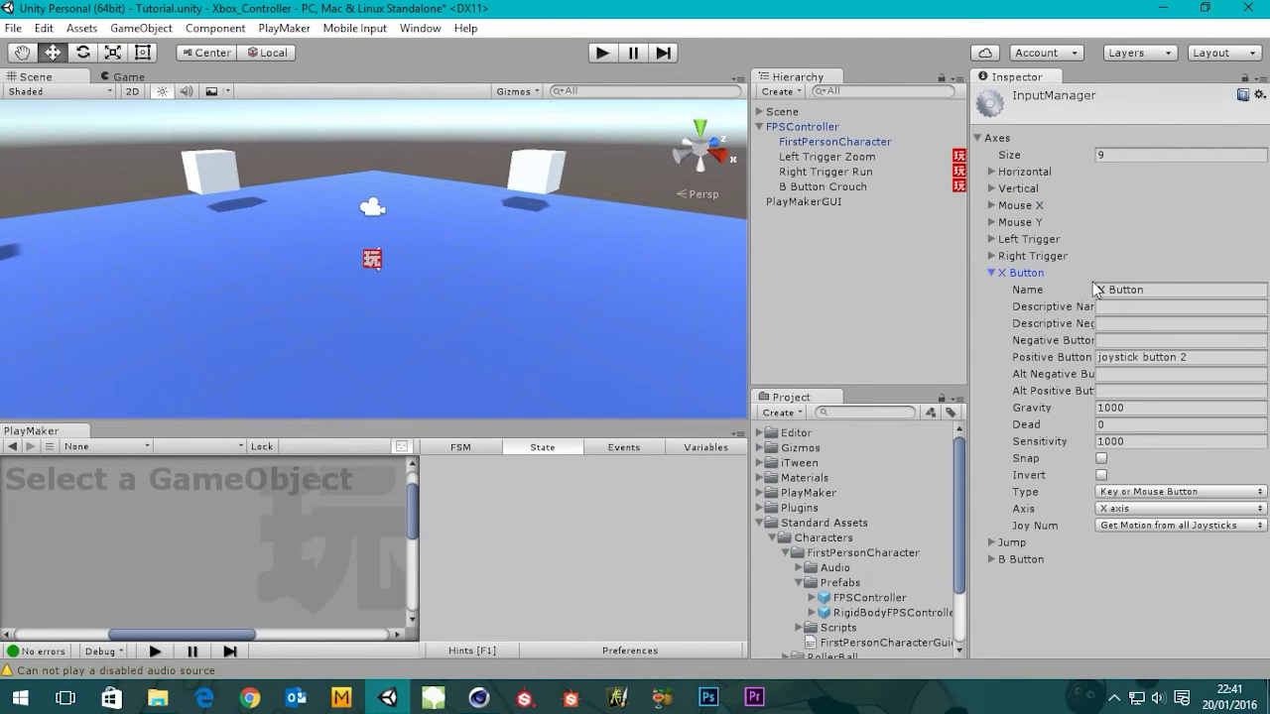
left_click(1014, 289)
left_click(991, 272)
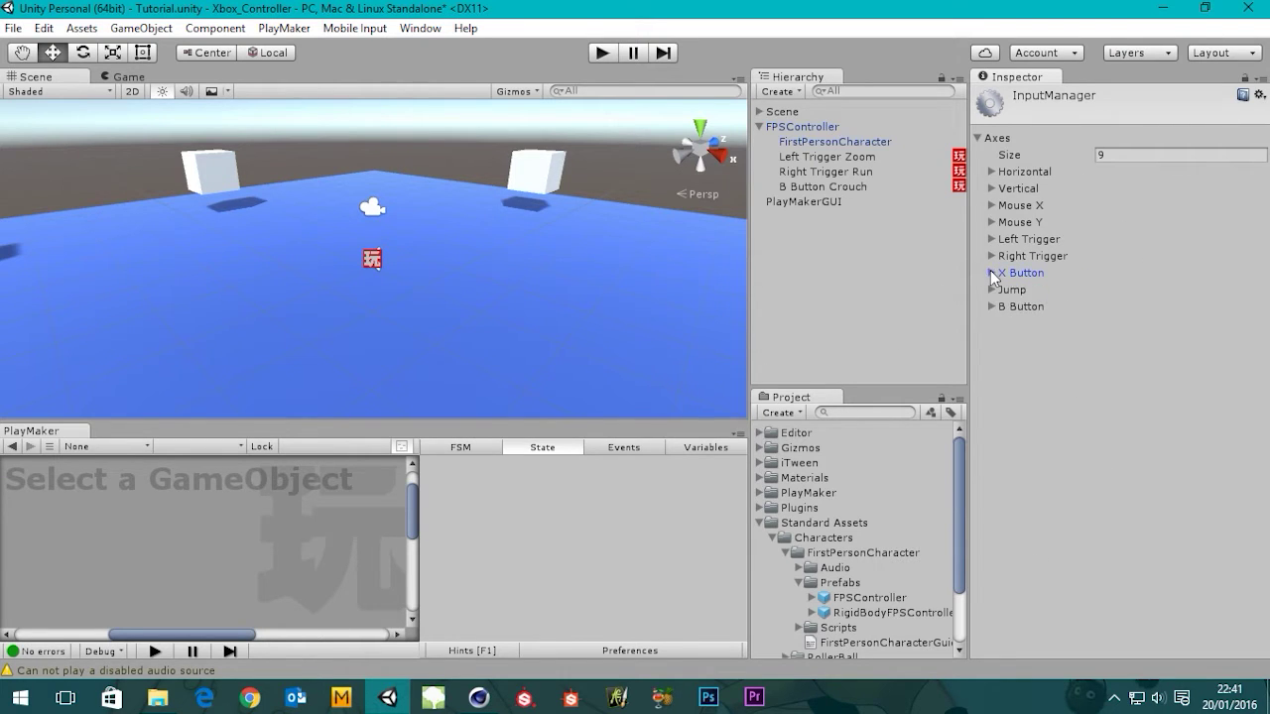
- Review the Left Trigger Zoom, Right Trigger Run and B Button Crouch objects again and clear the selection
left_click(826, 255)
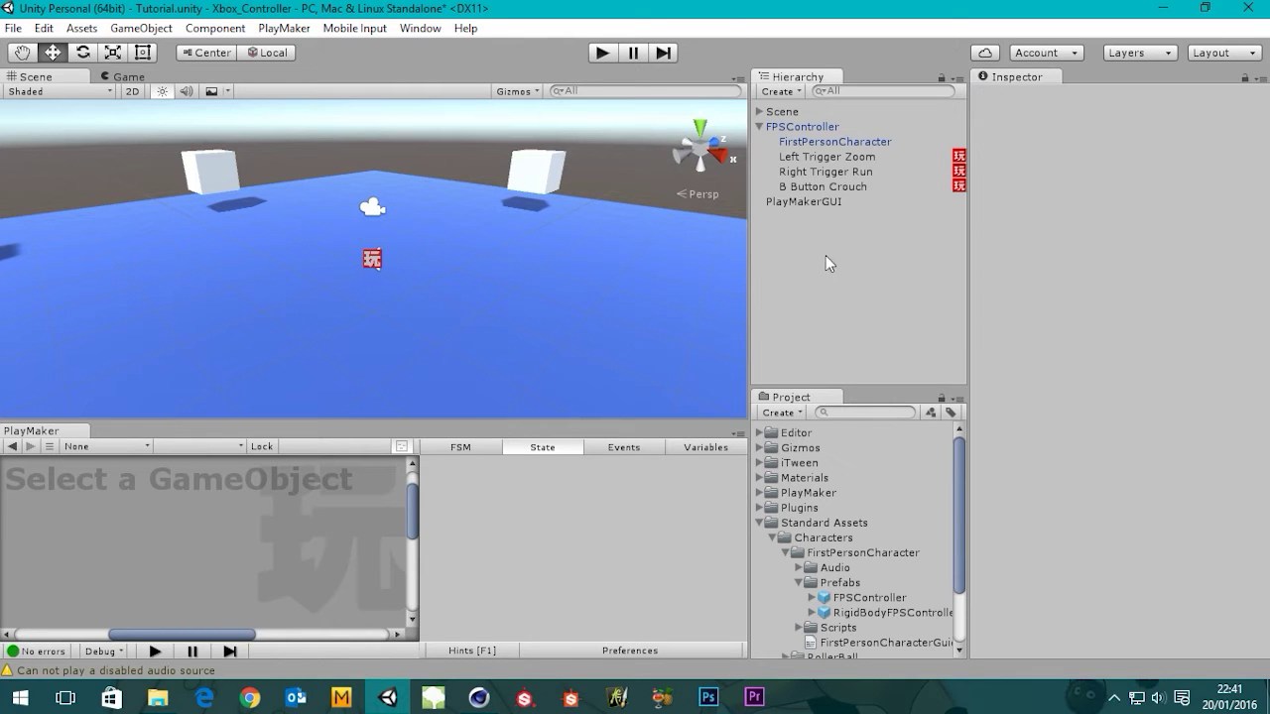
left_click(816, 159)
left_click(820, 171)
left_click(824, 187)
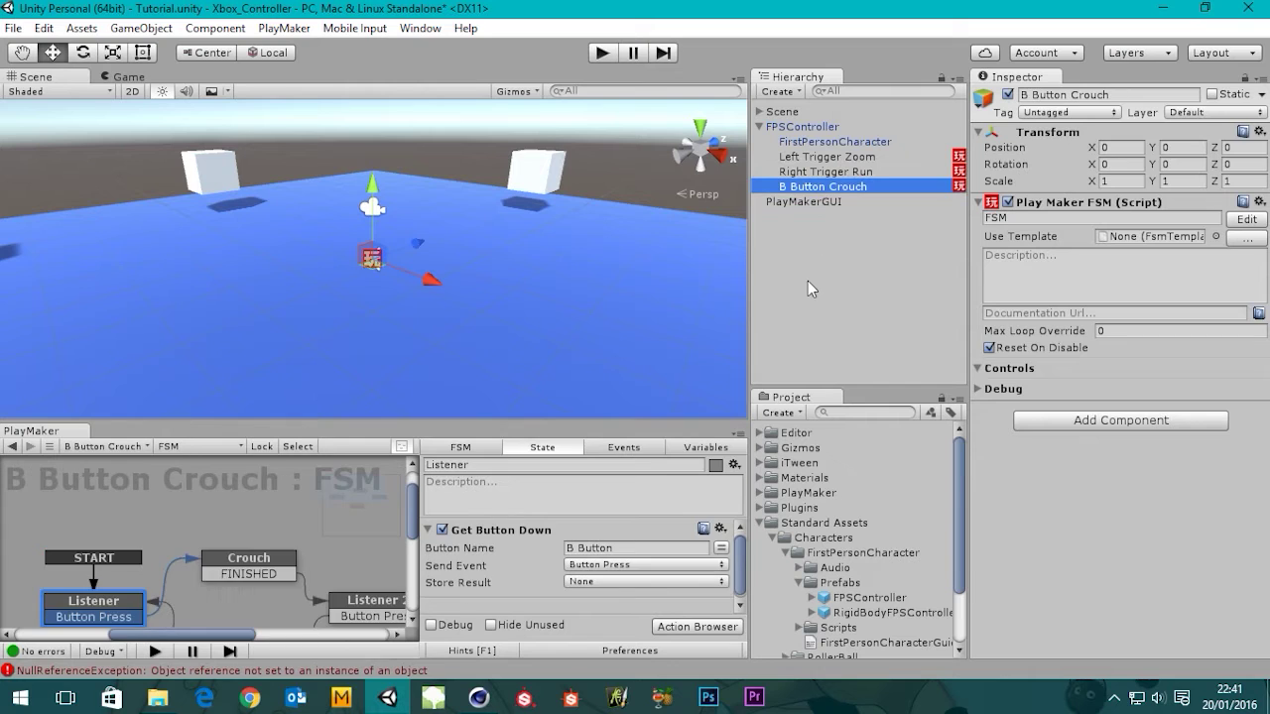
left_click(808, 258)
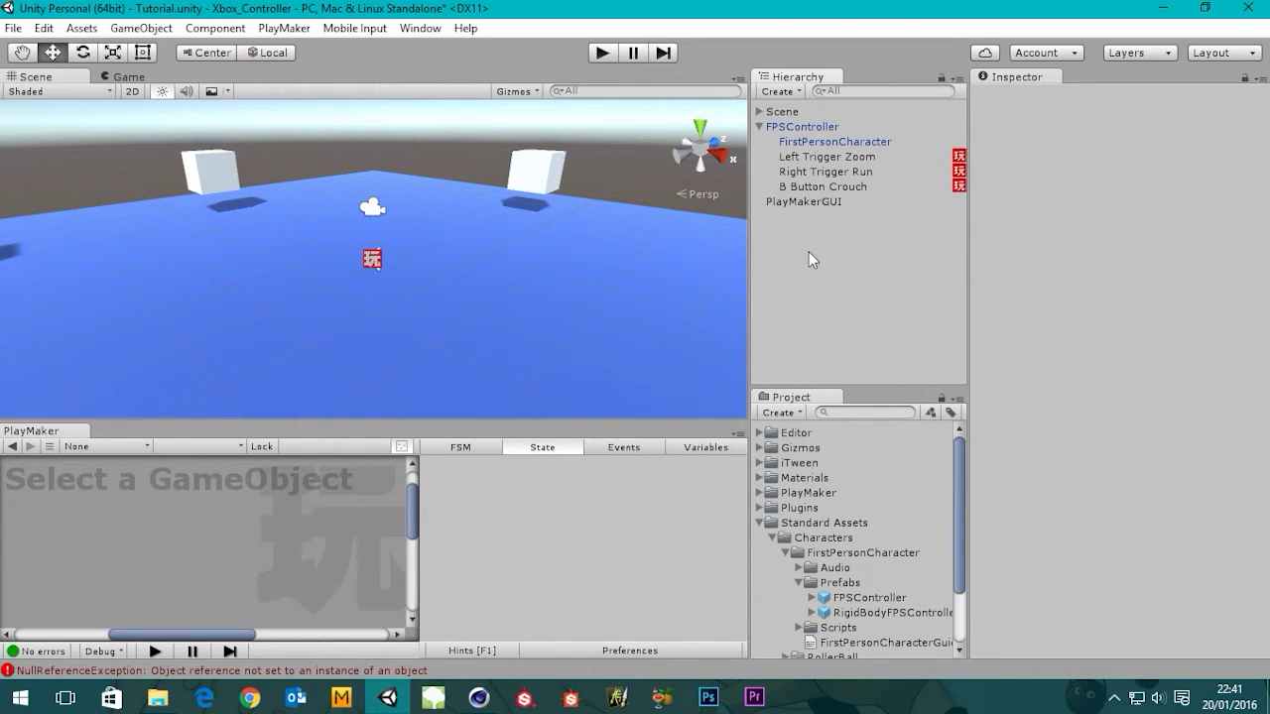
- Create an empty game object and nest it under FPSController, between Right Trigger Run and B Button Crouch
left_click(772, 89)
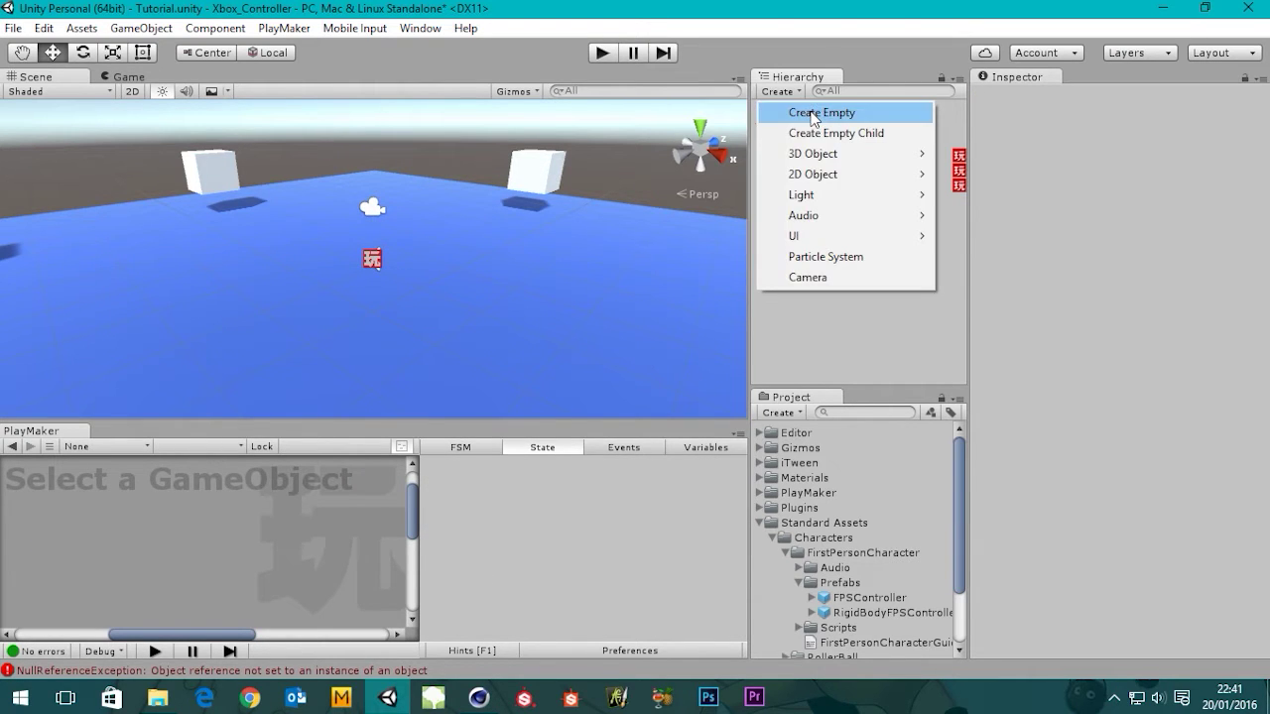
left_click(809, 113)
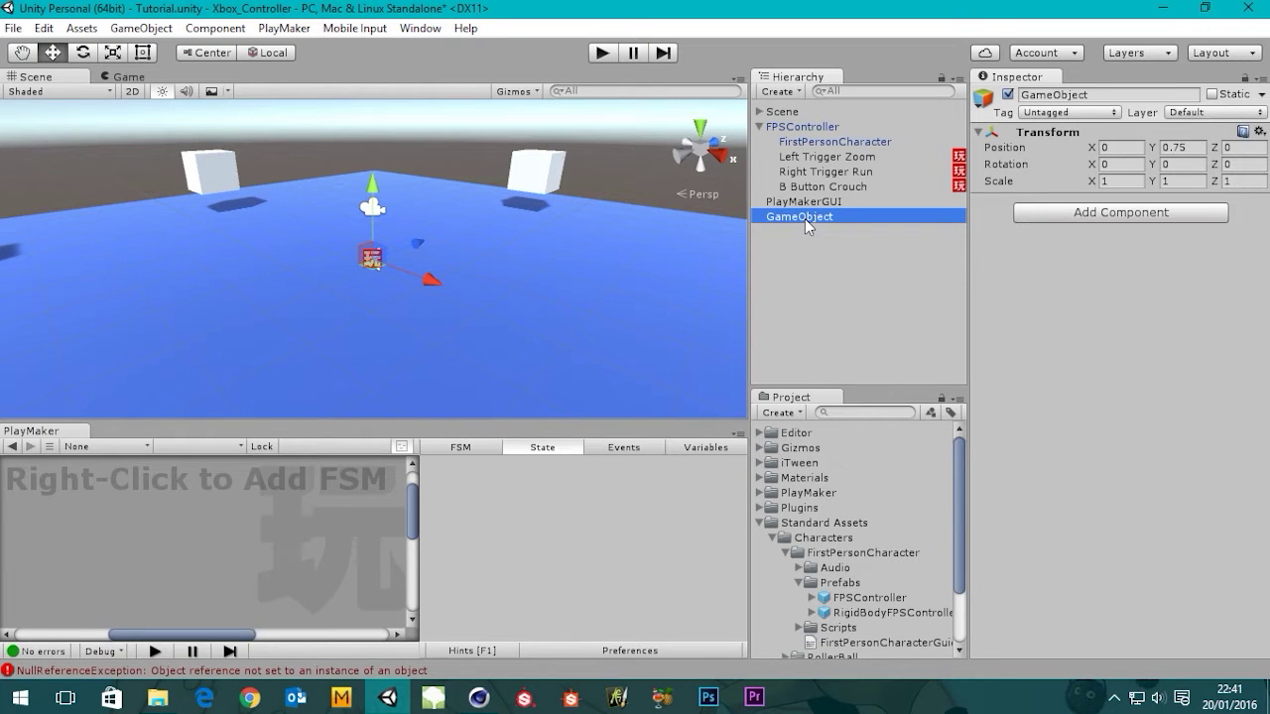
double_click(805, 218)
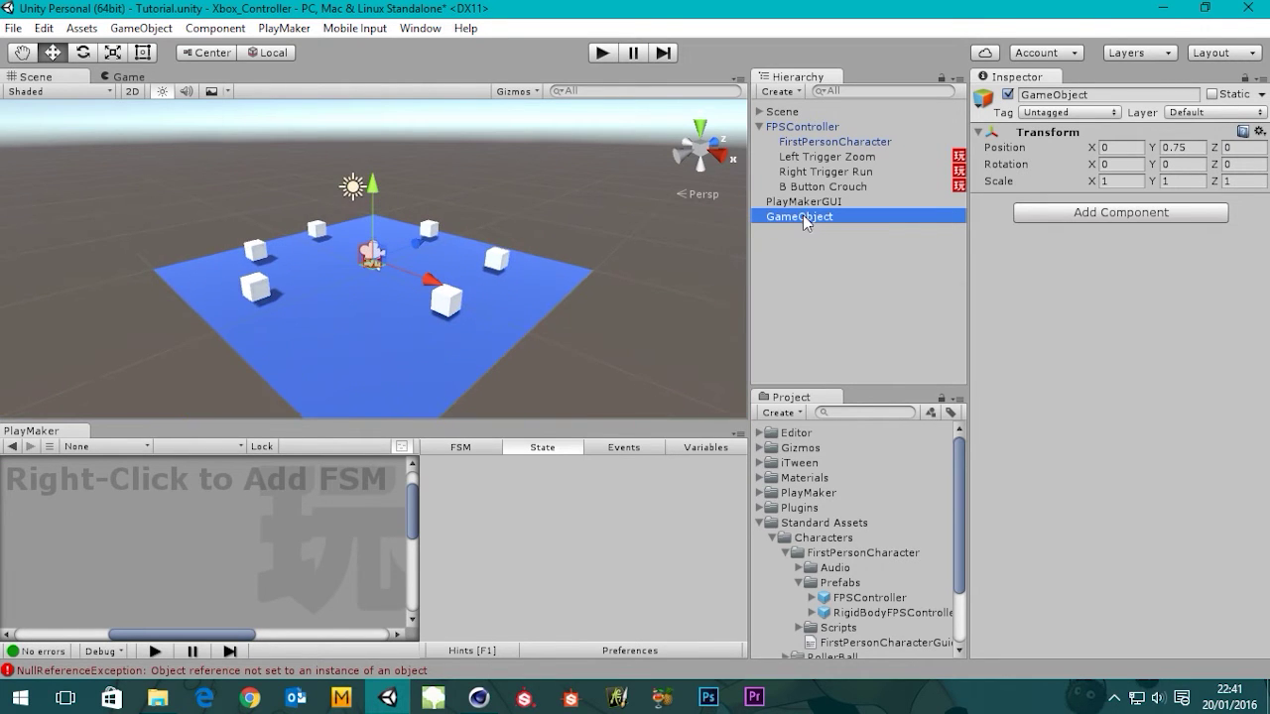
mouse_move(803, 215)
left_mouse_down()
mouse_move(799, 127)
mouse_move(808, 217)
left_mouse_up()
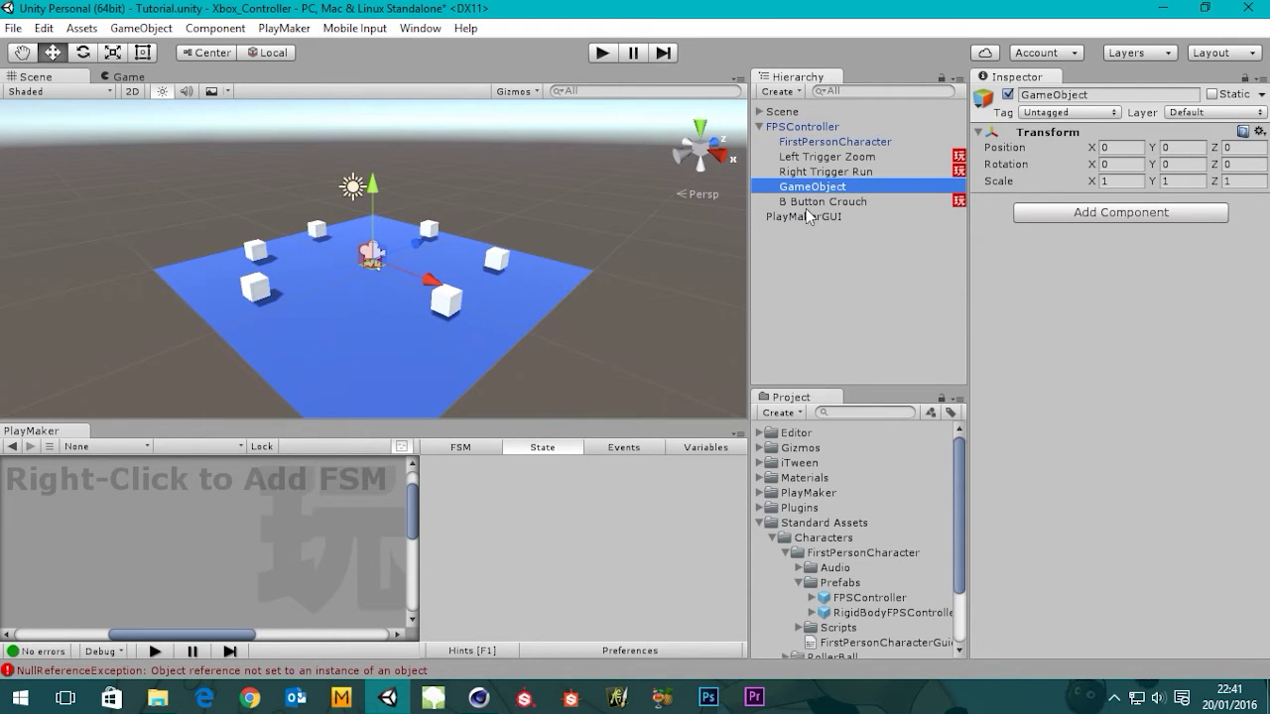
- Rename the new empty child object of FPSController to "X Button Use"
scroll(436, 259, "up", 3)
scroll(434, 262, "down", 3)
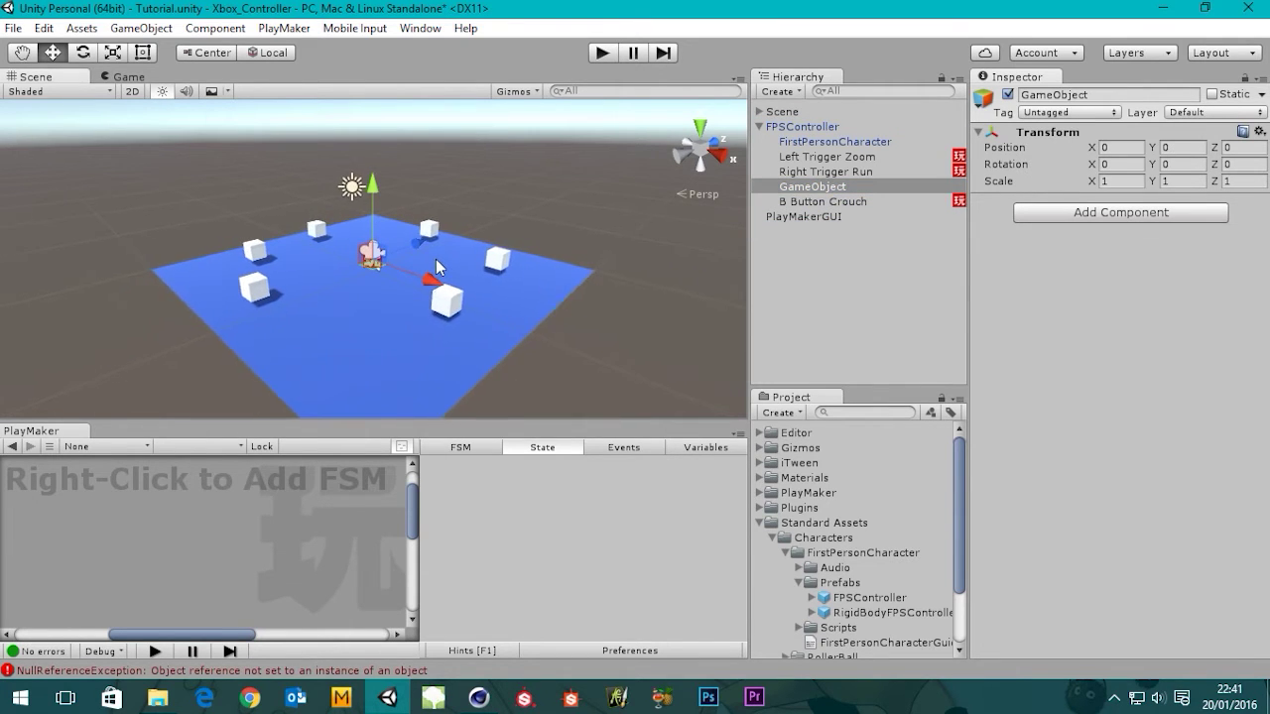
scroll(427, 263, "up", 6)
scroll(423, 268, "up", 5)
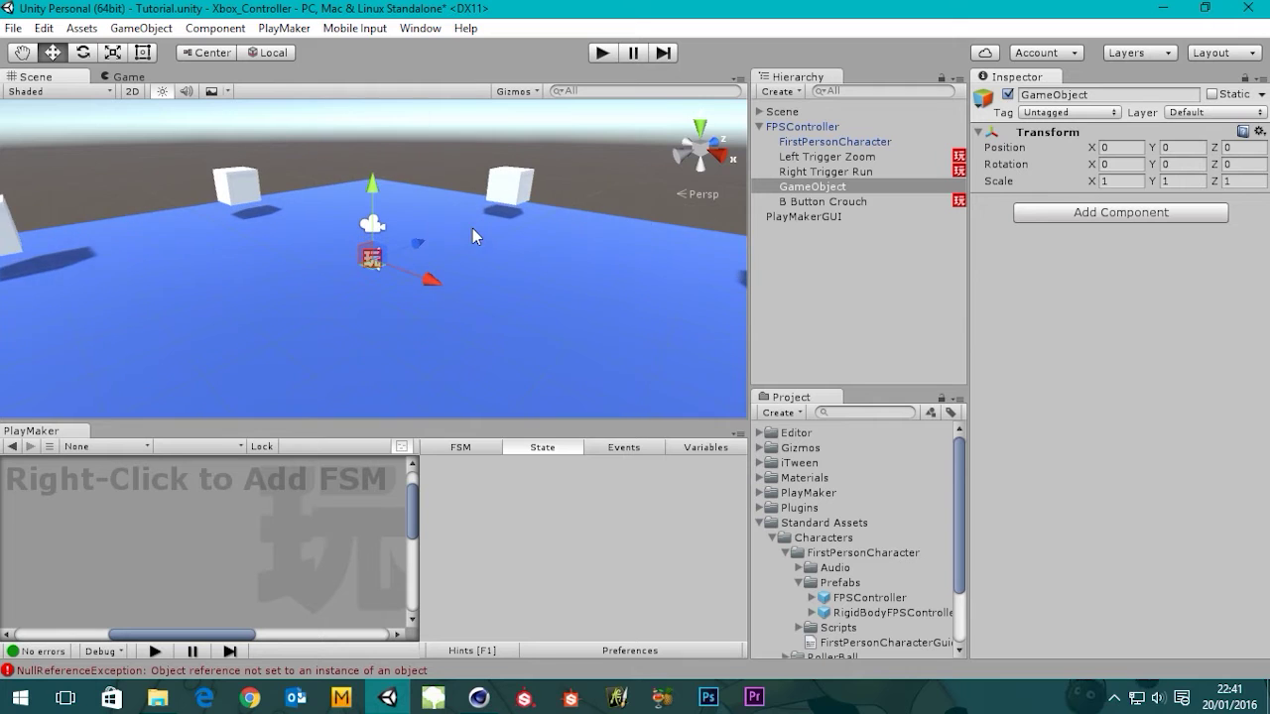
left_click(832, 189)
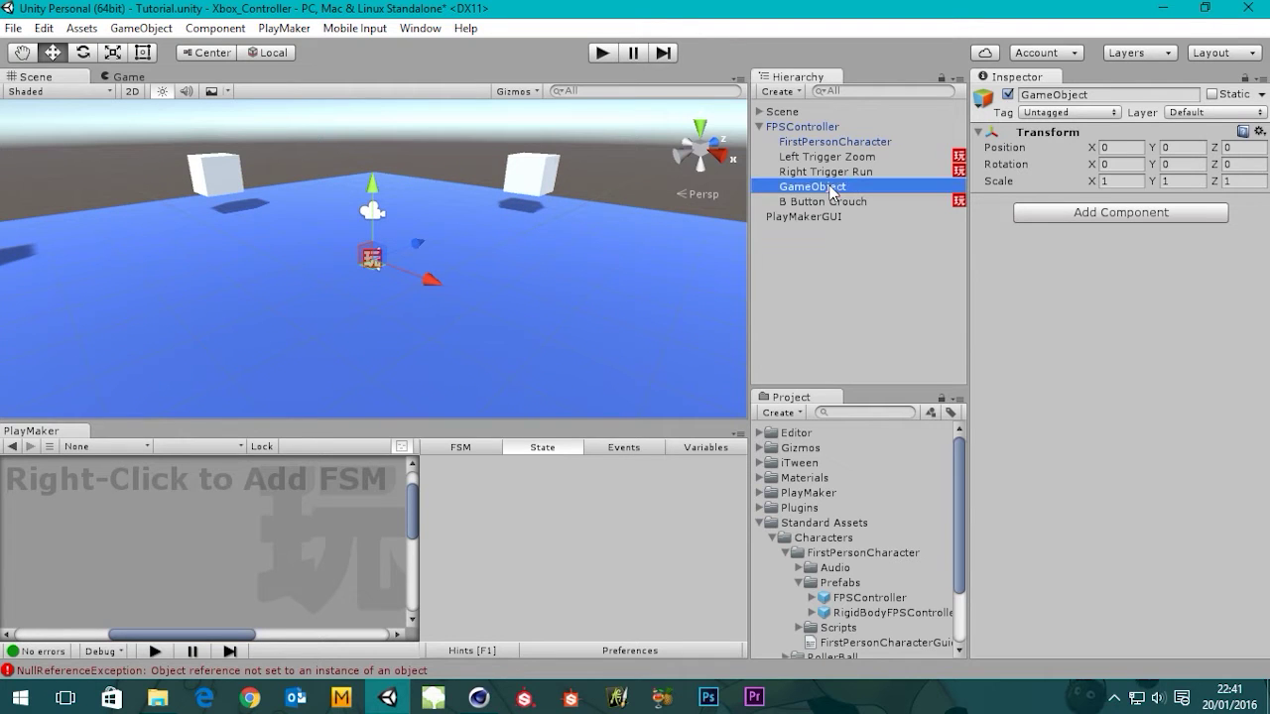
left_click(814, 189)
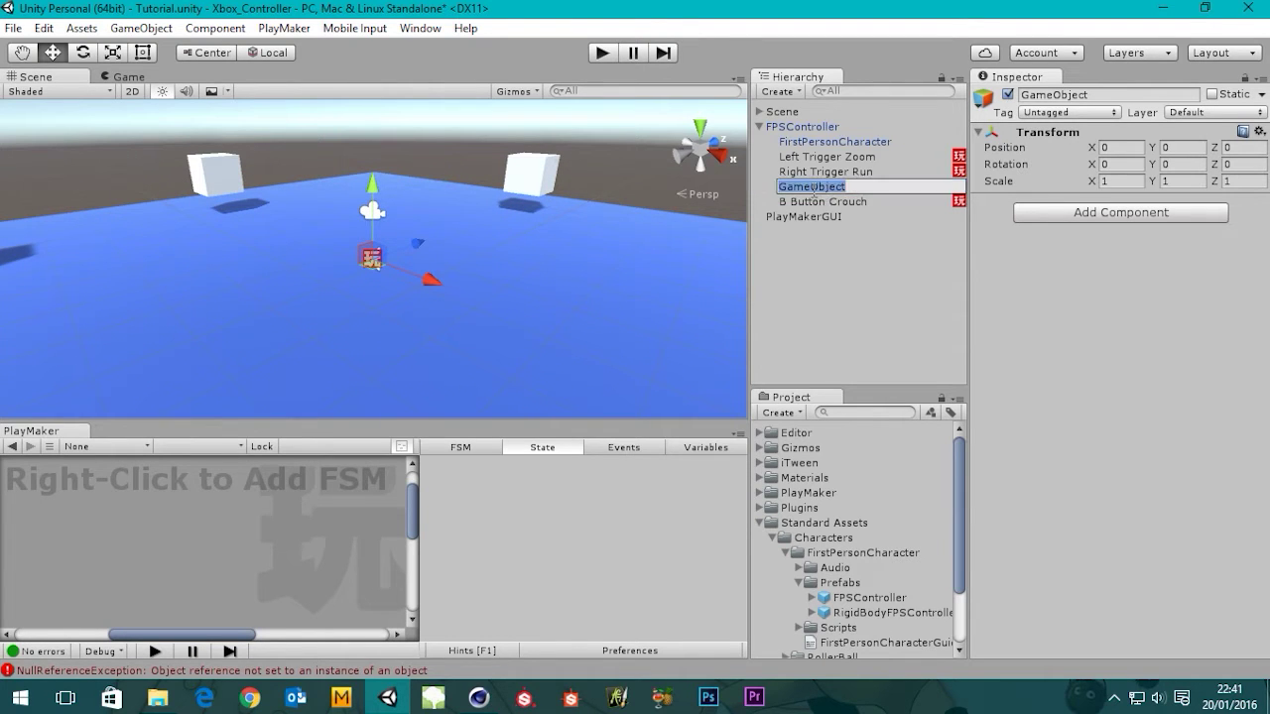
key("BackSpace")
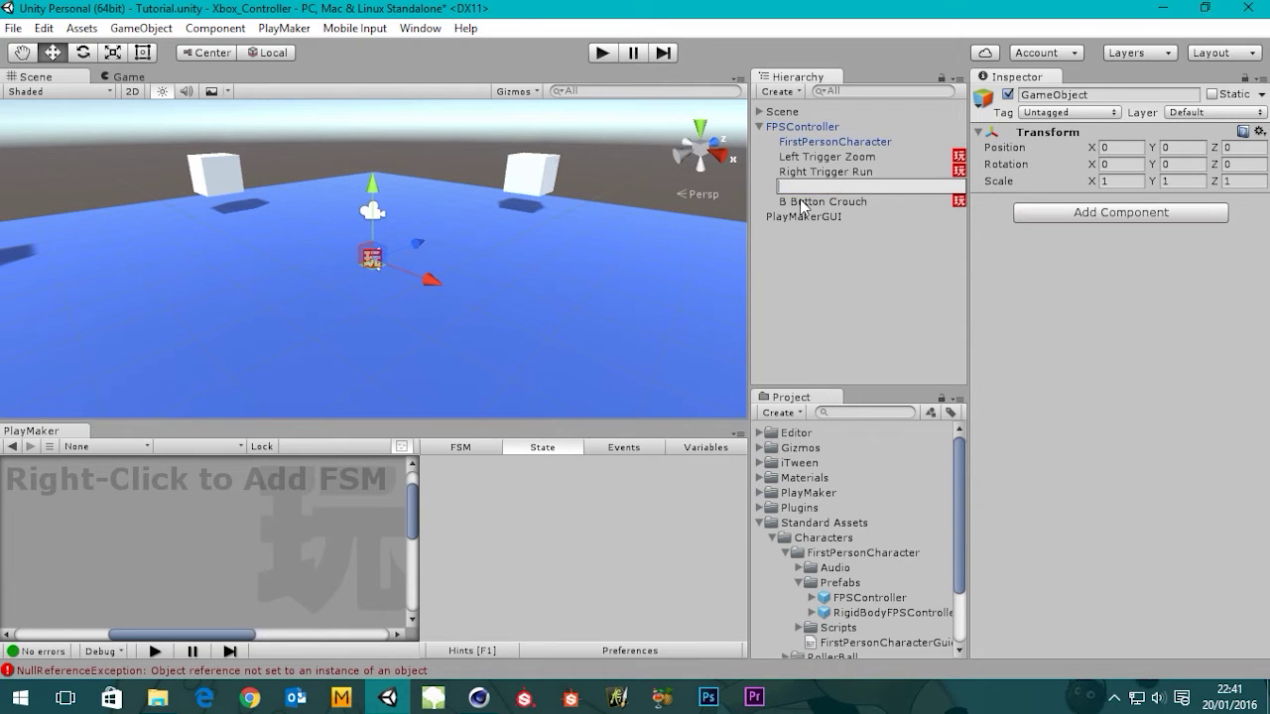
type("X Button Use")
left_click(838, 256)
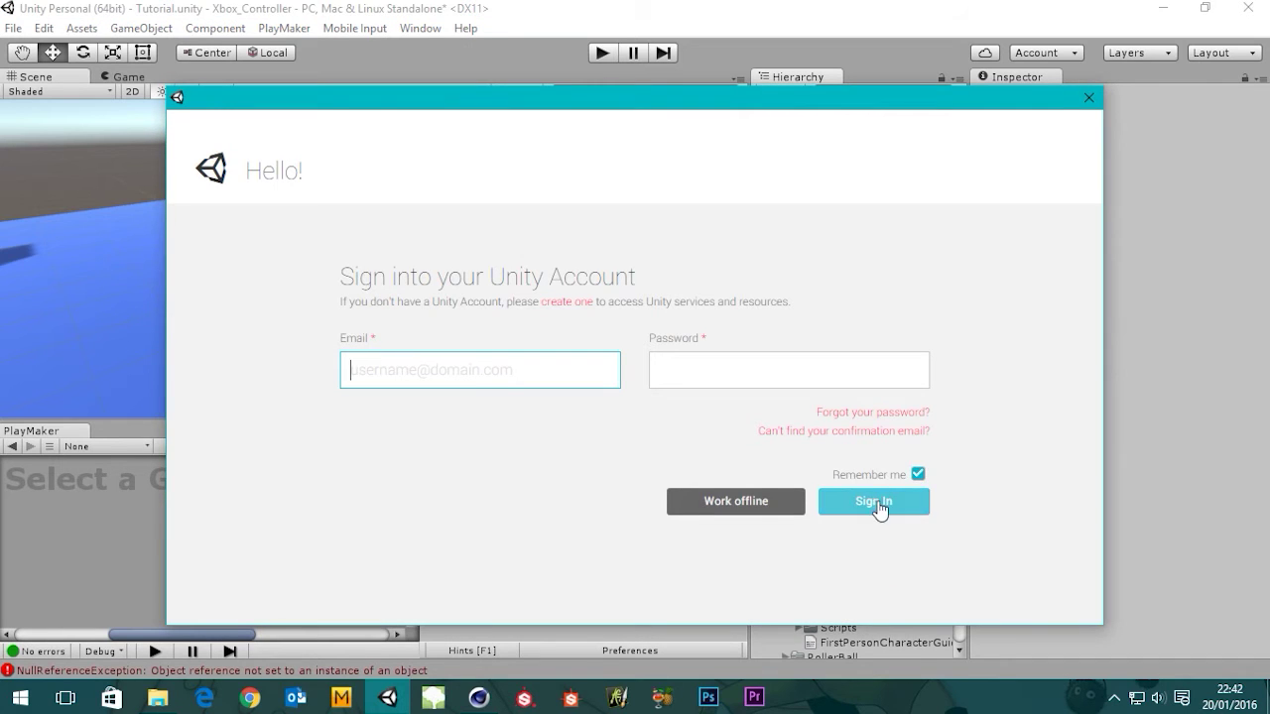
- Move the account sign-in window out of the way and enlarge the PlayMaker editor area
left_click_drag(901, 108, 1269, 159)
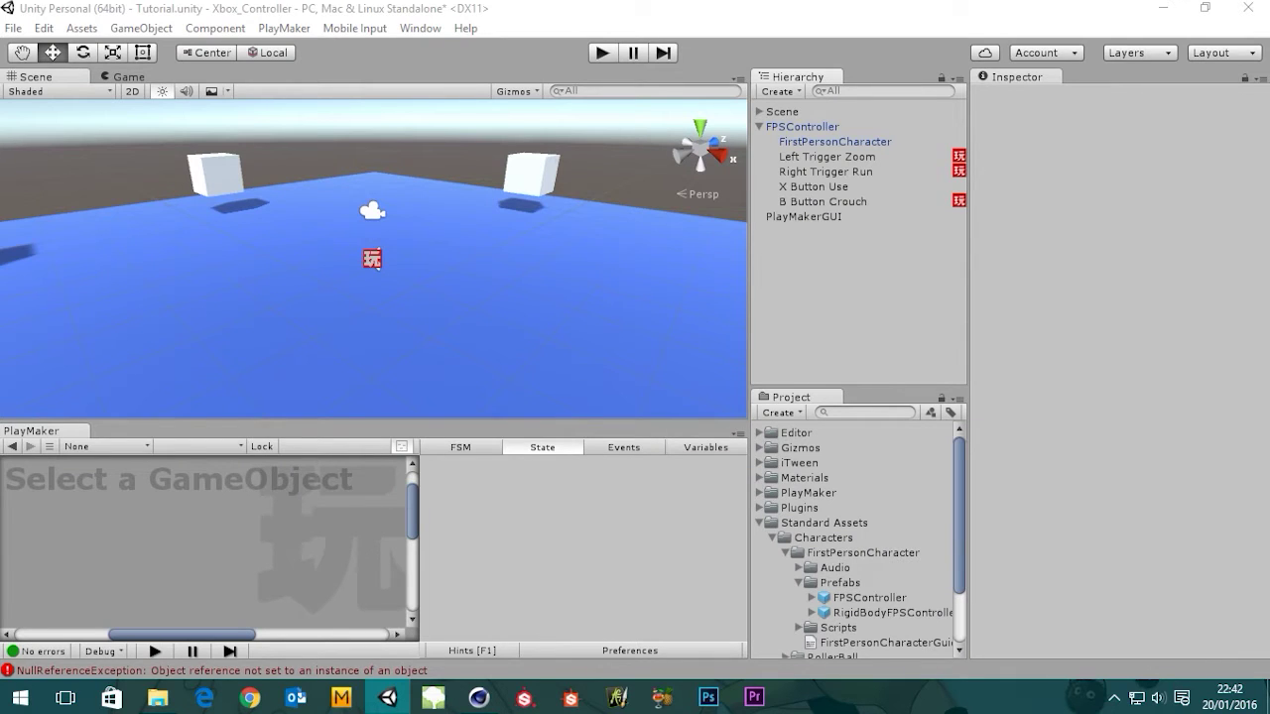
left_click(611, 7)
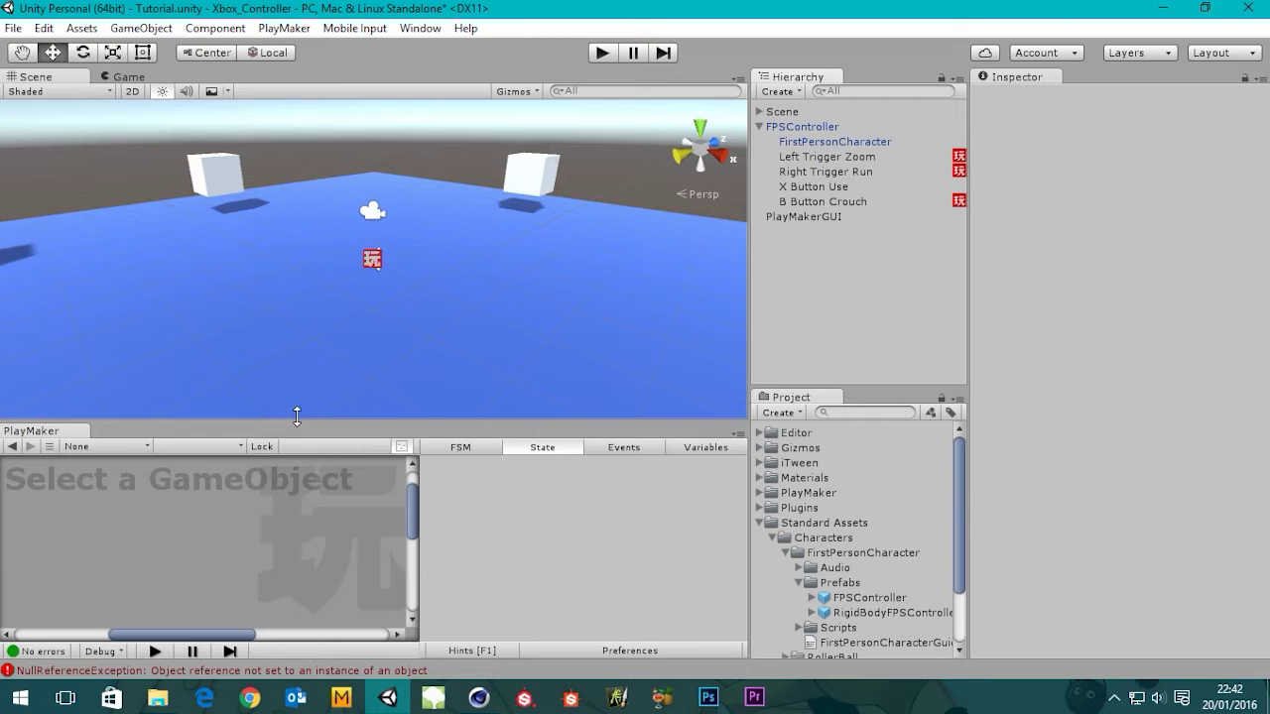
left_click_drag(295, 417, 292, 369)
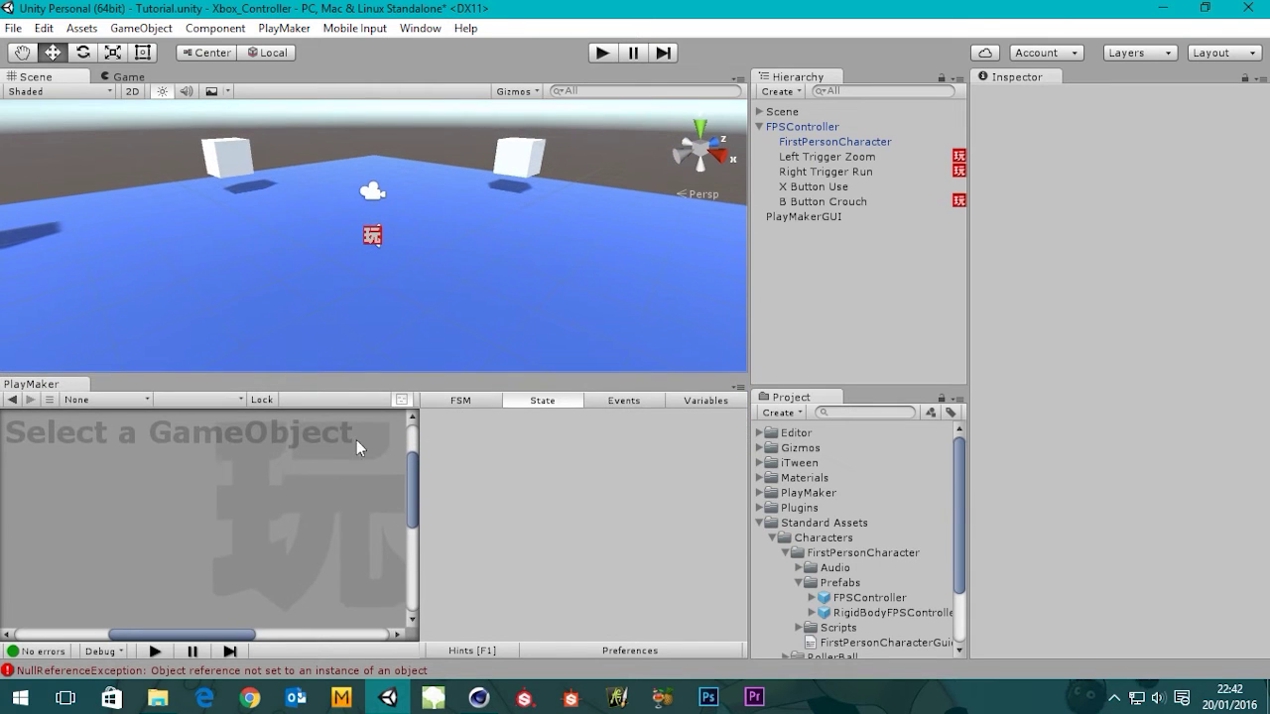
- Add a new PlayMaker FSM to the X Button Use object
left_click(815, 186)
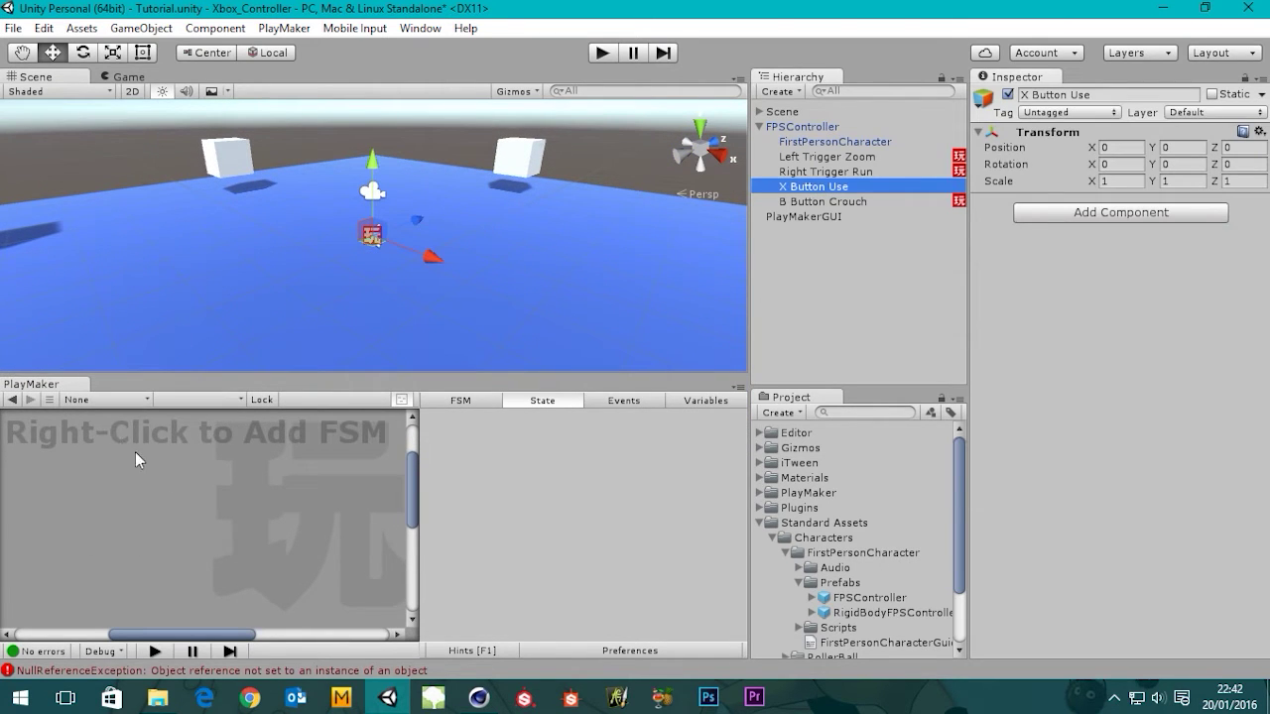
right_click(170, 478)
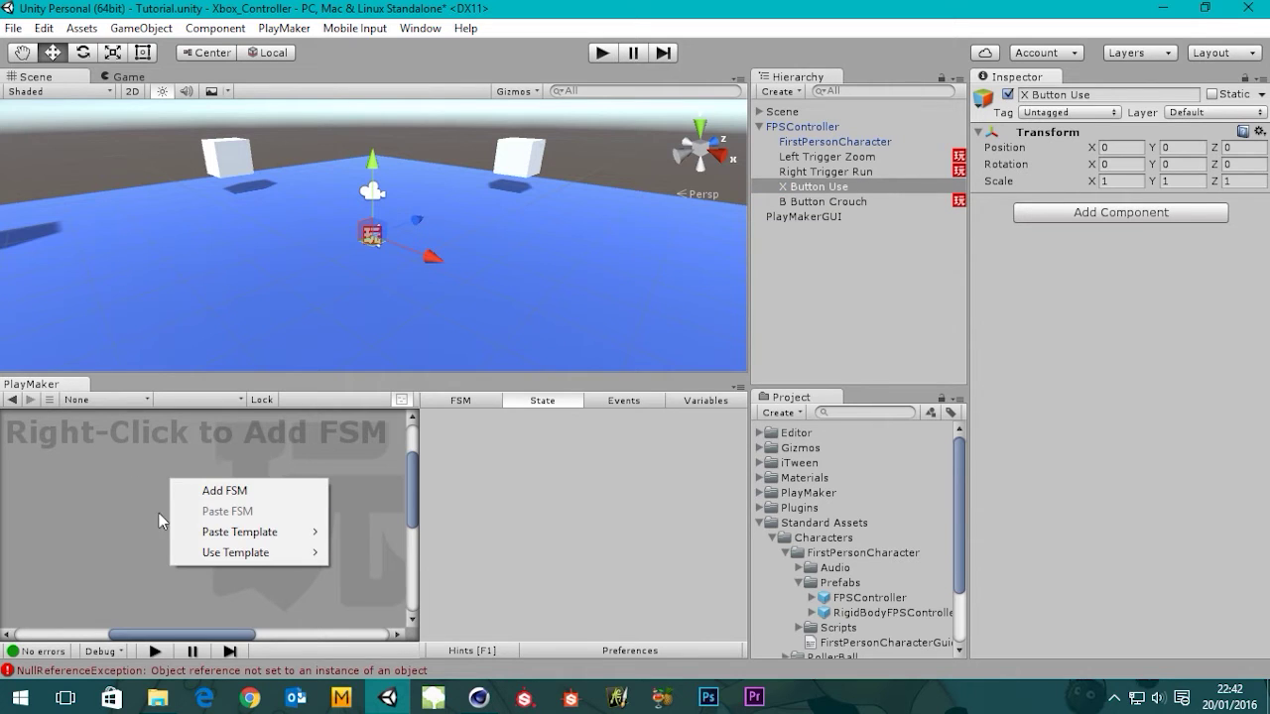
left_click(225, 490)
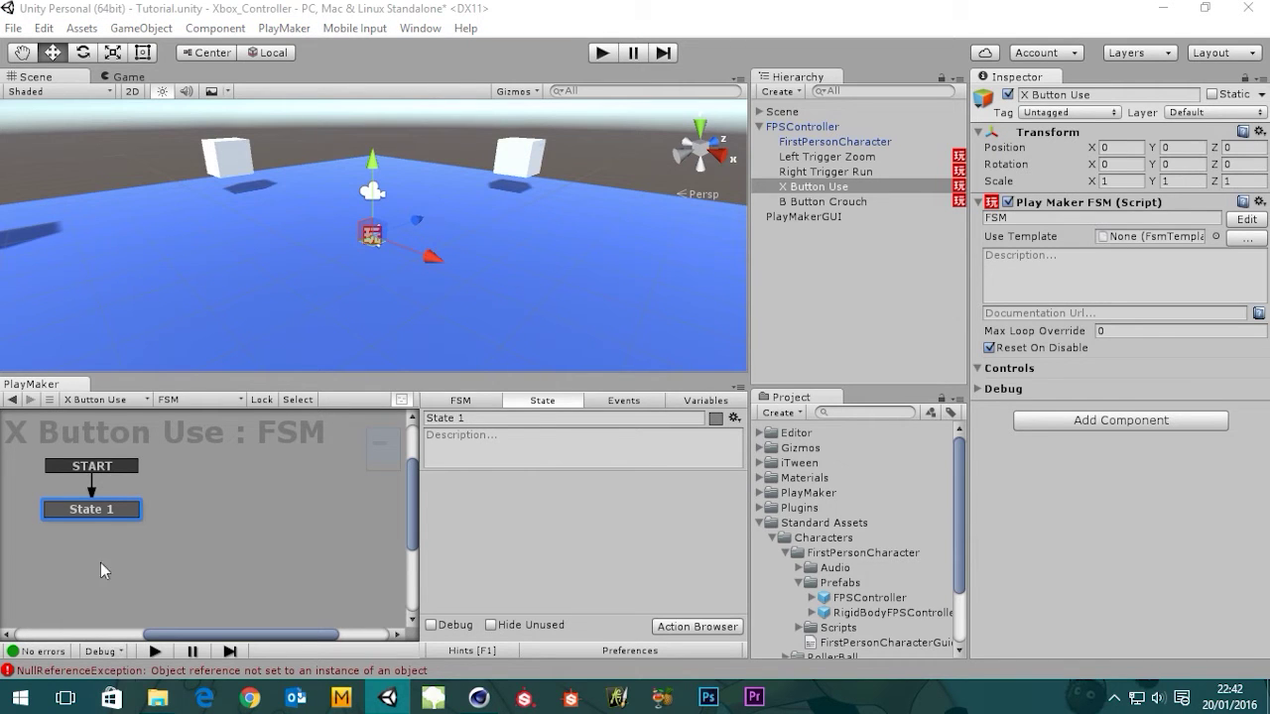
- Examine the Listener state actions in the B Button Crouch and Left Trigger Zoom FSMs for reference
left_click(810, 203)
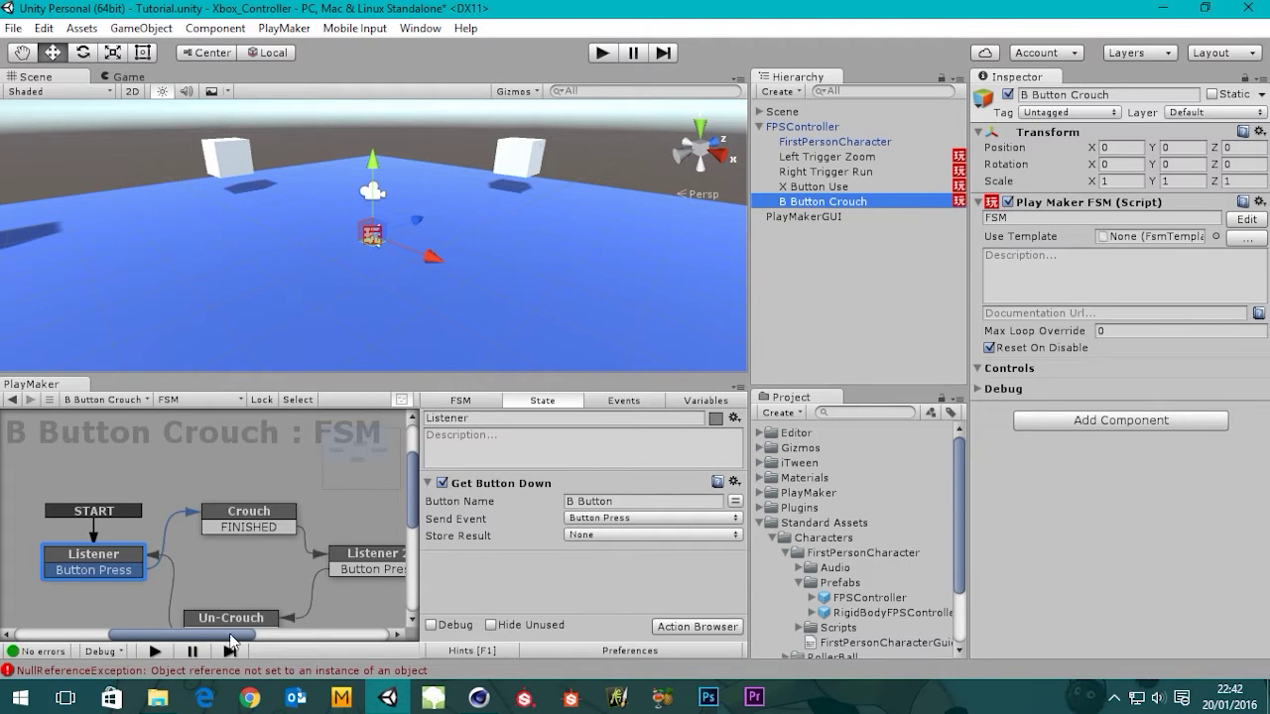
middle_click_drag(272, 561, 238, 496)
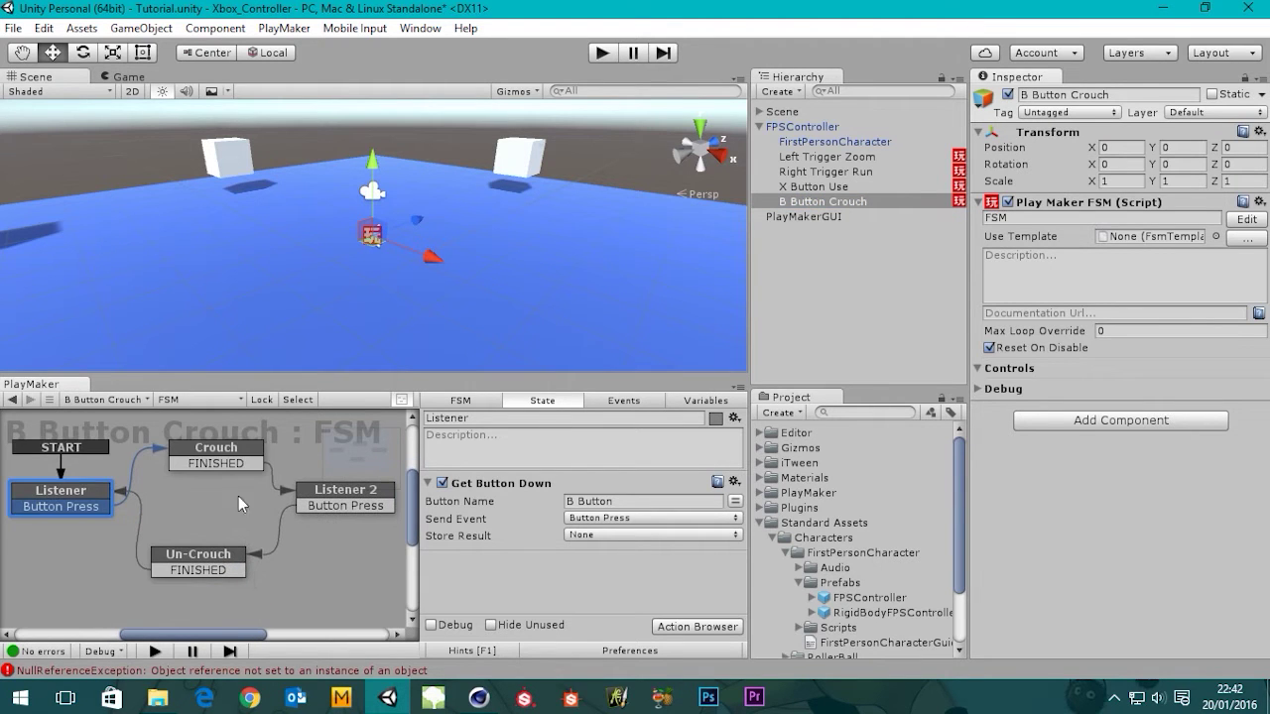
left_click(72, 498)
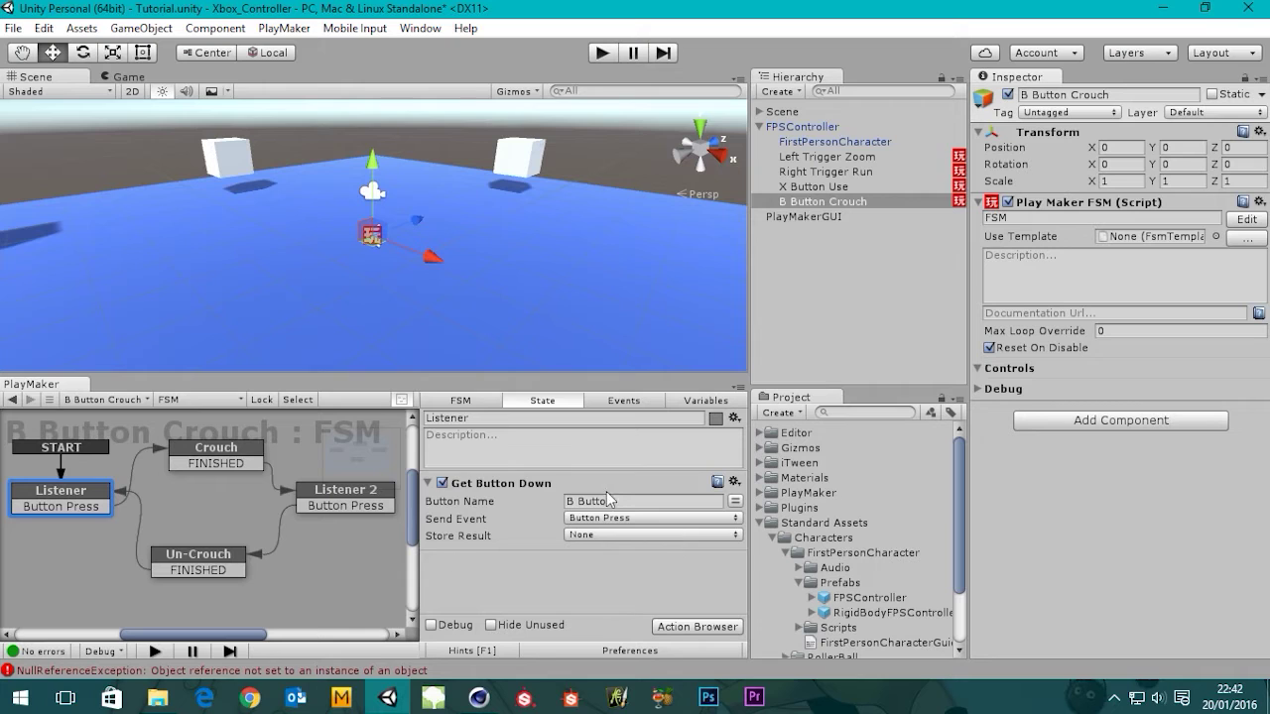
left_click(813, 159)
left_click(96, 510)
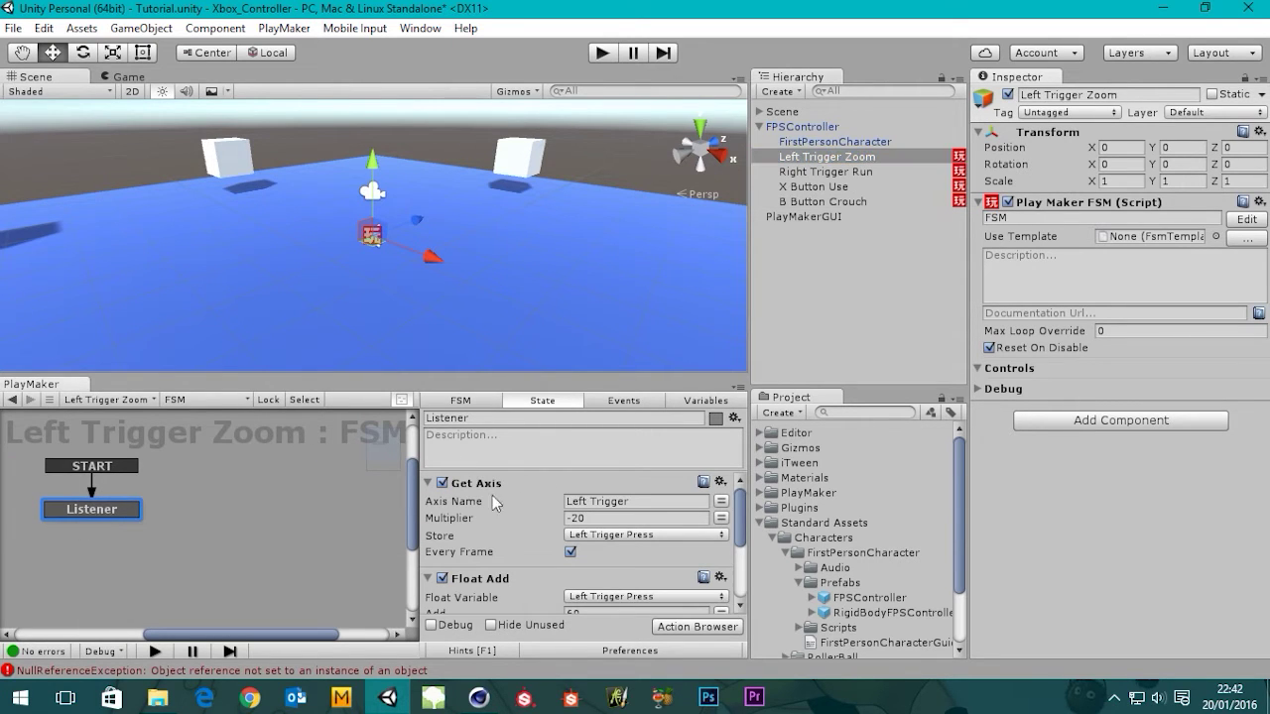
scroll(533, 488, "down", 3)
scroll(528, 495, "up", 3)
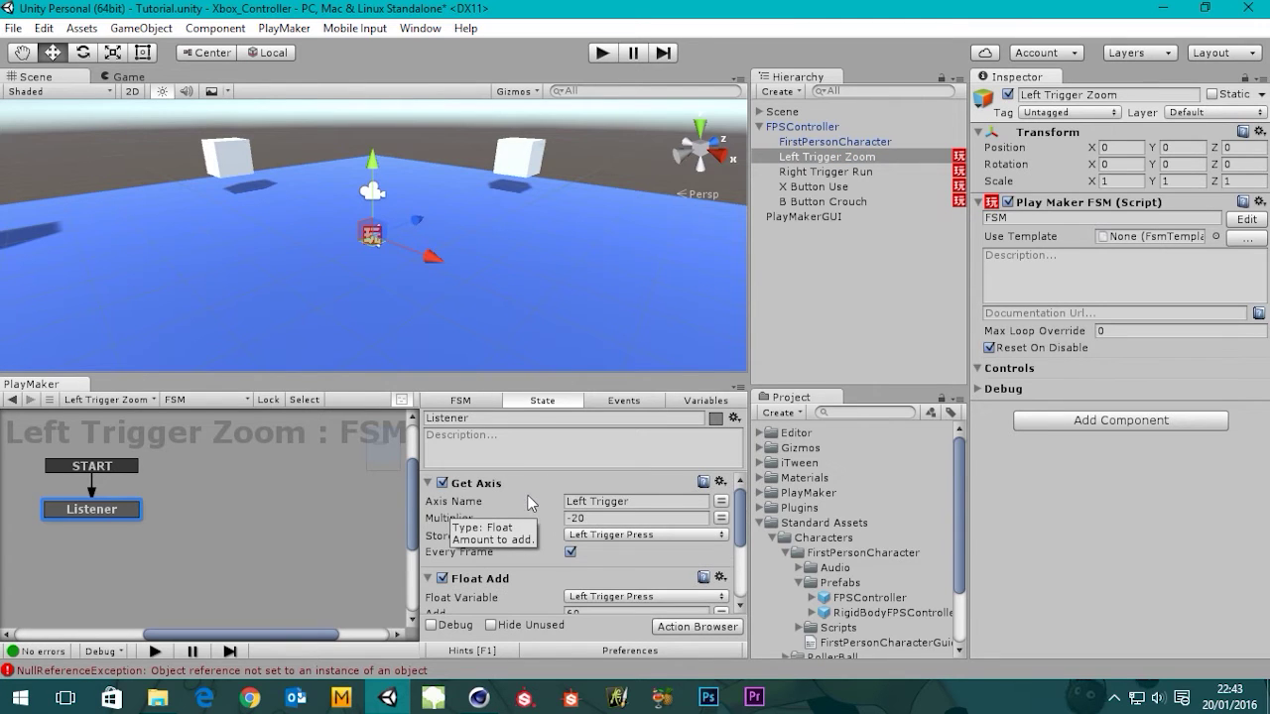
- Rename the initial state of the X Button Use FSM to "Listener"
left_click(809, 187)
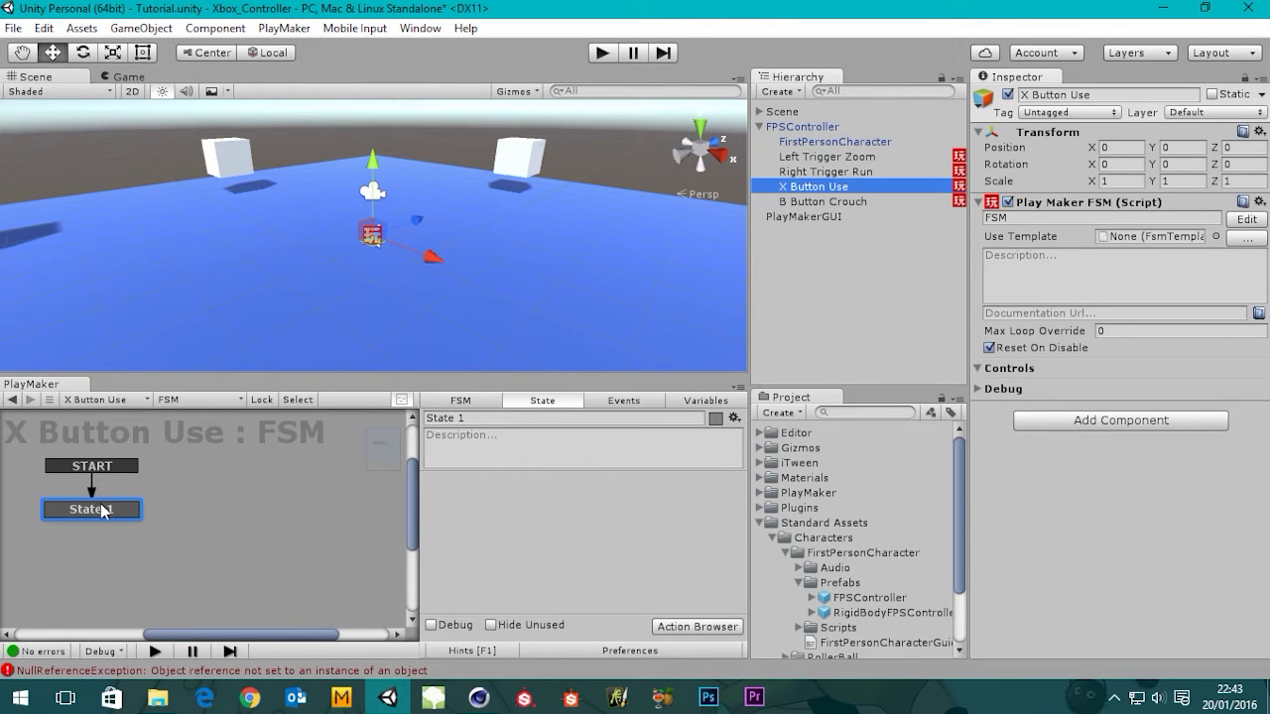
double_click(484, 419)
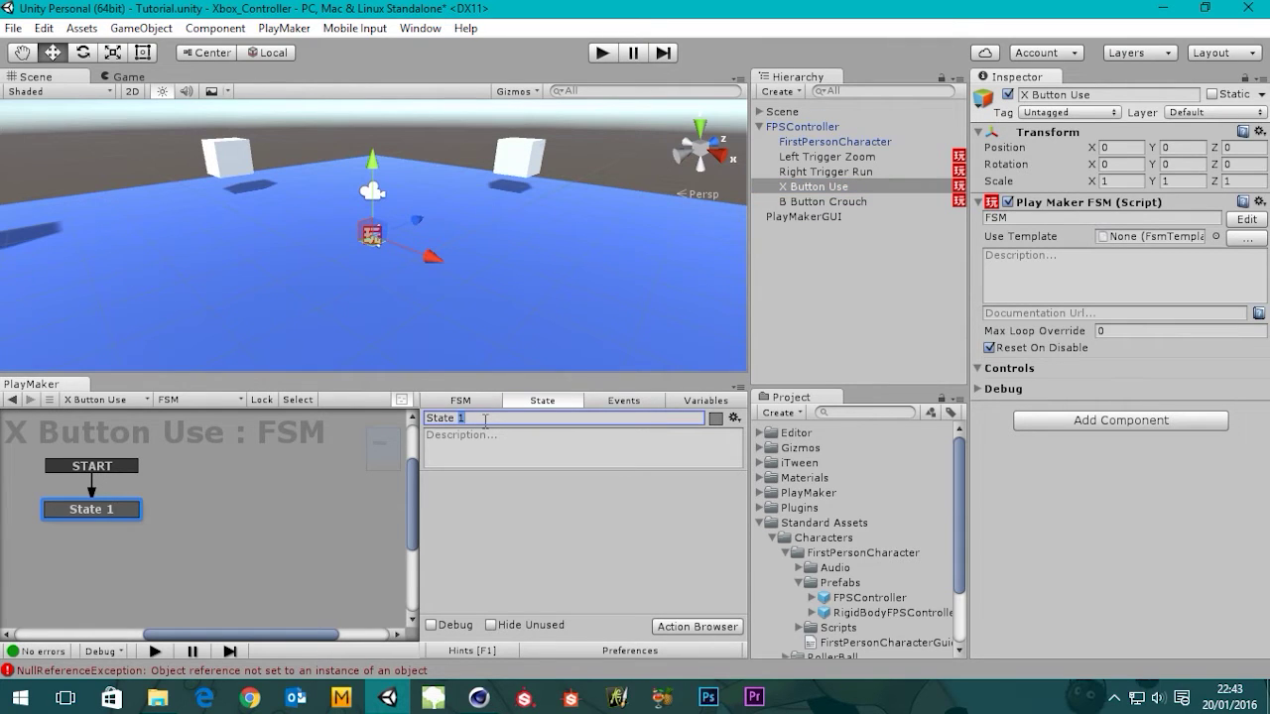
double_click(485, 421)
left_click(485, 421)
left_click_drag(484, 419, 349, 445)
type("Listener")
- Add a Get Button Down action to the Listener state and set its button name to "X Button"
left_click(697, 627)
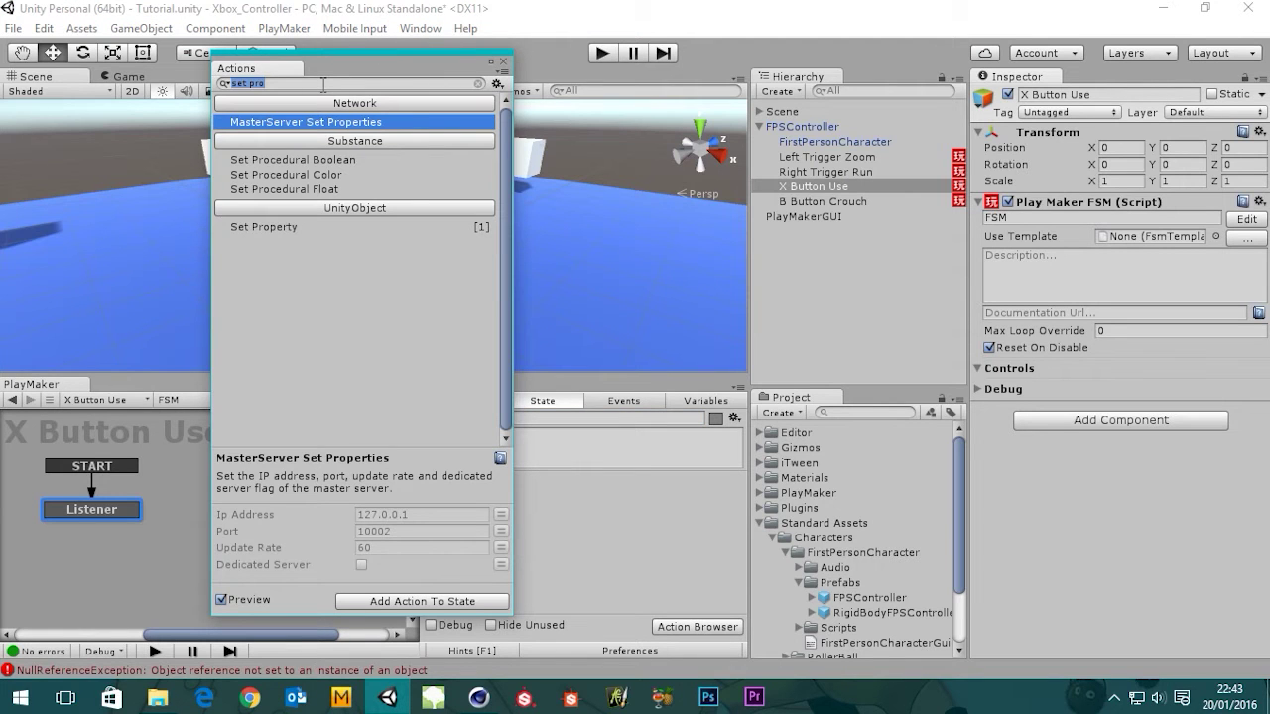
type("get buto")
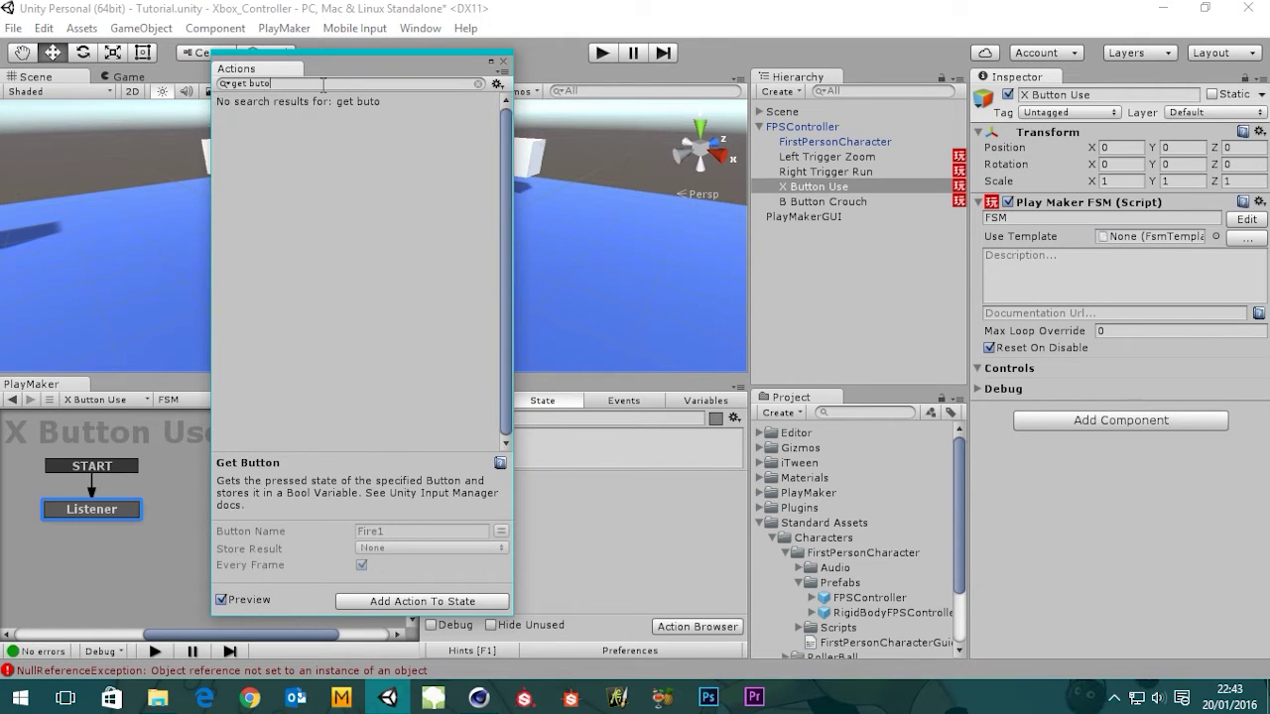
key("BackSpace")
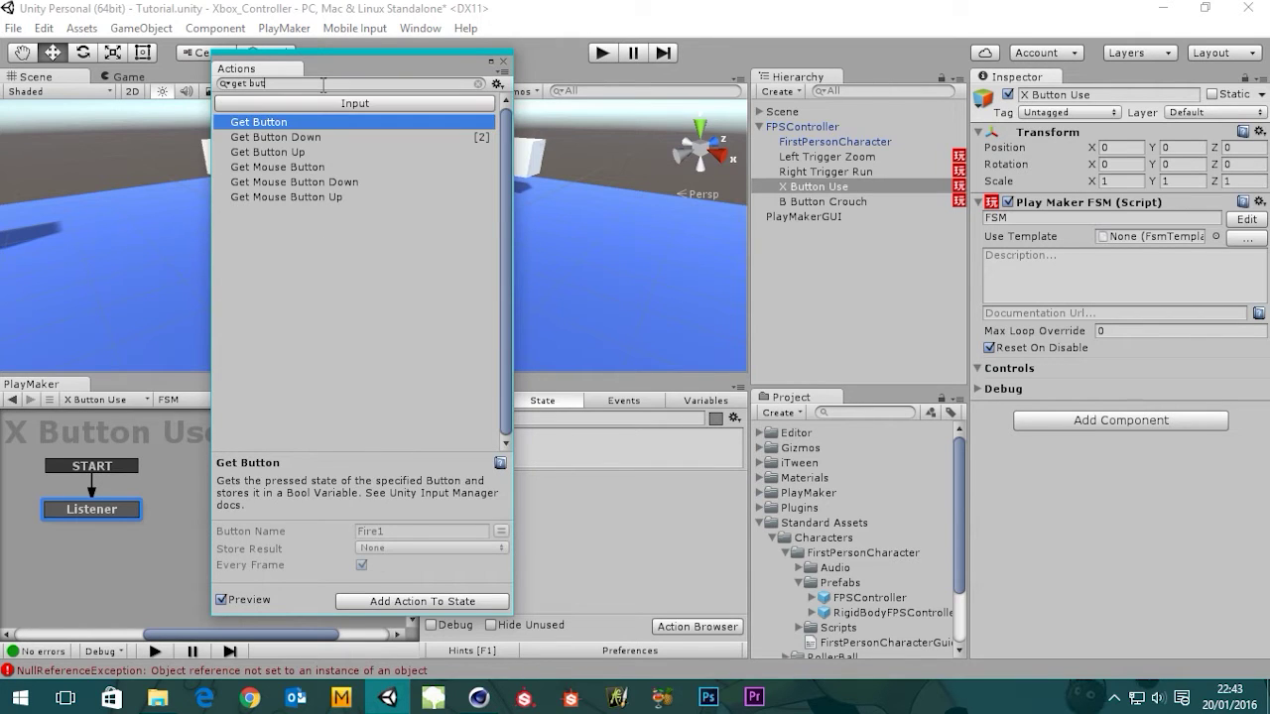
type("t")
left_click(297, 139)
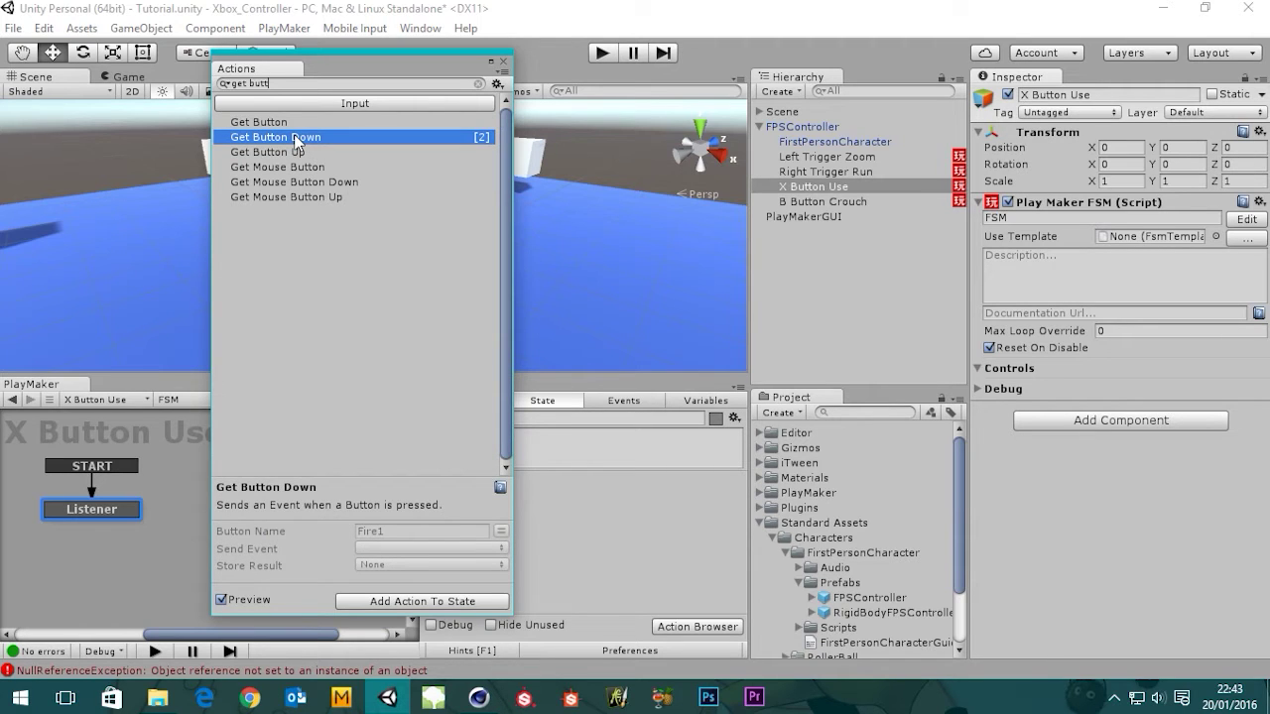
left_click(273, 126)
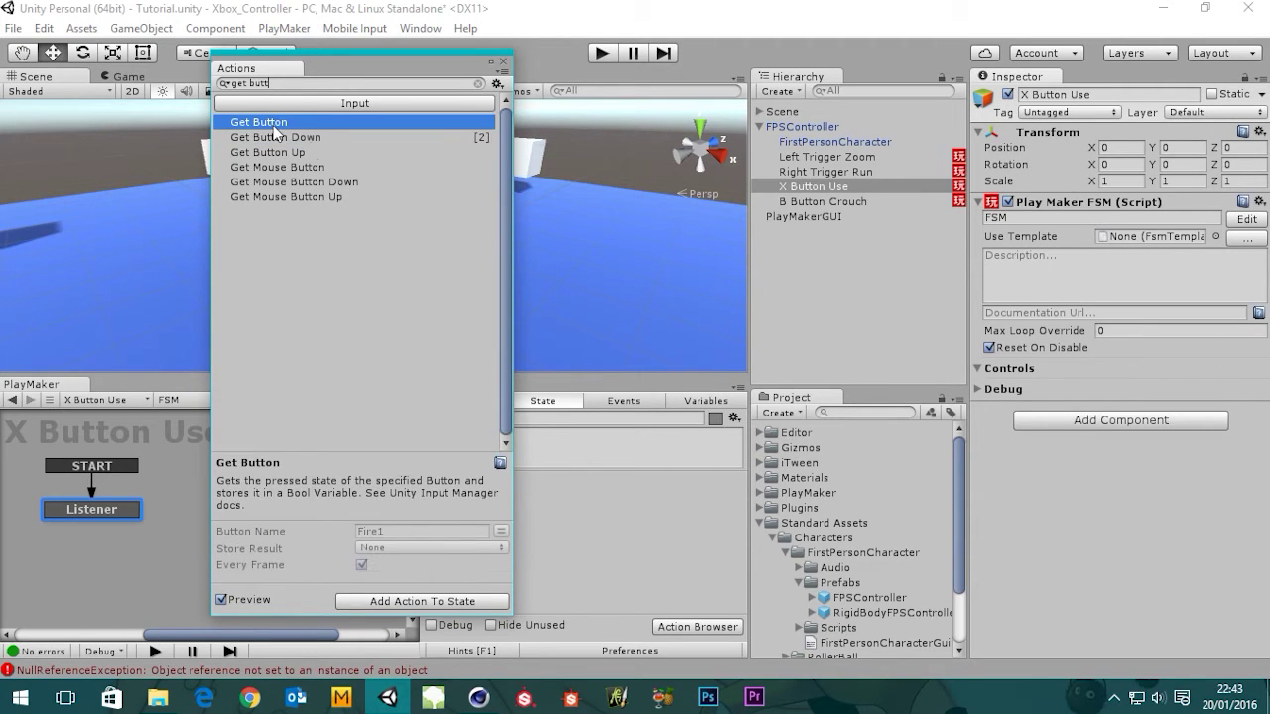
left_click(298, 138)
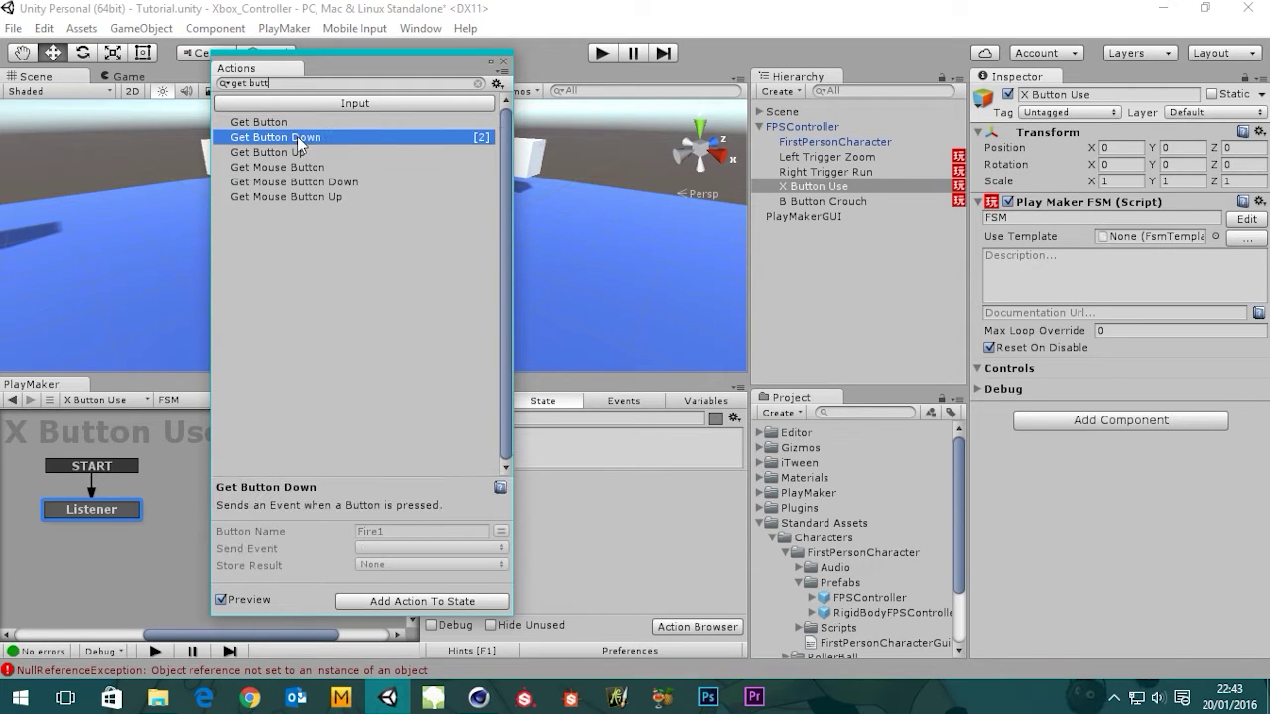
left_click(438, 602)
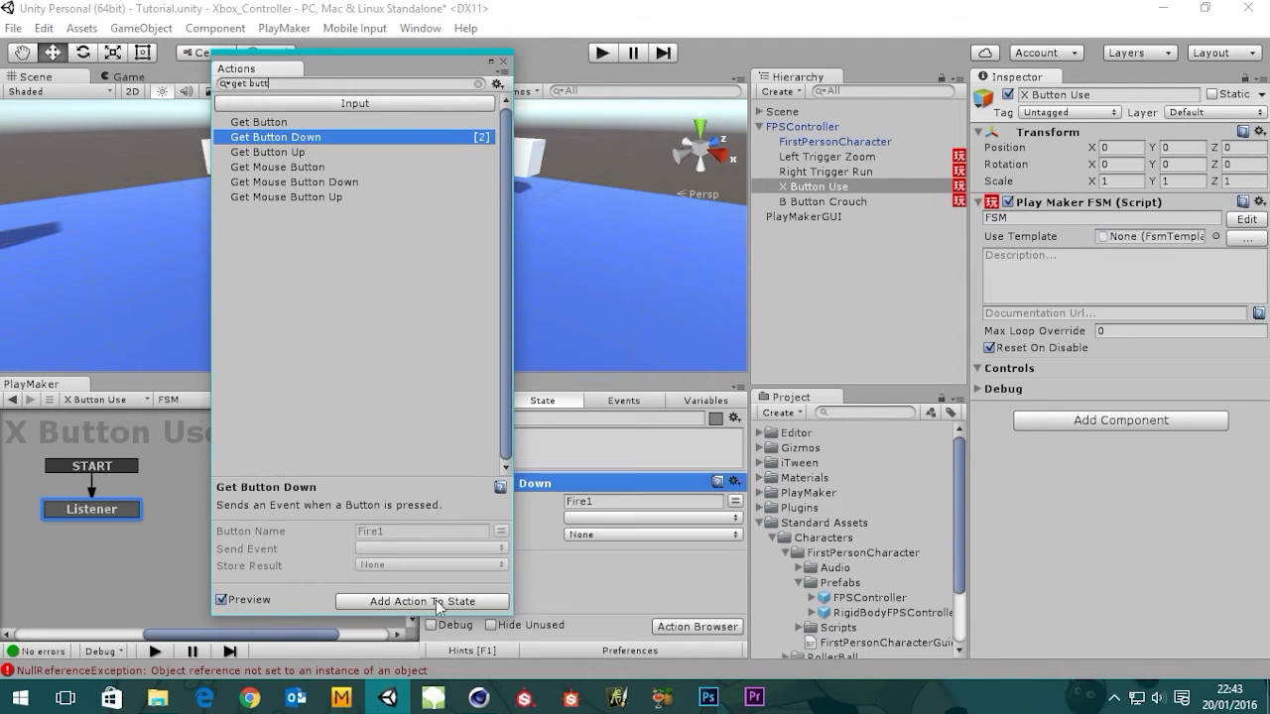
left_click(503, 61)
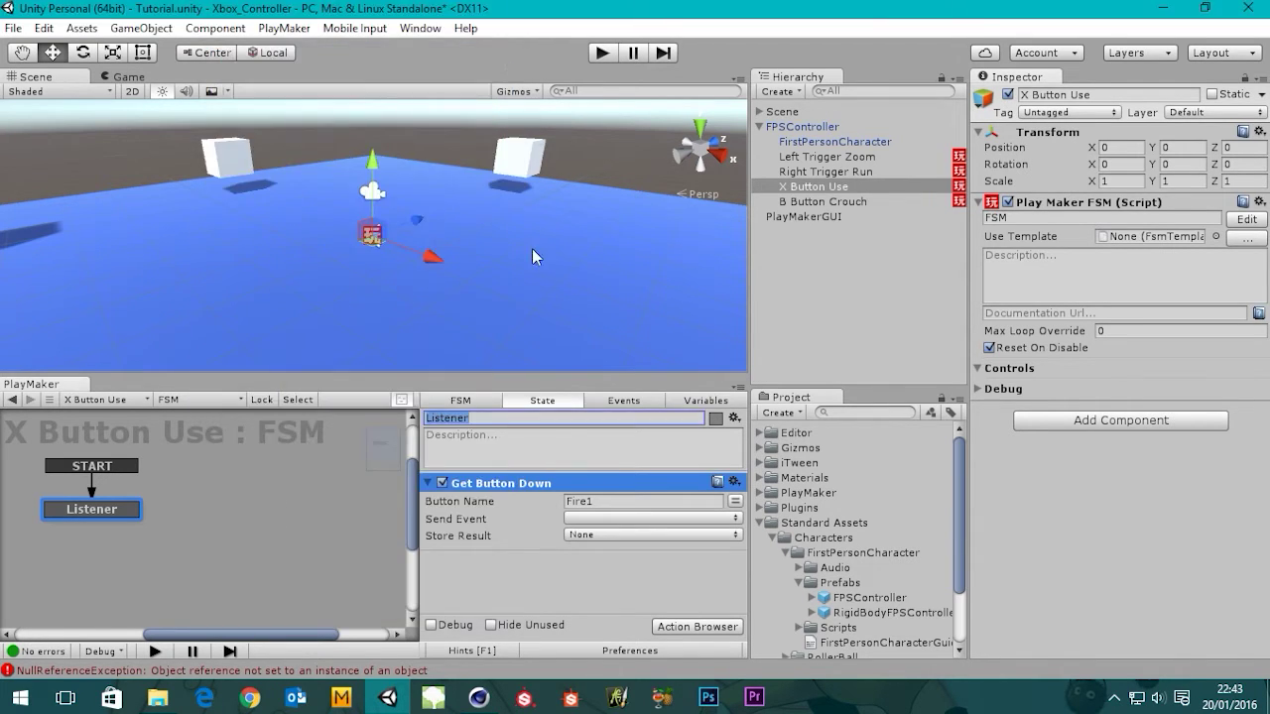
left_click(500, 503)
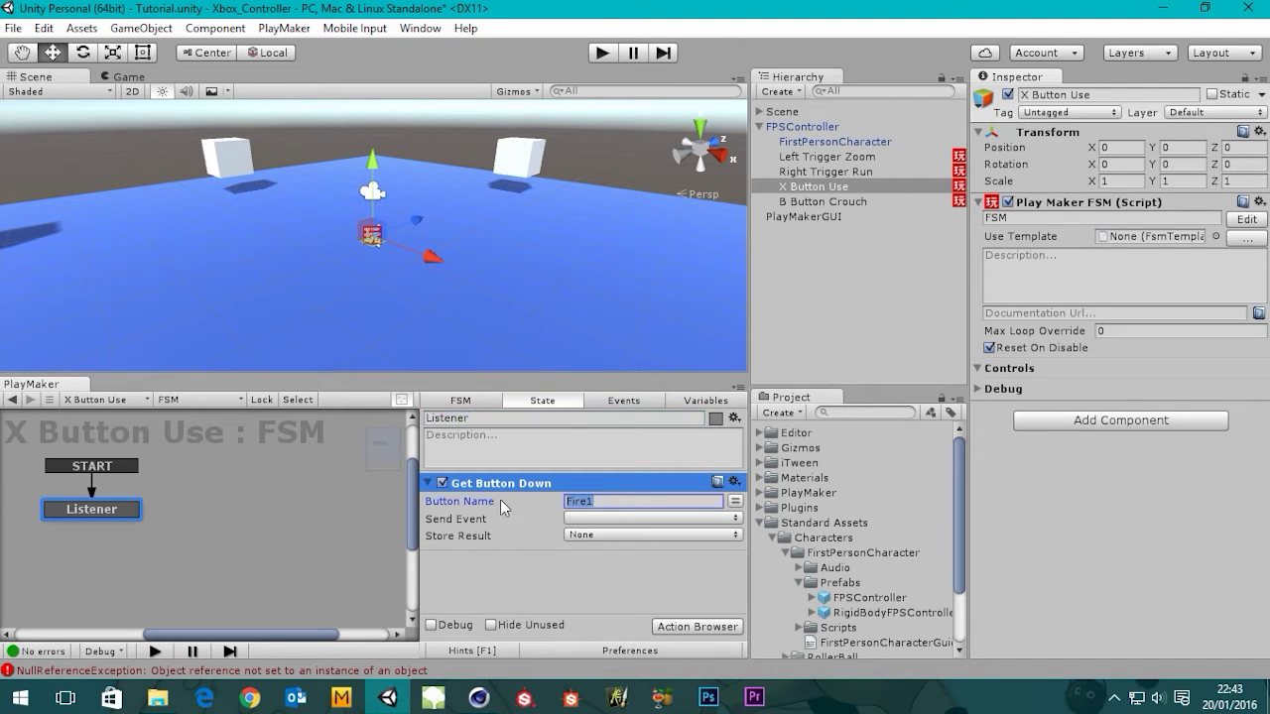
type("X Button")
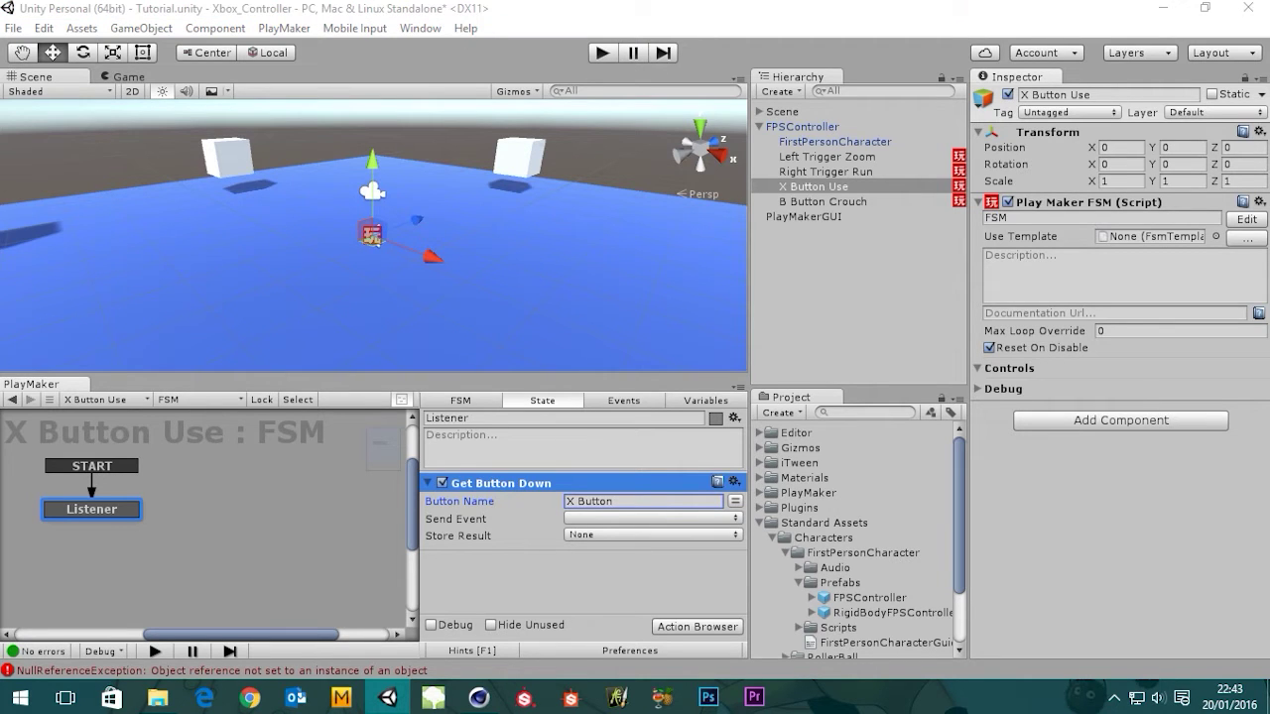
left_click(596, 518)
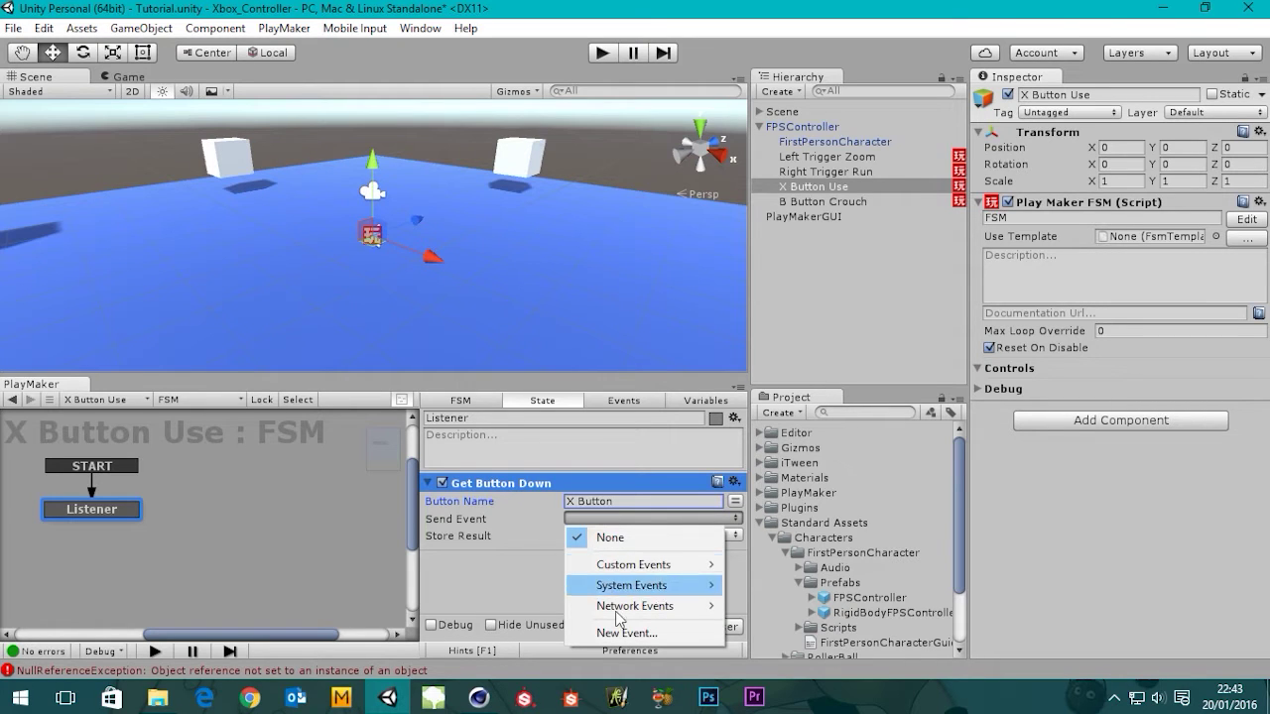
mouse_move(685, 570)
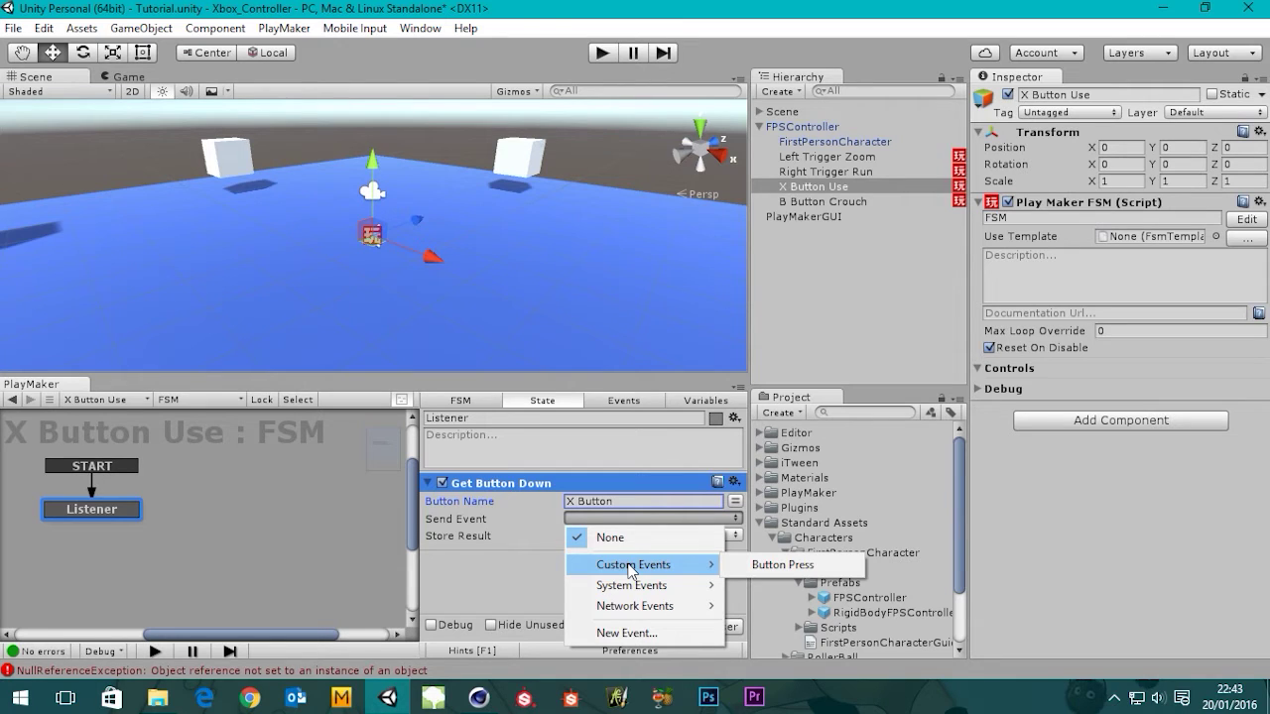
mouse_move(663, 589)
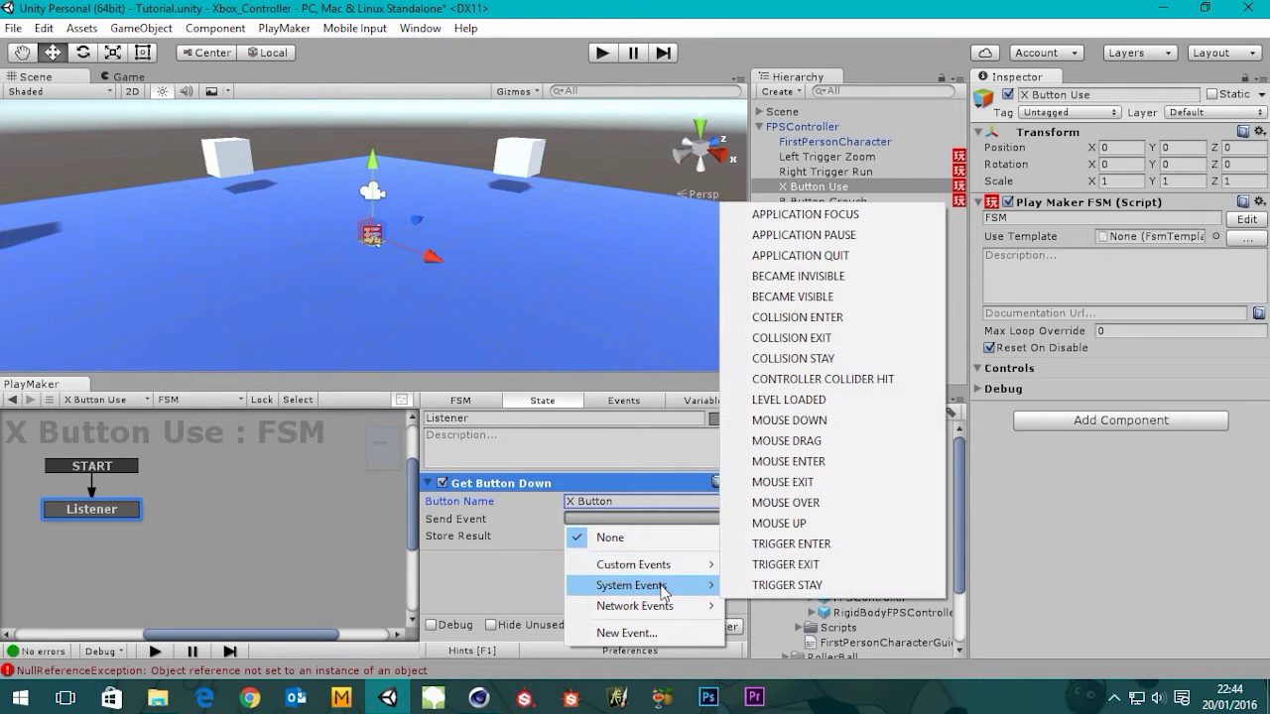
left_click(496, 601)
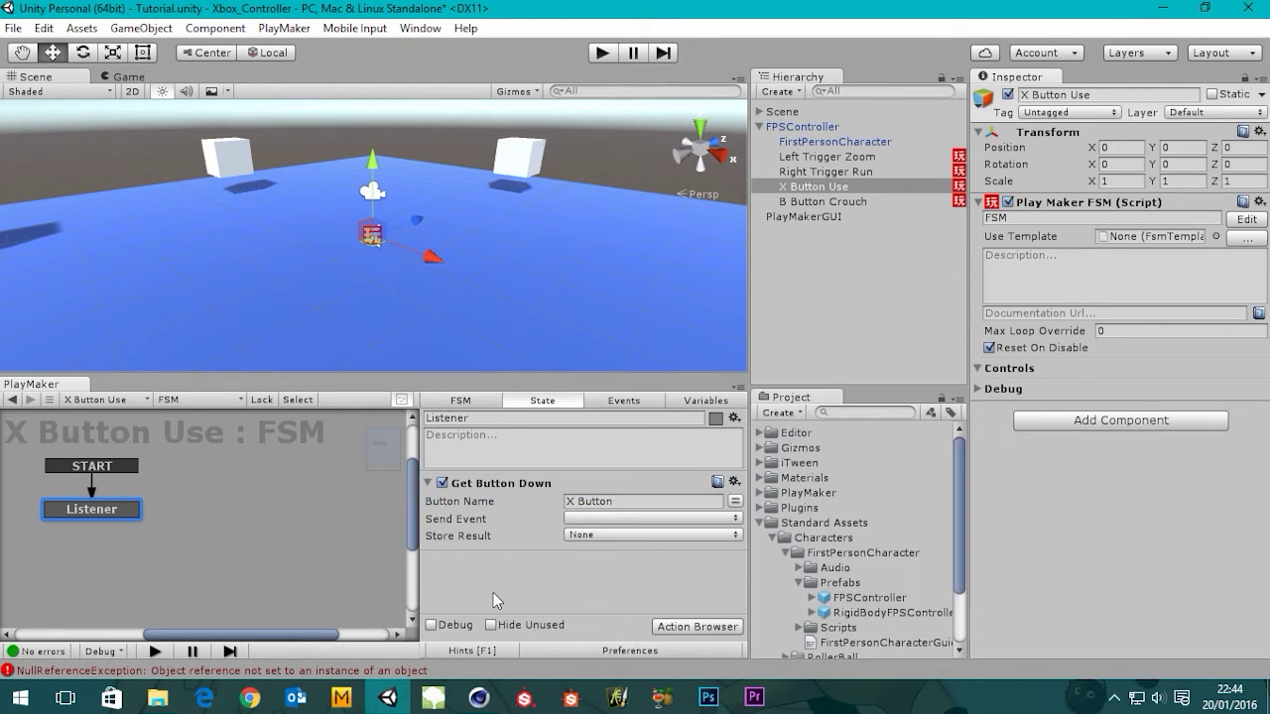
left_click(595, 519)
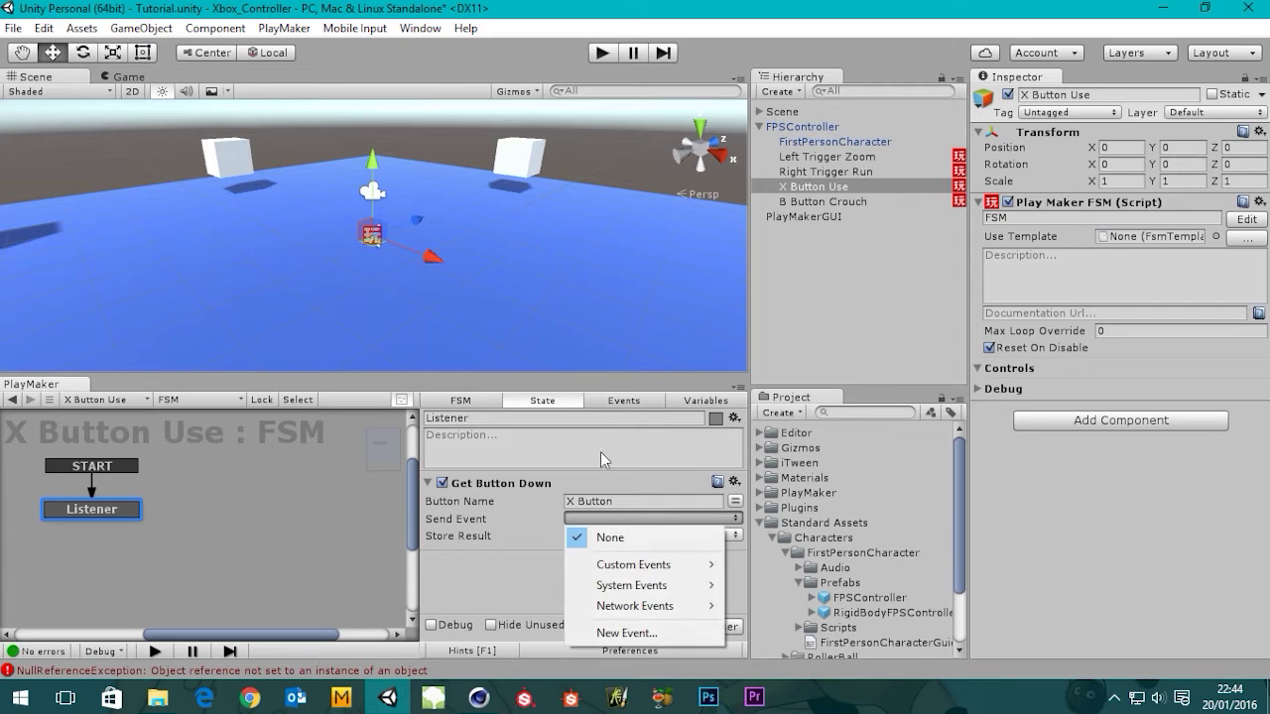
left_click(610, 400)
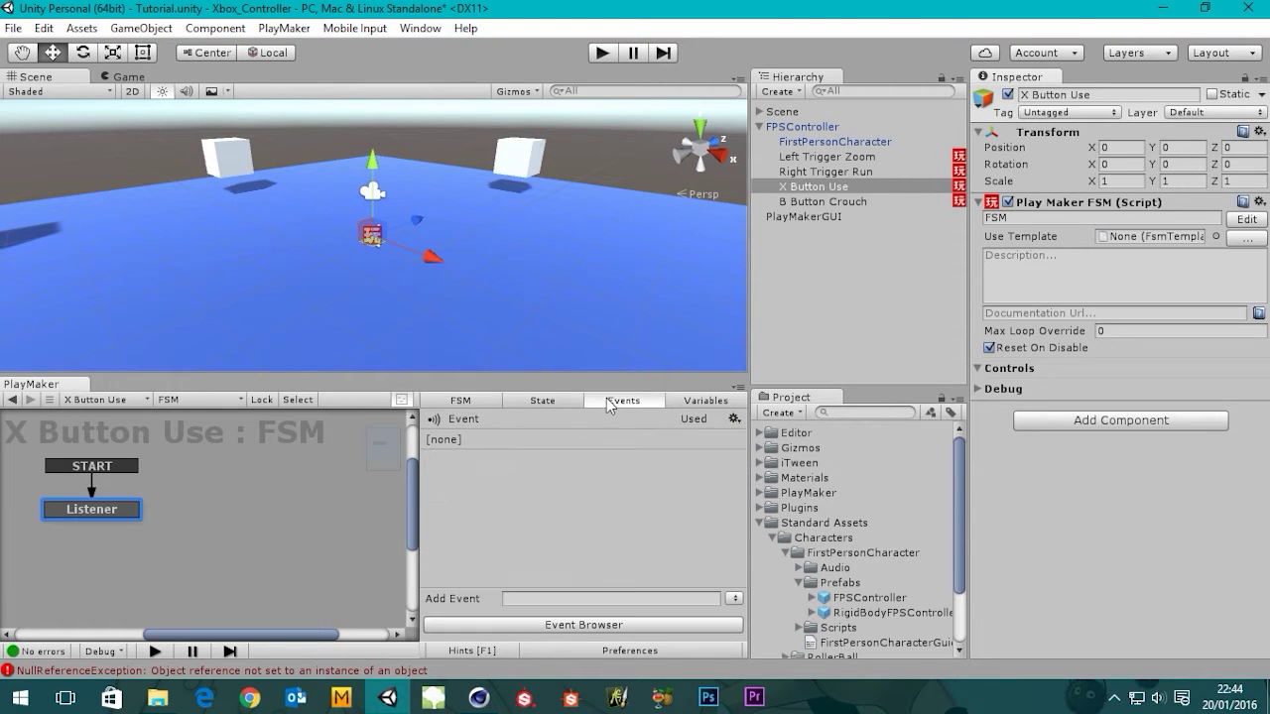
left_click(552, 598)
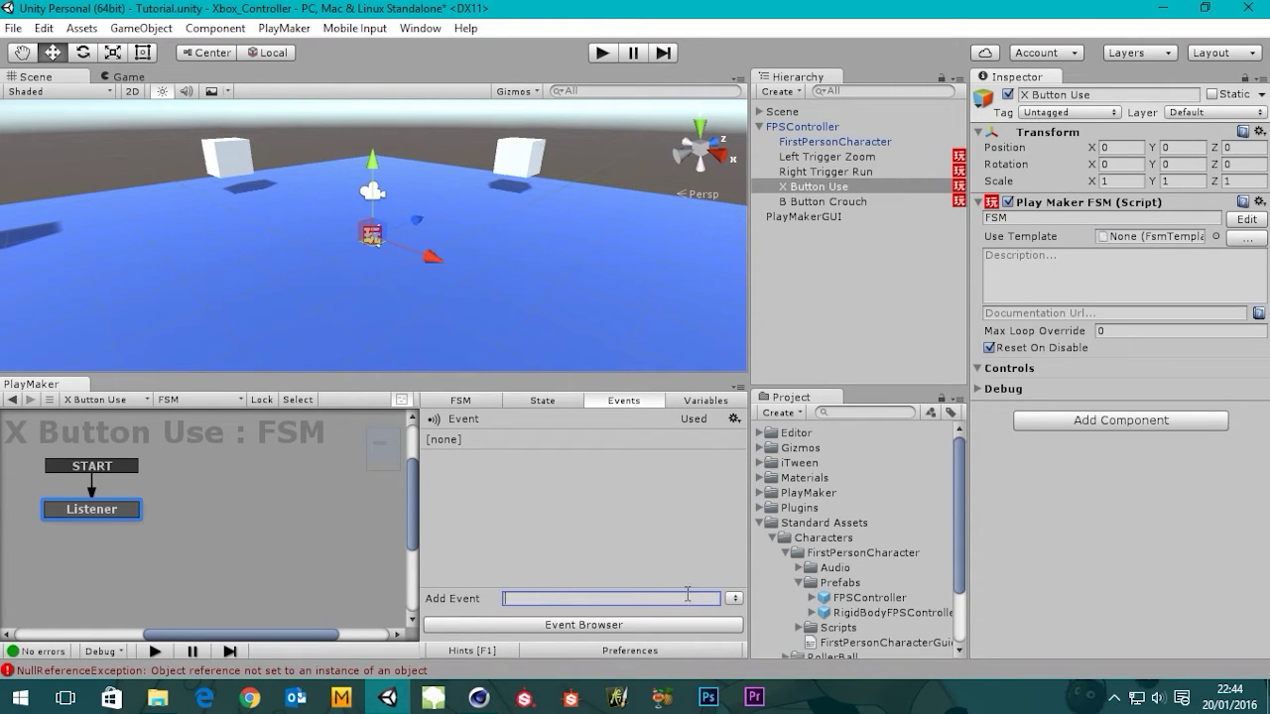
type("Button pr")
key("BackSpace")
key("BackSpace")
key("BackSpace")
key("BackSpace")
key("BackSpace")
key("BackSpace")
key("BackSpace")
key("BackSpace")
key("BackSpace")
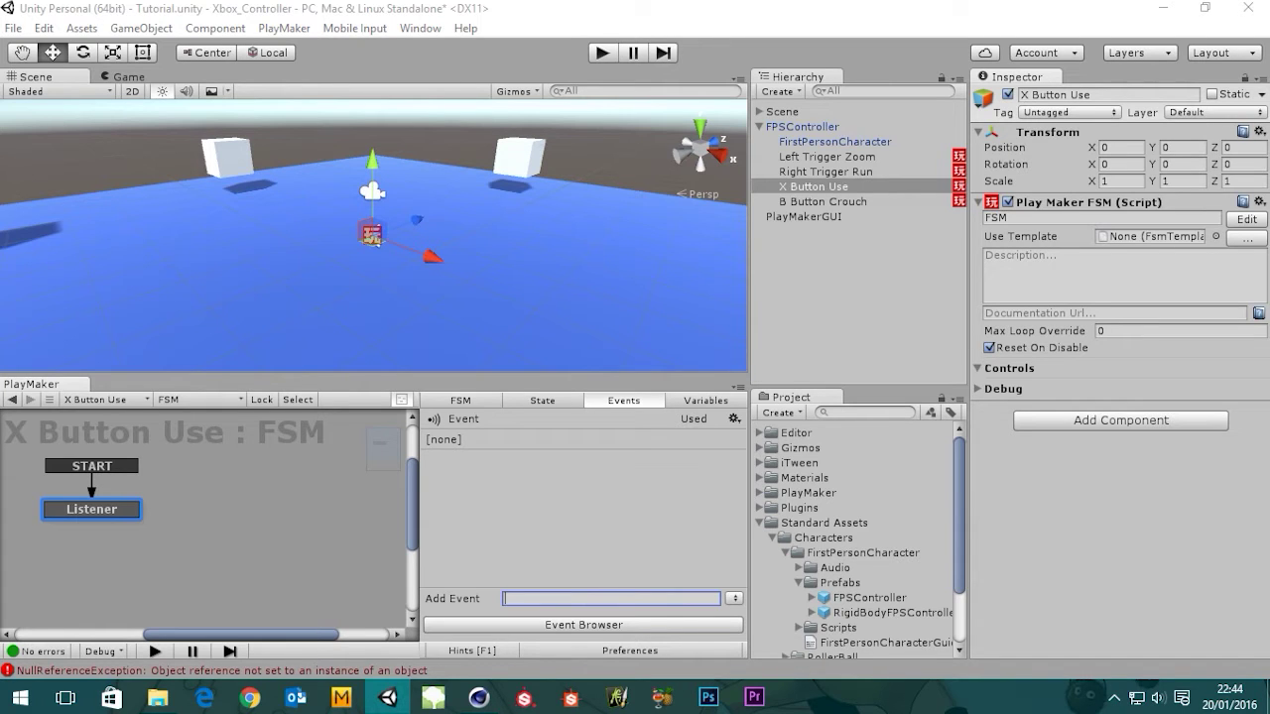
- Set the Get Button Down action to send the existing custom event Button Press
left_click(543, 401)
left_click(576, 519)
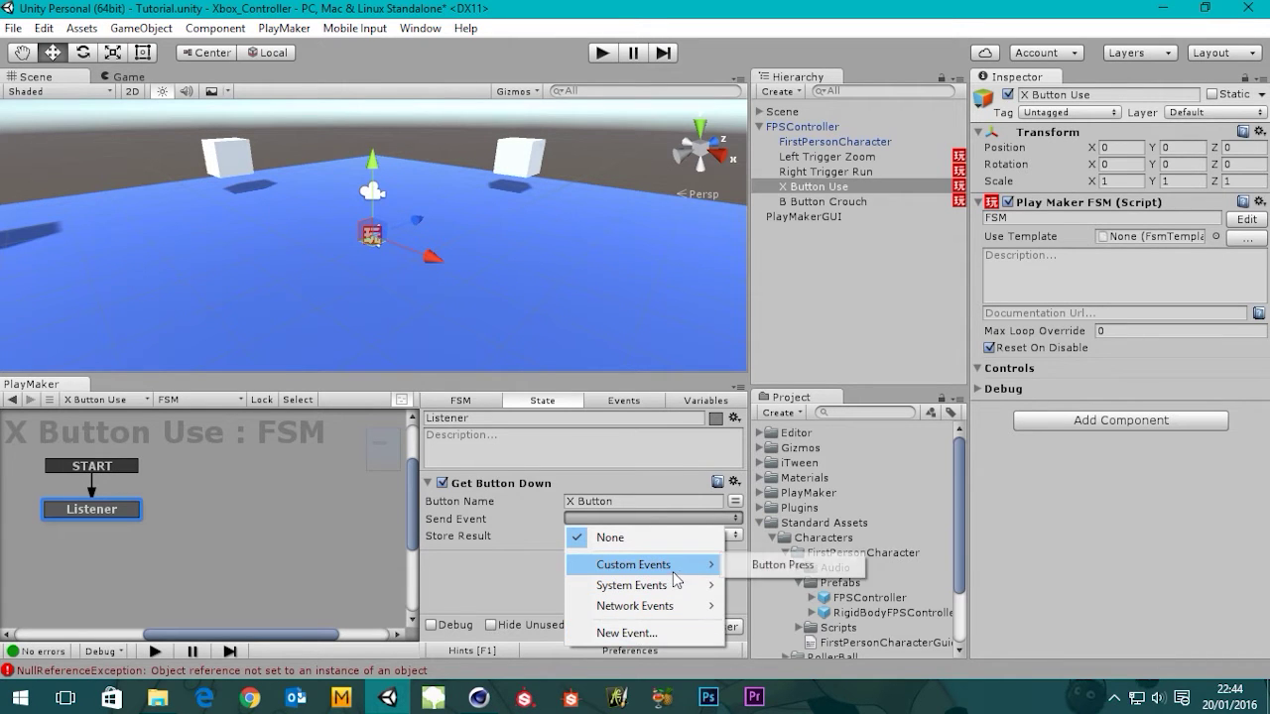
left_click(782, 568)
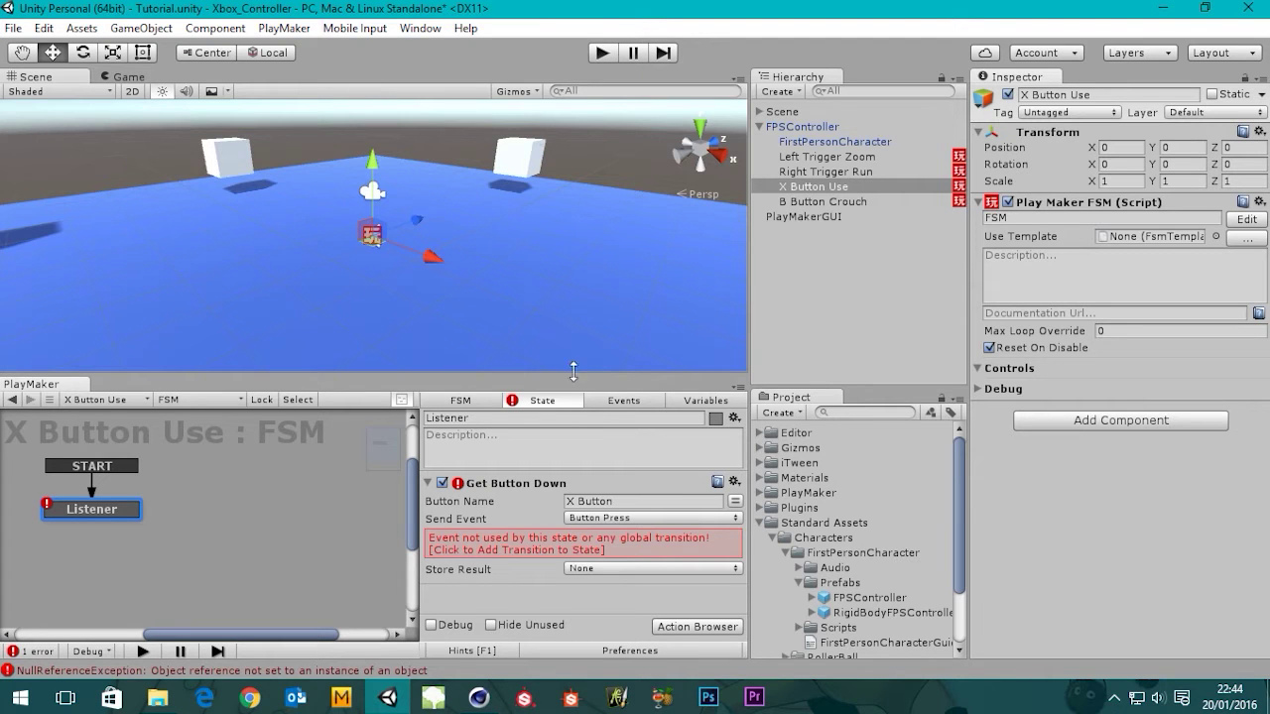
- Check the Send Event choices of the Get Button Down action and the Button Press entry in the FSM's event list
left_click(612, 518)
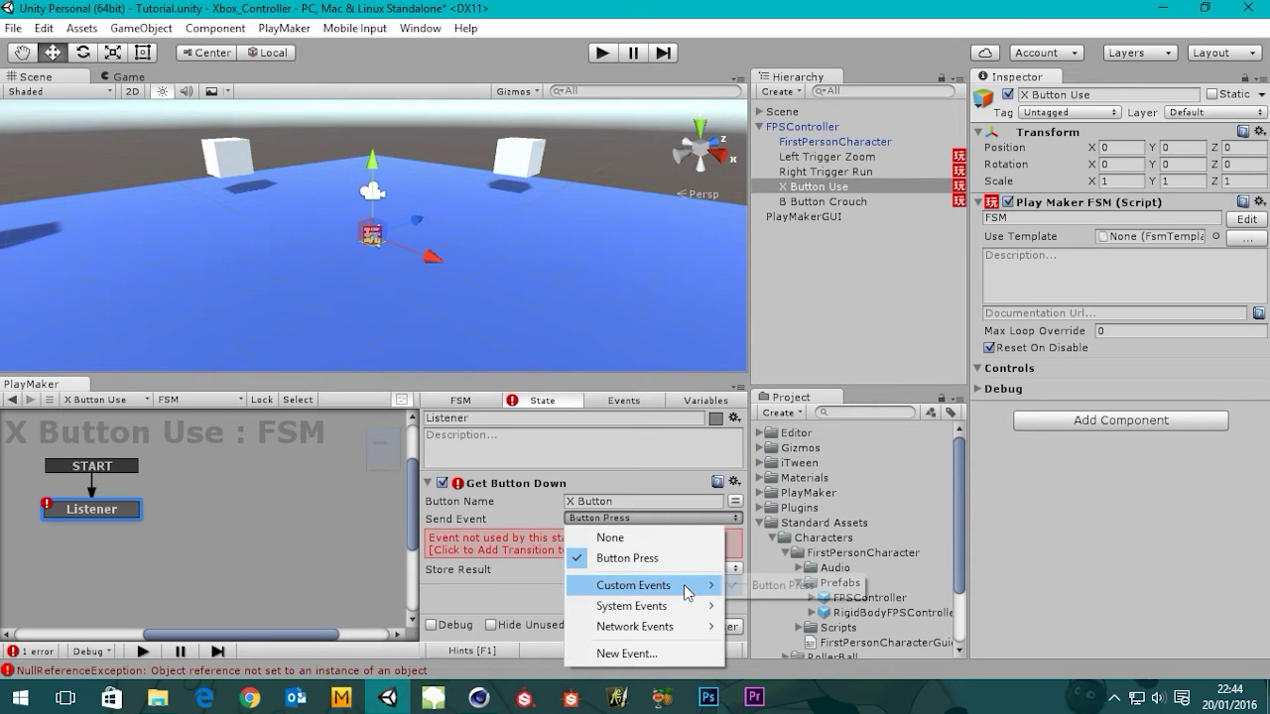
mouse_move(692, 587)
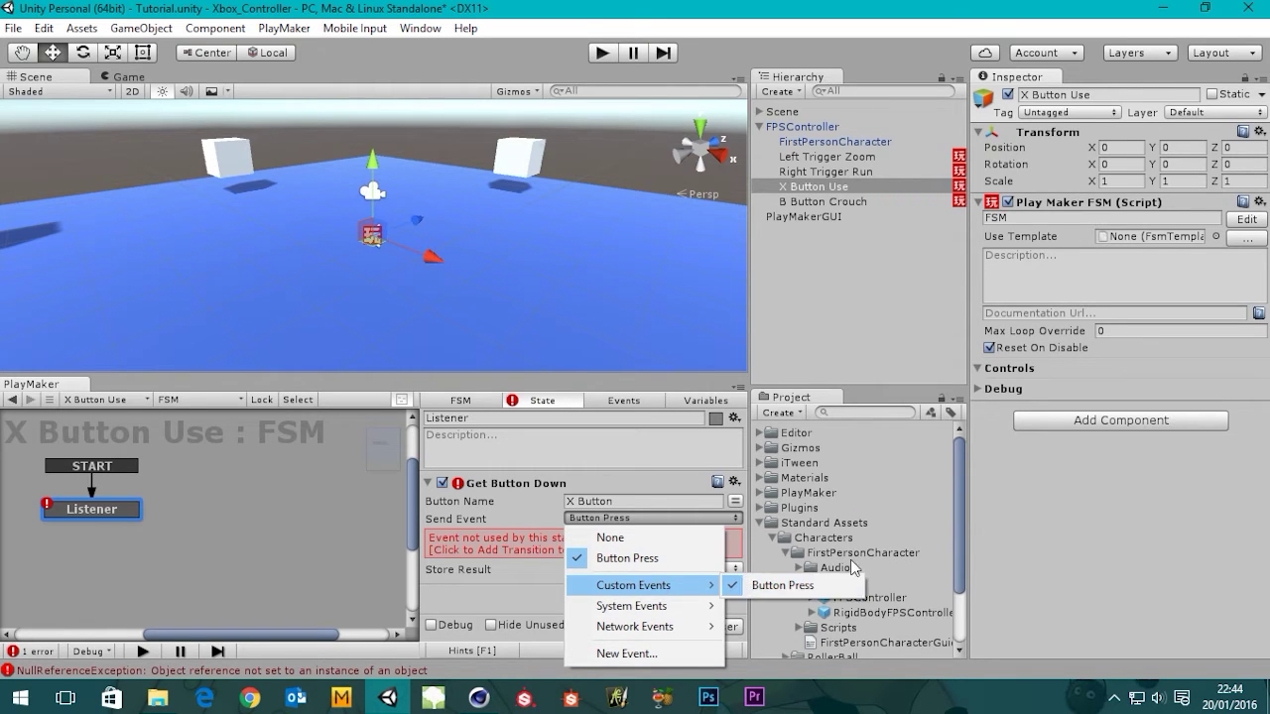
left_click(627, 654)
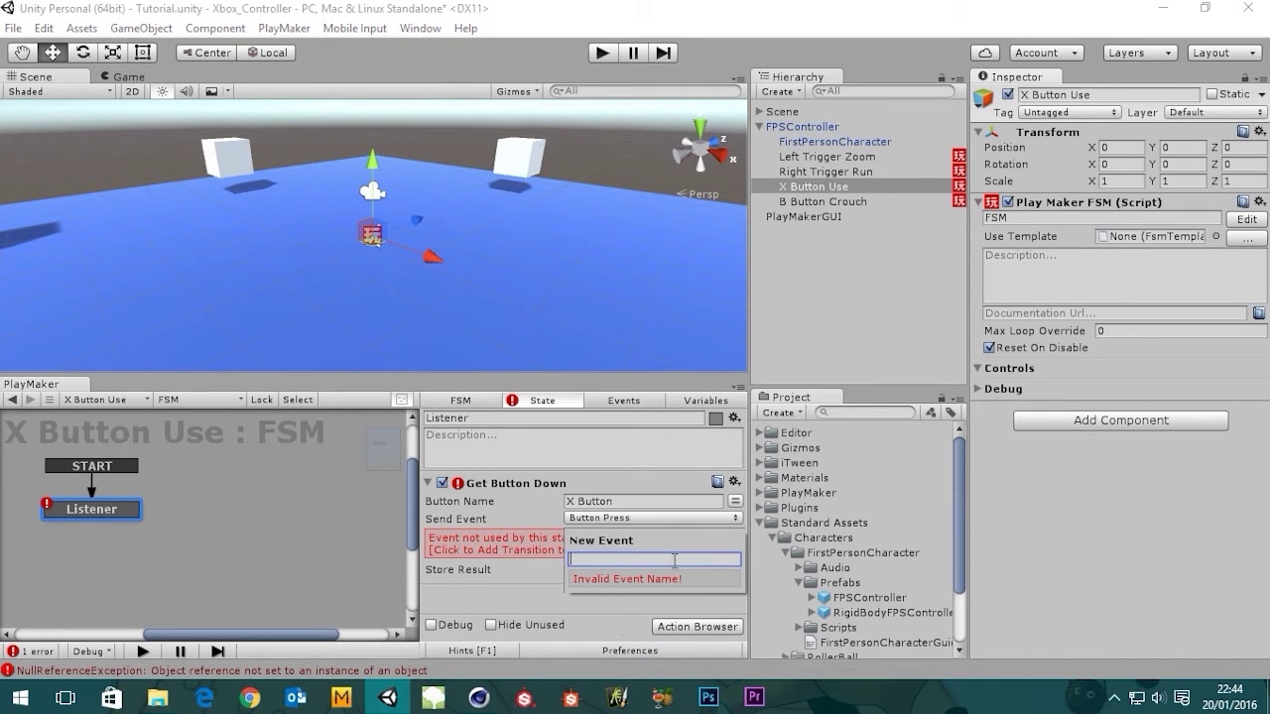
left_click(514, 592)
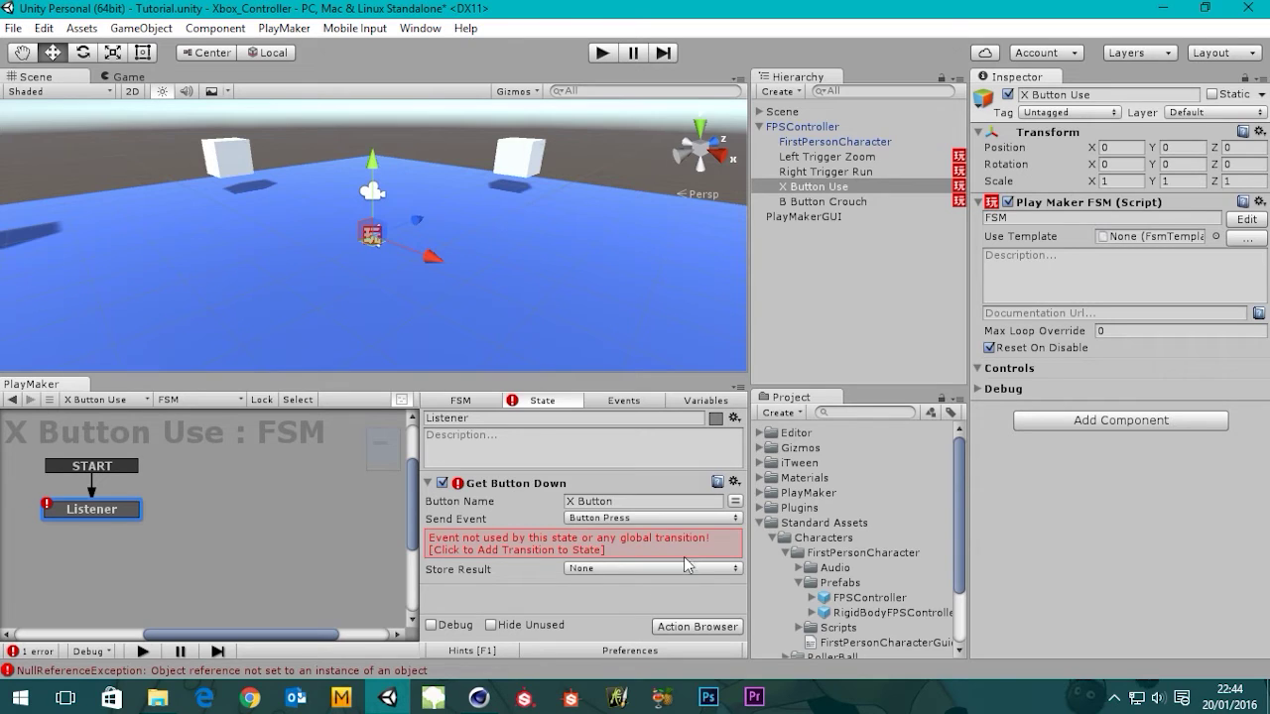
left_click(631, 399)
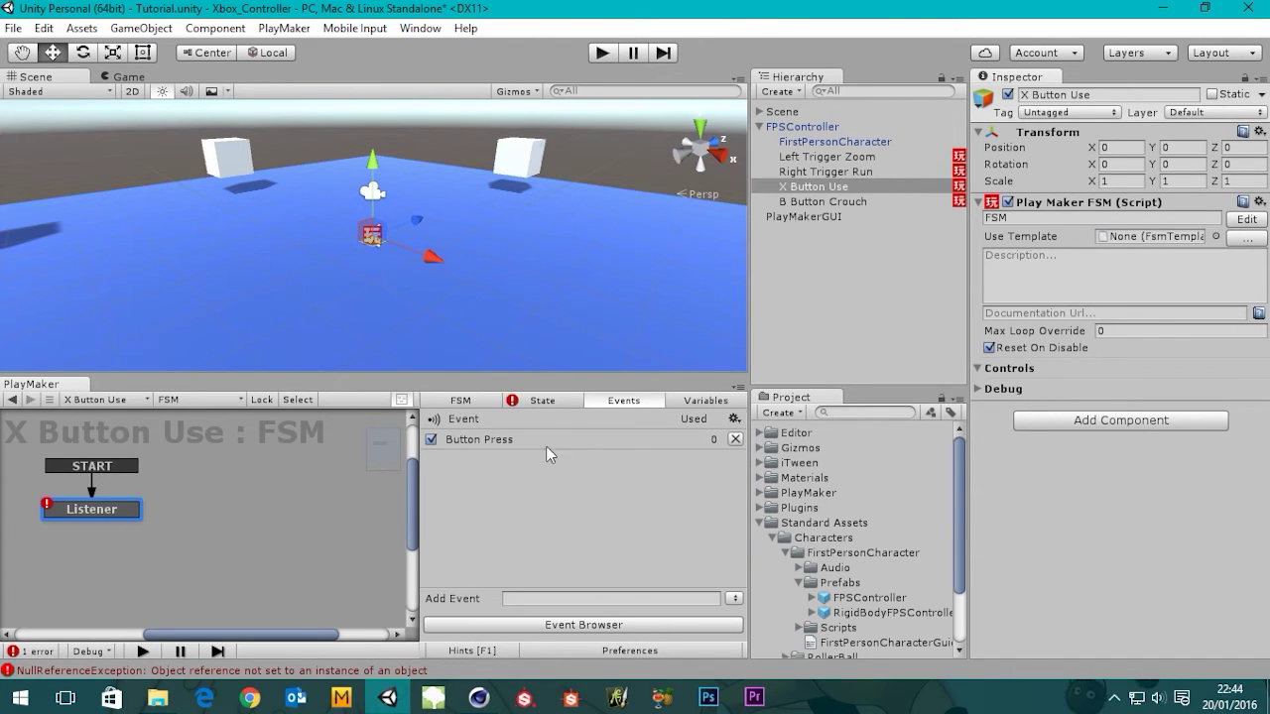
- Add a Button Press transition to the Listener state from the Get Button Down action's unused-event error
left_click(558, 400)
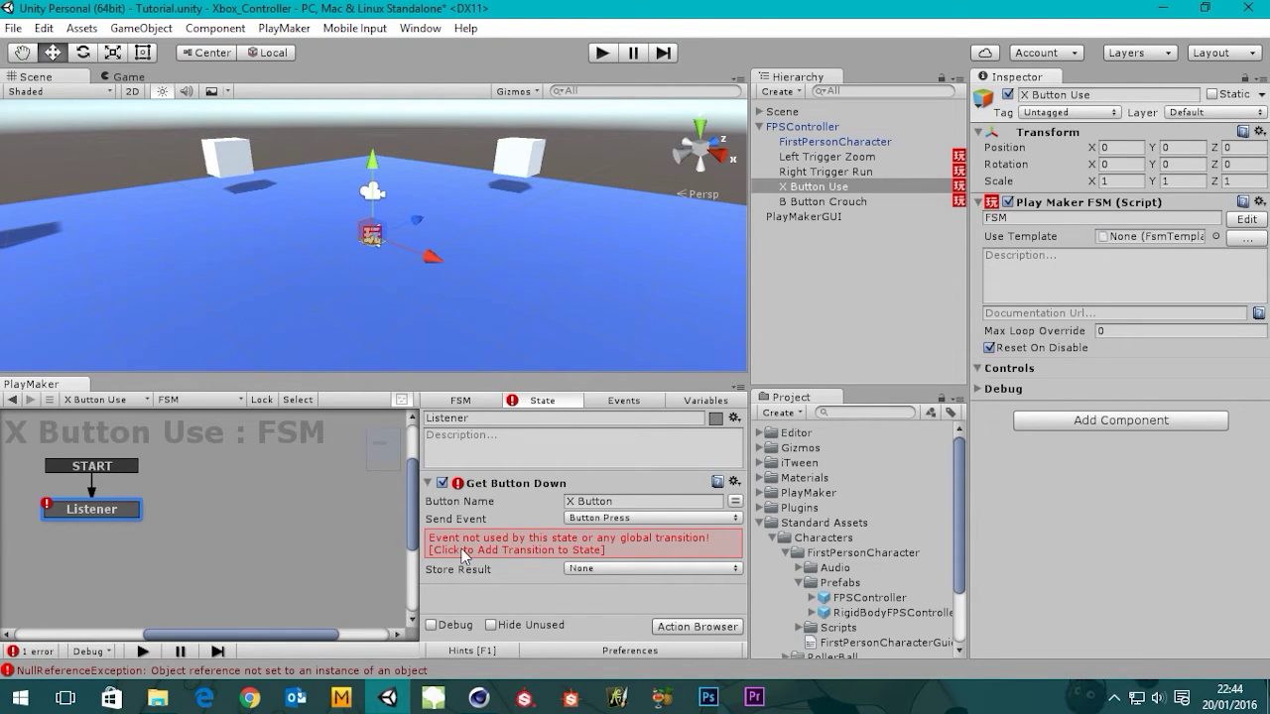
left_click(519, 548)
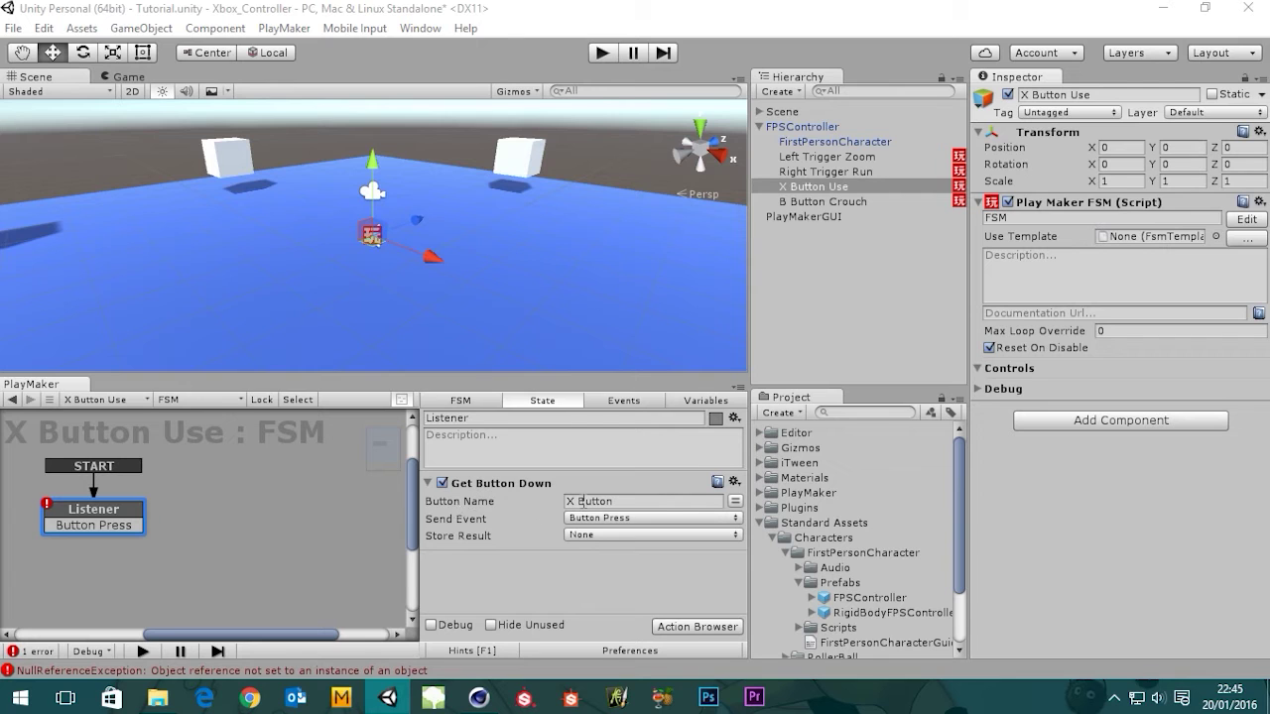
left_click(615, 501)
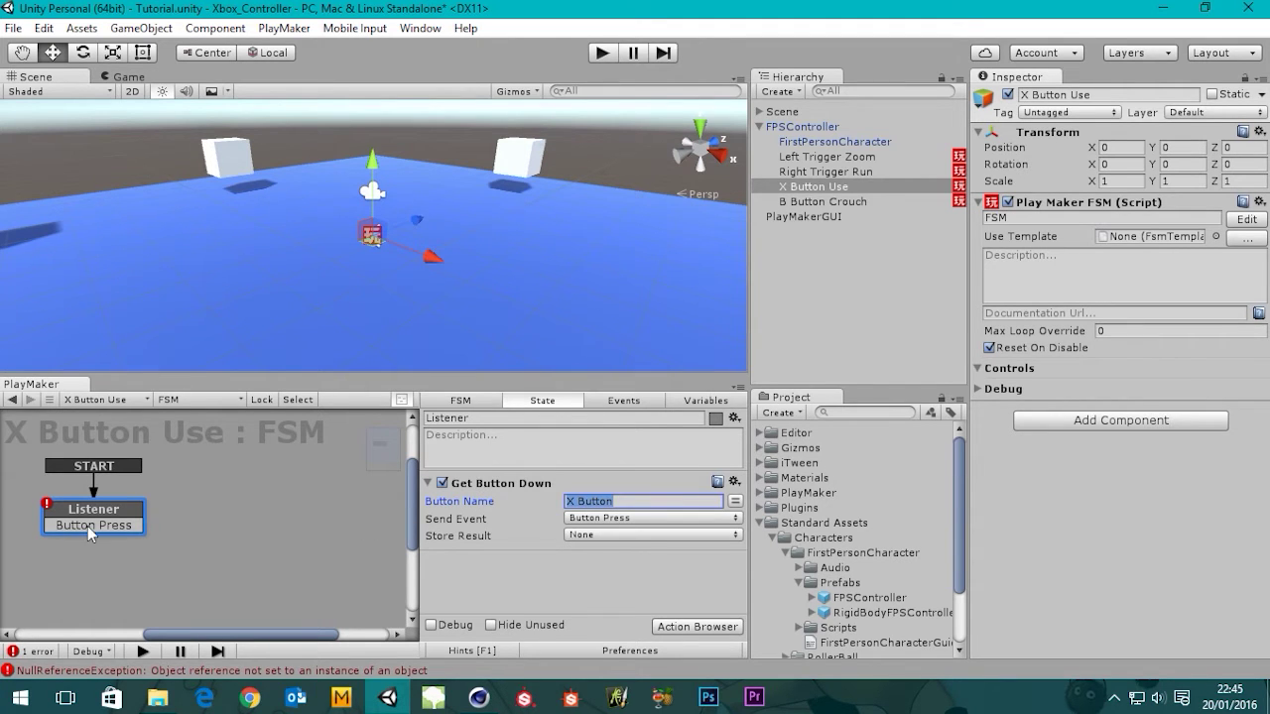
left_click(82, 526)
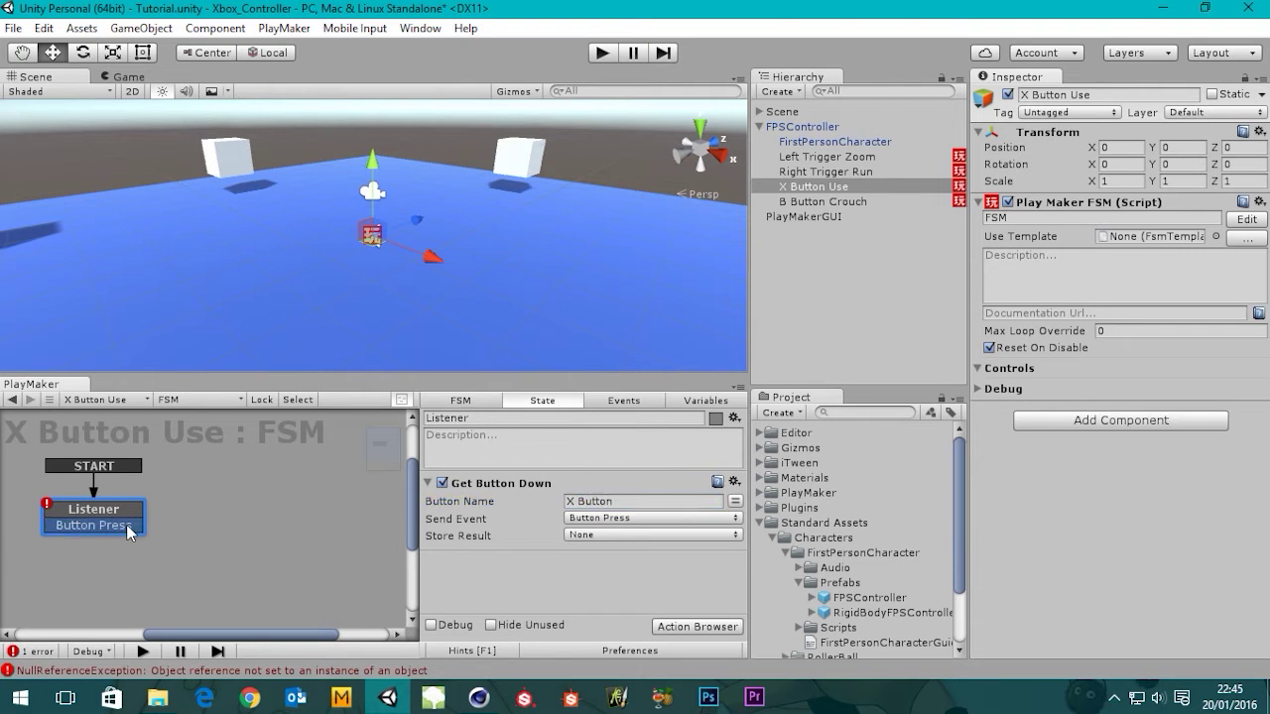
- Add a new state beside the Listener state in the X Button Use FSM and name it "Raycast"
right_click(242, 473)
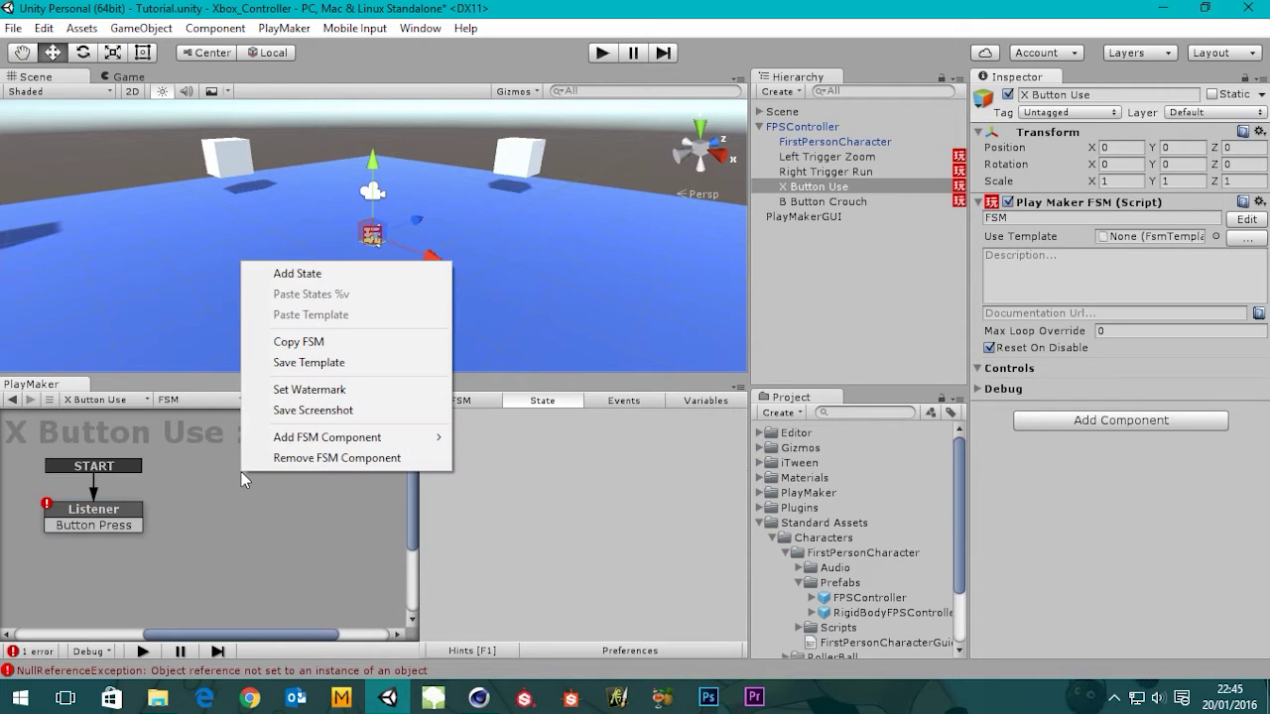
left_click(308, 275)
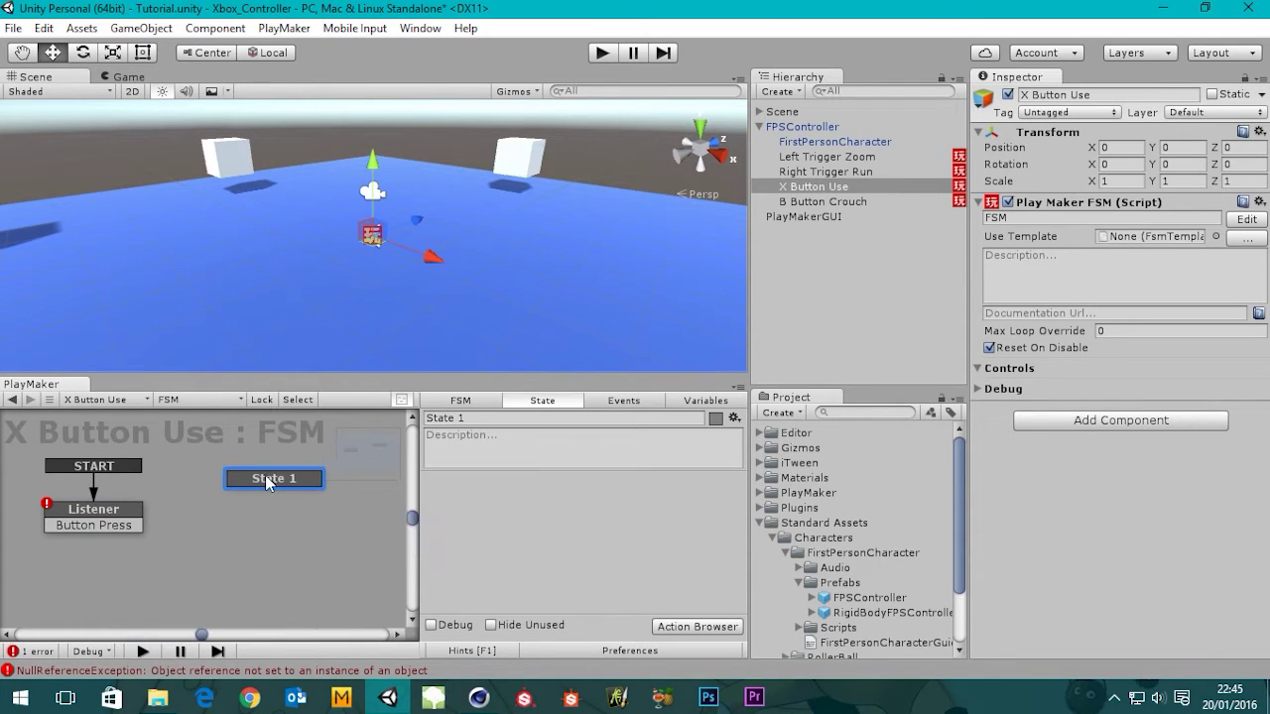
left_click_drag(254, 473, 235, 483)
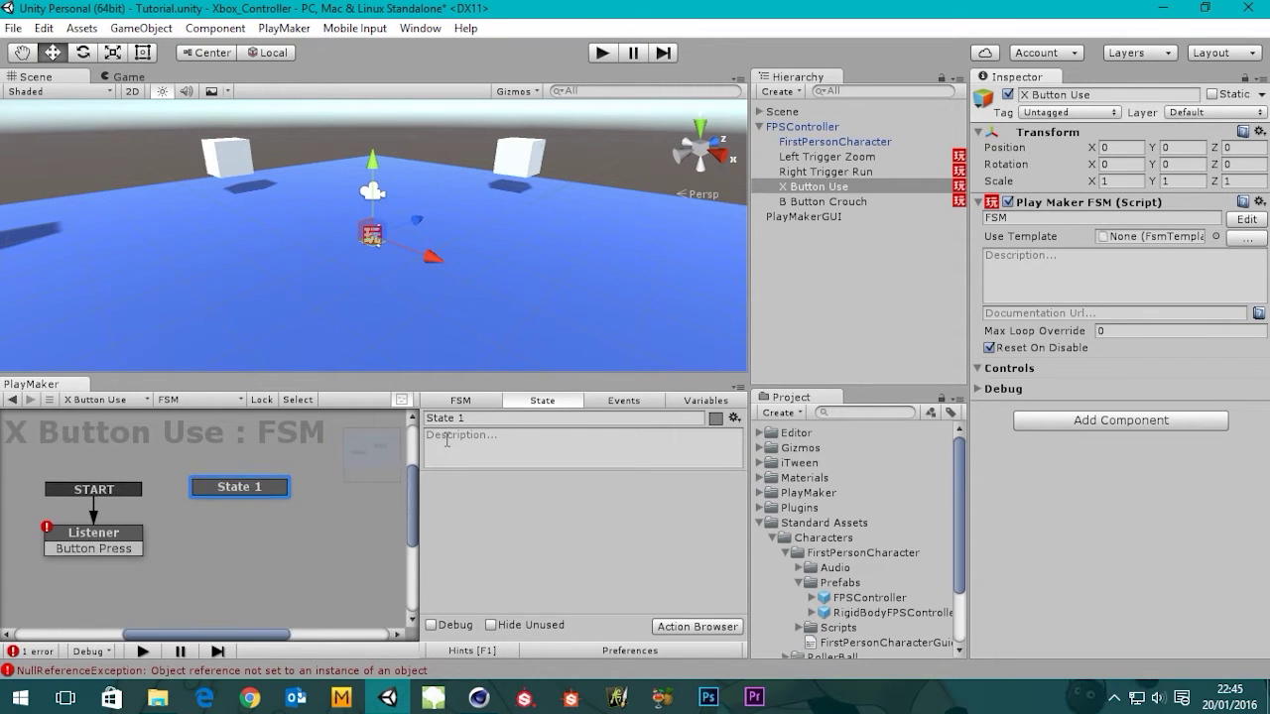
left_click(476, 421)
type("R")
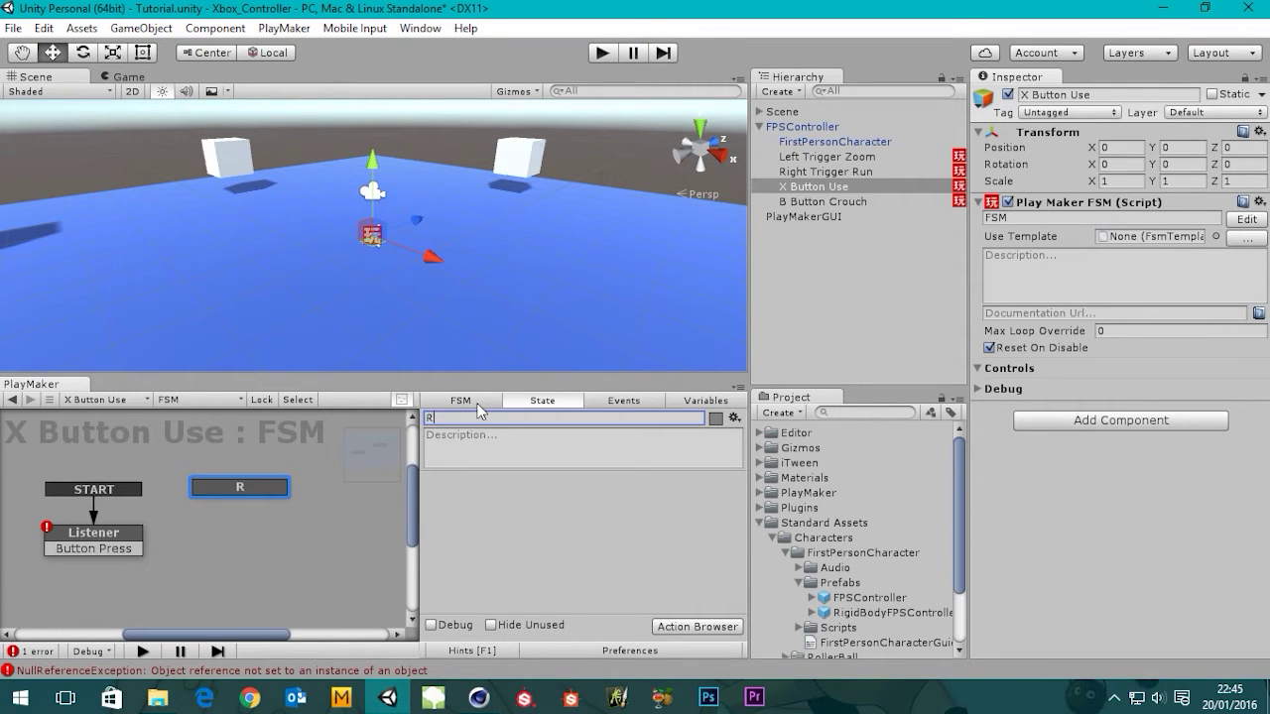
type("aycast")
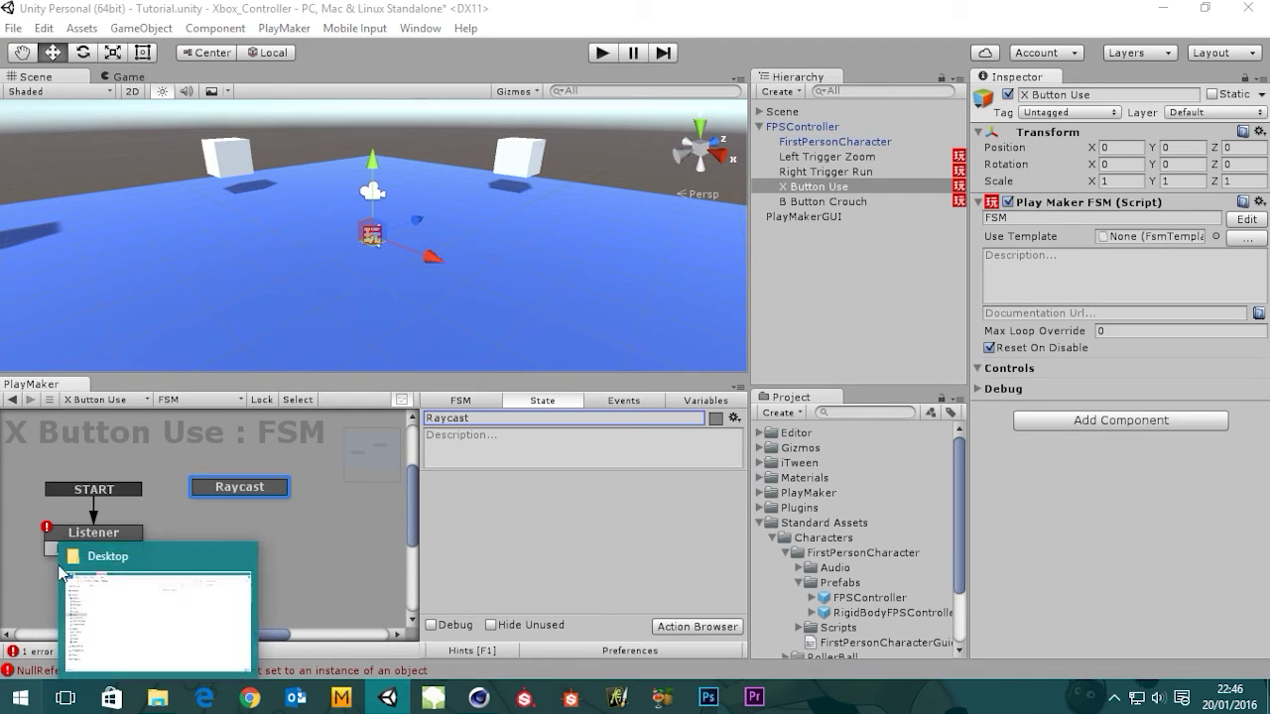
left_click(237, 485)
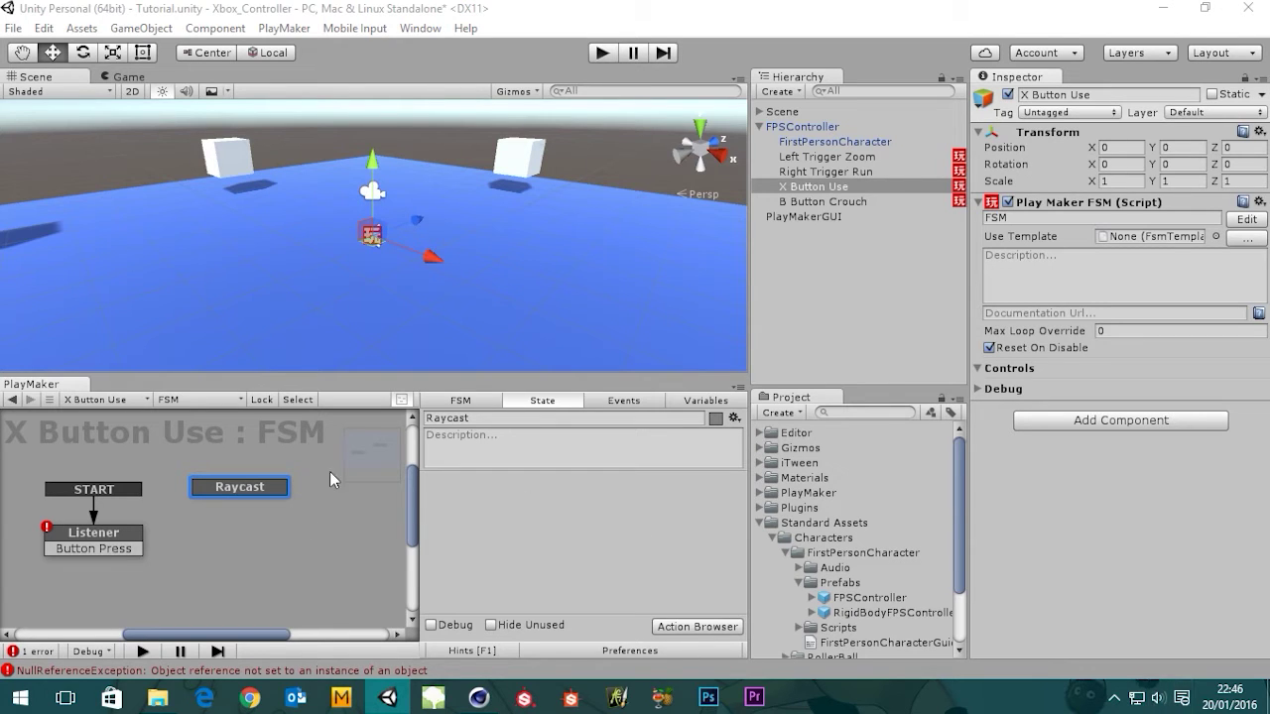
- Find the Raycast physics action by searching for "Raycast" and add it to the Raycast state
left_click(246, 488)
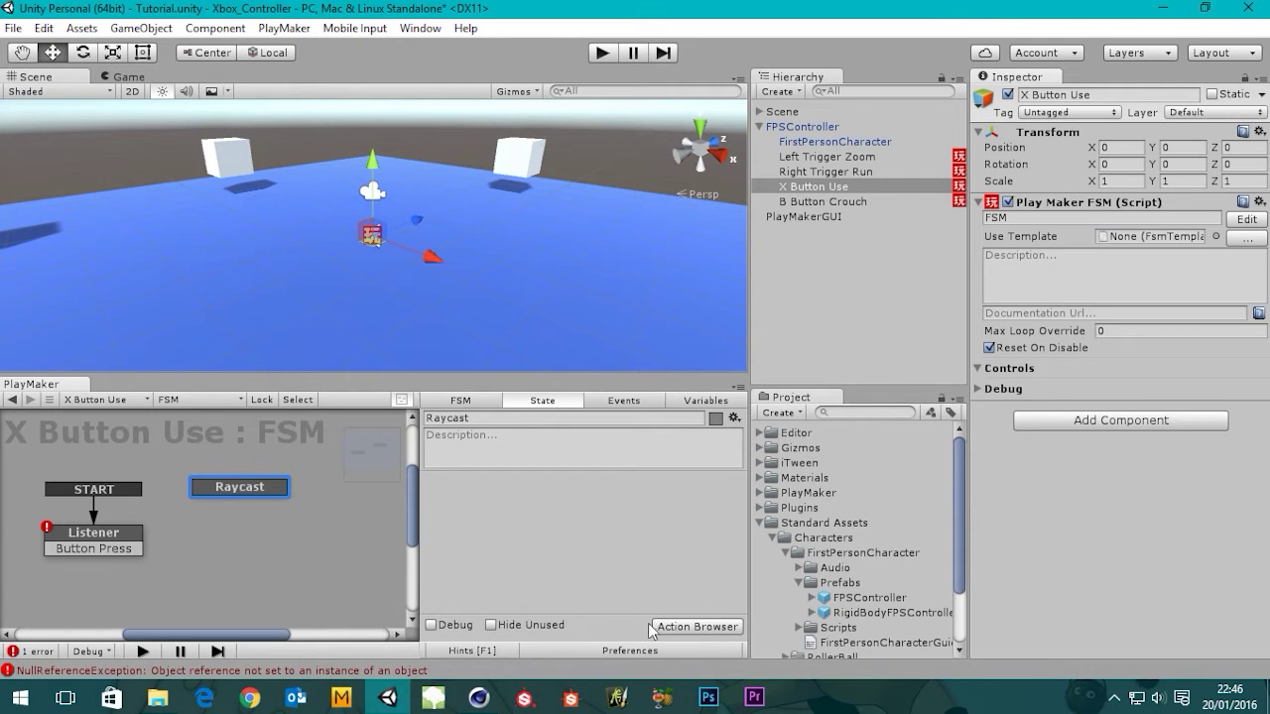
left_click(695, 627)
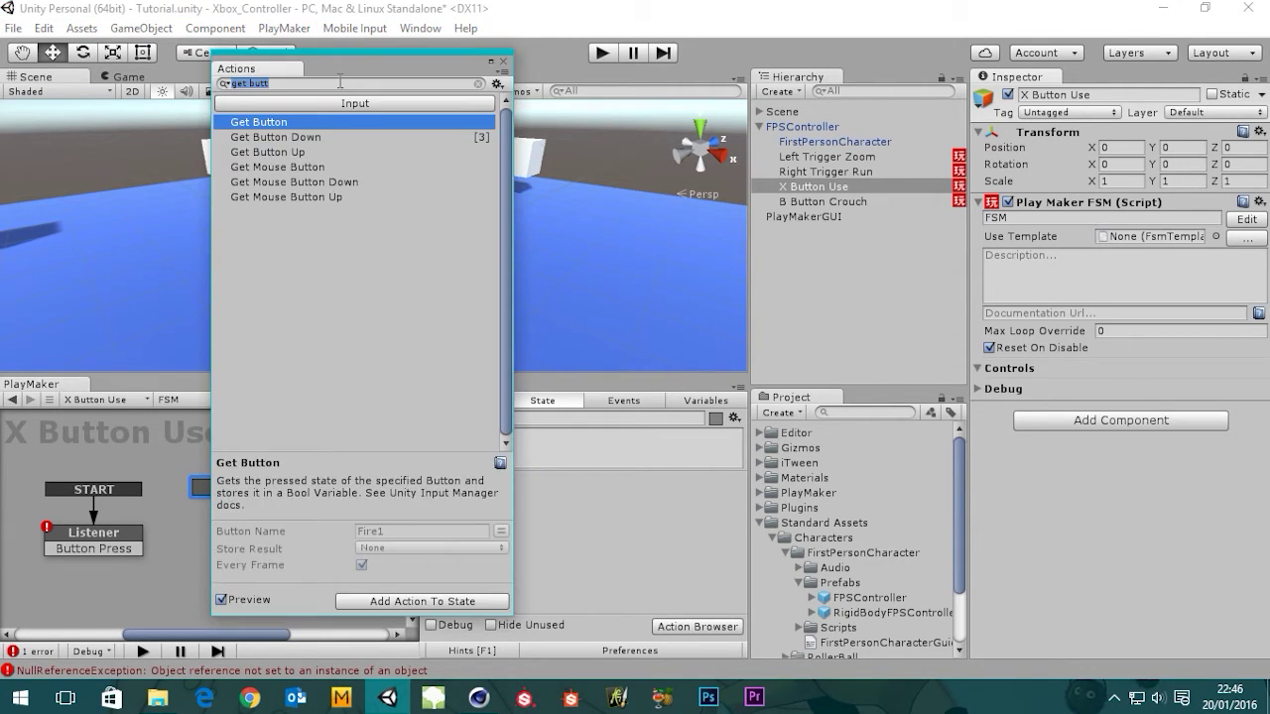
key("BackSpace")
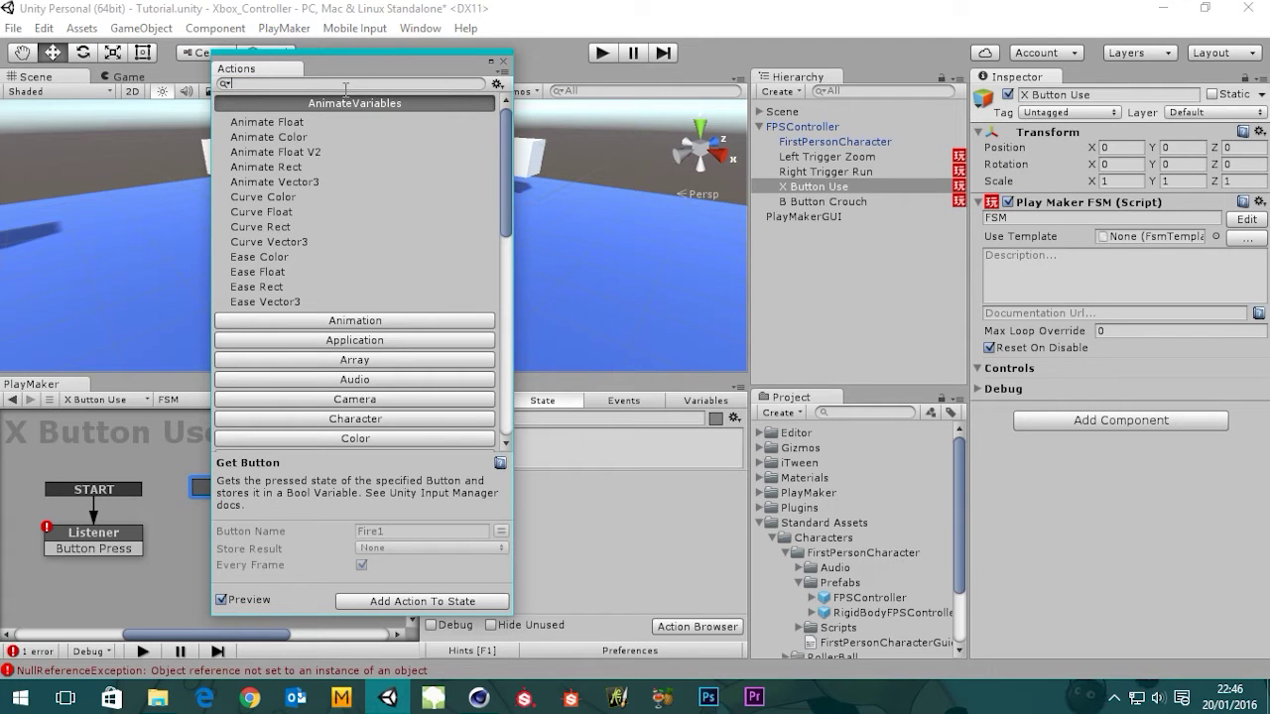
type("Ray")
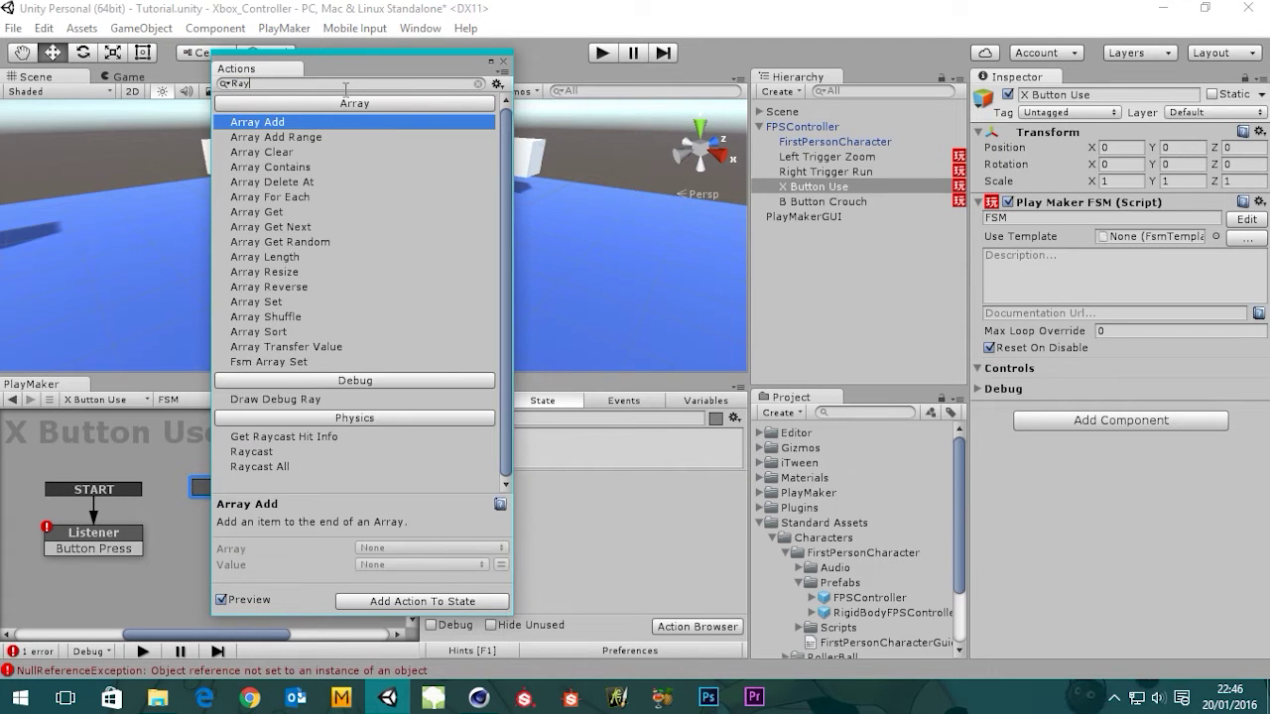
type("cas")
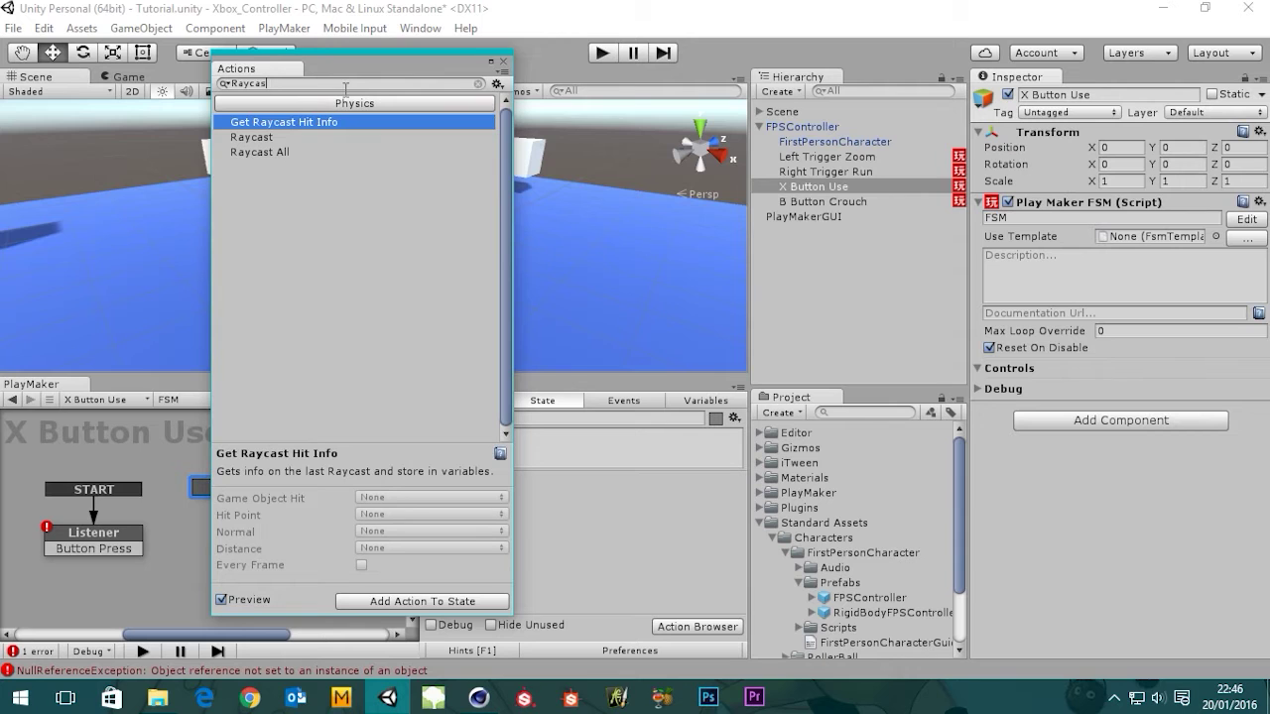
type("t")
left_click(252, 137)
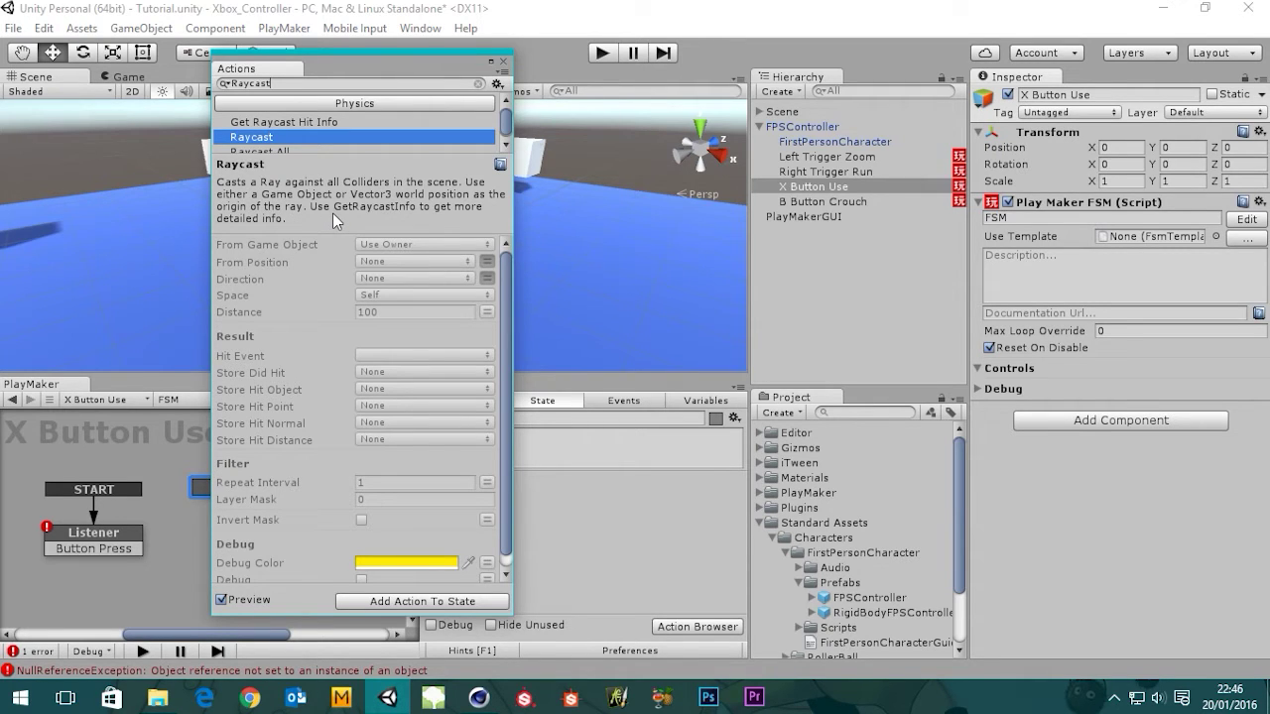
left_click(433, 599)
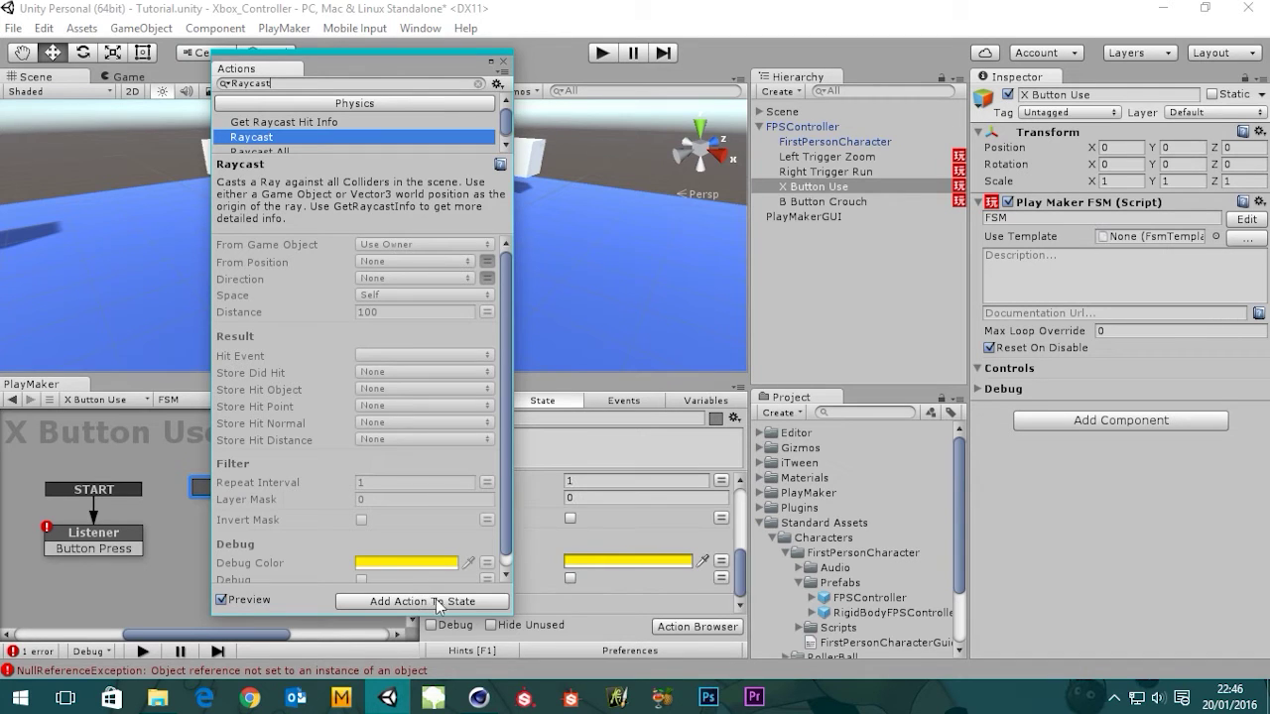
left_click(503, 63)
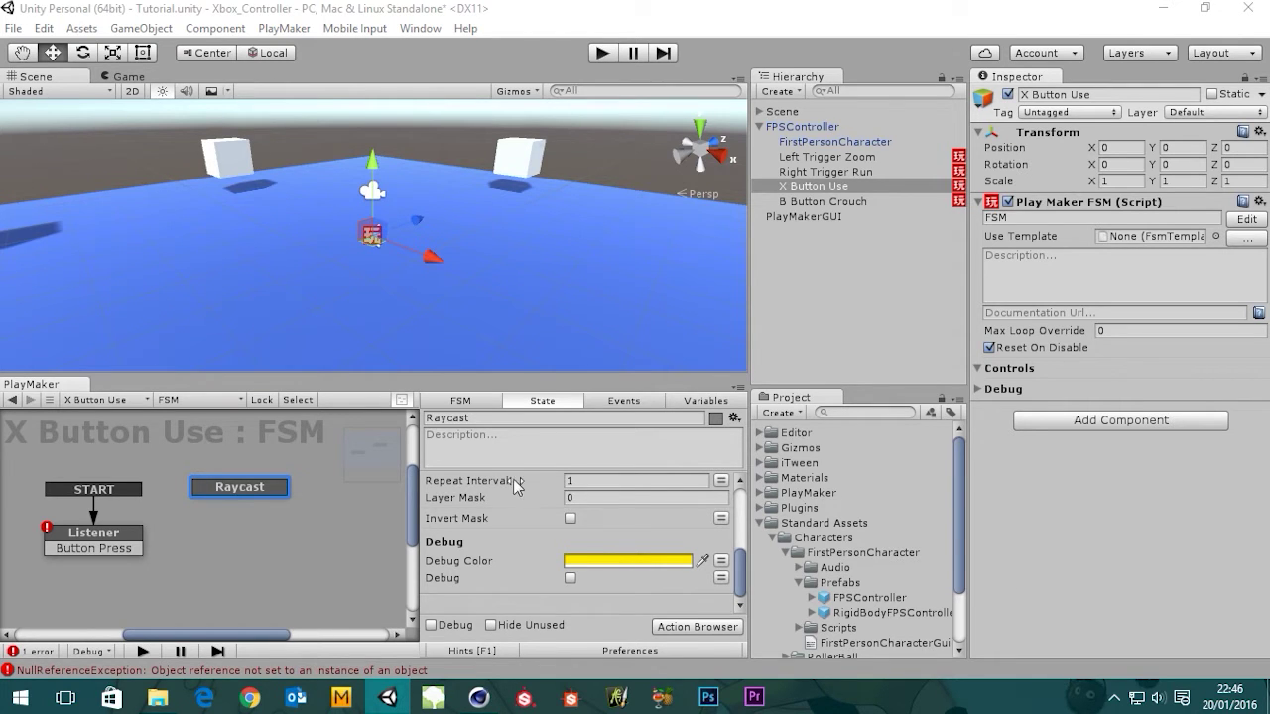
- Set the Raycast action's From Game Object to Specify Game Object and assign FirstPersonCharacter as the ray's origin
left_click(258, 494)
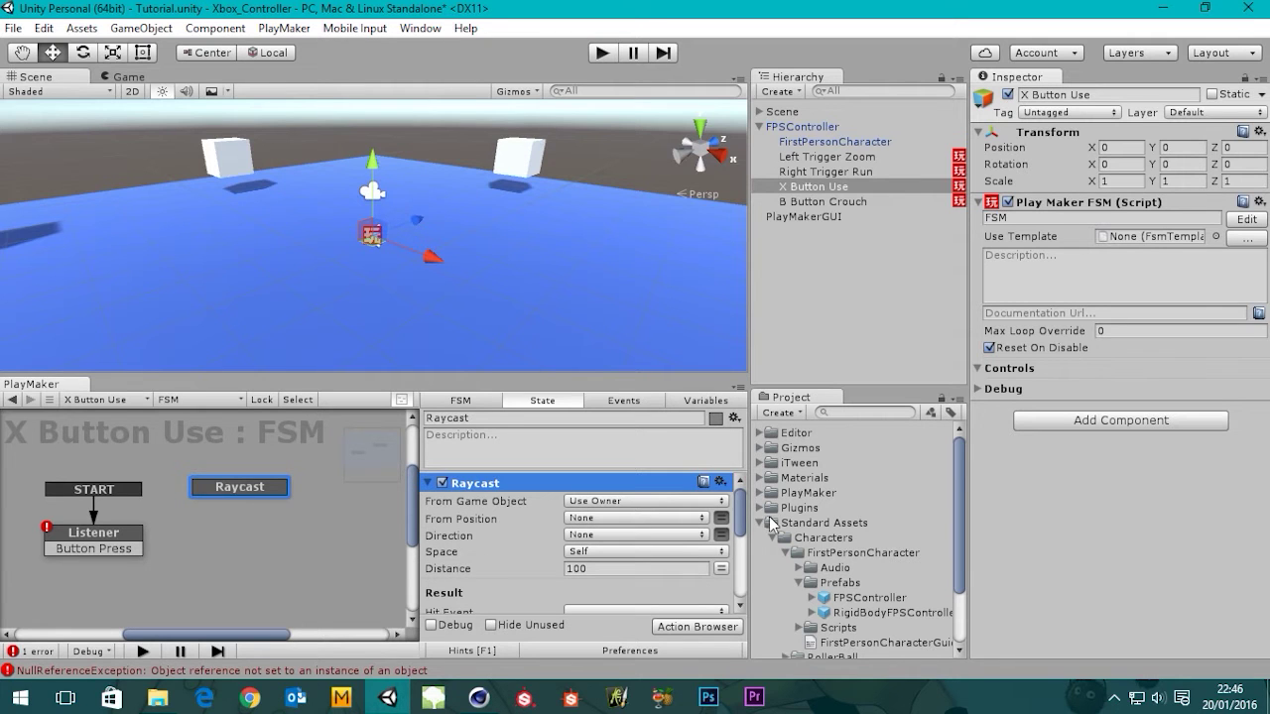
mouse_move(740, 513)
left_mouse_down()
mouse_move(740, 578)
mouse_move(741, 513)
left_mouse_up()
left_click(826, 185)
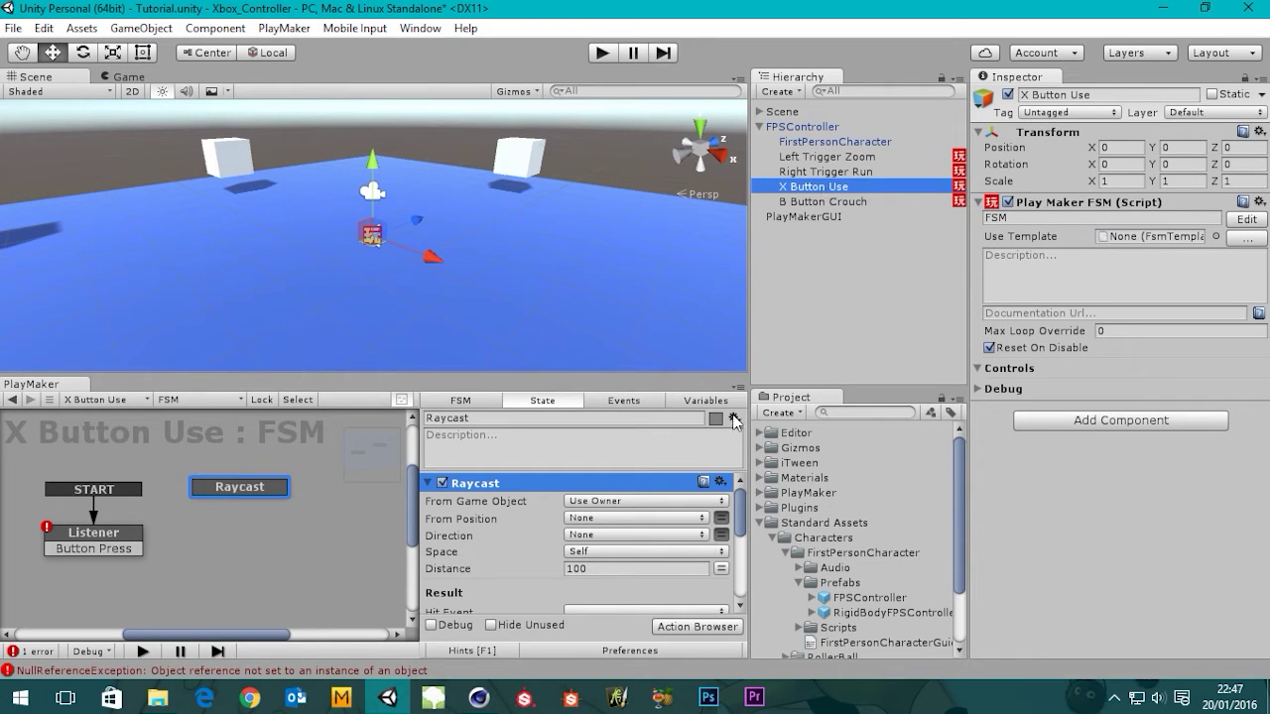
left_click(619, 504)
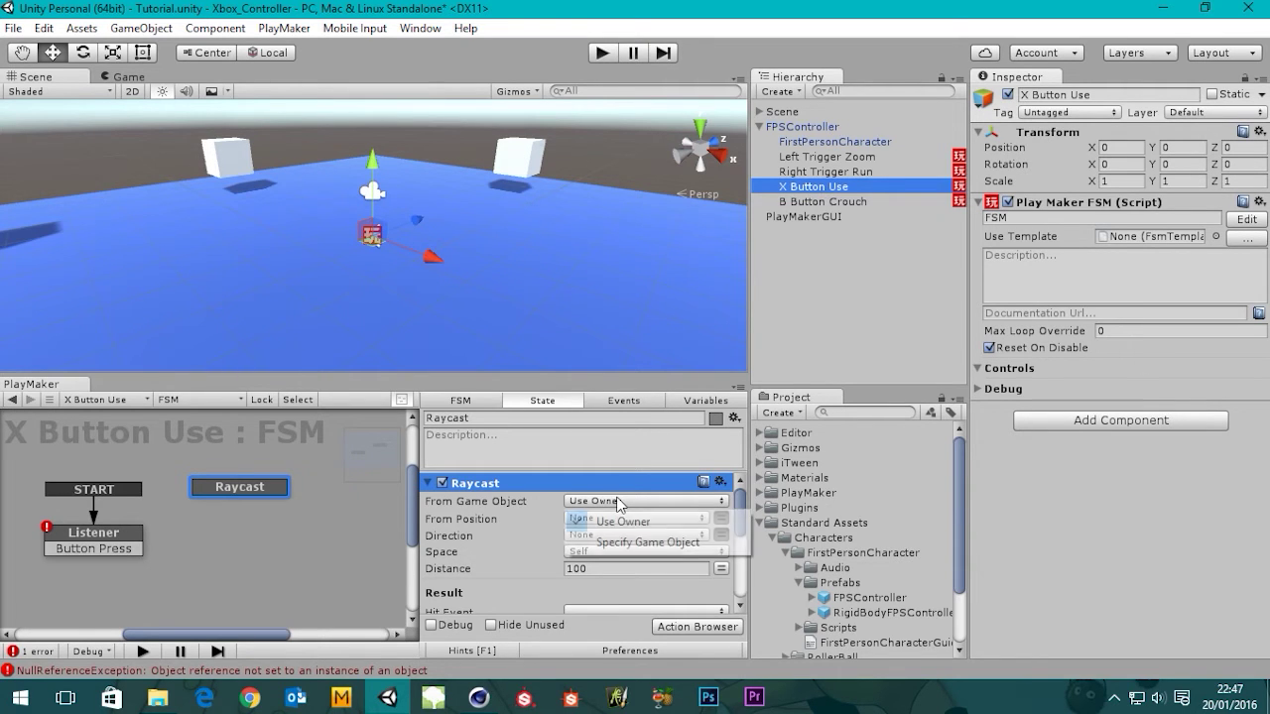
left_click(649, 544)
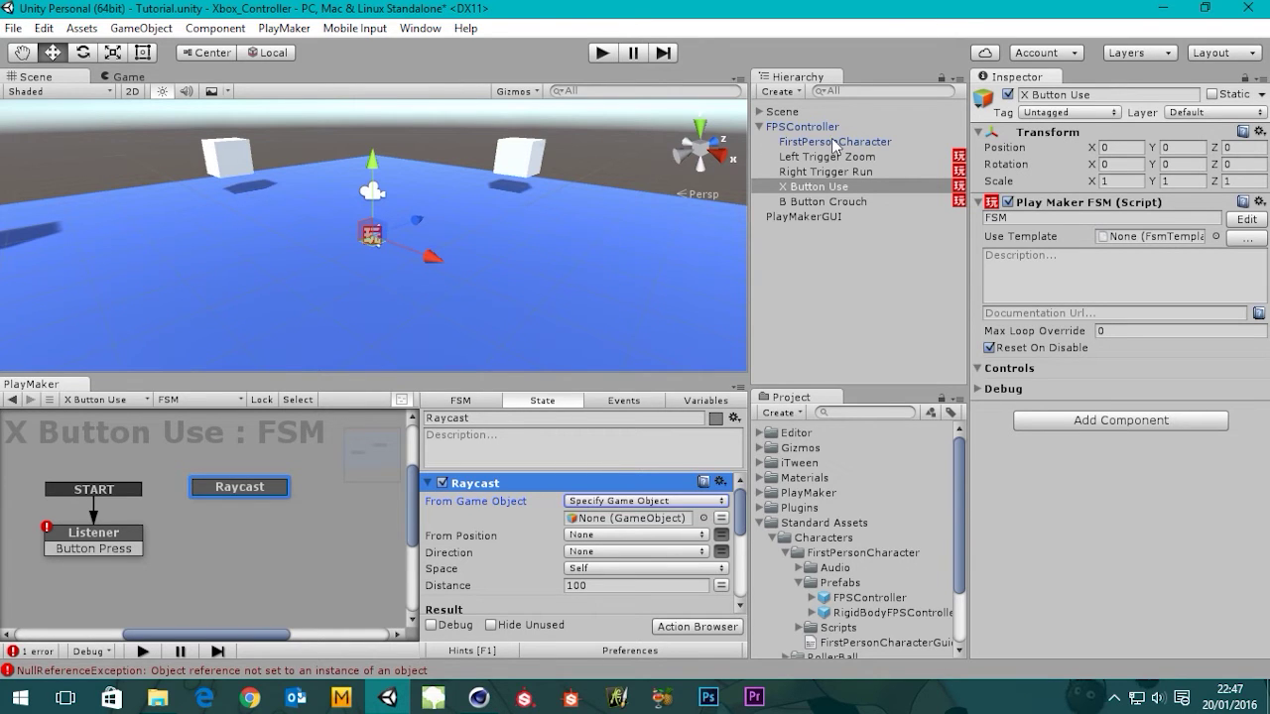
left_click(803, 127)
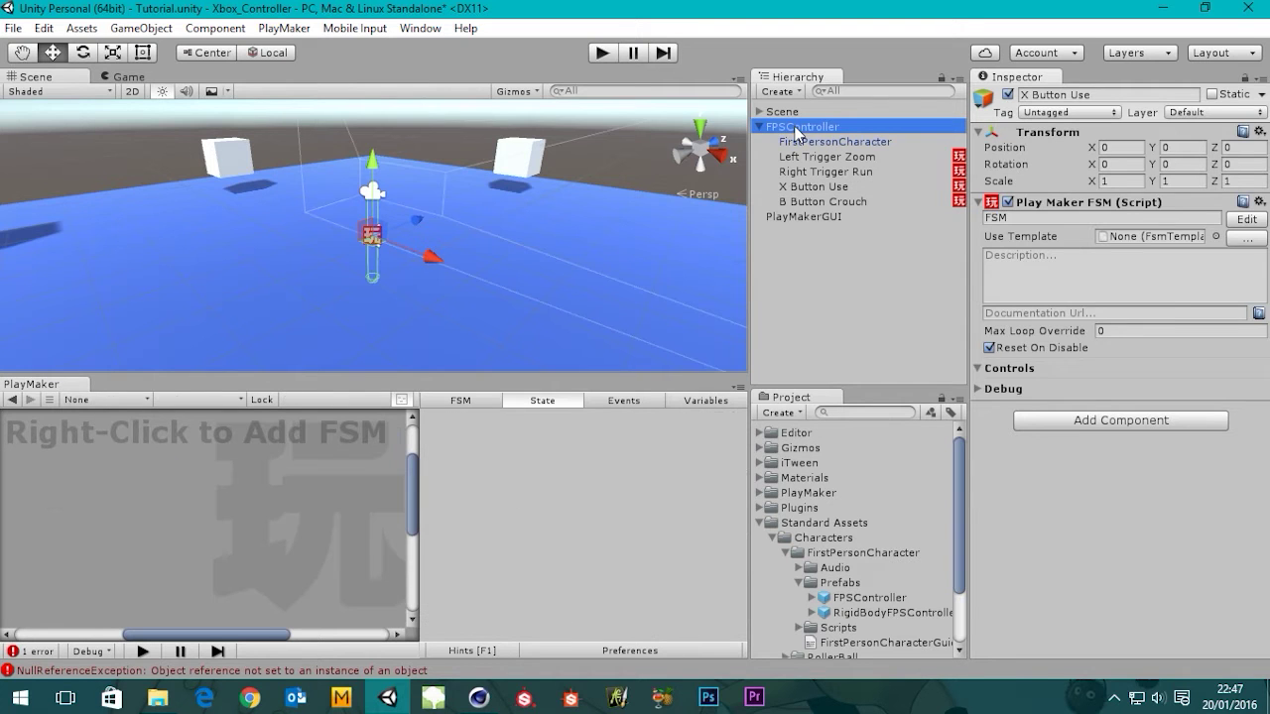
scroll(377, 194, "up", 3)
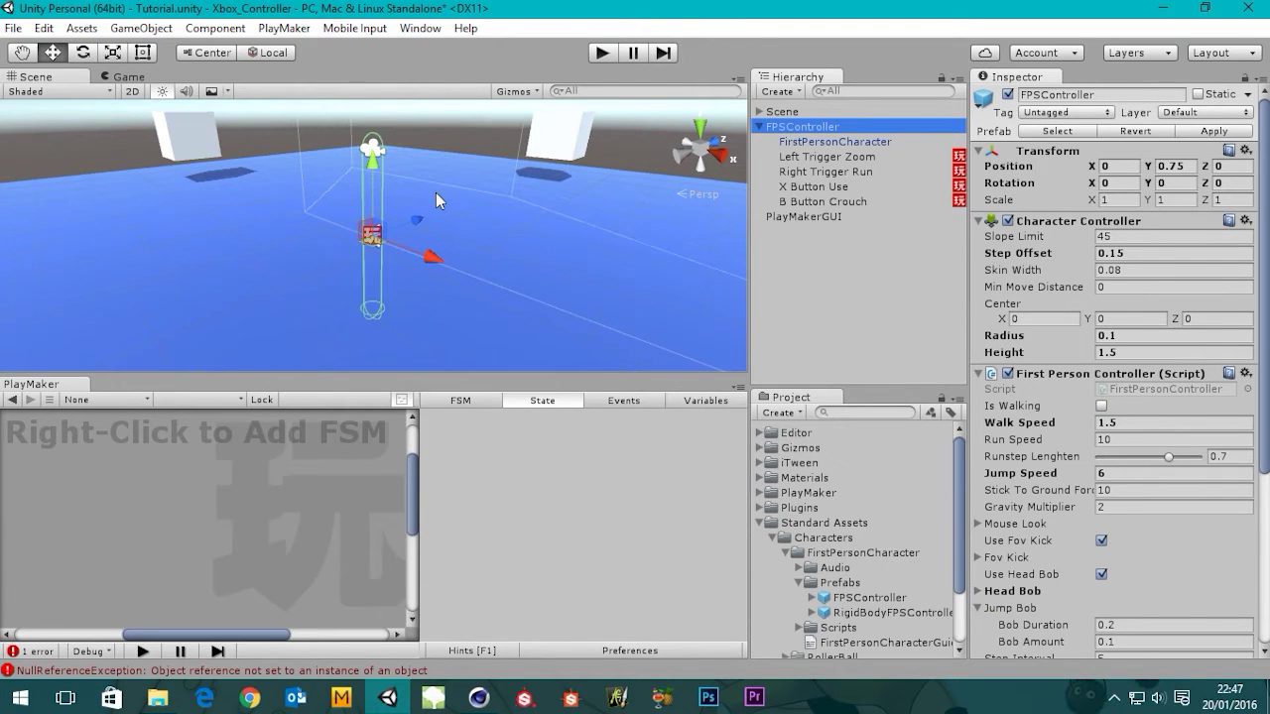
left_click(833, 144)
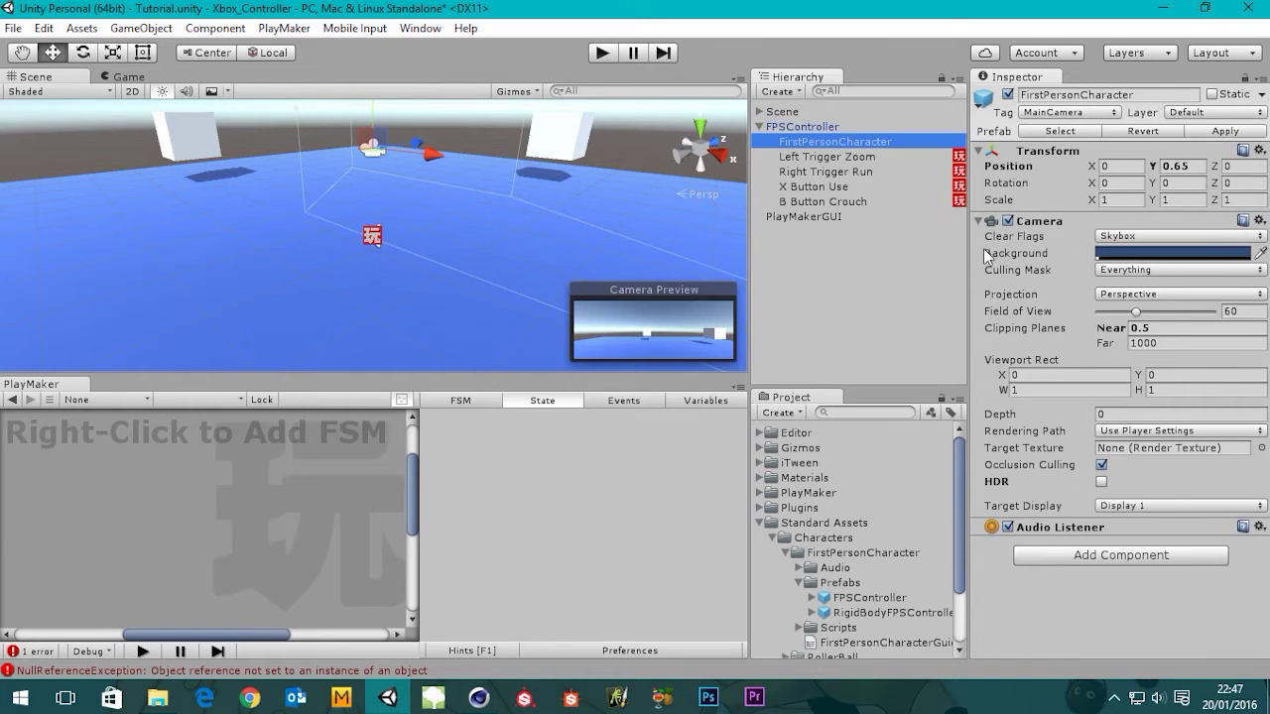
left_click(818, 187)
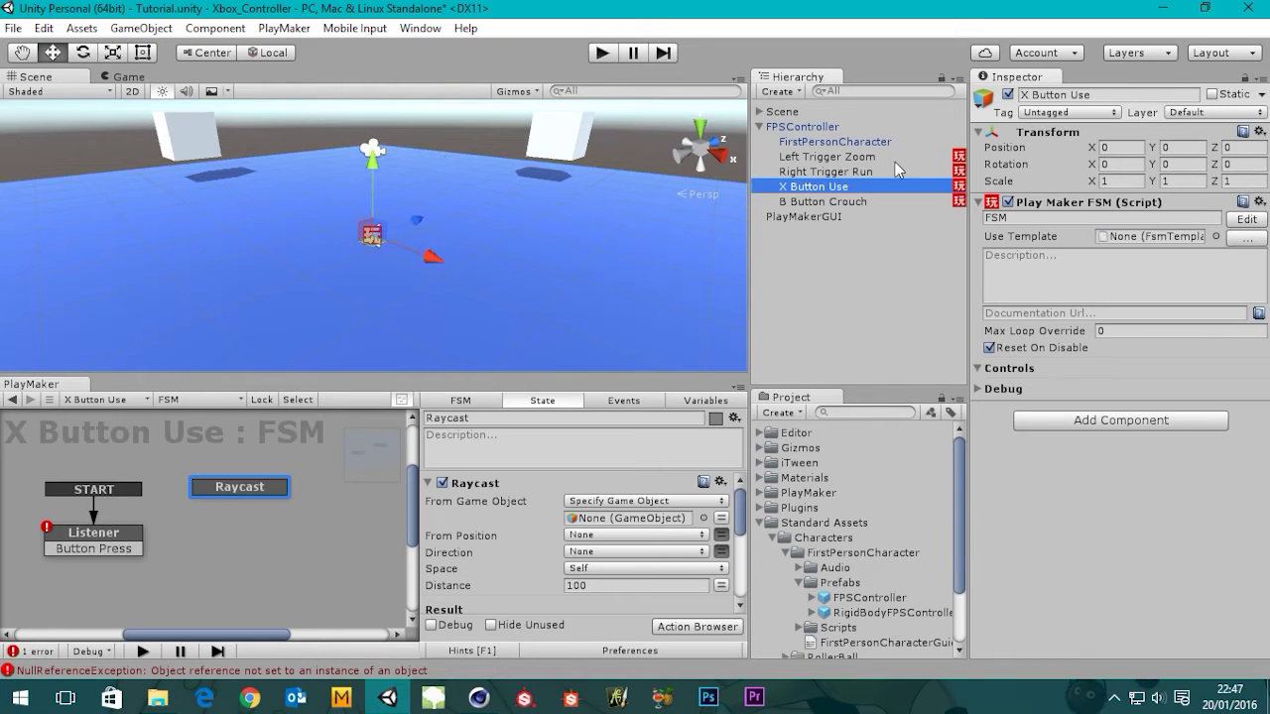
left_click_drag(815, 147, 623, 525)
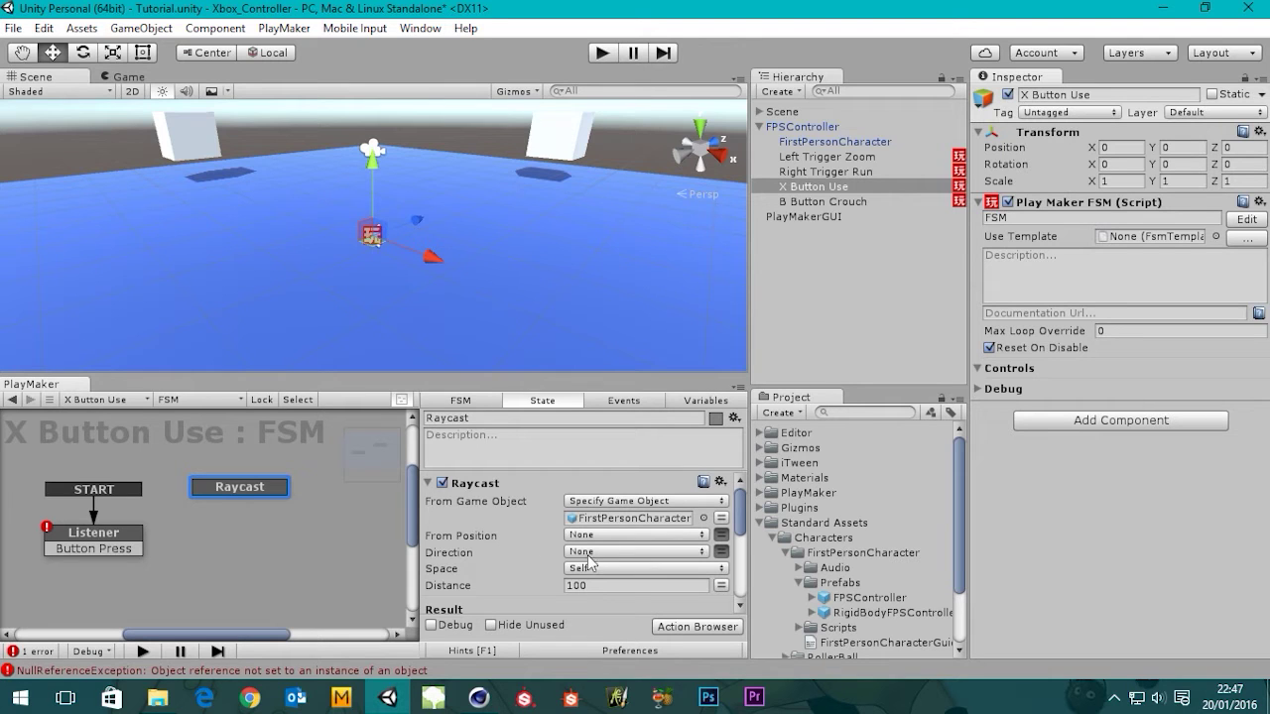
- Give the Raycast action a fixed direction vector instead of a variable, with Z set to 1
left_click(723, 552)
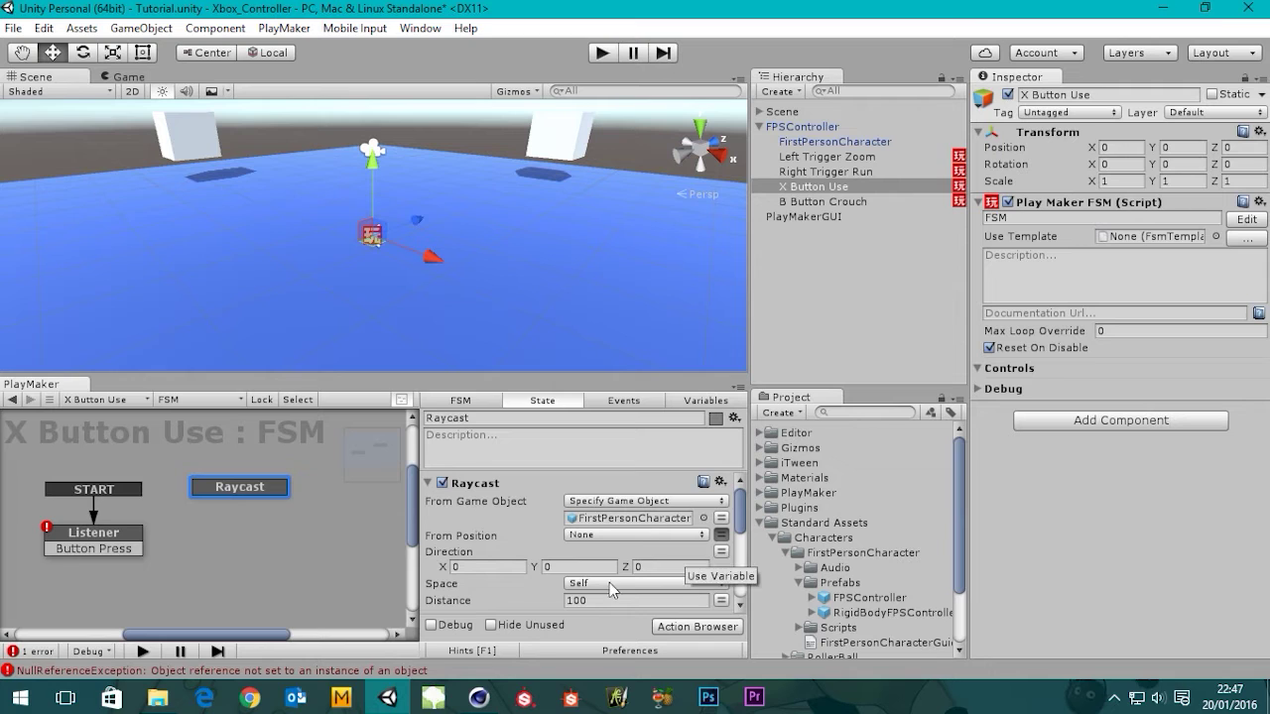
left_click(553, 566)
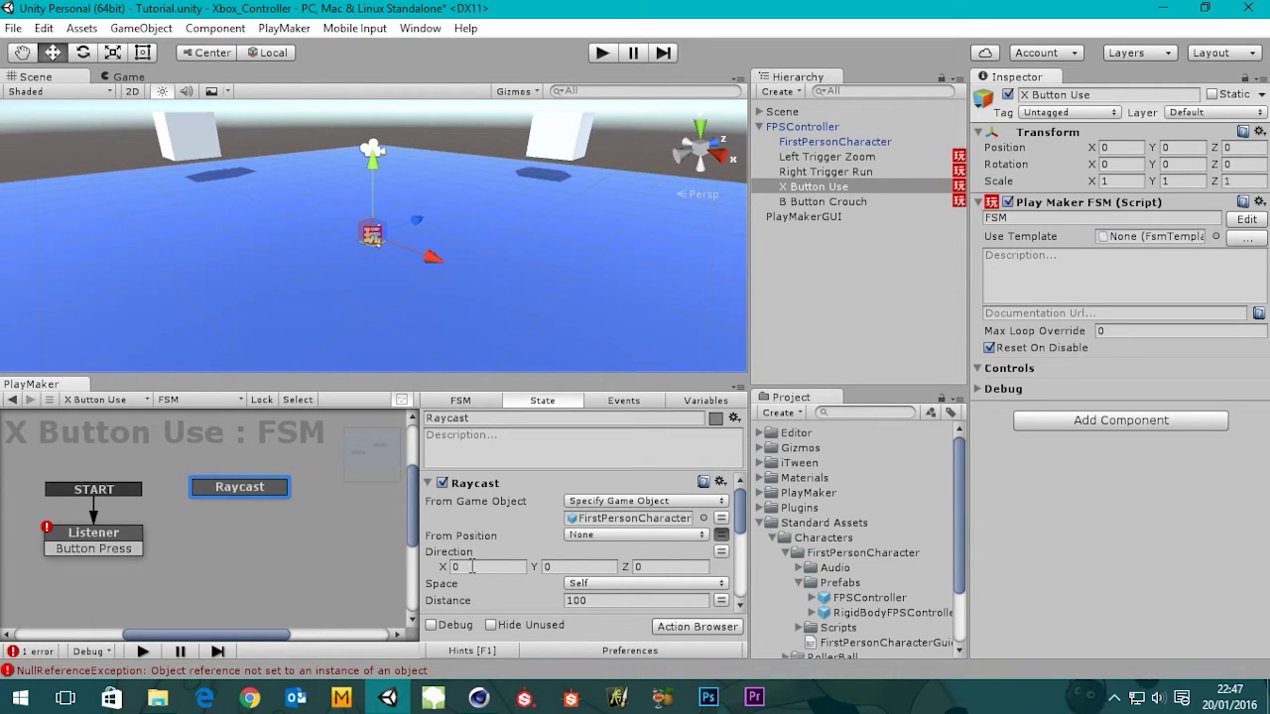
left_click(506, 568)
key("Tab")
left_click(659, 567)
type("2")
key("Return")
type("1")
- Turn on the Debug option of the Raycast action
left_click_drag(739, 507, 730, 529)
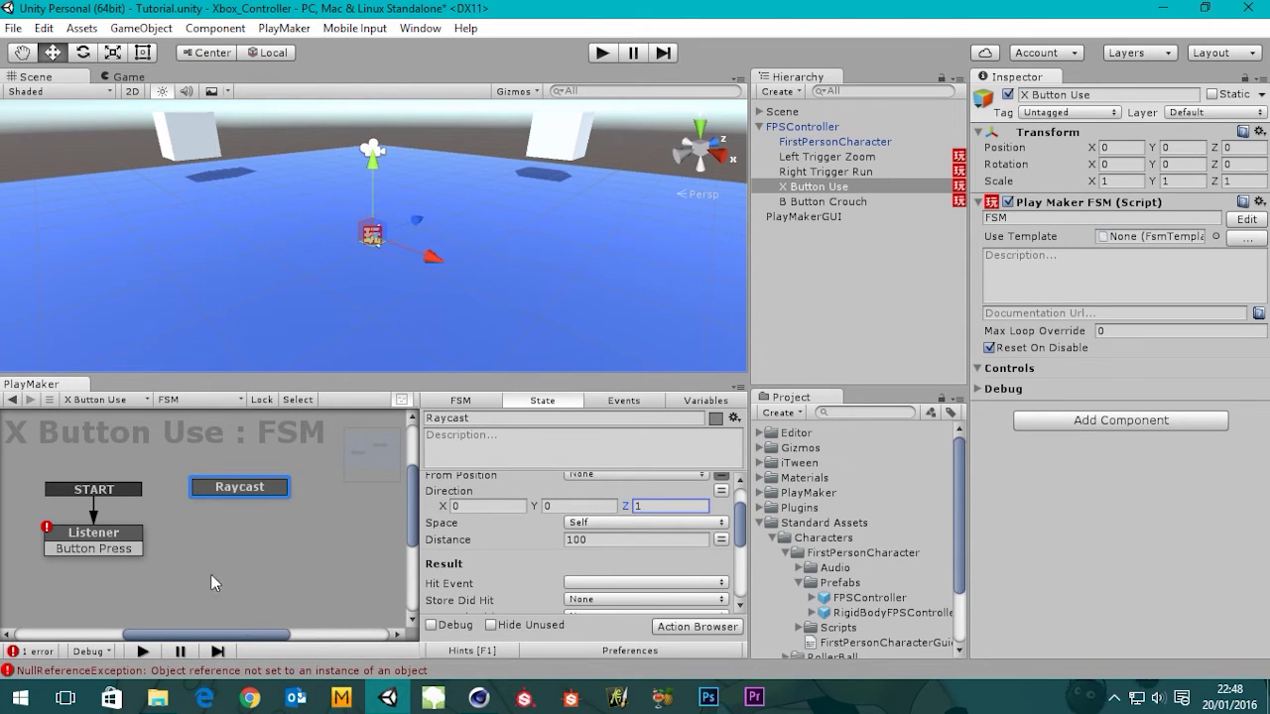
left_click(603, 540)
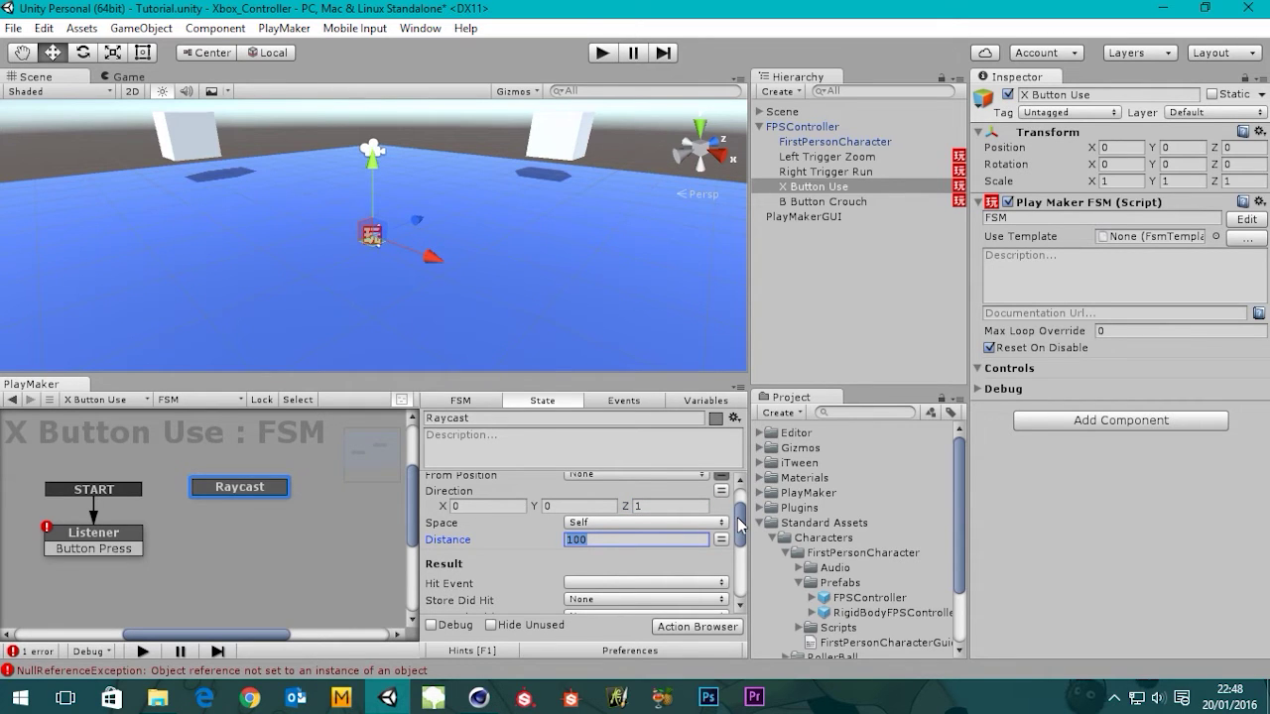
left_click_drag(739, 524, 732, 573)
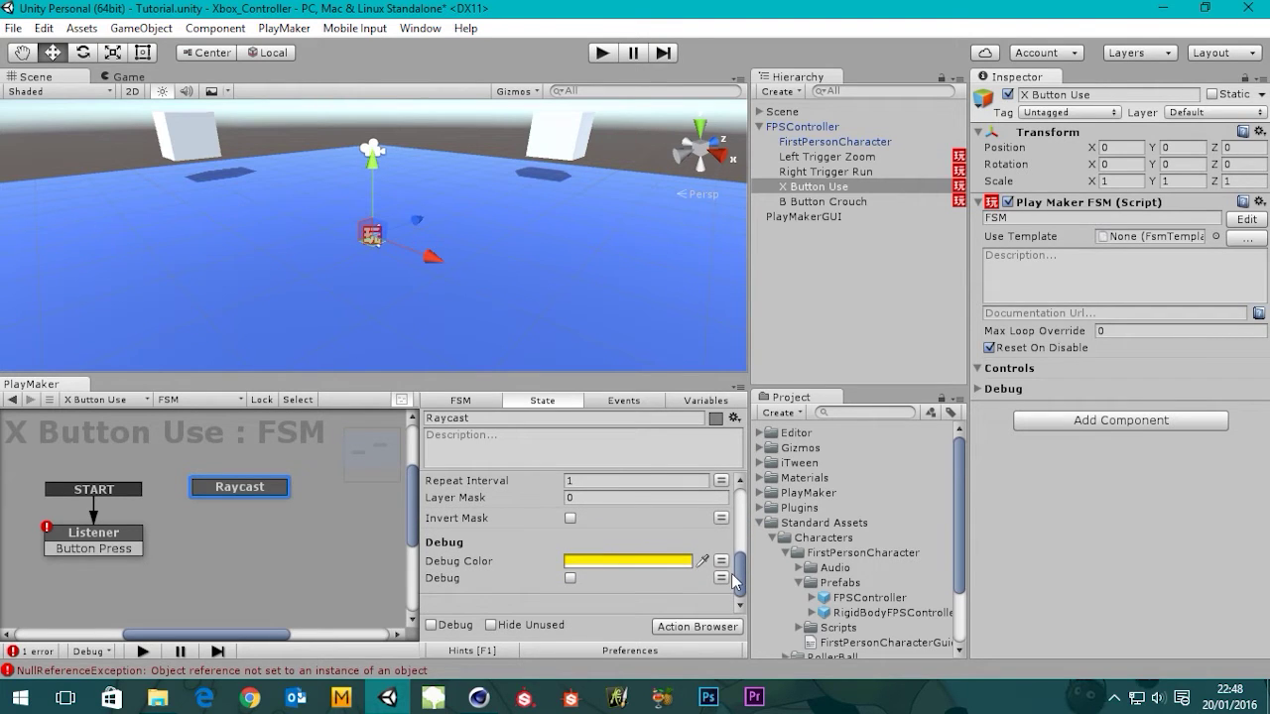
left_click(569, 579)
left_click(570, 580)
left_click(570, 580)
scroll(743, 562, "up", 1)
left_click_drag(742, 563, 739, 492)
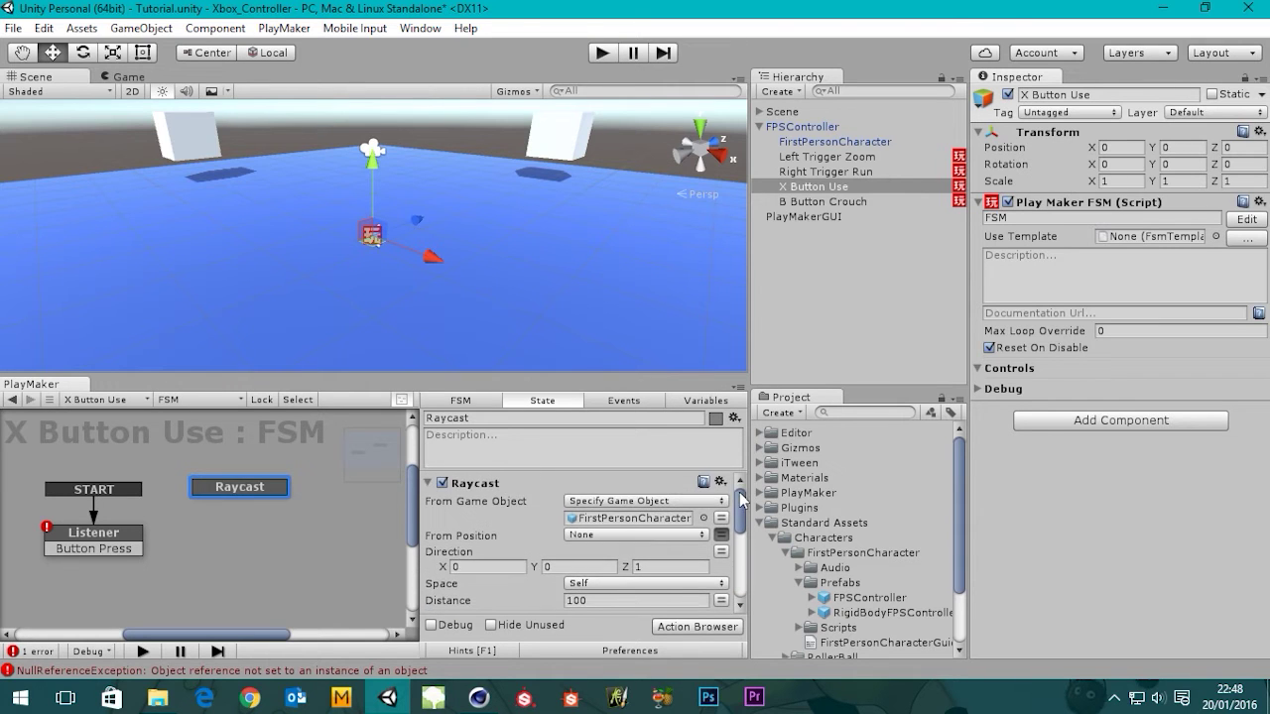
- Play-test the scene with the Game view undocked beside the Scene view, re-dock it and stop play mode
left_click(600, 53)
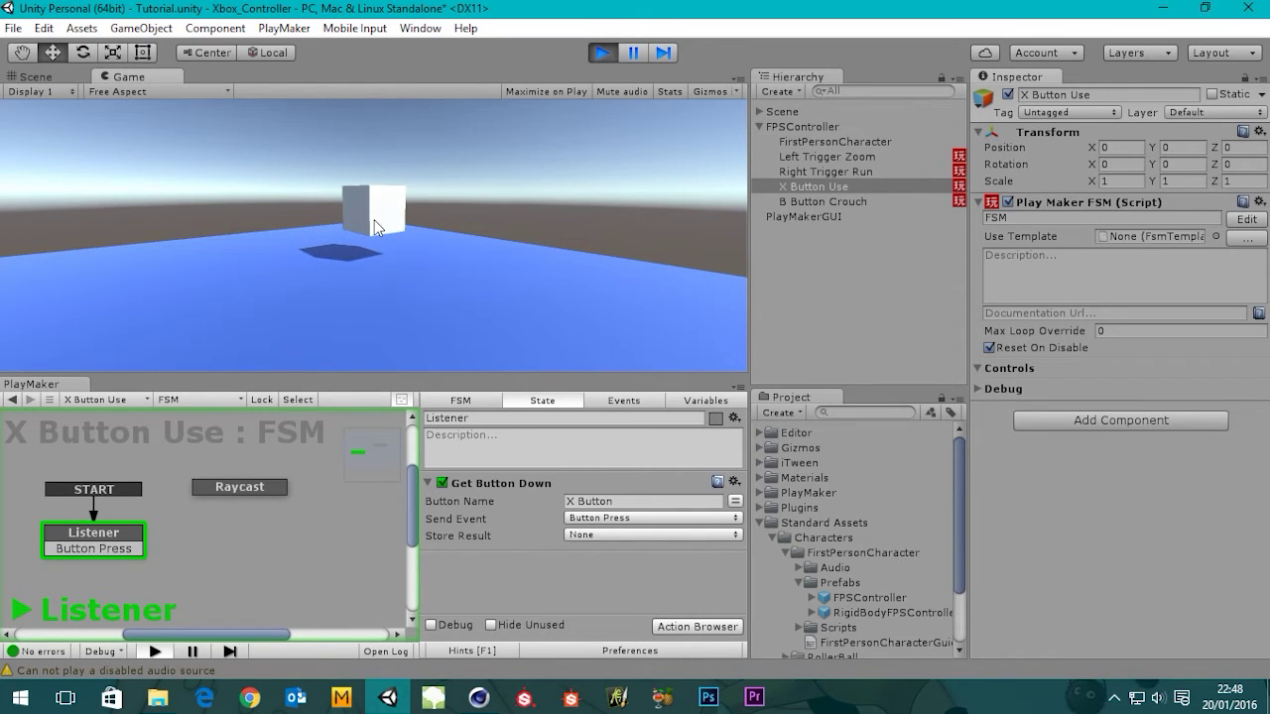
left_click(48, 79)
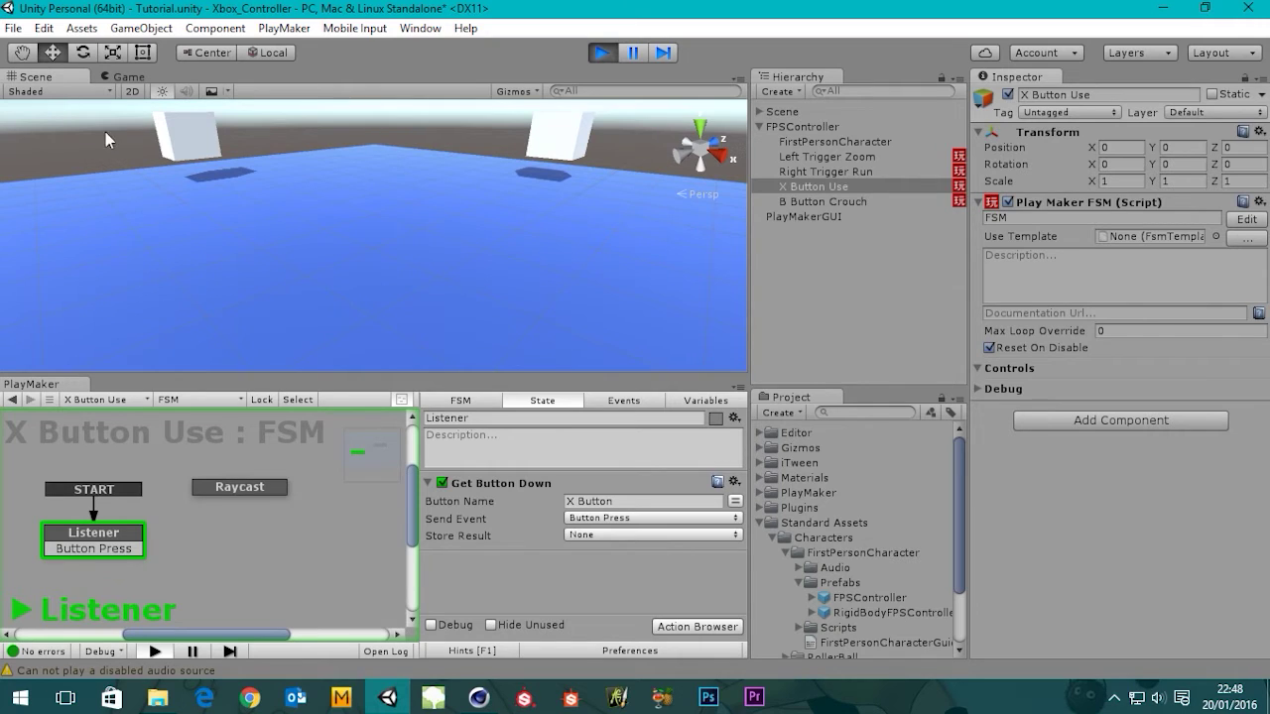
scroll(392, 236, "down", 5)
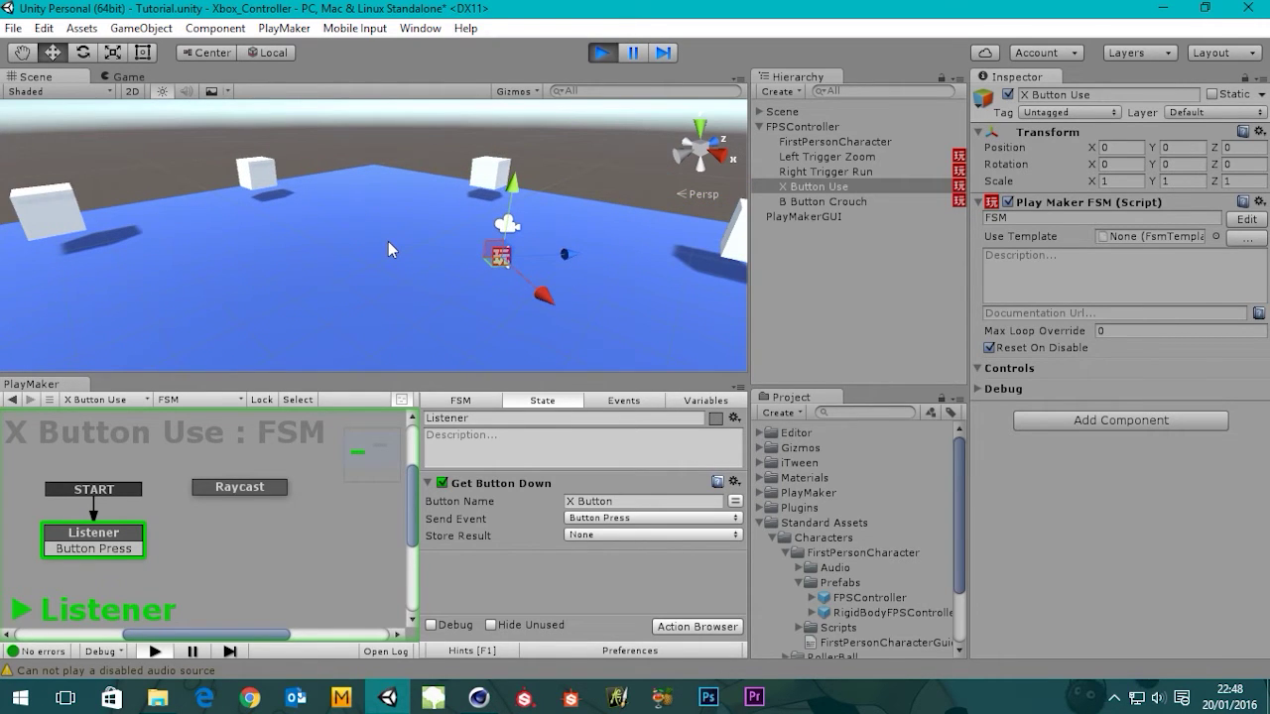
left_click(131, 78)
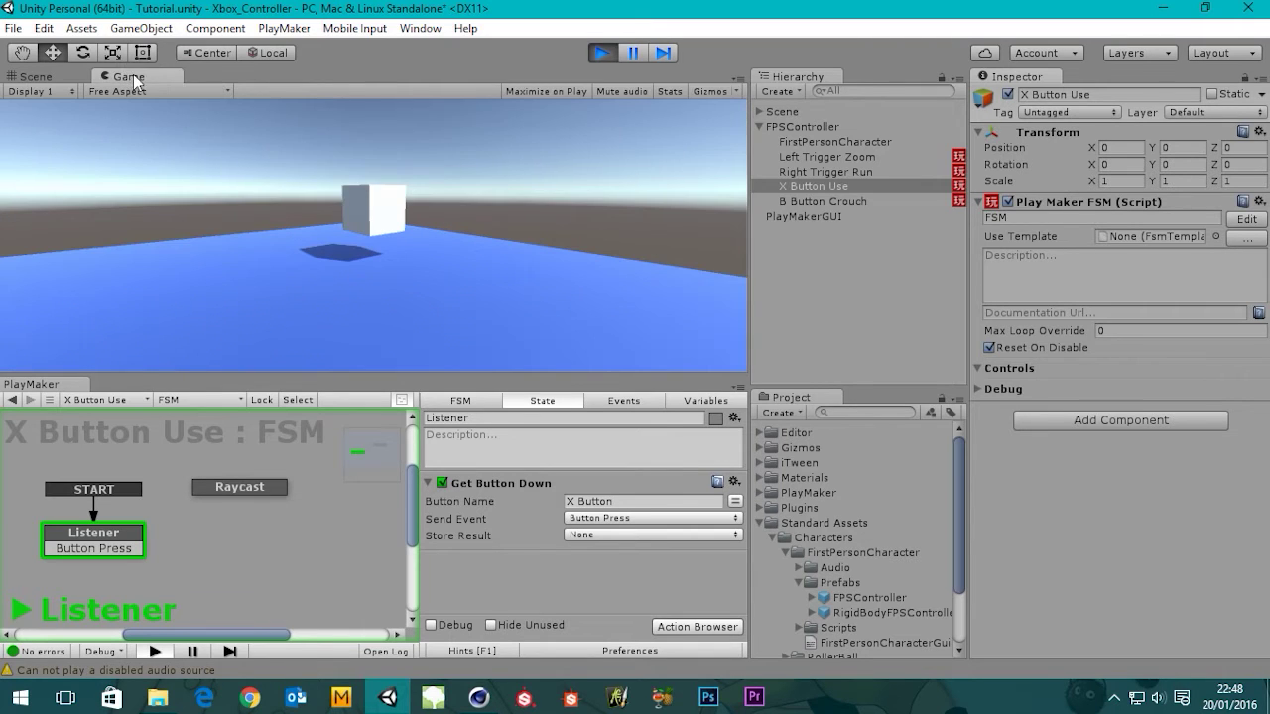
left_click_drag(132, 80, 453, 210)
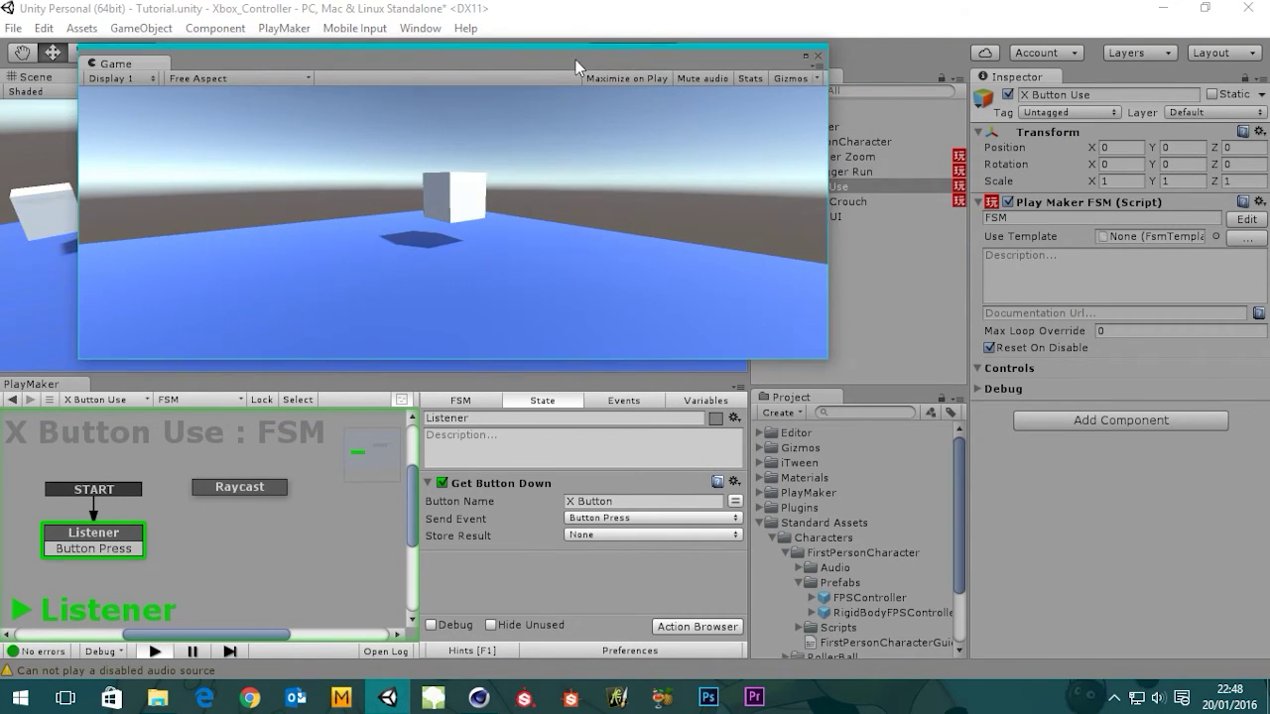
left_click_drag(576, 66, 974, 365)
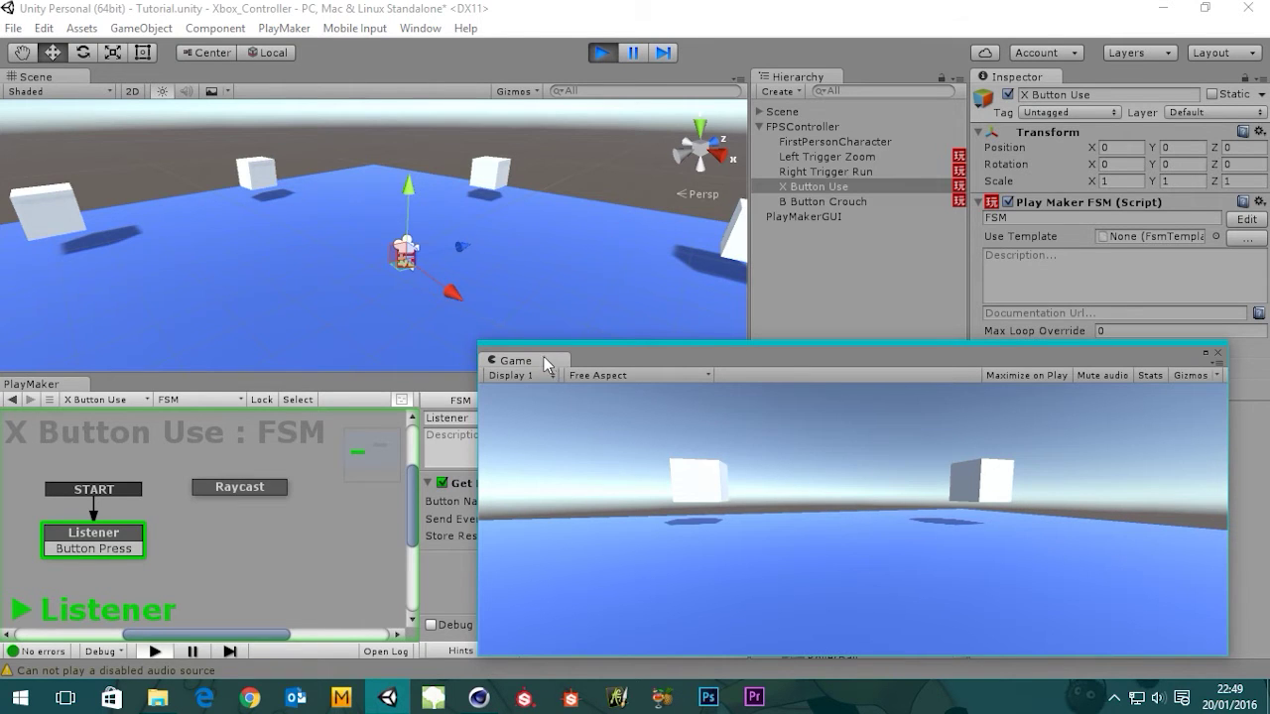
left_click_drag(543, 356, 322, 95)
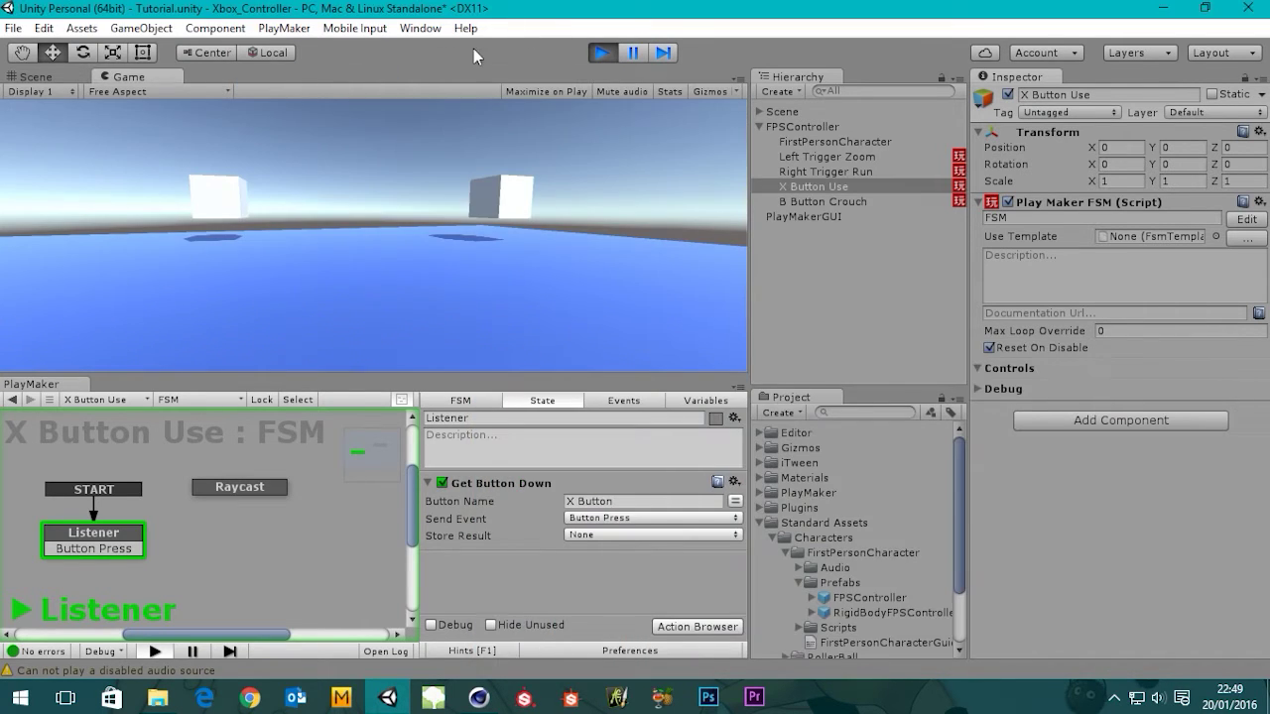
left_click(602, 53)
- Set the Raycast action's Distance to 1.5 in the Raycast state
left_click(214, 487)
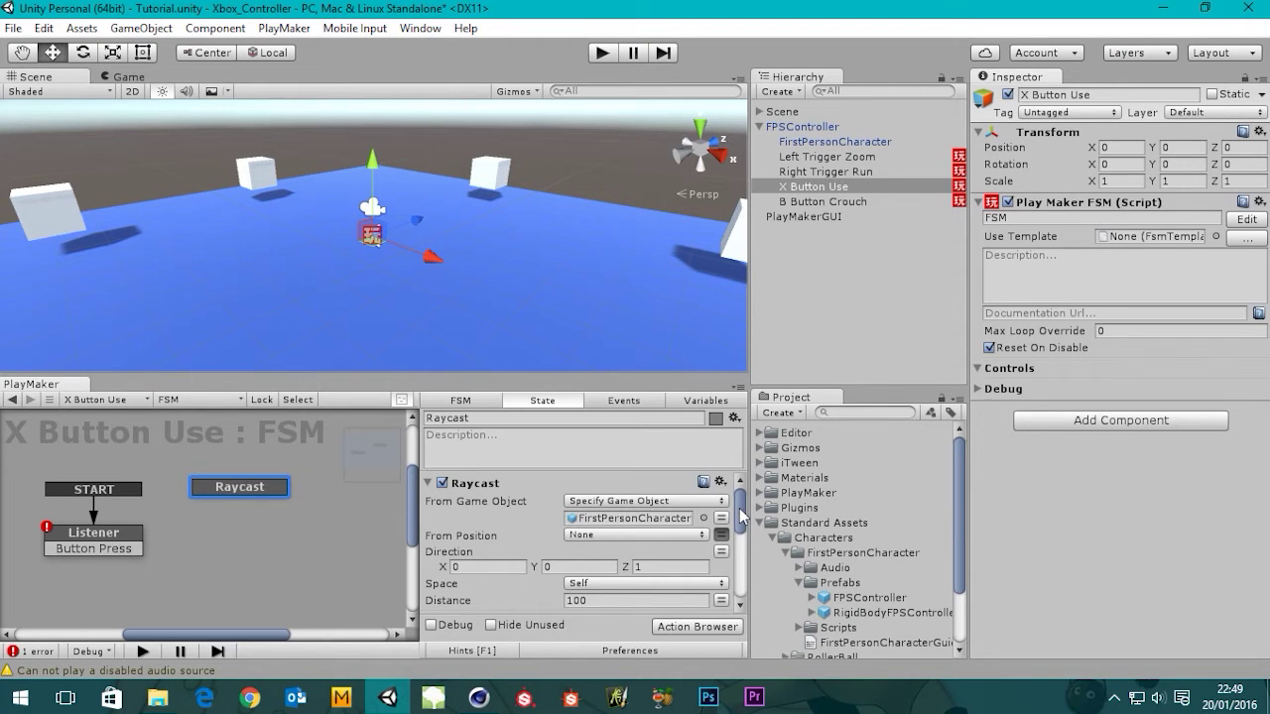
left_click_drag(739, 510, 734, 523)
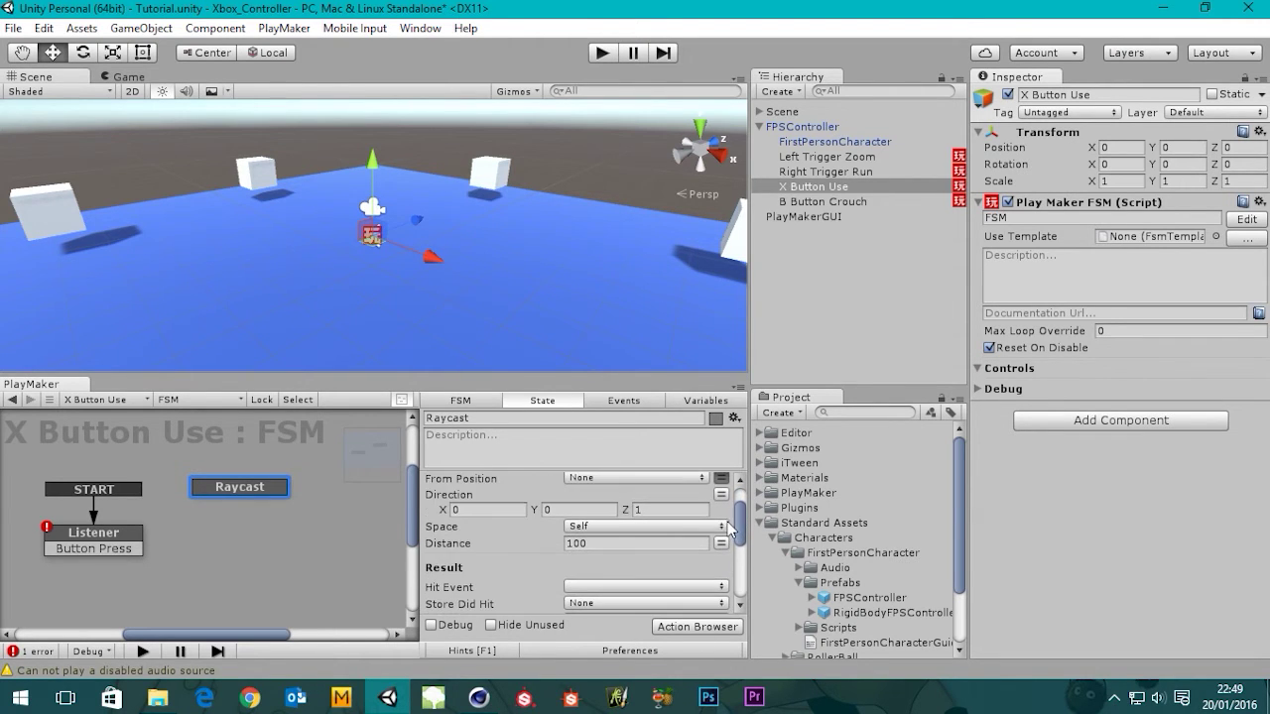
left_click(528, 544)
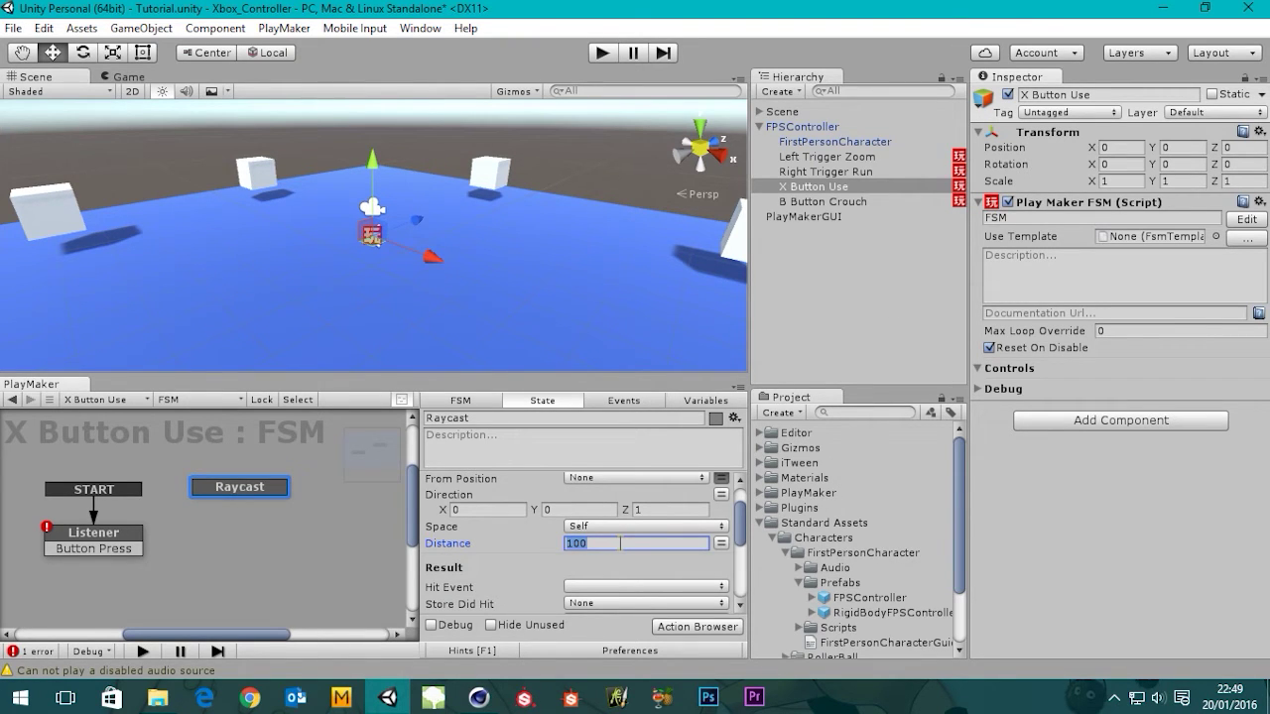
left_click(555, 552)
left_click(536, 549)
type("1.5")
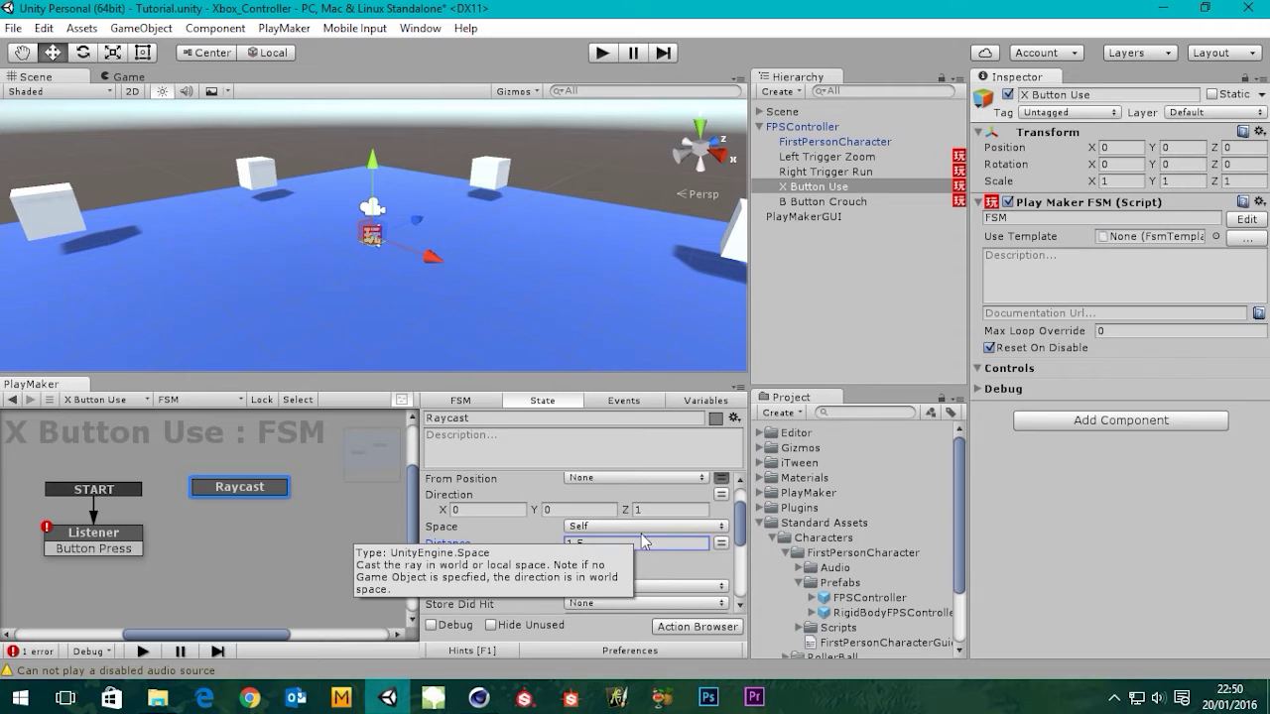
- Store the Raycast action's Did Hit result in a new variable named "X Button Did it Hit?"
mouse_move(739, 526)
left_mouse_down()
mouse_move(736, 545)
mouse_move(734, 529)
left_mouse_up()
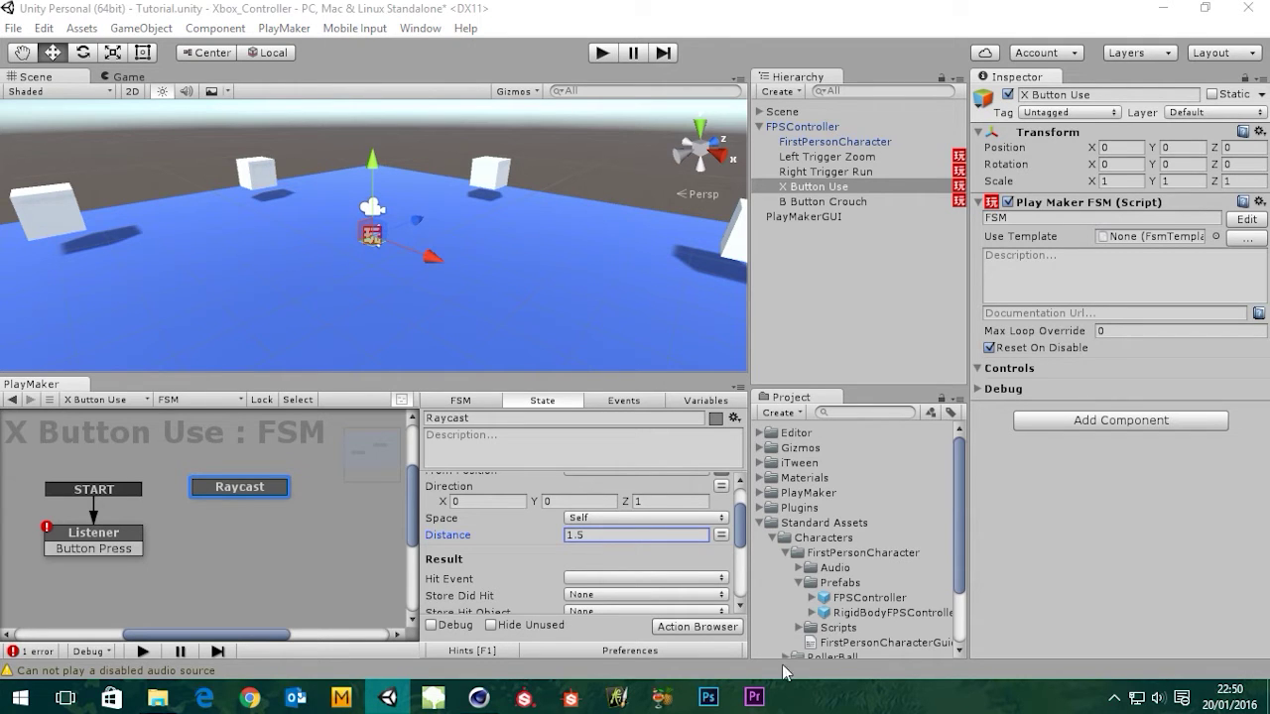
left_click_drag(739, 536, 740, 556)
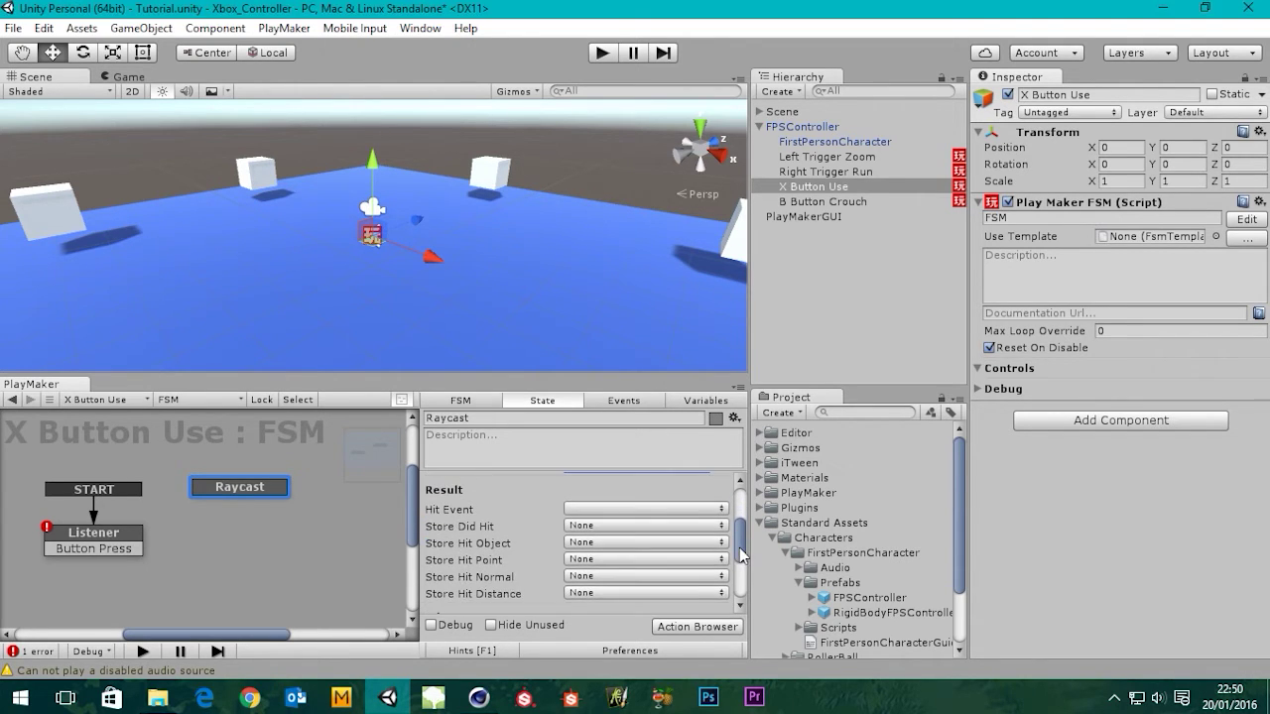
left_click(632, 511)
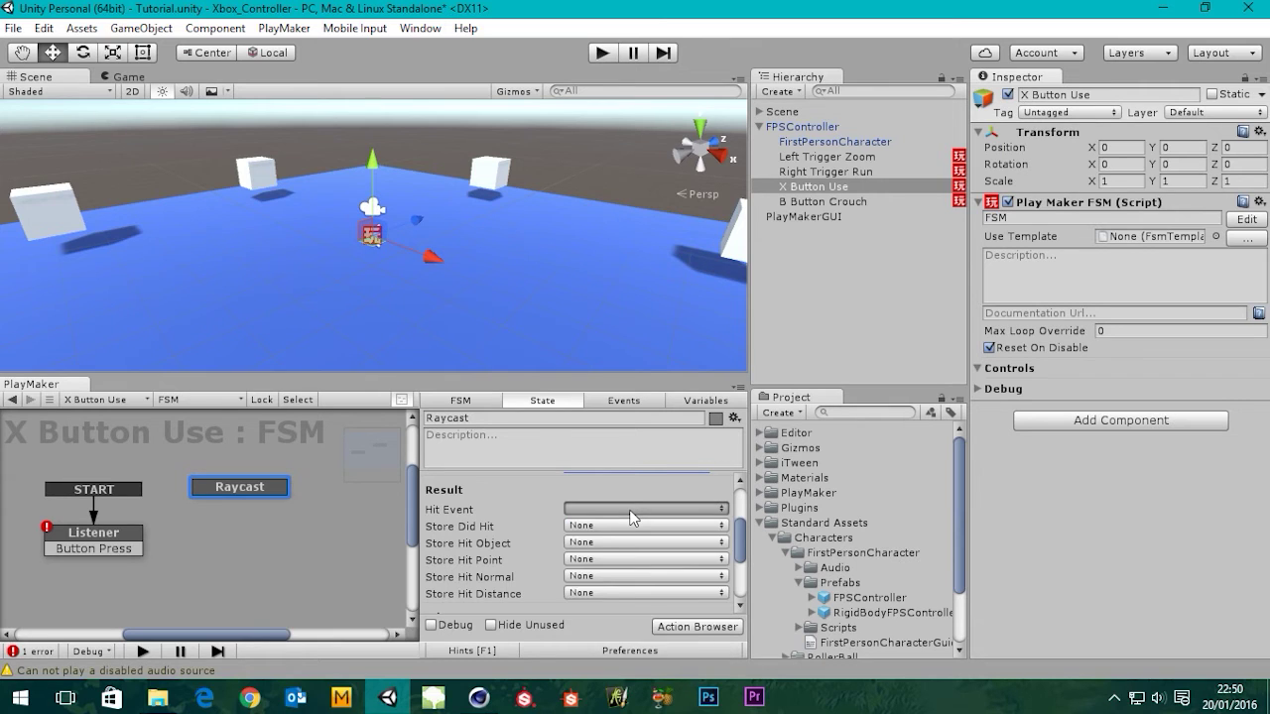
left_click(637, 492)
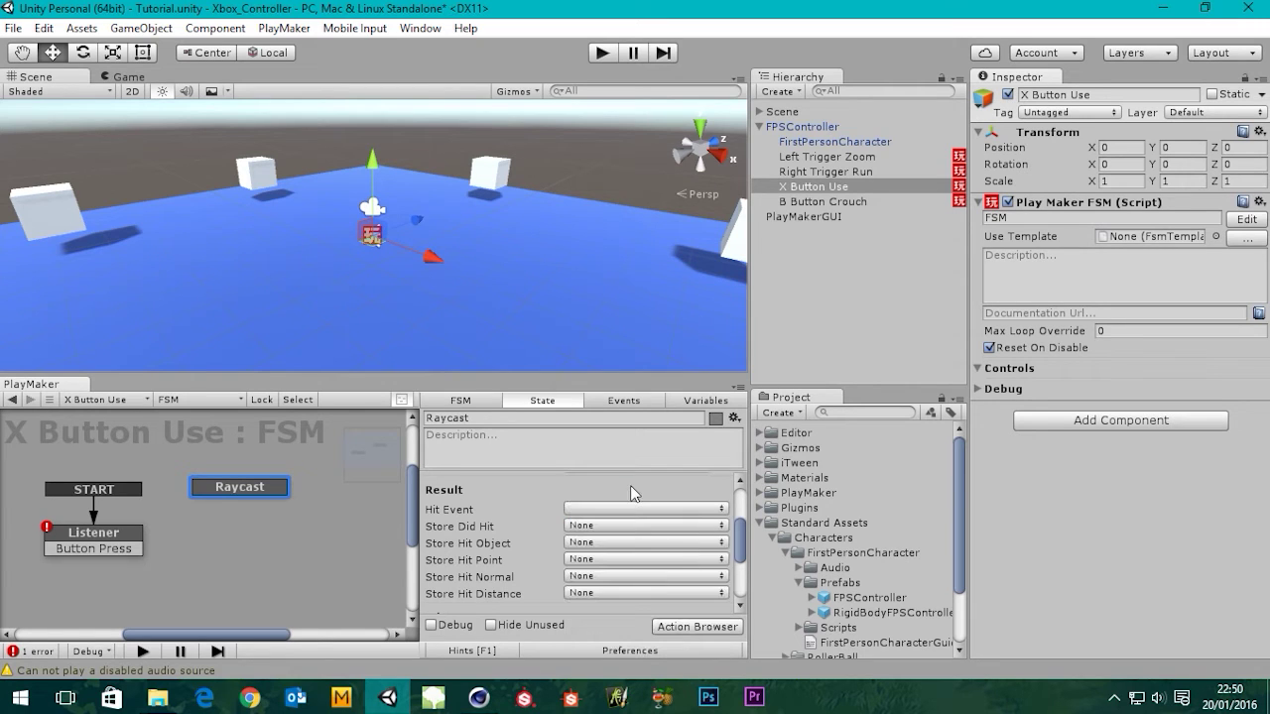
left_click(585, 527)
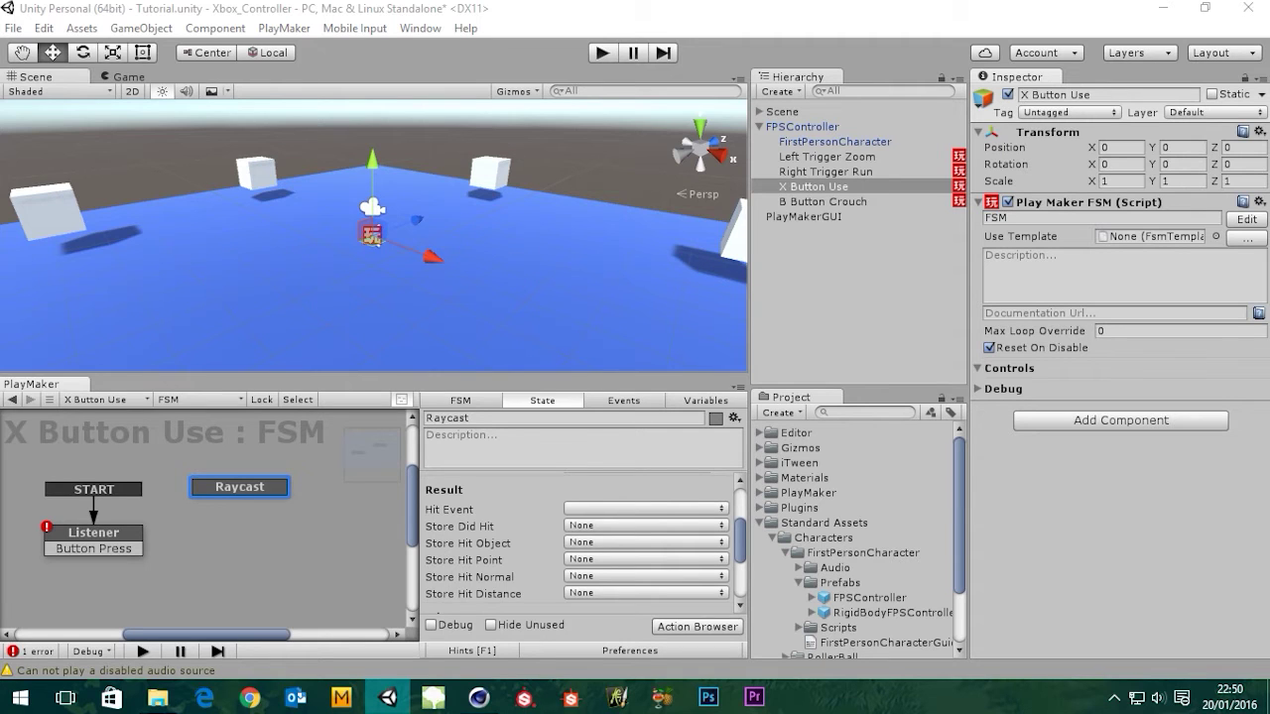
left_click(632, 529)
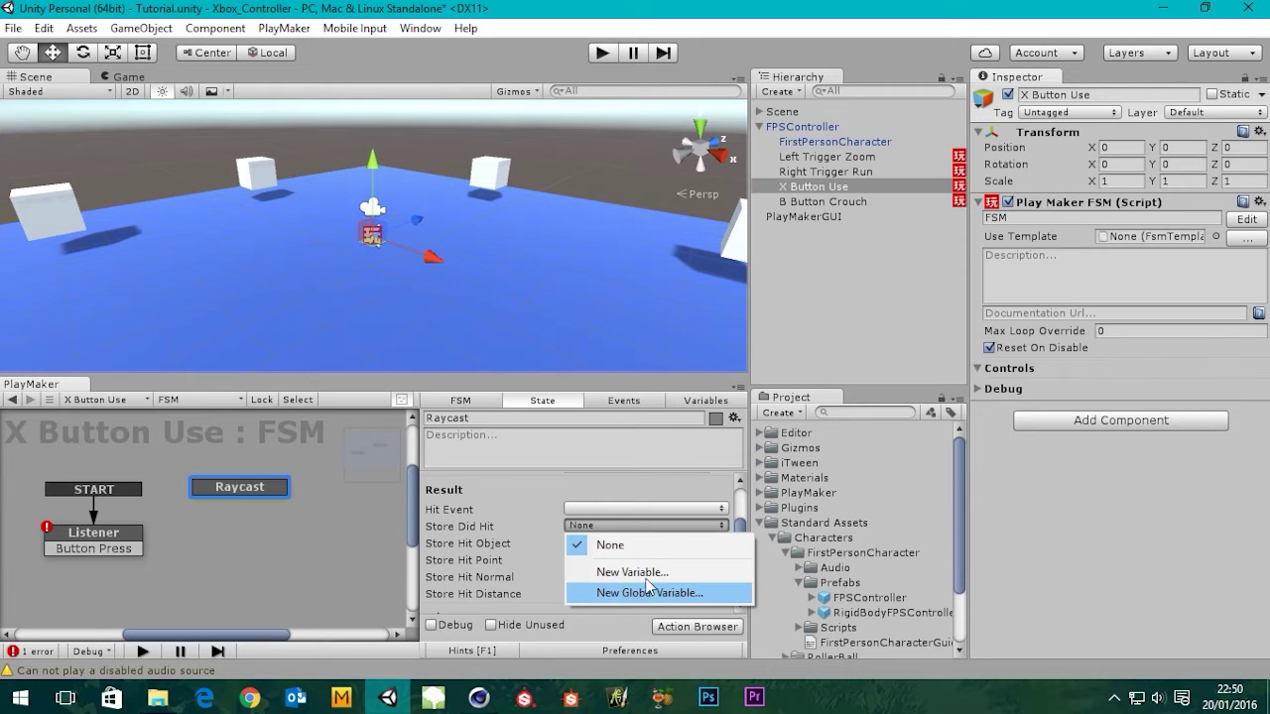
left_click(643, 572)
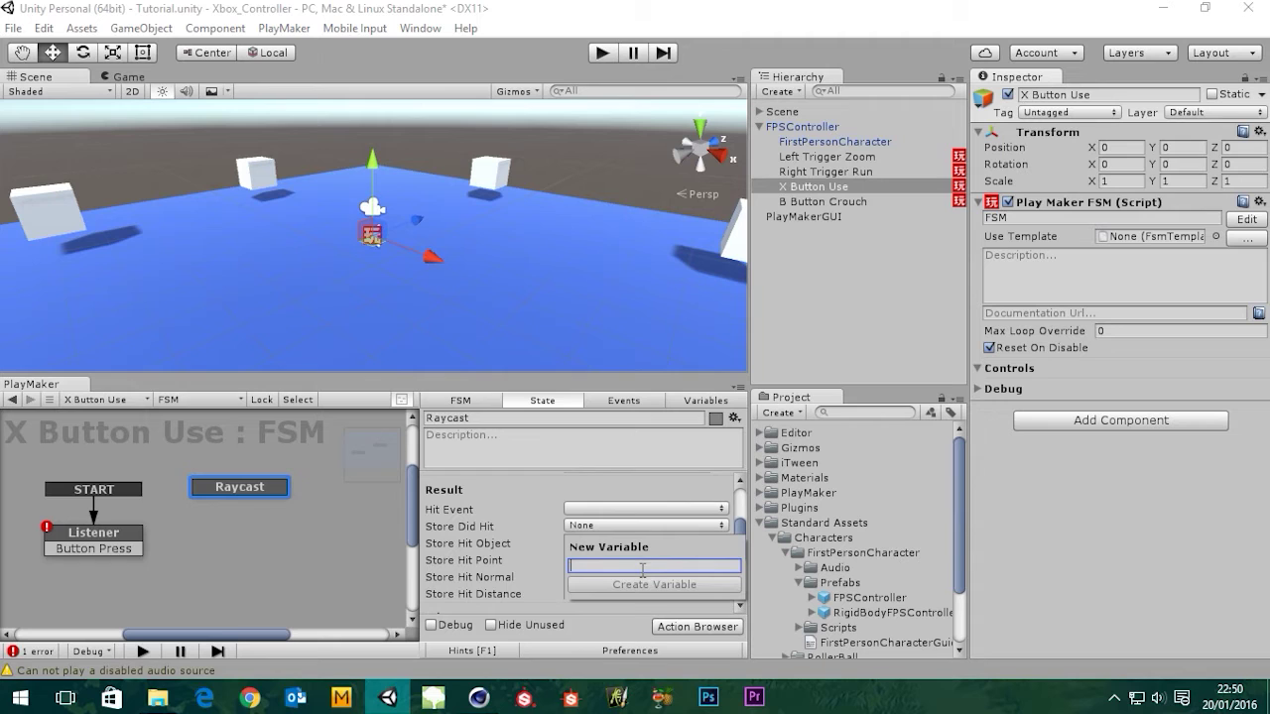
type("X")
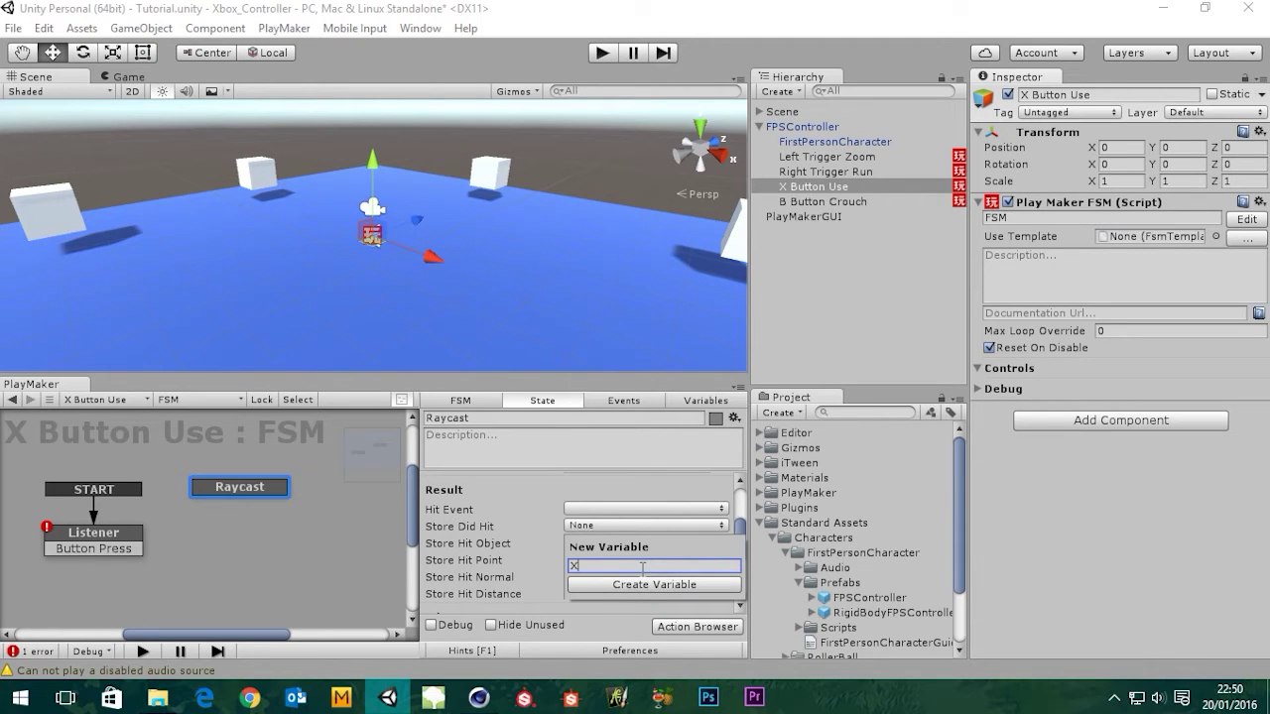
type(" Button Did 't Hit?")
left_click(666, 588)
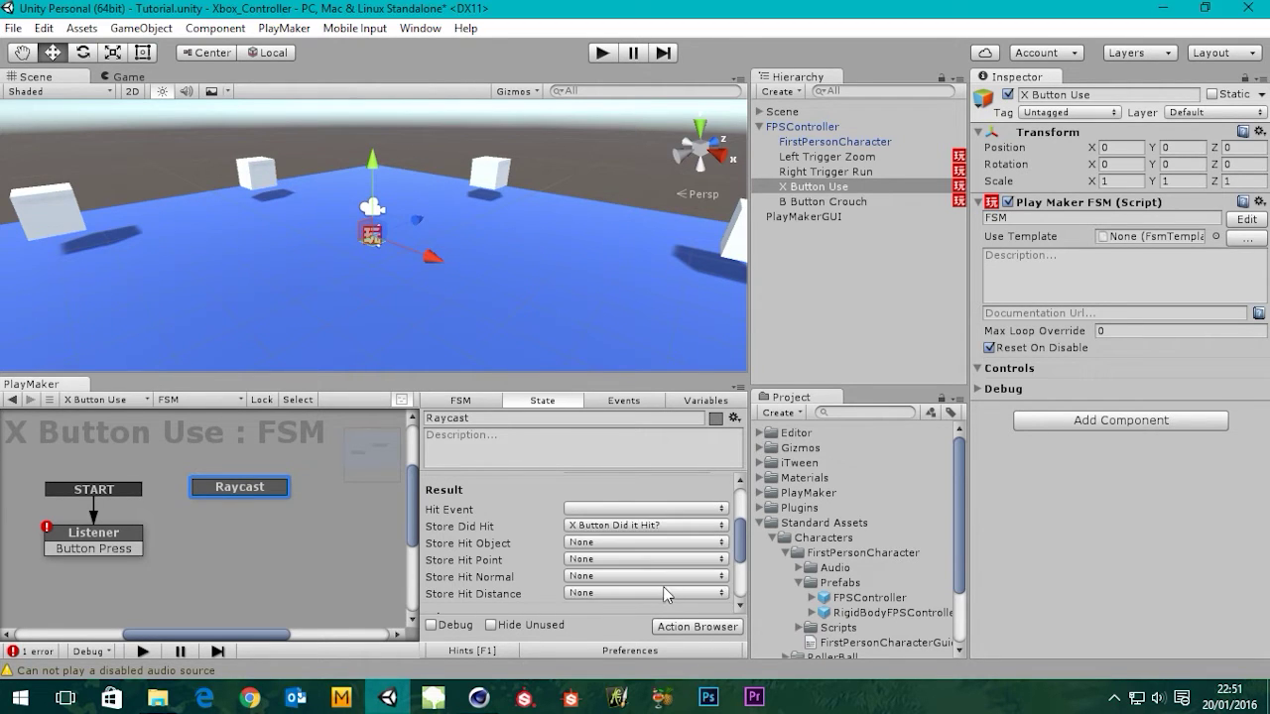
- Check the type of the "X Button Did it Hit?" variable in the FSM's variable list and return to the Raycast state
left_click(701, 402)
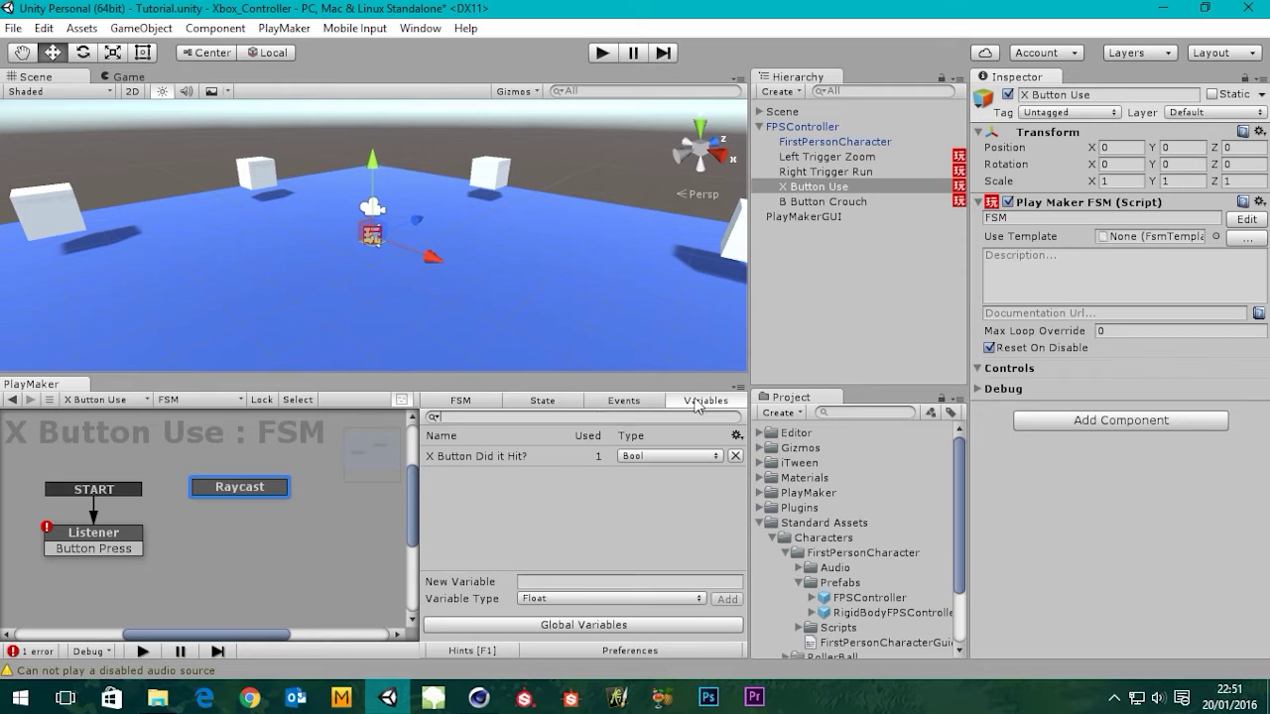
left_click(647, 459)
left_click(575, 528)
left_click(540, 403)
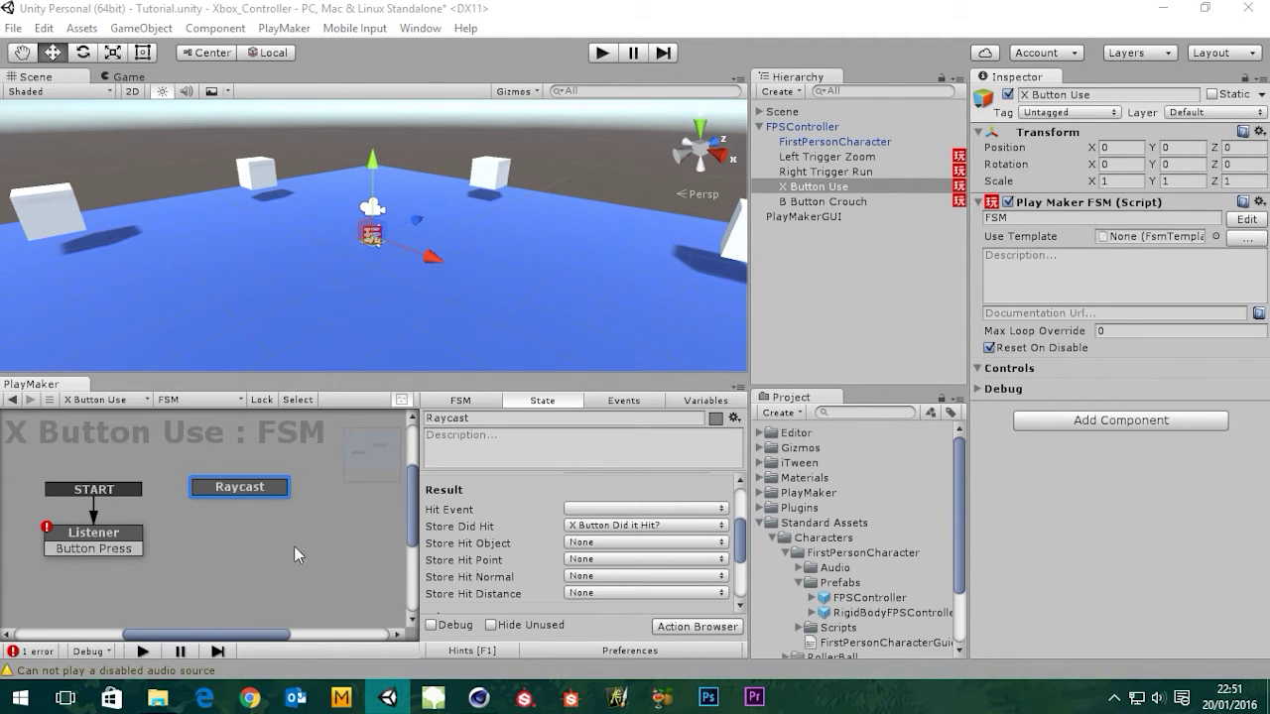
- Look over the Left Trigger Zoom and Right Trigger Run FSMs and return to the X Button Use FSM
left_click(584, 552)
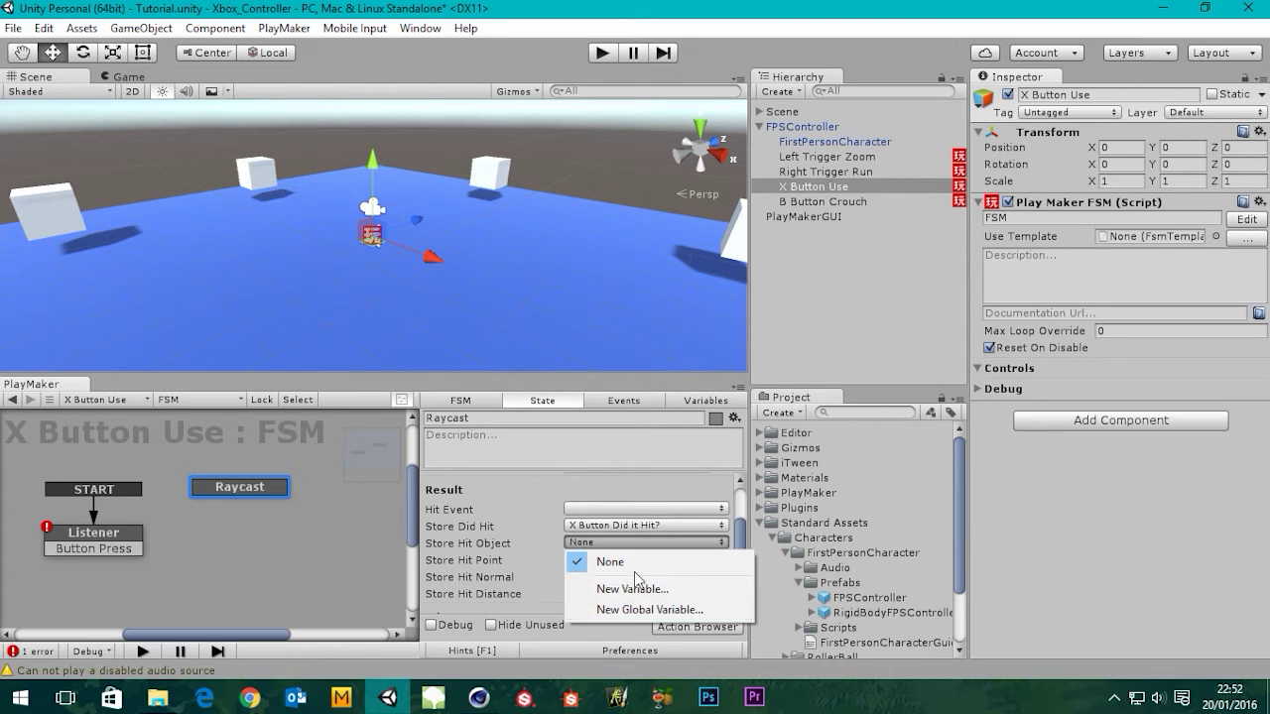
left_click(616, 6)
left_click(592, 542)
left_click(798, 157)
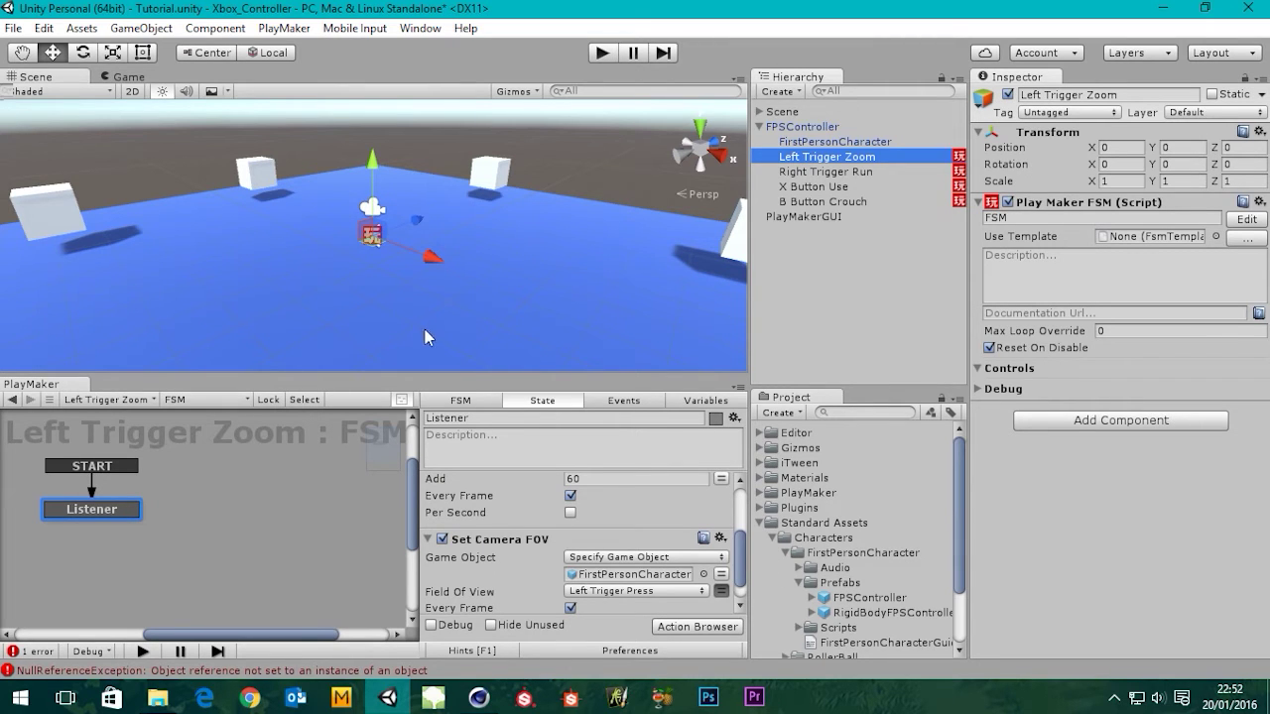
left_click(809, 172)
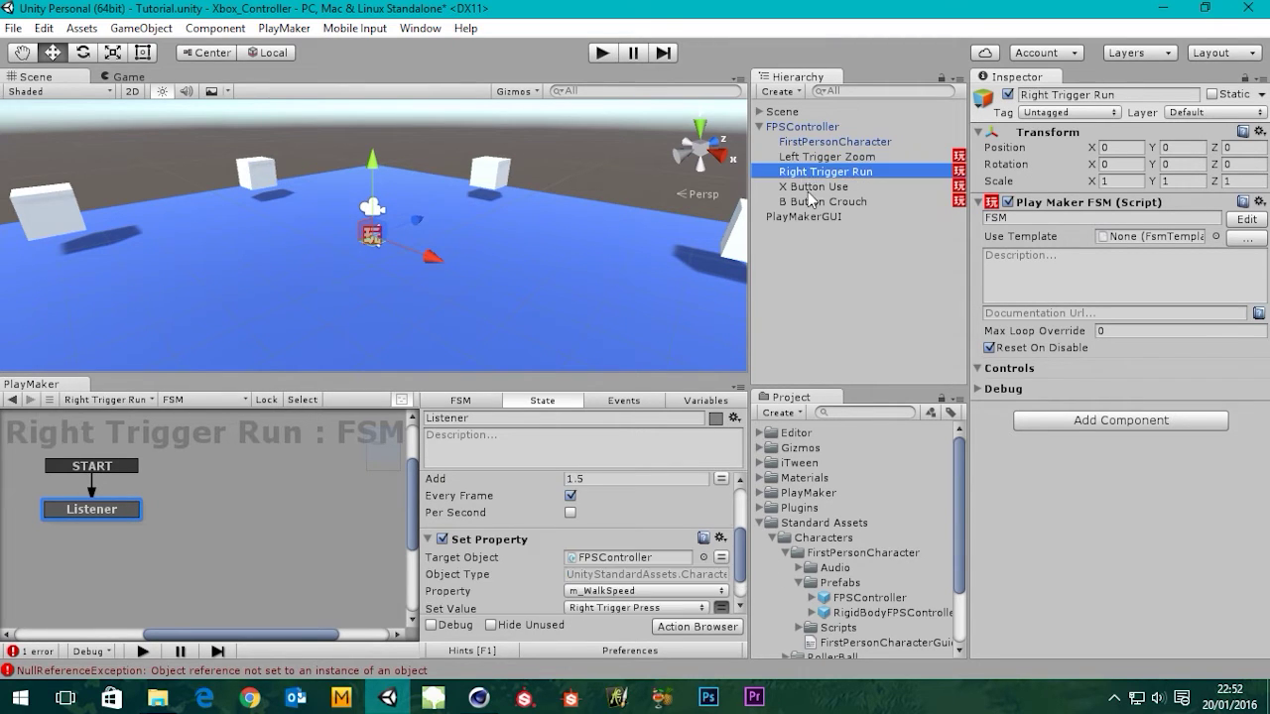
left_click(809, 188)
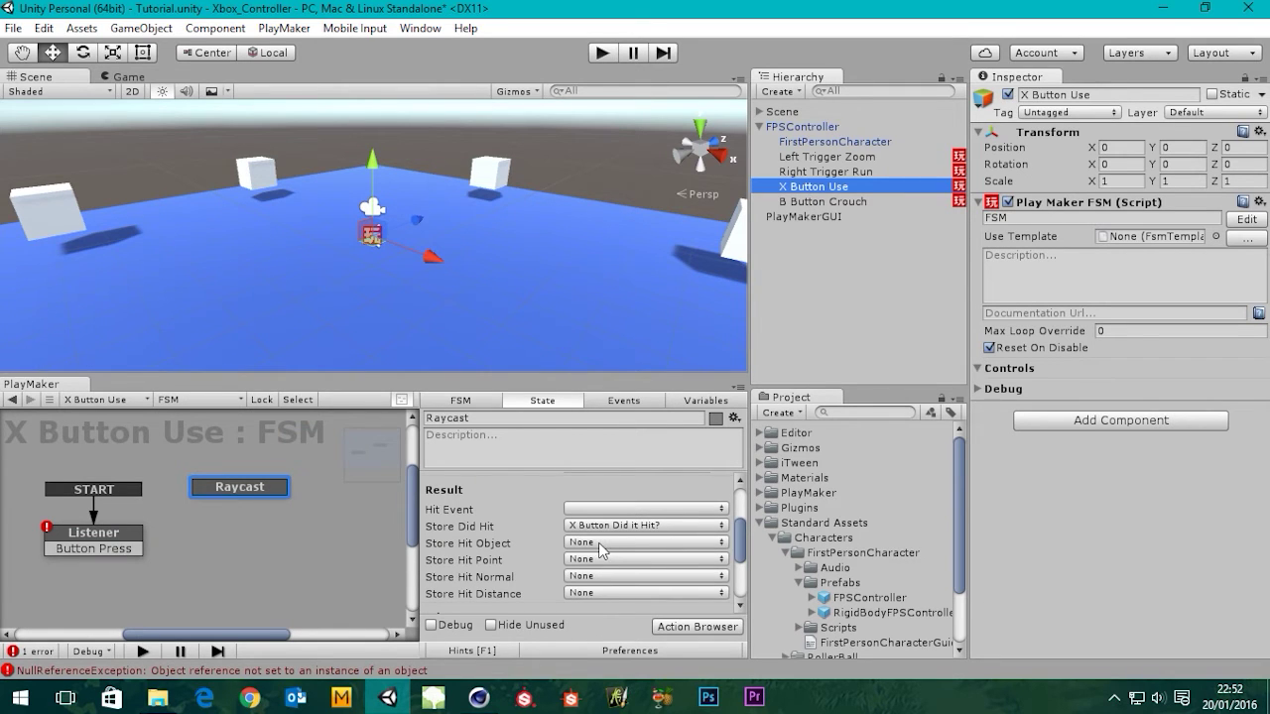
left_click(598, 543)
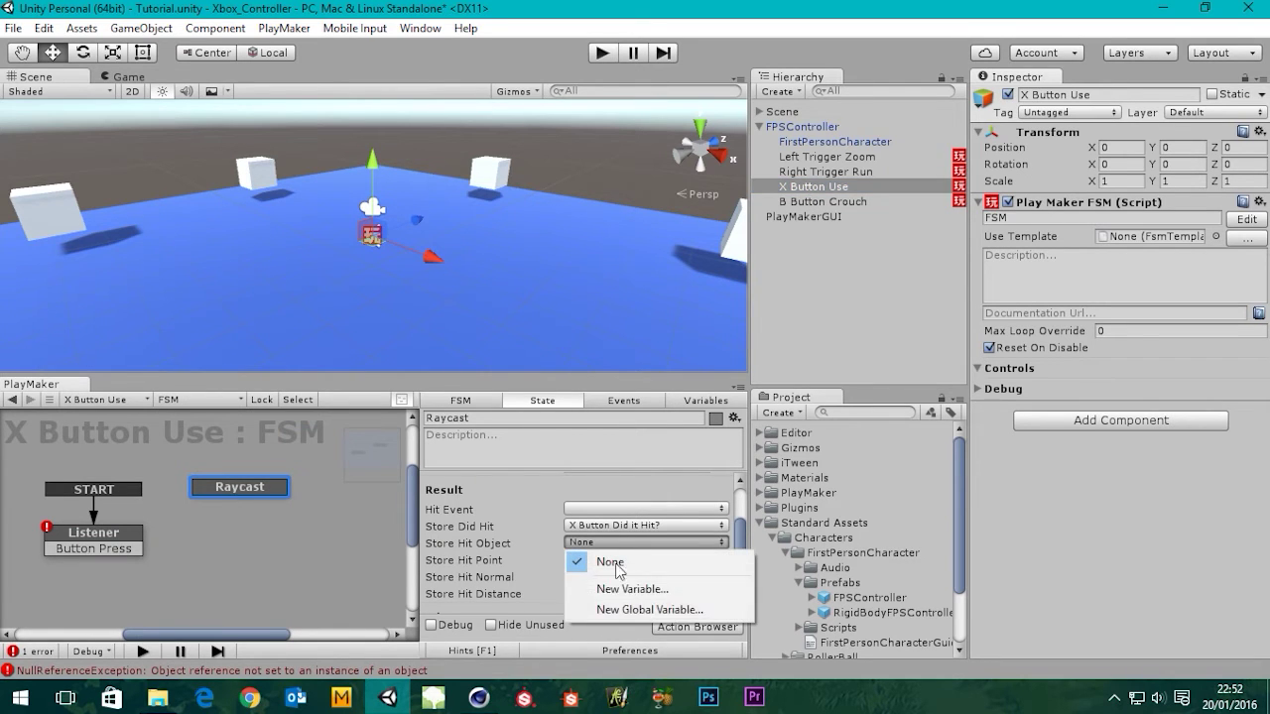
left_click(636, 610)
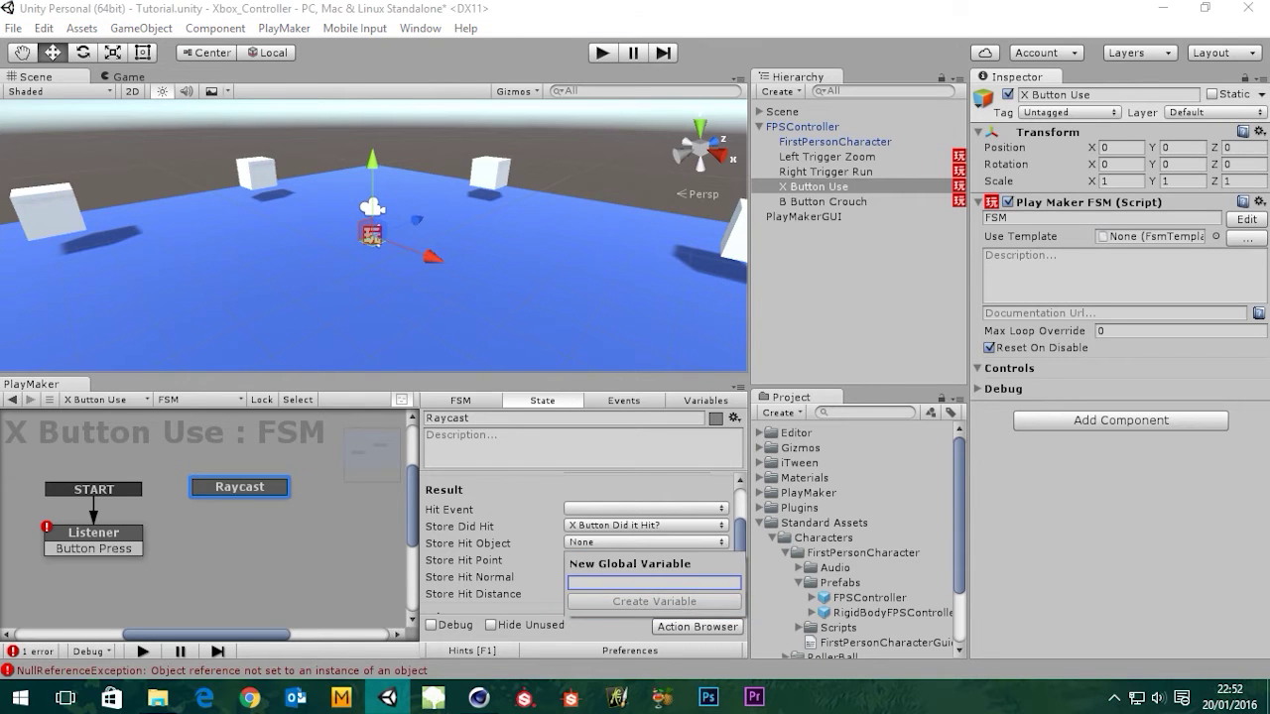
key("Escape")
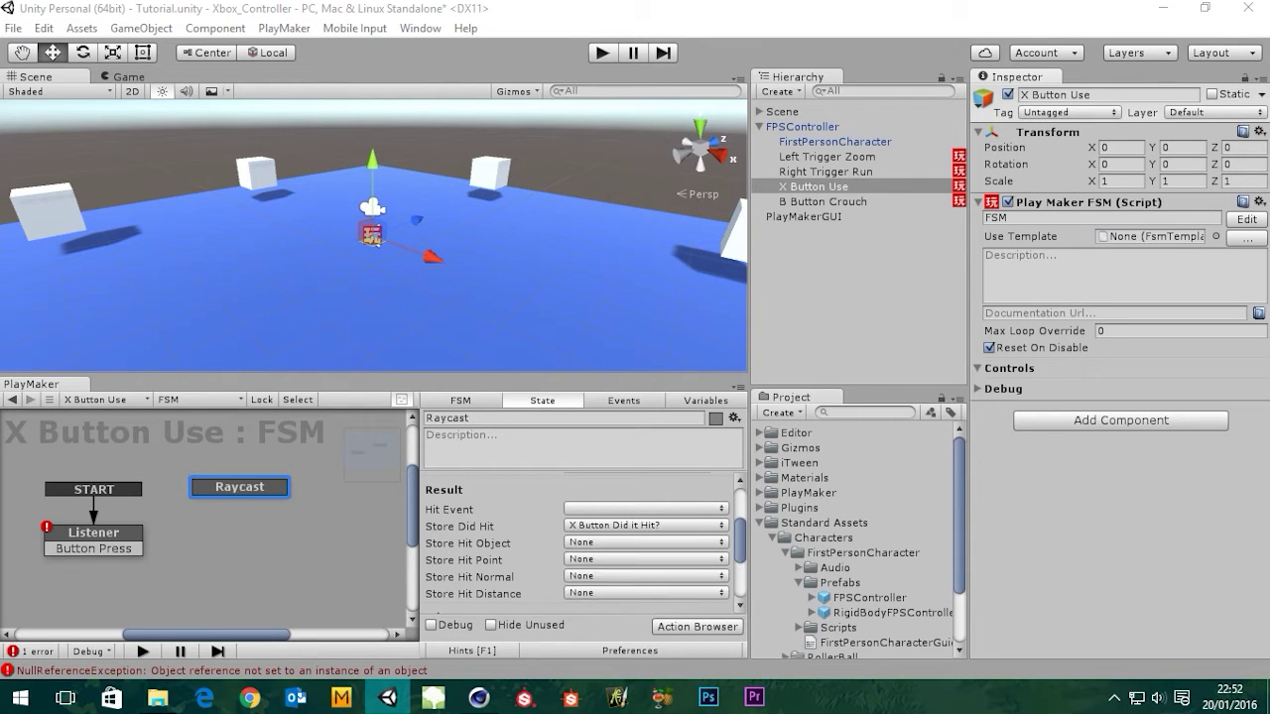
left_click(622, 543)
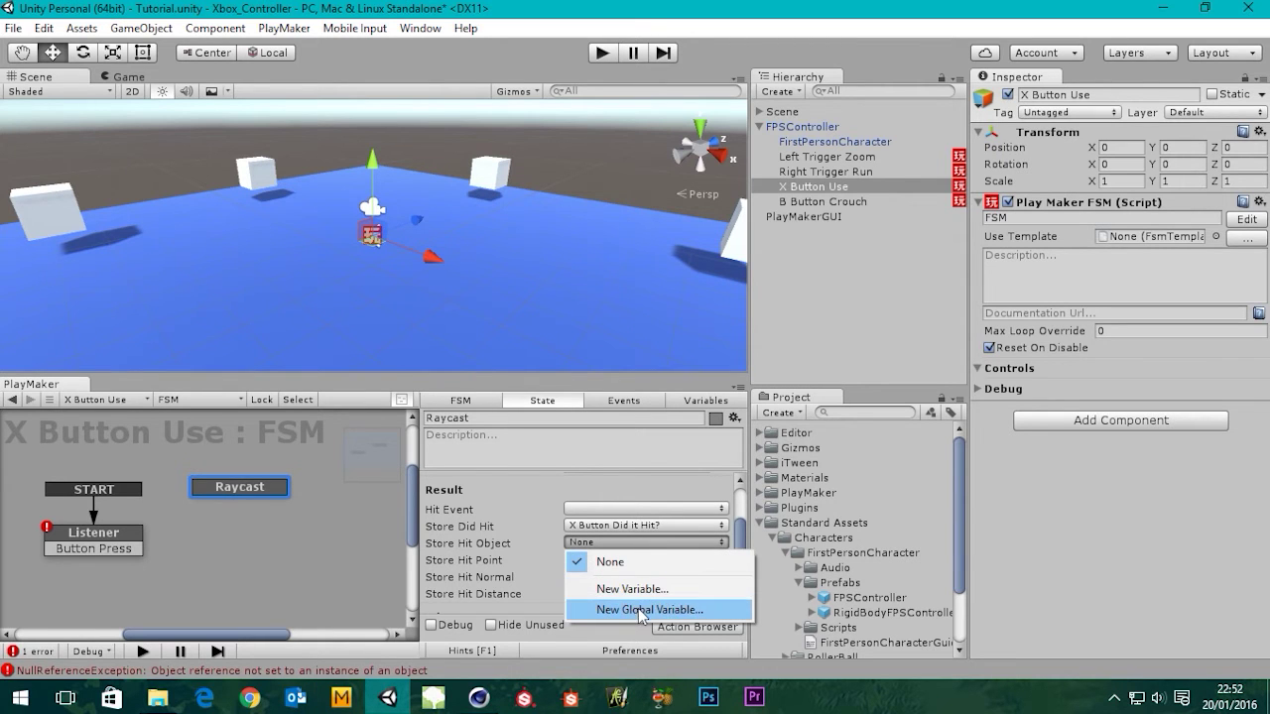
left_click(695, 402)
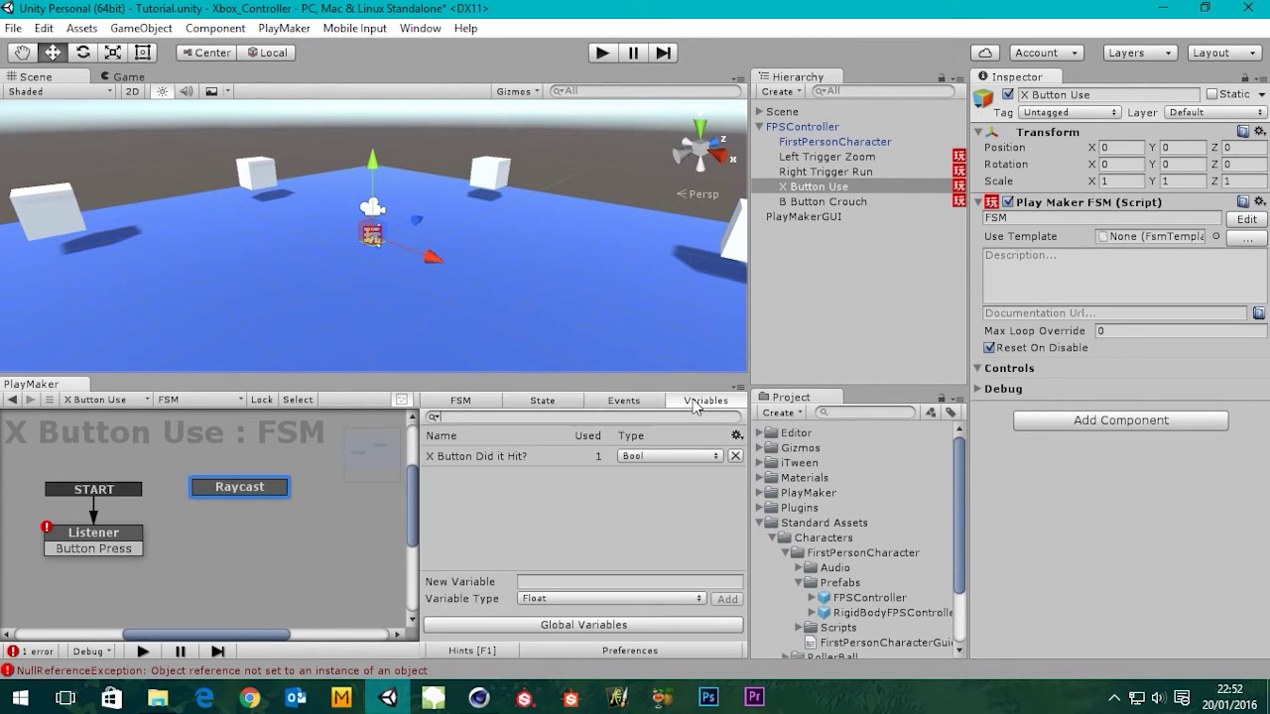
left_click(536, 401)
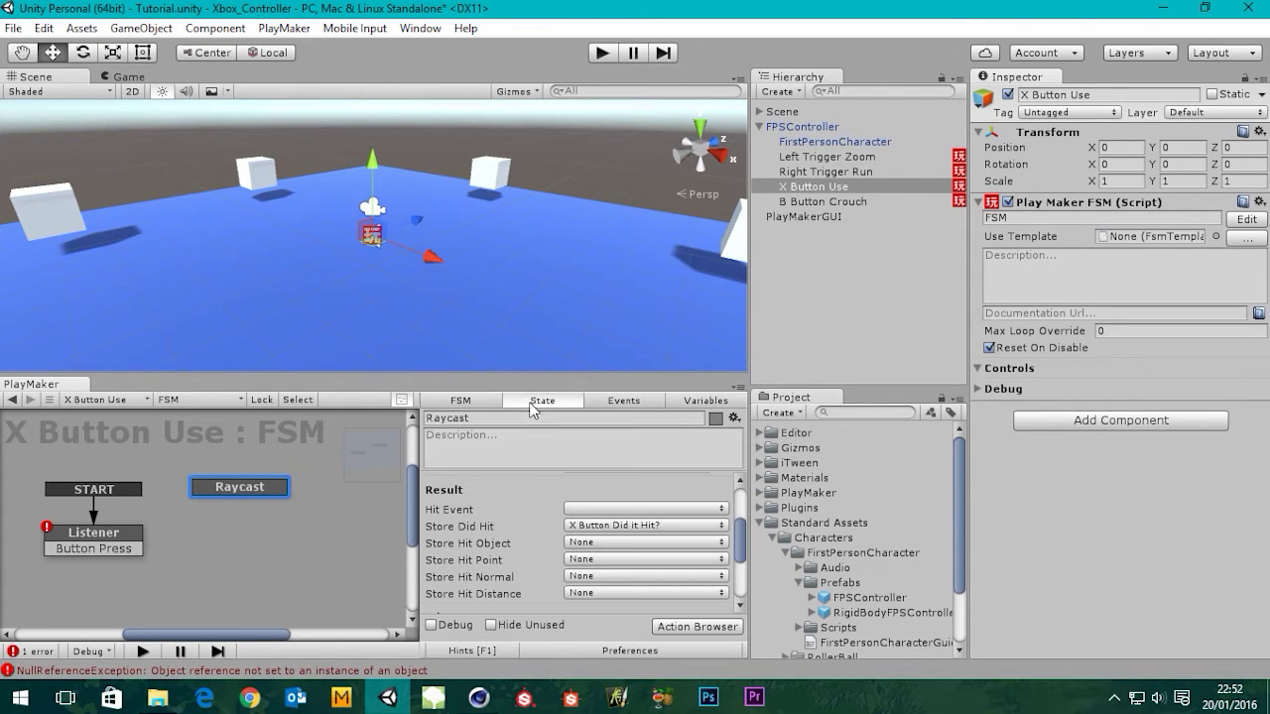
- Store the Raycast action's Hit Object in a new global variable named "X Button Hit Object"
left_click(605, 543)
left_click(651, 610)
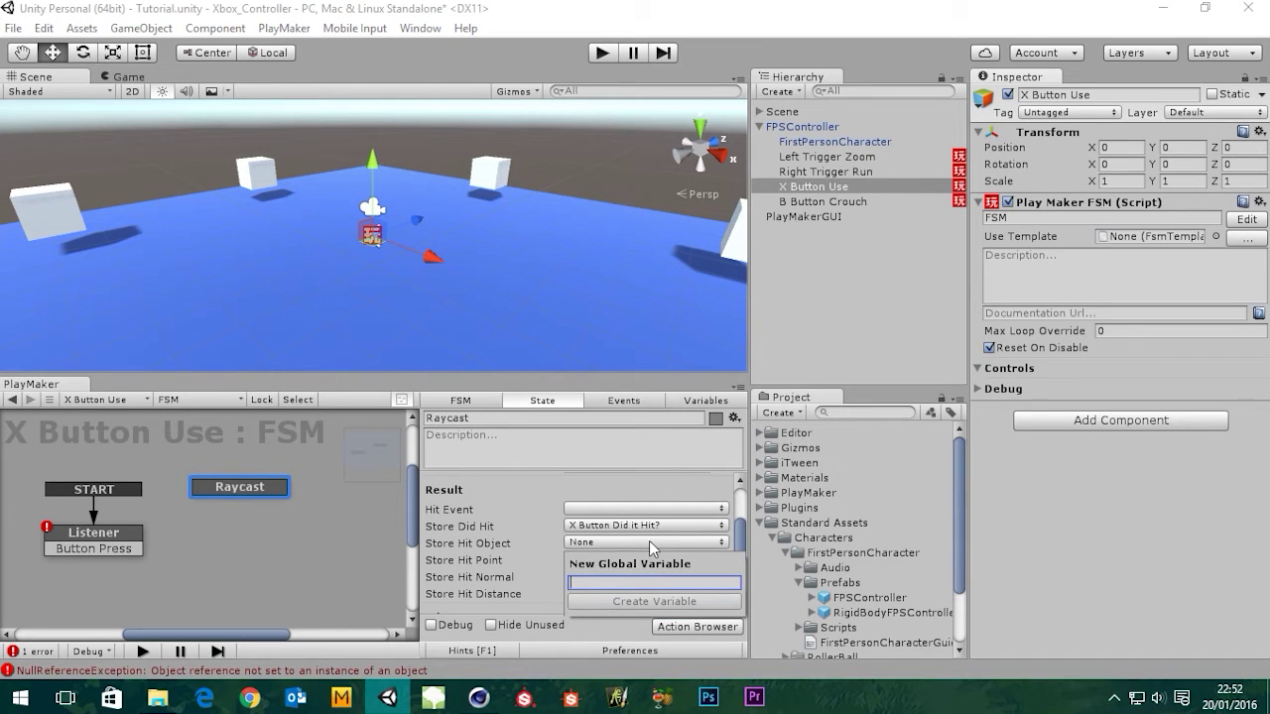
type("X")
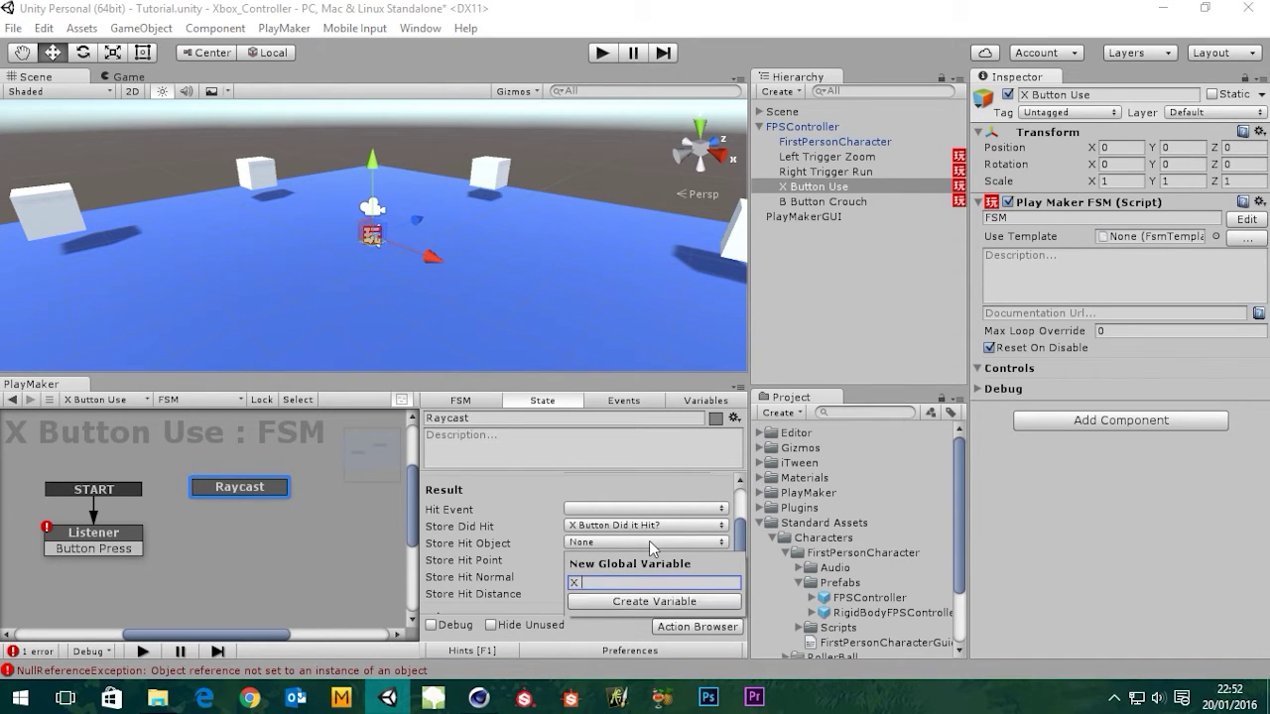
type(" Button Hit Object")
left_click(659, 601)
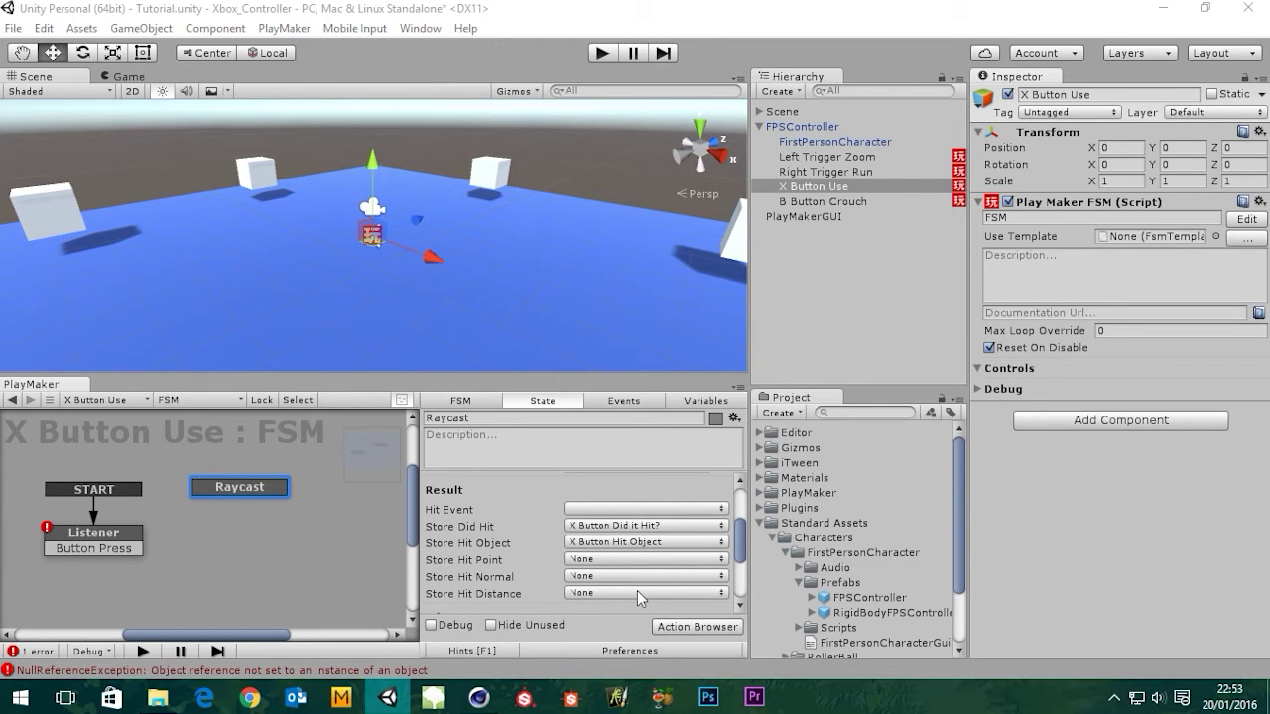
- Set the Raycast action's Repeat Interval to 0 and switch its Debug option off and on again
mouse_move(741, 548)
left_mouse_down()
mouse_move(736, 586)
mouse_move(734, 568)
left_mouse_up()
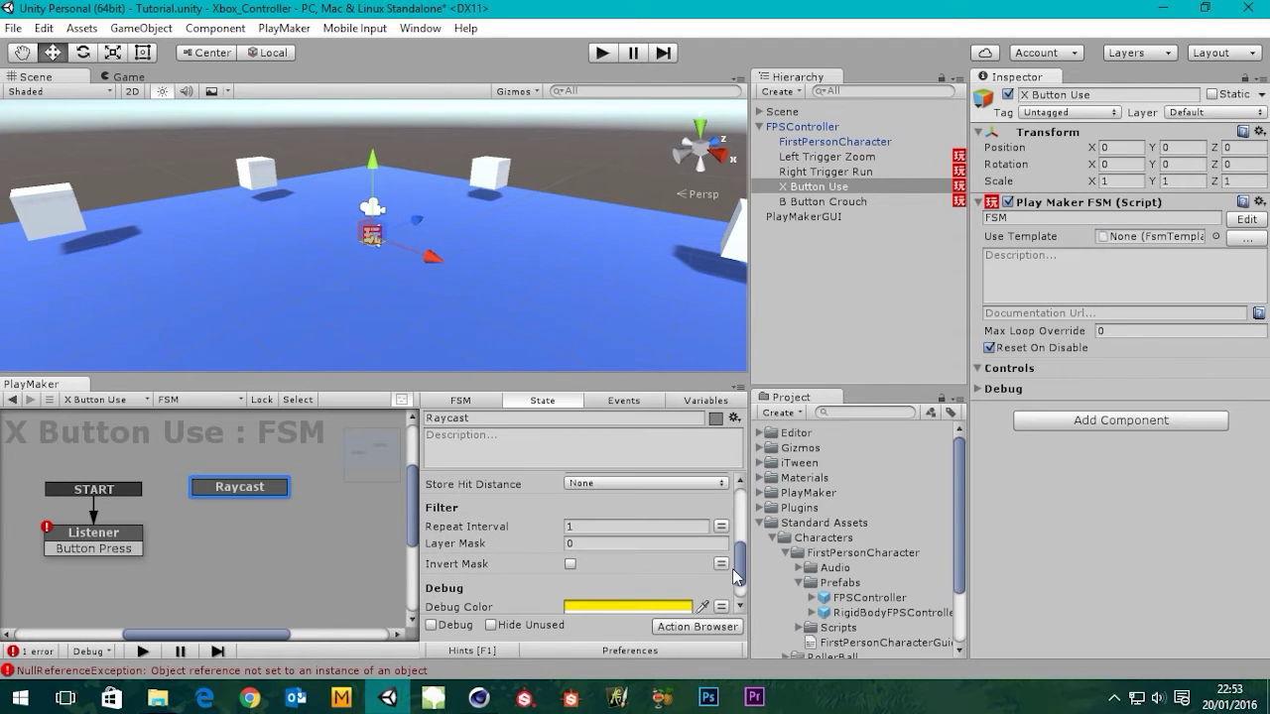
left_click(568, 526)
left_click(579, 527)
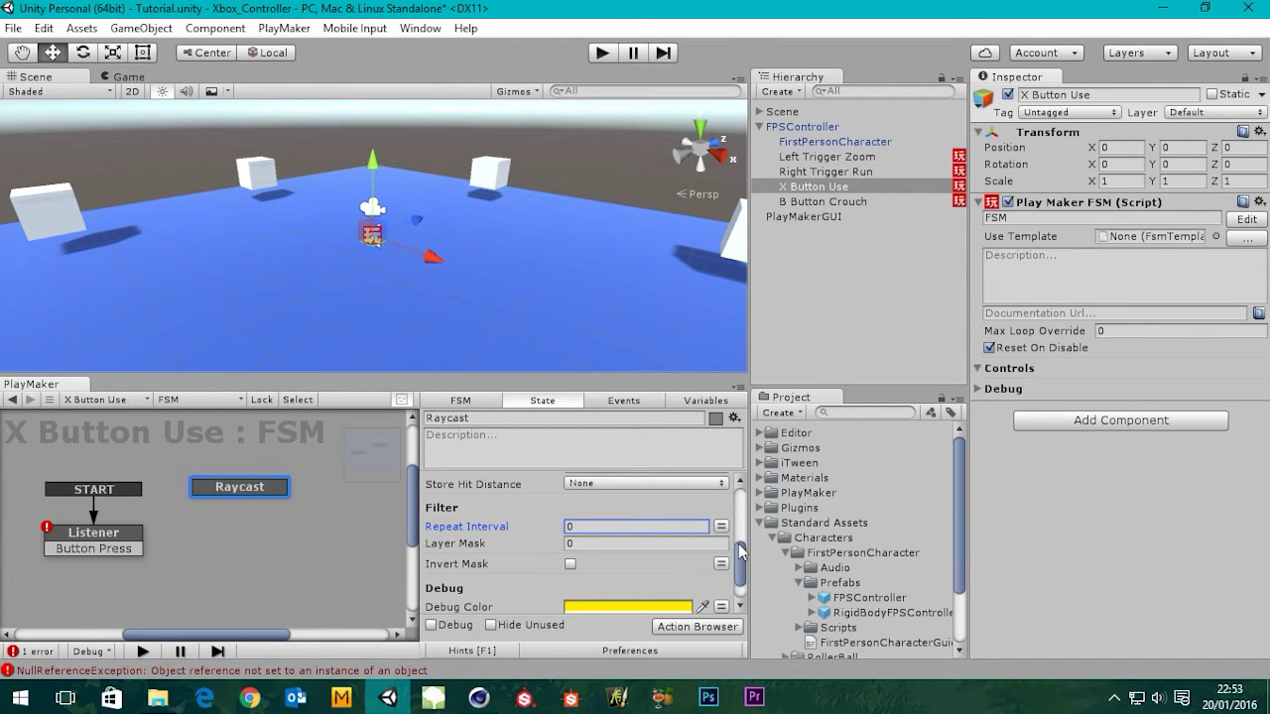
left_click_drag(739, 554, 739, 570)
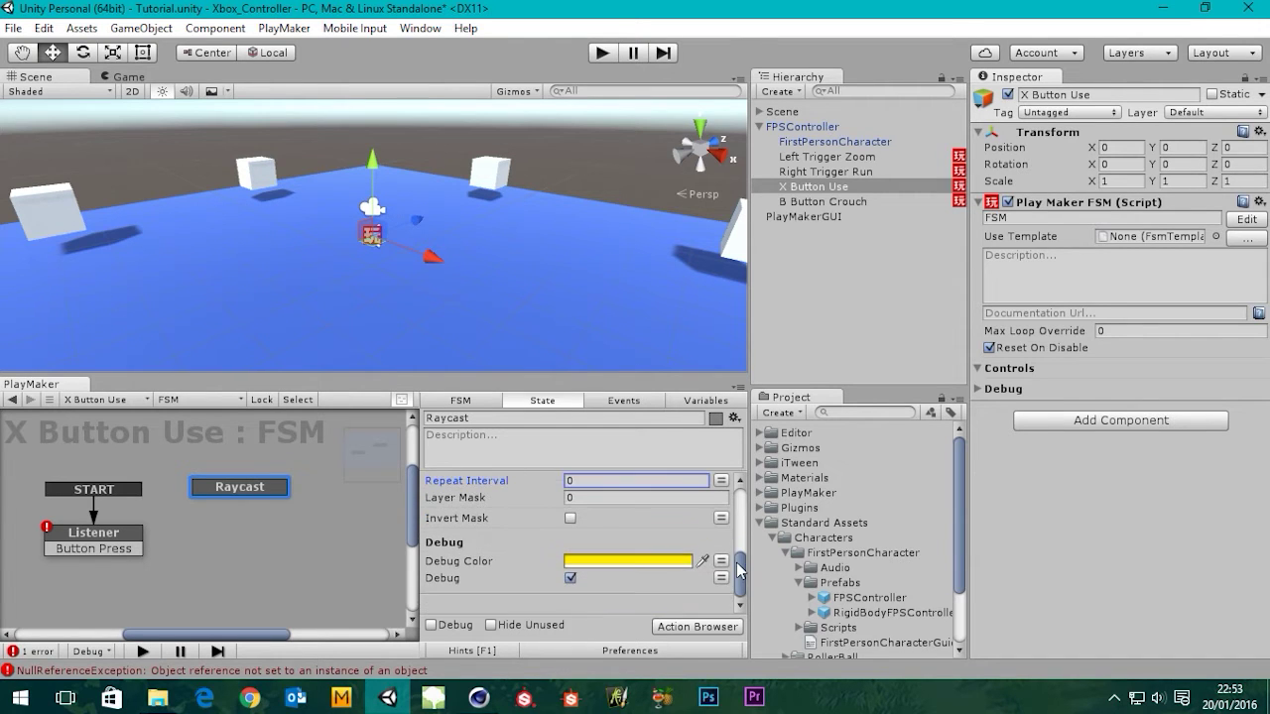
left_click(570, 579)
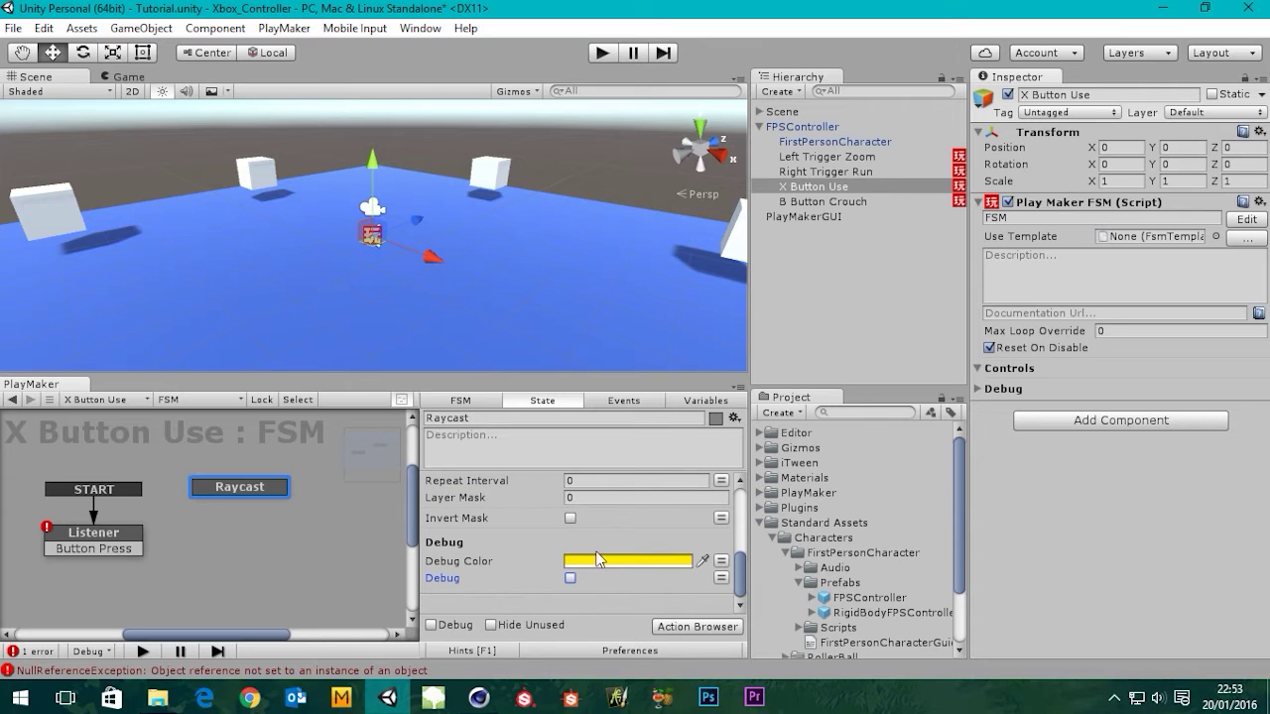
left_click(570, 578)
- Review the Raycast action's settings and the FSM's variable list, and return to the Raycast state
left_click(248, 489)
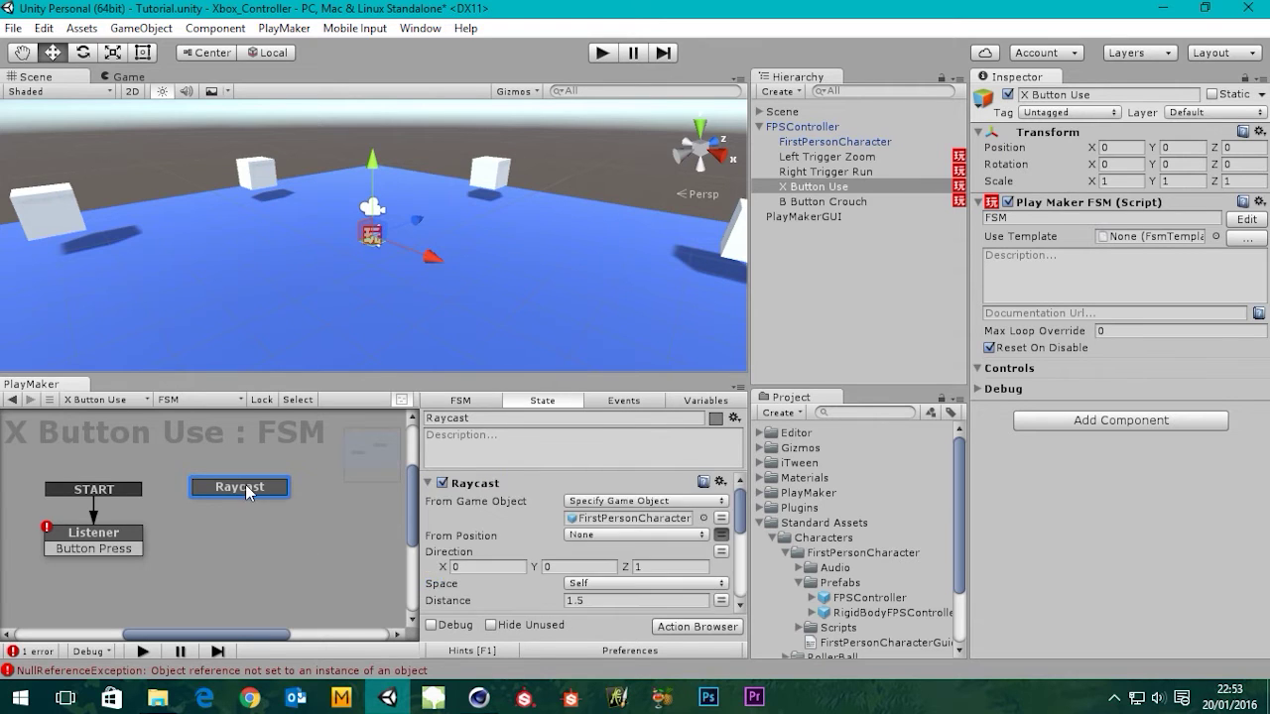
mouse_move(739, 524)
left_mouse_down()
mouse_move(738, 591)
mouse_move(739, 499)
left_mouse_up()
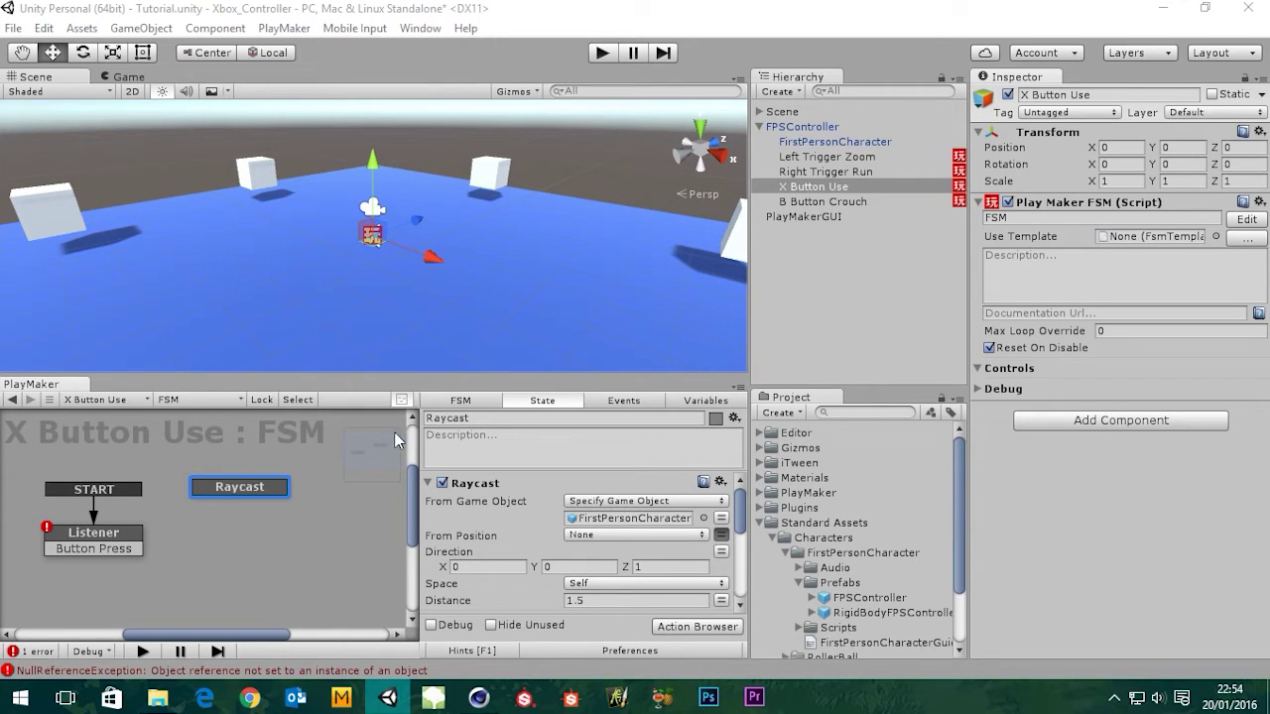
scroll(694, 546, "down", 3)
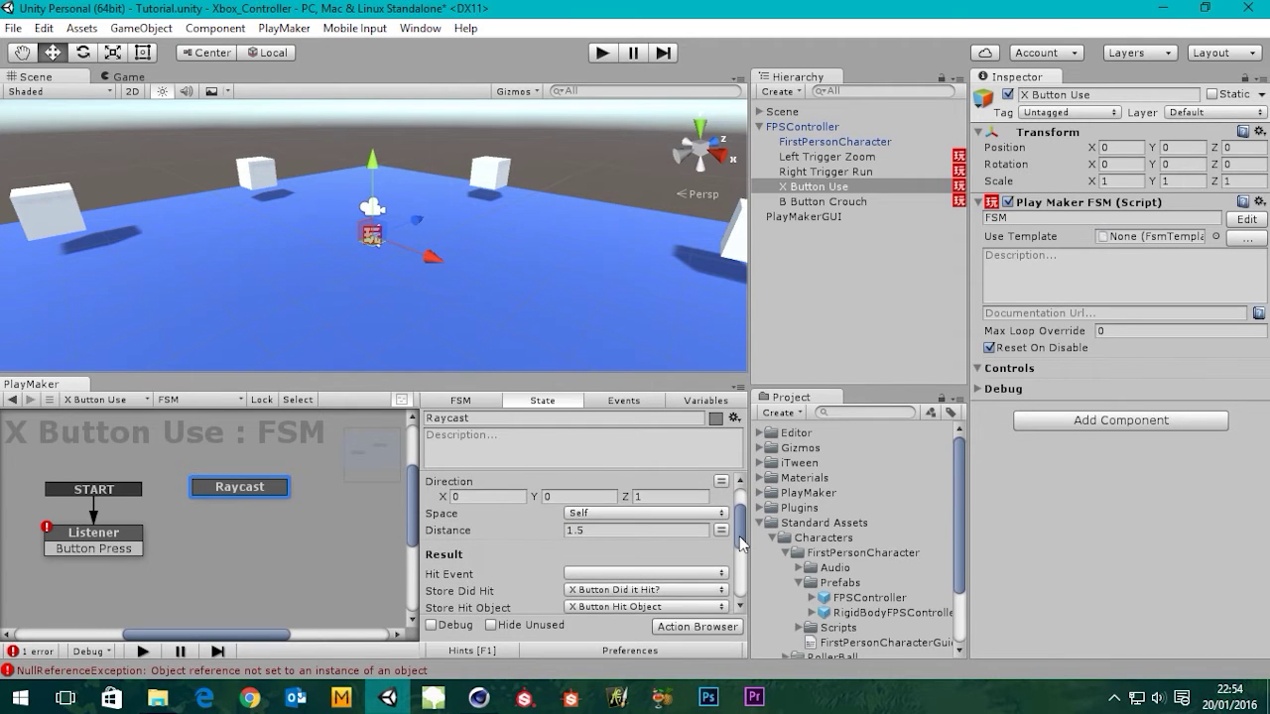
scroll(684, 541, "down", 3)
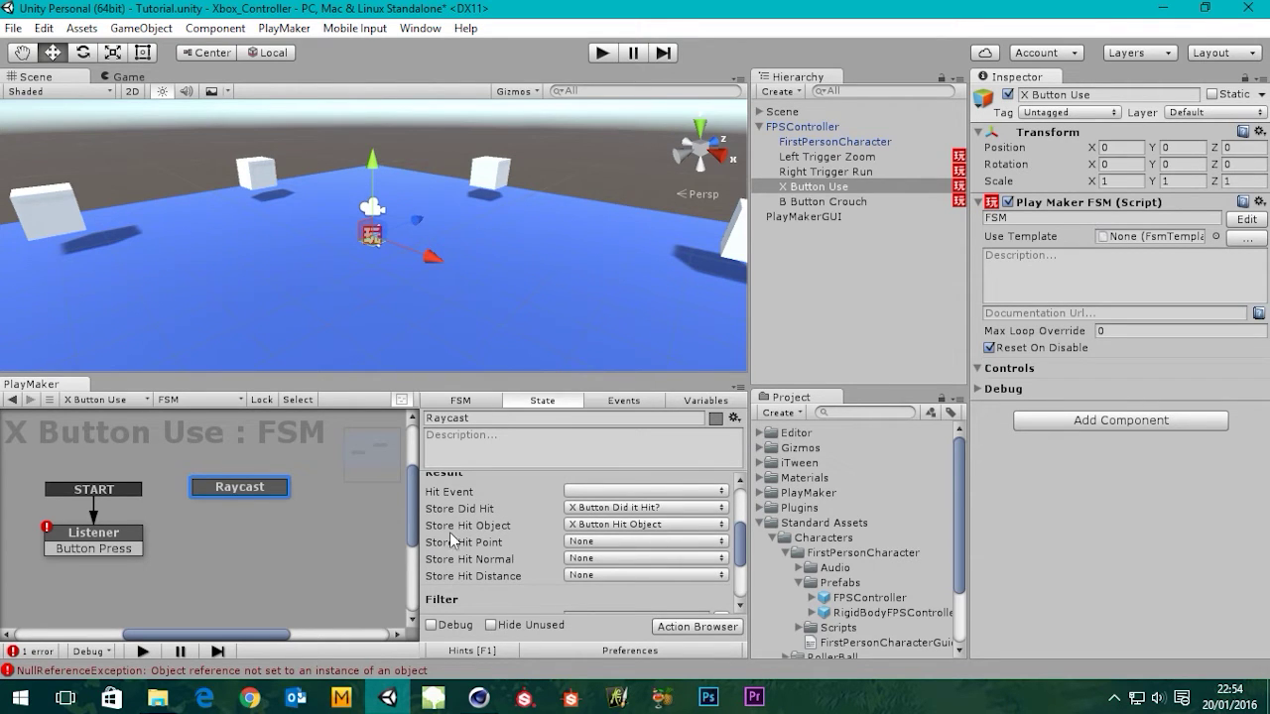
left_click(706, 404)
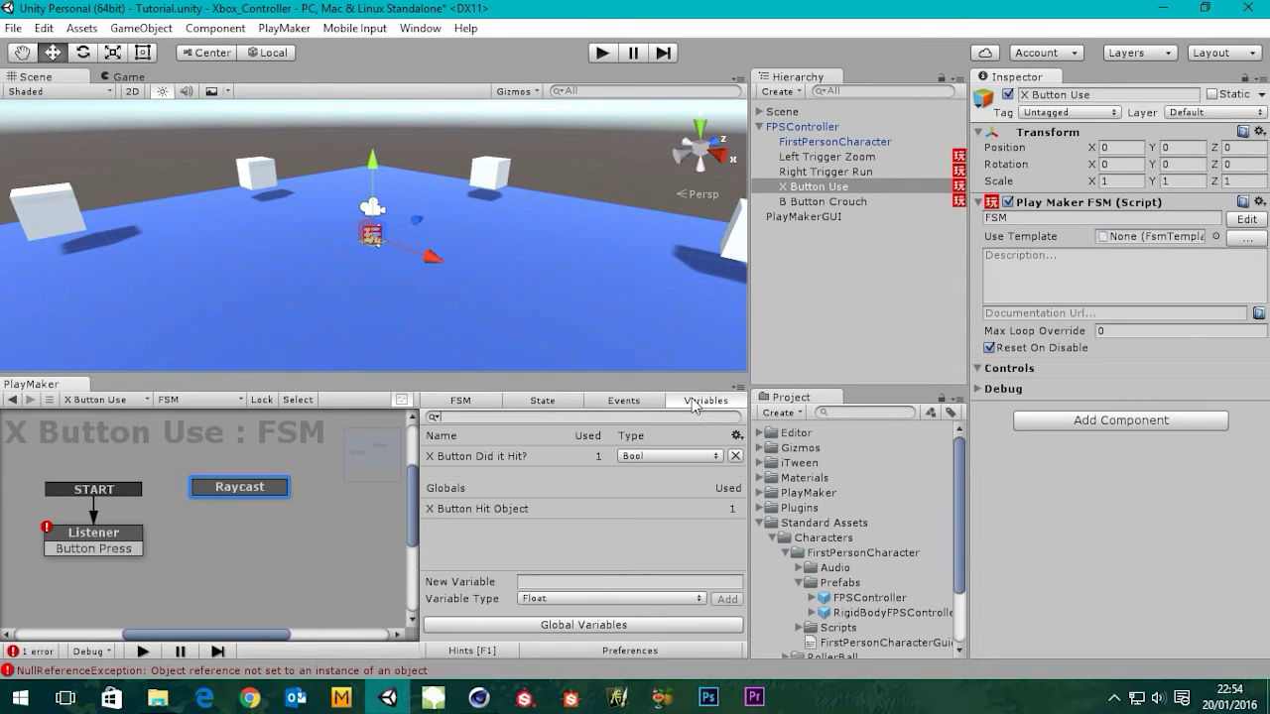
left_click(538, 403)
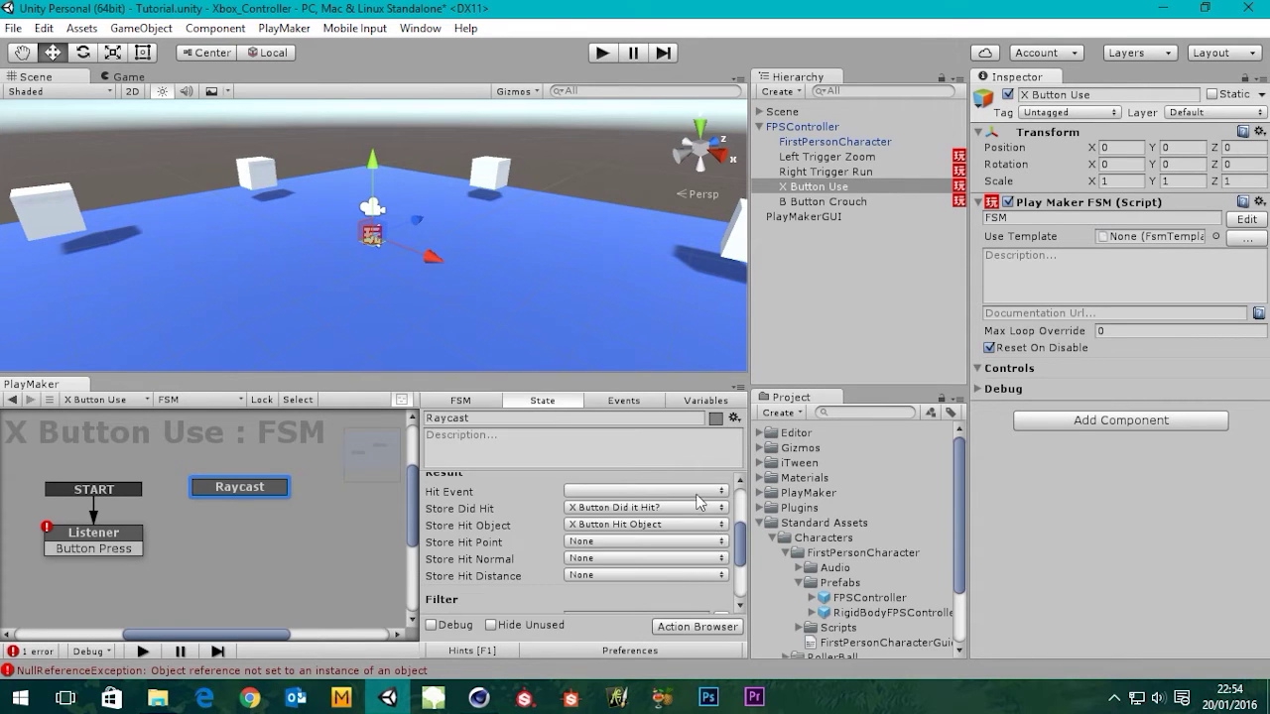
left_click_drag(740, 552, 735, 501)
- Add a FINISHED transition to the Raycast state and link the Listener's Button Press transition to Raycast
right_click(263, 487)
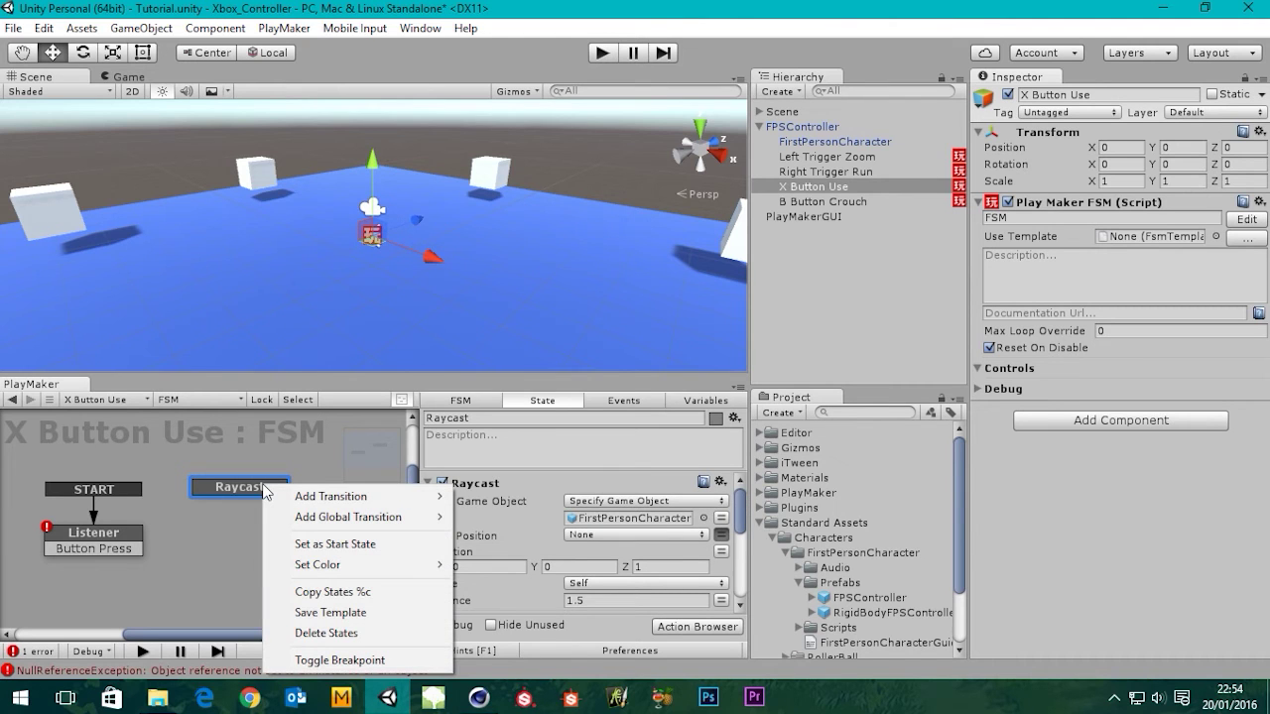
mouse_move(387, 498)
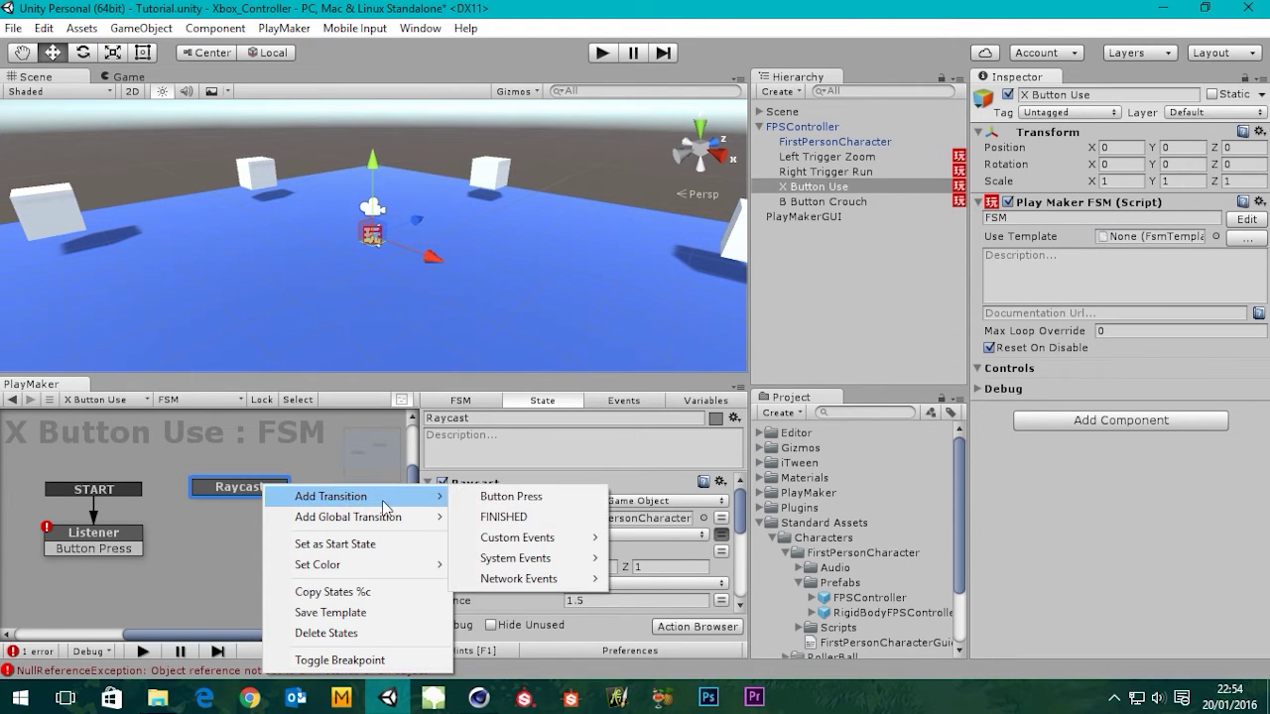
left_click(498, 524)
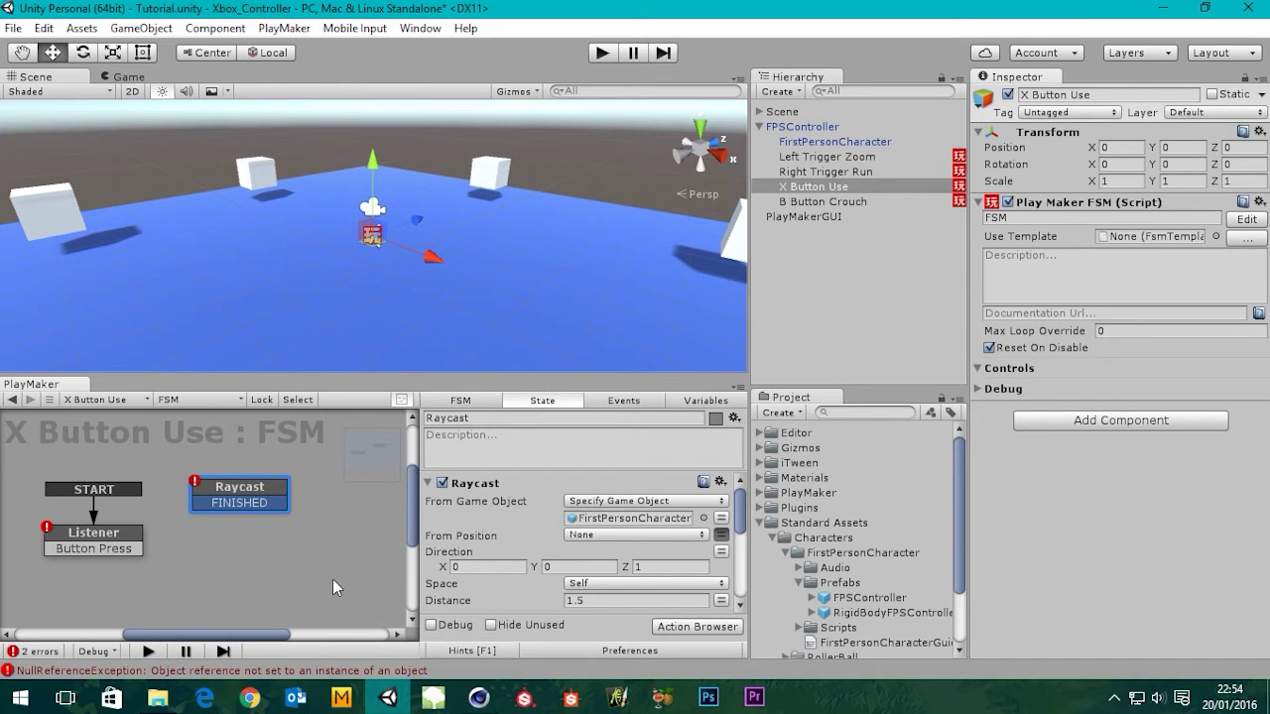
left_click_drag(127, 543, 196, 499)
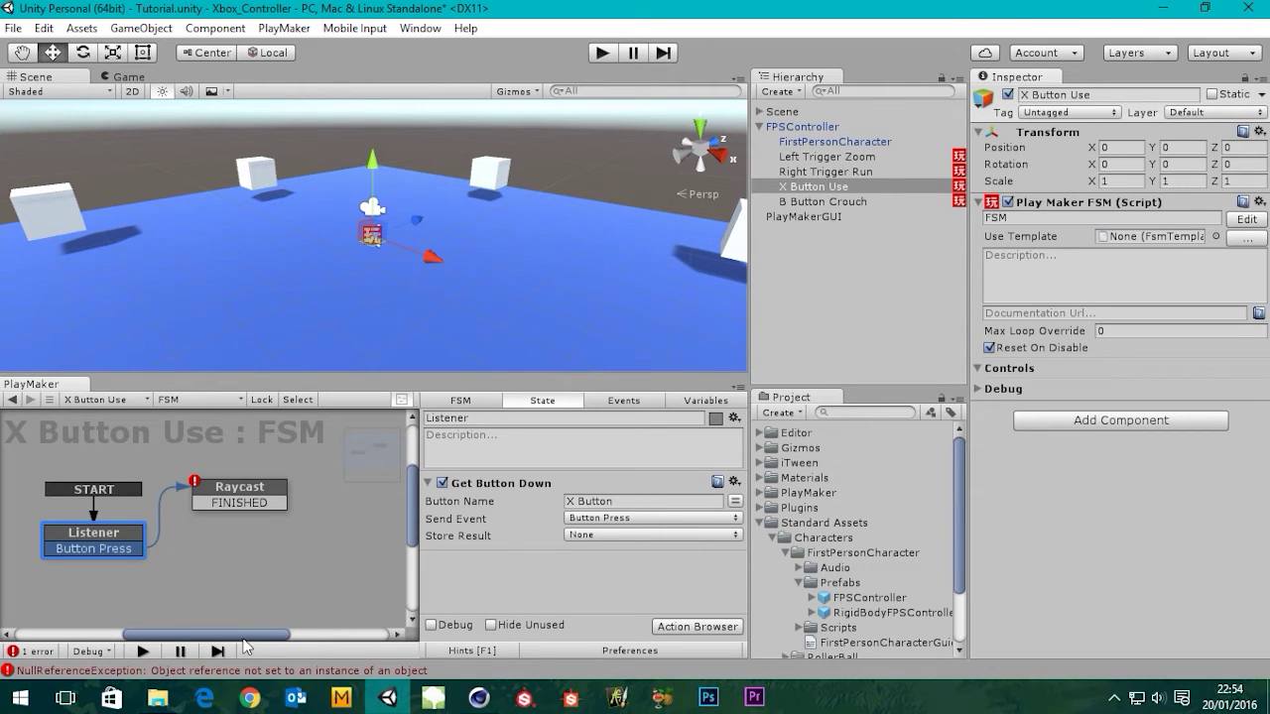
- Add a state to the FSM below and beyond Raycast and name it "Did Ray Hit an Object?"
left_click_drag(250, 640, 264, 643)
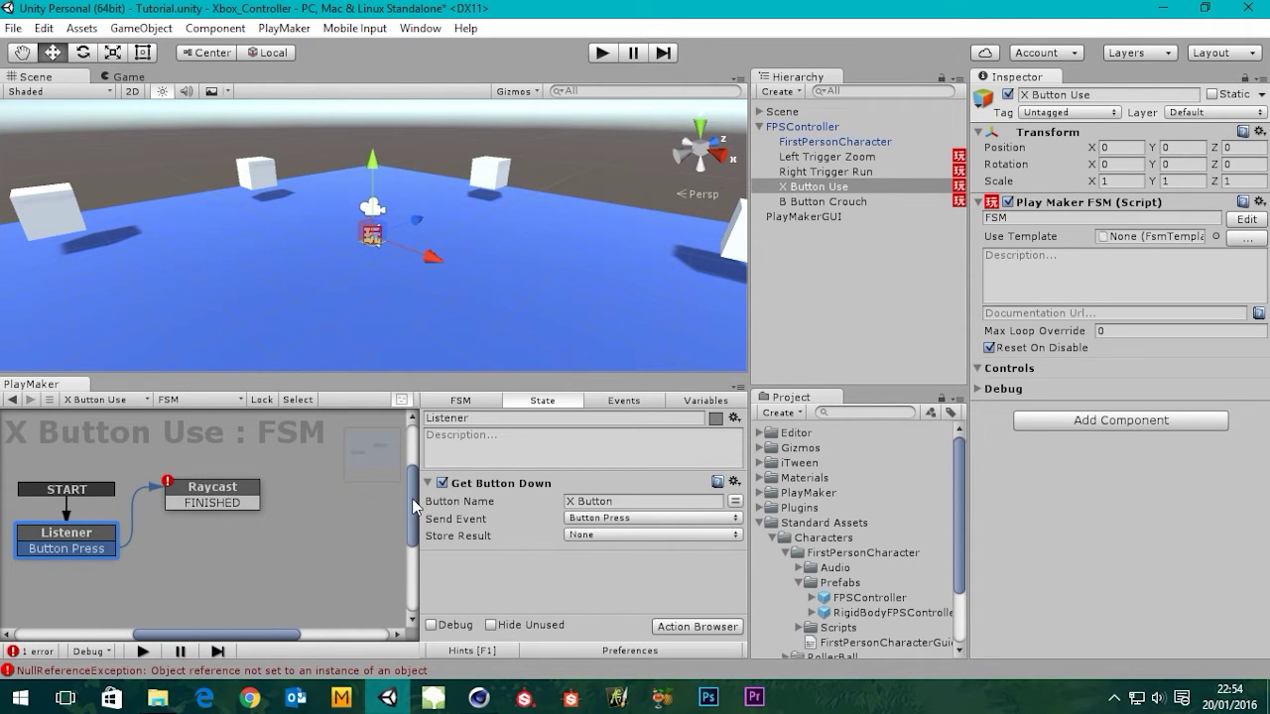
left_click_drag(413, 498, 413, 505)
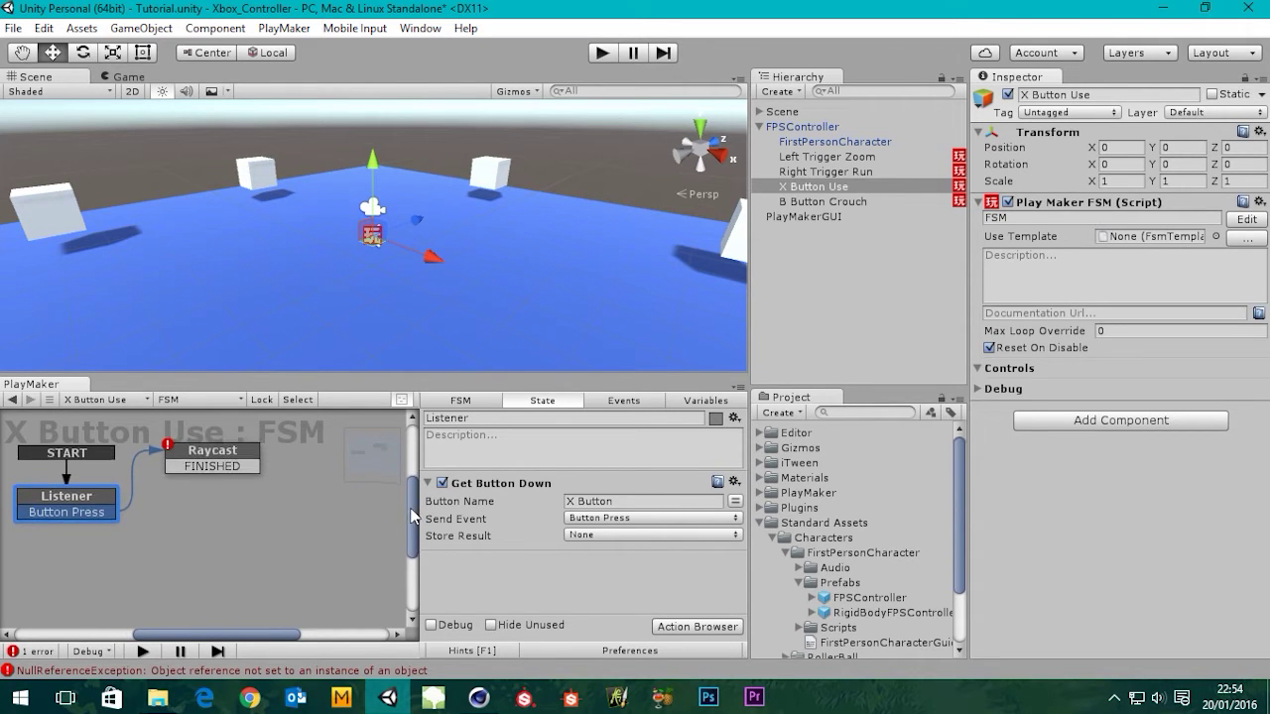
right_click(335, 478)
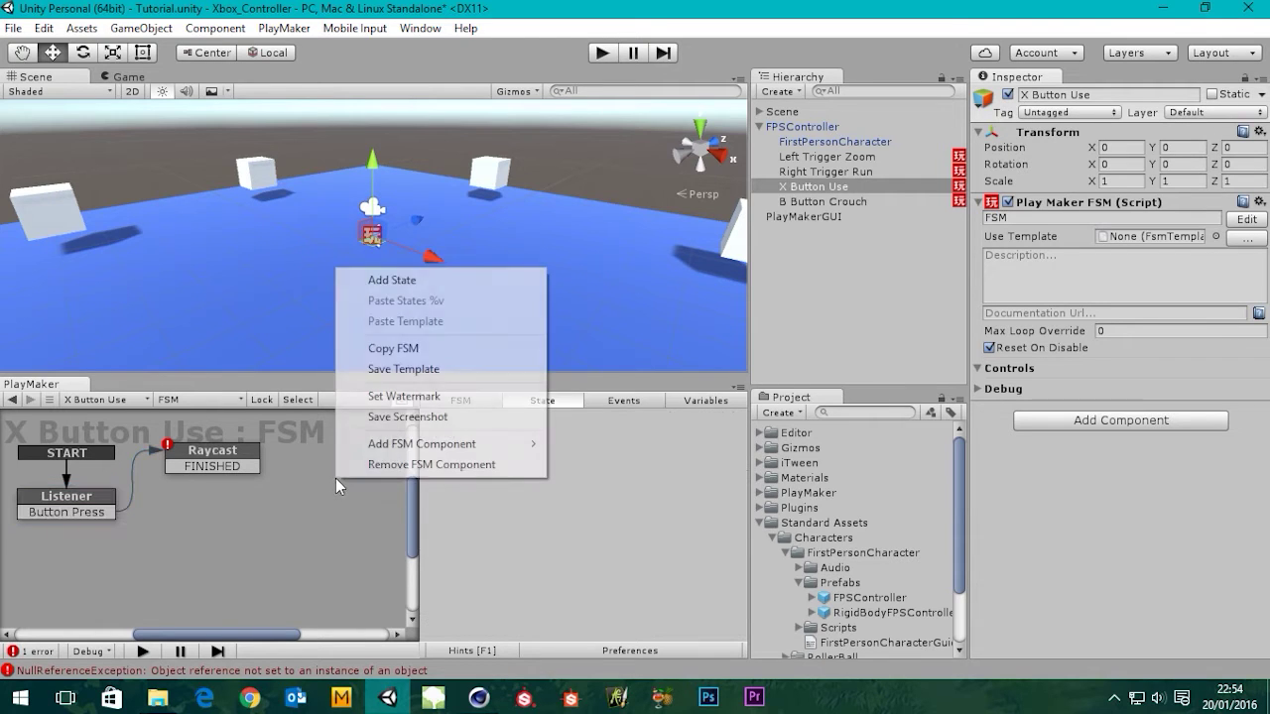
left_click(387, 278)
left_click_drag(367, 493, 318, 493)
left_click(542, 419)
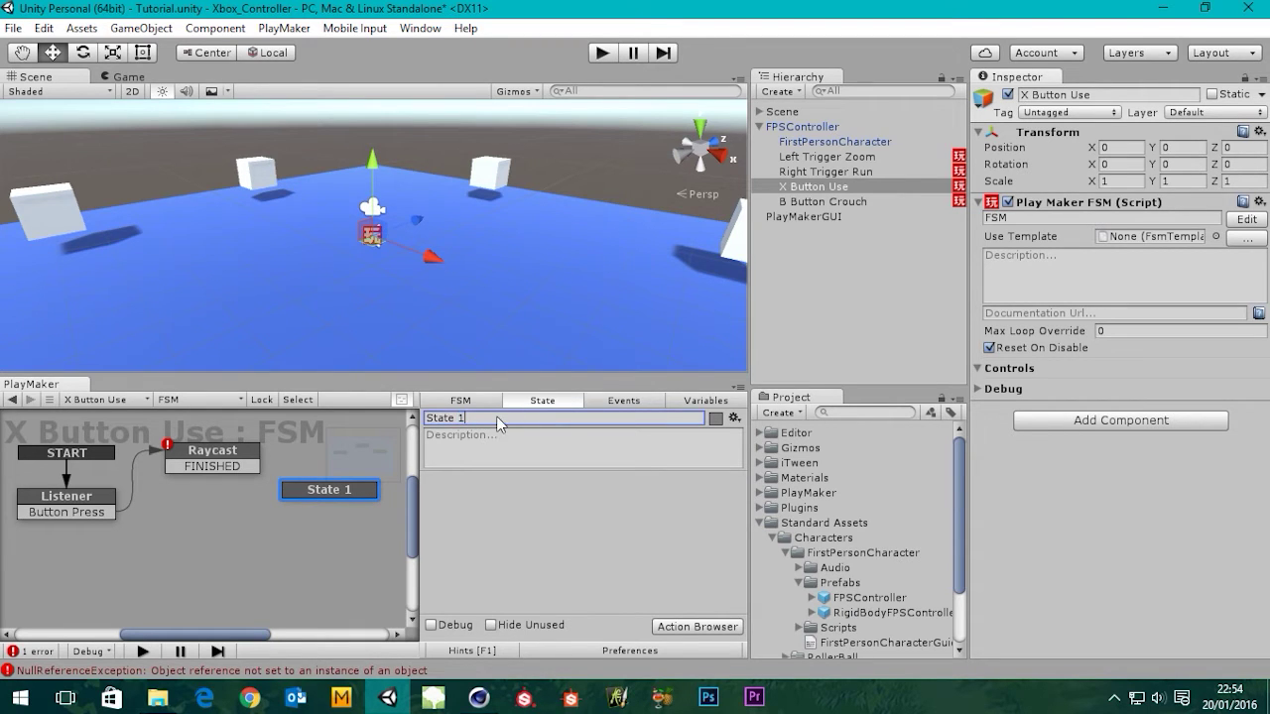
left_click_drag(506, 419, 353, 424)
type("Did ")
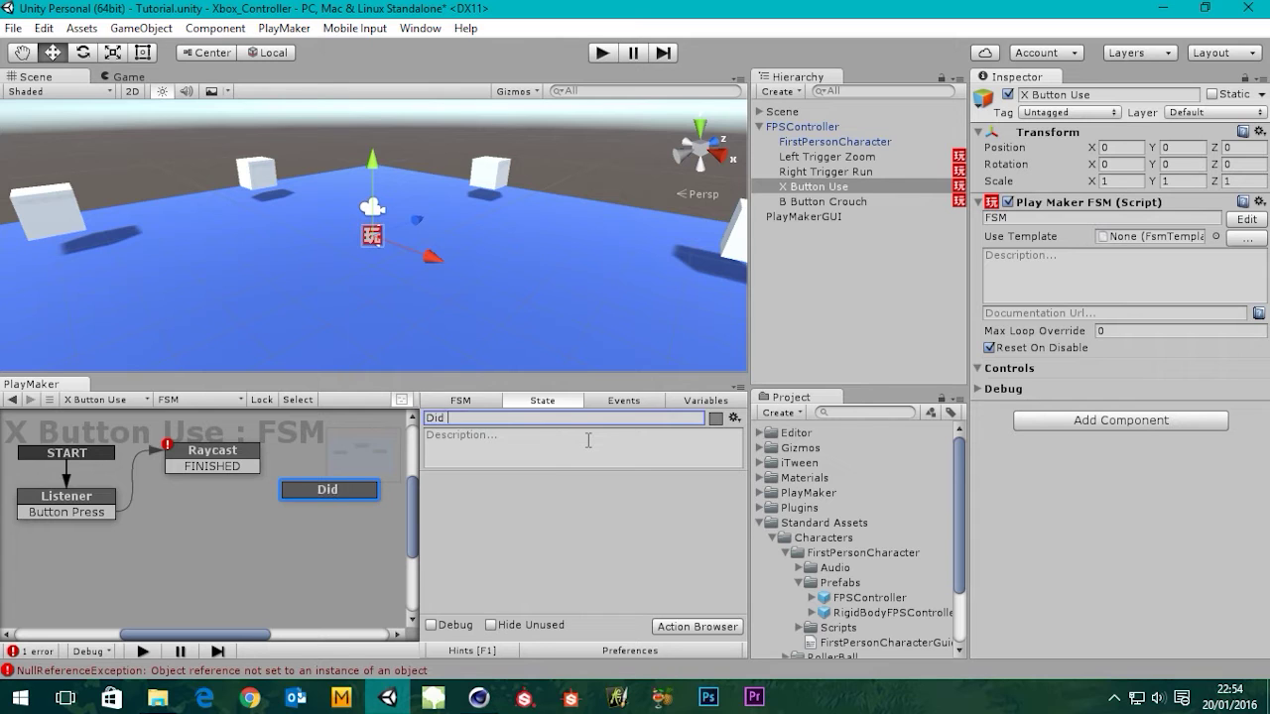
type("Ray Hit ")
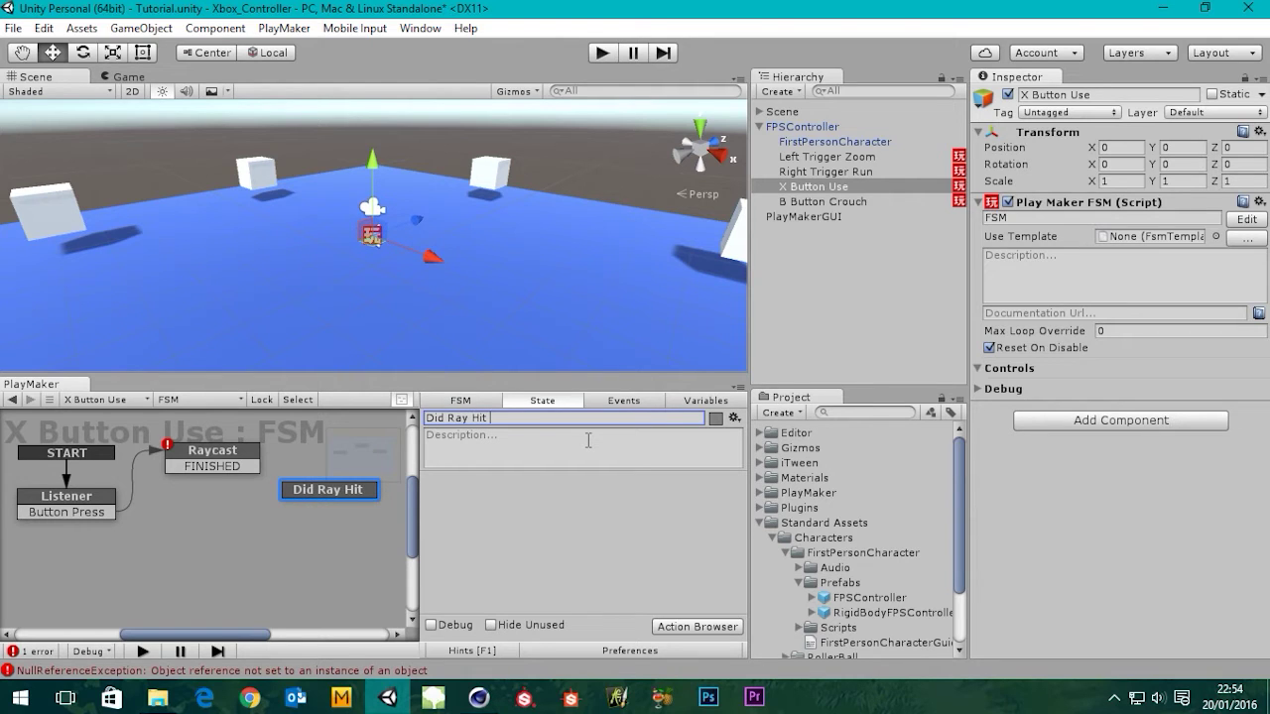
type("an O")
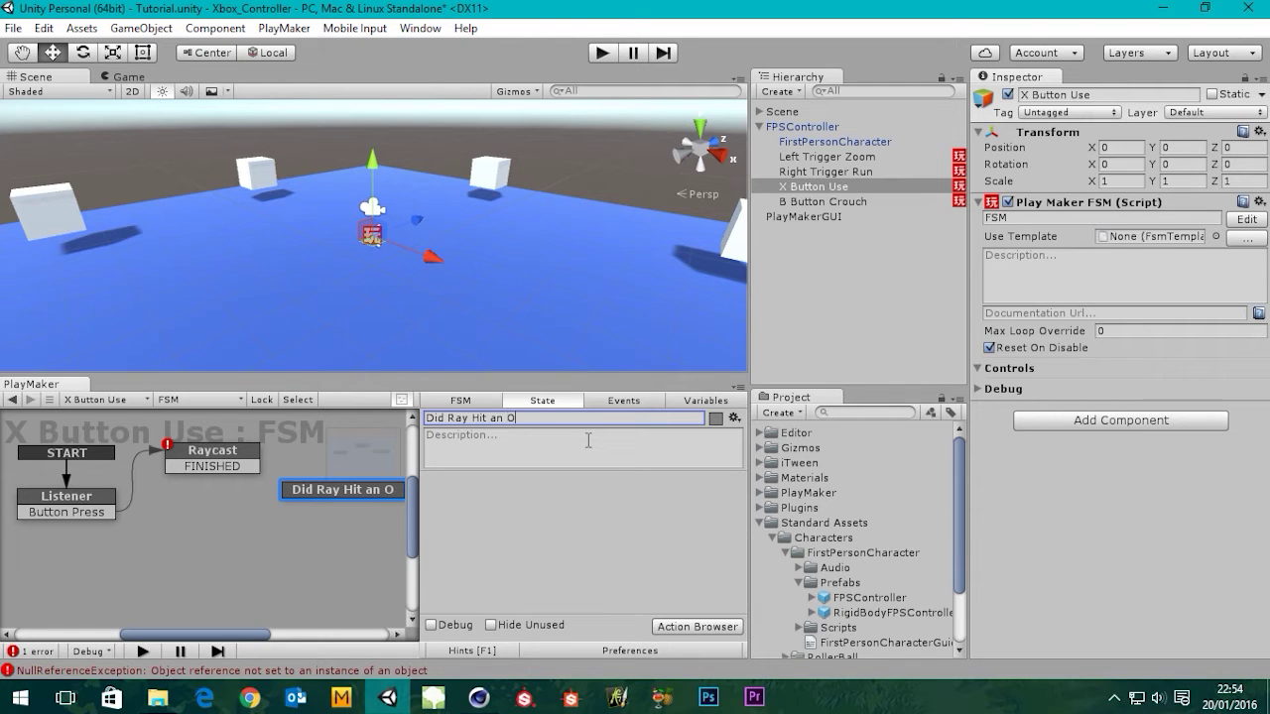
type("bject?")
- Enlarge the PlayMaker editor area and reposition the "Did Ray Hit an Object?" state so its full name fits in the graph
left_click_drag(337, 490, 336, 499)
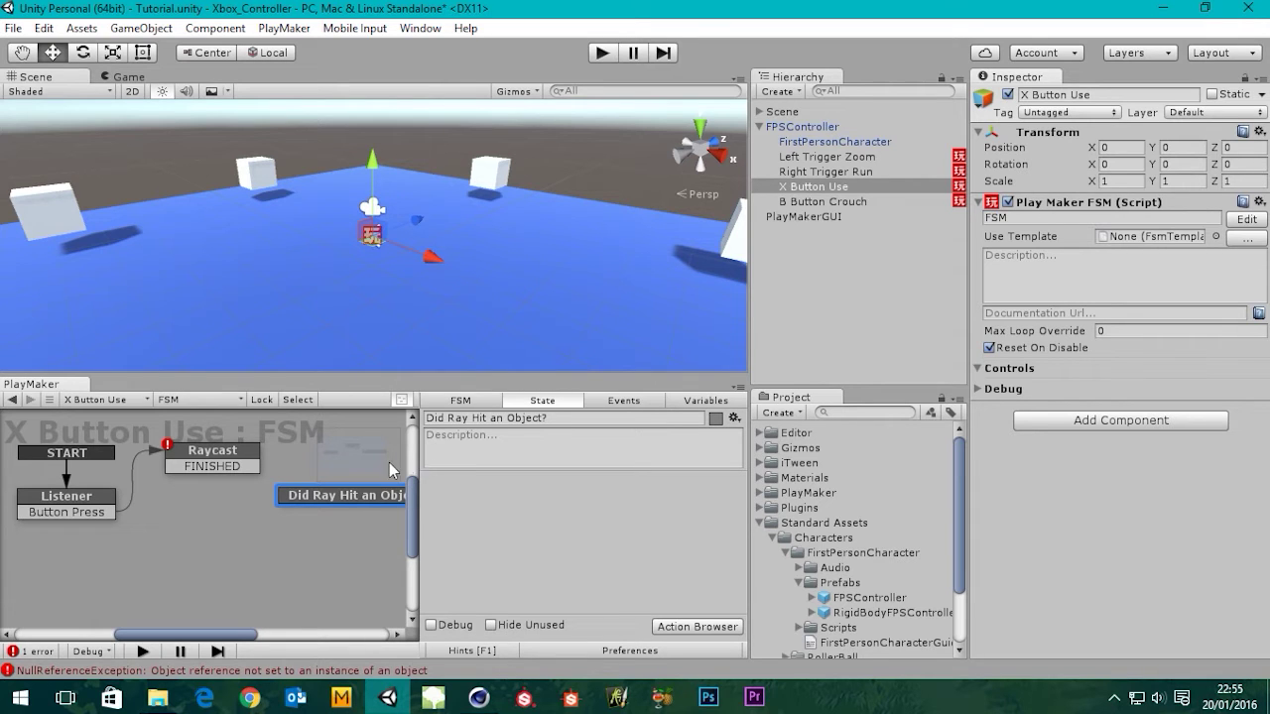
left_click_drag(455, 375, 456, 362)
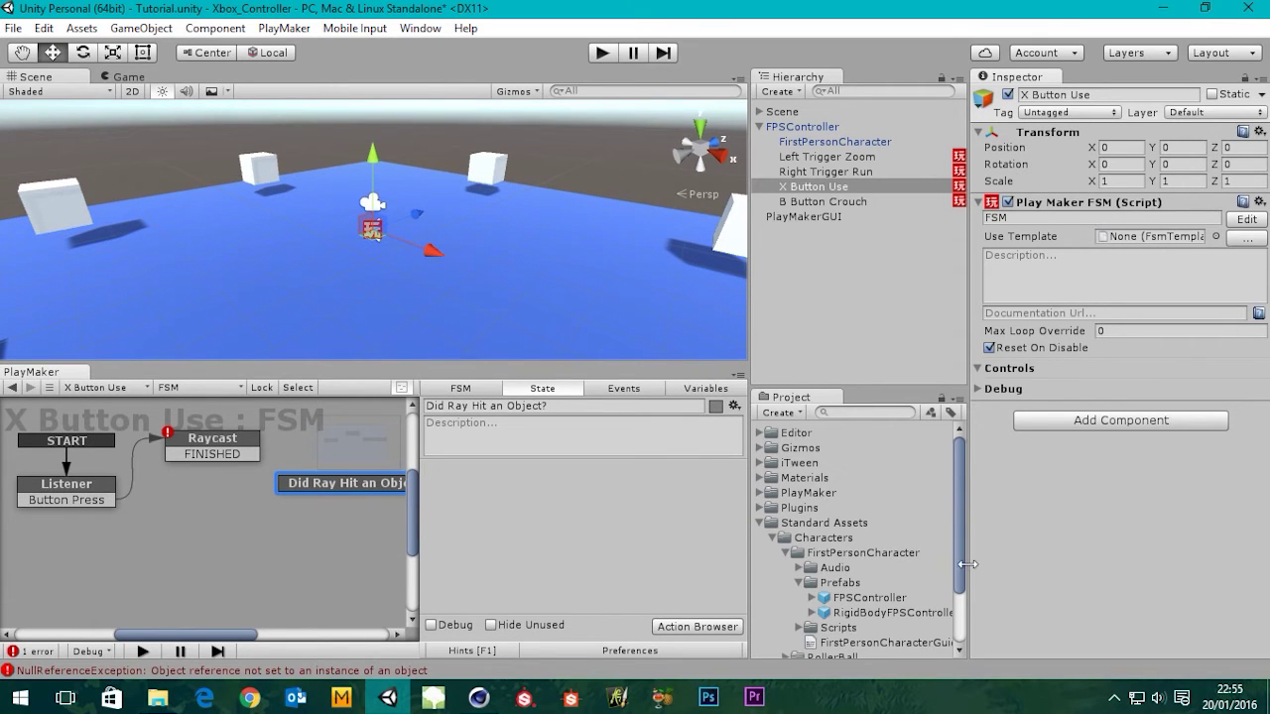
left_click_drag(969, 563, 1024, 561)
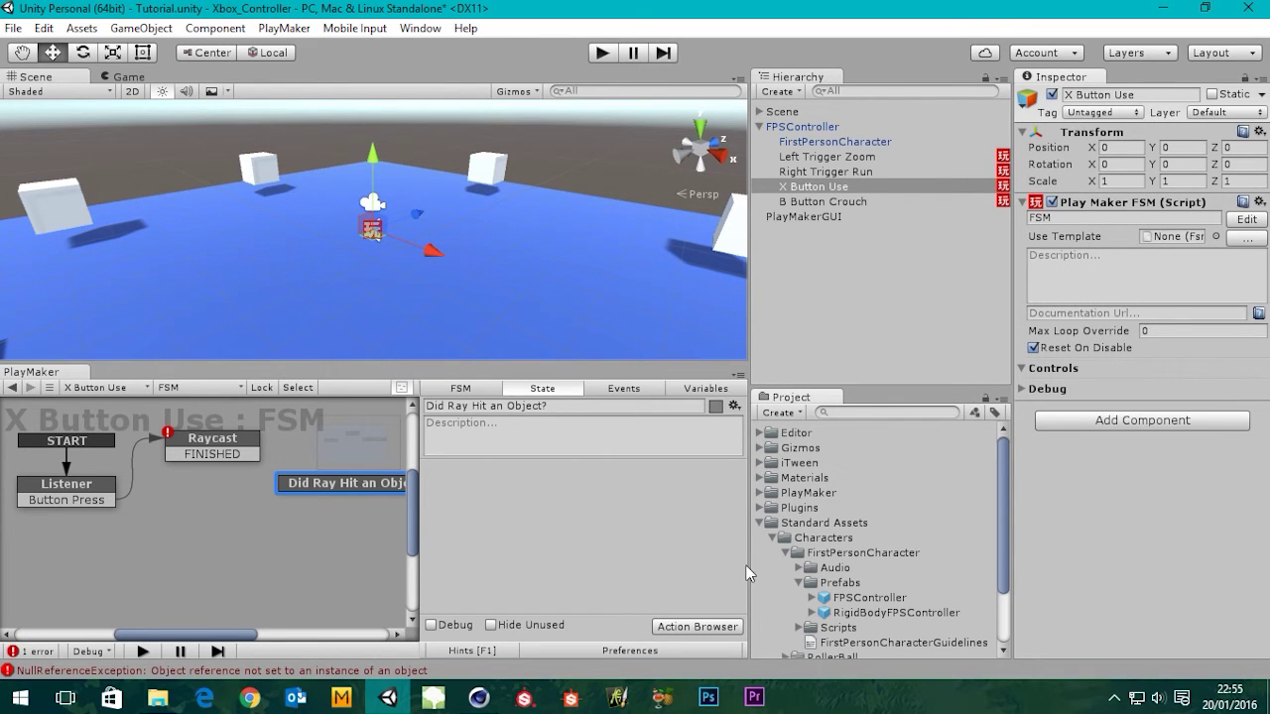
left_click_drag(751, 562, 796, 562)
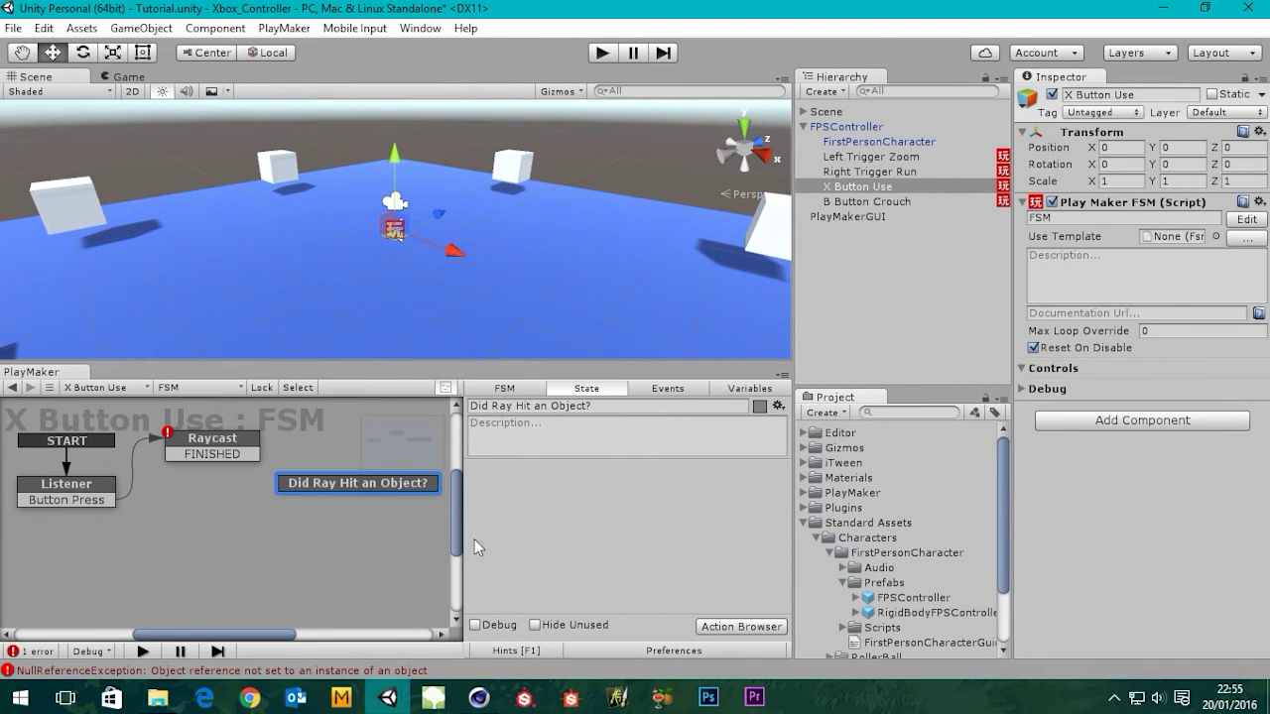
middle_click_drag(299, 518, 296, 525)
mouse_move(355, 493)
left_mouse_down()
mouse_move(369, 474)
mouse_move(367, 486)
left_mouse_up()
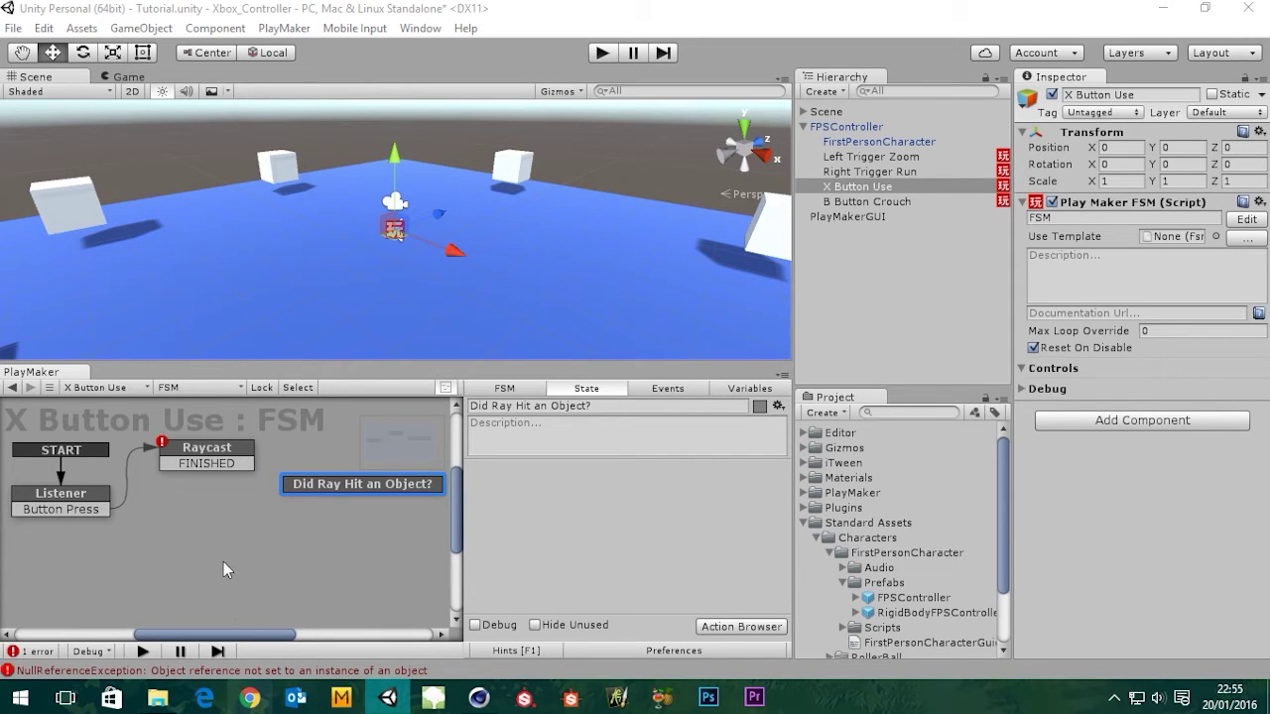
left_click(355, 487)
left_click_drag(355, 487, 350, 488)
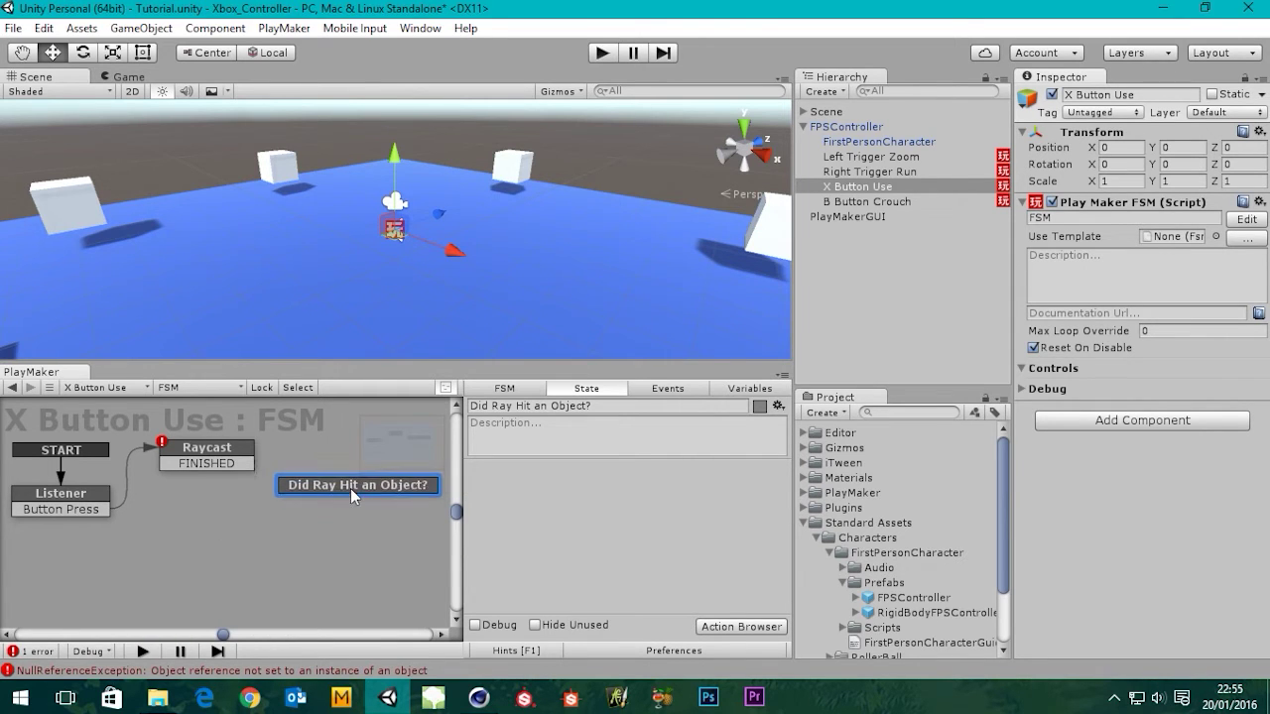
- Check the type of the "X Button Did it Hit?" variable and add a Bool Test action to the "Did Ray Hit an Object?" state
left_click(208, 451)
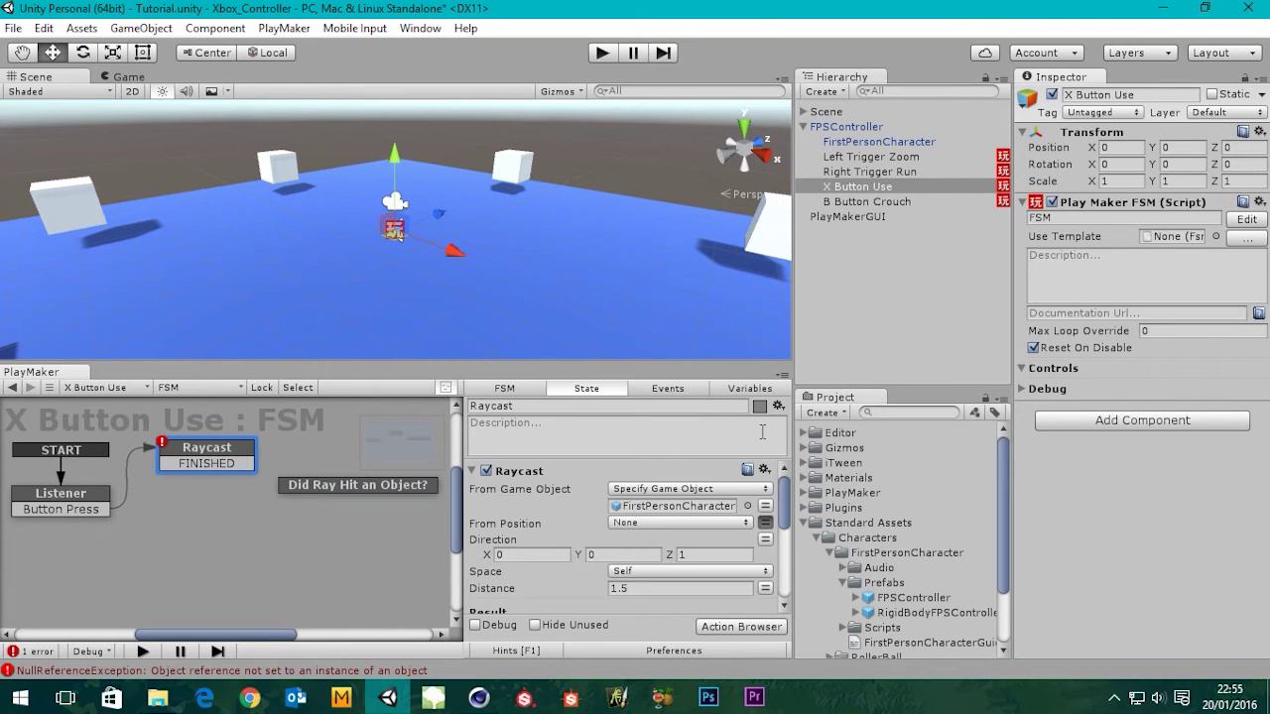
left_click(734, 389)
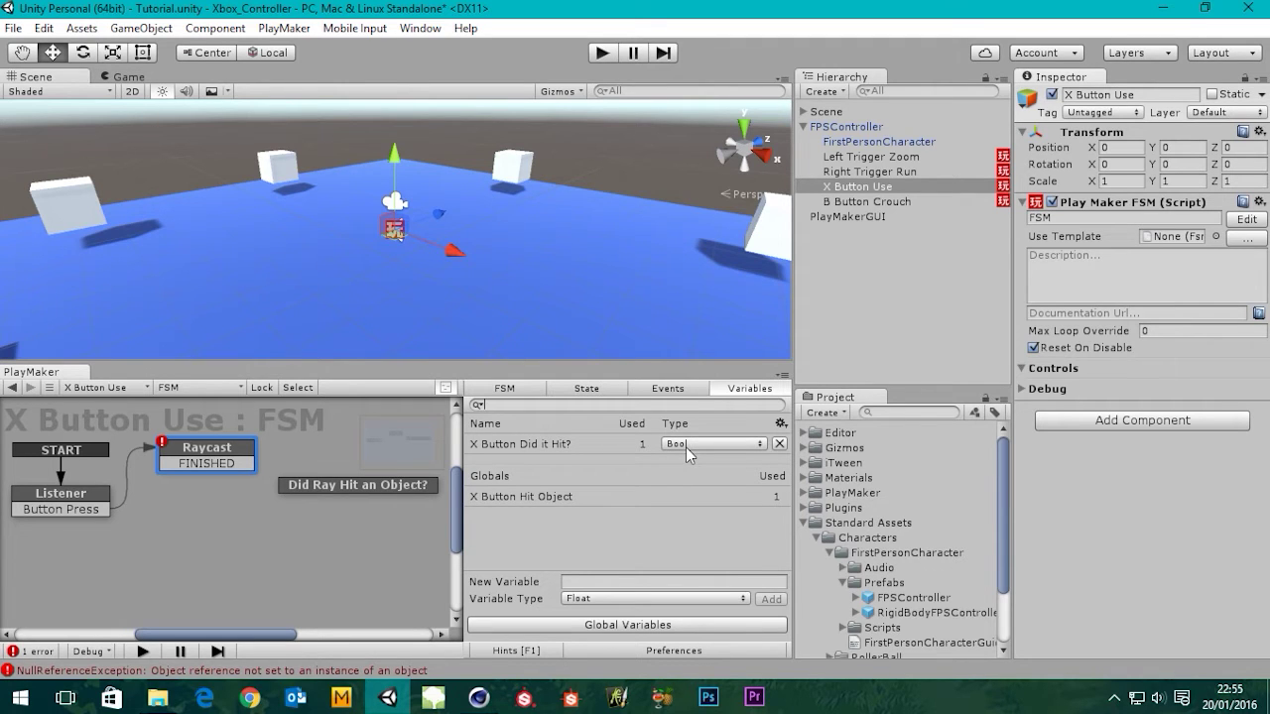
left_click(378, 482)
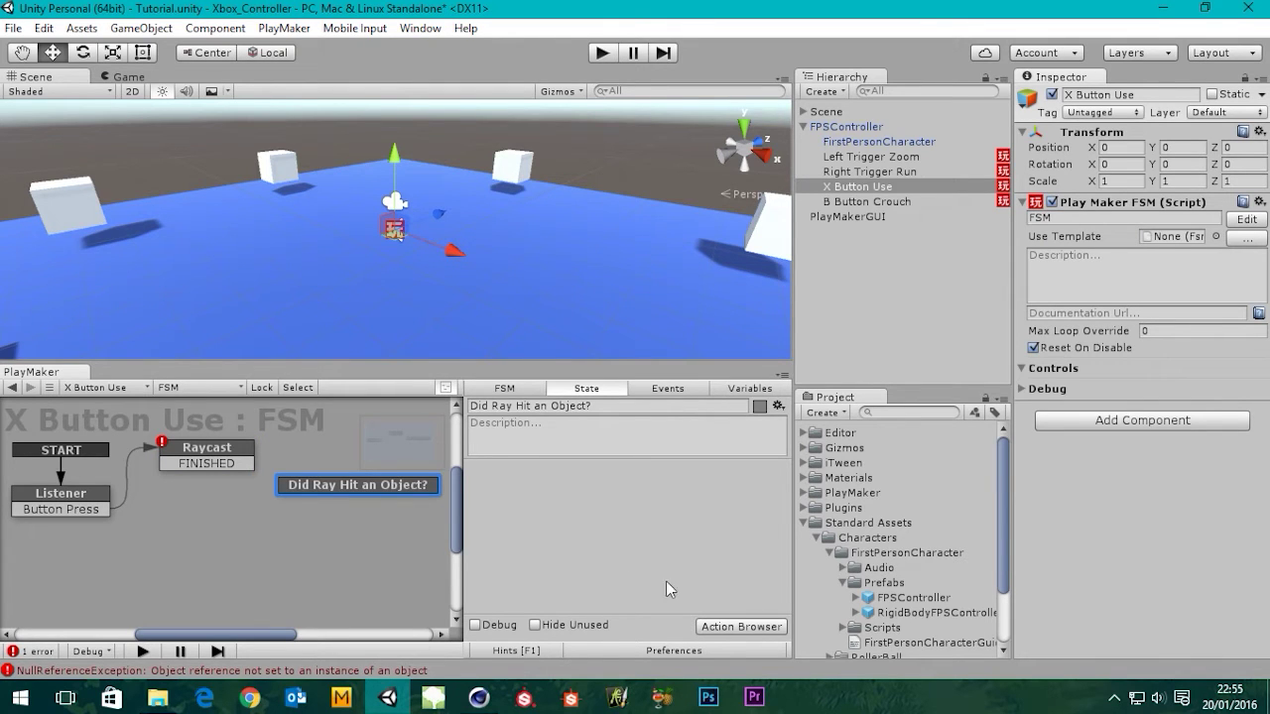
left_click(741, 627)
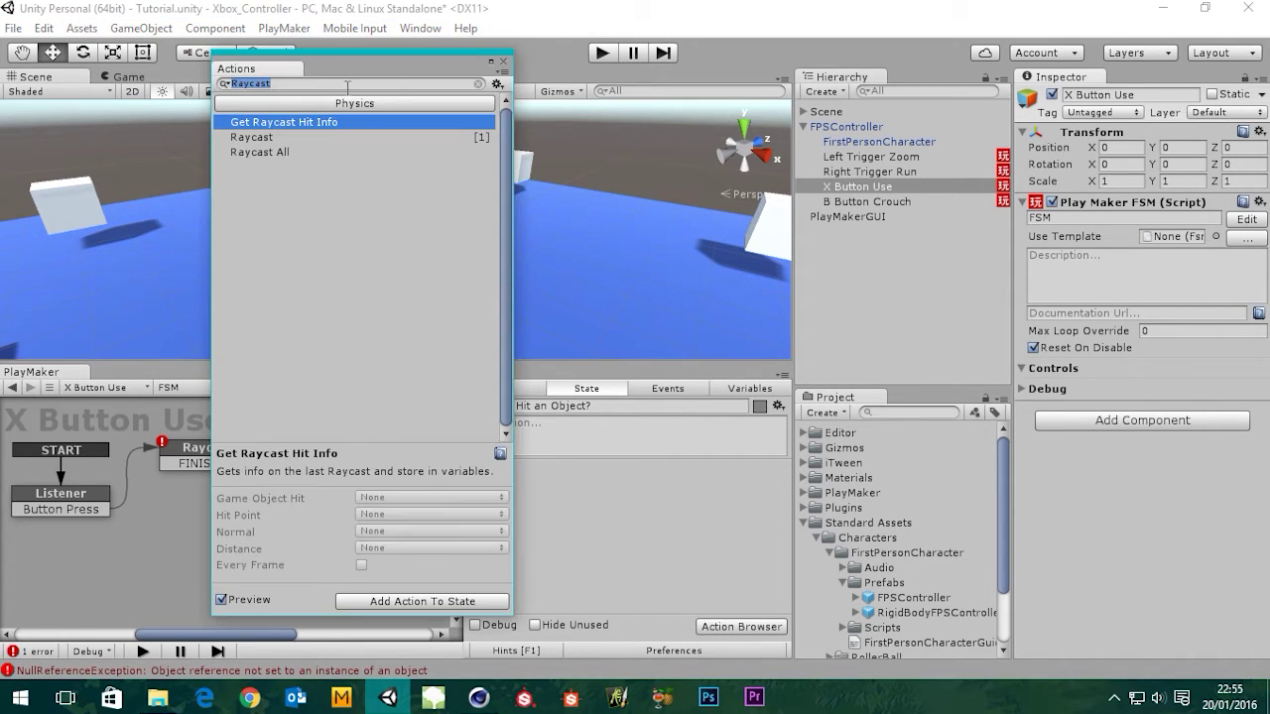
type("Boole")
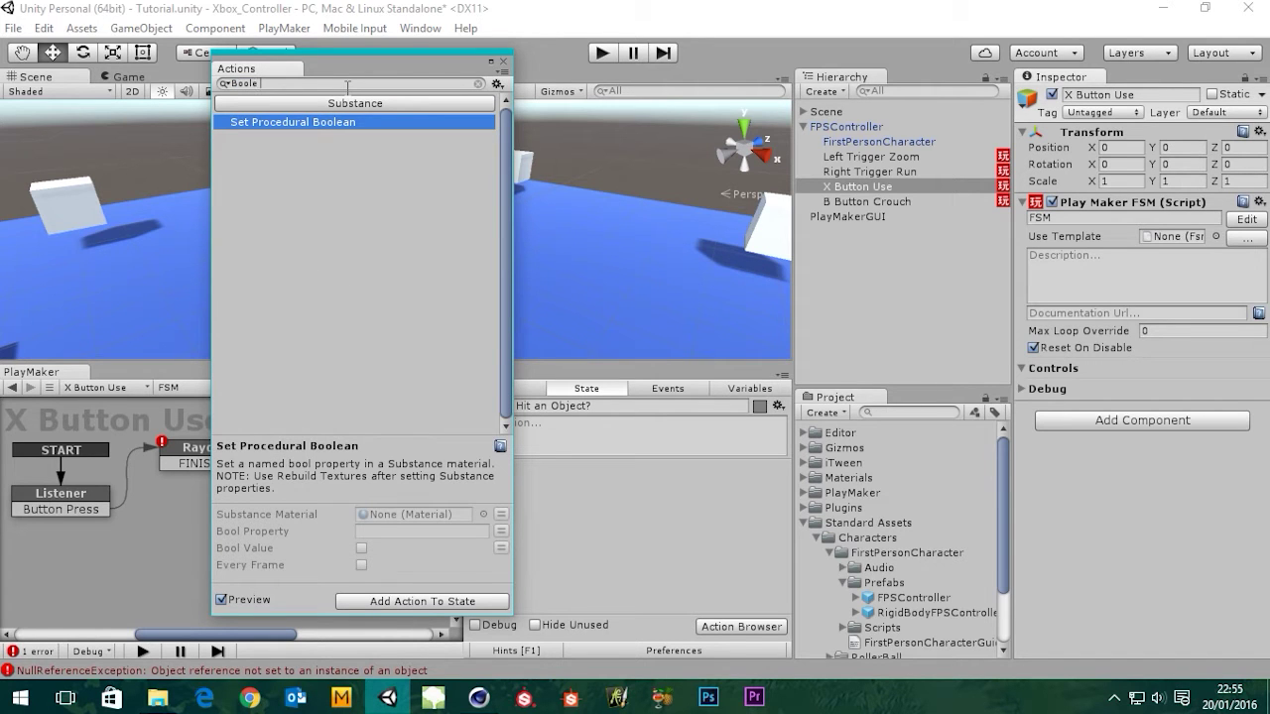
key("BackSpace")
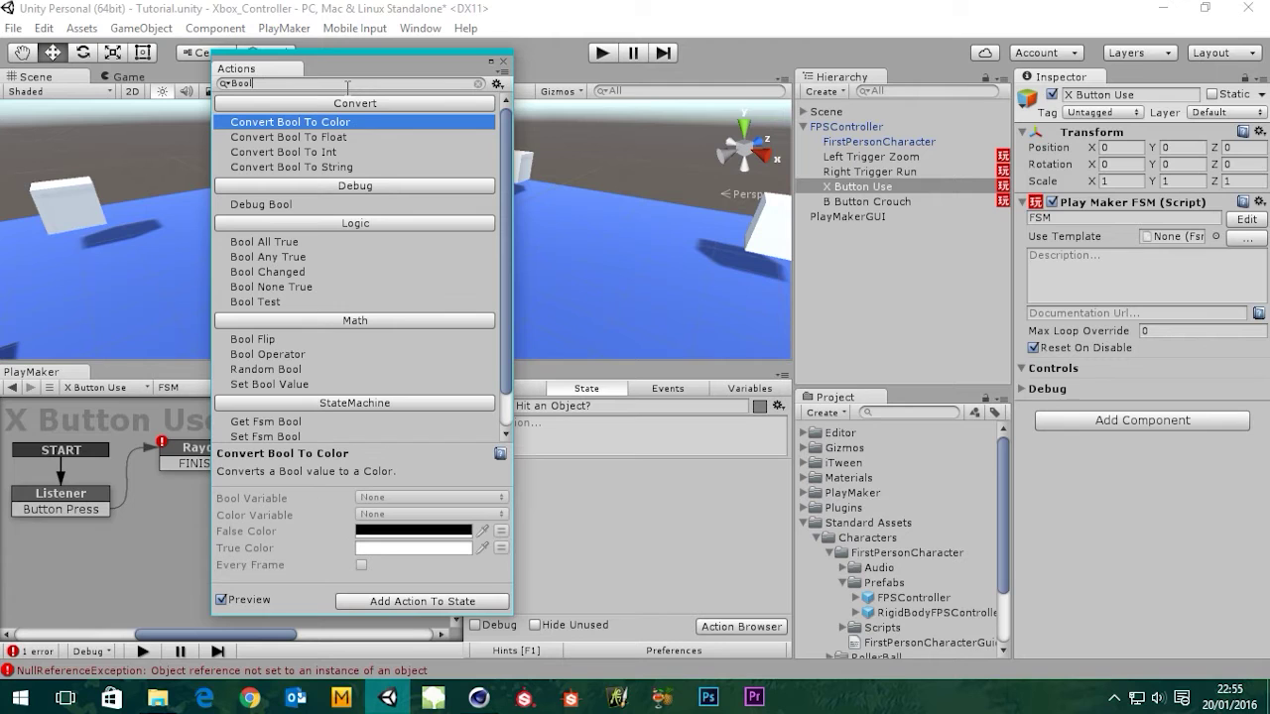
type("test")
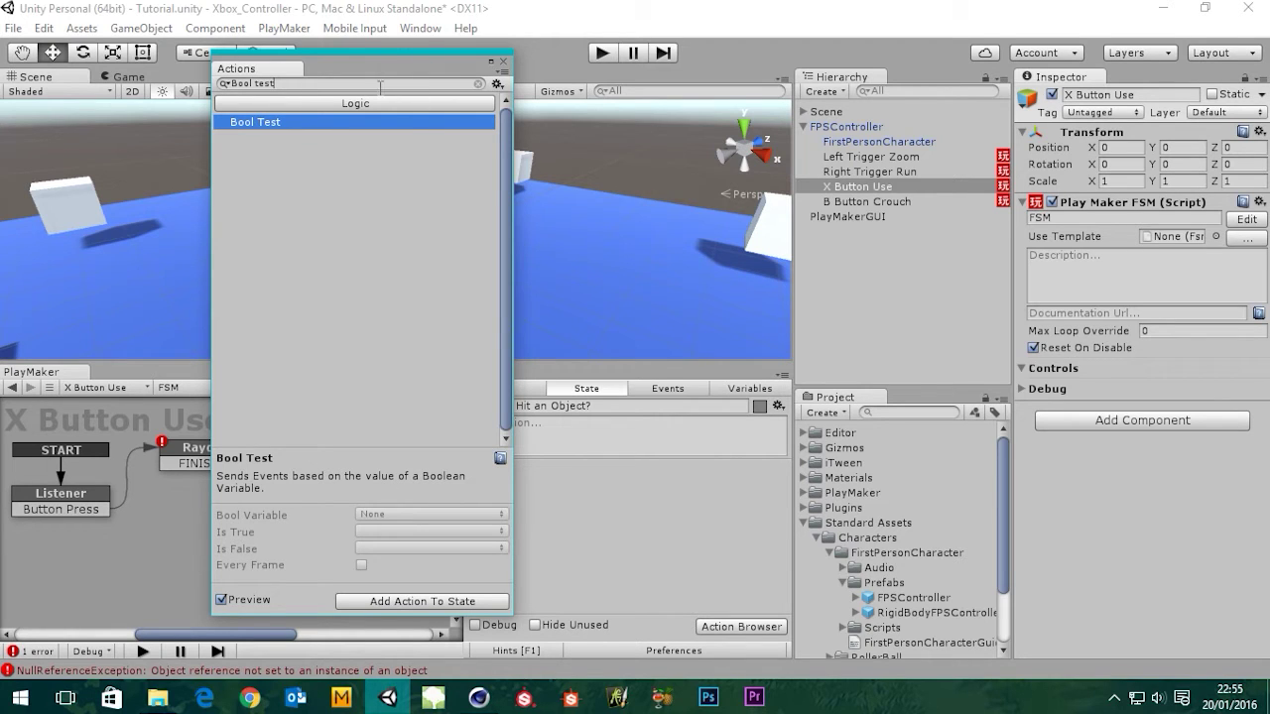
left_click(429, 601)
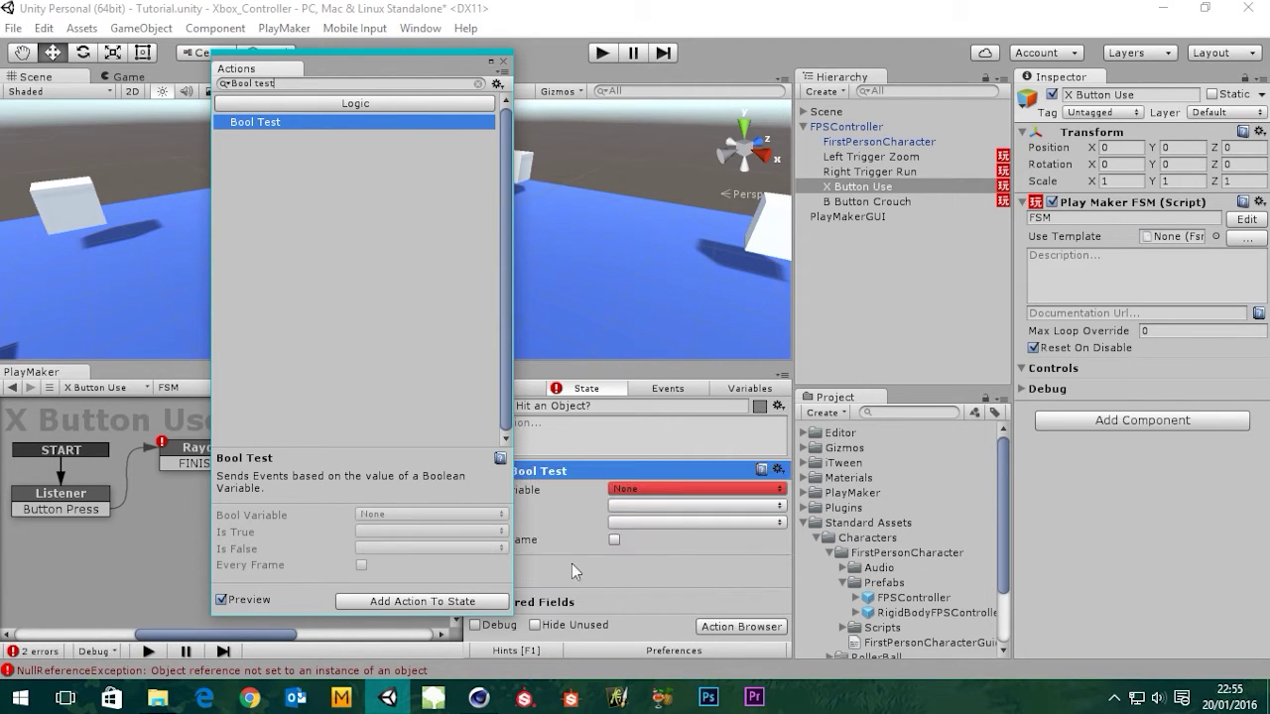
- Close the action browser and set the Bool Test's variable to "X Button Did it Hit?"
left_click(504, 63)
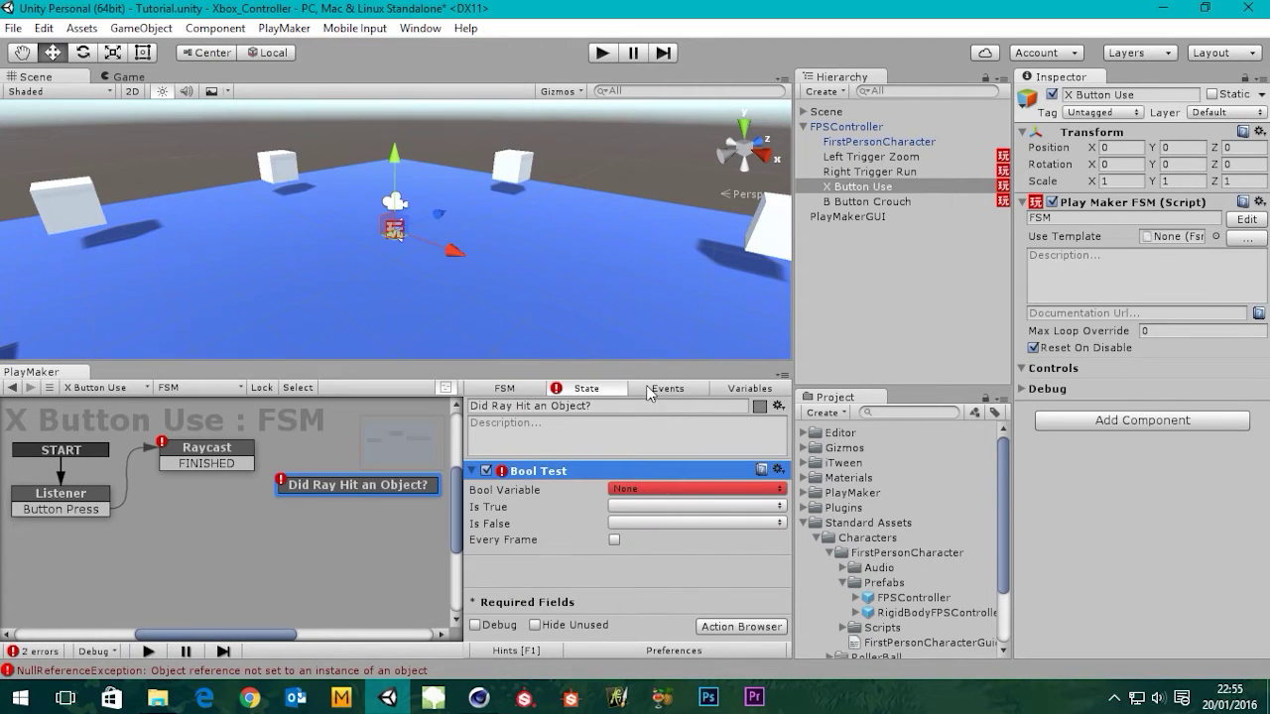
left_click(641, 495)
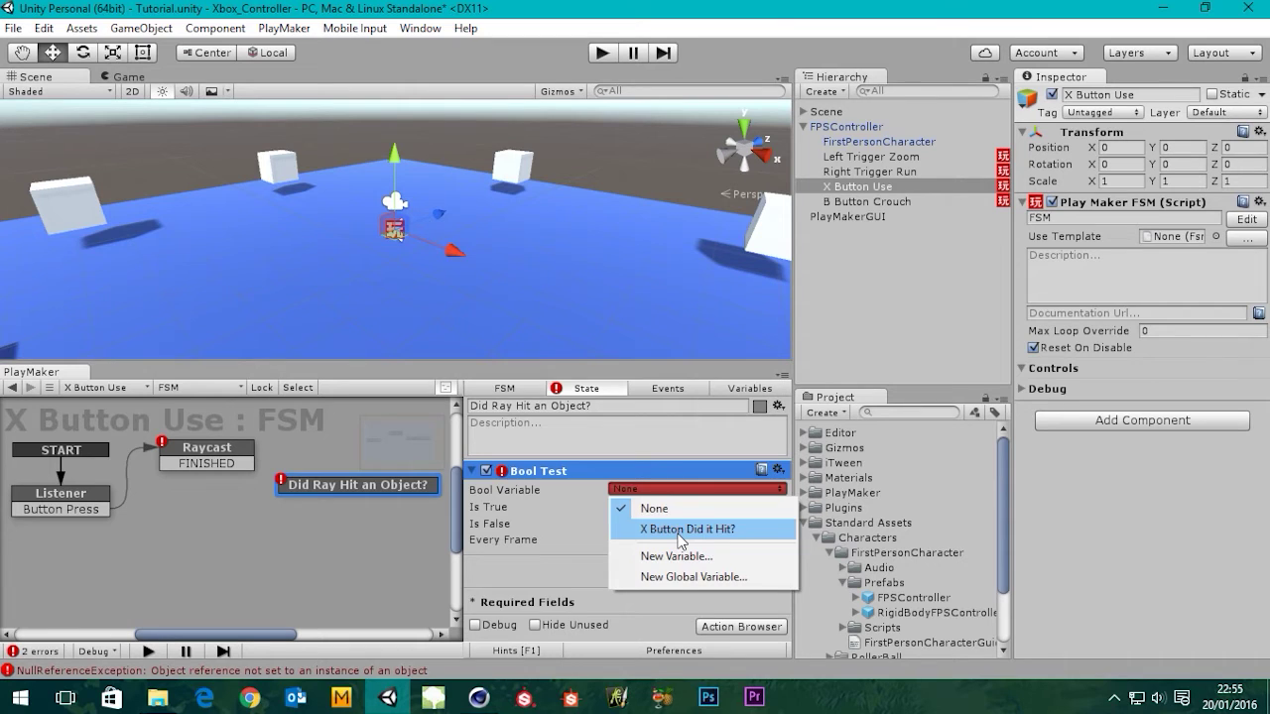
left_click(685, 530)
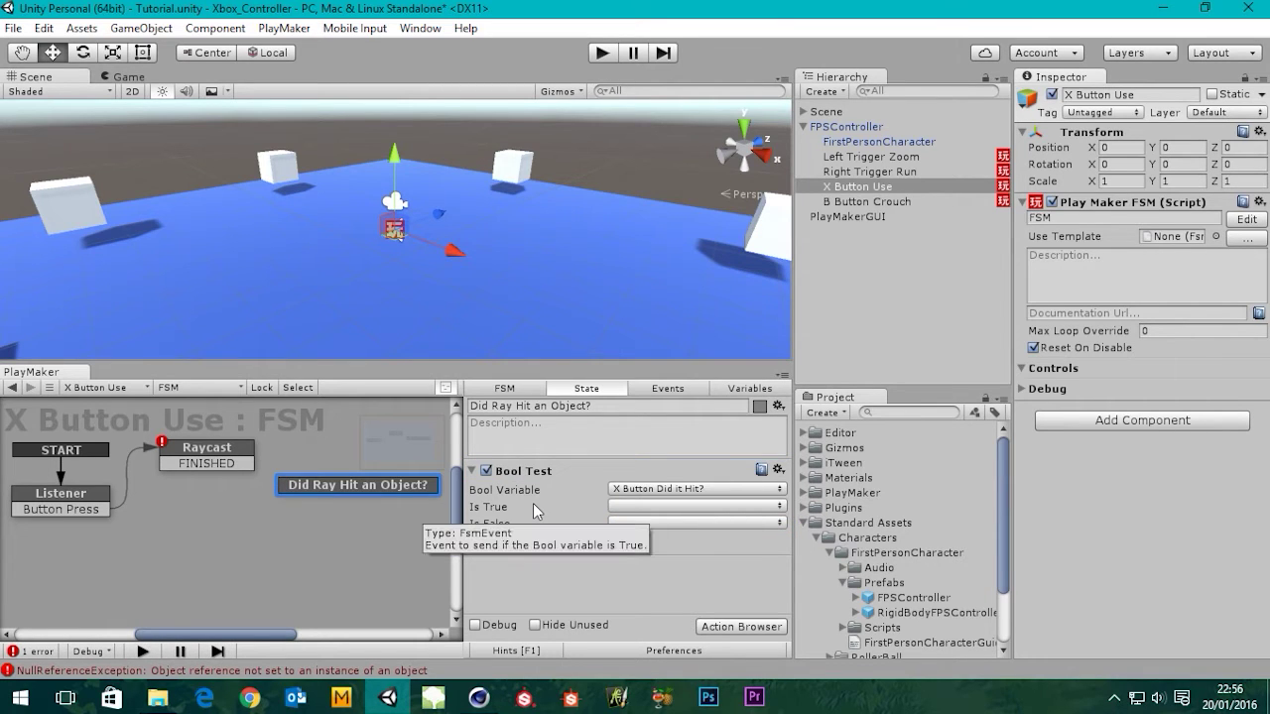
left_click(629, 508)
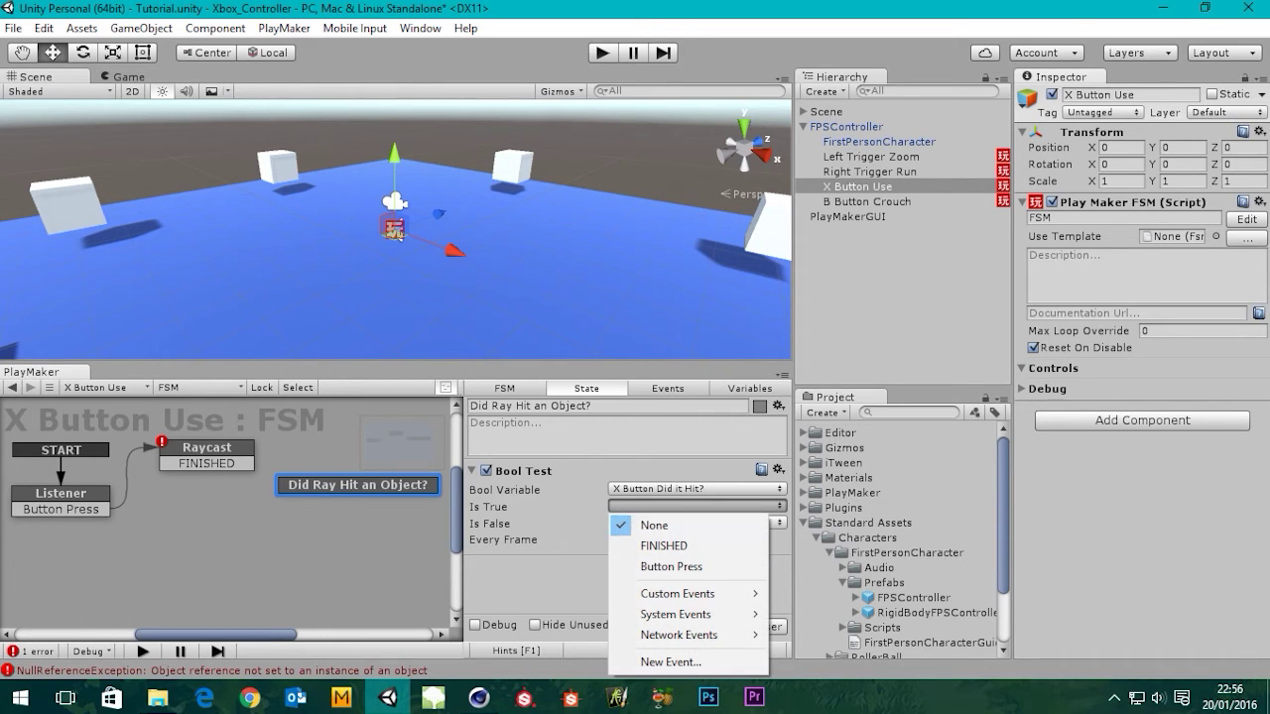
left_click(670, 662)
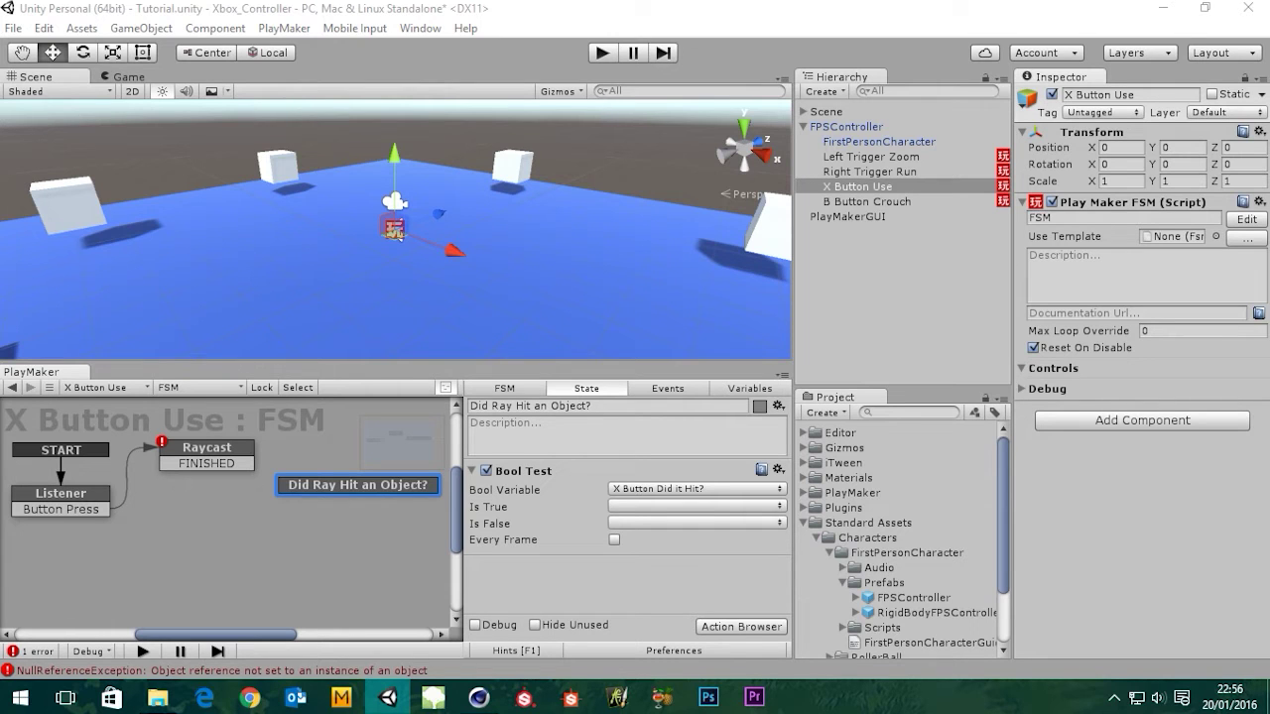
left_click(327, 480)
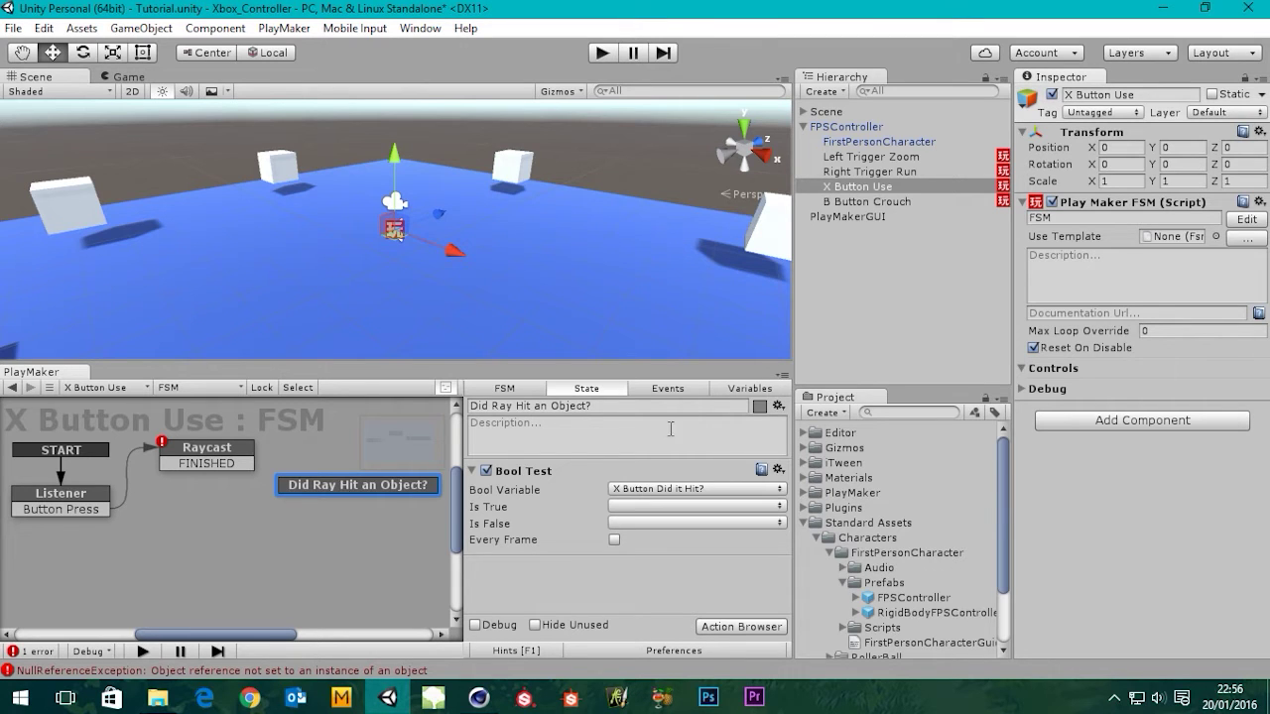
- Add two events named "Yes!" and "No!" to the X Button Use FSM
left_click(660, 390)
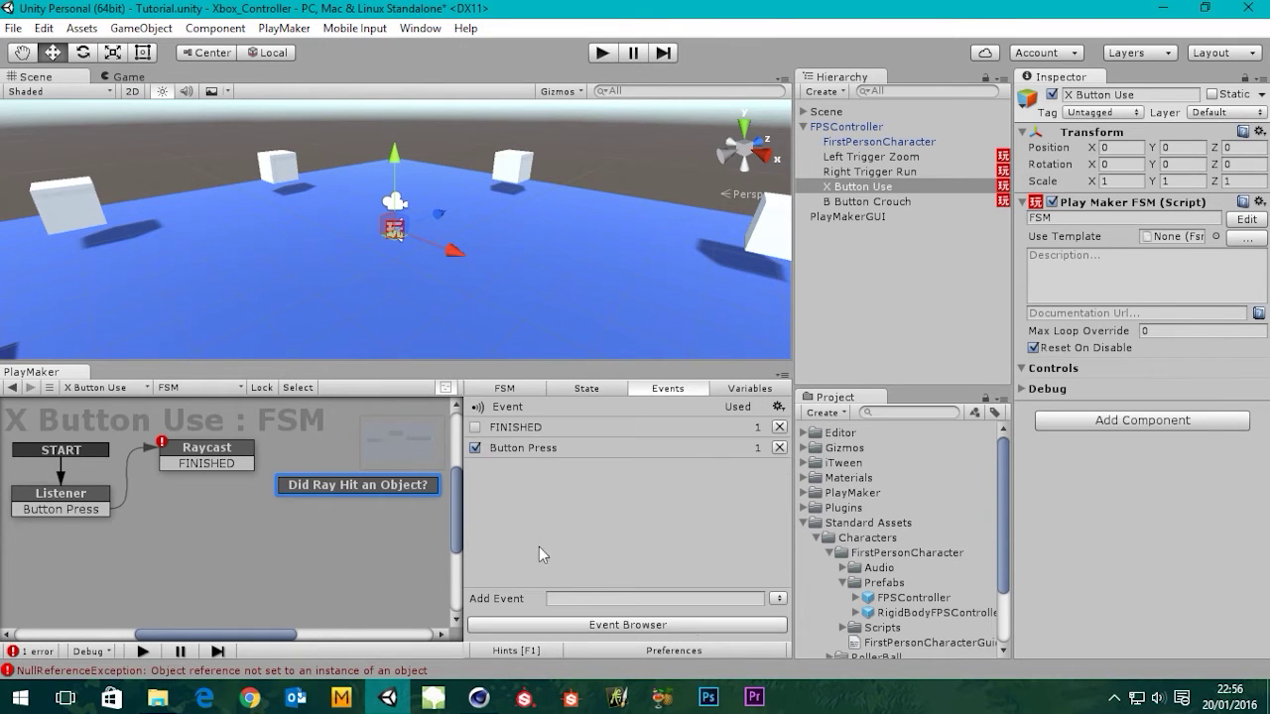
left_click(622, 598)
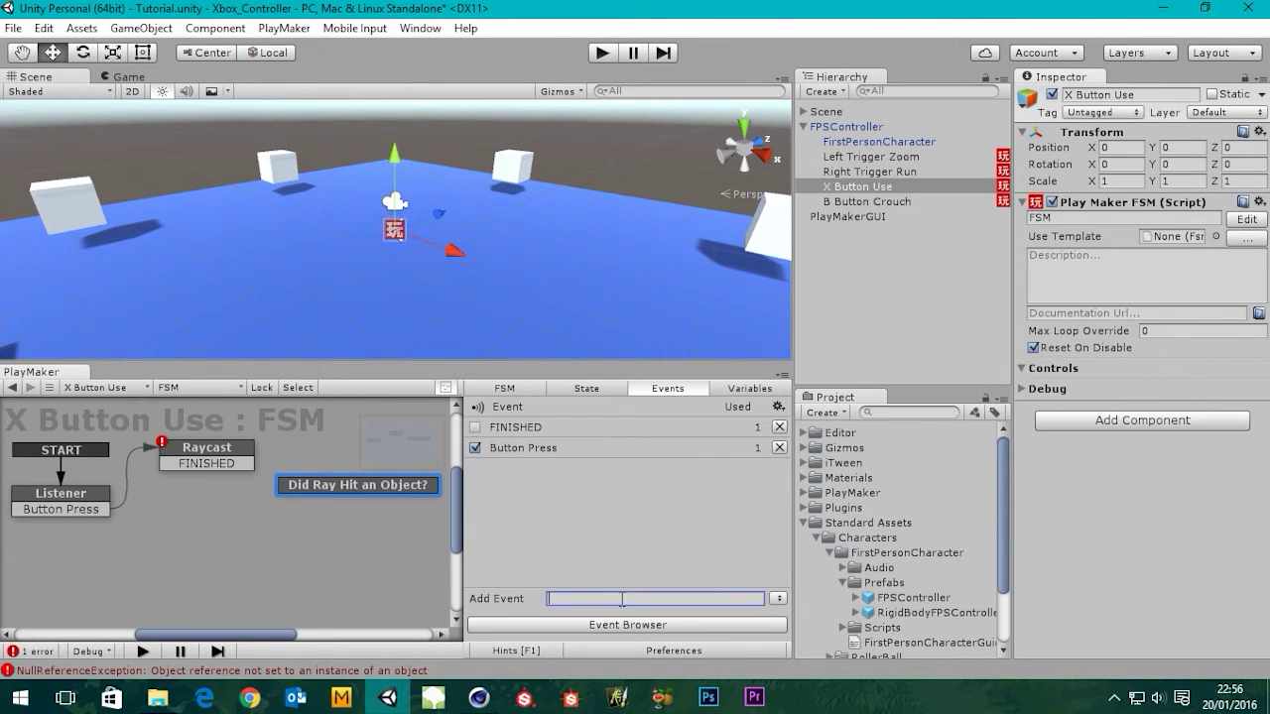
type("Yes!")
key("Return")
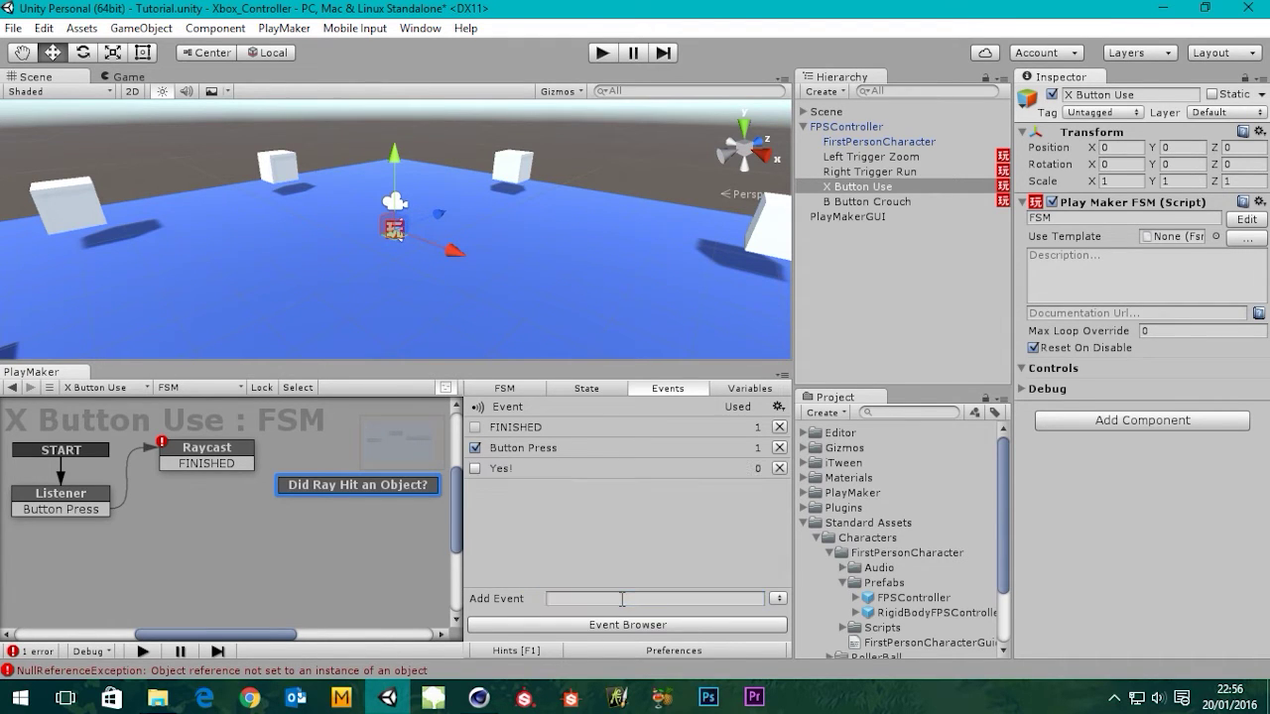
left_click(586, 599)
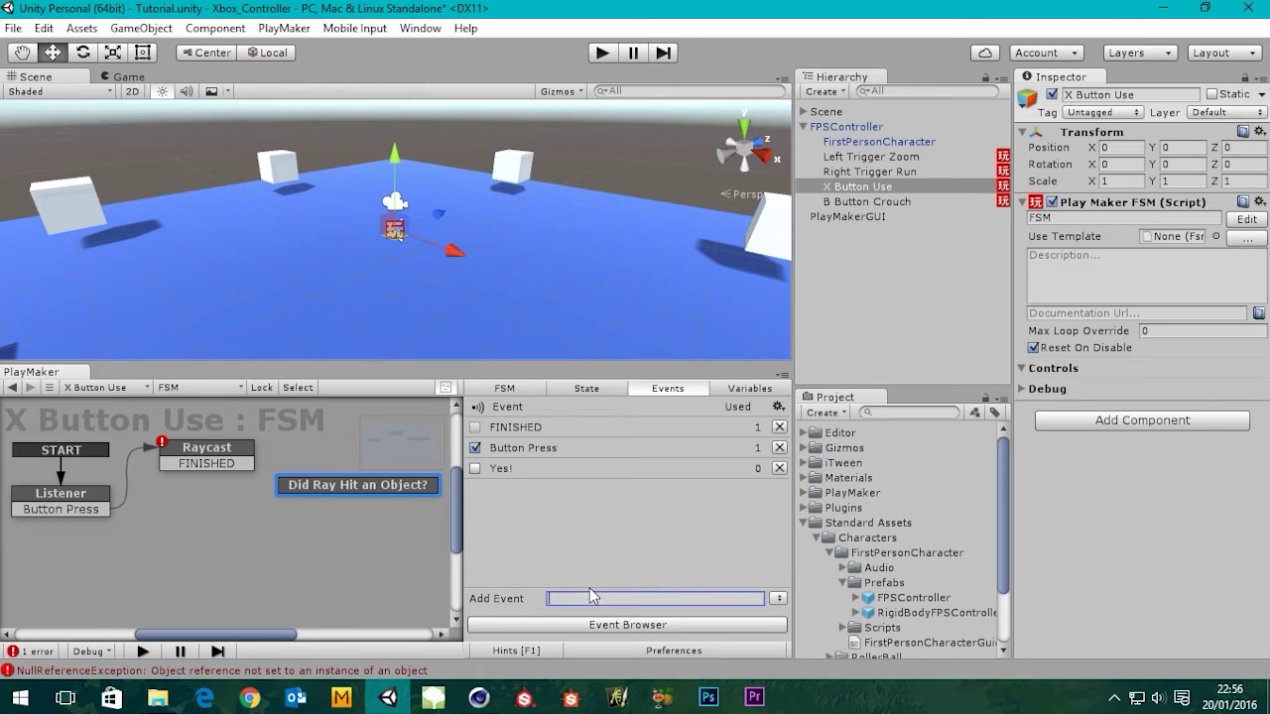
type("No!")
key("Return")
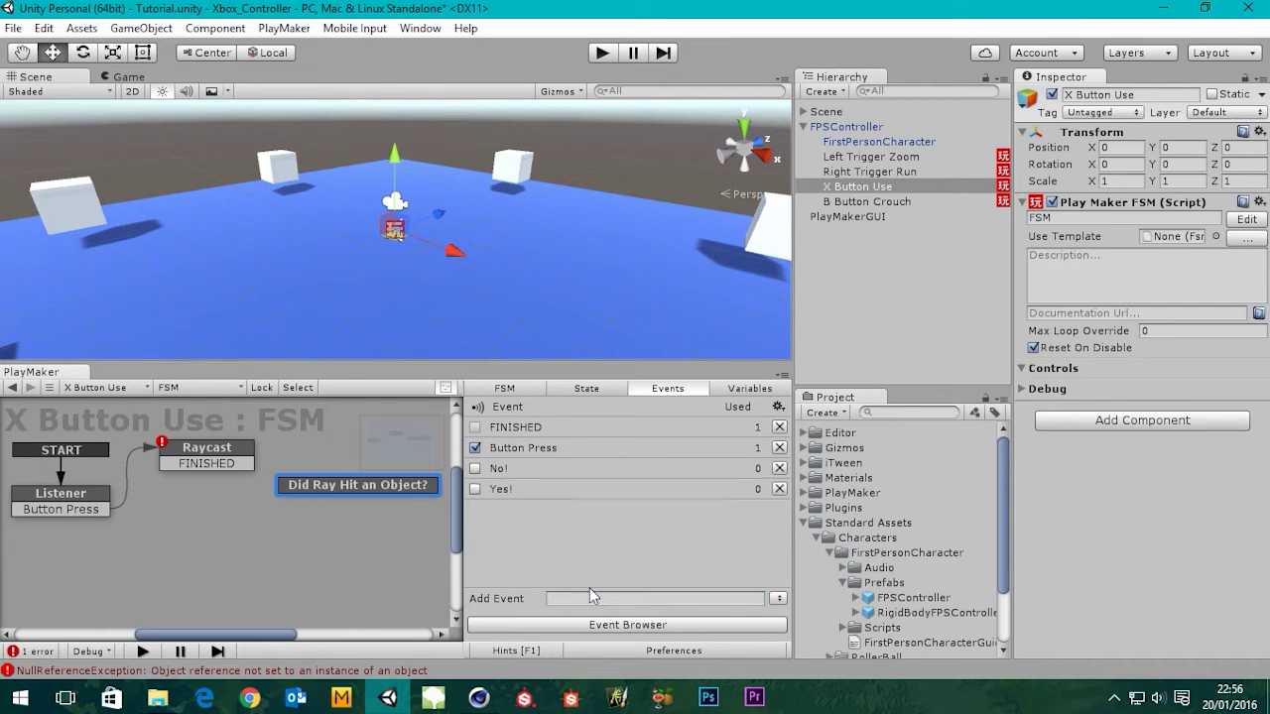
- Add "Yes!" and "No!" transitions to the "Did Ray Hit an Object?" state
left_click(344, 485)
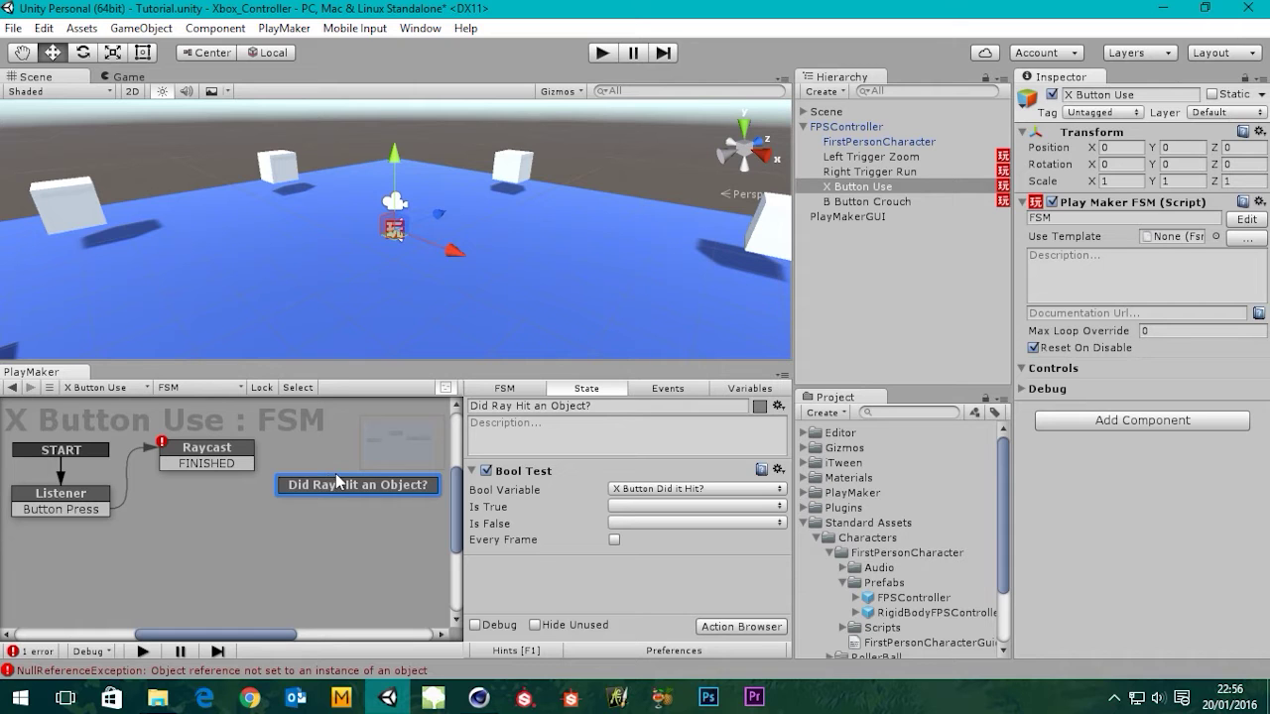
right_click(345, 485)
mouse_move(437, 492)
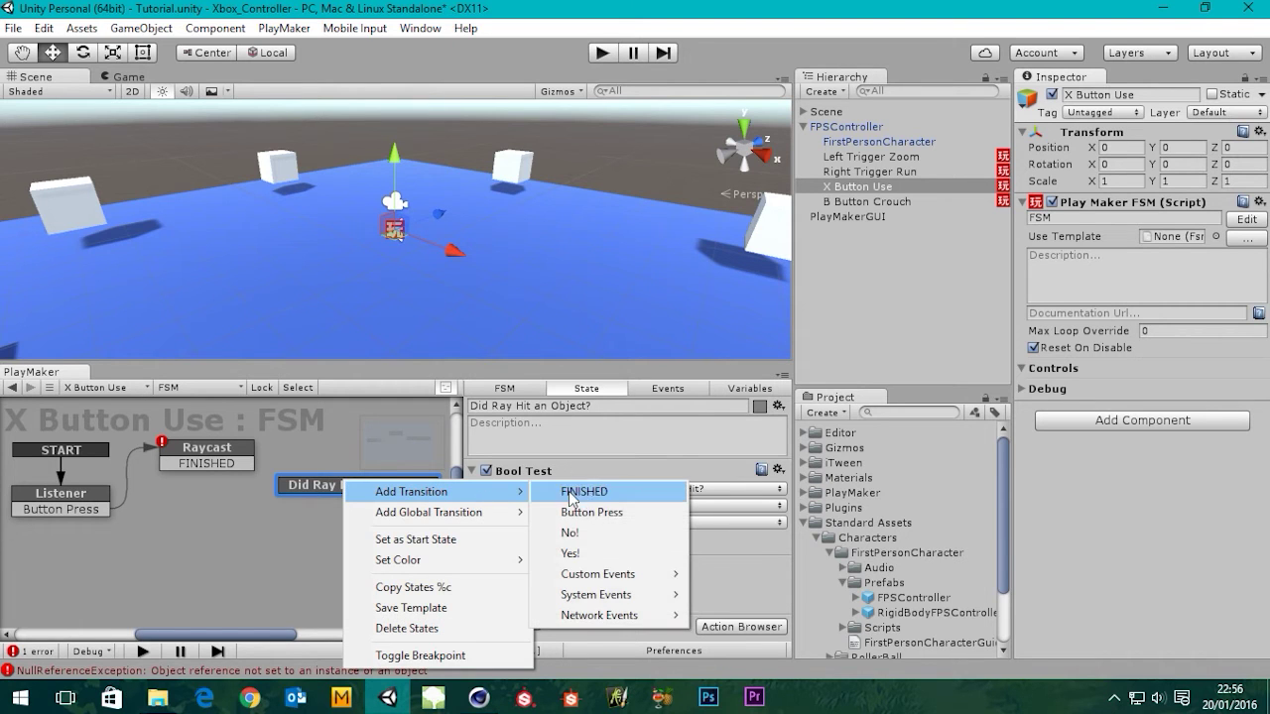
left_click(597, 554)
right_click(338, 483)
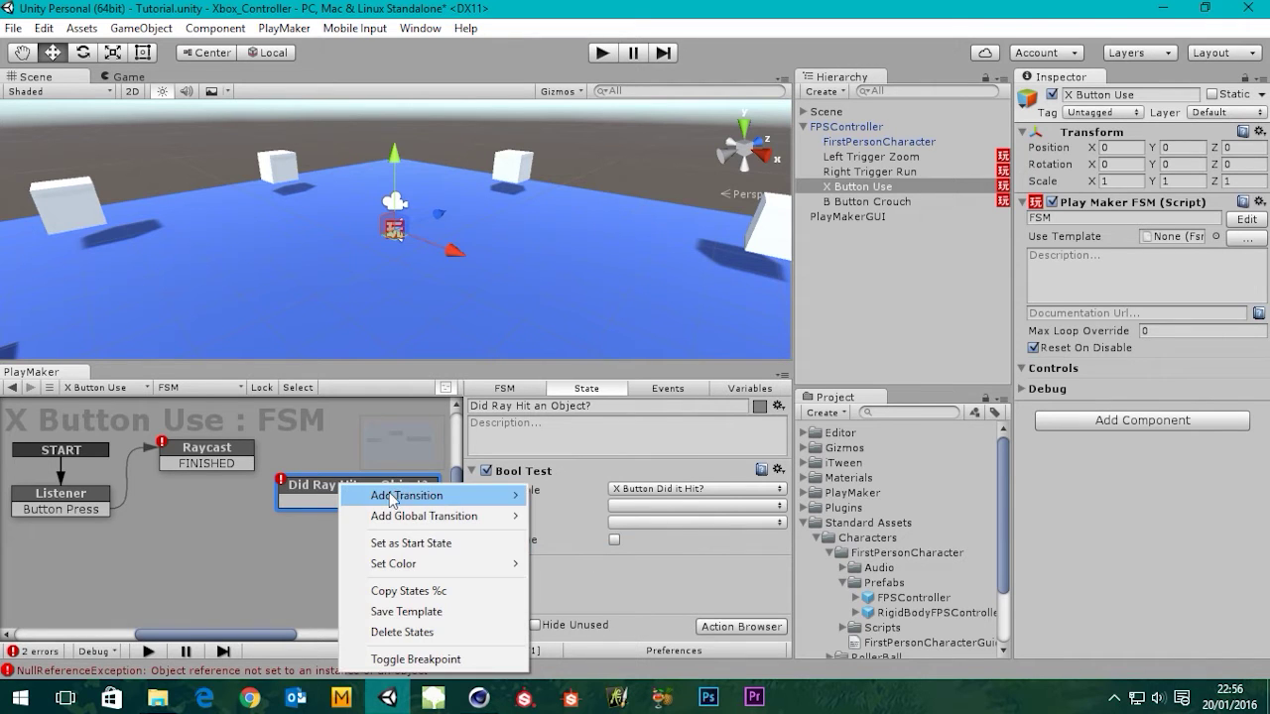
mouse_move(494, 504)
left_click(575, 536)
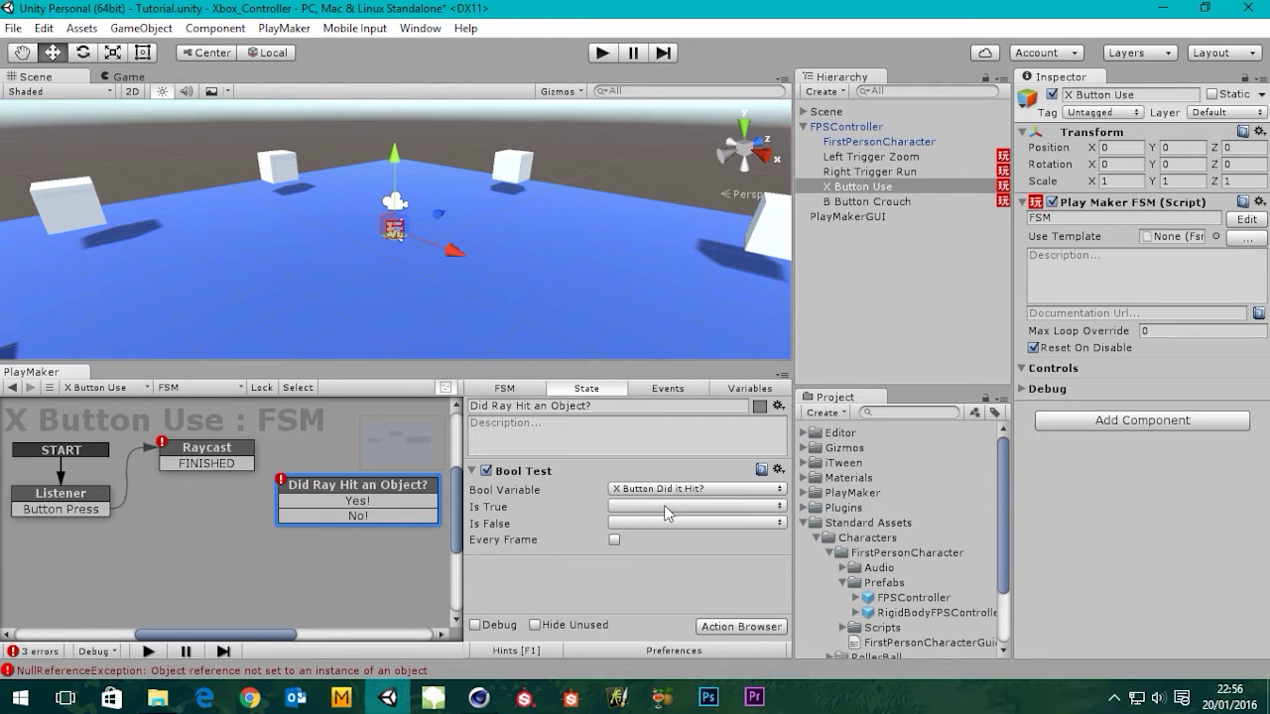
- Set the Bool Test to send "Yes!" when the variable is true and "No!" when it is false
left_click(633, 503)
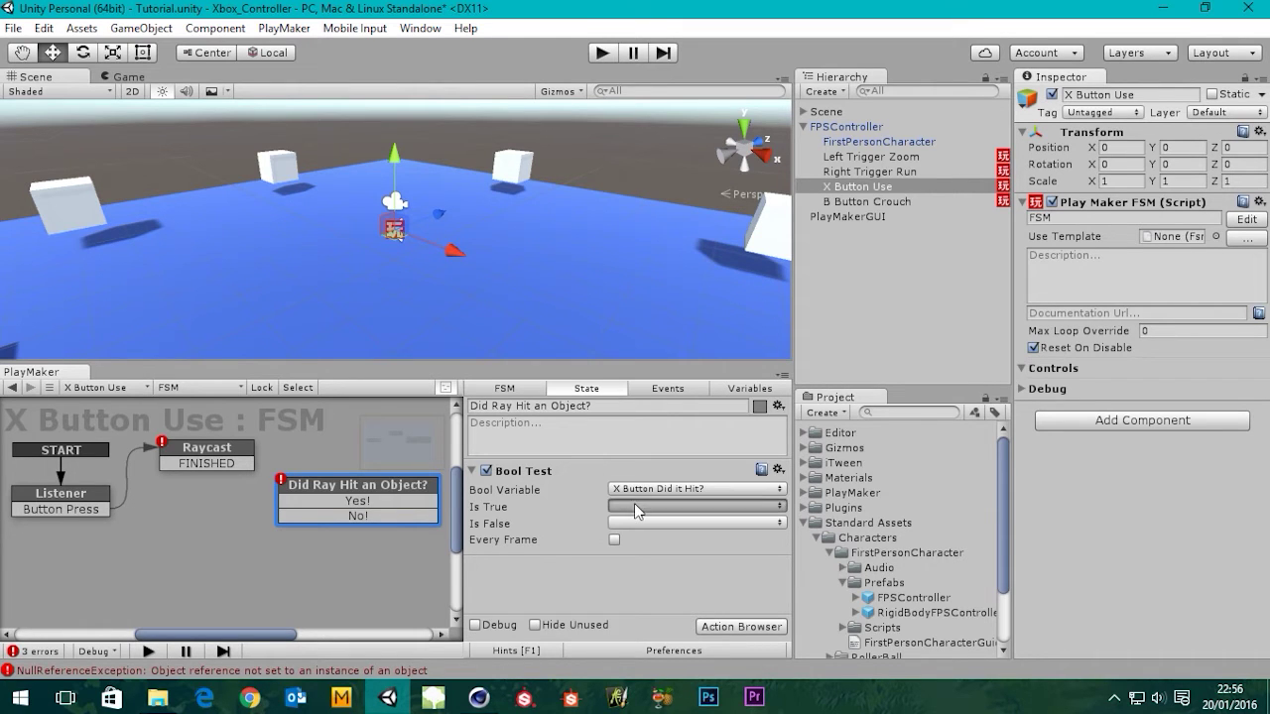
left_click(647, 406)
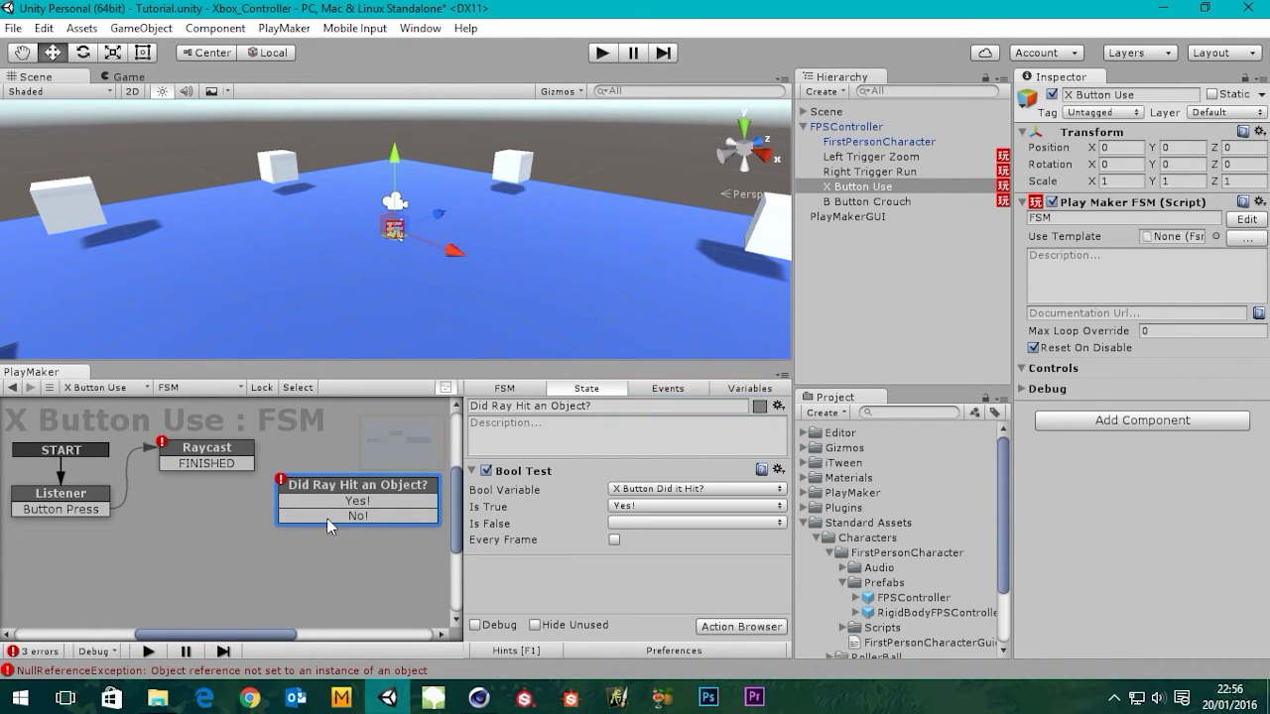
left_click(674, 522)
left_click(646, 405)
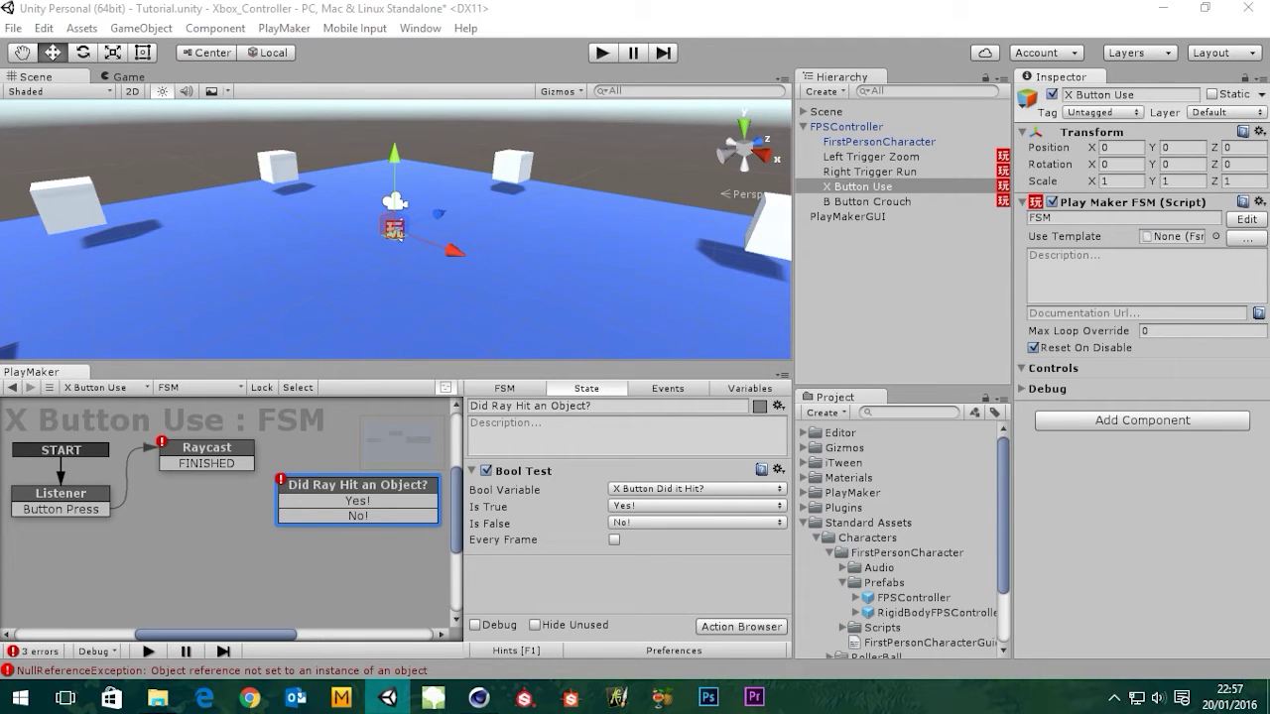
- Review the Listener's Get Button Down settings and the Raycast action's source, distance and stored hit results
middle_click_drag(280, 543, 288, 545)
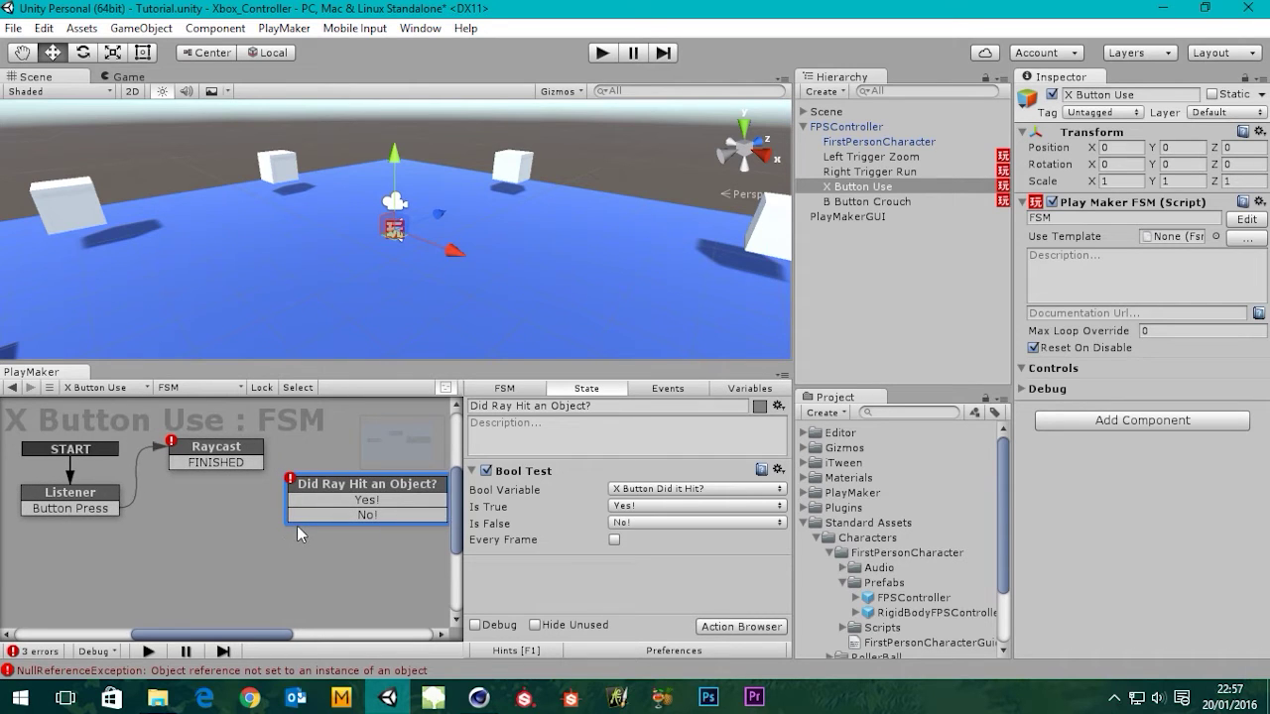
left_click(117, 495)
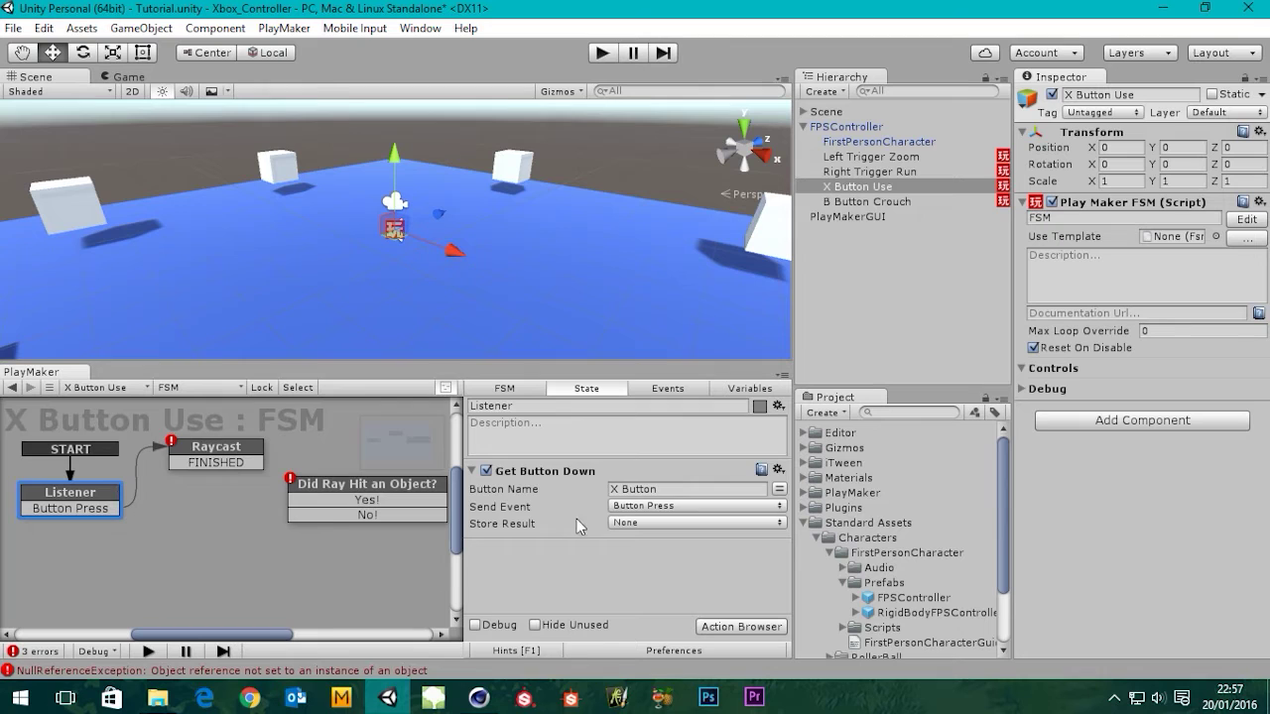
left_click(214, 454)
left_click(73, 500)
left_click(193, 451)
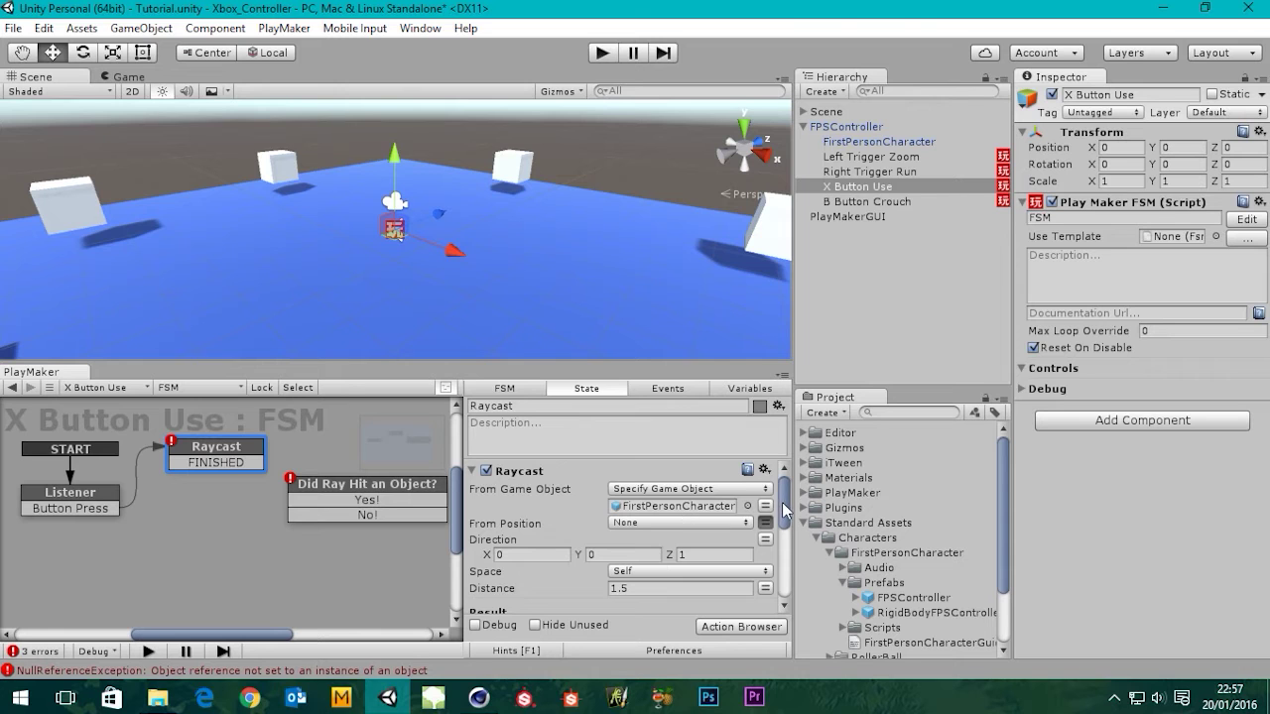
left_click_drag(783, 508, 776, 546)
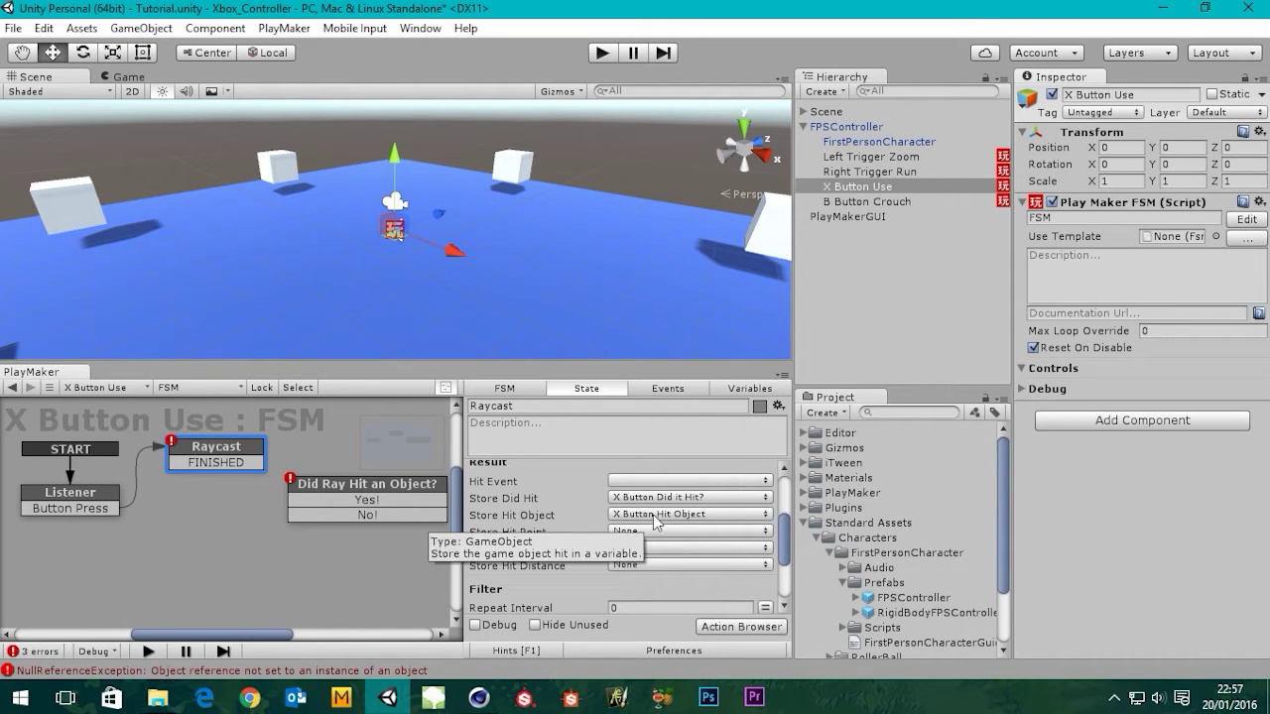
mouse_move(786, 541)
left_mouse_down()
mouse_move(783, 557)
mouse_move(783, 527)
mouse_move(769, 581)
mouse_move(761, 542)
left_mouse_up()
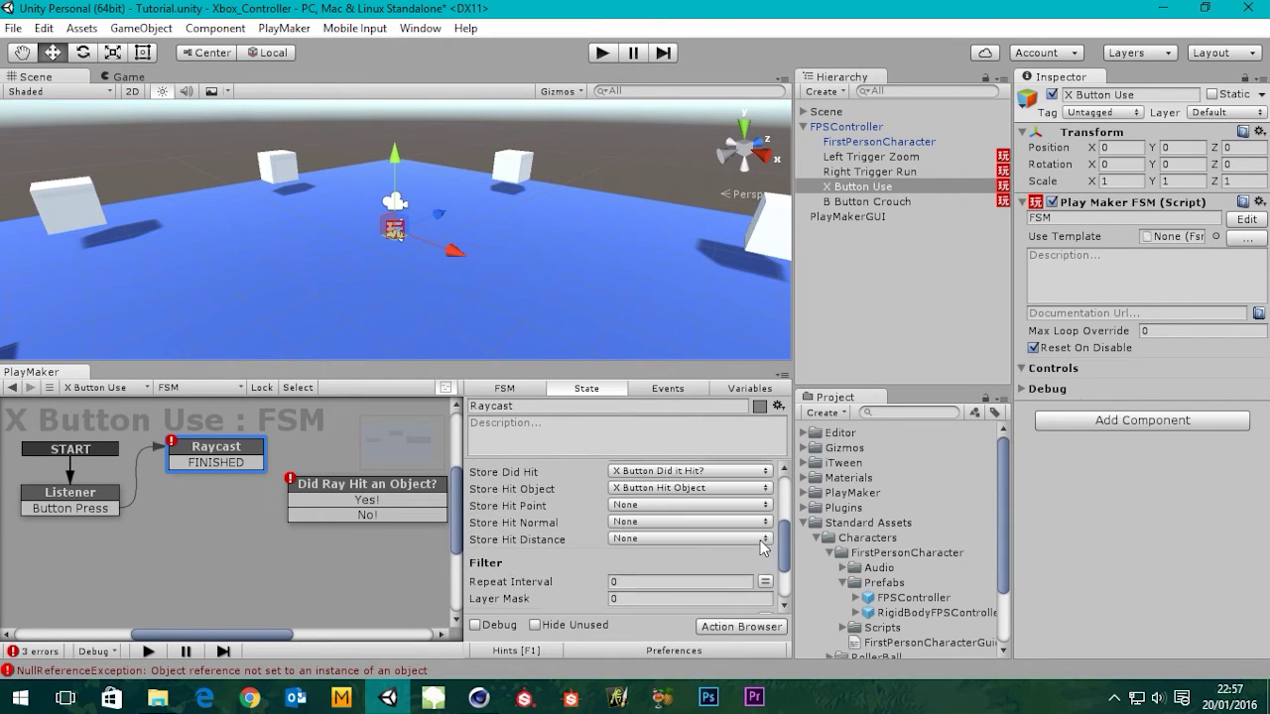
- Link Raycast's FINISHED transition to "Did Ray Hit an Object?" and that state's "No!" transition back to the Listener
left_click_drag(259, 465, 296, 485)
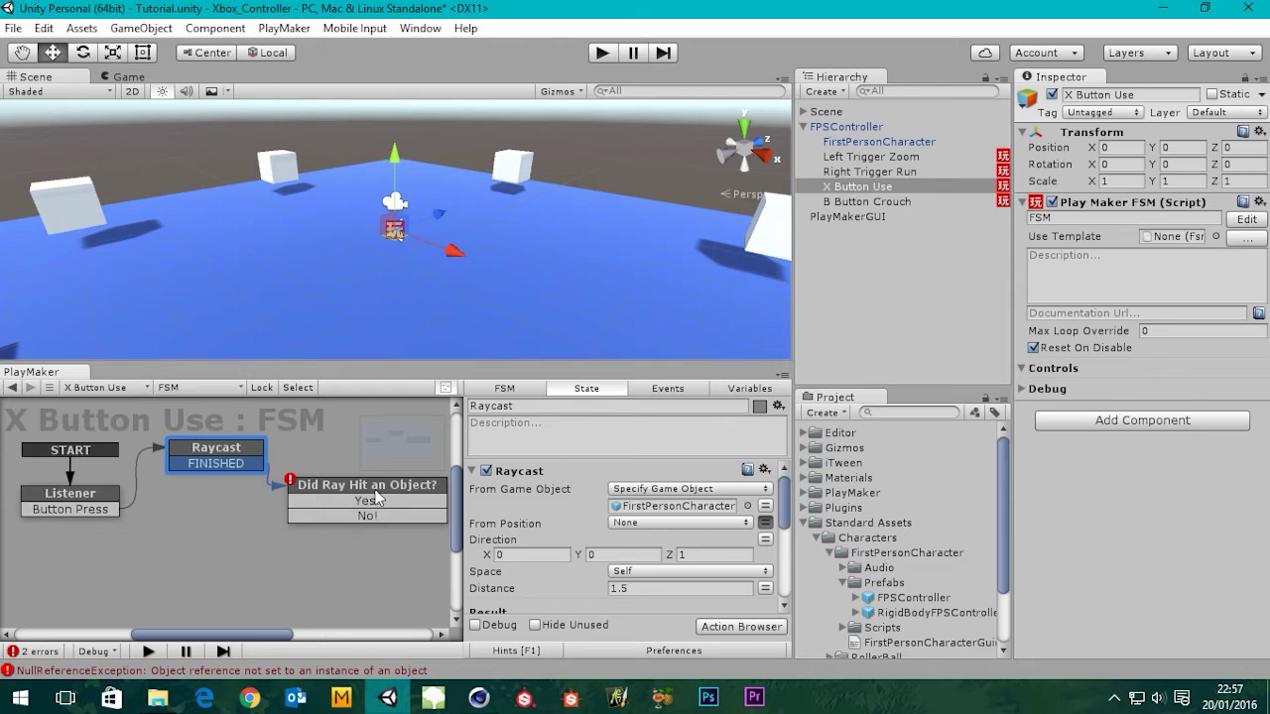
left_click_drag(375, 492, 381, 494)
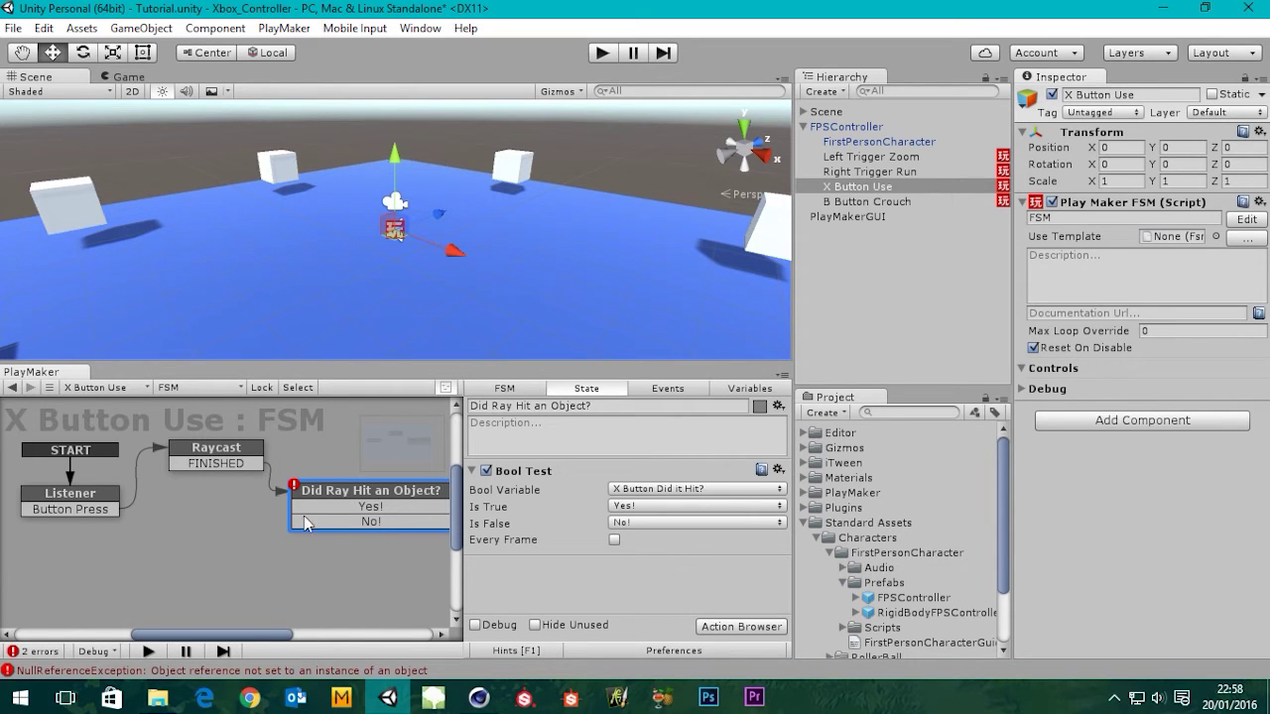
left_click_drag(295, 520, 114, 509)
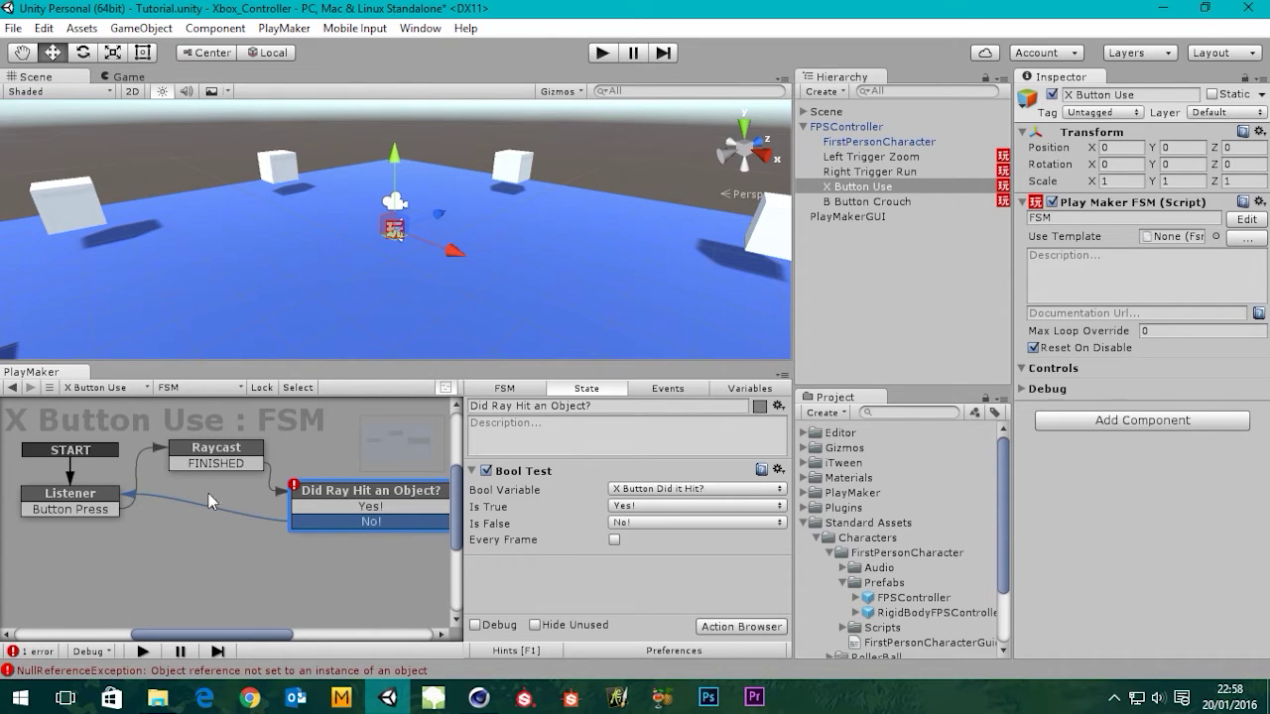
- Add a state named "Send Event to Hit Object" and place it below the existing states, between the Listener and the hit test
left_click(304, 504)
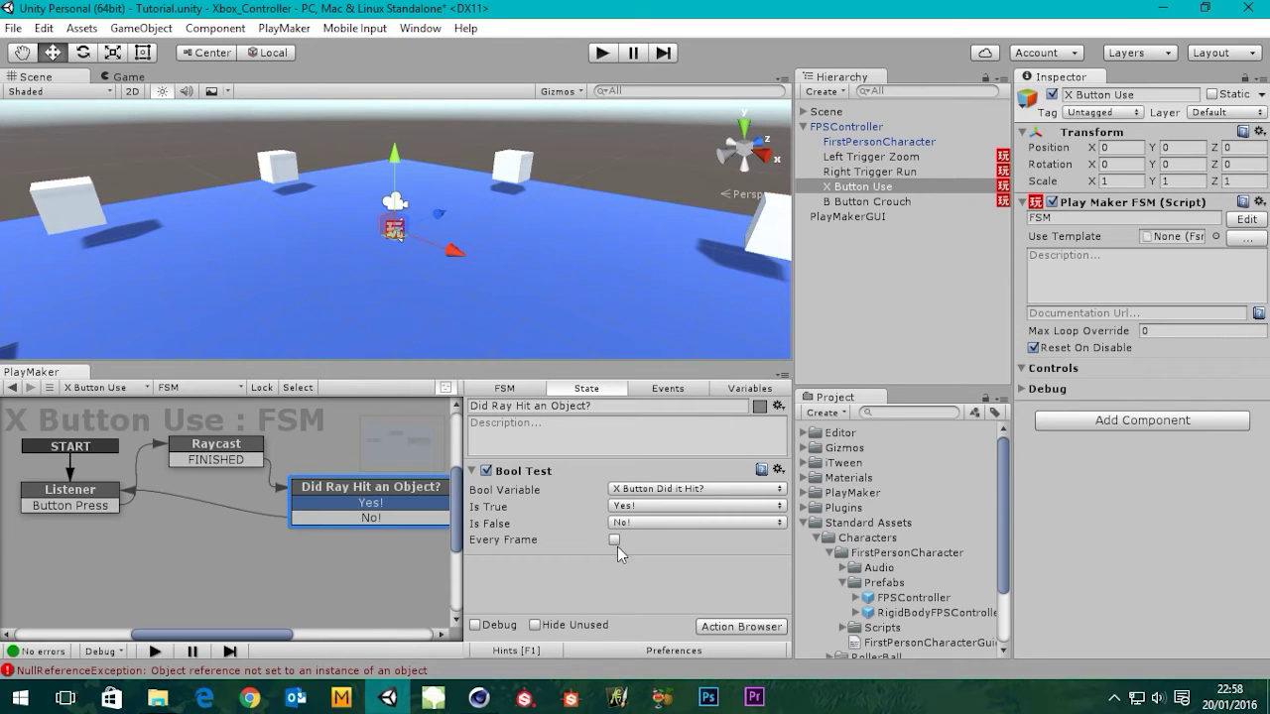
right_click(211, 540)
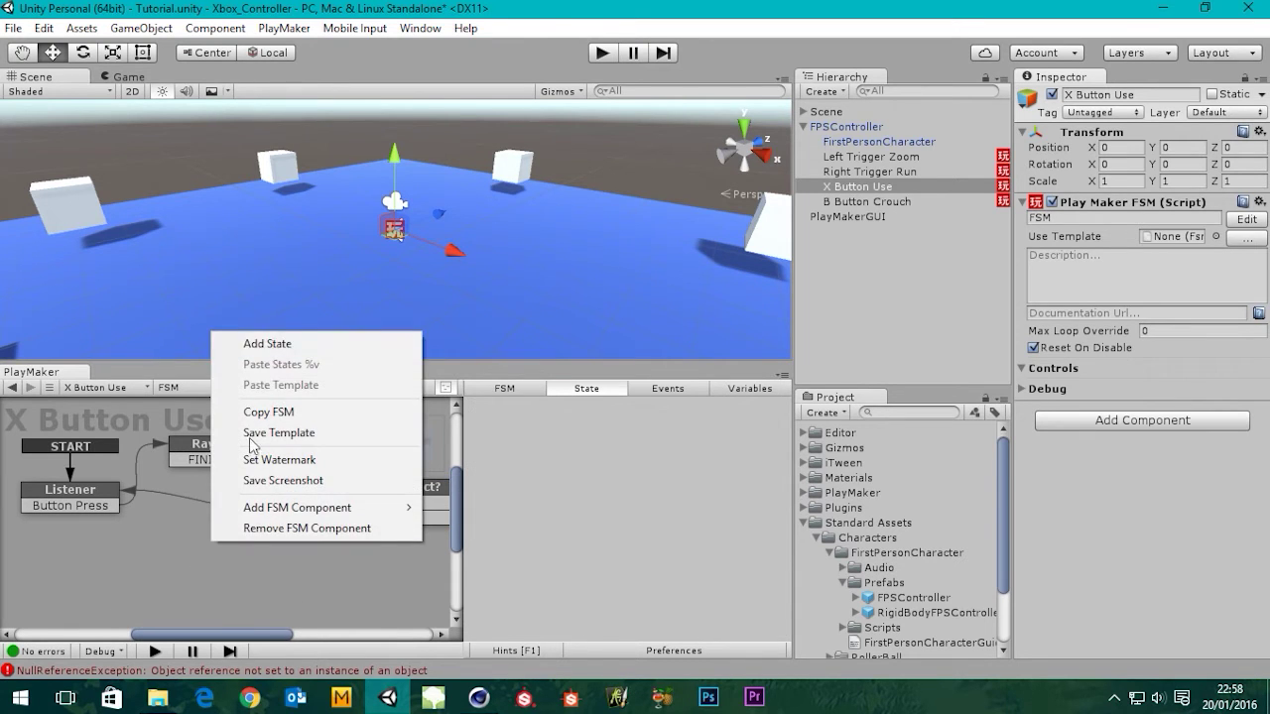
left_click(268, 343)
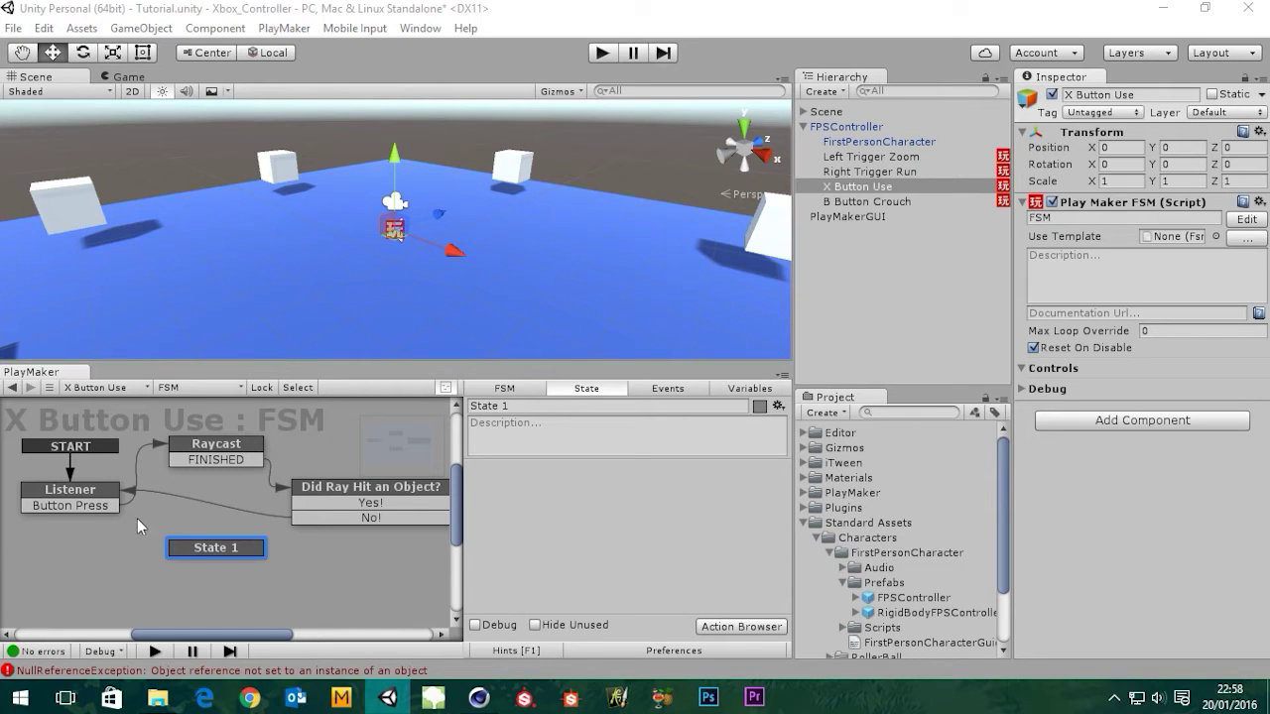
left_click_drag(234, 546, 226, 546)
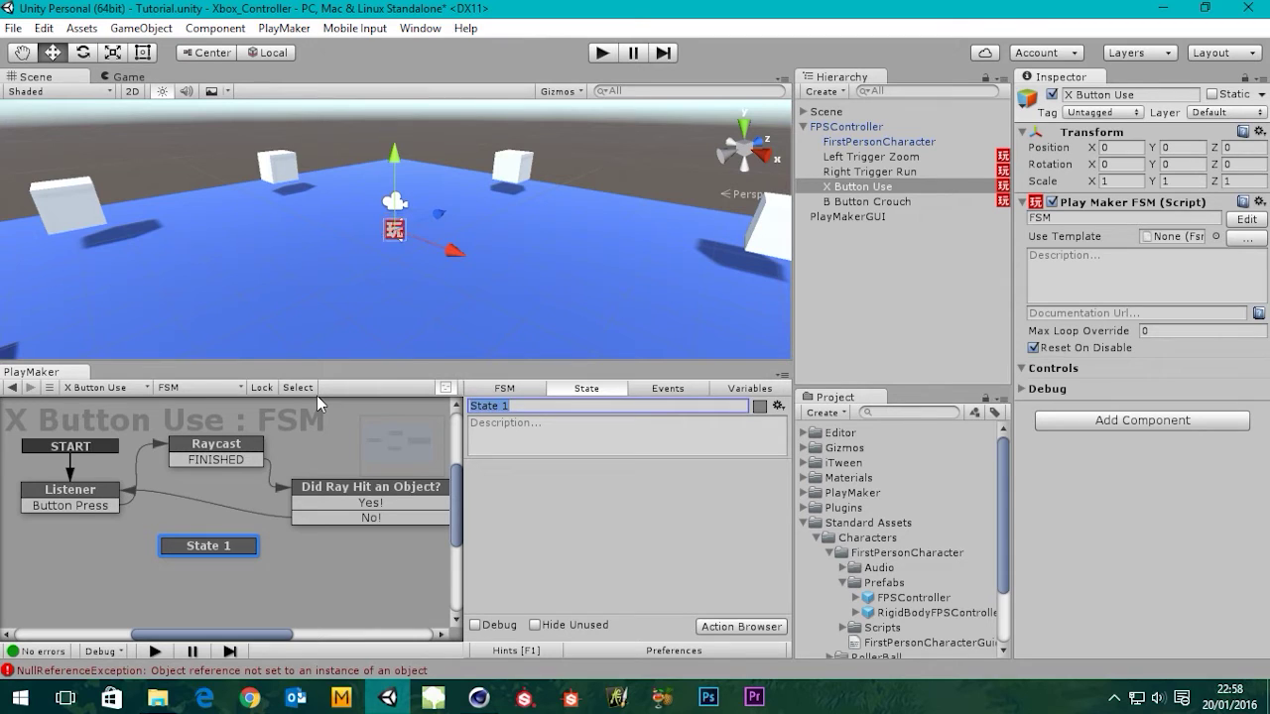
type("Send ")
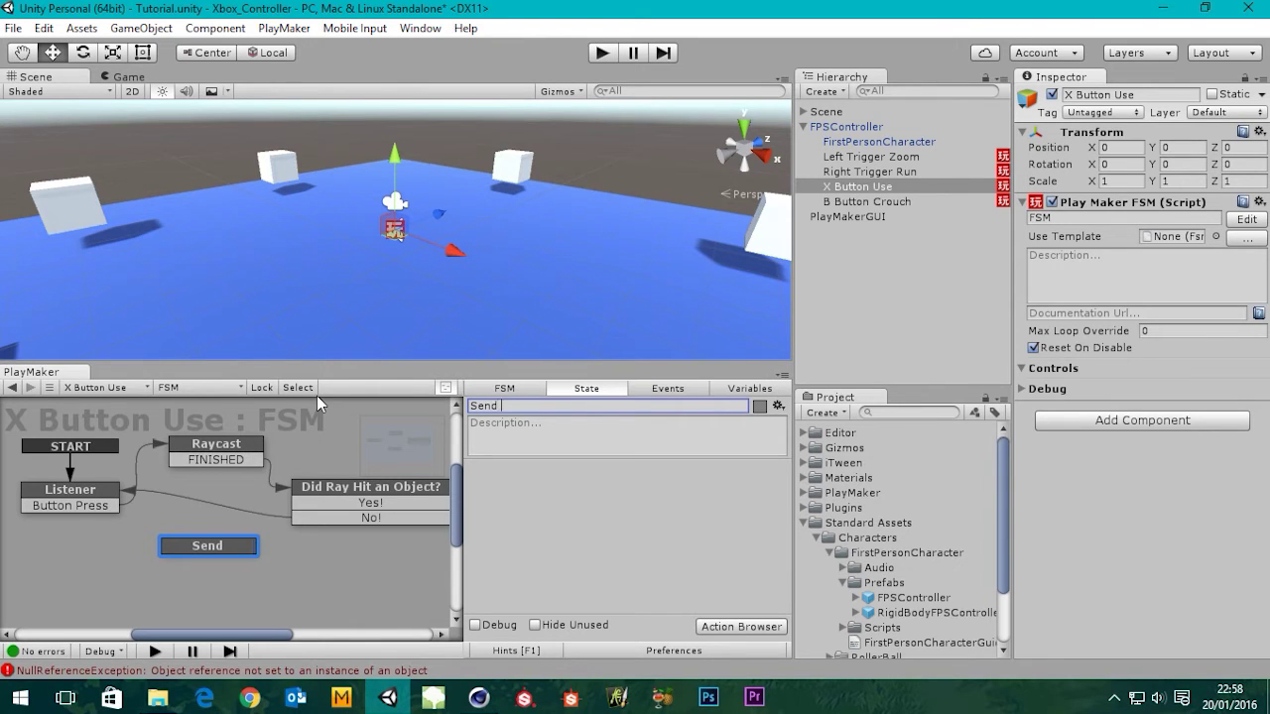
type("Event to ")
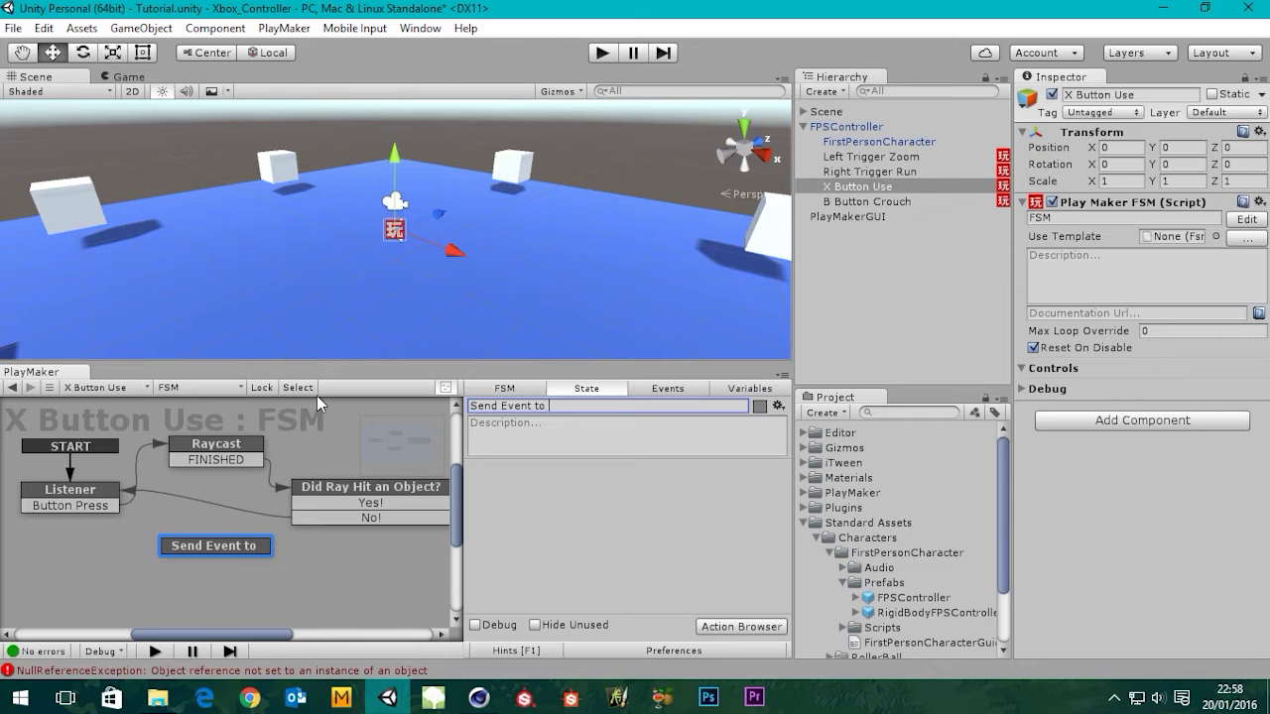
type("Hit O")
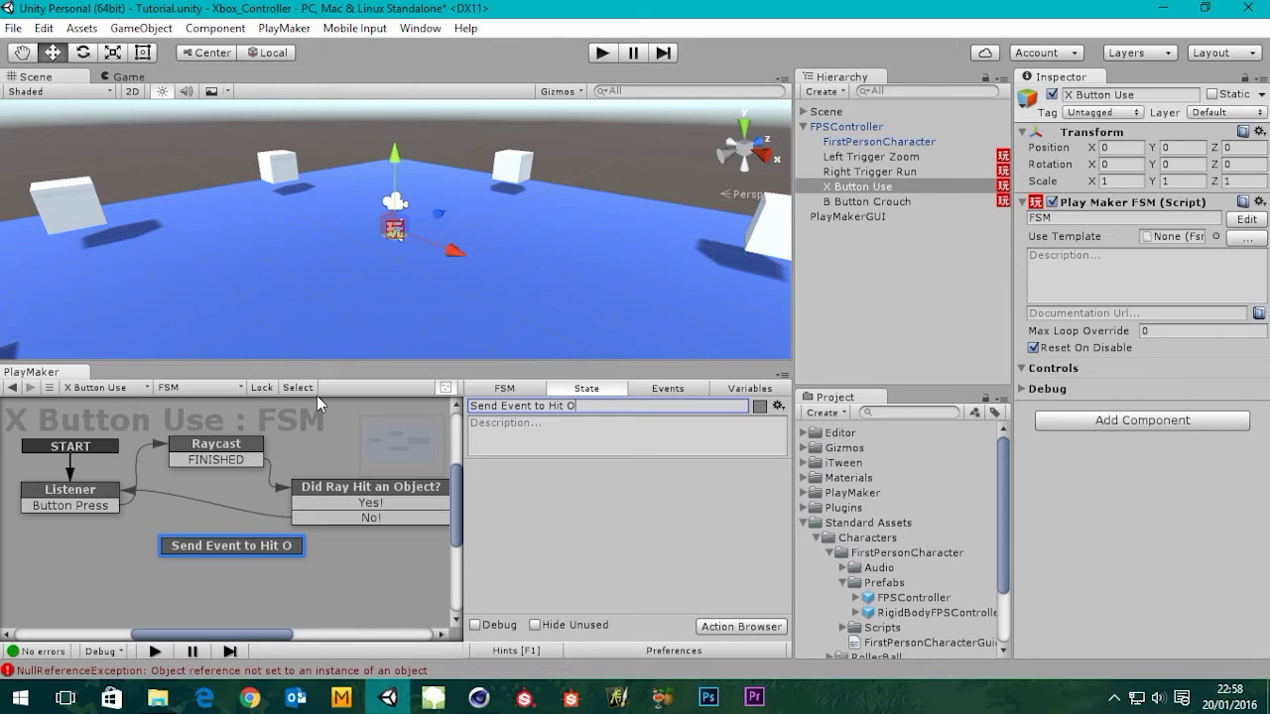
type("bject")
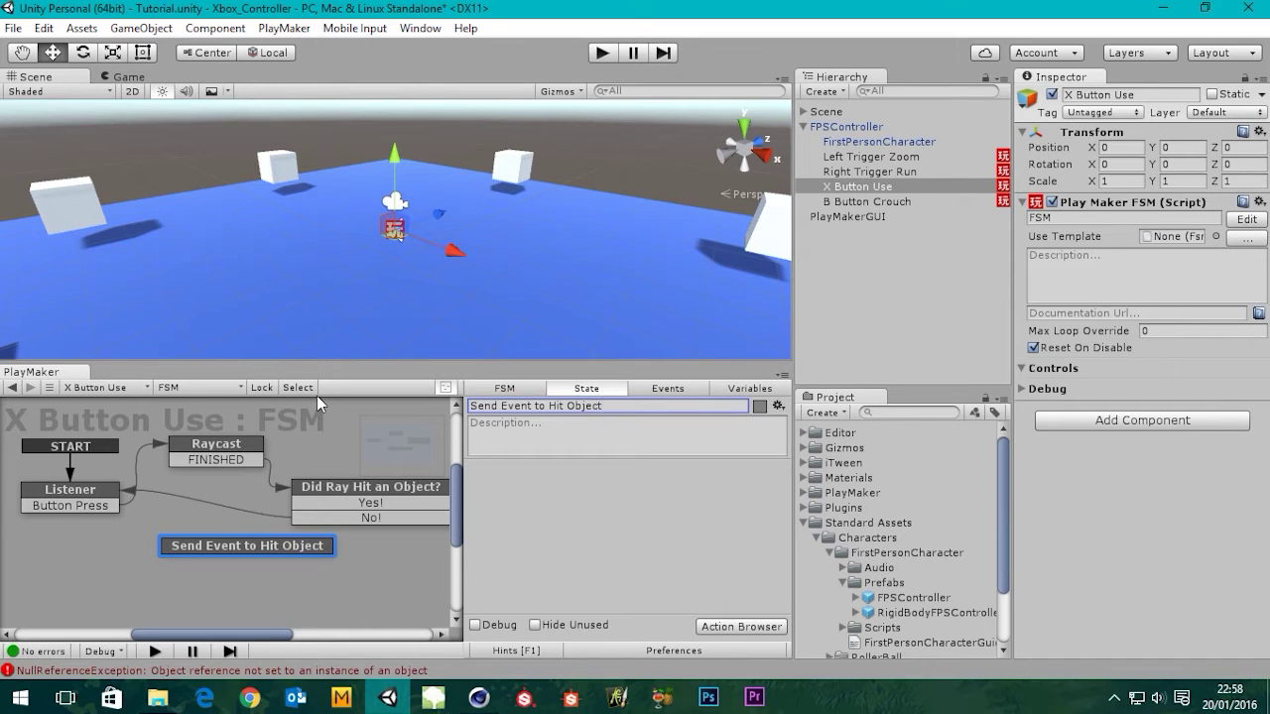
left_click_drag(267, 562, 224, 565)
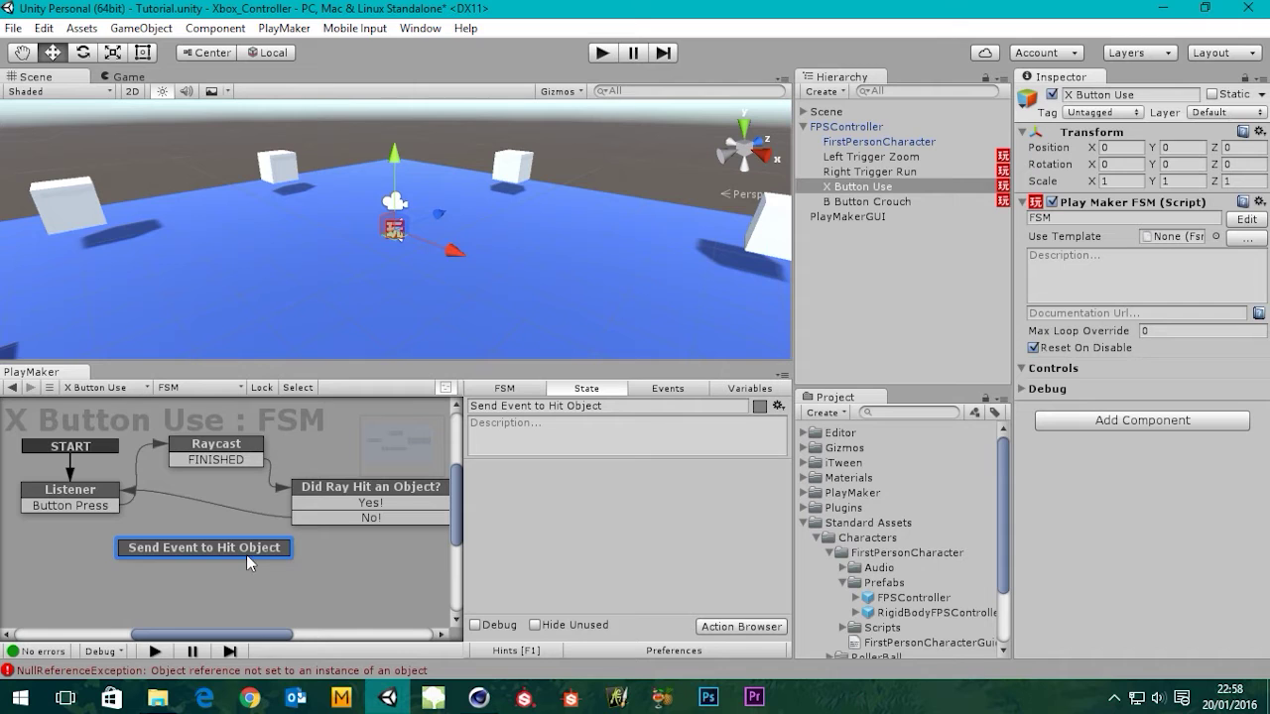
- Add a Send Event action to the "Send Event to Hit Object" state and close the action browser
left_click_drag(247, 552, 252, 560)
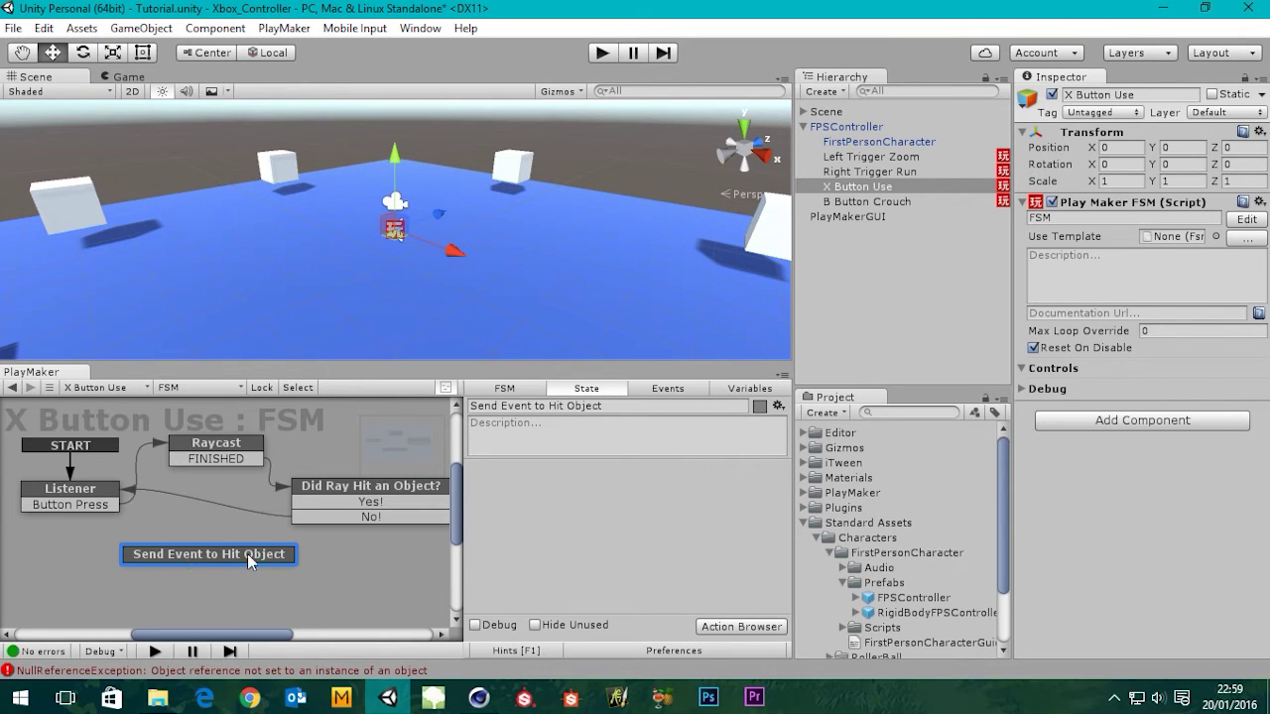
left_click(771, 631)
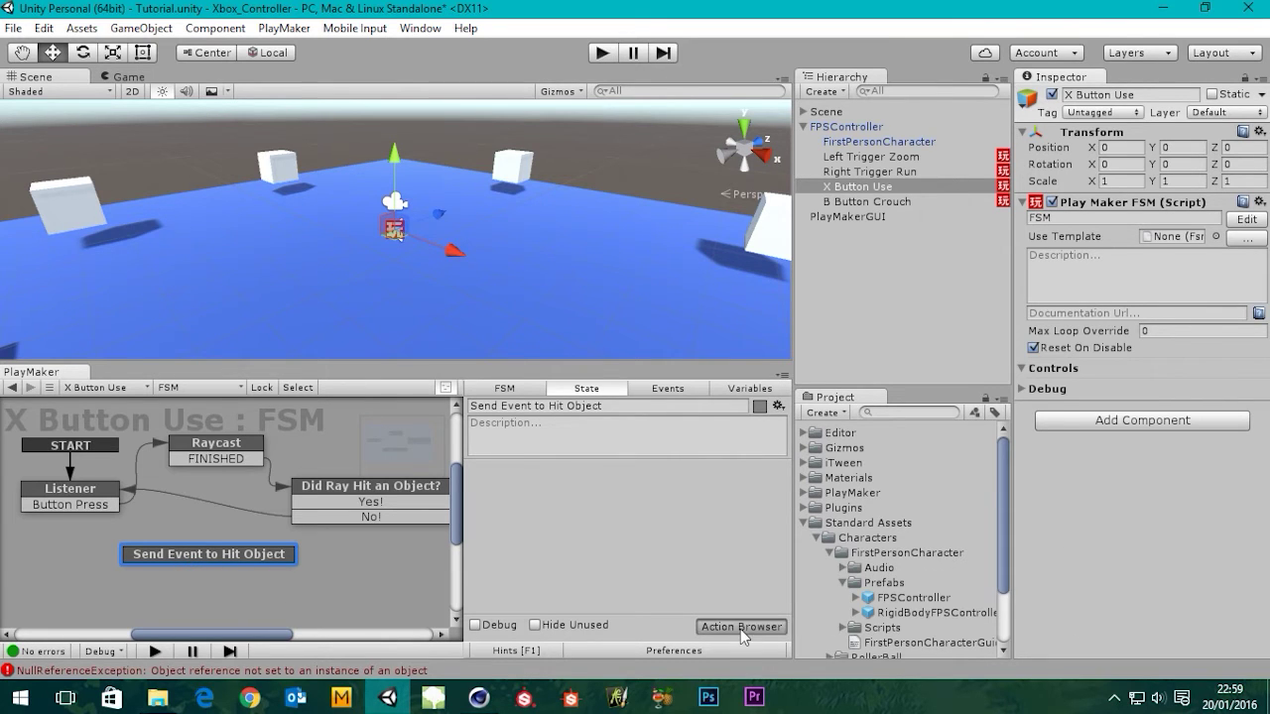
left_click(270, 84)
key("BackSpace")
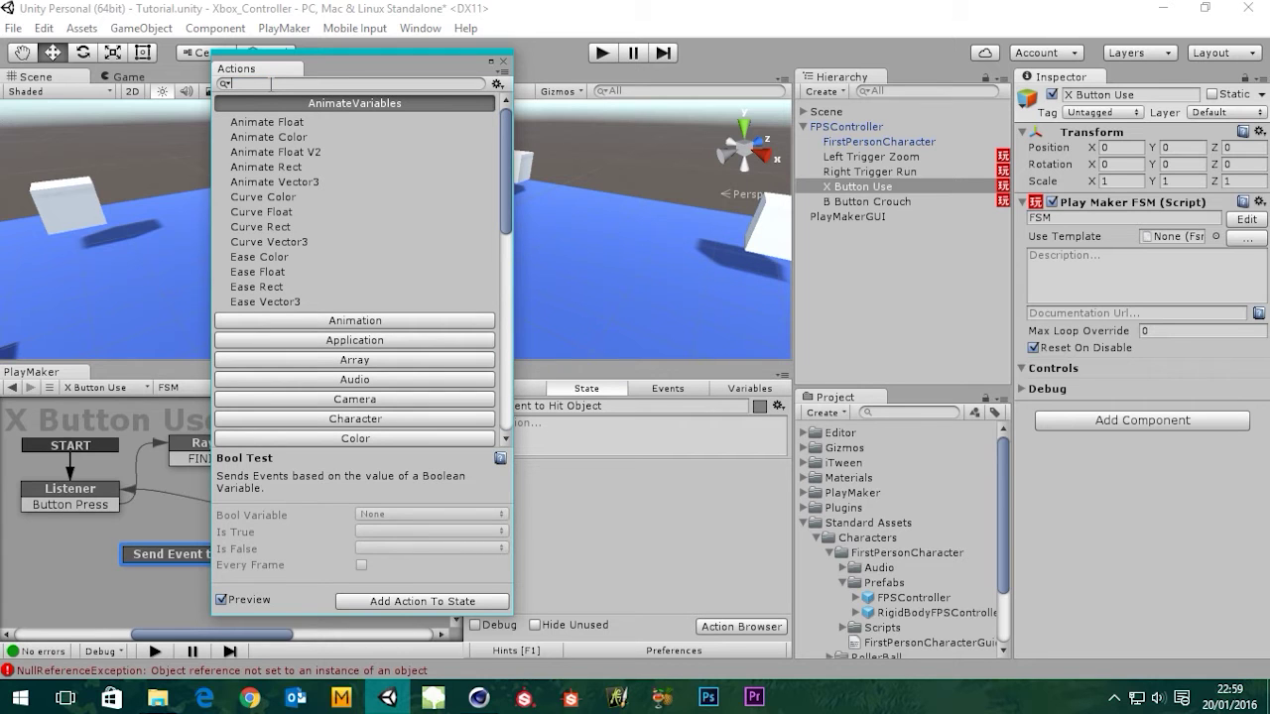
type("Send")
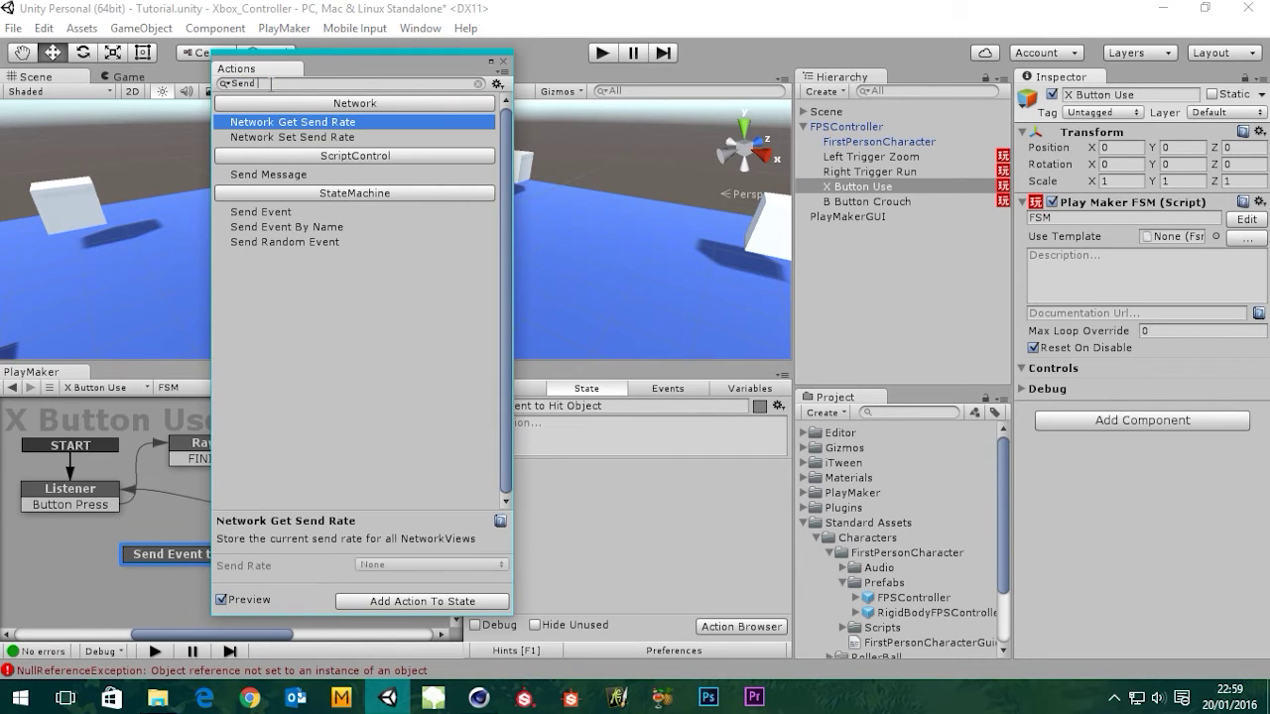
type(" Ev")
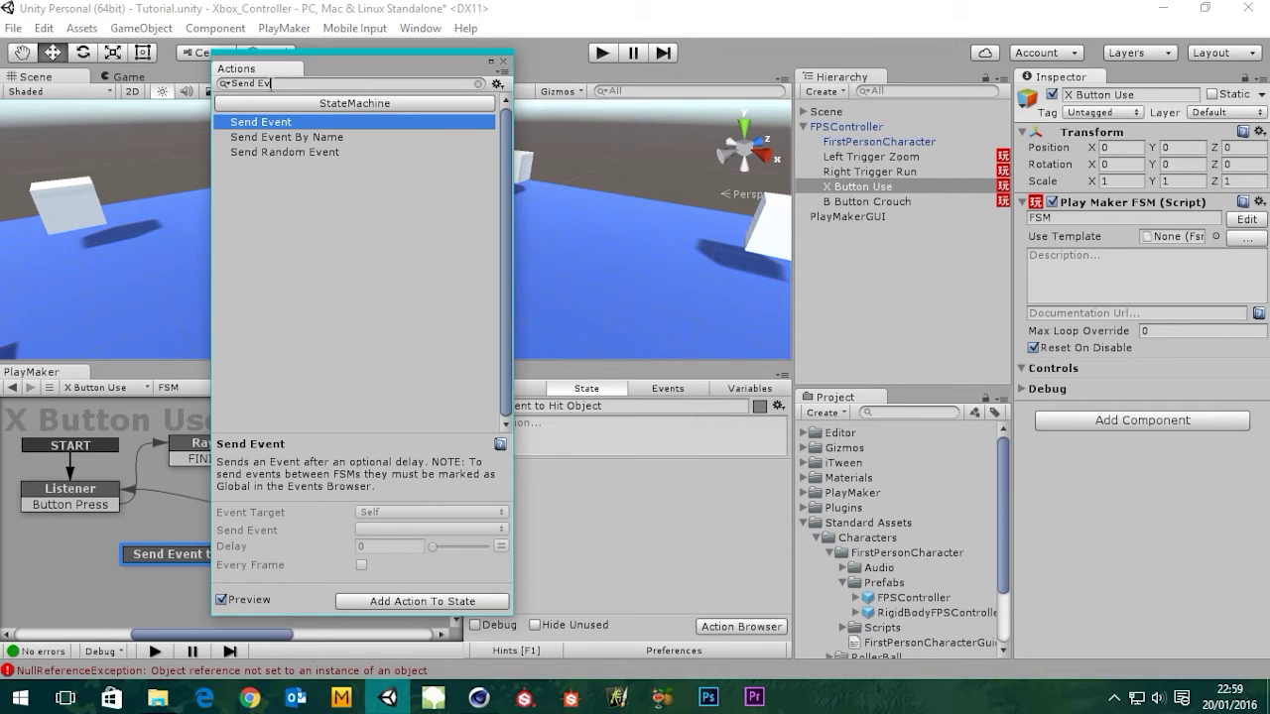
double_click(282, 125)
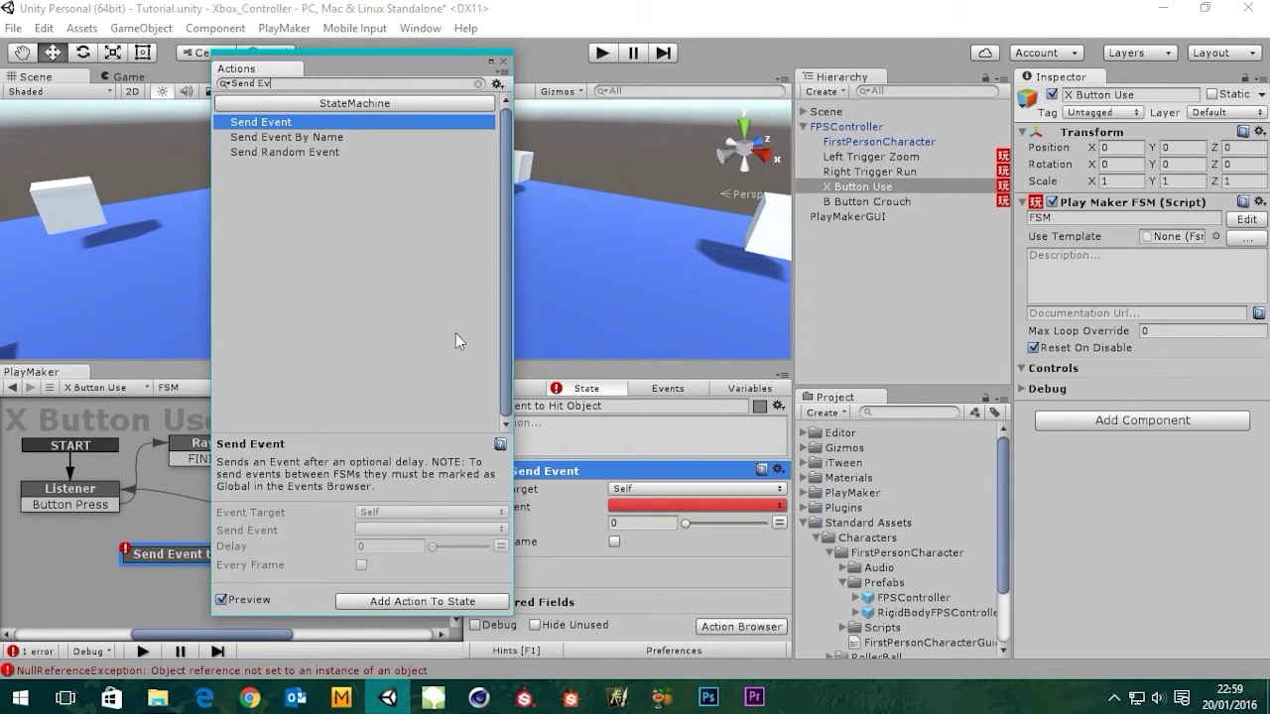
left_click(505, 64)
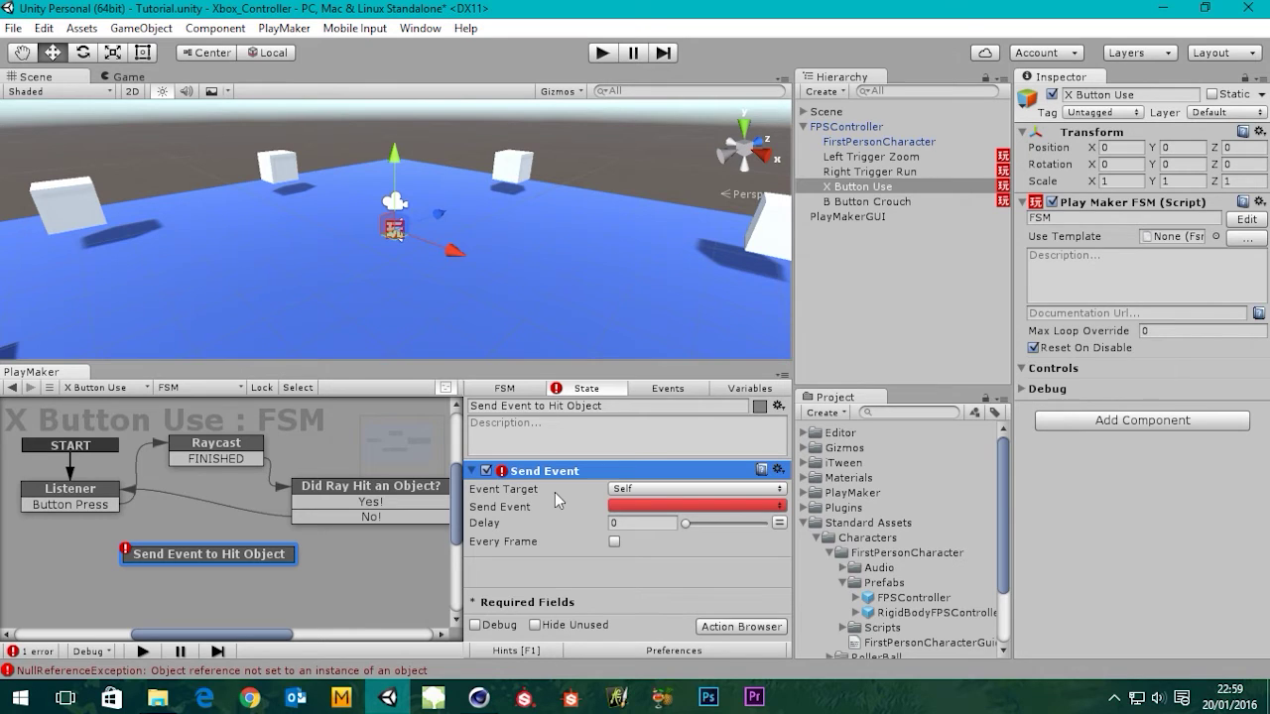
- Set the Send Event action's event target to Game Object and its GameObject option to Specify Game Object
left_click(630, 491)
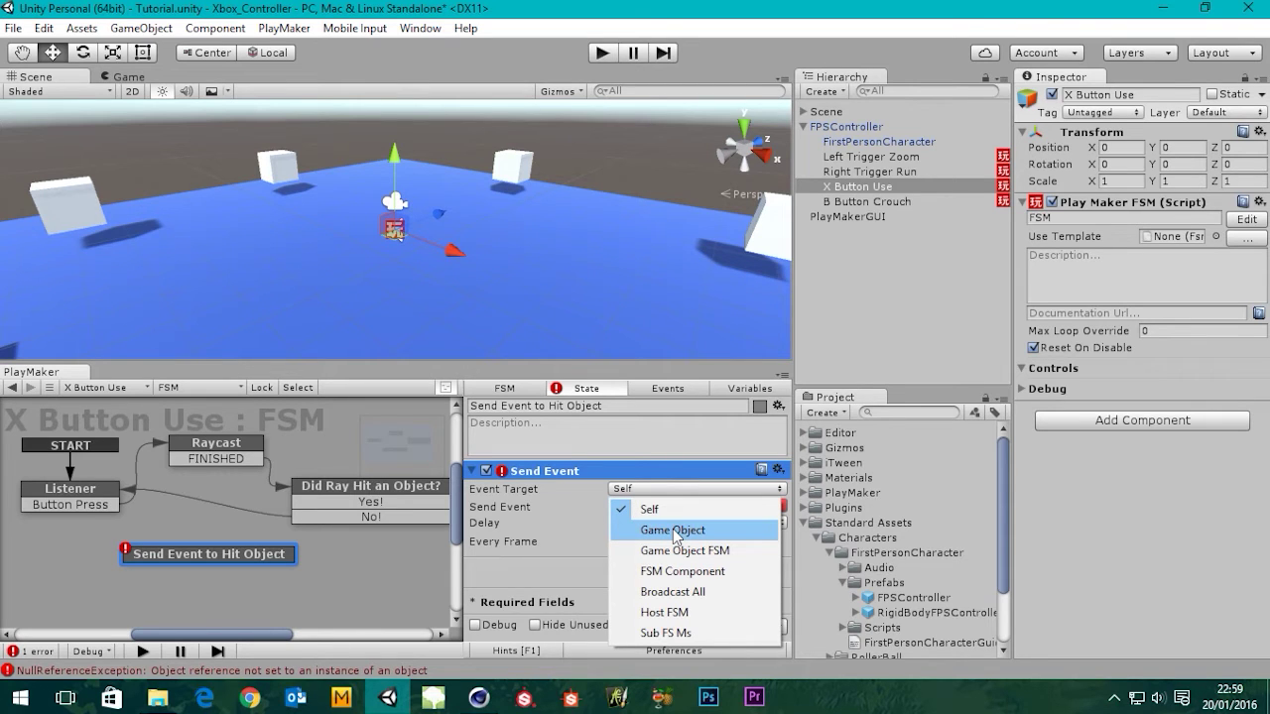
left_click(673, 529)
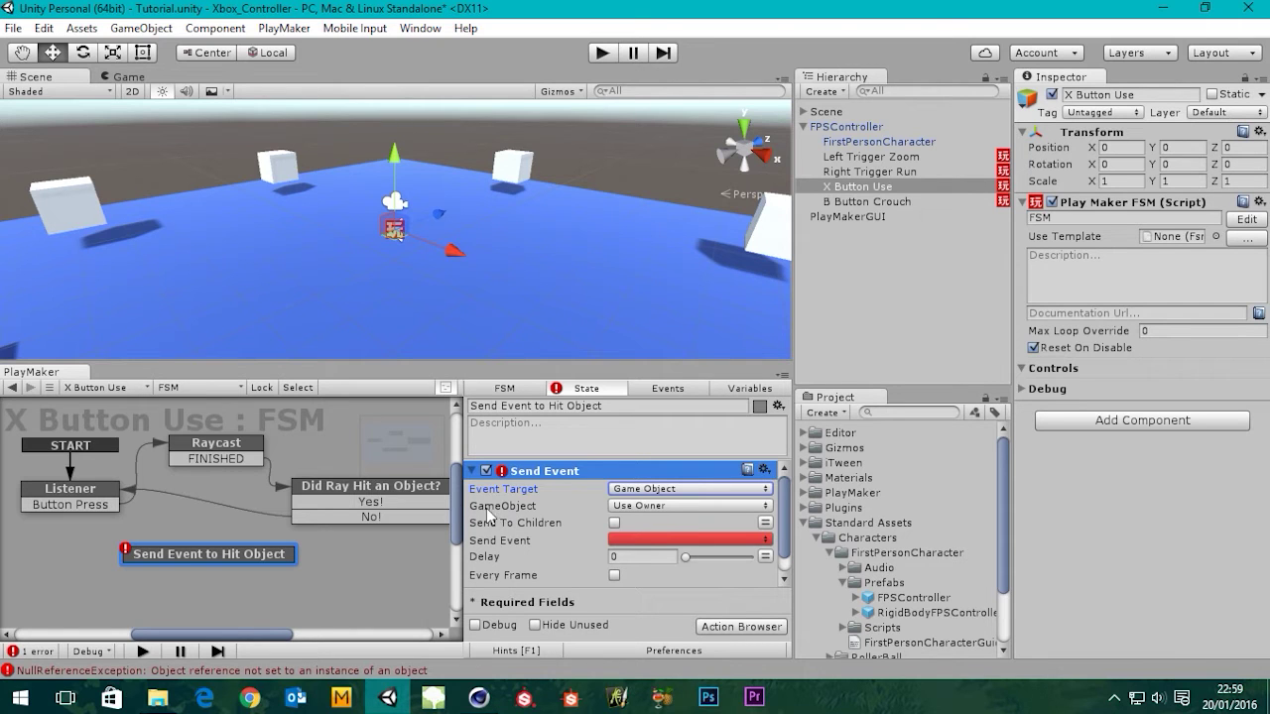
left_click(656, 505)
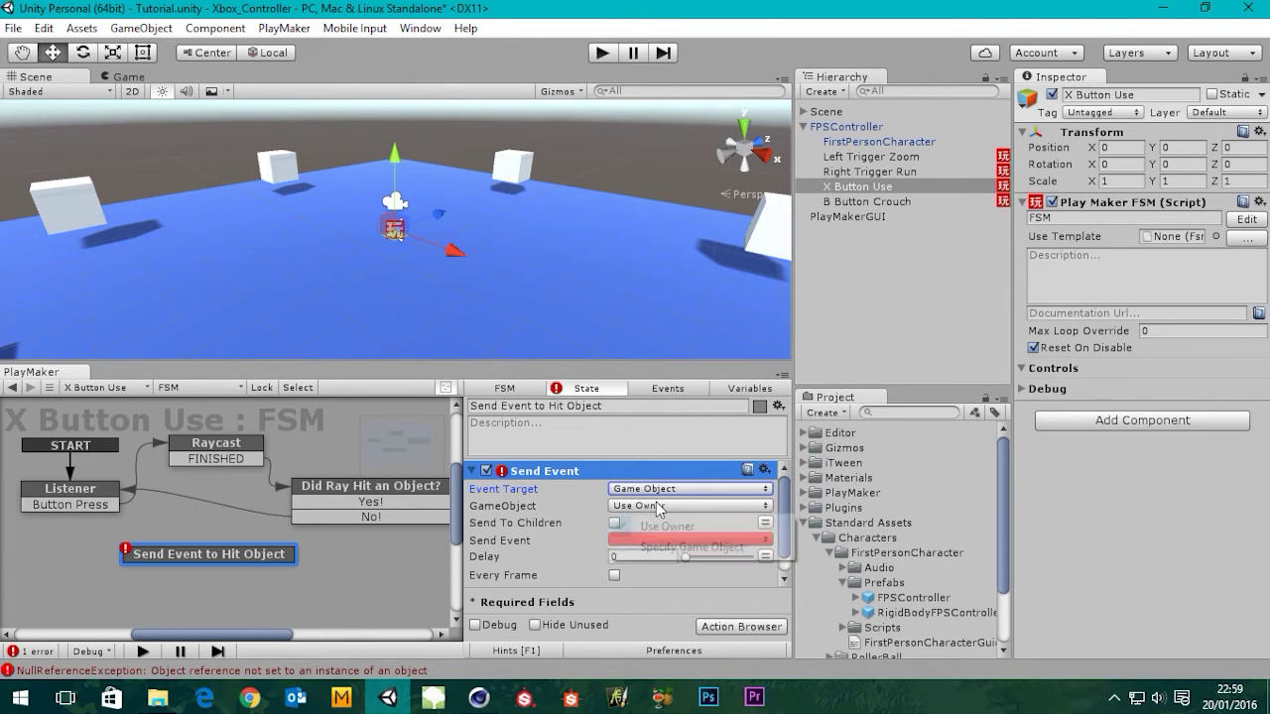
left_click(683, 548)
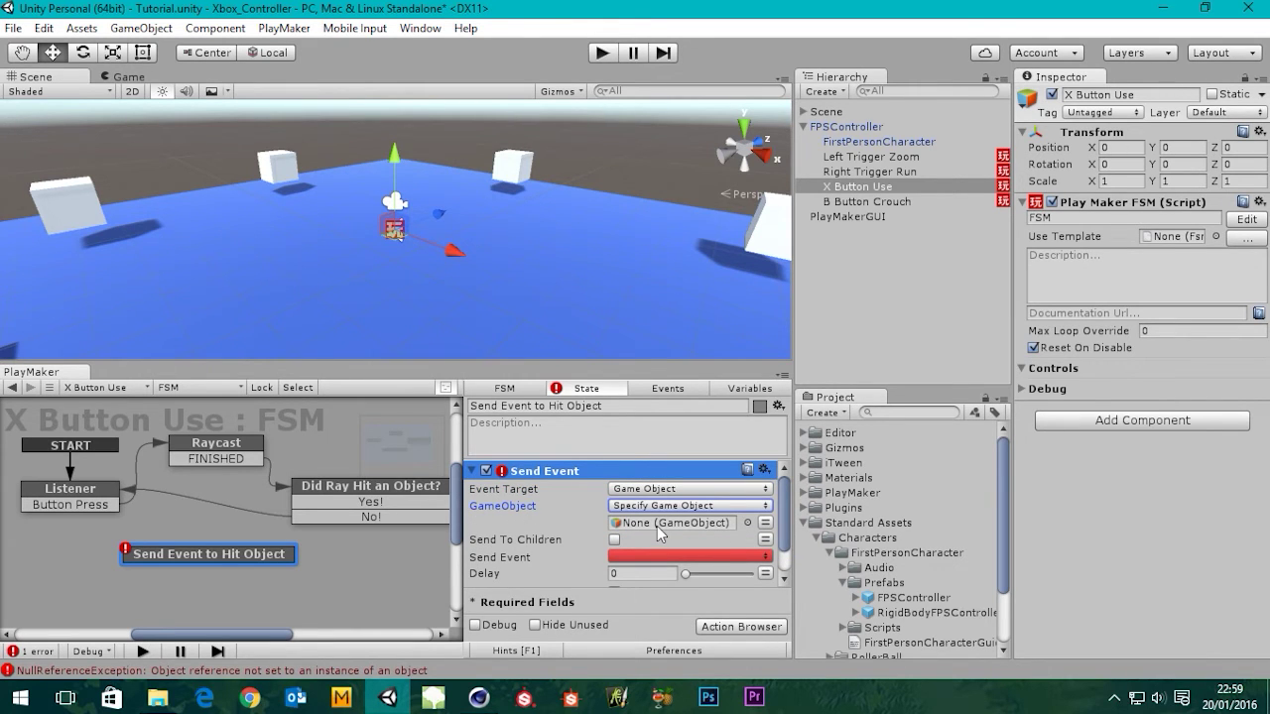
left_click(671, 524)
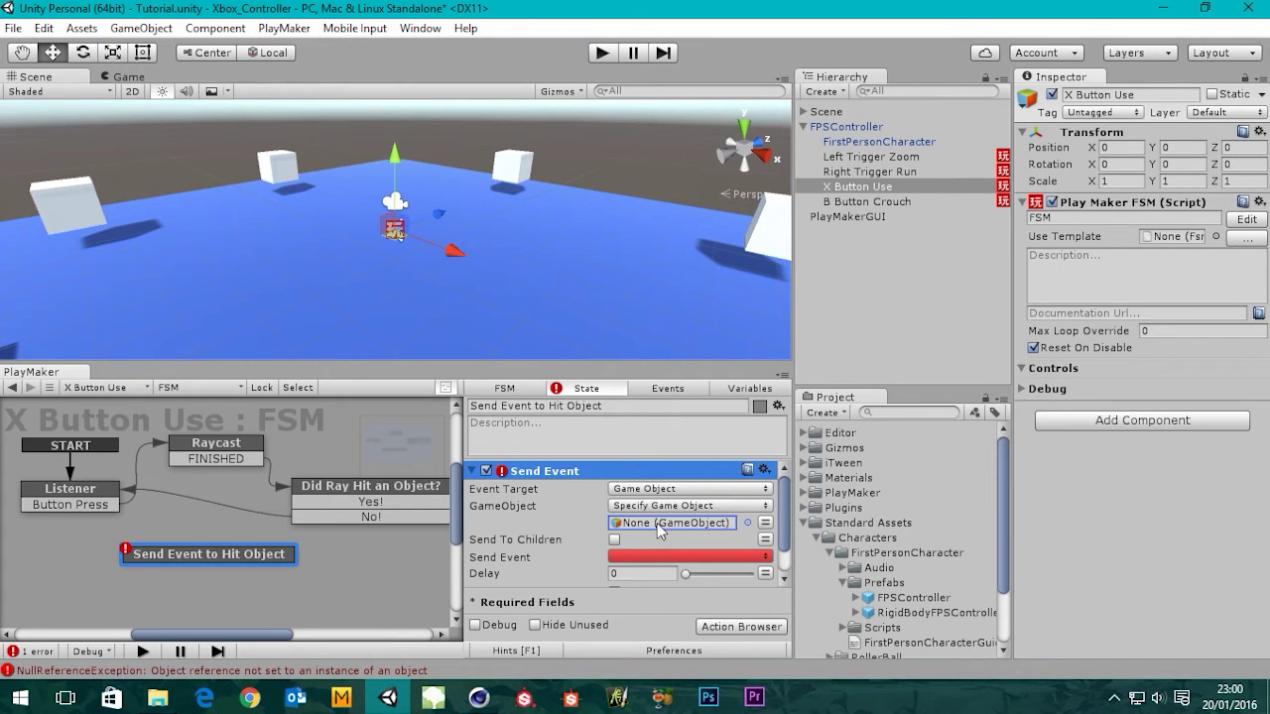
- Check Raycast's stored hit object, and assign the global variable "X Button Hit Object" as the Send Event action's target object
left_click(226, 446)
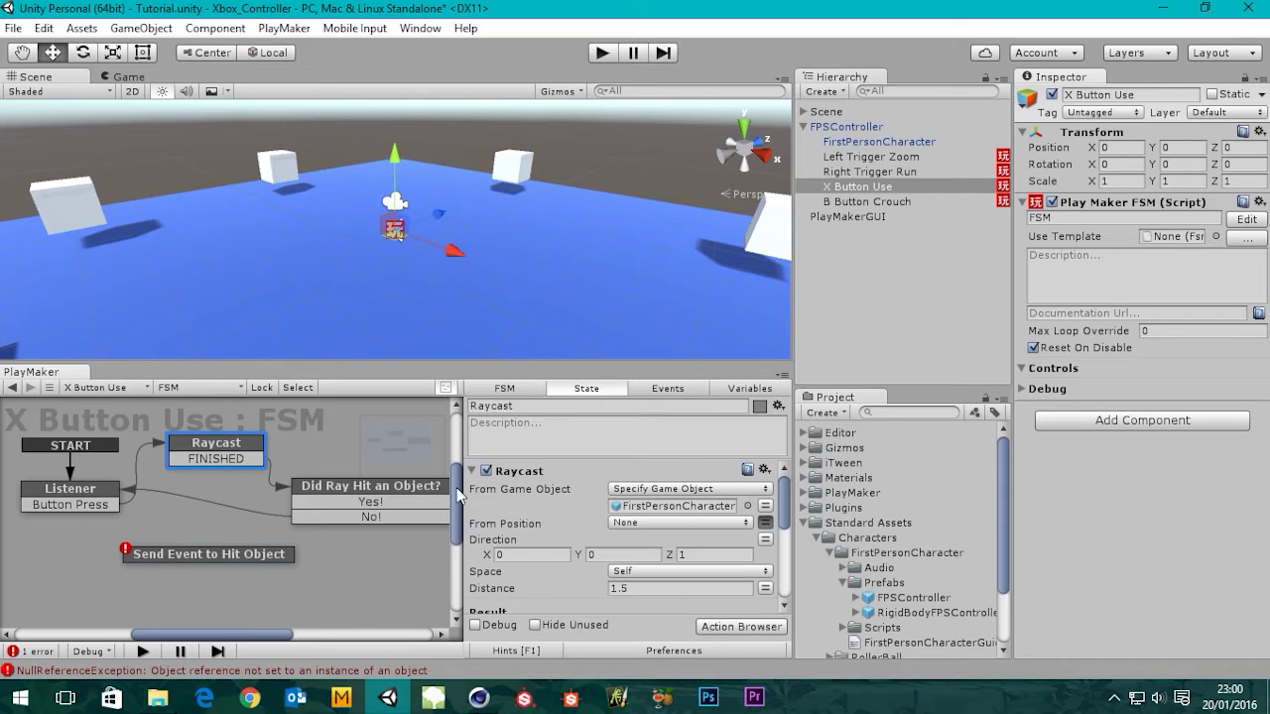
scroll(520, 508, "down", 4)
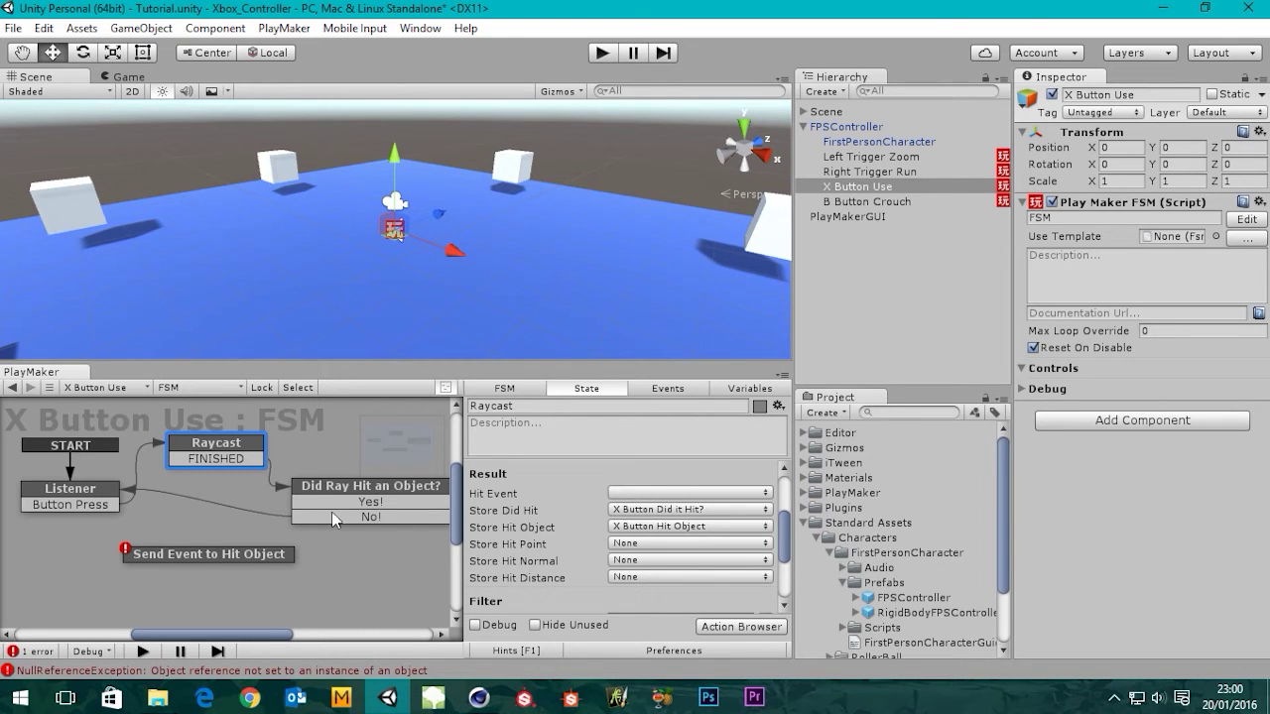
left_click(218, 553)
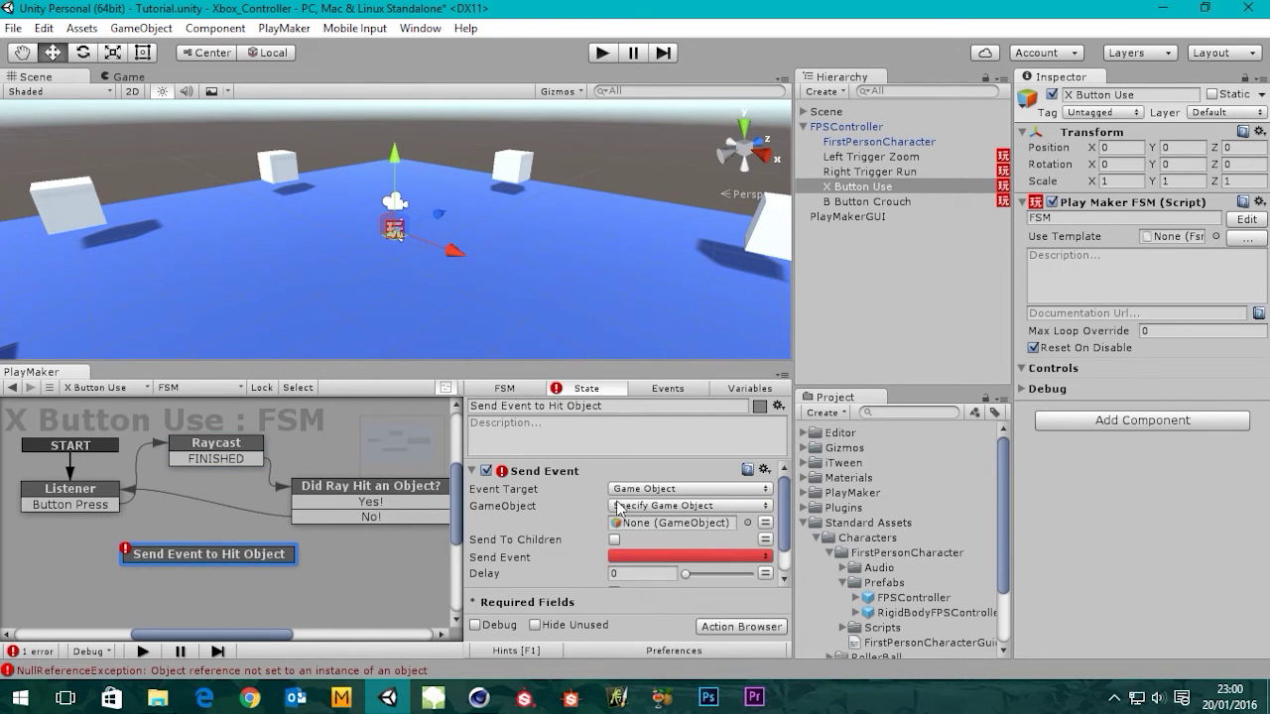
left_click(765, 523)
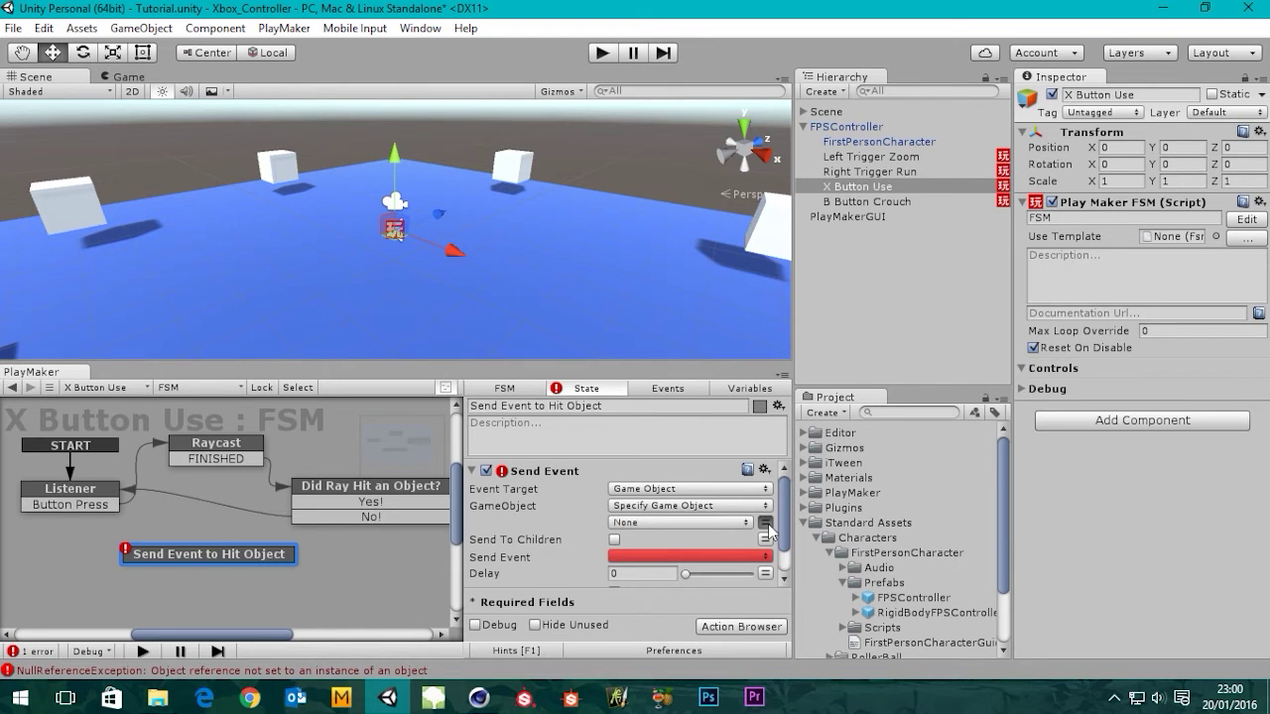
left_click(649, 525)
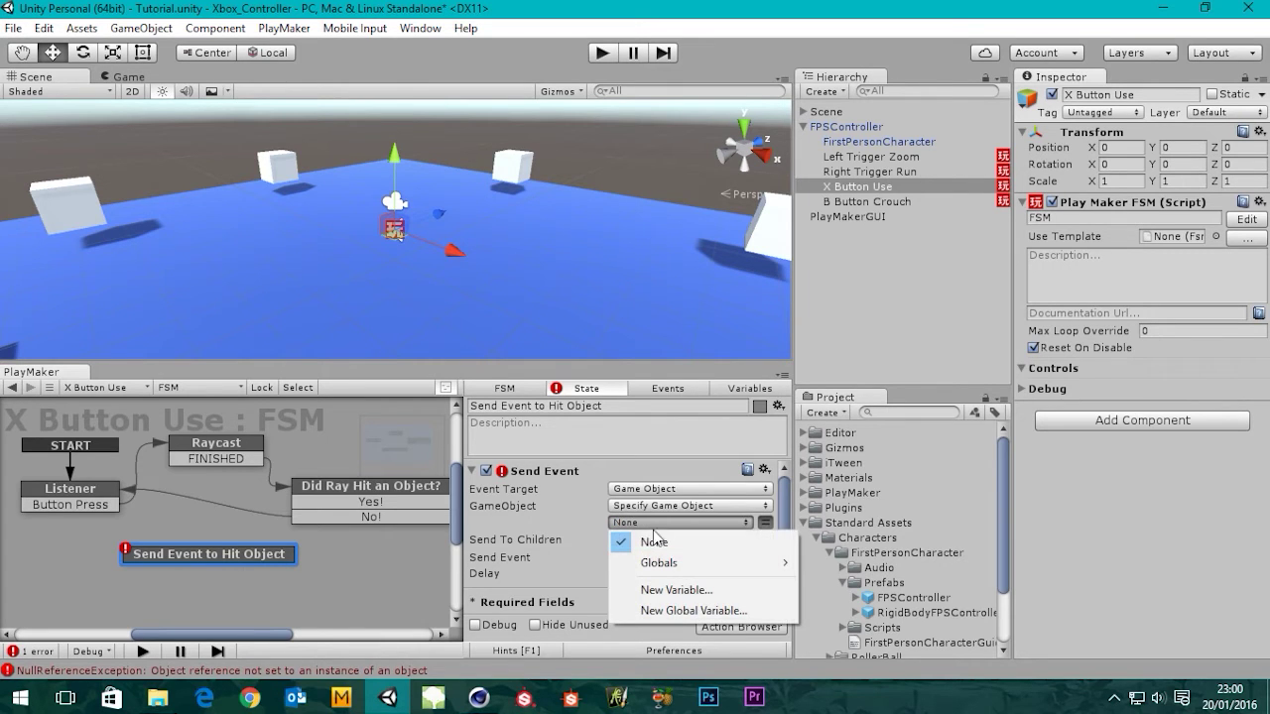
mouse_move(656, 565)
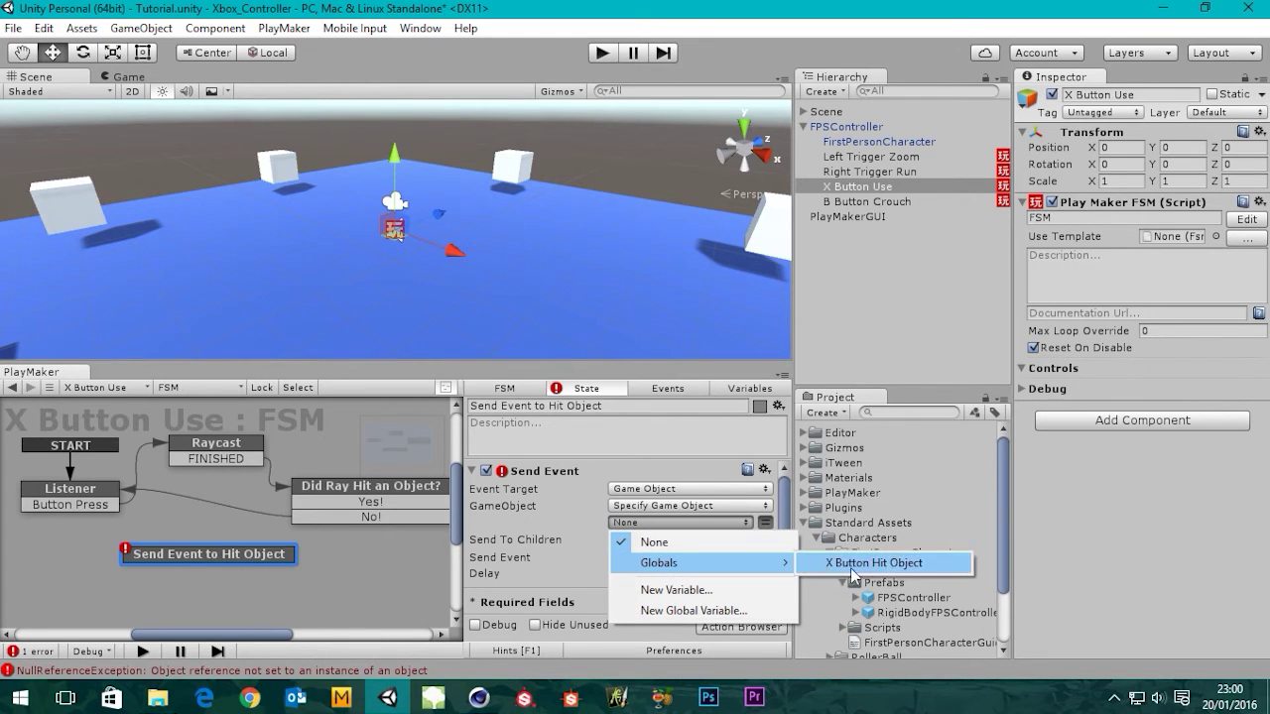
left_click(867, 563)
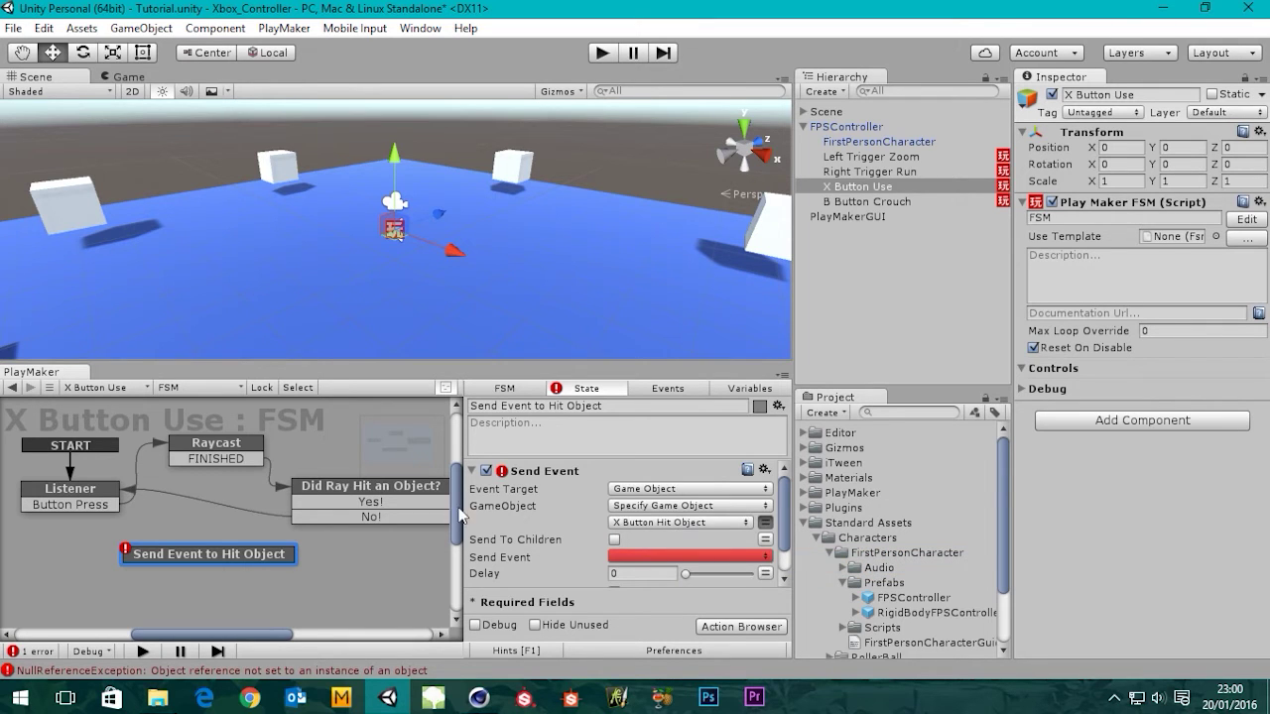
- Choose "Button Press" as the event that the "Send Event to Hit Object" state sends
left_click(192, 443)
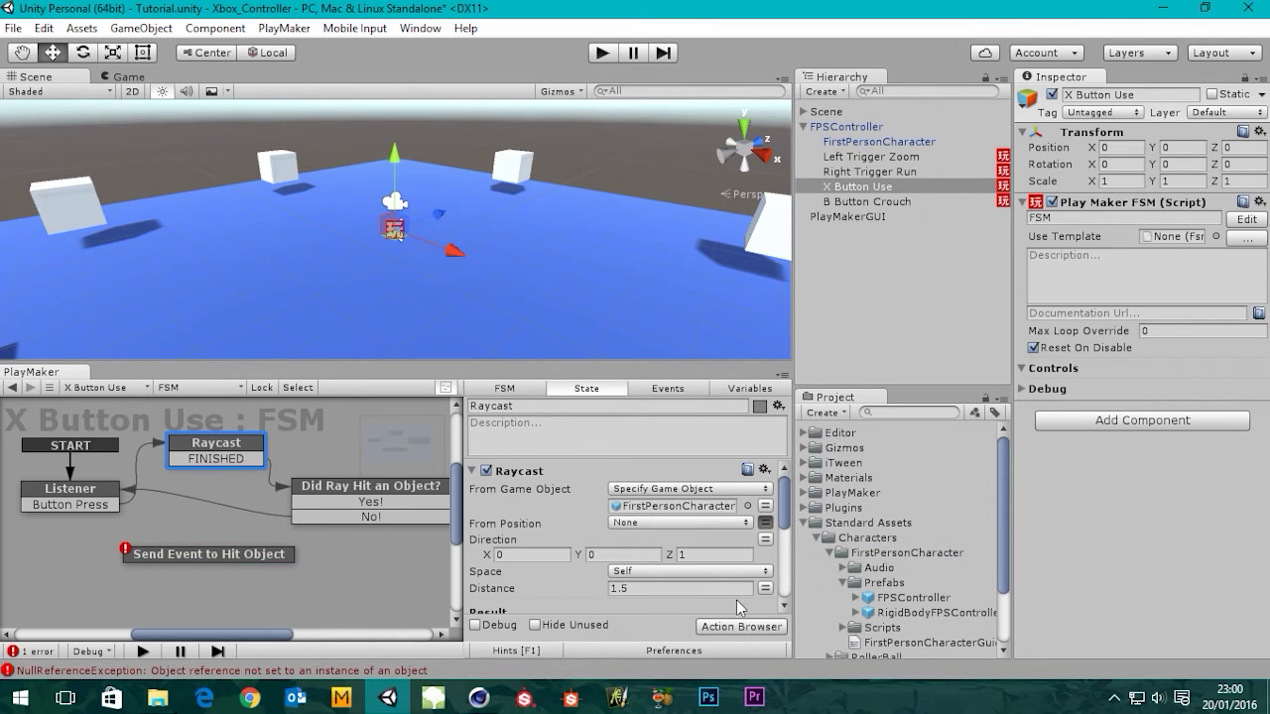
left_click(233, 555)
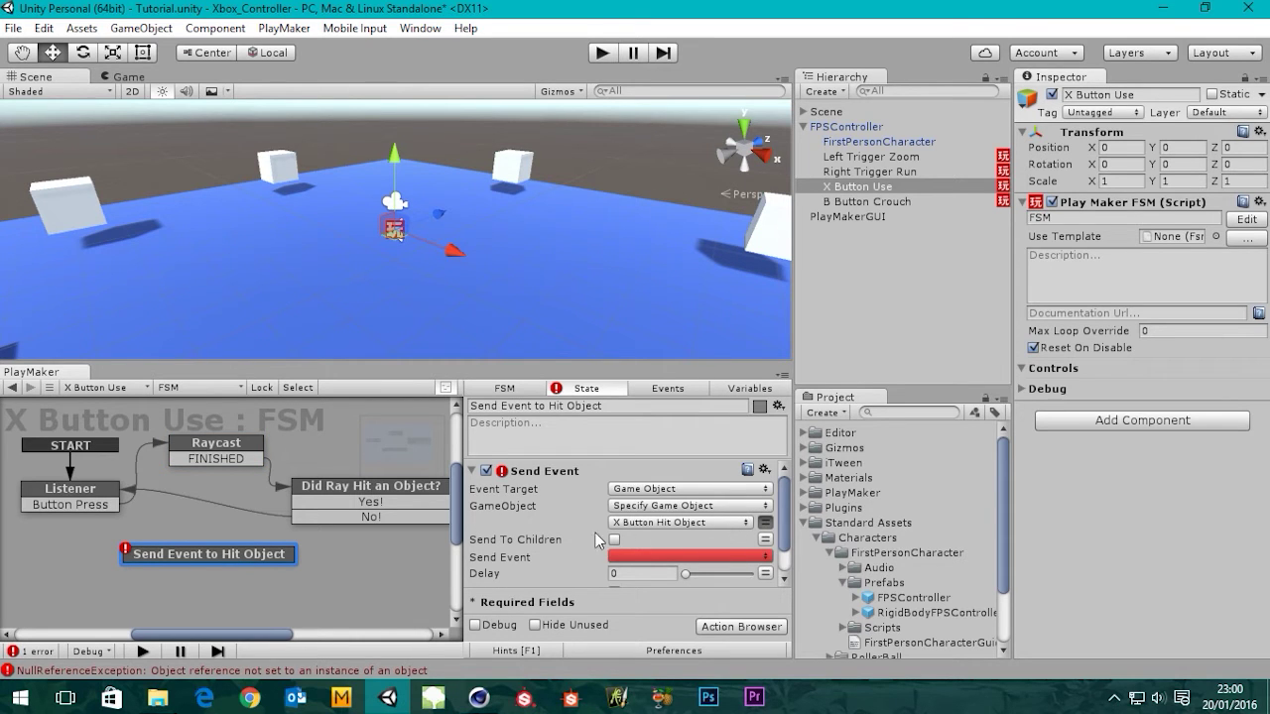
scroll(781, 542, "down", 1)
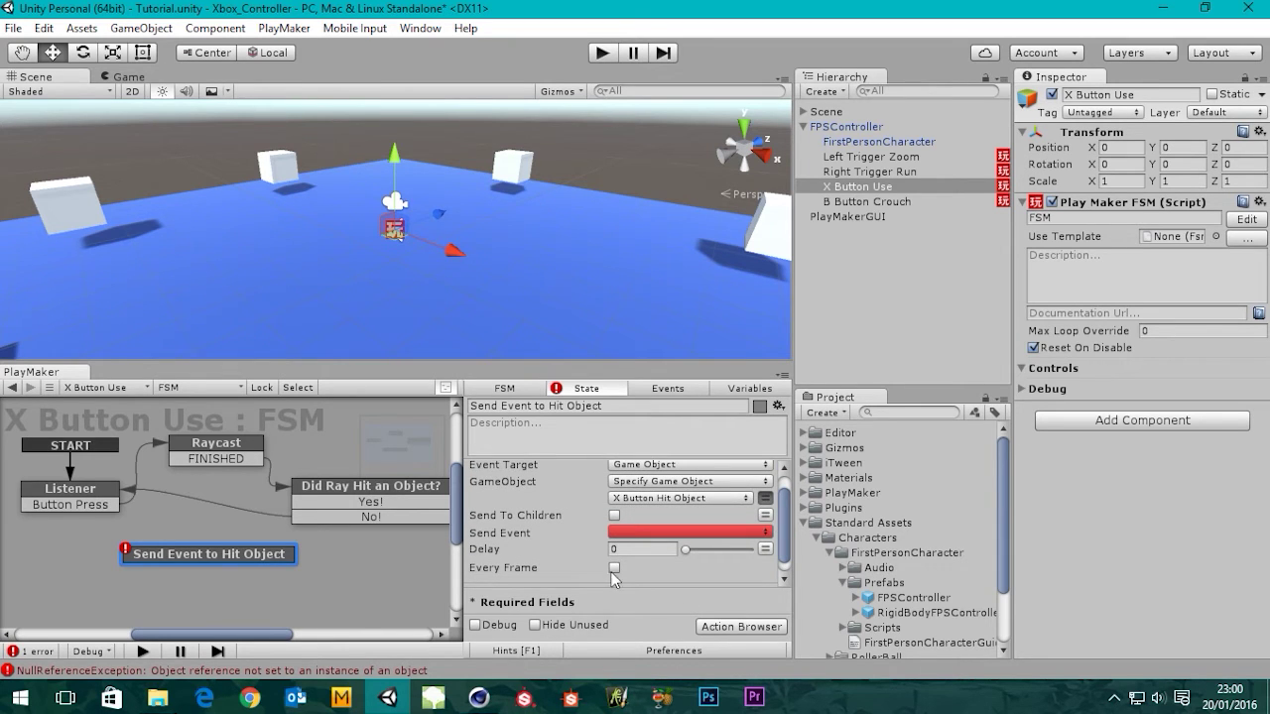
left_click(647, 534)
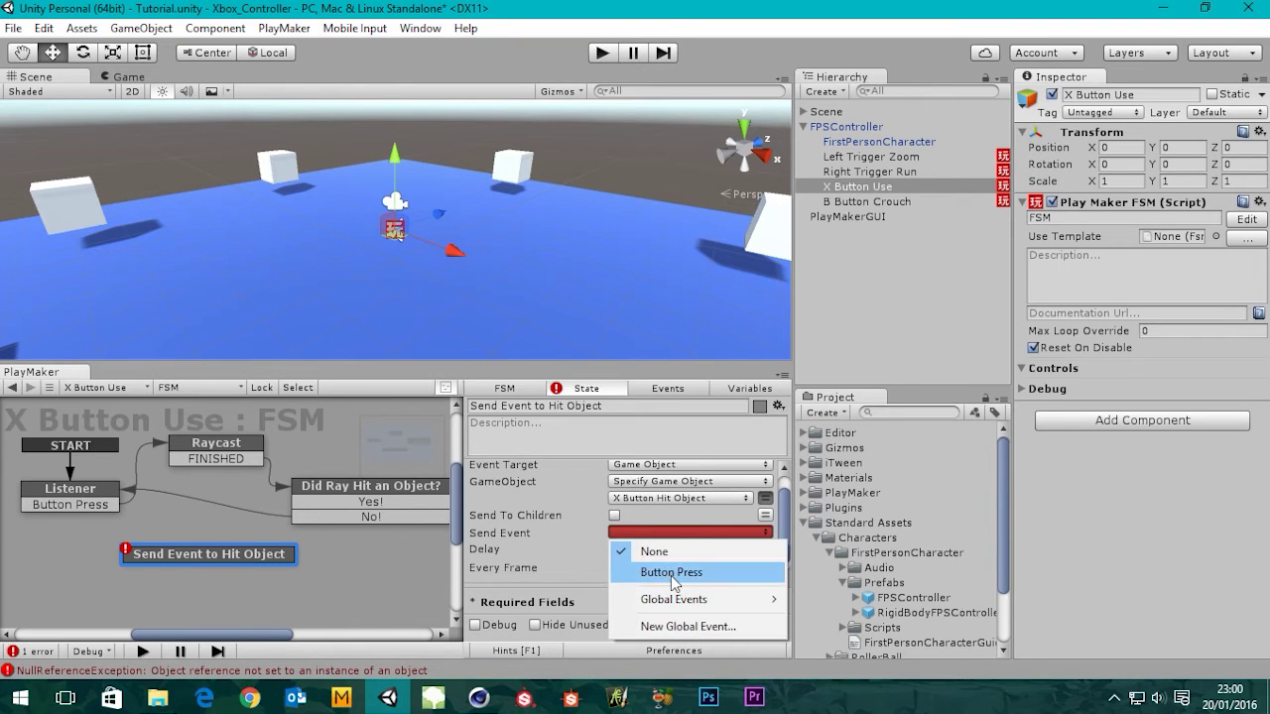
left_click(672, 572)
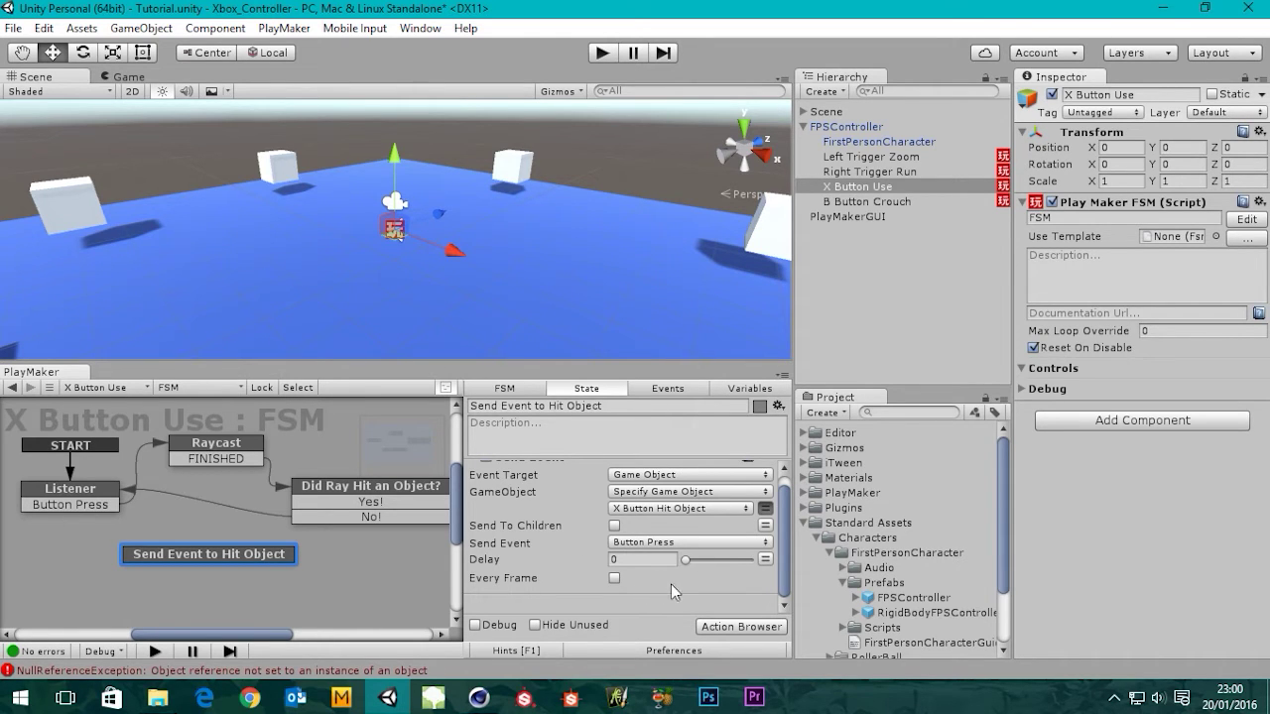
mouse_move(780, 566)
left_mouse_down()
mouse_move(779, 534)
mouse_move(776, 578)
left_mouse_up()
- Link the "Yes!" transition of "Did Ray Hit an Object?" to "Send Event to Hit Object" and reposition that state below the Listener and hit test
left_click(290, 509)
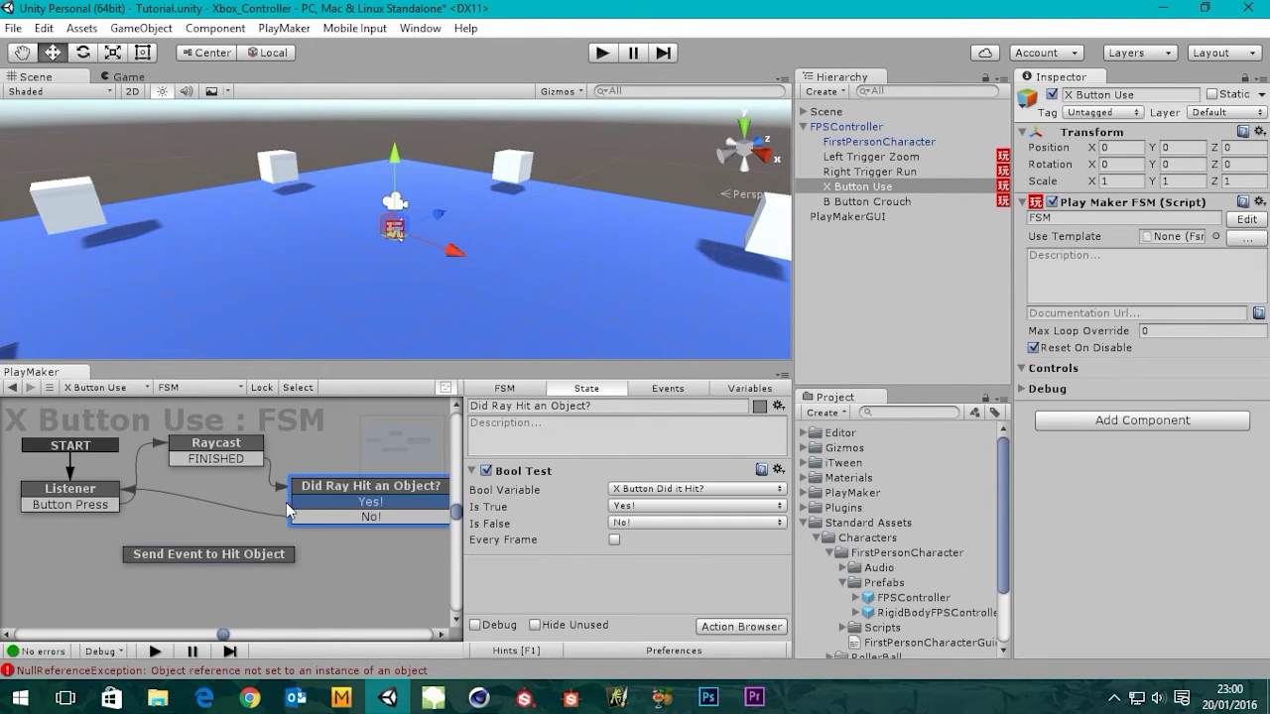
left_click_drag(298, 557, 222, 565)
left_click_drag(294, 517, 259, 507)
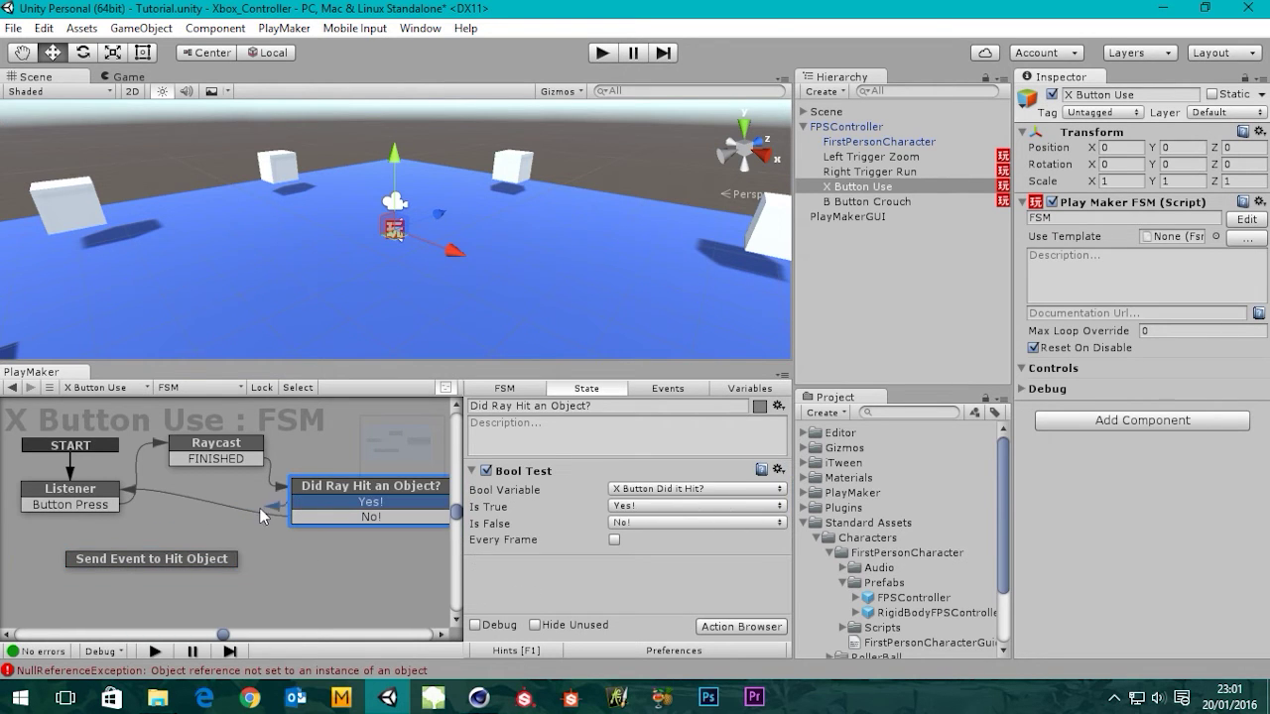
mouse_move(244, 556)
left_mouse_down()
mouse_move(228, 564)
mouse_move(253, 570)
mouse_move(240, 569)
left_mouse_up()
mouse_move(105, 560)
left_mouse_down()
mouse_move(130, 562)
mouse_move(115, 563)
left_mouse_up()
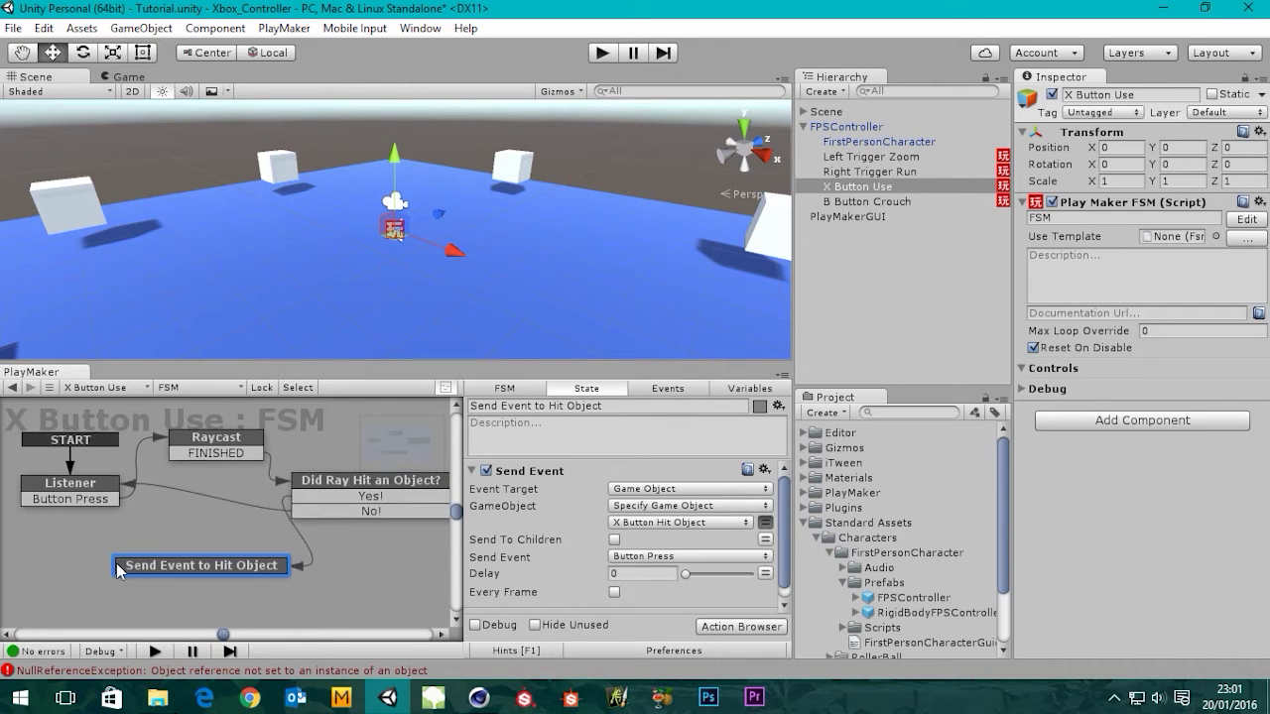
- Add a FINISHED transition to "Send Event to Hit Object", link it back to the Listener, and tidy the state's position
right_click(204, 568)
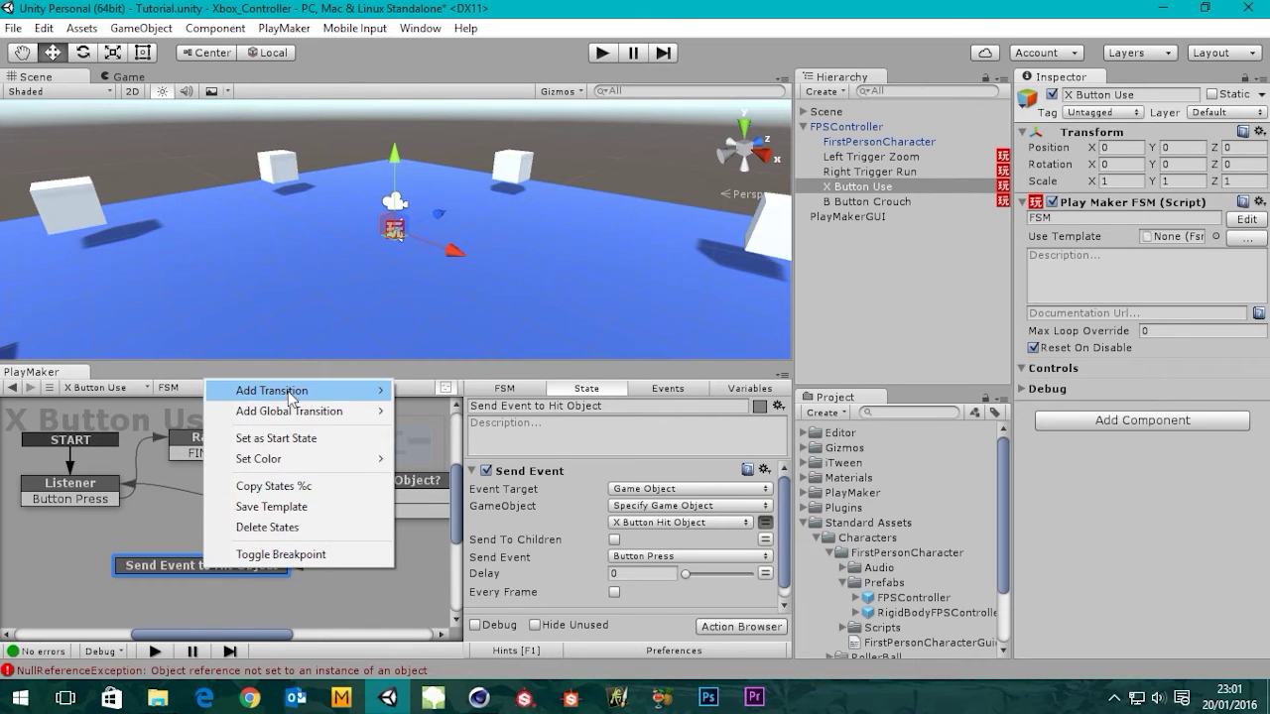
mouse_move(293, 392)
left_click(468, 392)
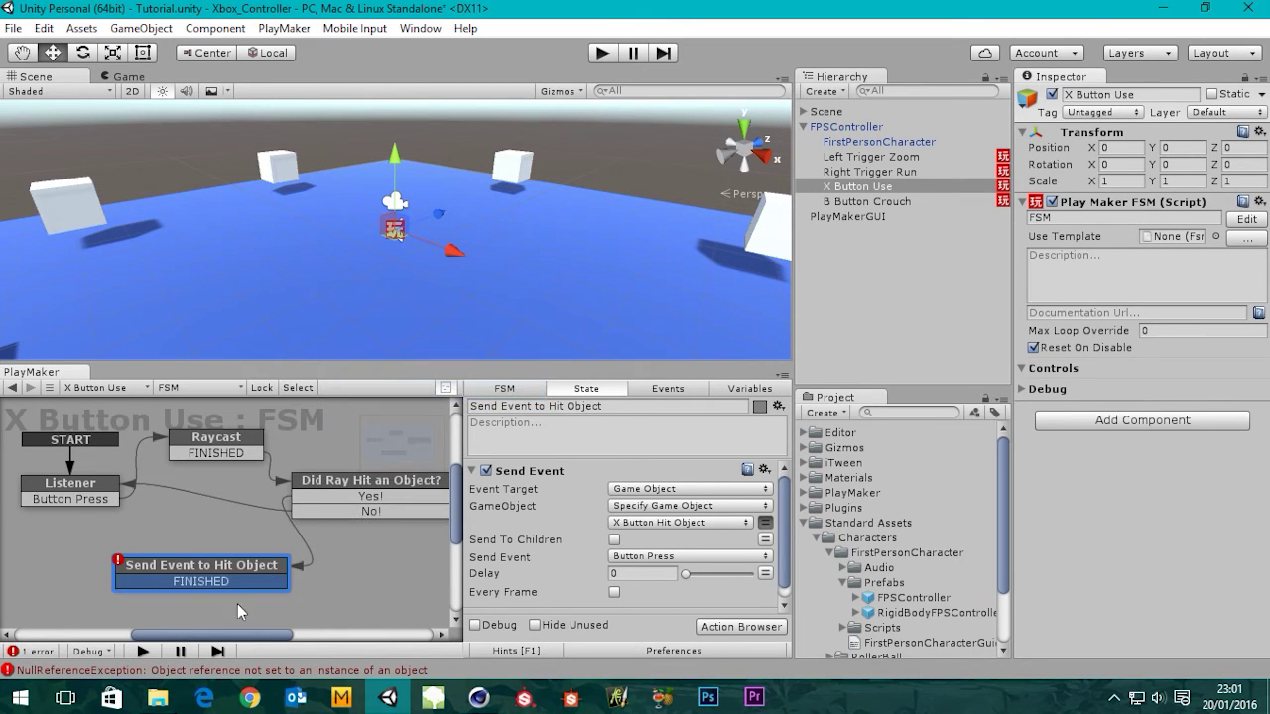
left_click_drag(119, 590, 114, 481)
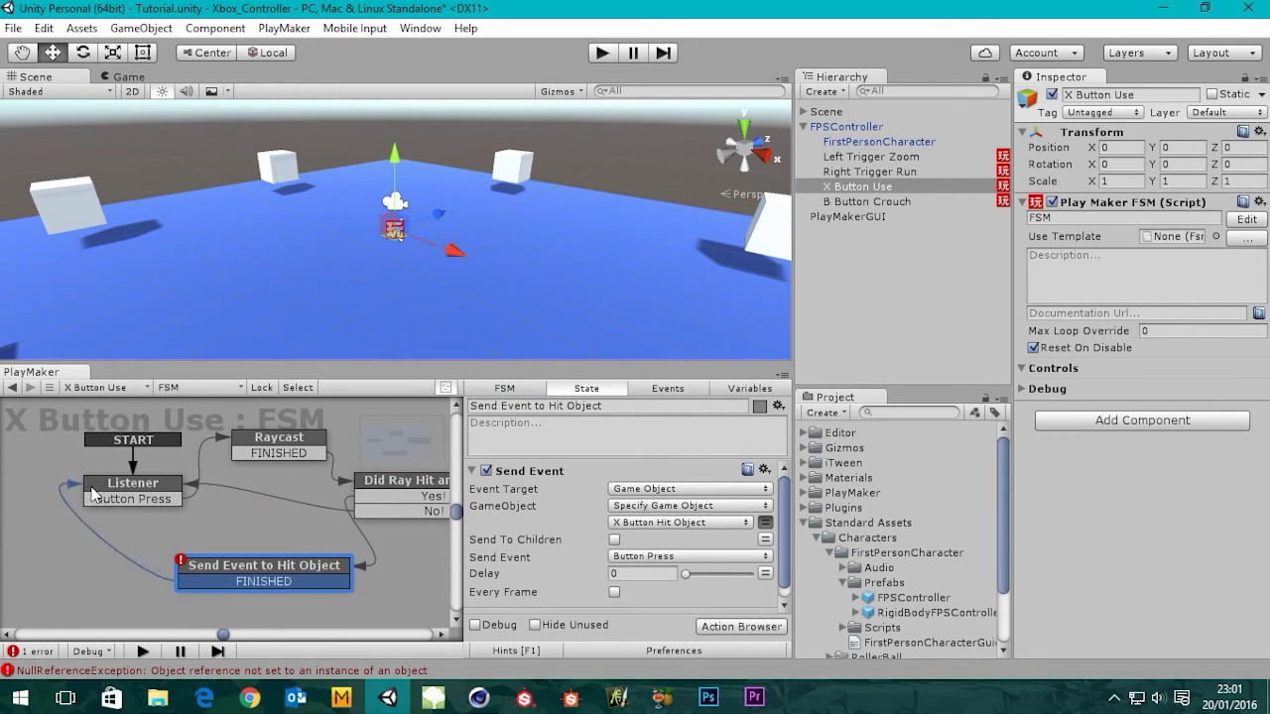
left_click_drag(287, 570, 235, 555)
- Run the game to test the X Button Use FSM against a cube in the scene, and stop play mode
left_click_drag(222, 640, 245, 640)
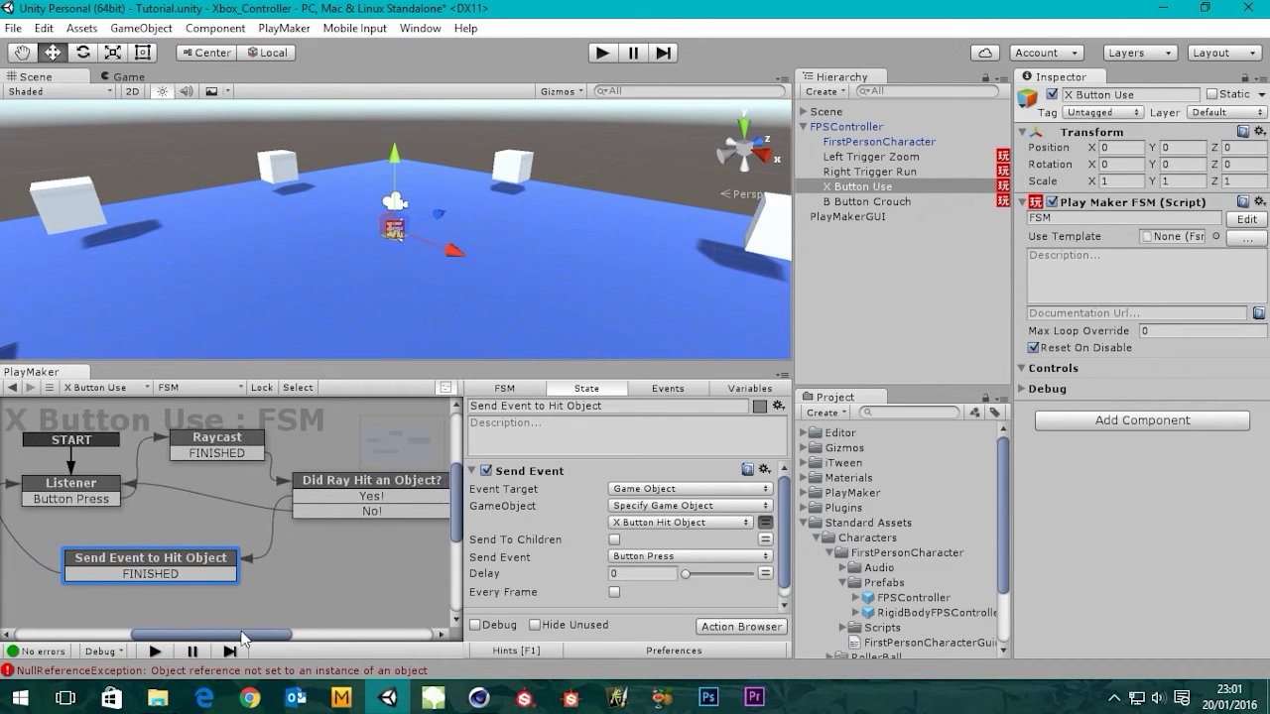
middle_click_drag(200, 482, 207, 498)
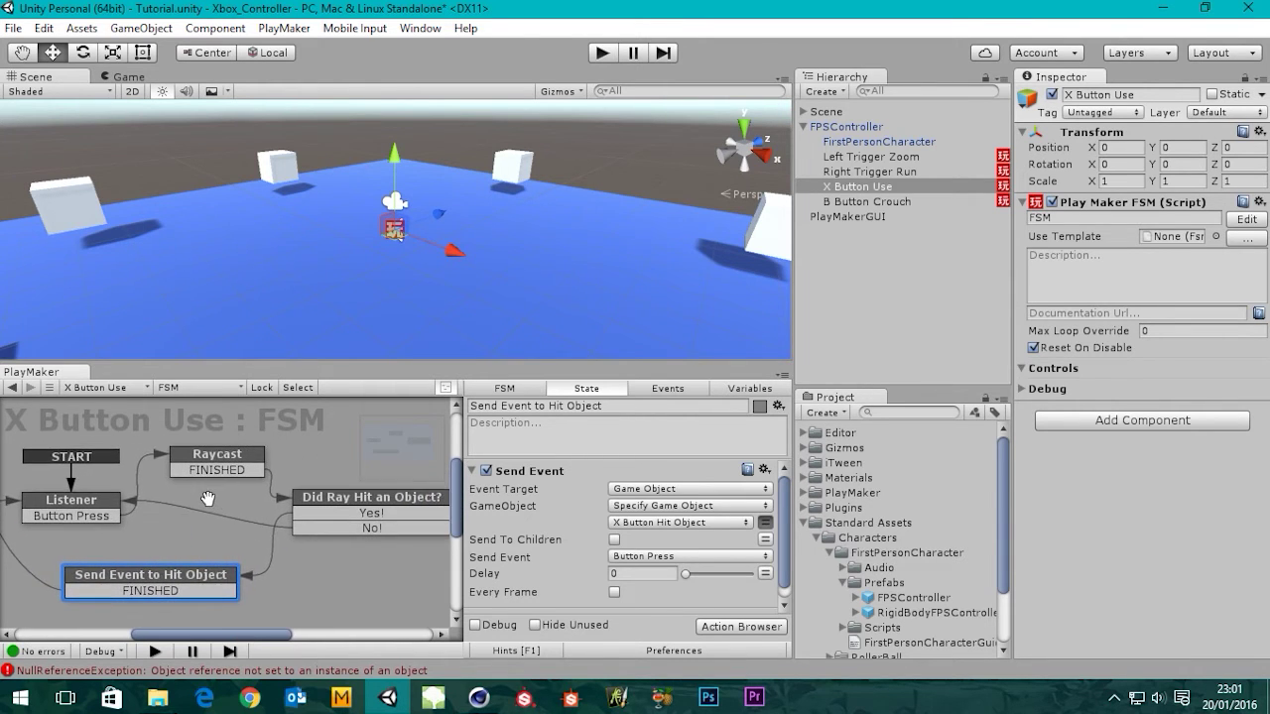
left_click(601, 54)
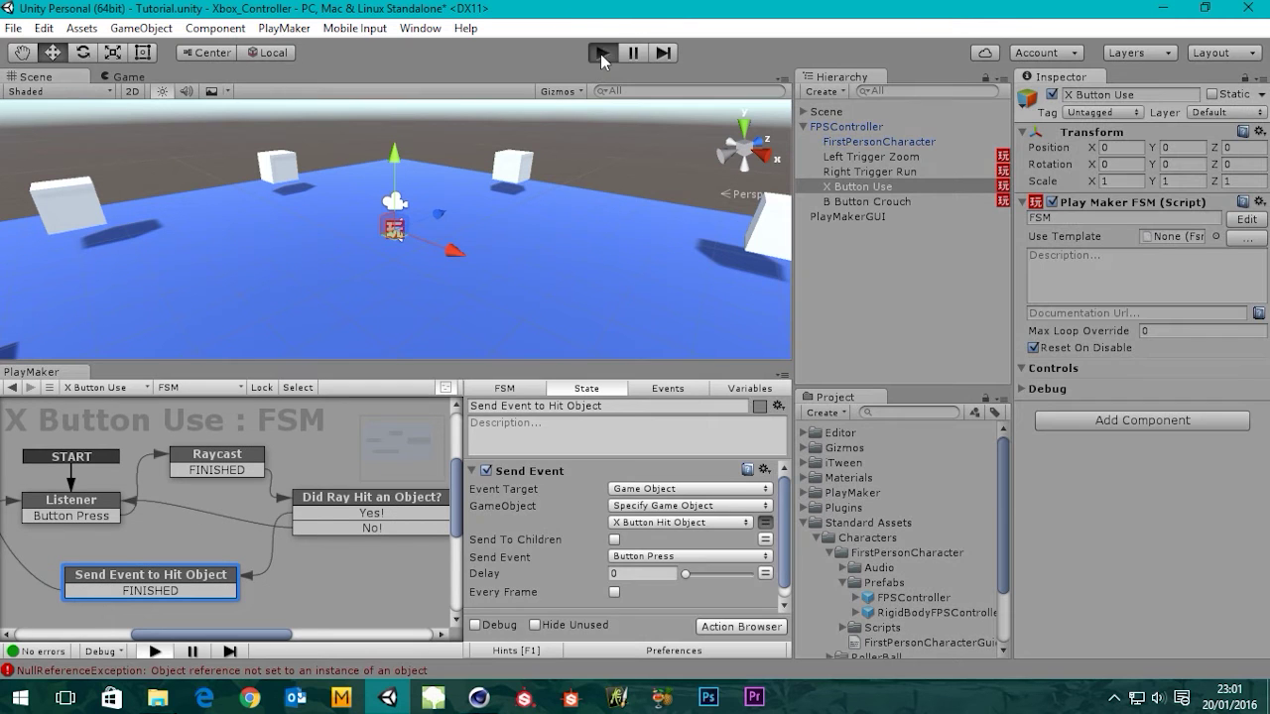
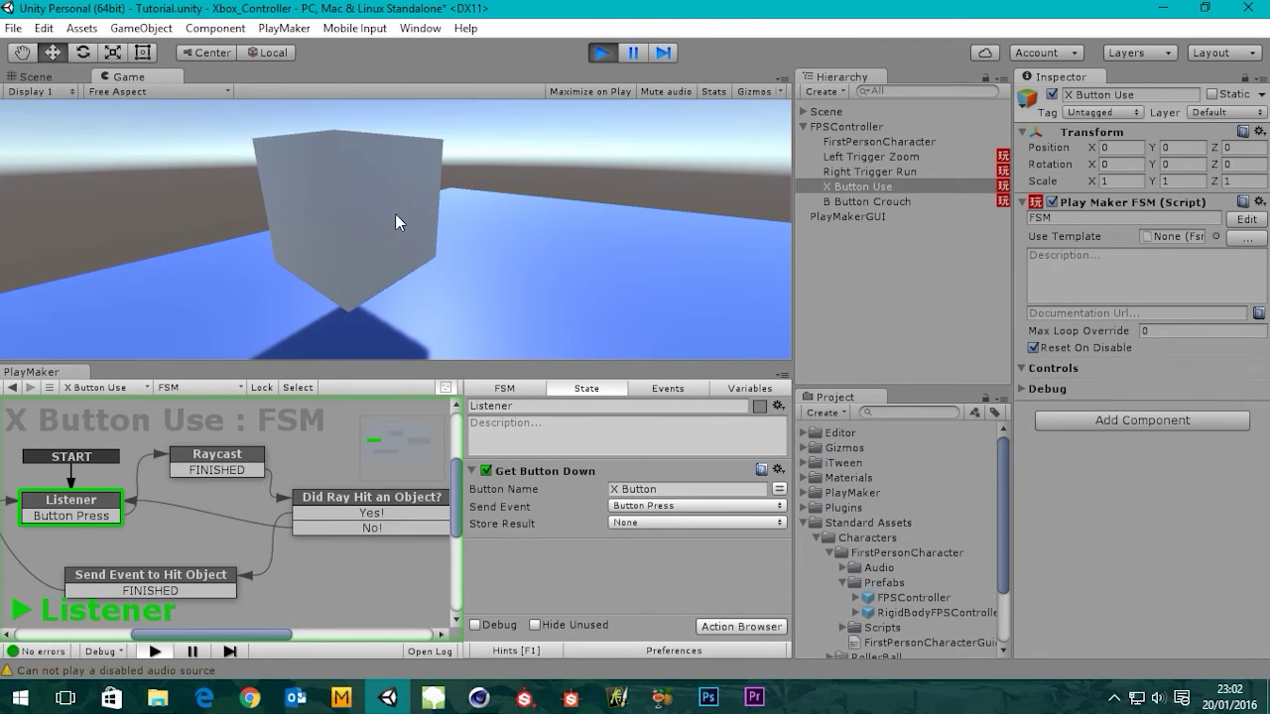
left_click(604, 53)
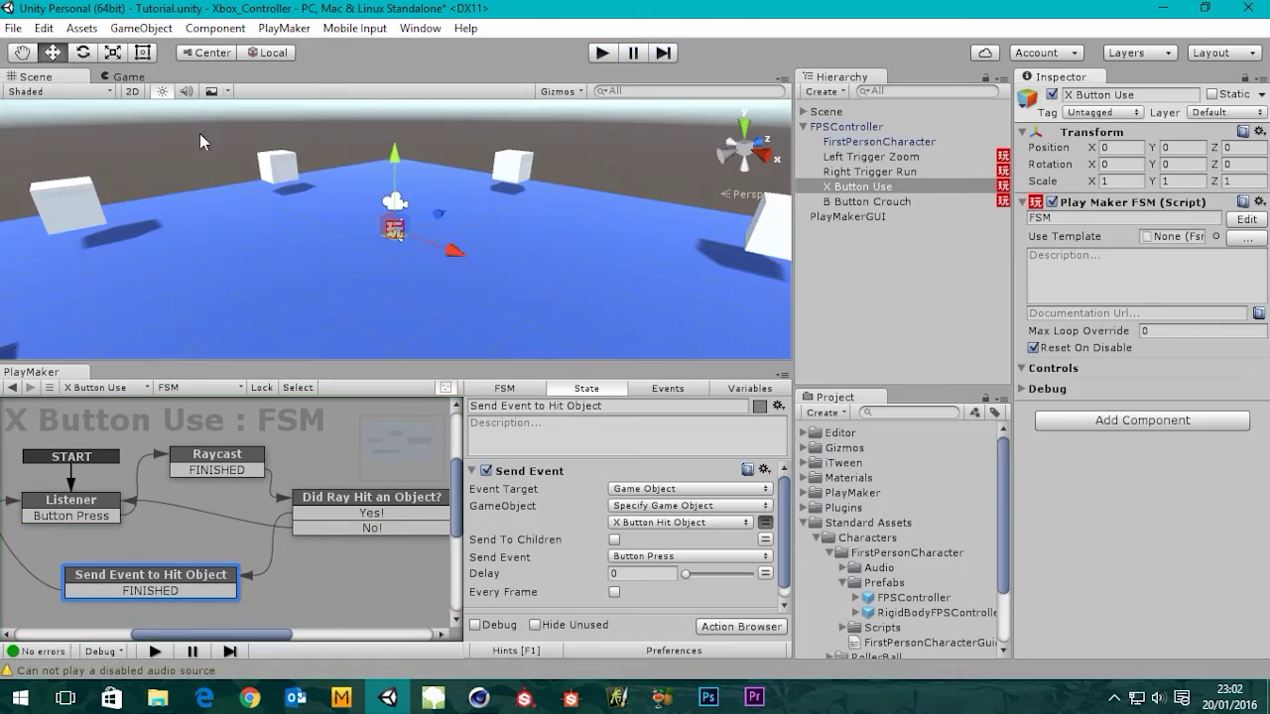
- Float the Game view over the editor and narrow it so the PlayMaker graph stays visible alongside it
left_click_drag(208, 176, 549, 312)
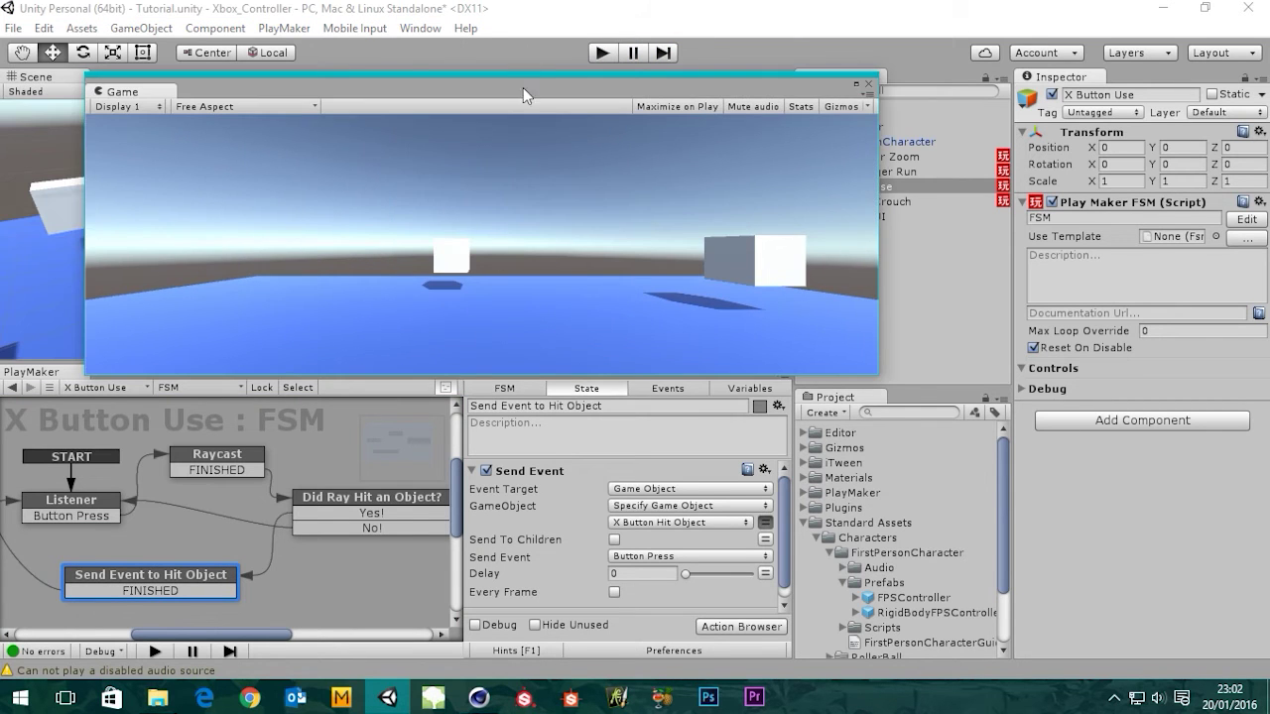
left_click_drag(523, 88, 878, 280)
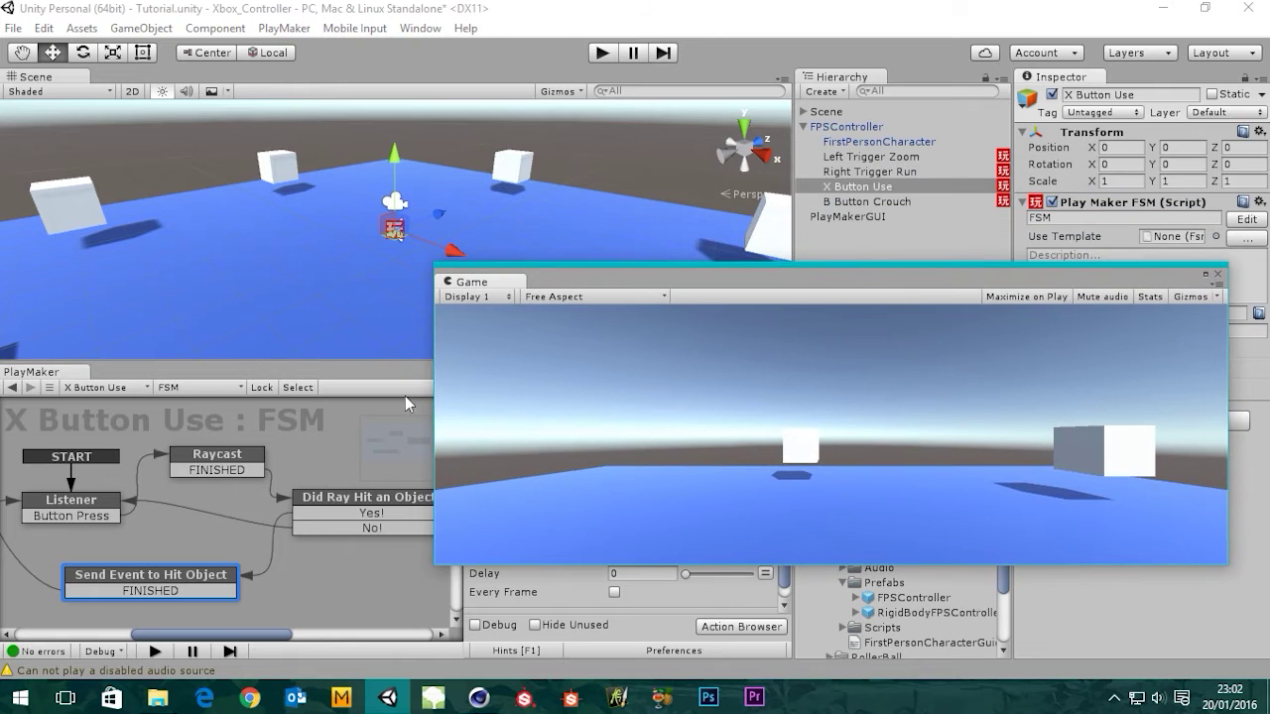
left_click_drag(429, 429, 660, 431)
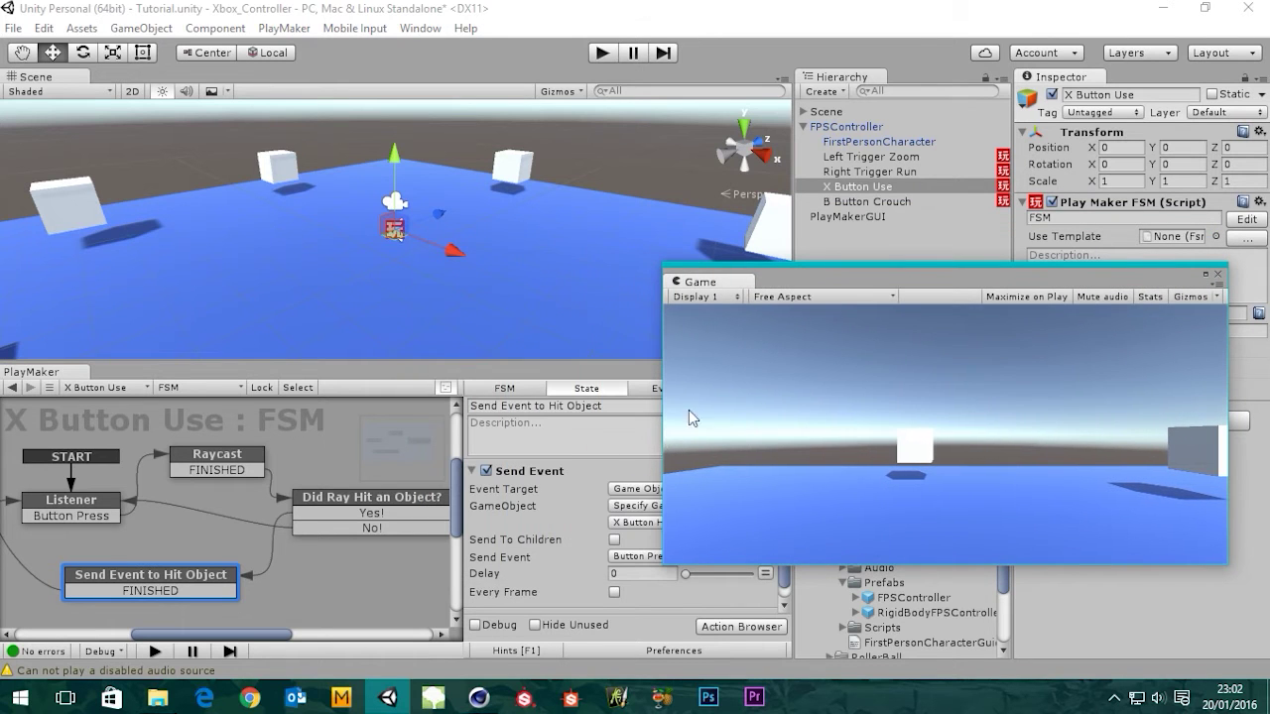
- Run the game to watch the X Button Use states respond, stop play mode, and dock the Game view beside the Scene view again
left_click(602, 54)
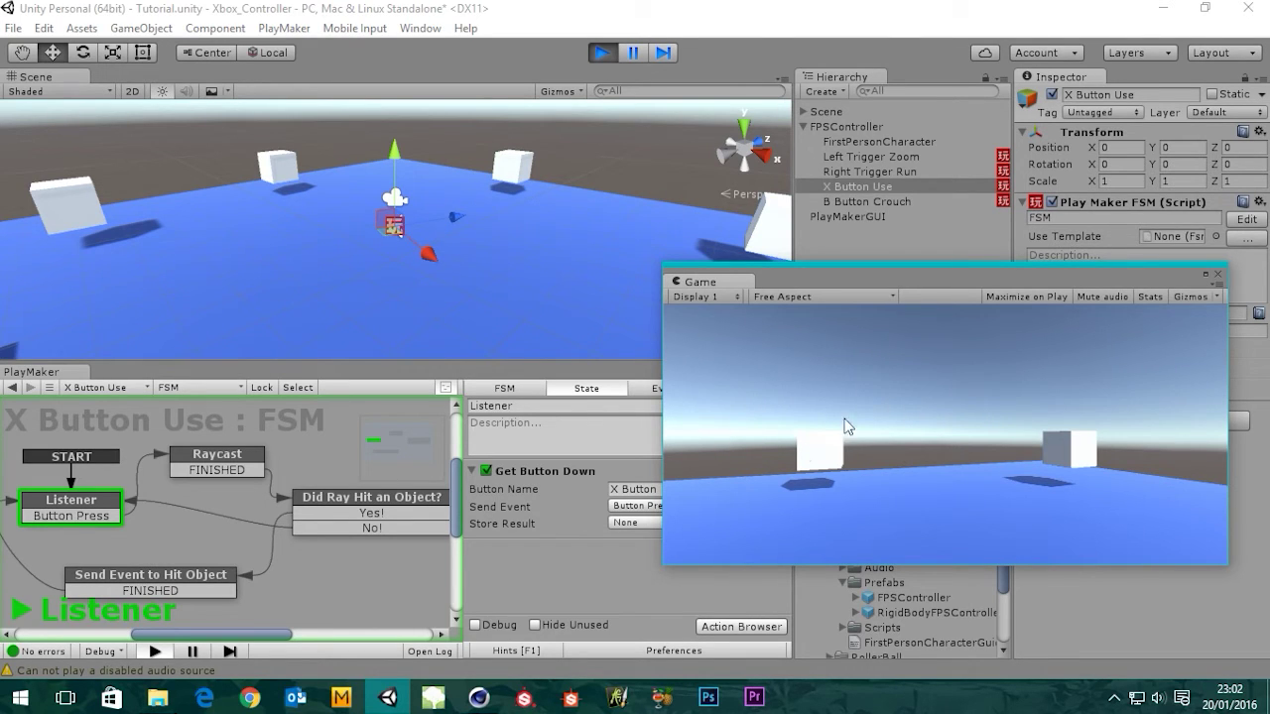
left_click(943, 420)
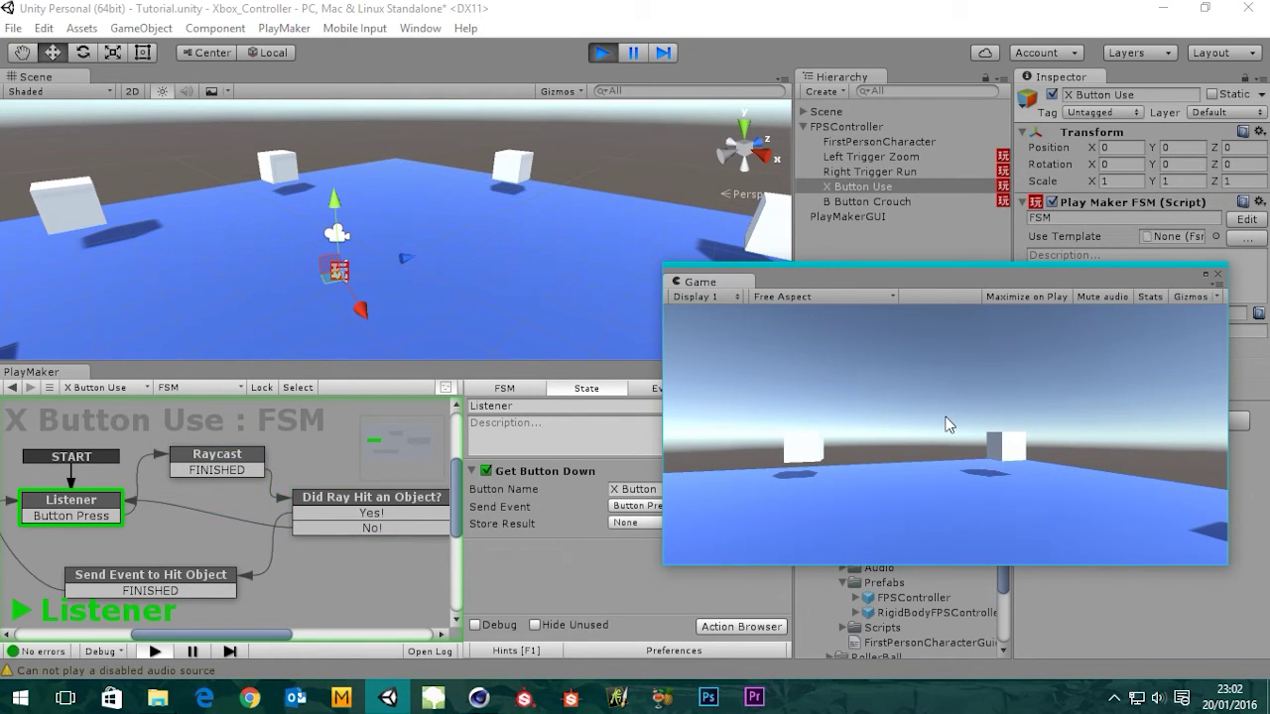
left_click(603, 52)
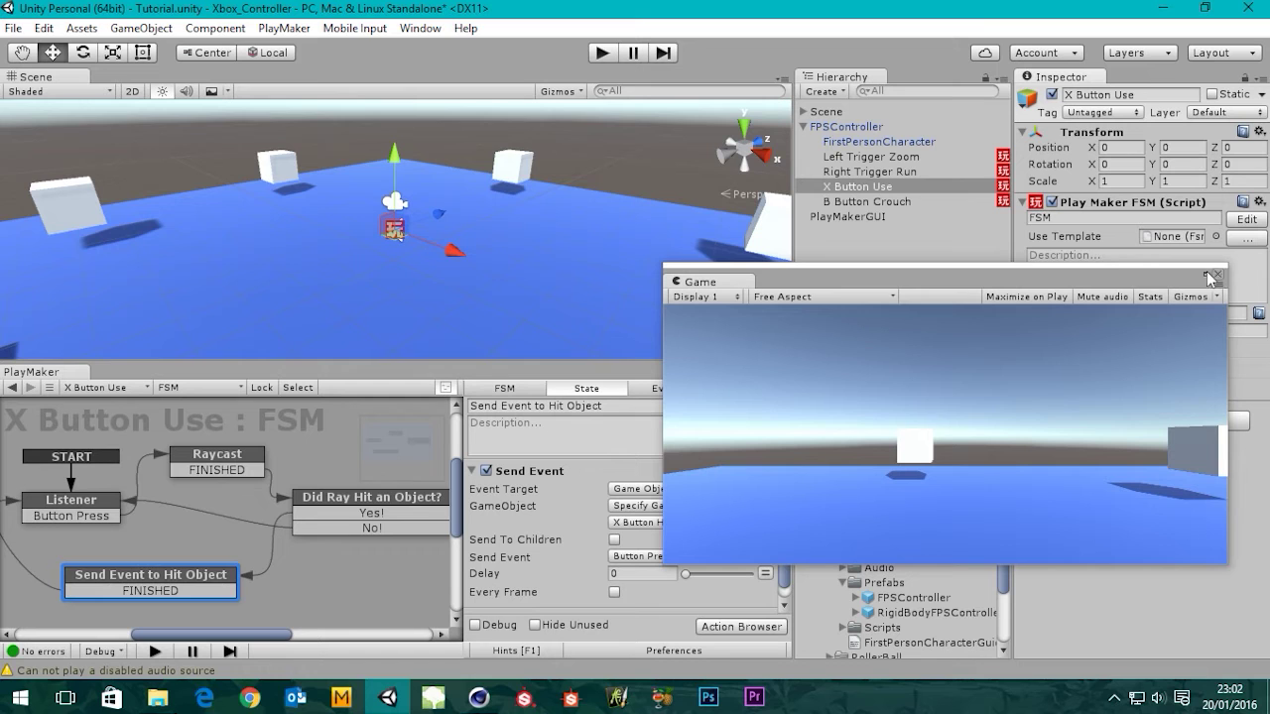
left_click_drag(699, 281, 357, 92)
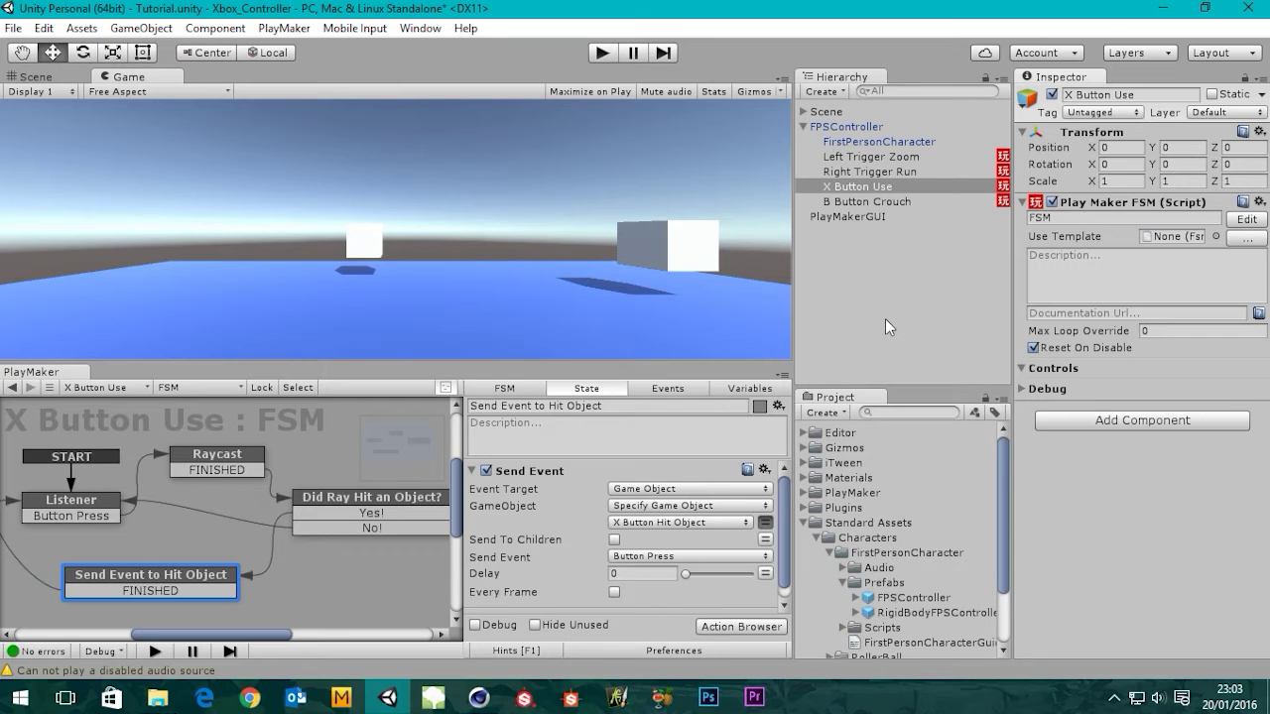
- Deselect everything, collapse the FPSController hierarchy, and switch to Cinema 4D with the door model
left_click(888, 266)
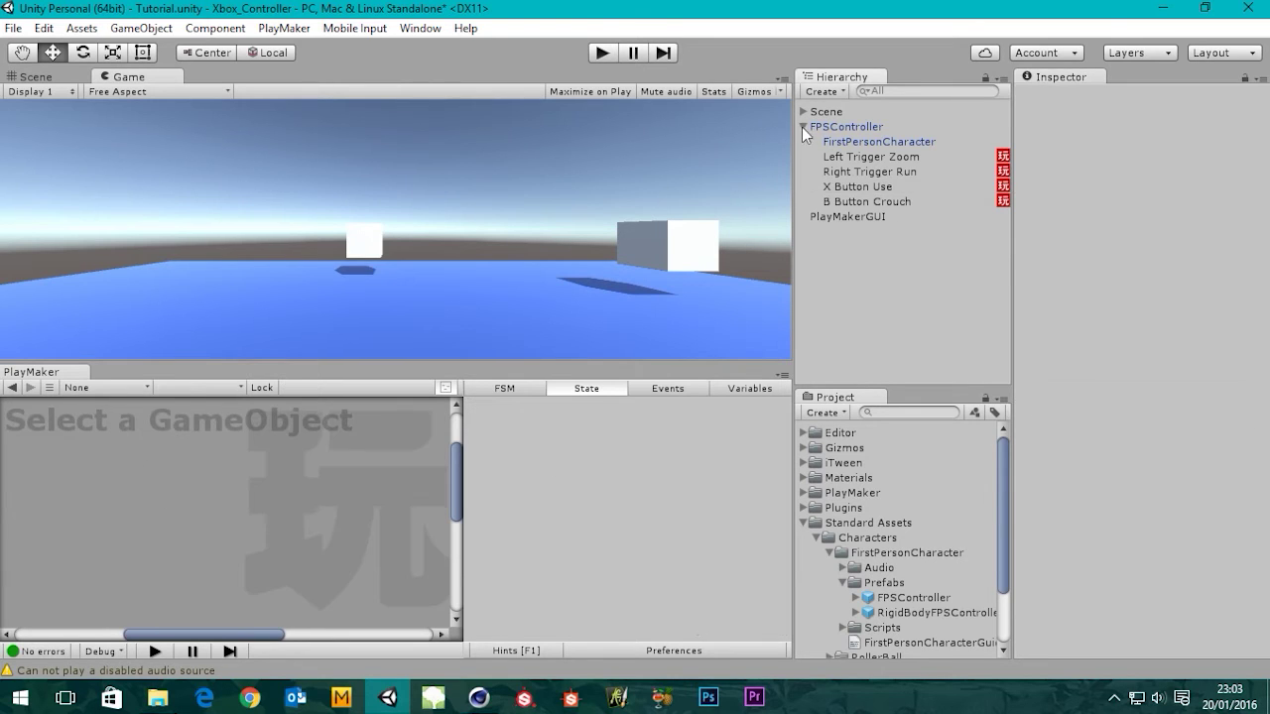
left_click(804, 127)
left_click(480, 697)
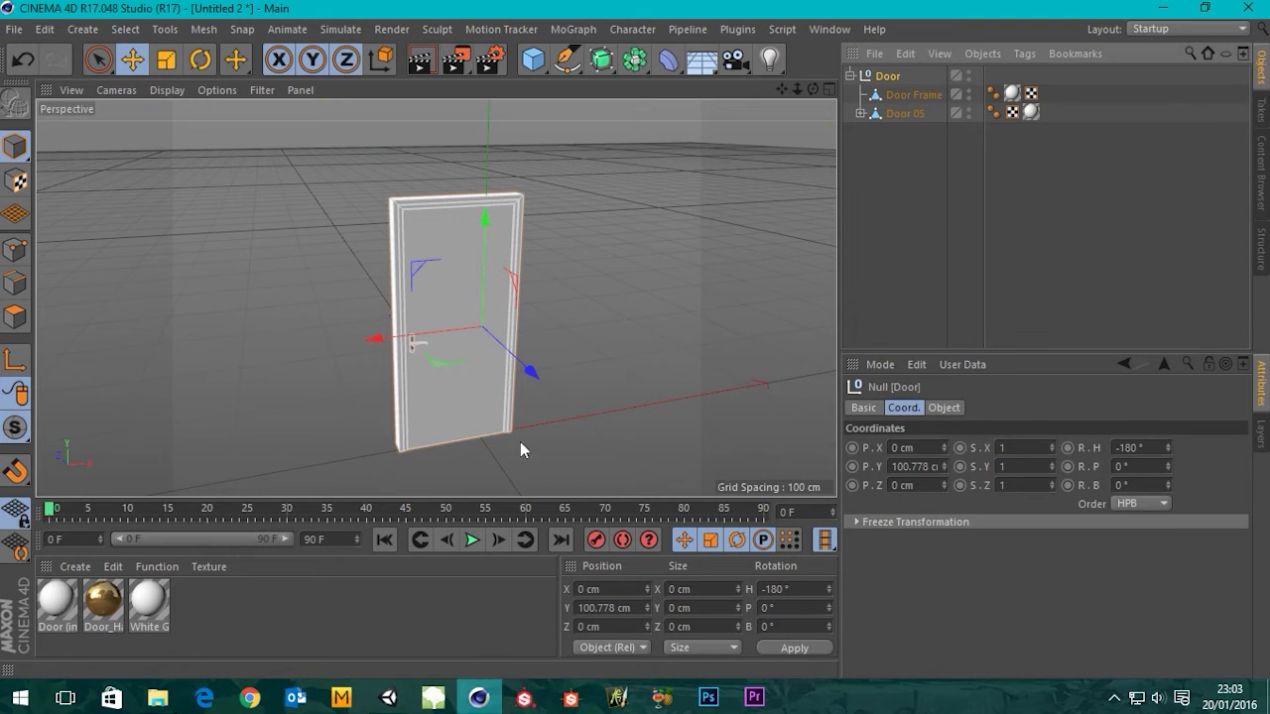
- Examine the door model, its frame and its handle up close and from different angles in the perspective view
scroll(459, 397, "up", 5)
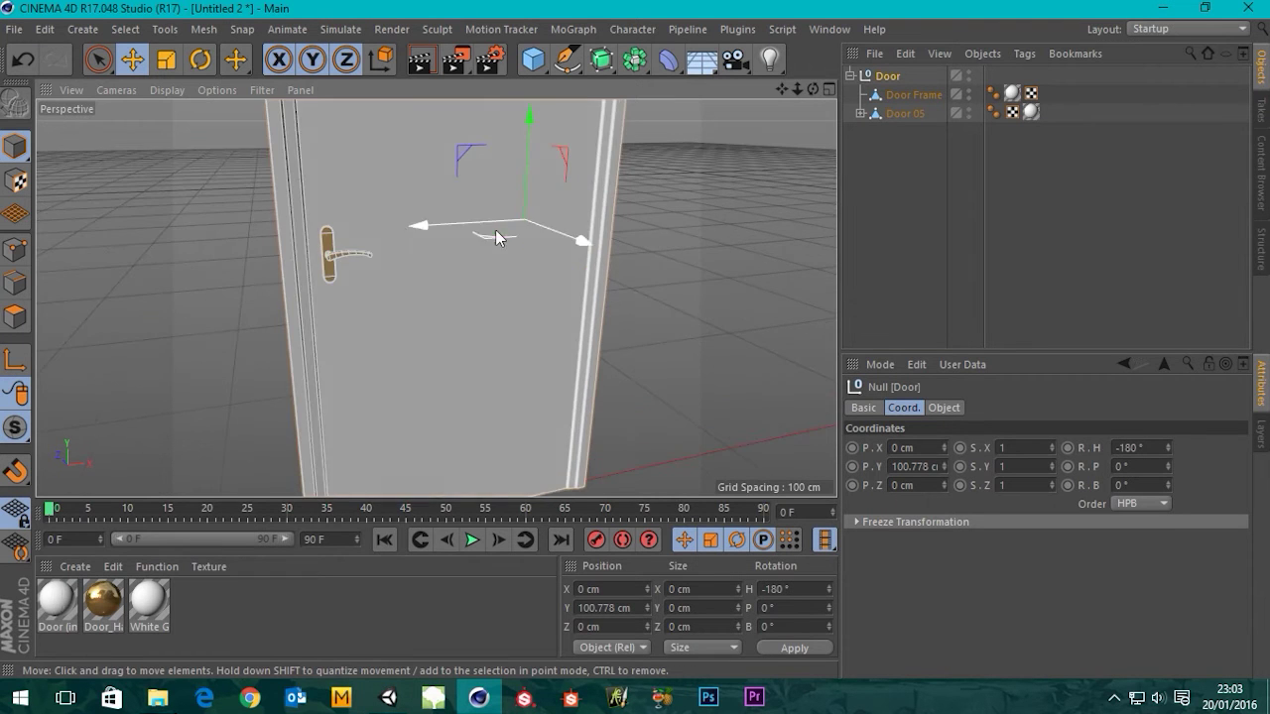
scroll(495, 234, "down", 5)
middle_click_drag(489, 317, 464, 371, "alt")
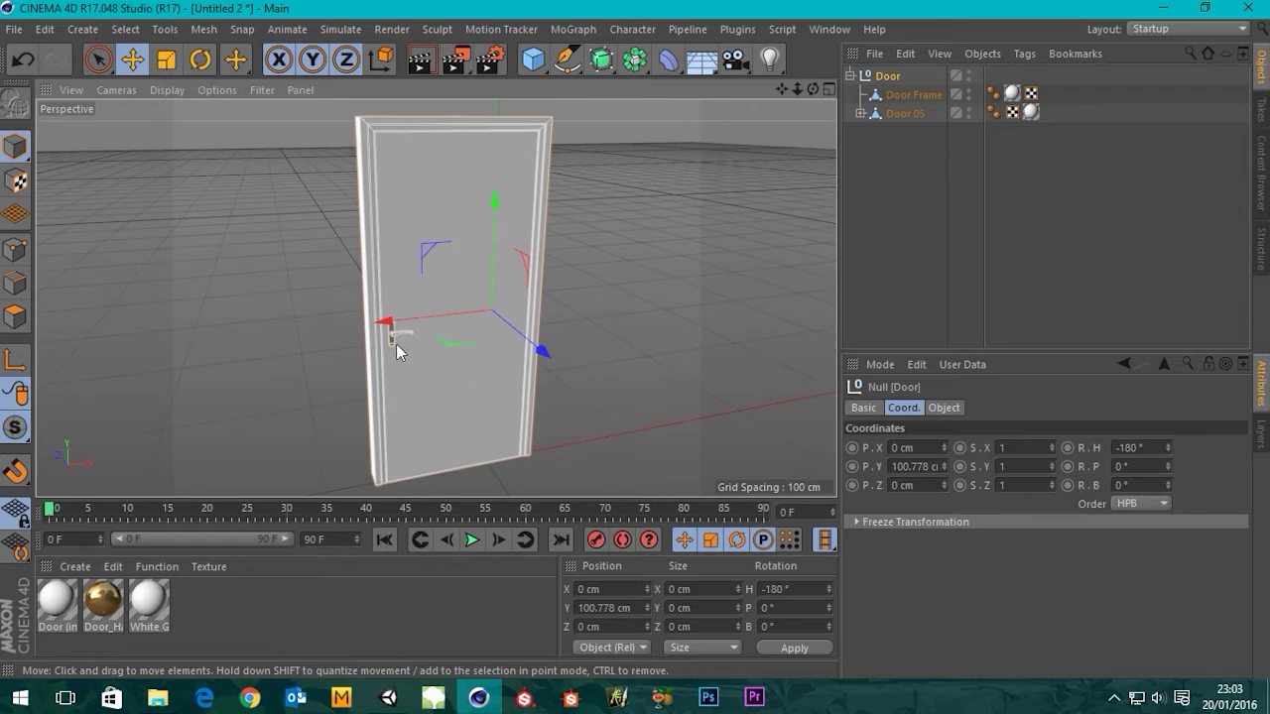
scroll(397, 339, "up", 5)
mouse_move(427, 333)
left_mouse_down("alt")
mouse_move(811, 318)
mouse_move(427, 334)
left_mouse_up("alt")
scroll(499, 198, "down", 5)
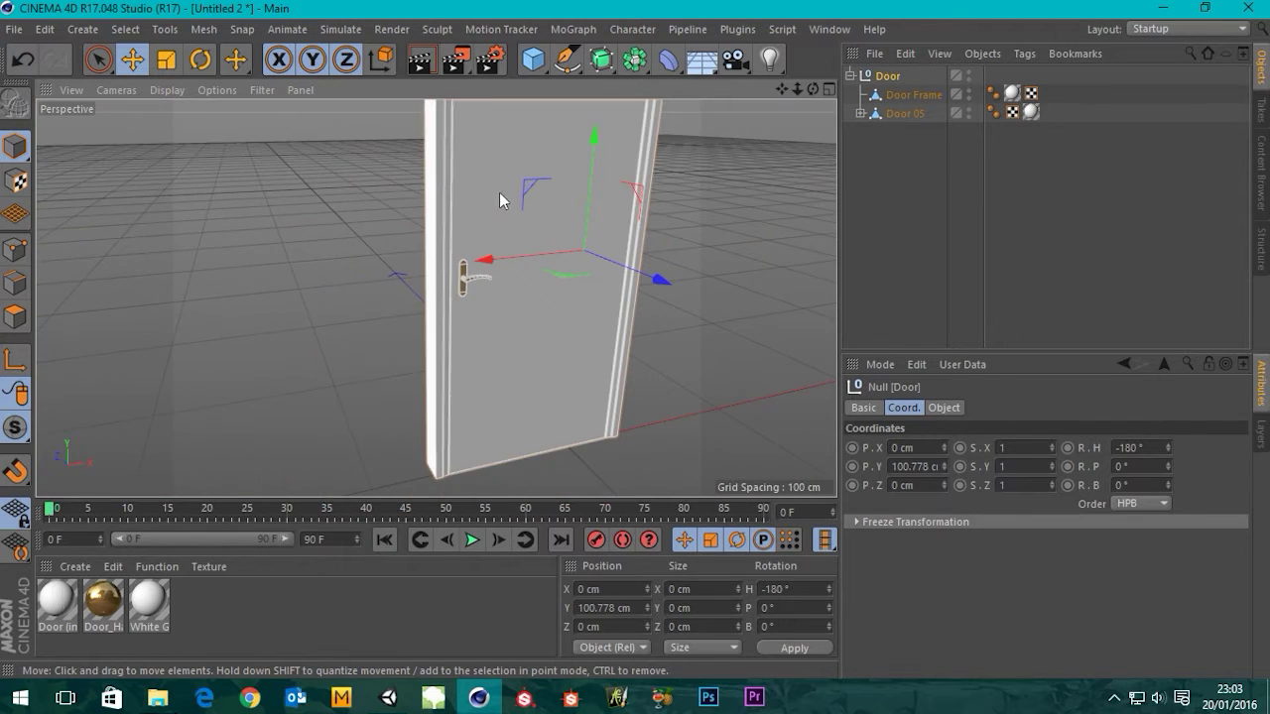
left_click_drag(499, 199, 420, 301, "alt")
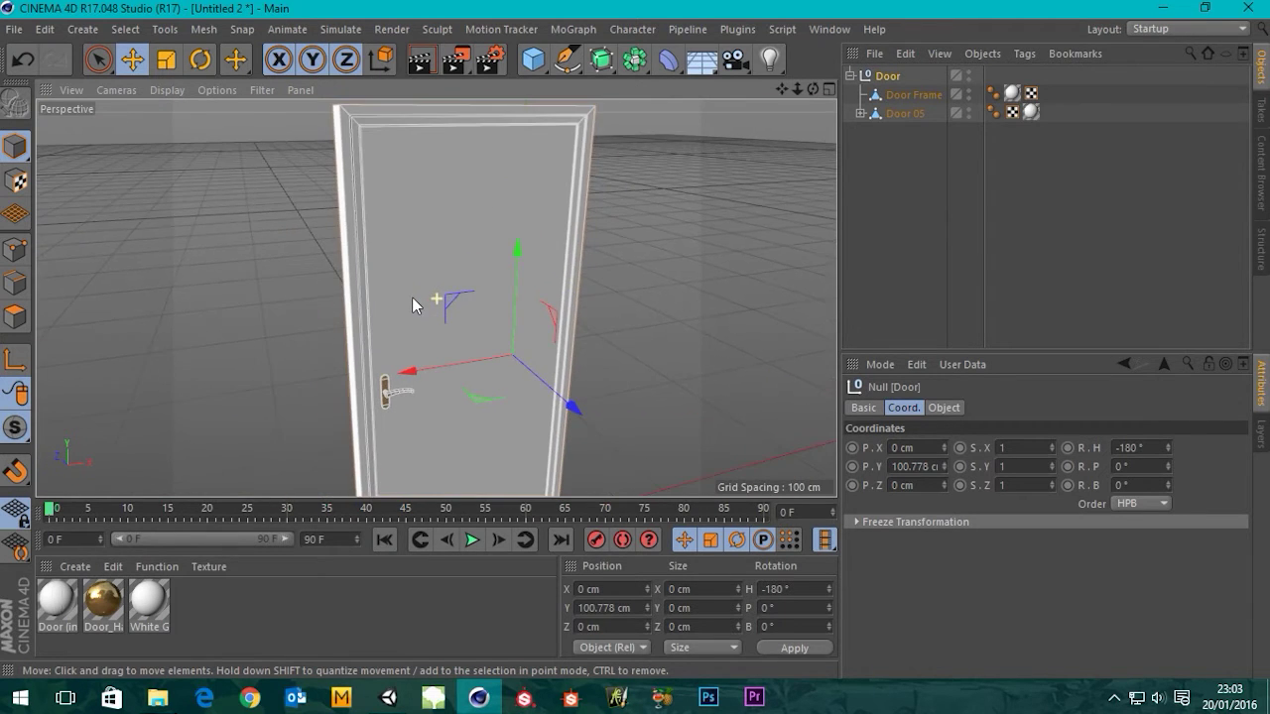
- Try moving the whole door assembly by its Door null, and undo the move
left_click(903, 94)
left_click(886, 77)
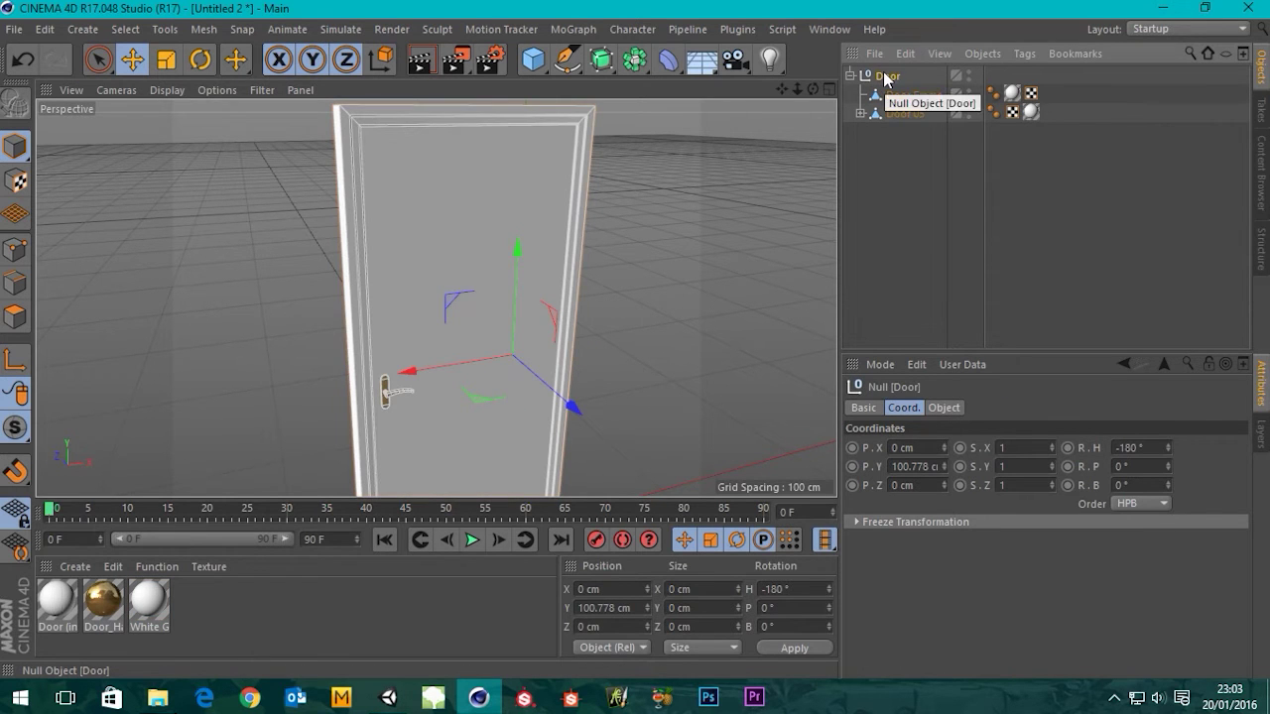
left_click_drag(575, 398, 348, 294)
key("ctrl+z")
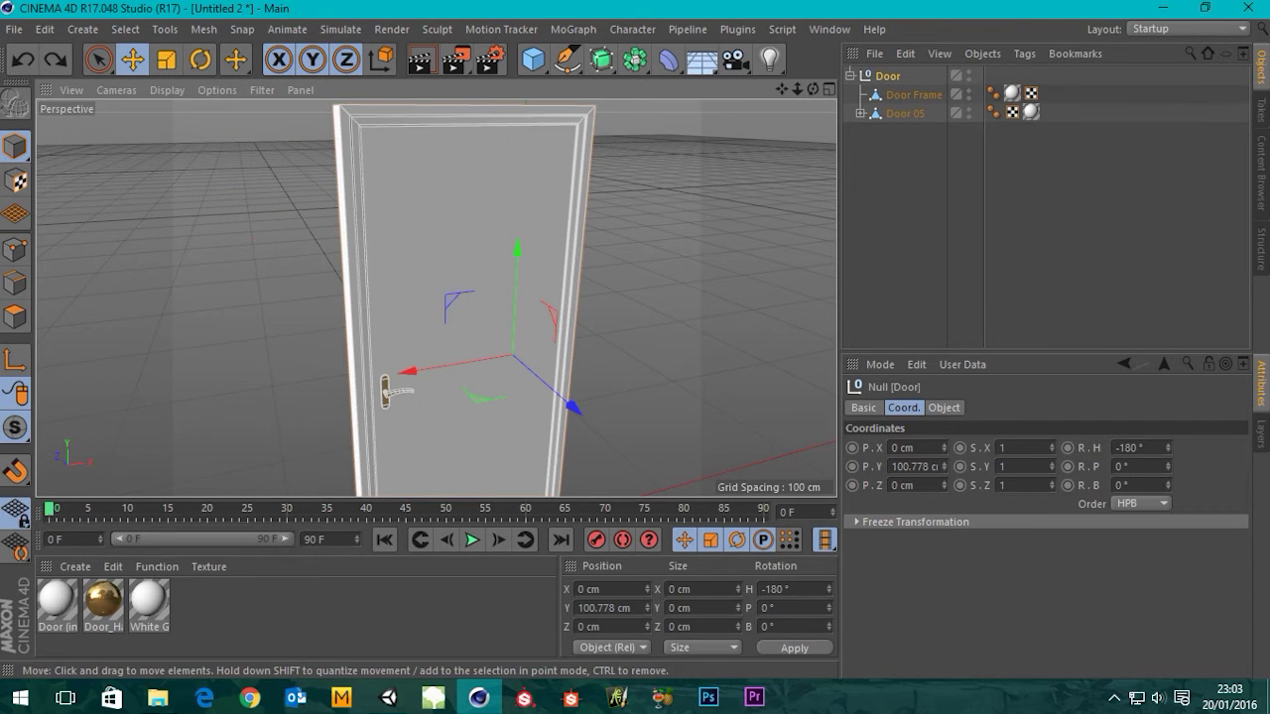
- Inspect the Door Frame separately, try rotating the Door 05 panel about its hinge-side pivot, and undo the rotation
left_click(914, 93)
left_click_drag(472, 170, 454, 205, "alt")
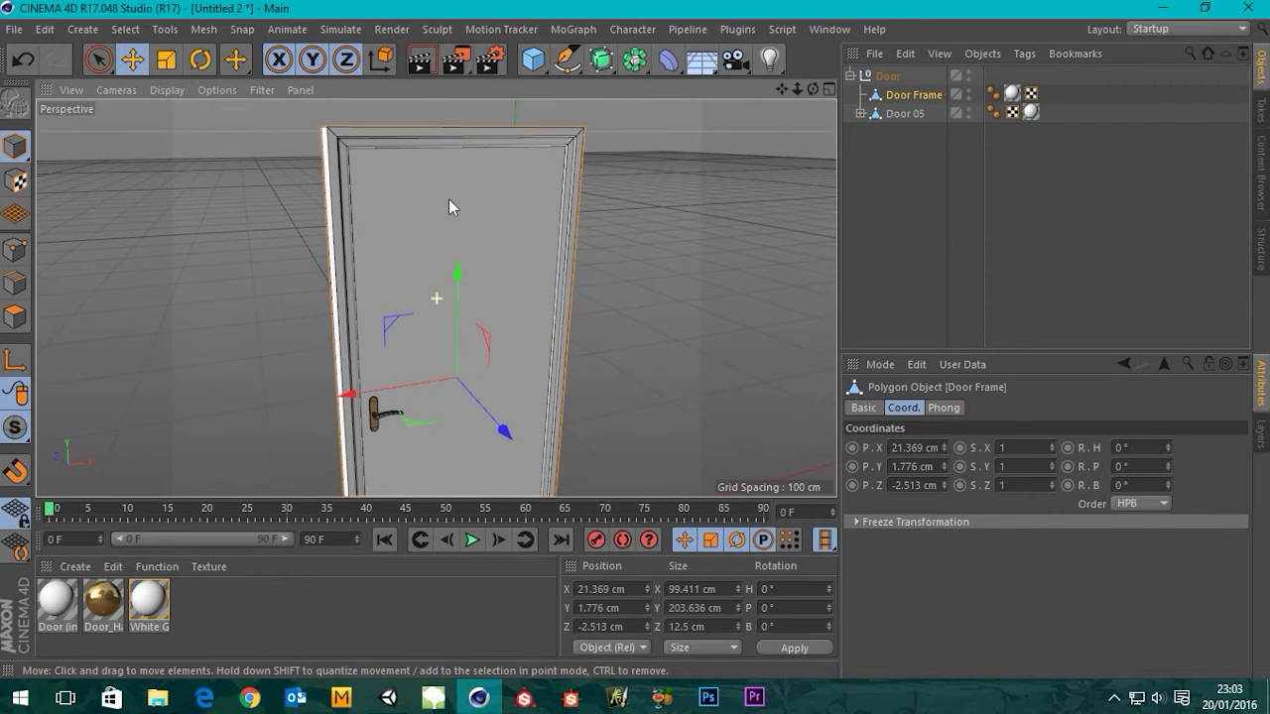
left_click(894, 115)
scroll(522, 386, "up", 5)
left_click_drag(563, 391, 467, 377, "alt")
left_click(199, 59)
key("ctrl+z")
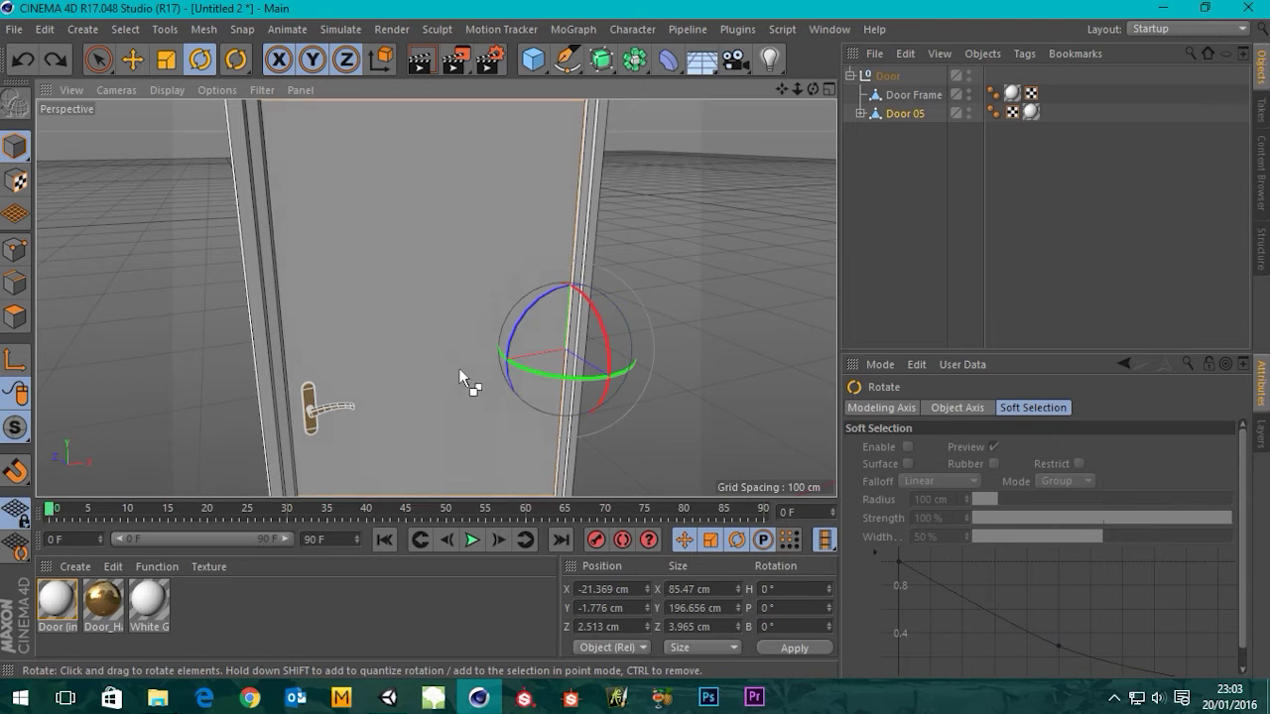
- Inspect the Door Handle 05 and Base 05 children of Door 05, try rotating Base 05, and undo it
left_click(860, 114)
left_click(929, 132)
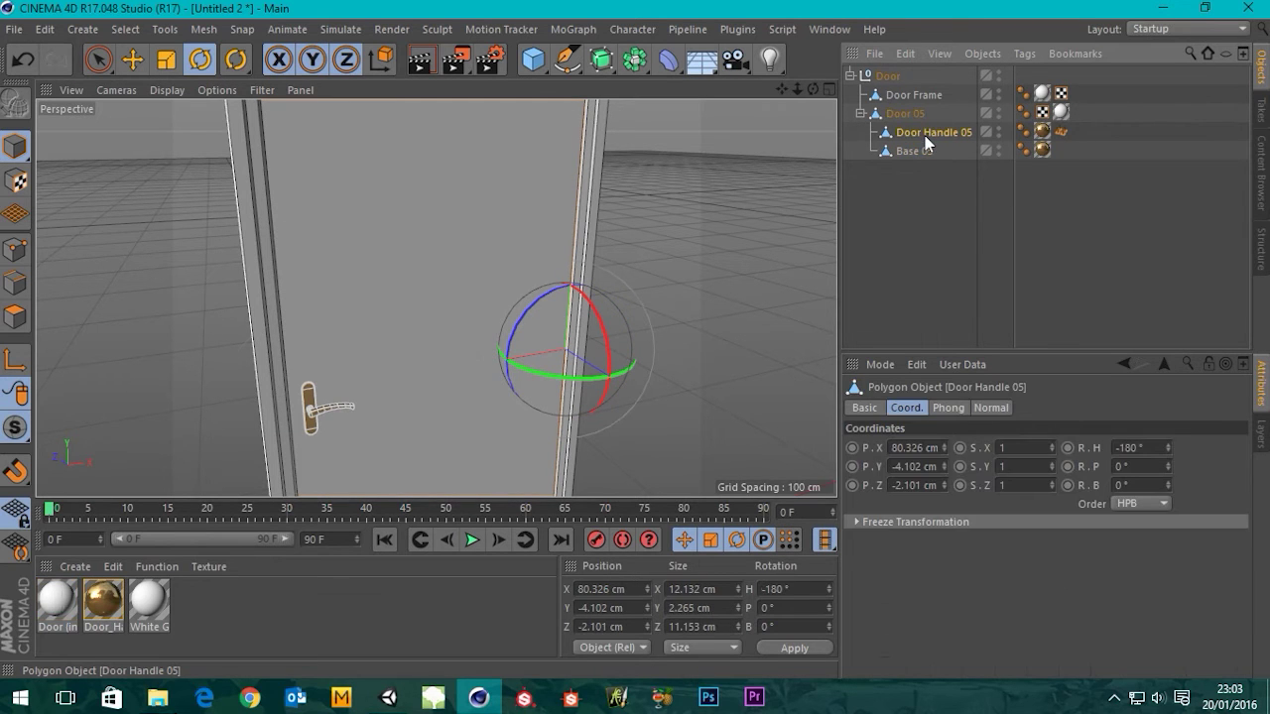
scroll(282, 446, "up", 3)
scroll(282, 445, "up", 6)
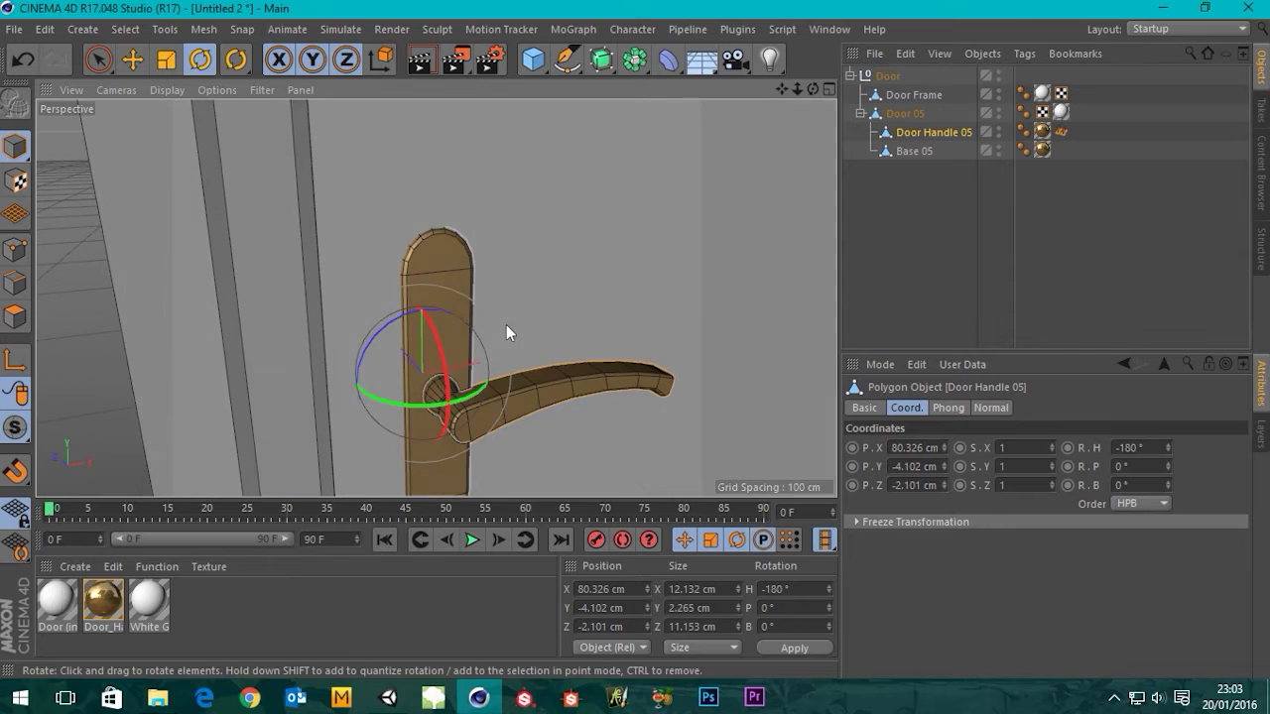
left_click(923, 151)
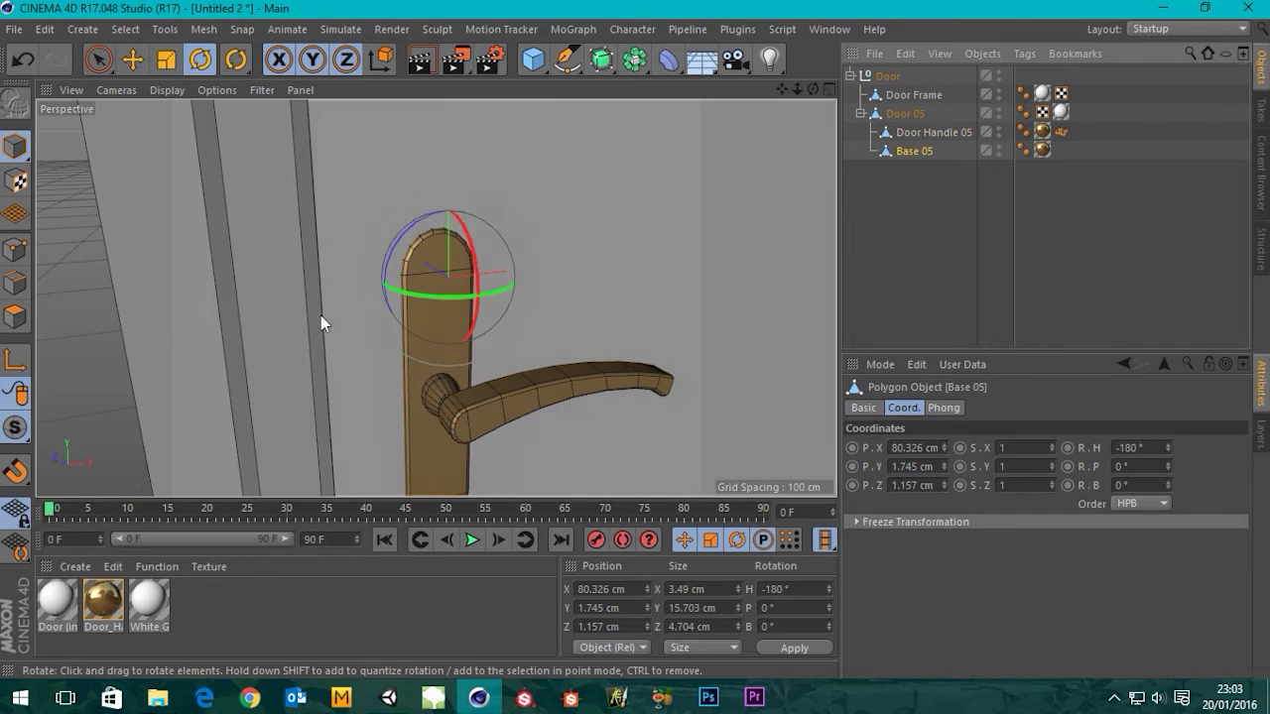
left_click_drag(401, 246, 410, 278)
key("ctrl+z")
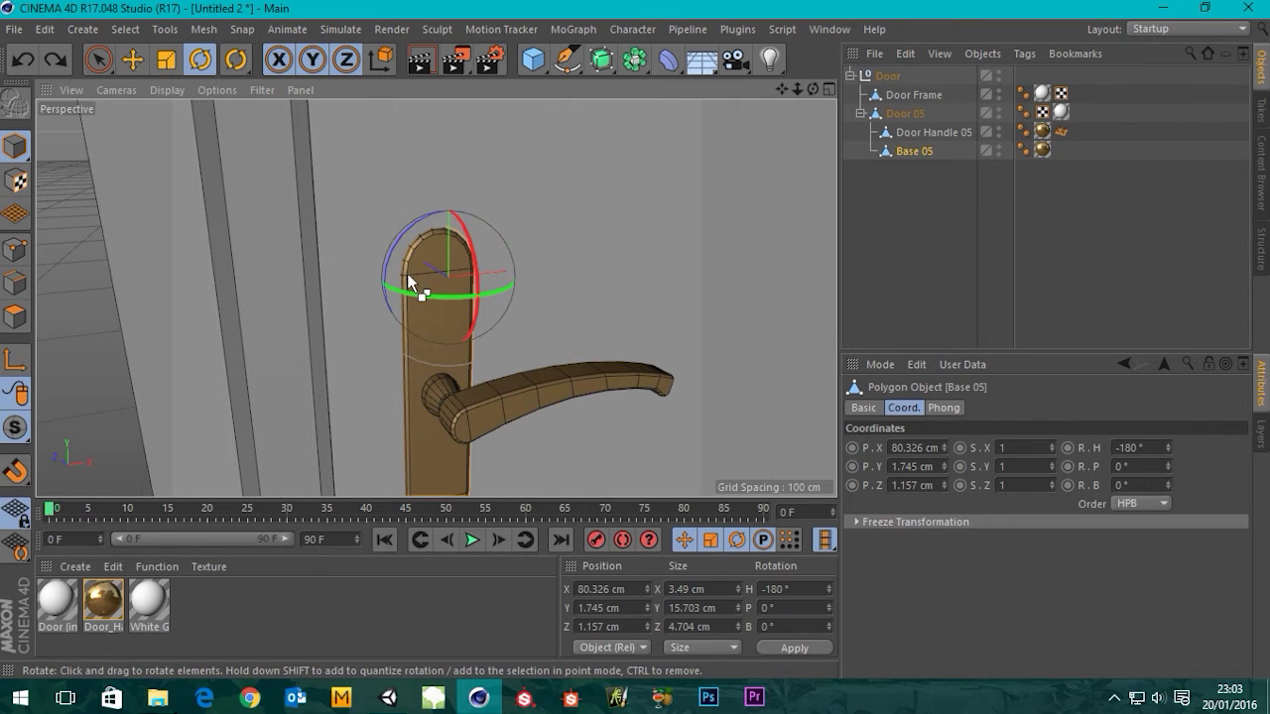
- Try rotating Door Handle 05 about -68° in bank around its own pivot, and undo the rotation
scroll(417, 284, "down", 5)
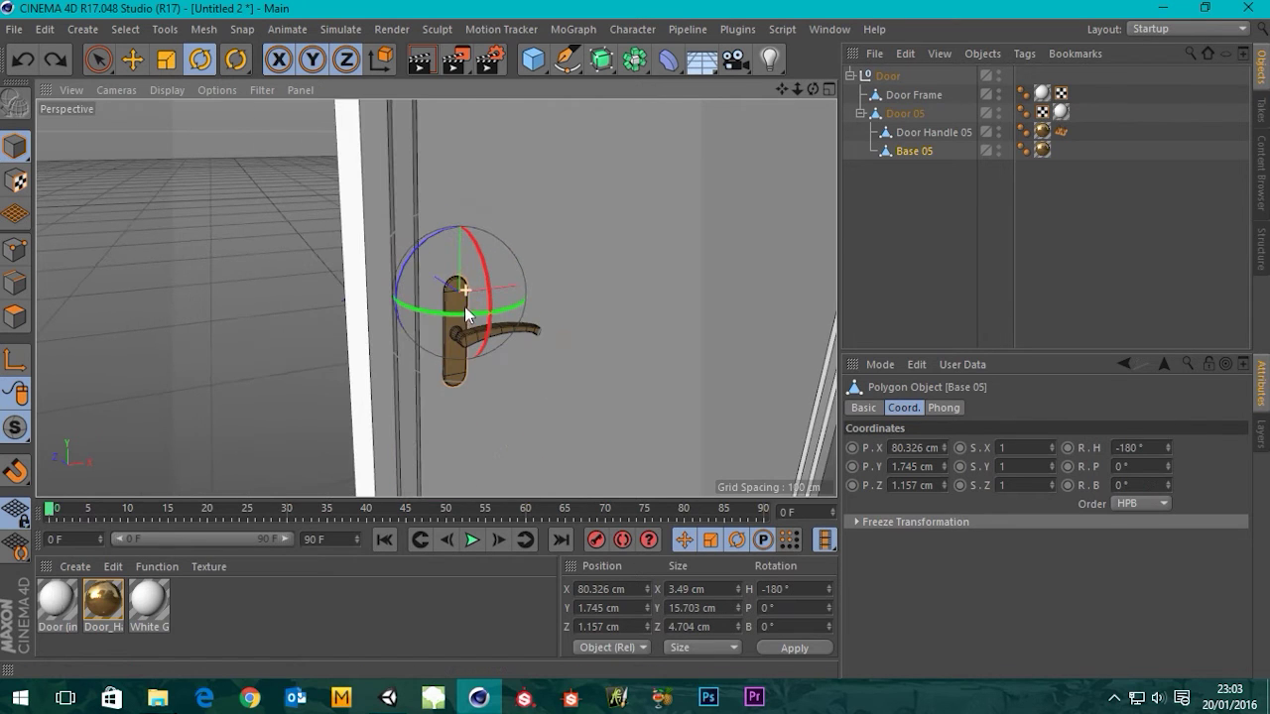
left_click(928, 132)
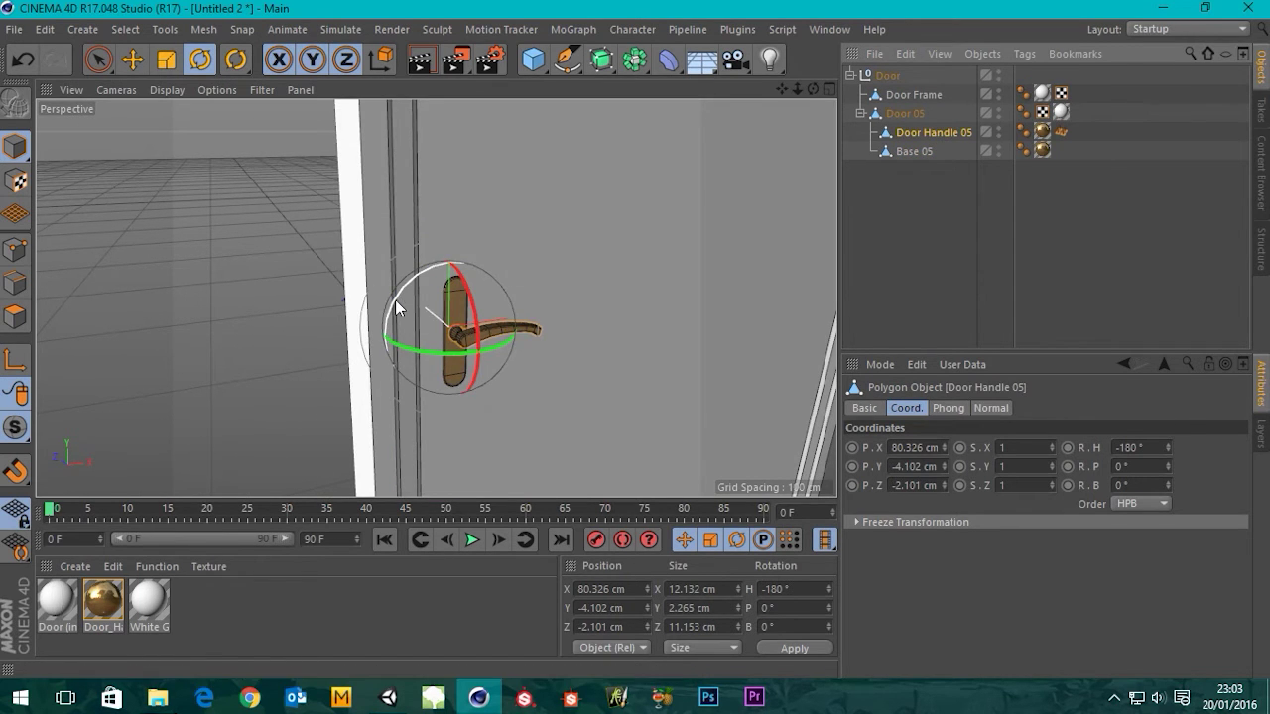
left_click_drag(396, 309, 403, 367)
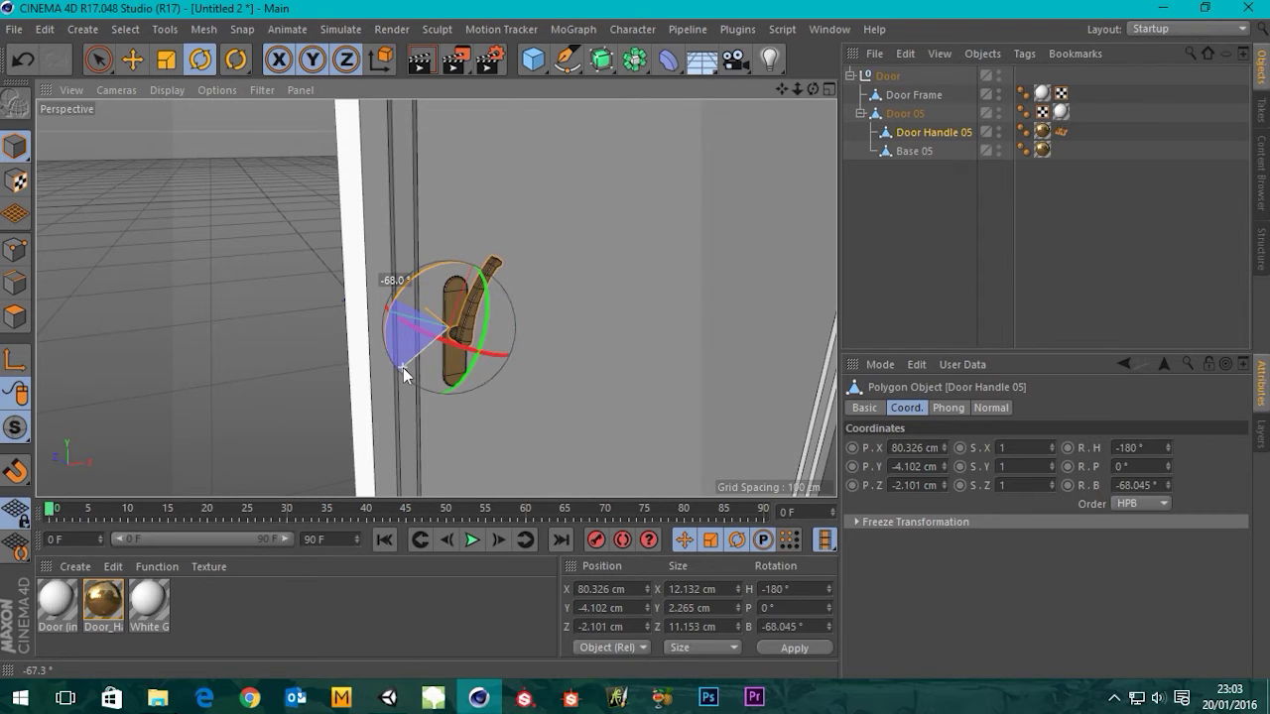
key("ctrl+z")
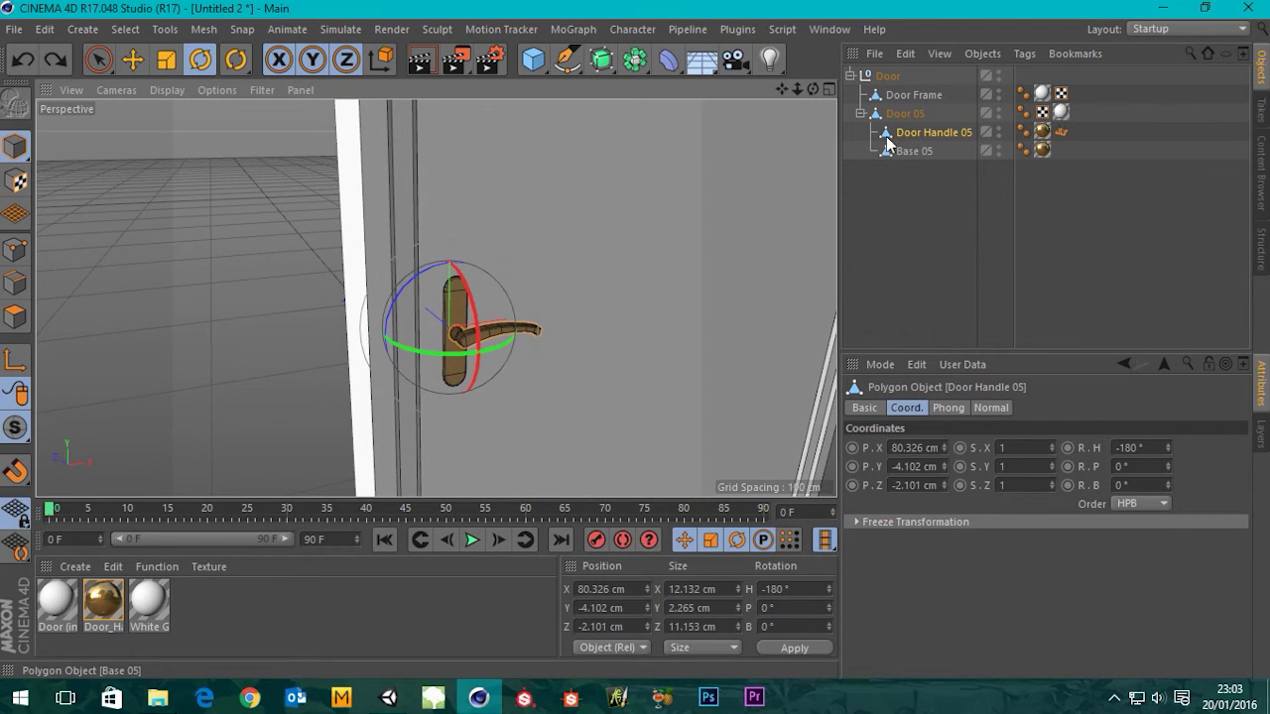
- Try rotating Door Handle 05 and Base 05 together, and undo the rotation
left_click_drag(921, 172, 919, 131)
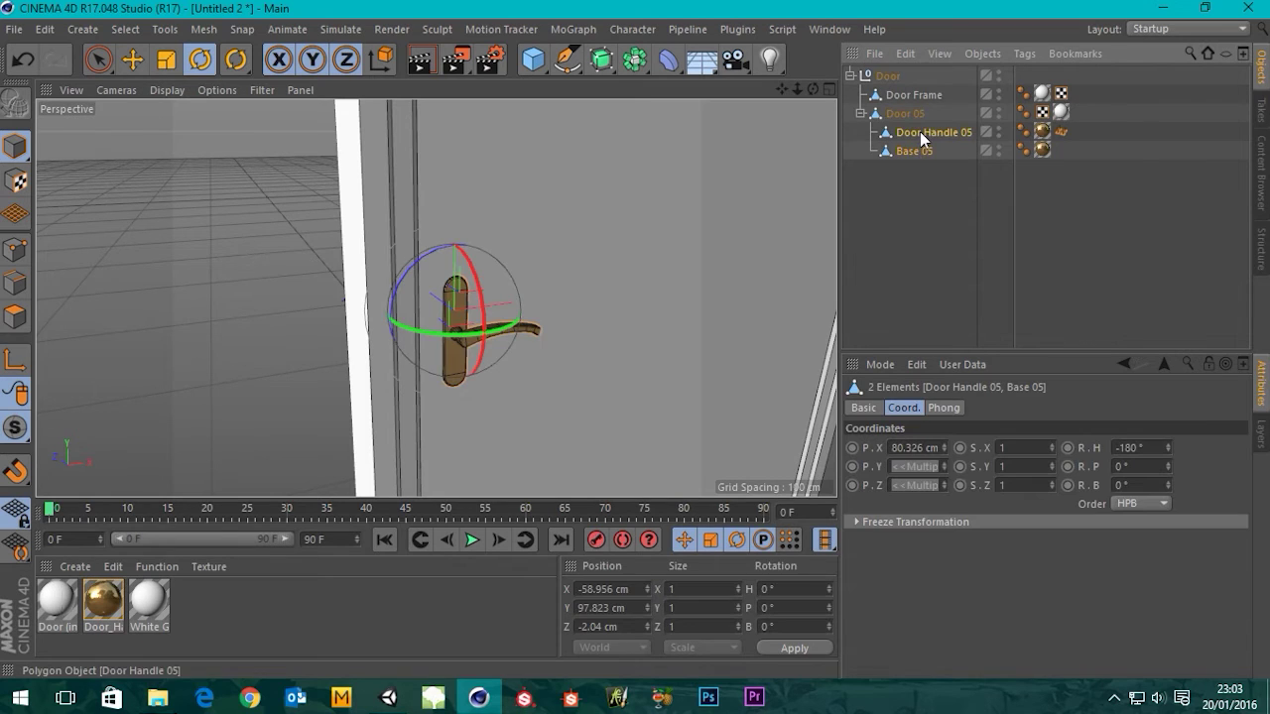
mouse_move(409, 279)
left_mouse_down()
mouse_move(422, 265)
mouse_move(394, 289)
left_mouse_up()
key("ctrl+z")
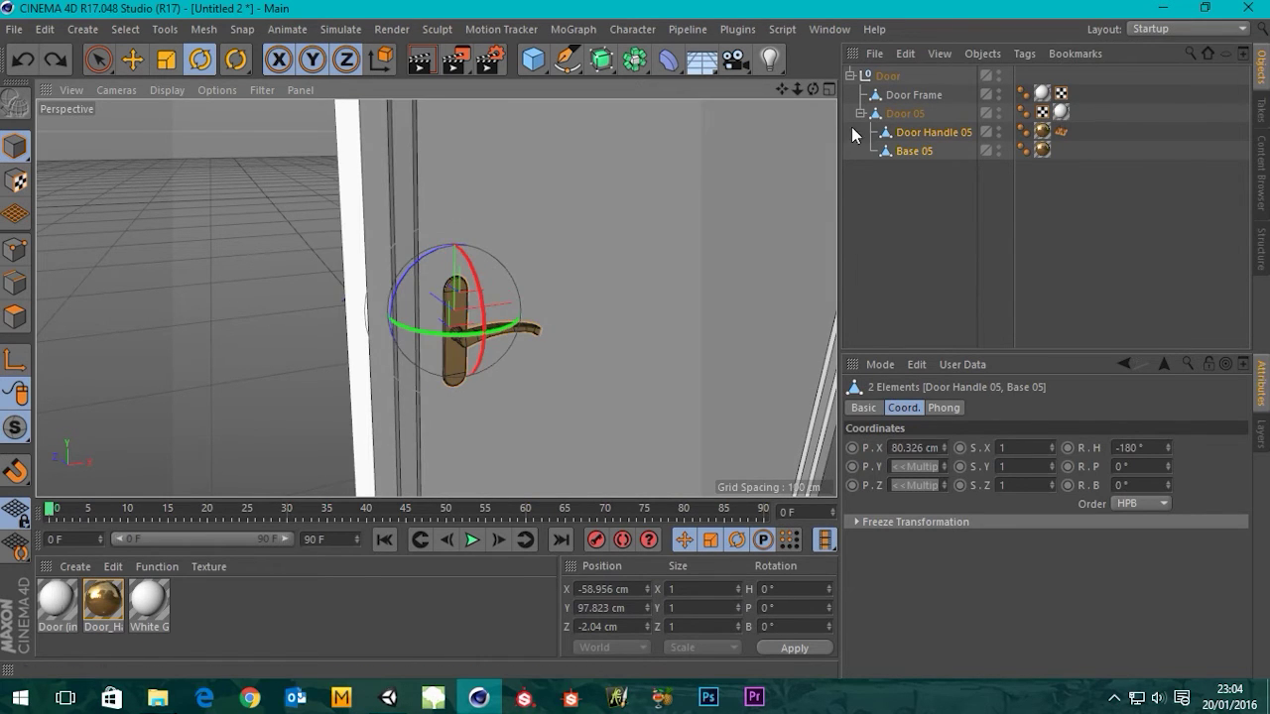
- Try swinging the Door 05 panel with its handle parts in heading, and undo the rotation
left_click(906, 113)
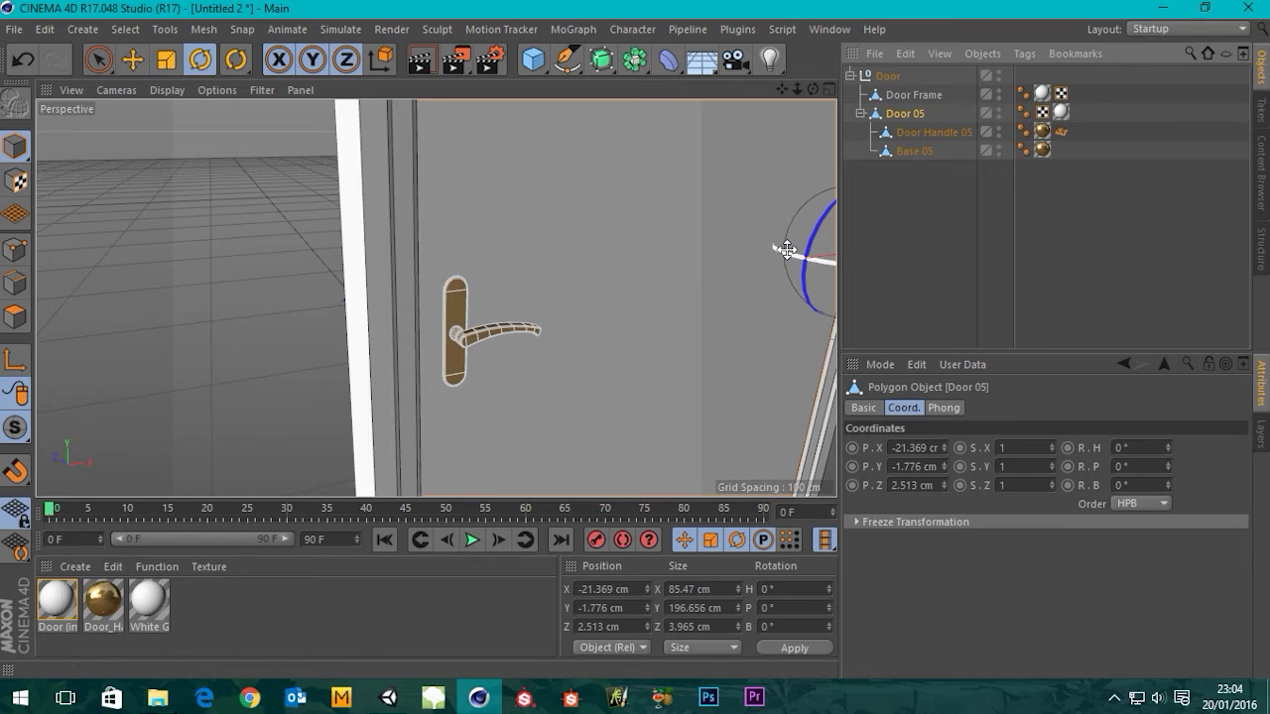
left_click_drag(782, 250, 774, 317)
key("ctrl+z")
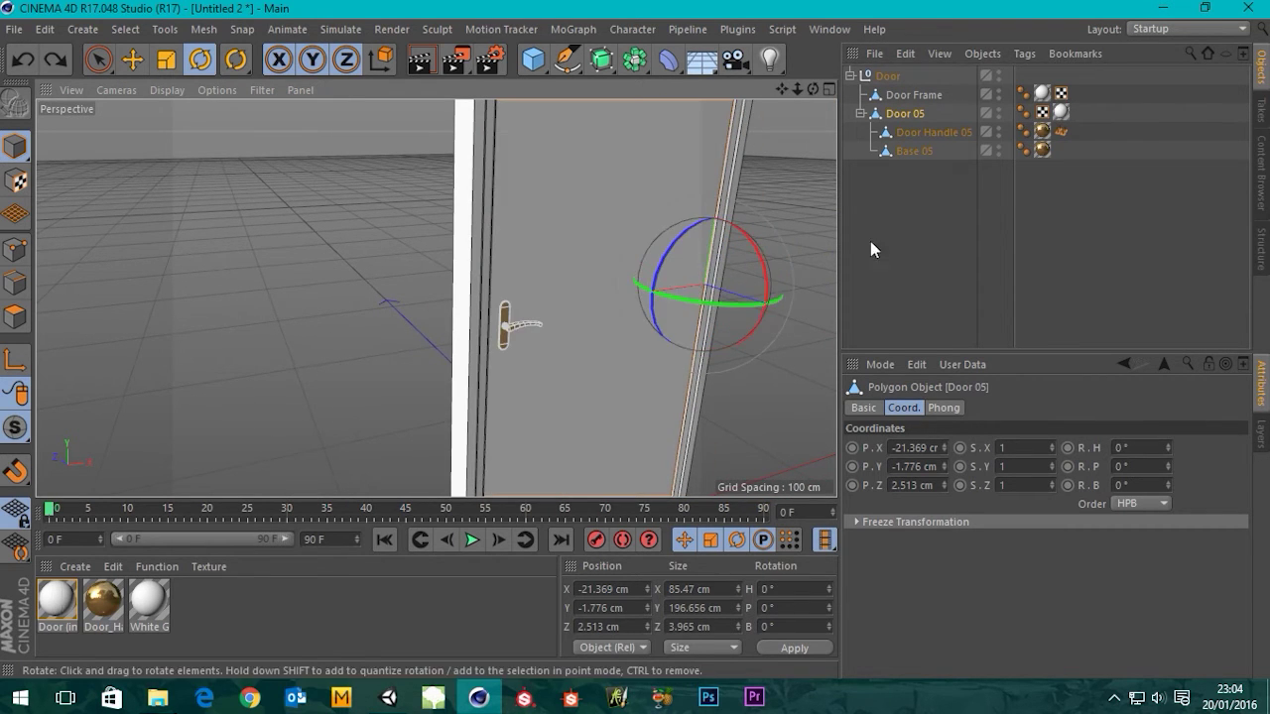
- Deselect all objects, collapse the Door hierarchy, and frame the complete door in the perspective view
left_click(902, 222)
left_click(850, 75)
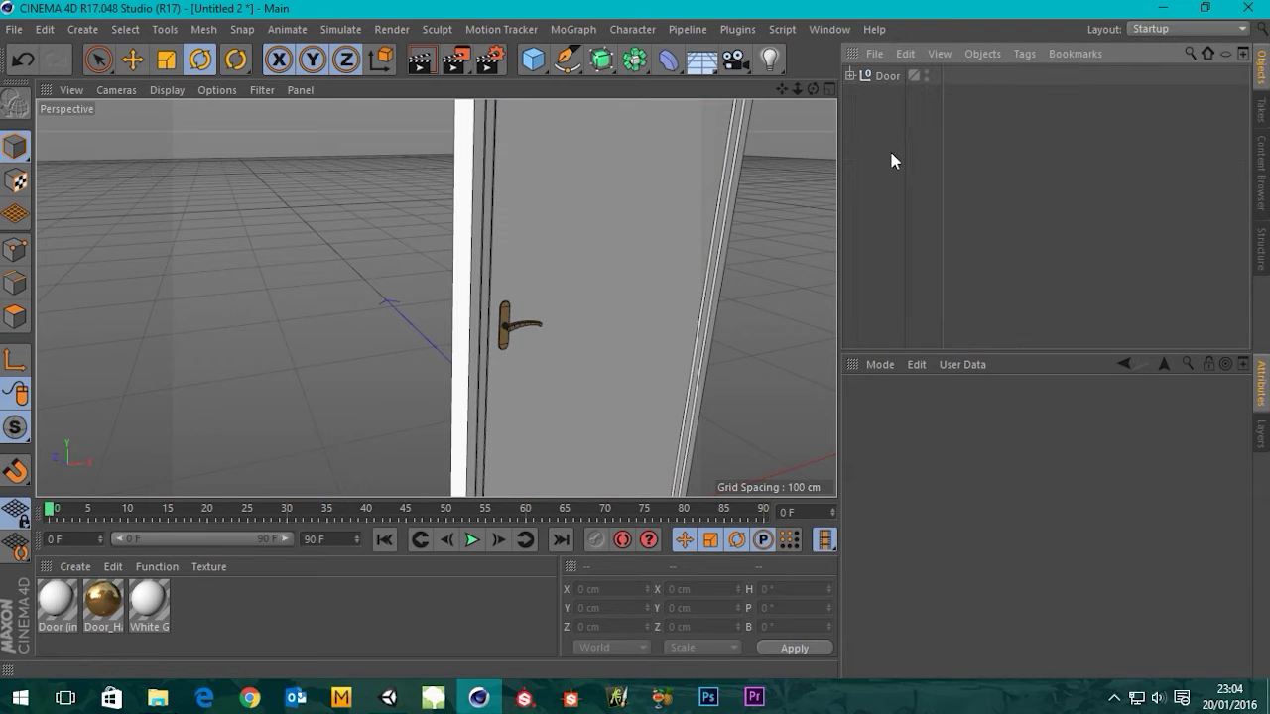
scroll(661, 226, "down", 5)
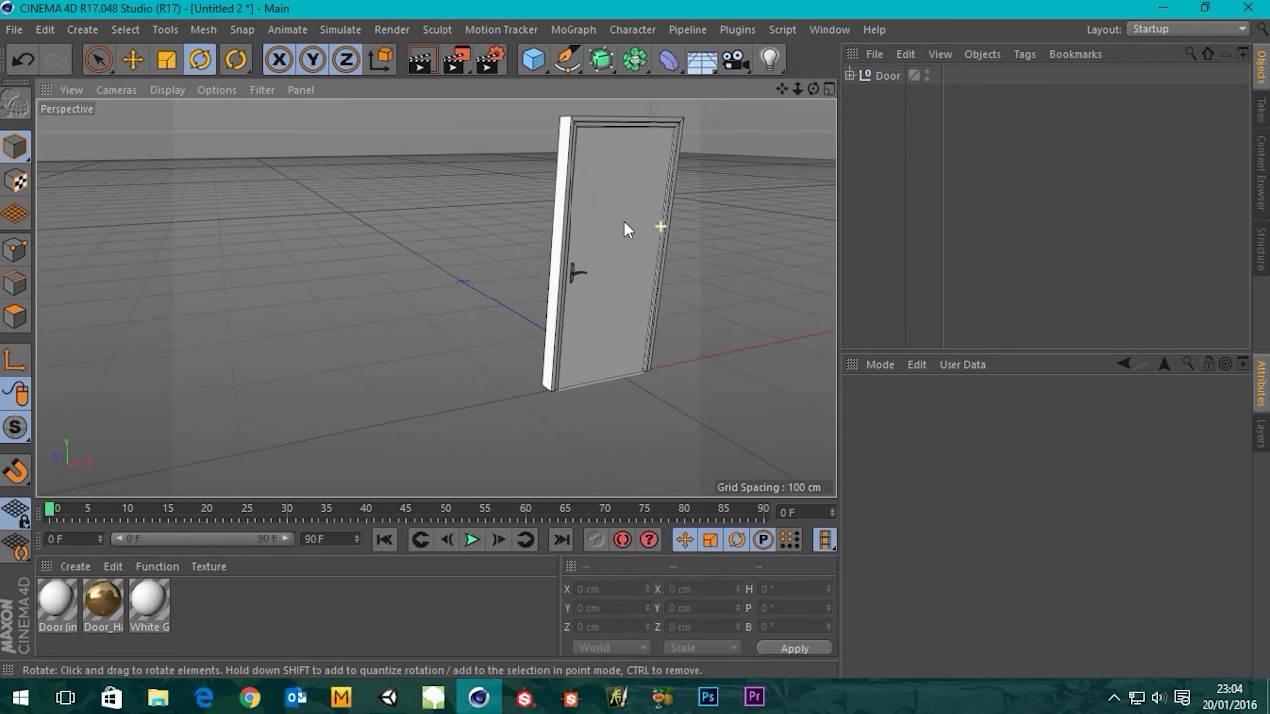
middle_click_drag(624, 222, 420, 267, "alt")
scroll(430, 275, "up", 4)
scroll(437, 268, "down", 2)
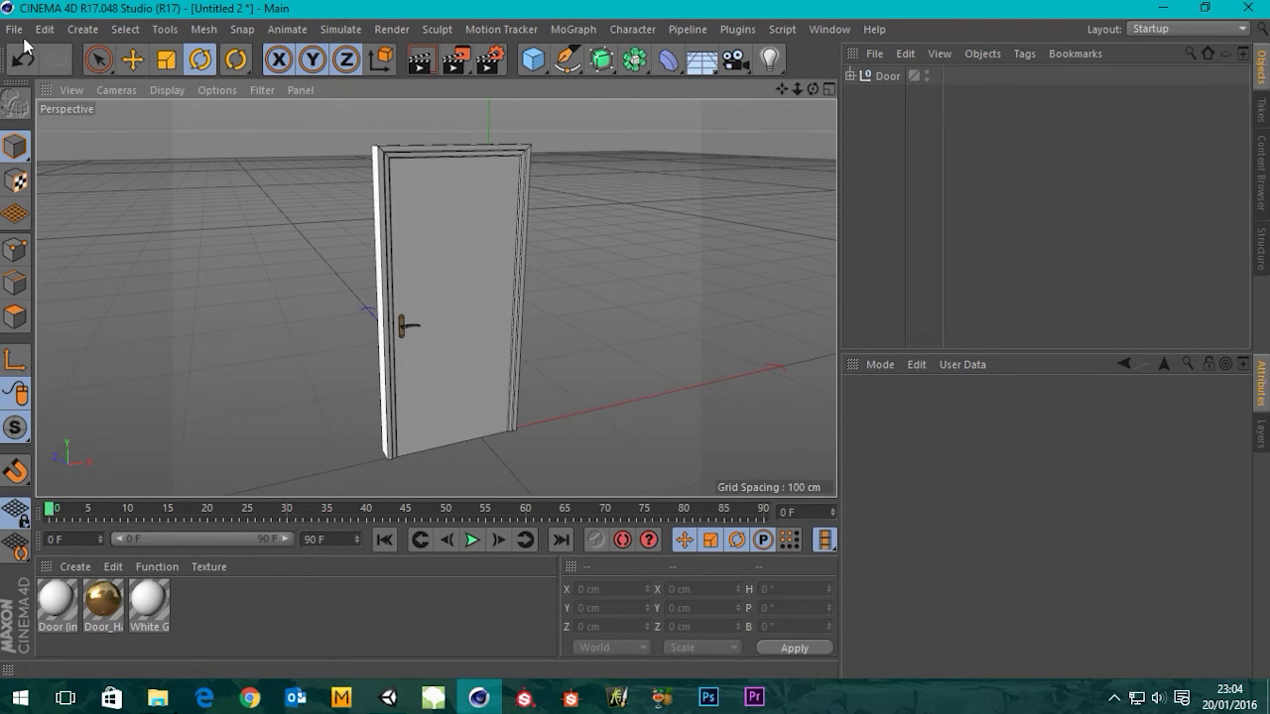
- Save the scene as "Door" in the #Imports folder of The House project's Assets
left_click(15, 29)
left_click(50, 203)
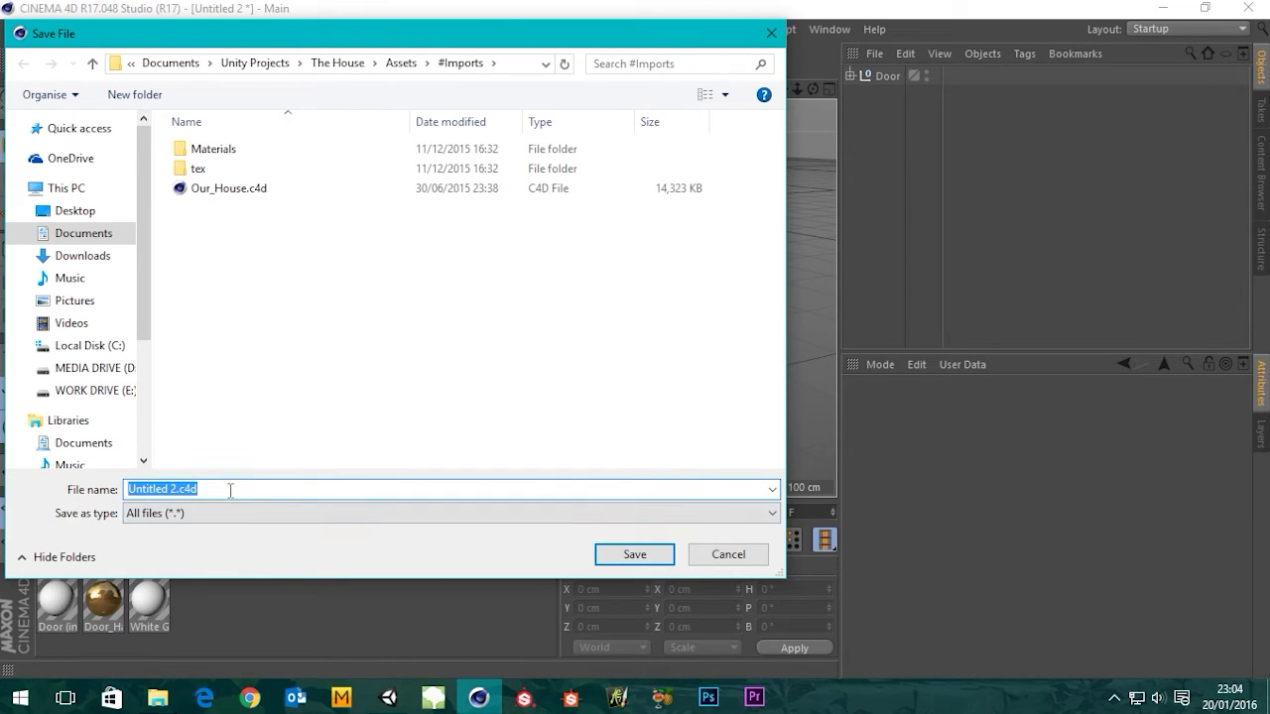
key("BackSpace")
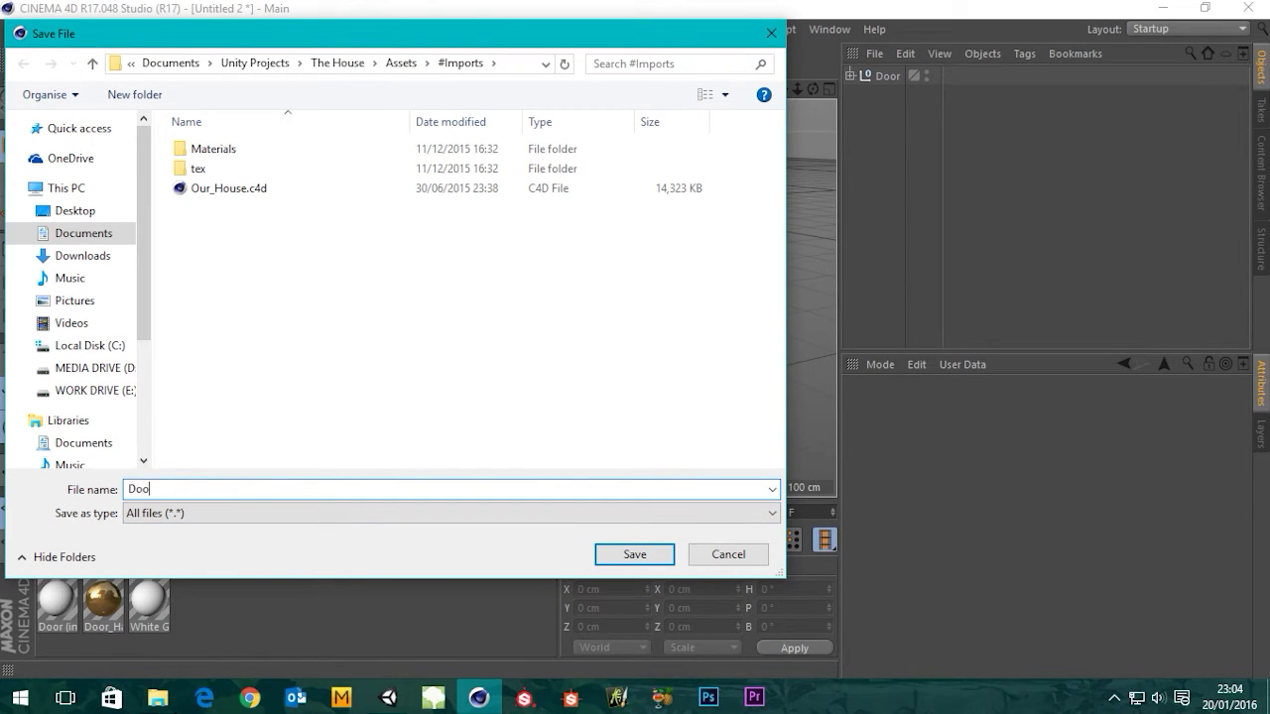
left_click(611, 555)
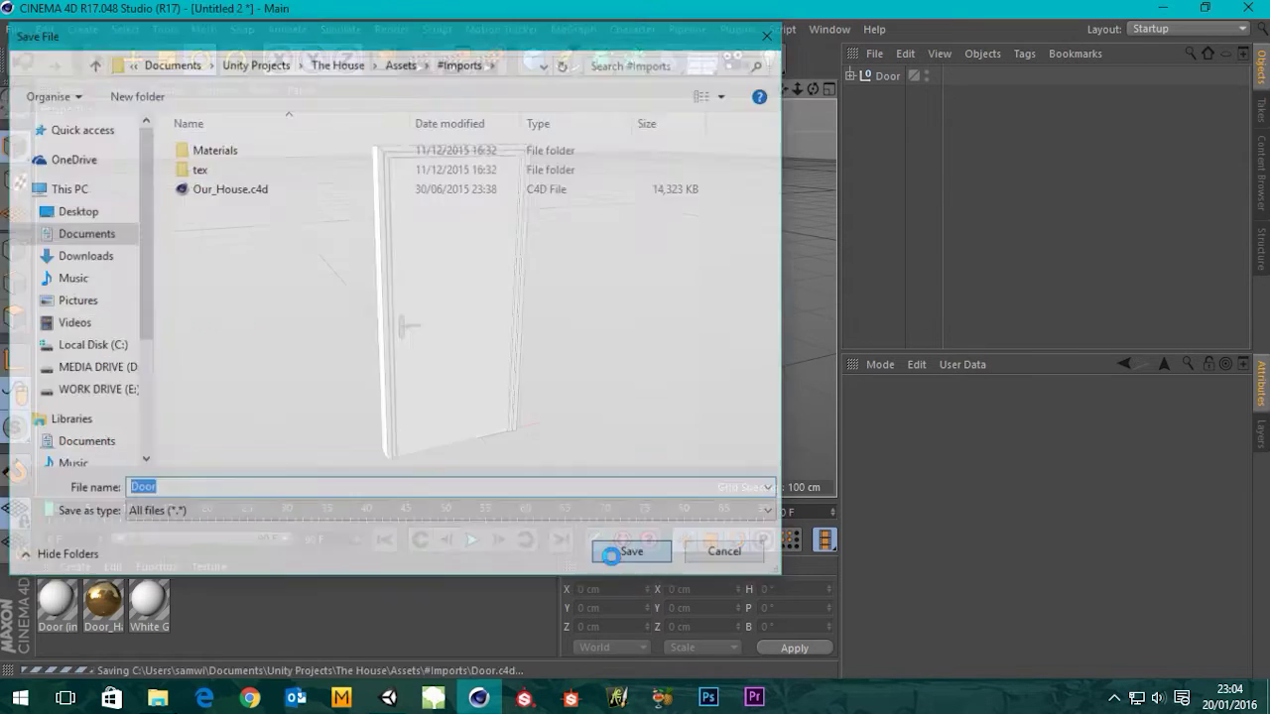
- Check the Unity project's asset folders with Standard Assets collapsed, and return to Cinema 4D
left_click(402, 701)
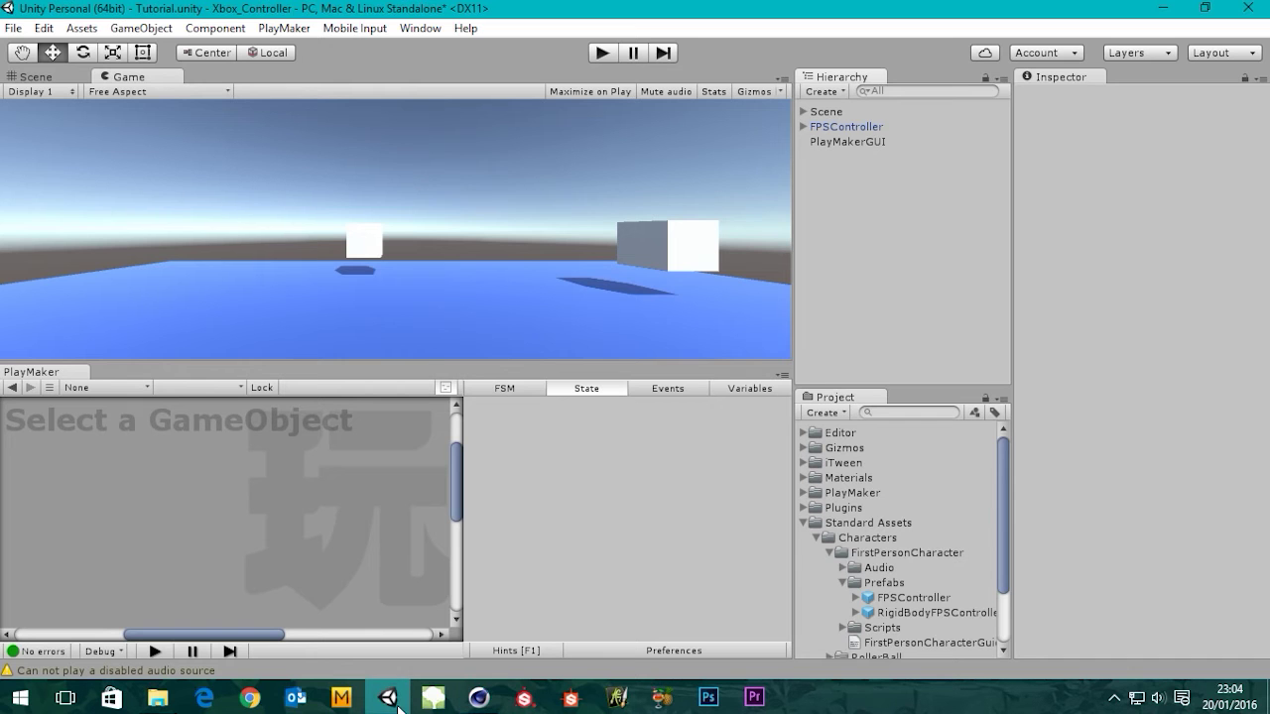
left_click(803, 523)
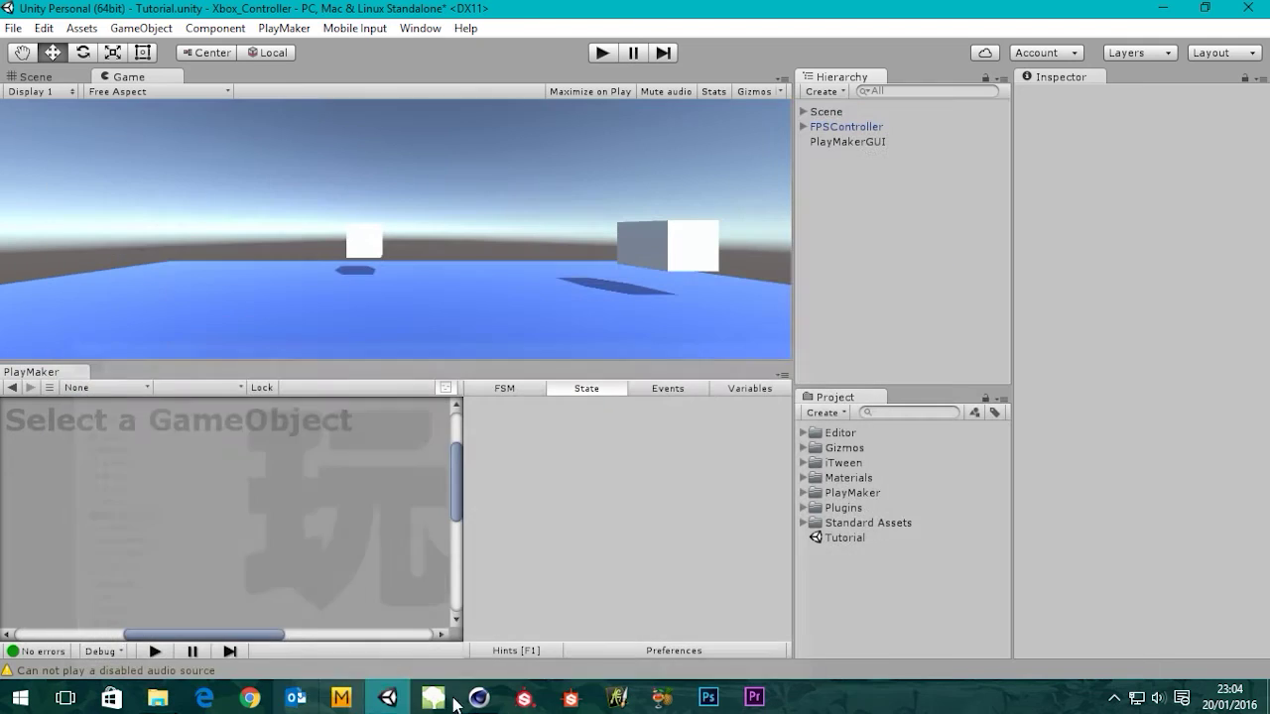
left_click(479, 698)
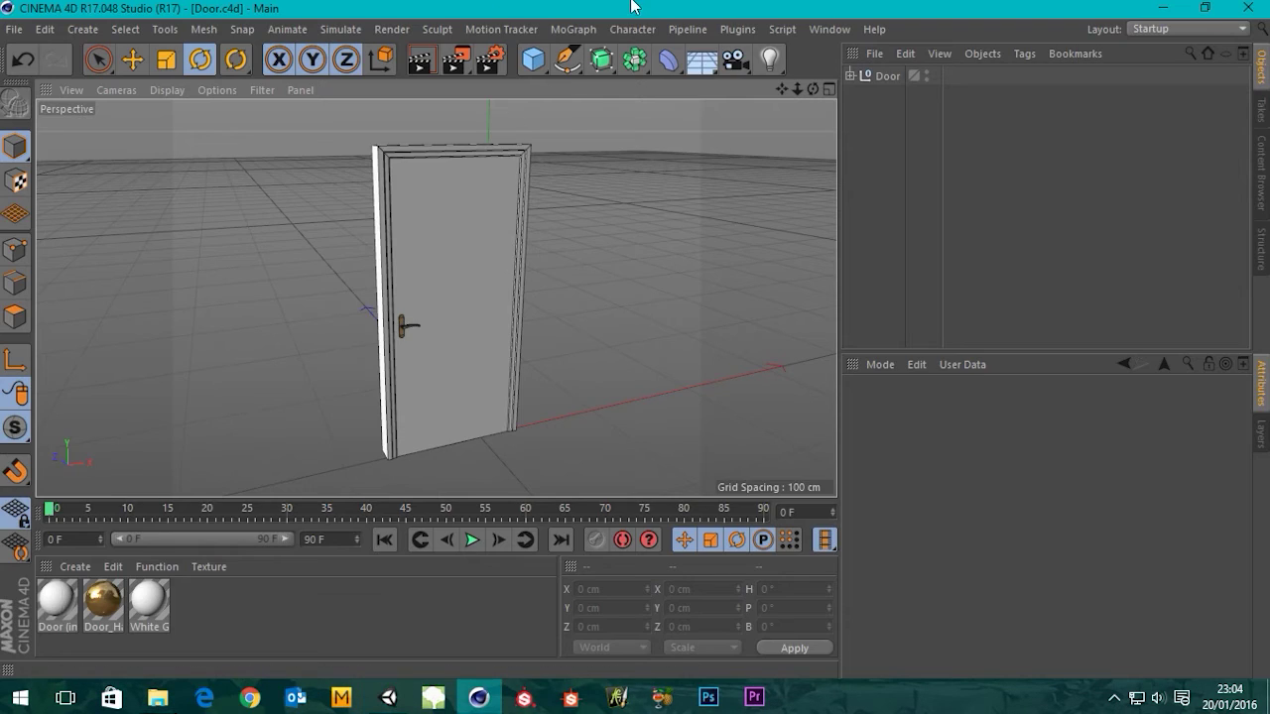
- Start saving the scene under a new location and delete Door.c4d from The House project's #Imports folder
left_click(13, 29)
left_click(45, 199)
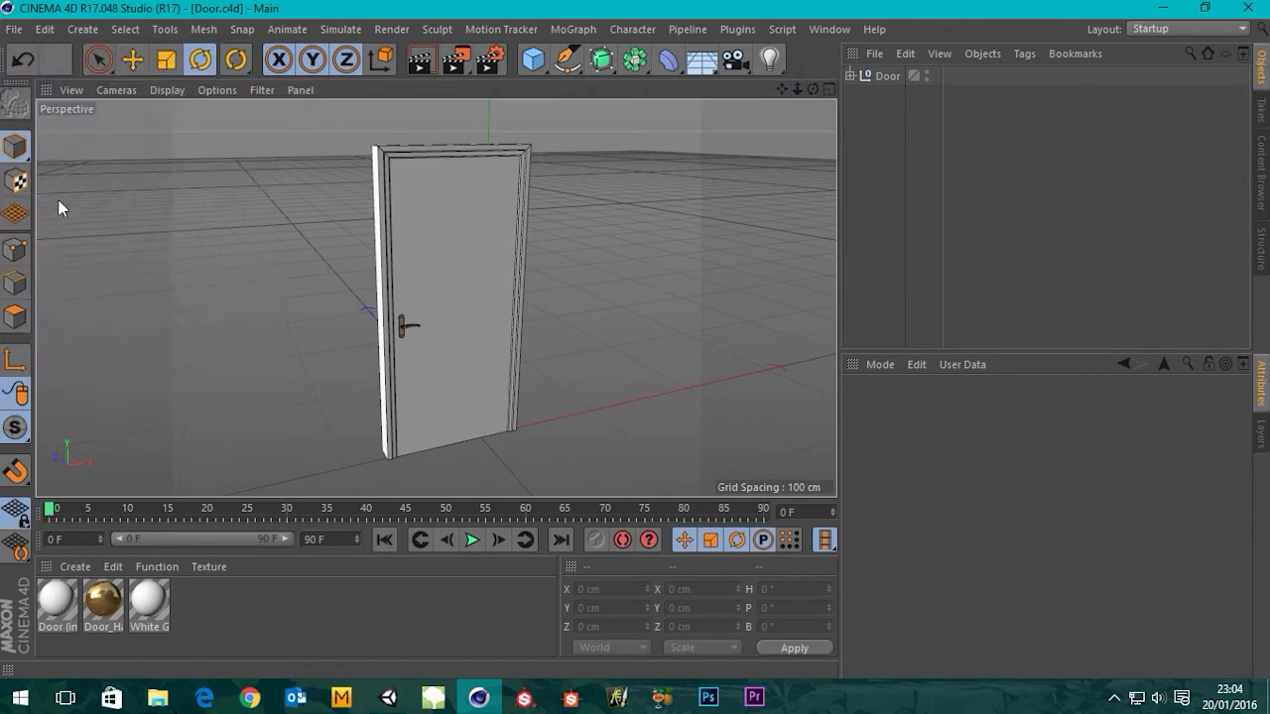
left_click(195, 191)
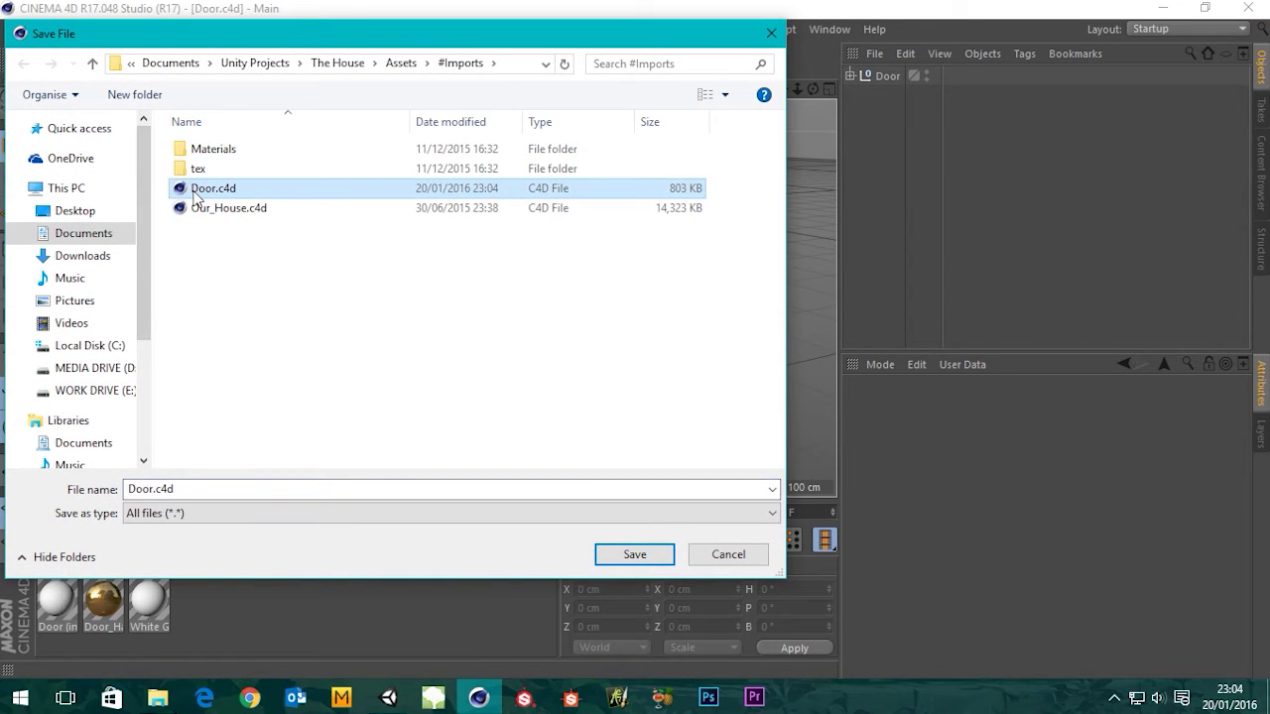
key("Delete")
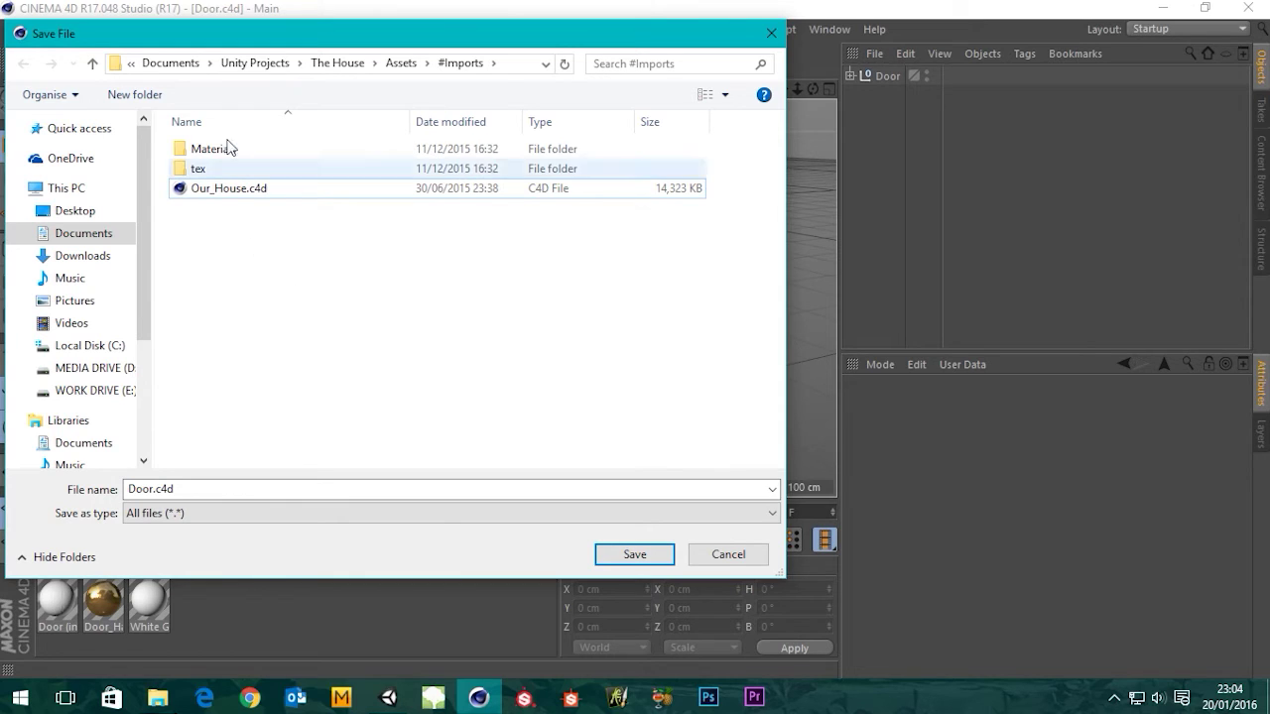
- Create a folder named "#Imports" inside the Assets folder of the Xbox_Controller Unity project
left_click(260, 63)
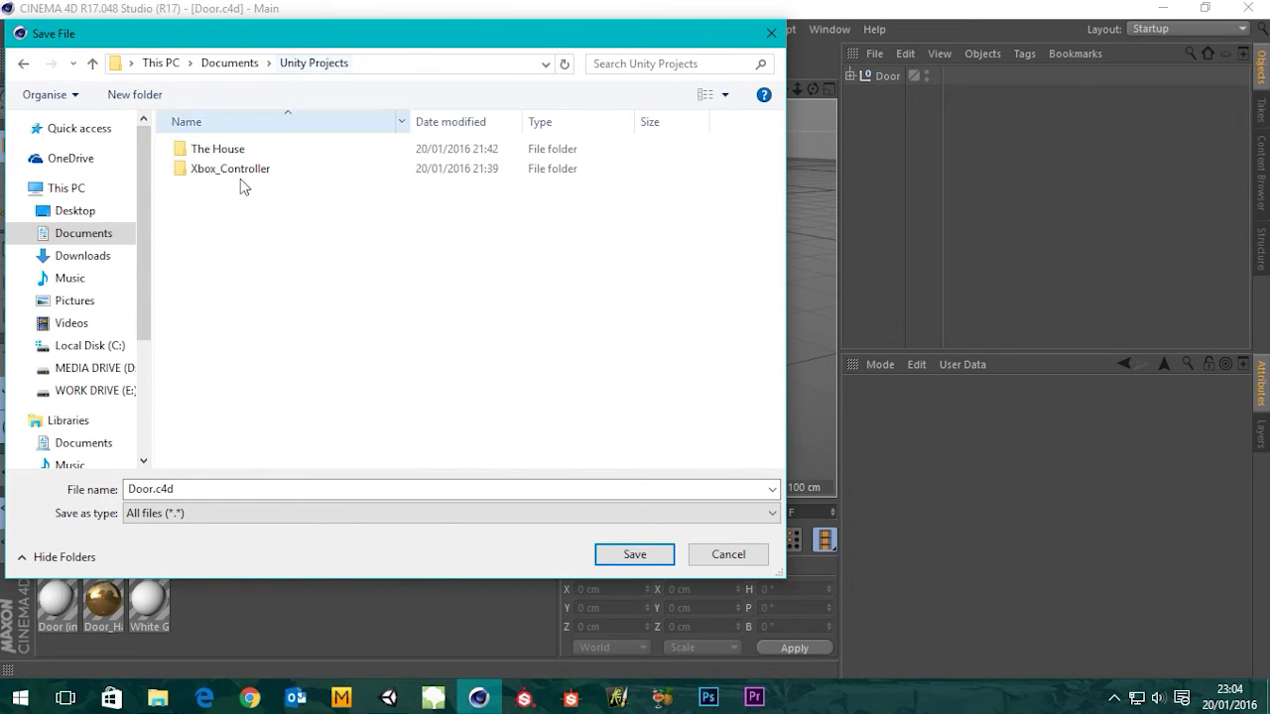
double_click(233, 175)
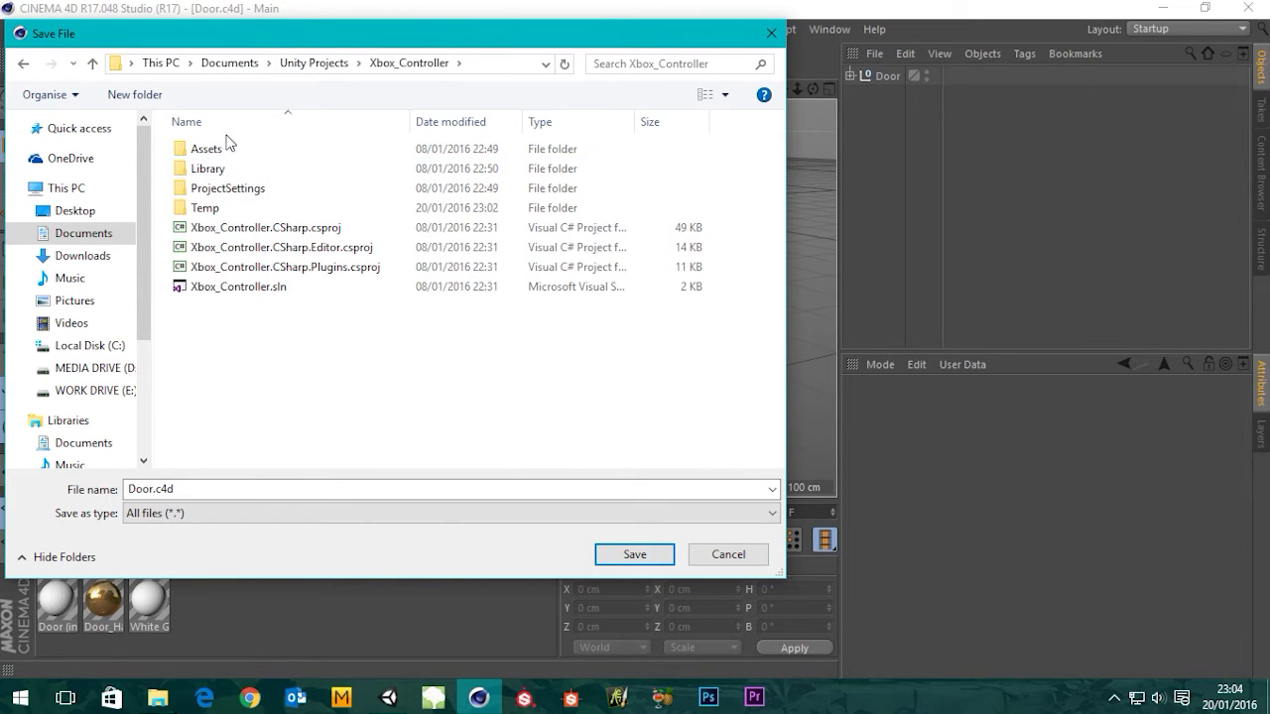
double_click(210, 151)
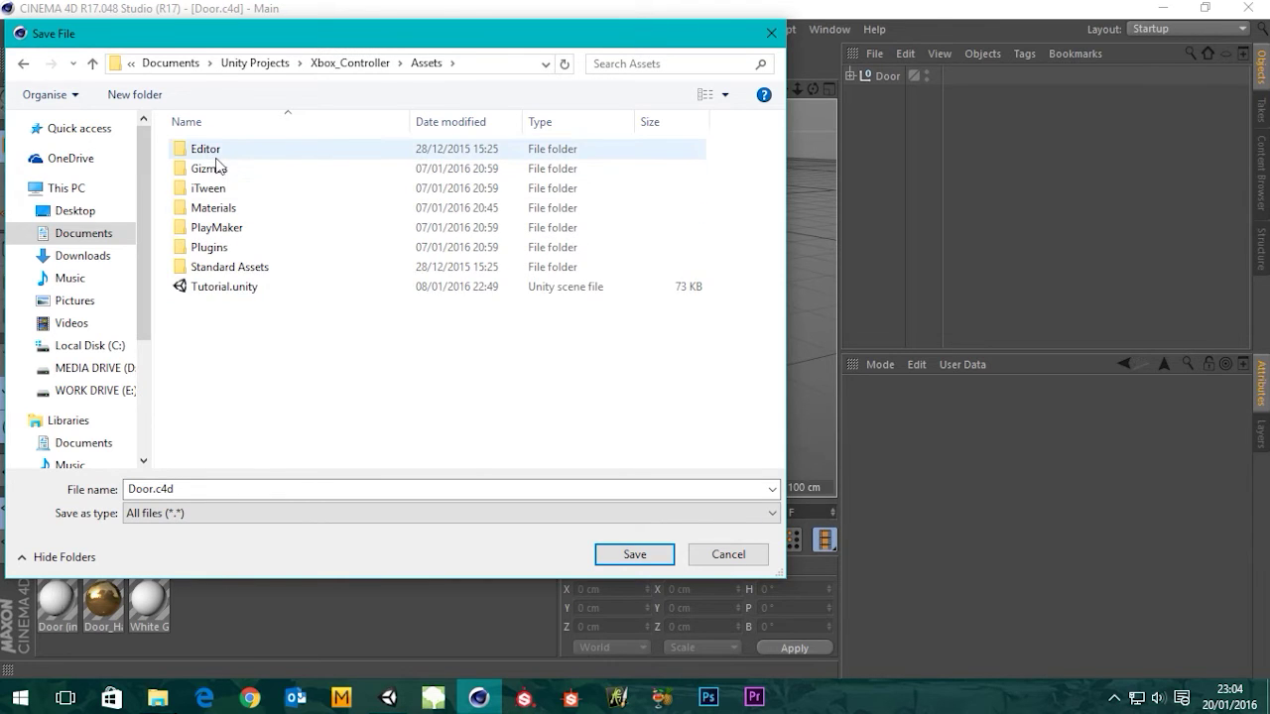
right_click(223, 334)
mouse_move(386, 343)
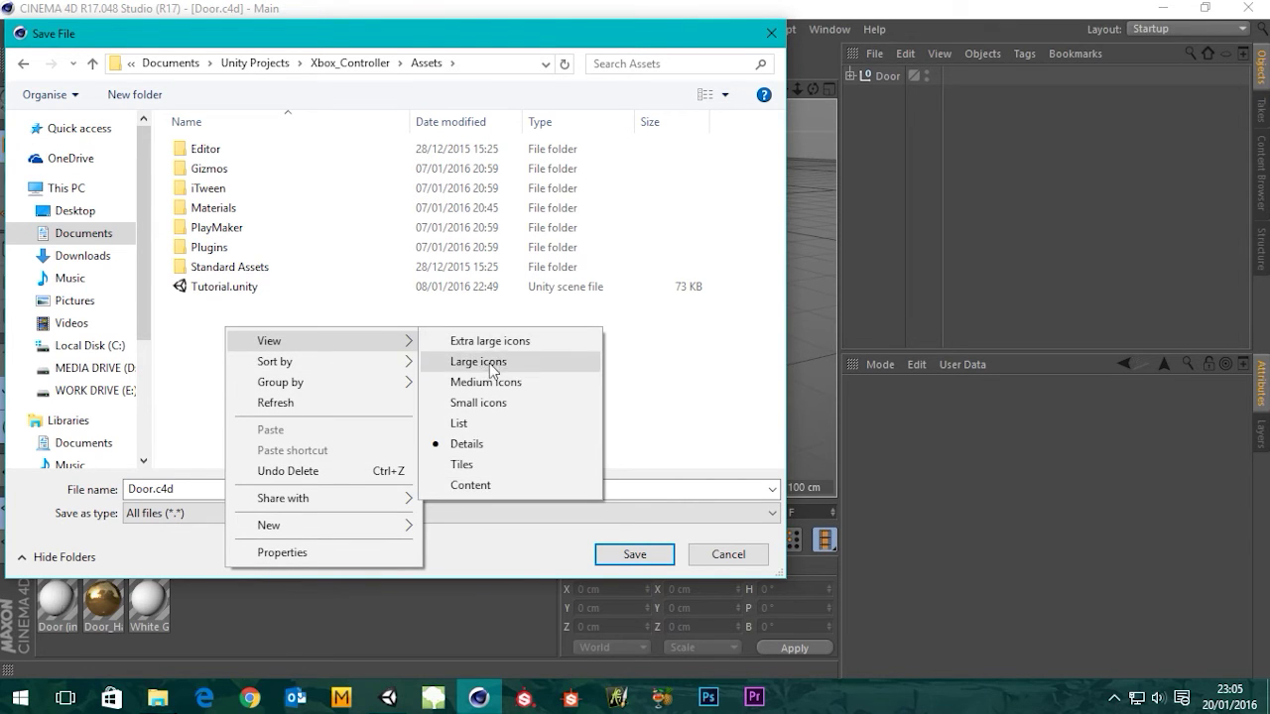
mouse_move(363, 526)
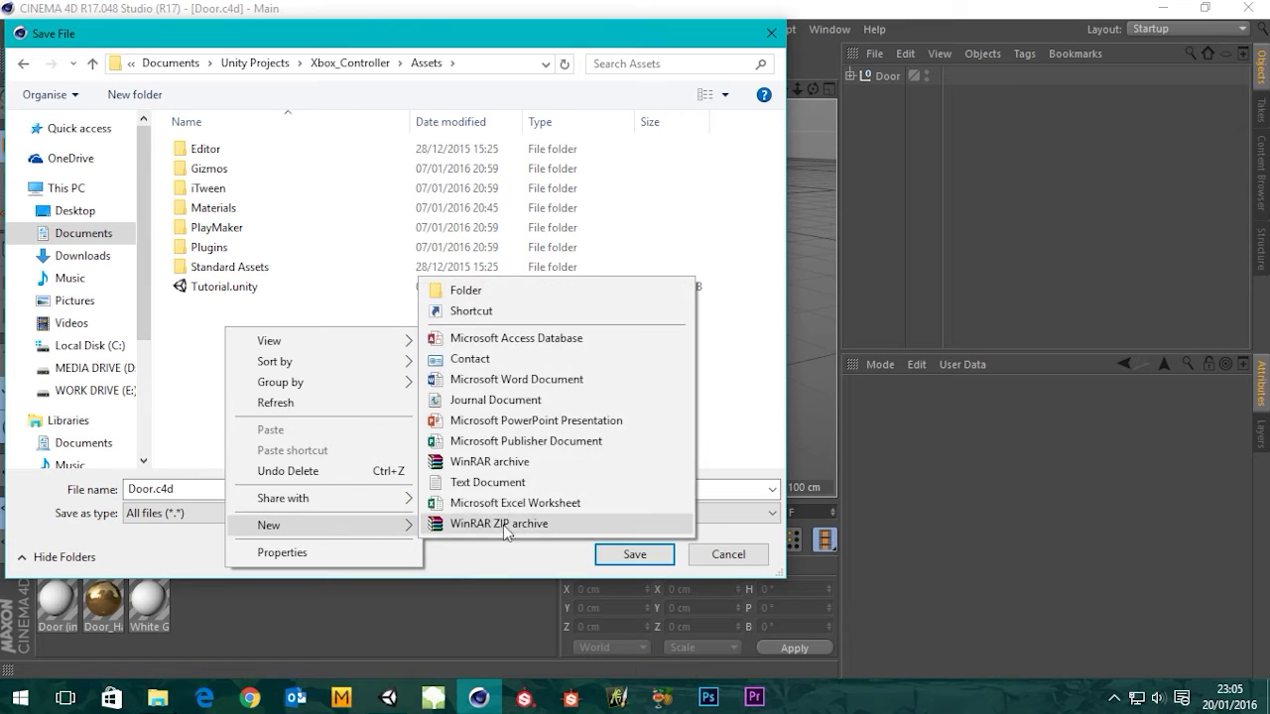
left_click(481, 291)
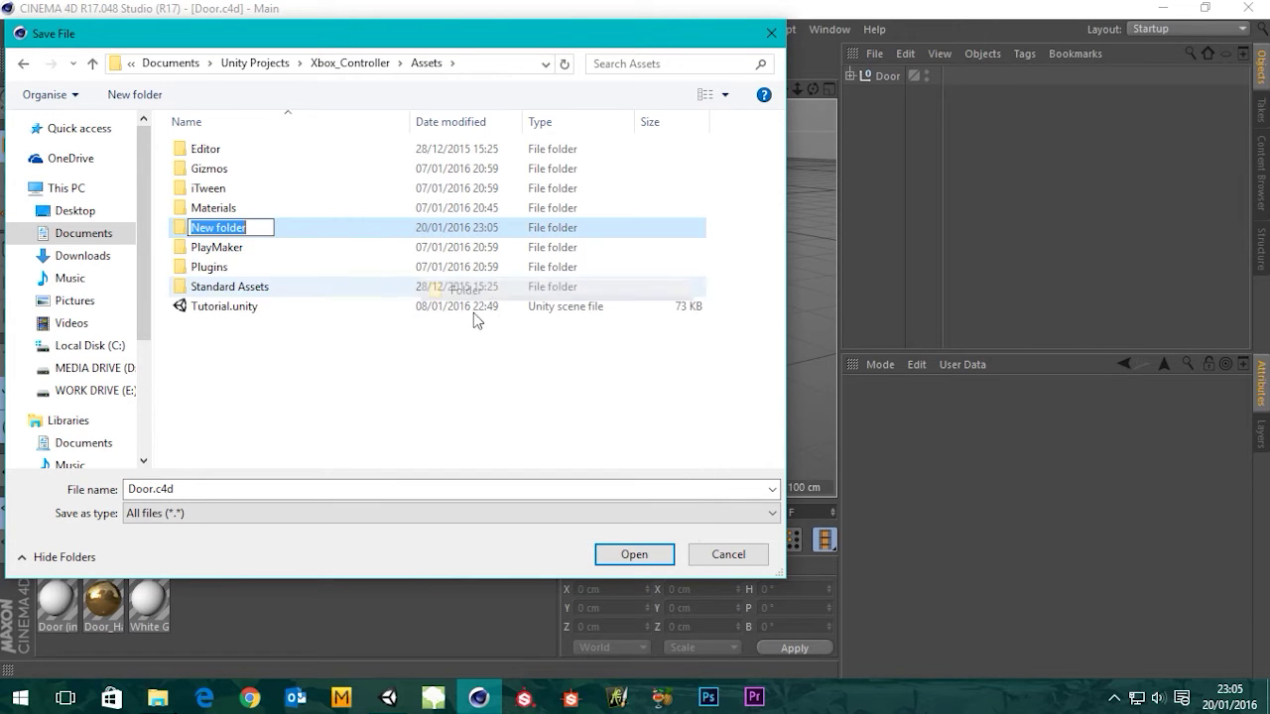
type("#")
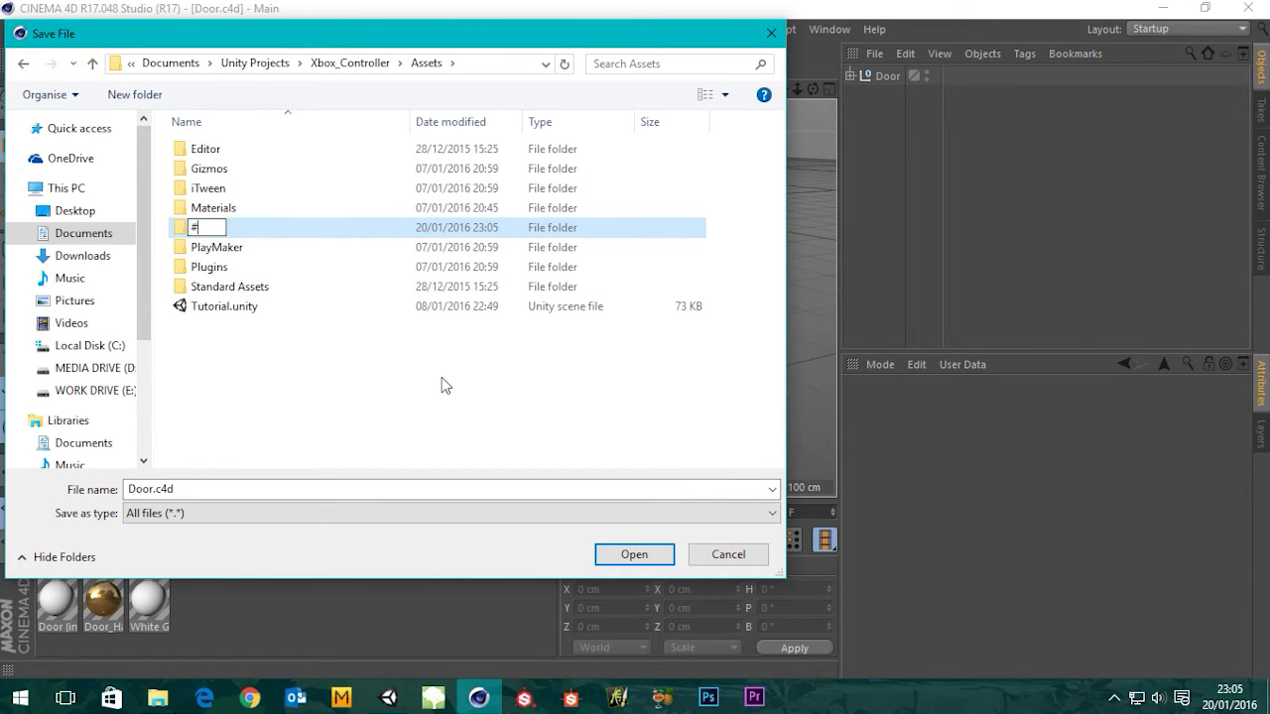
type("Imports")
left_click(229, 416)
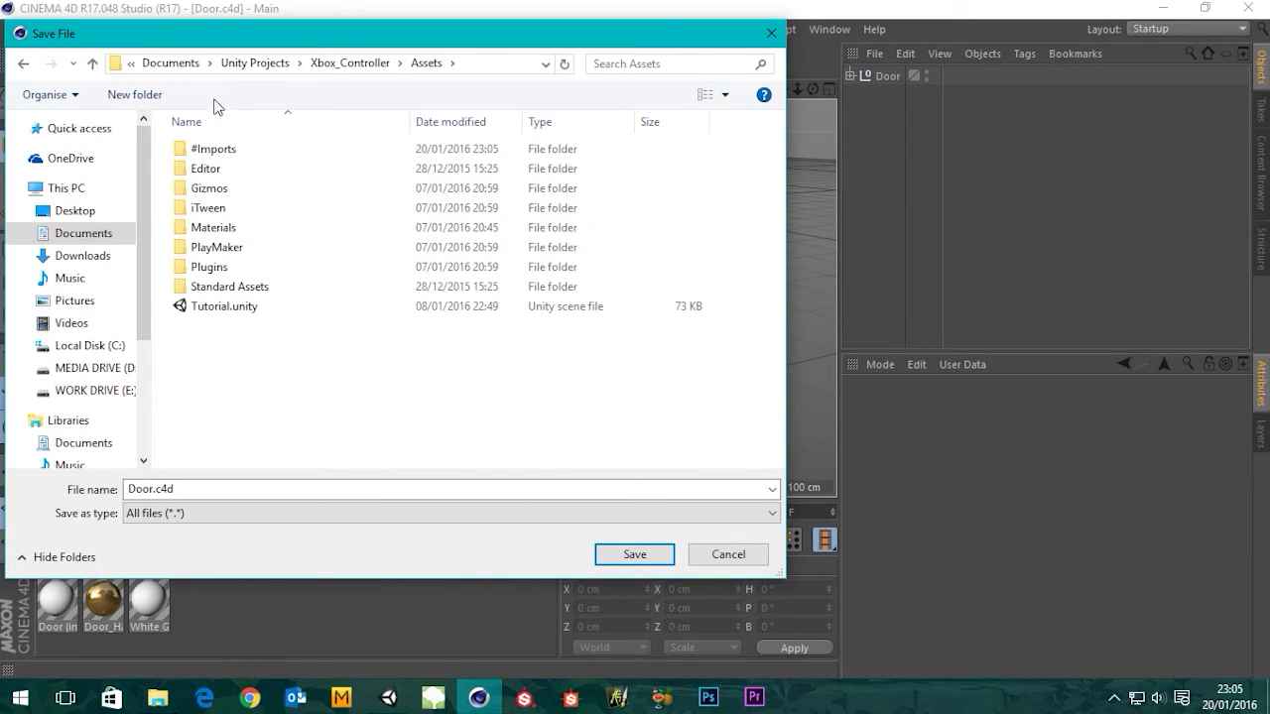
- Save the scene as Door.c4d in Xbox_Controller's #Imports folder and switch to Unity
double_click(219, 149)
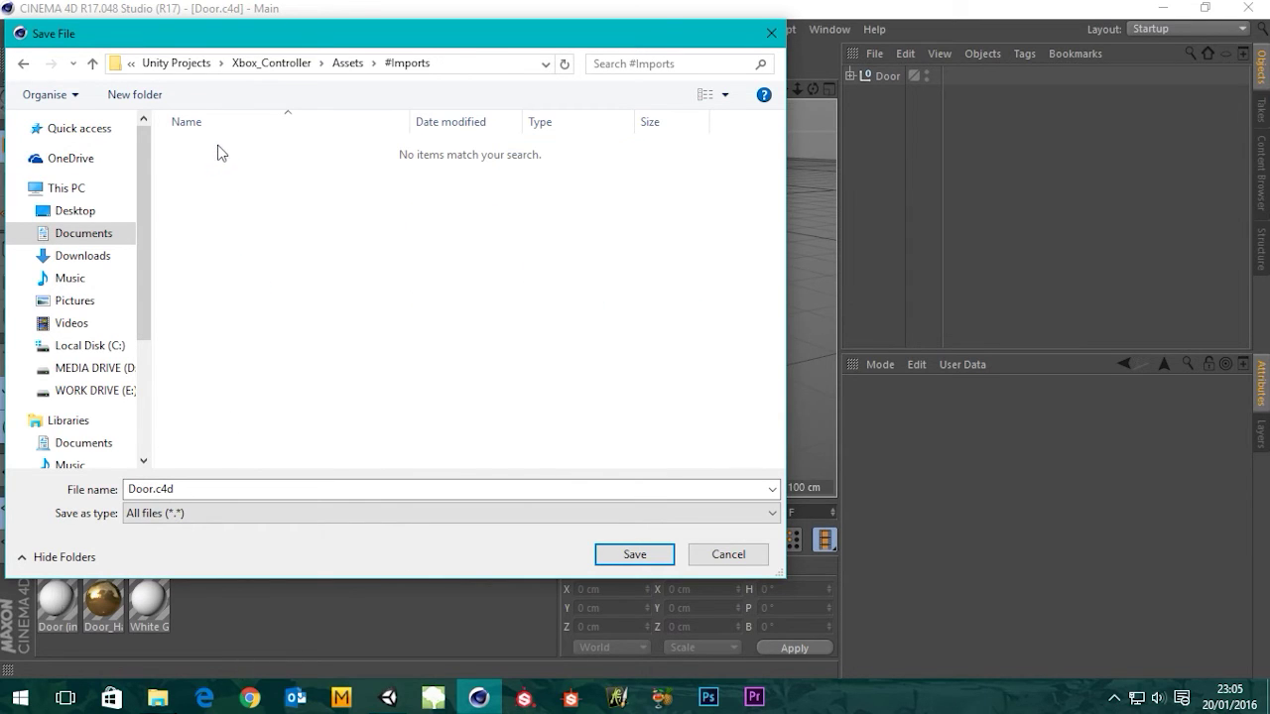
left_click(631, 550)
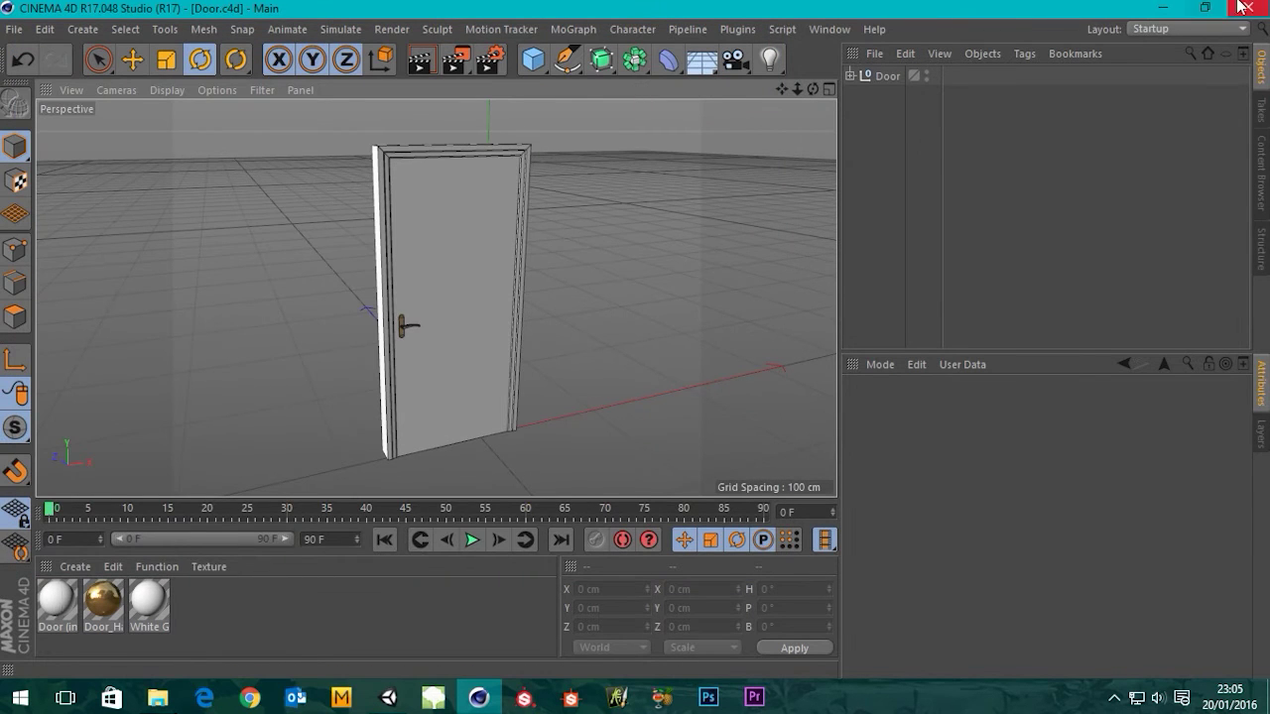
left_click(1162, 8)
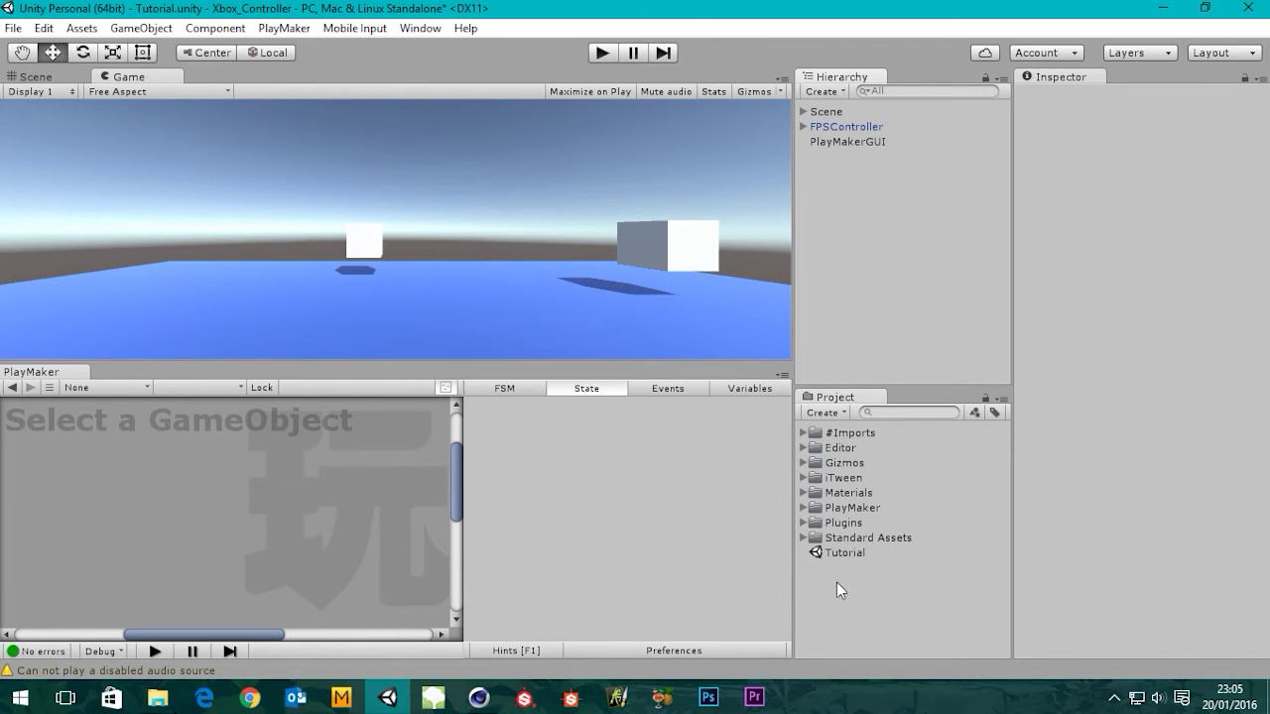
- Set the imported Door model's scale factor to 0.01 in its import settings and apply the change
left_click(805, 433)
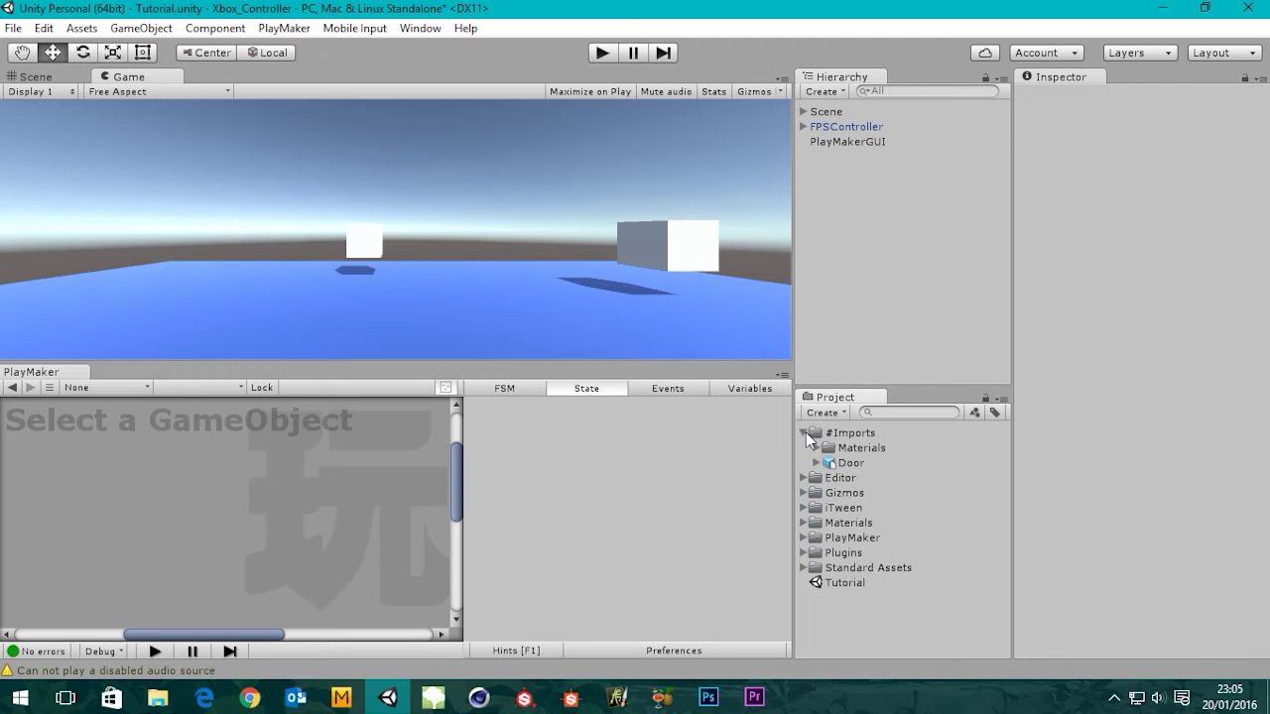
left_click(852, 464)
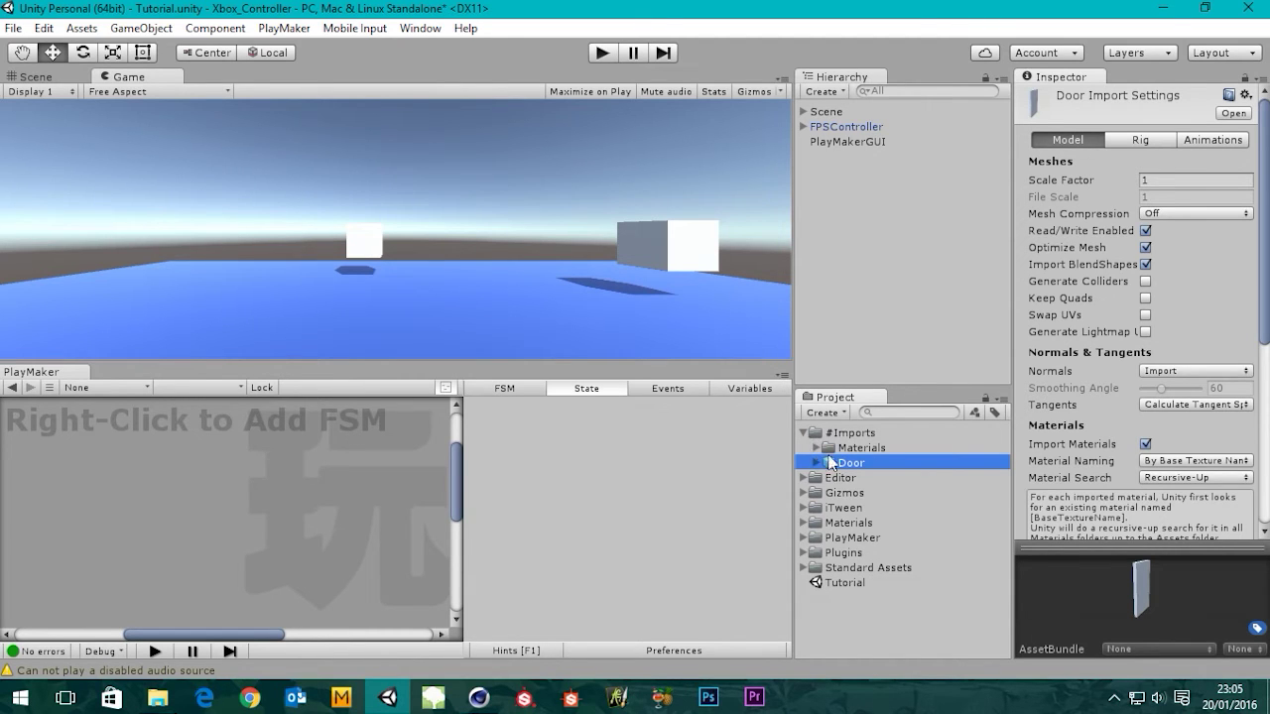
left_click(1171, 178)
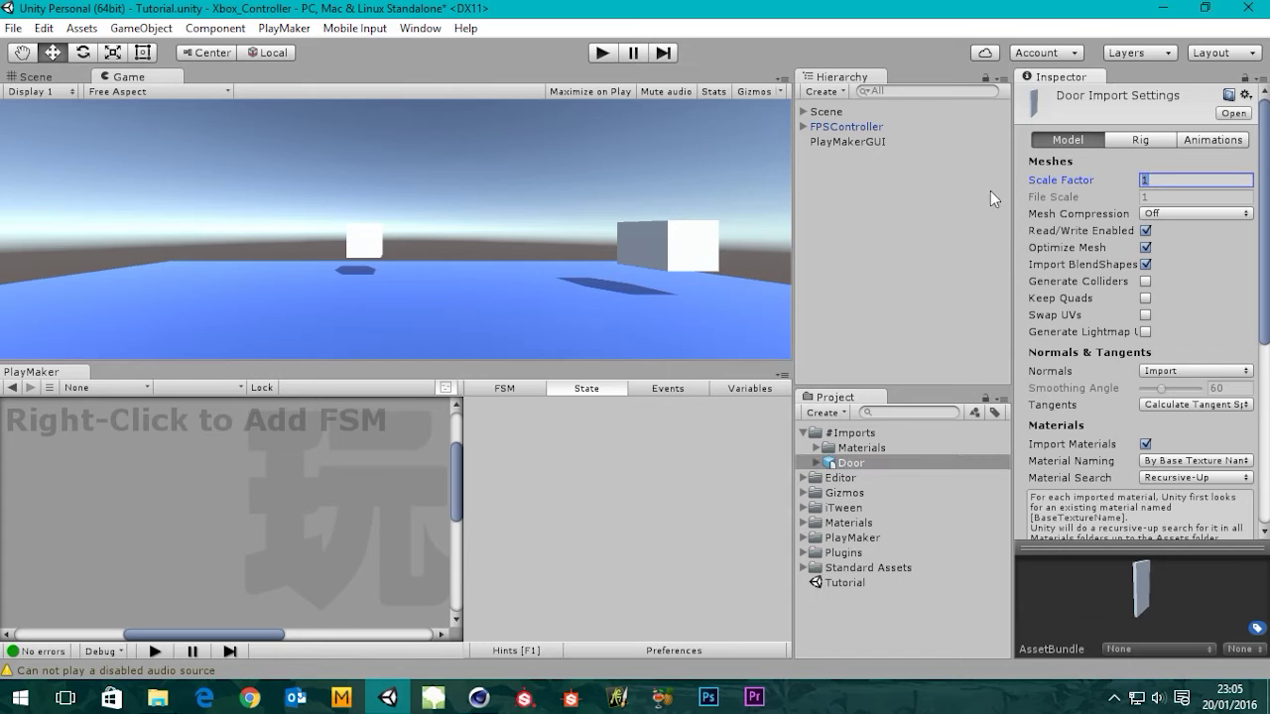
left_click(849, 446)
left_click(850, 462)
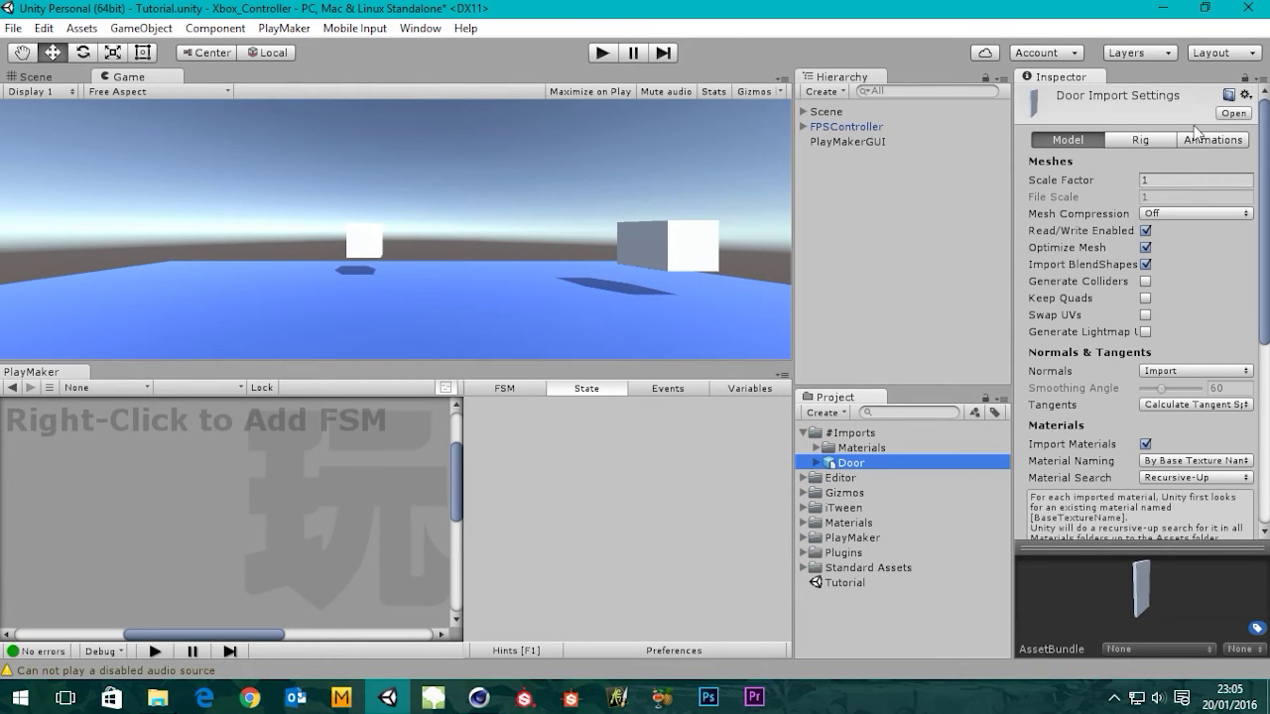
left_click(1172, 179)
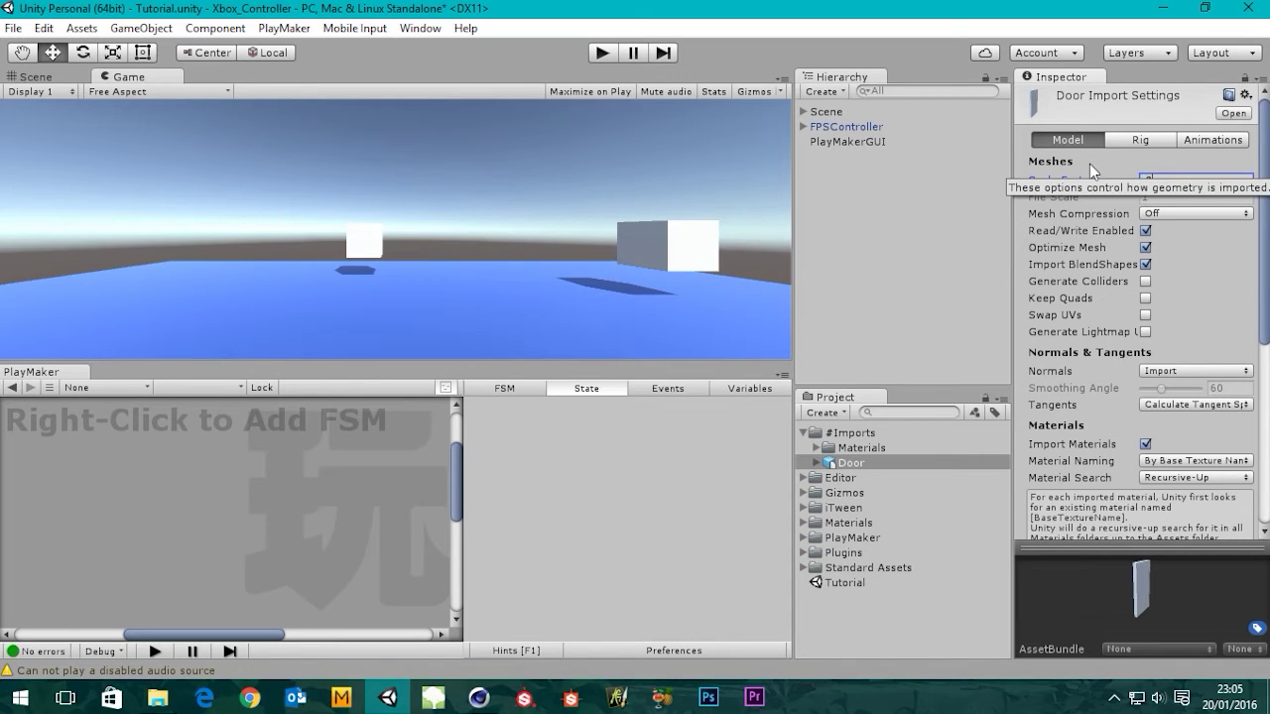
type(".0")
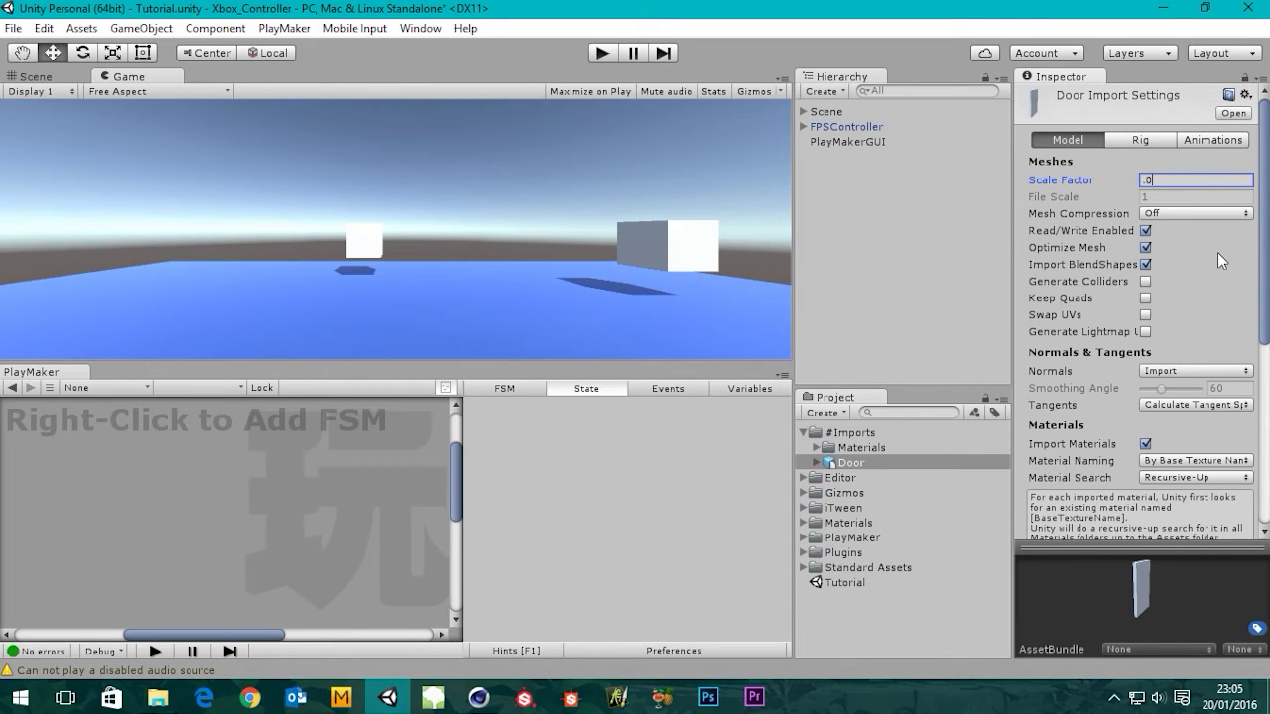
type("1")
key("Return")
scroll(1260, 268, "down", 10)
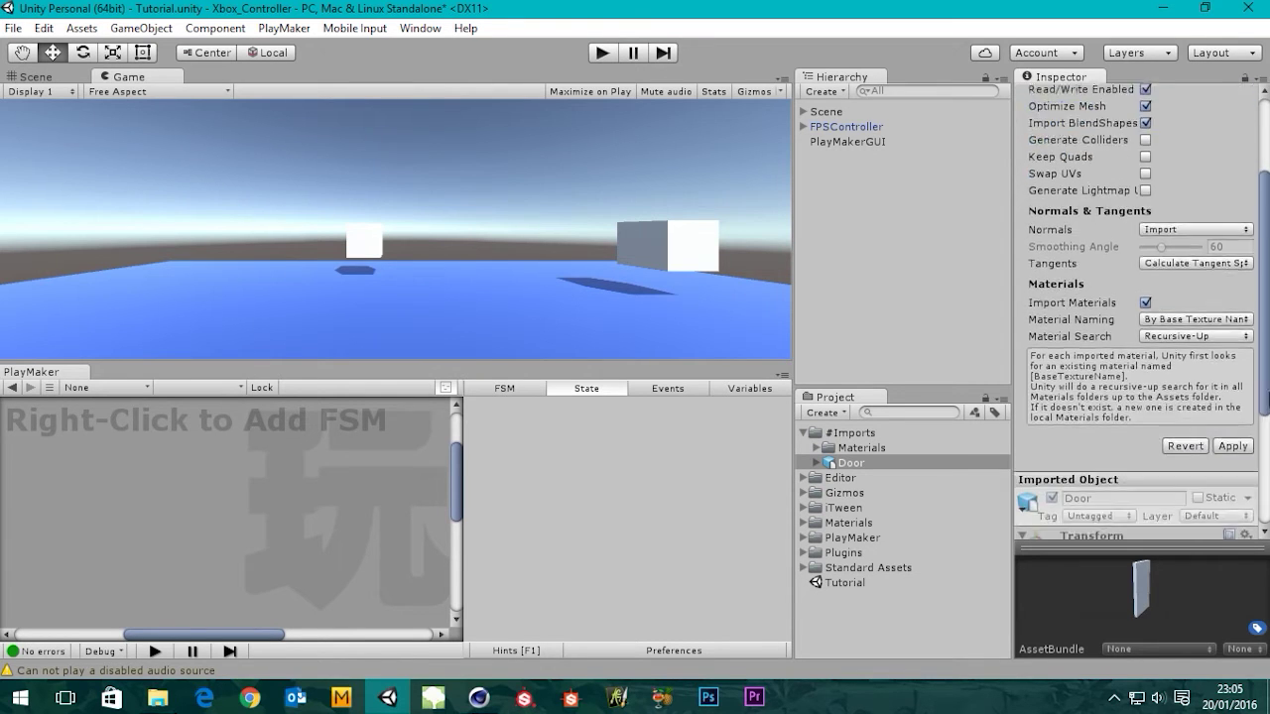
left_click(1234, 248)
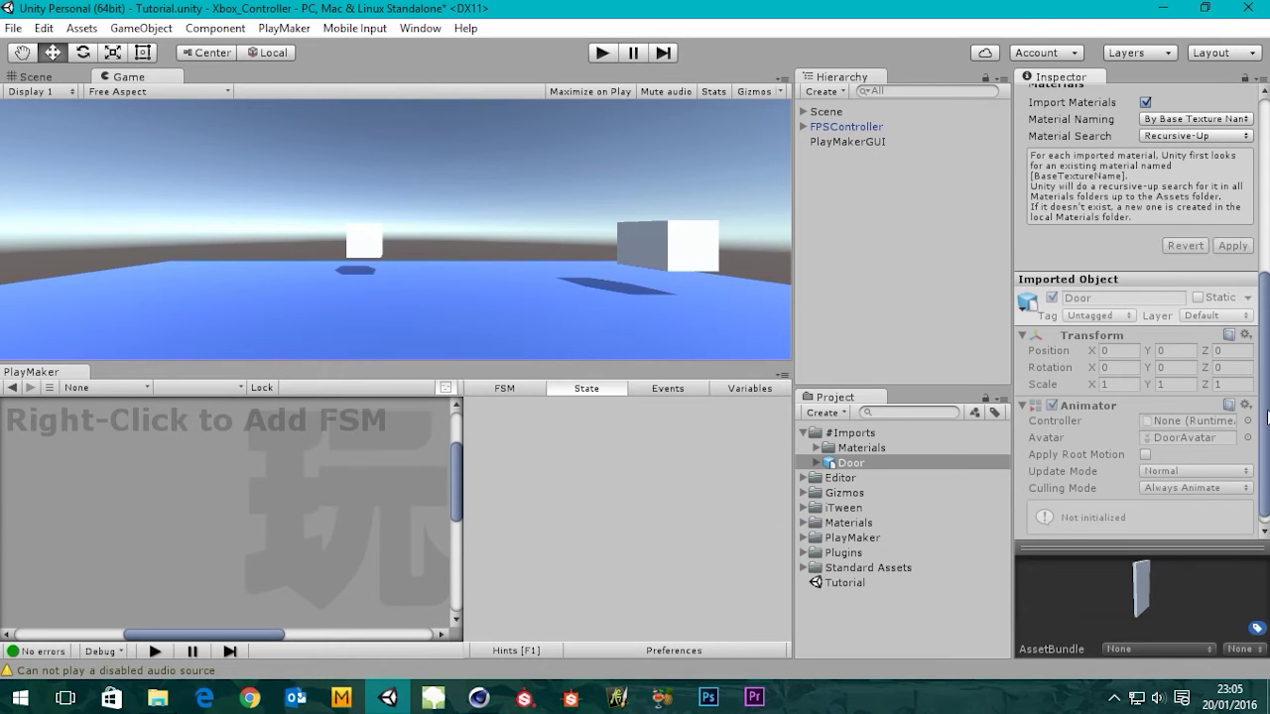
scroll(1267, 416, "up", 10)
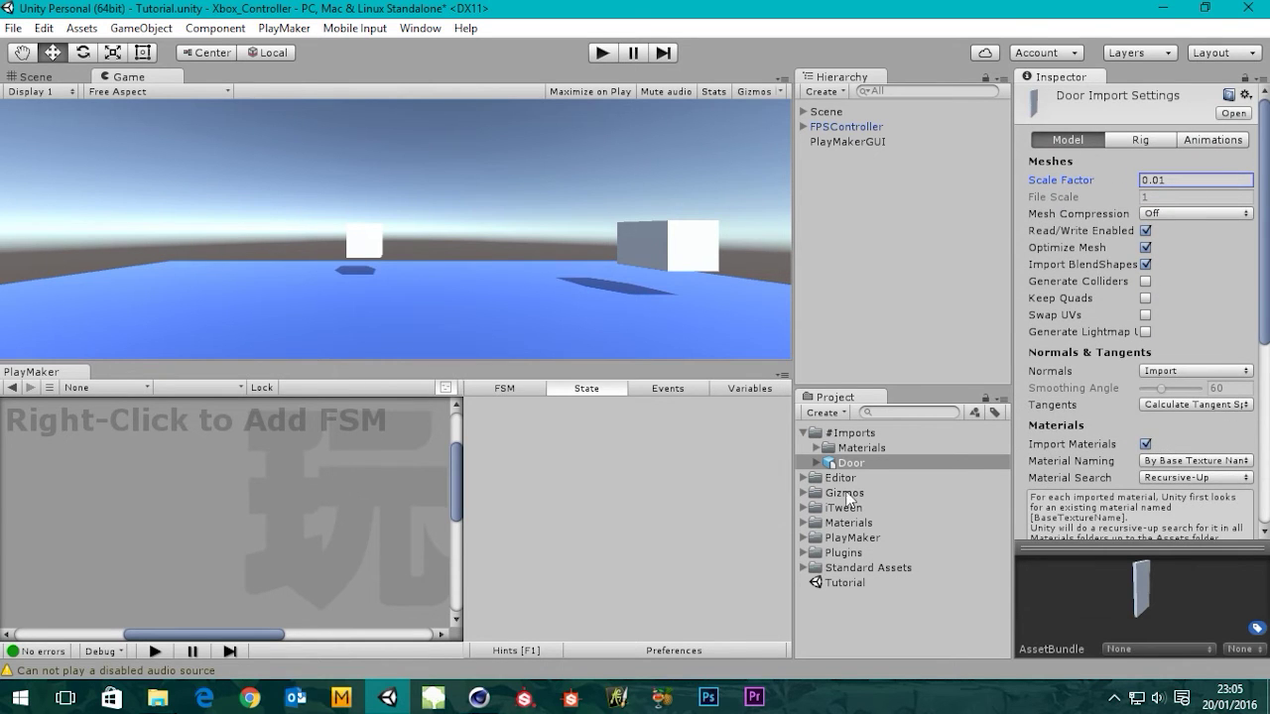
- Add the Door model from #Imports to the scene hierarchy and inspect its placement in the Scene view
left_click_drag(847, 463, 864, 240)
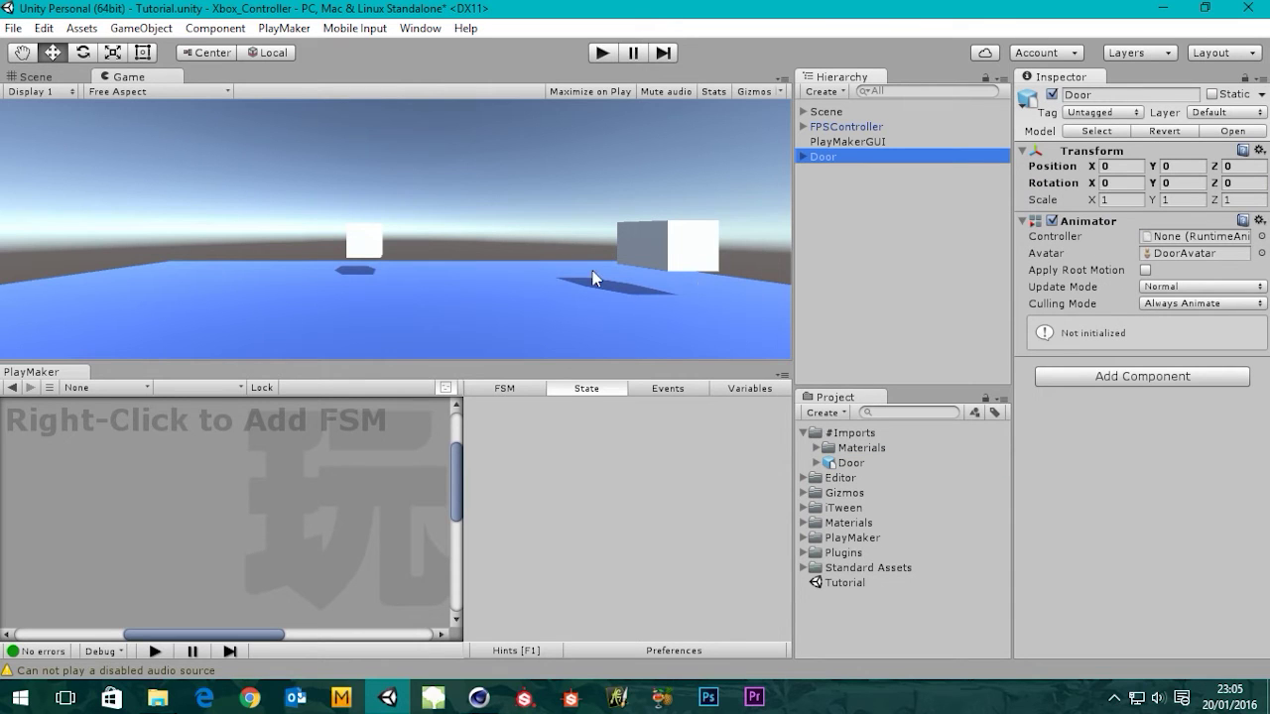
left_click(915, 275)
left_click(45, 75)
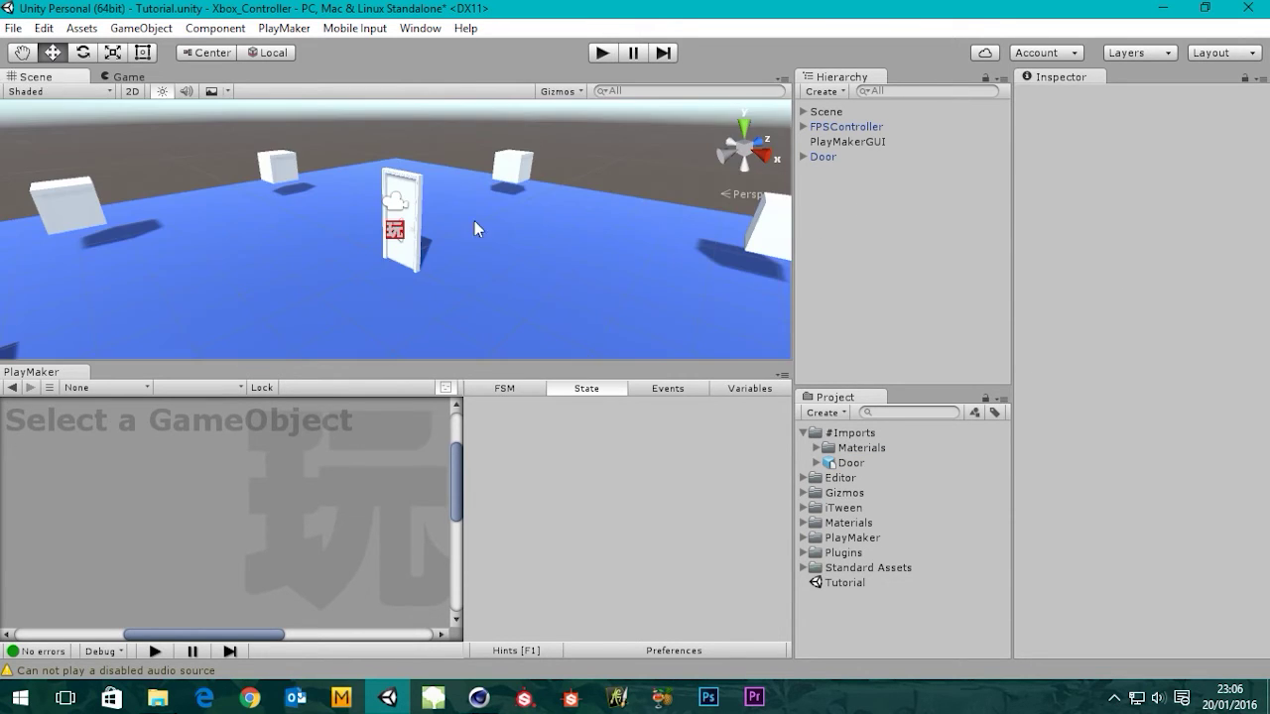
scroll(474, 228, "up", 5)
middle_click_drag(520, 162, 504, 200)
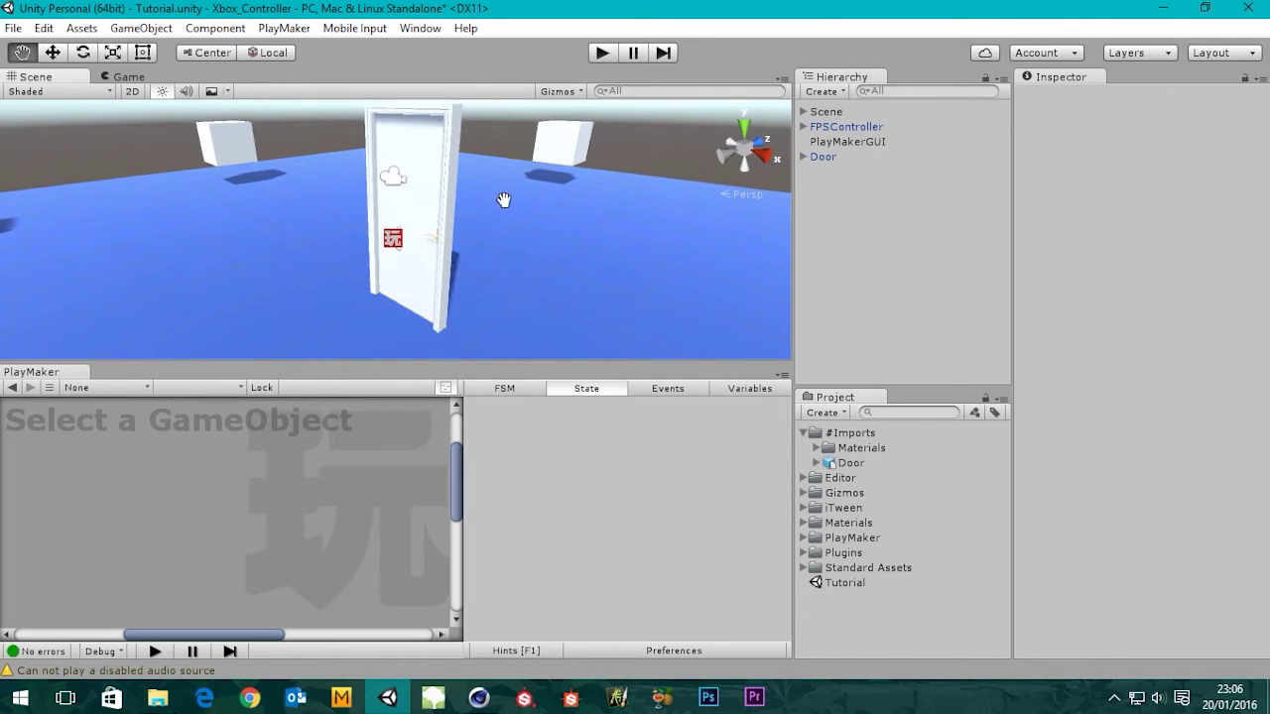
left_click_drag(504, 199, 522, 249, "alt")
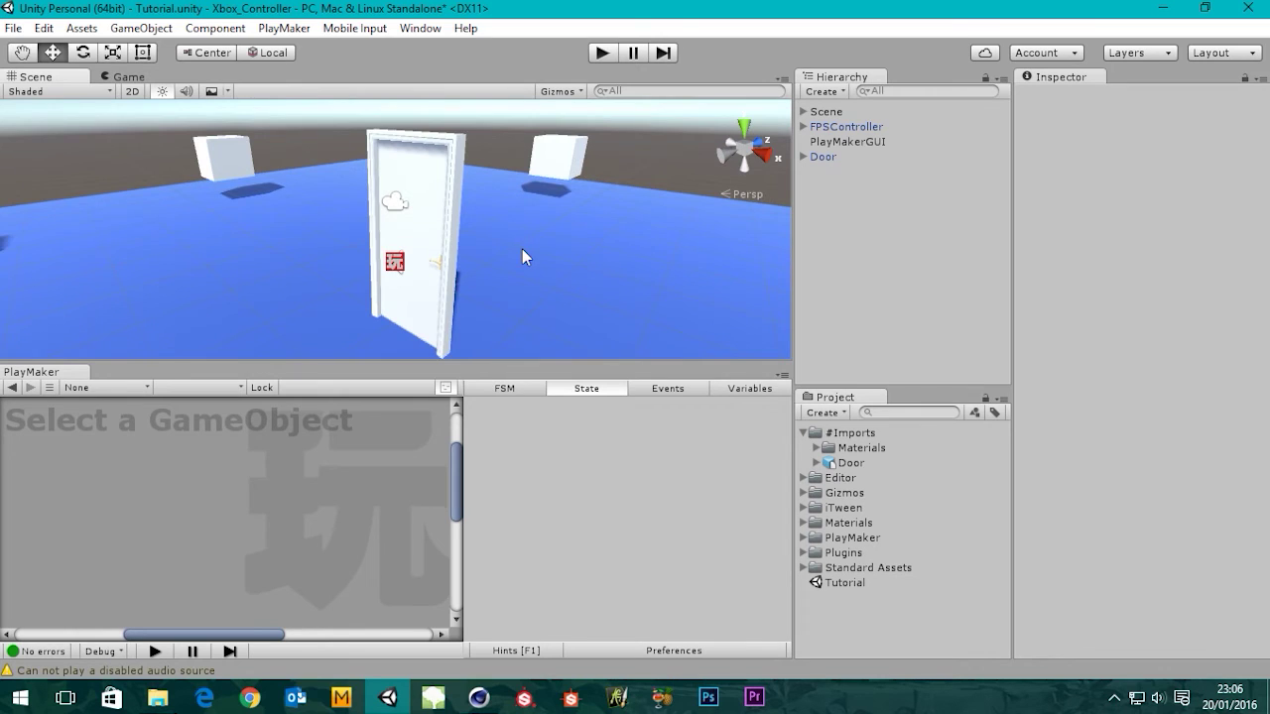
scroll(523, 256, "down", 2)
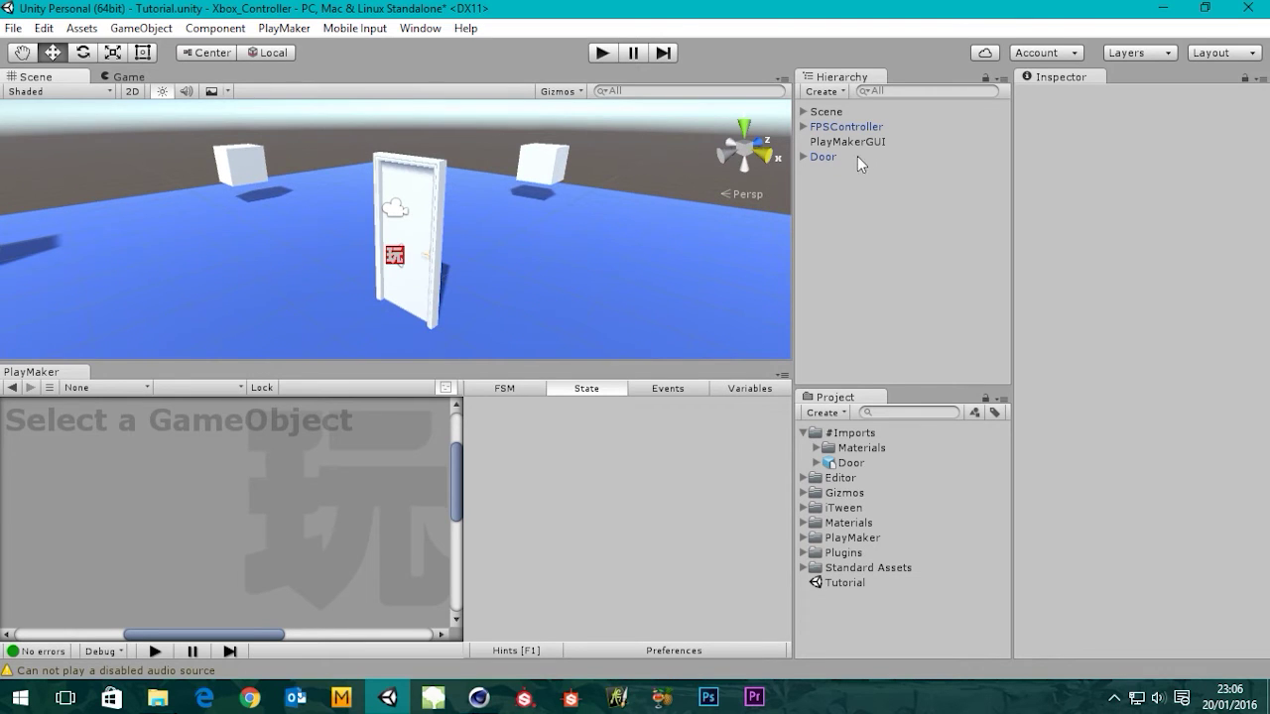
left_click(825, 159)
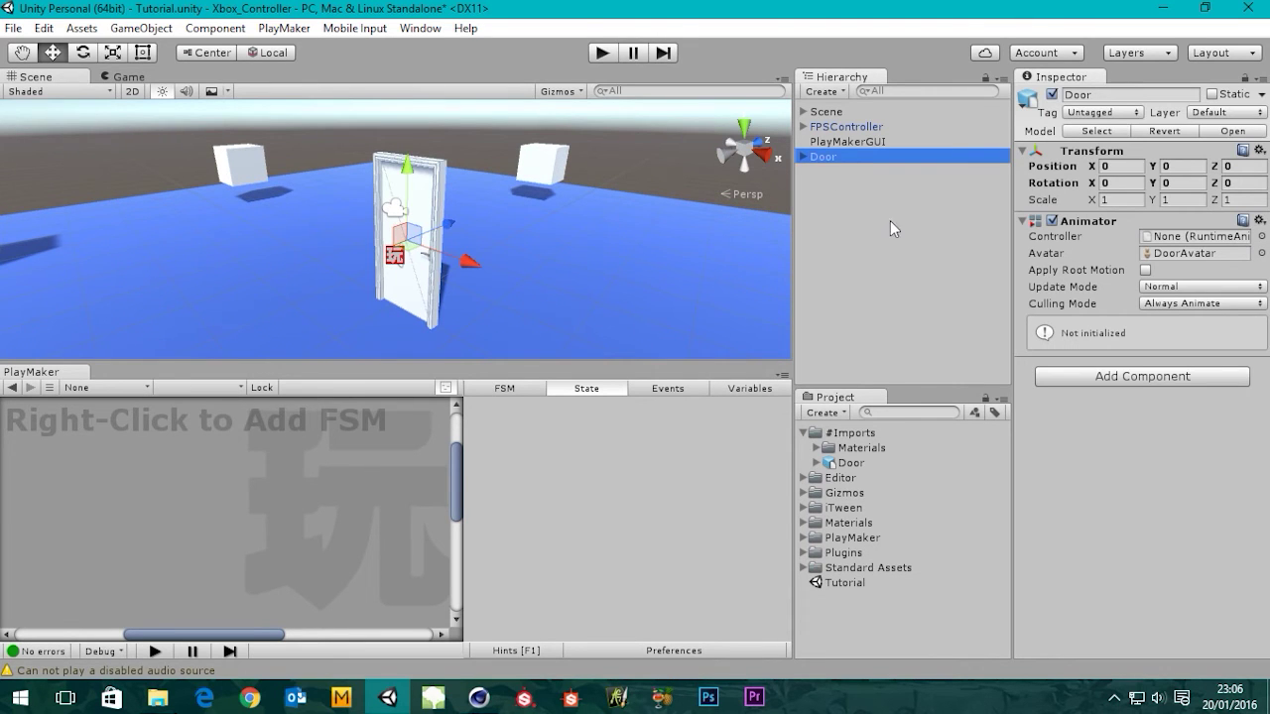
- Move the FPSController back from the door to about -3.27 on Z and check the result in the Game view
left_click(842, 129)
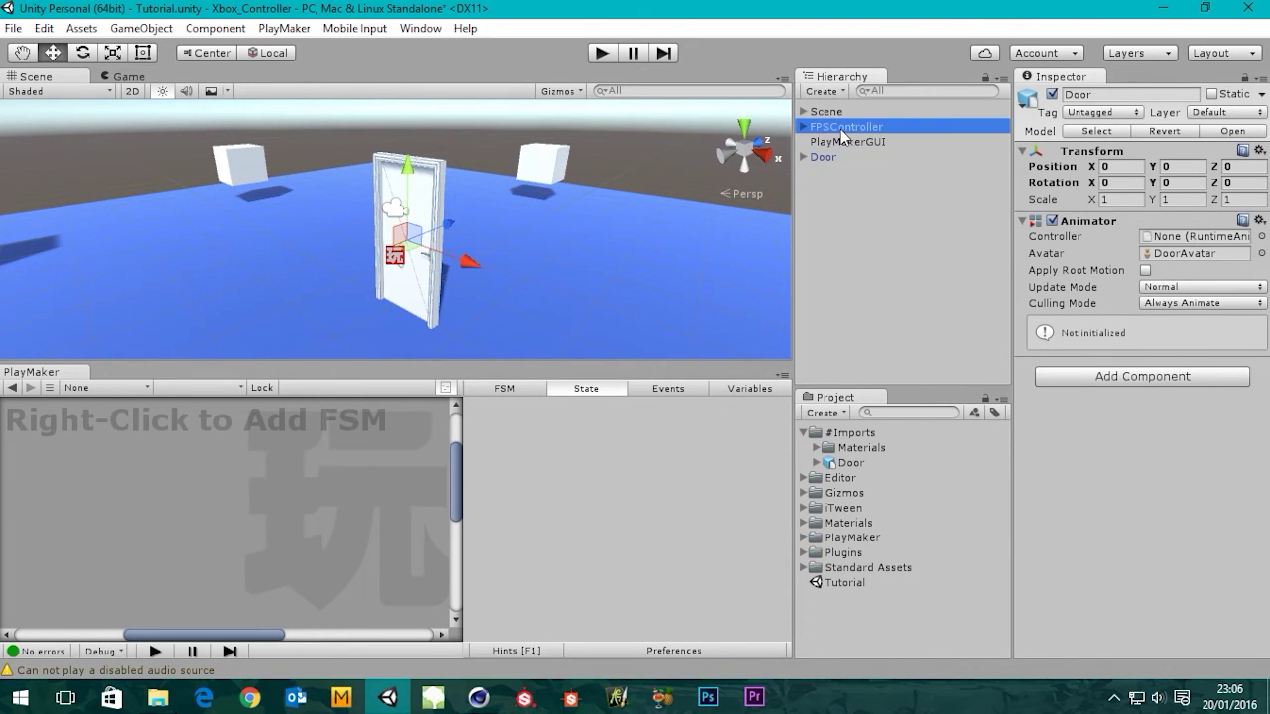
left_click_drag(443, 330, 238, 307, "alt")
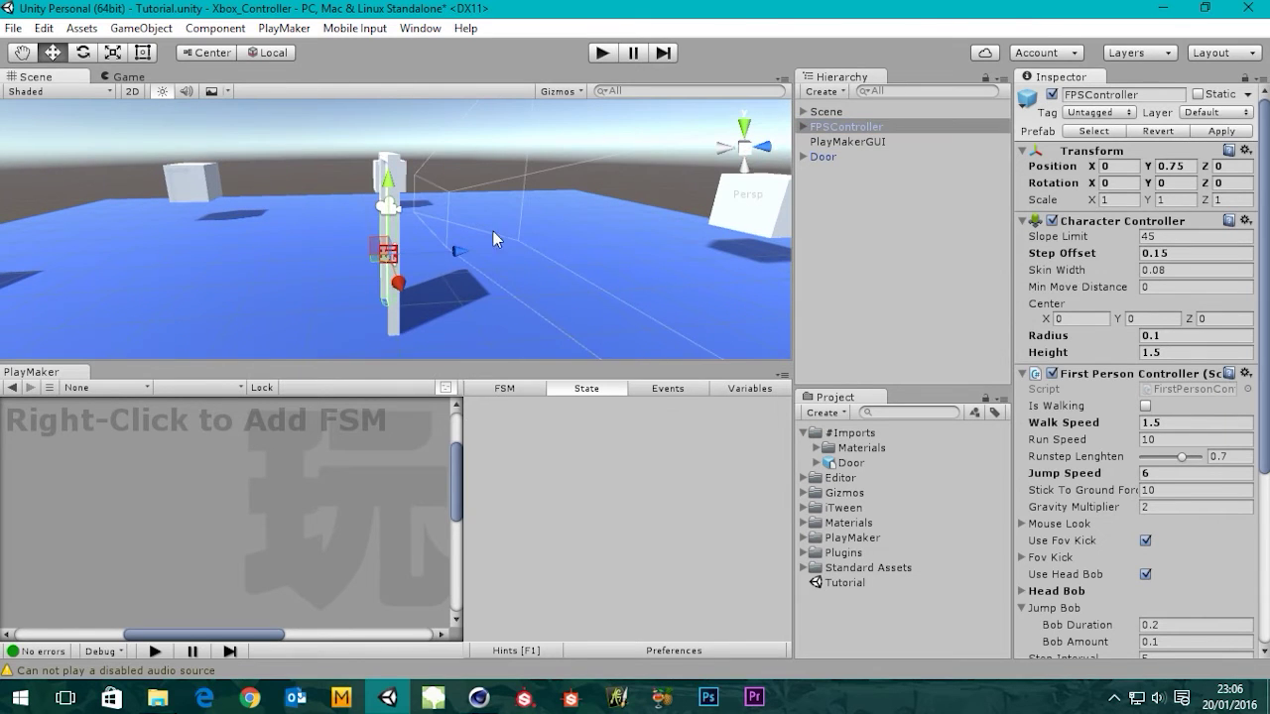
left_click_drag(454, 260, 215, 287)
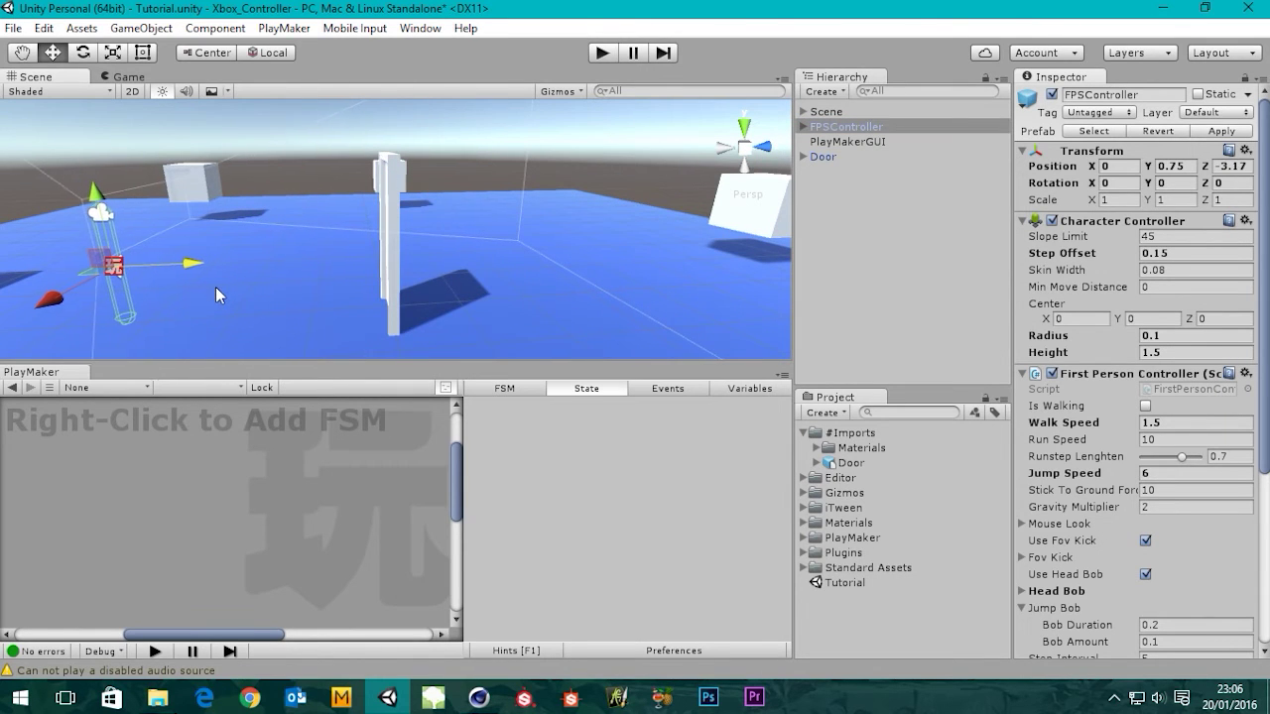
left_click(142, 78)
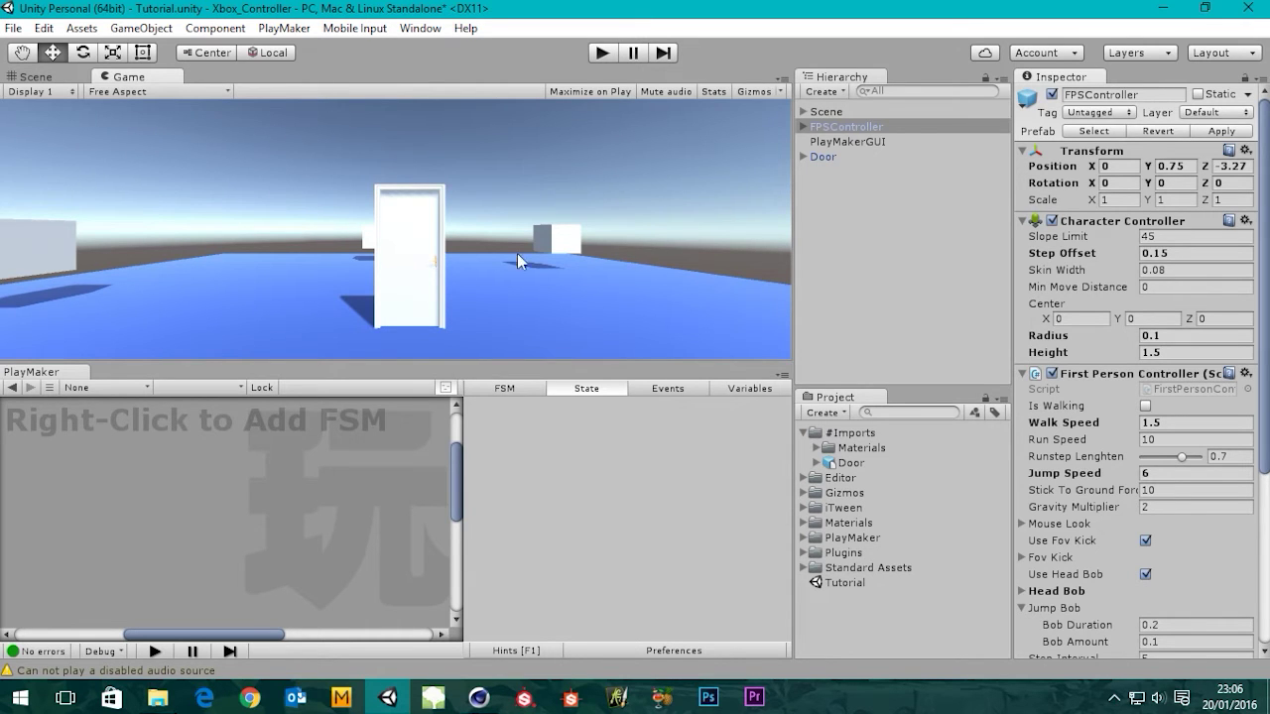
- Examine the door, its handle and the FPSController's position from several angles in the Scene view
scroll(414, 266, "up", 7)
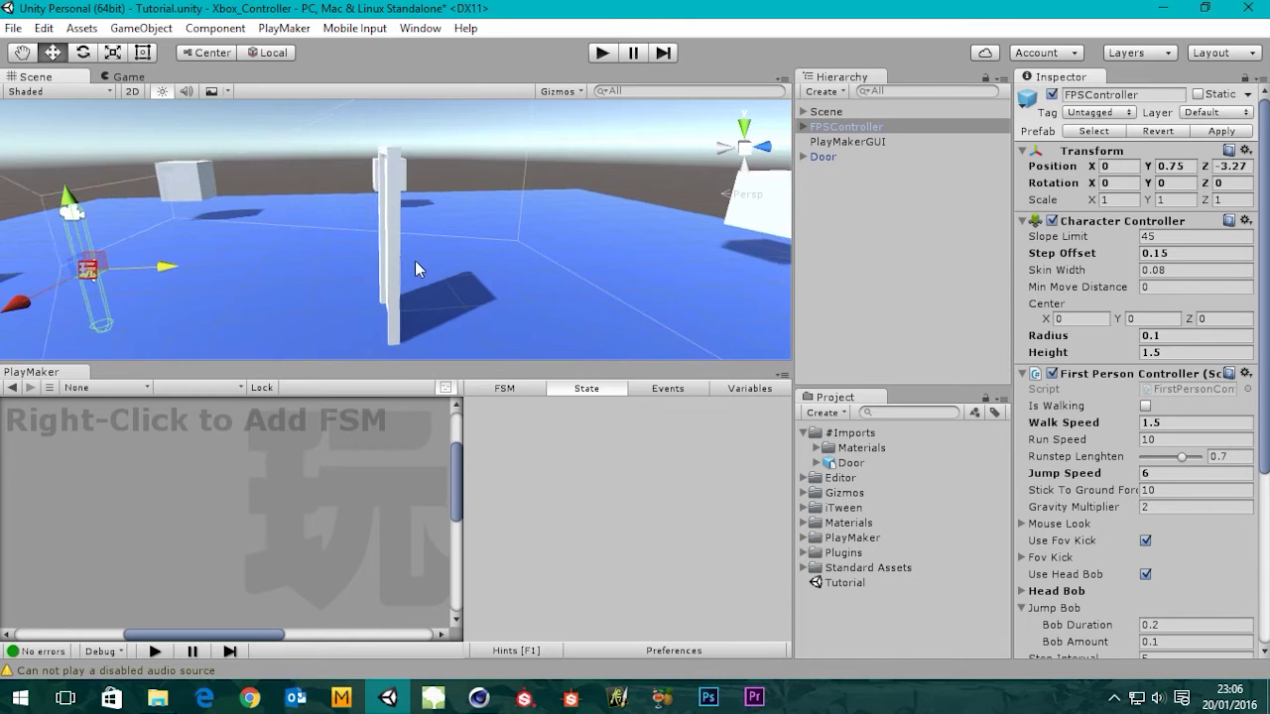
left_click_drag(393, 275, 749, 282, "alt")
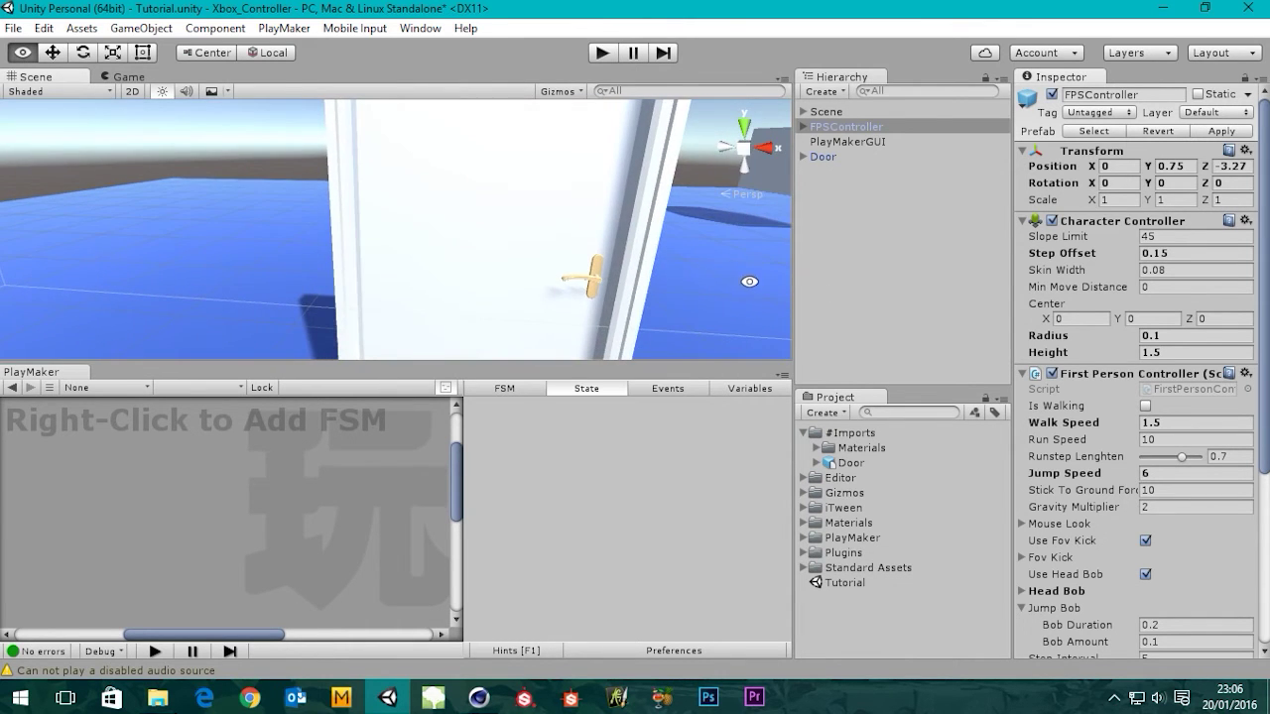
scroll(496, 264, "down", 7)
middle_click_drag(489, 266, 476, 255)
scroll(479, 260, "down", 5)
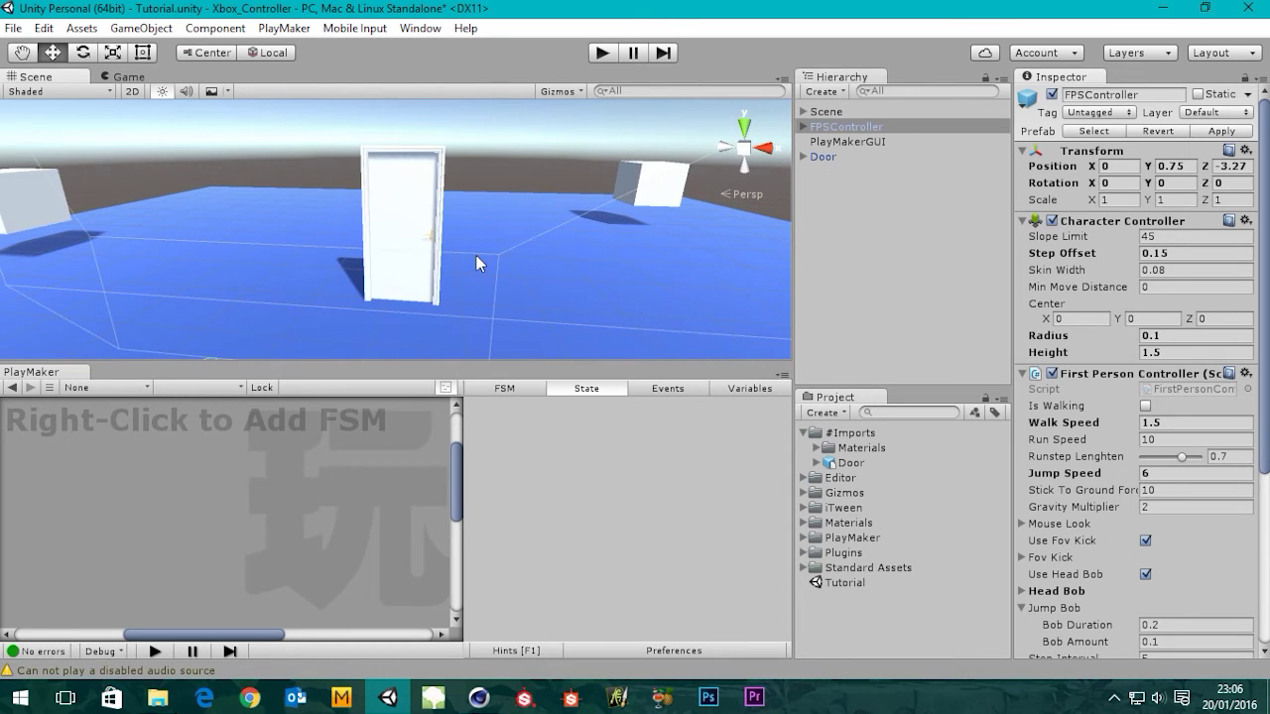
left_click_drag(482, 255, 684, 246, "alt")
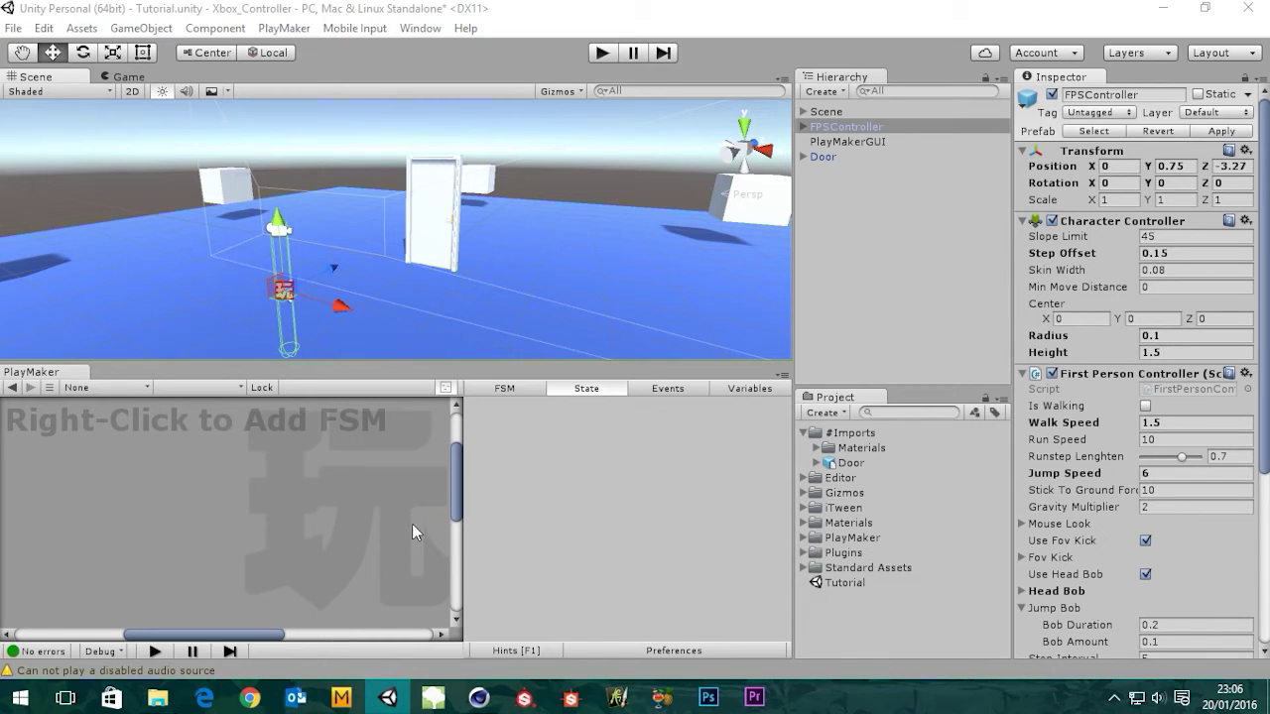
left_click(820, 158)
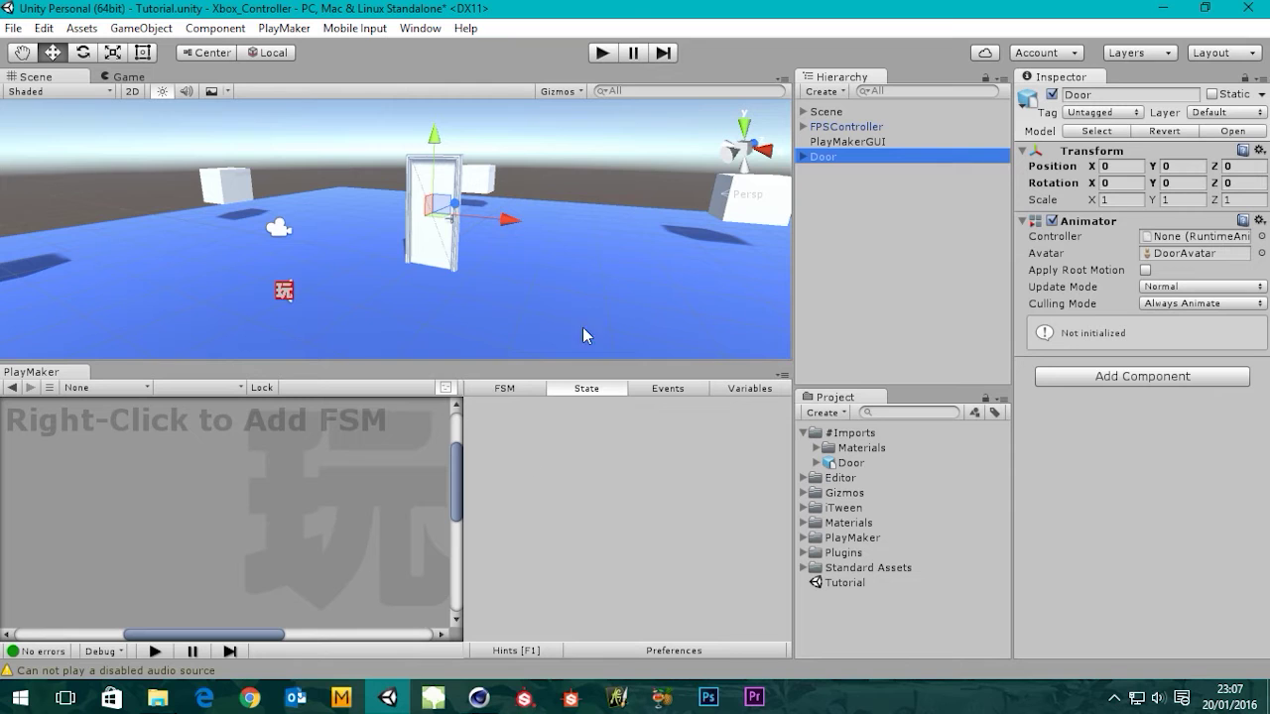
left_click(503, 391)
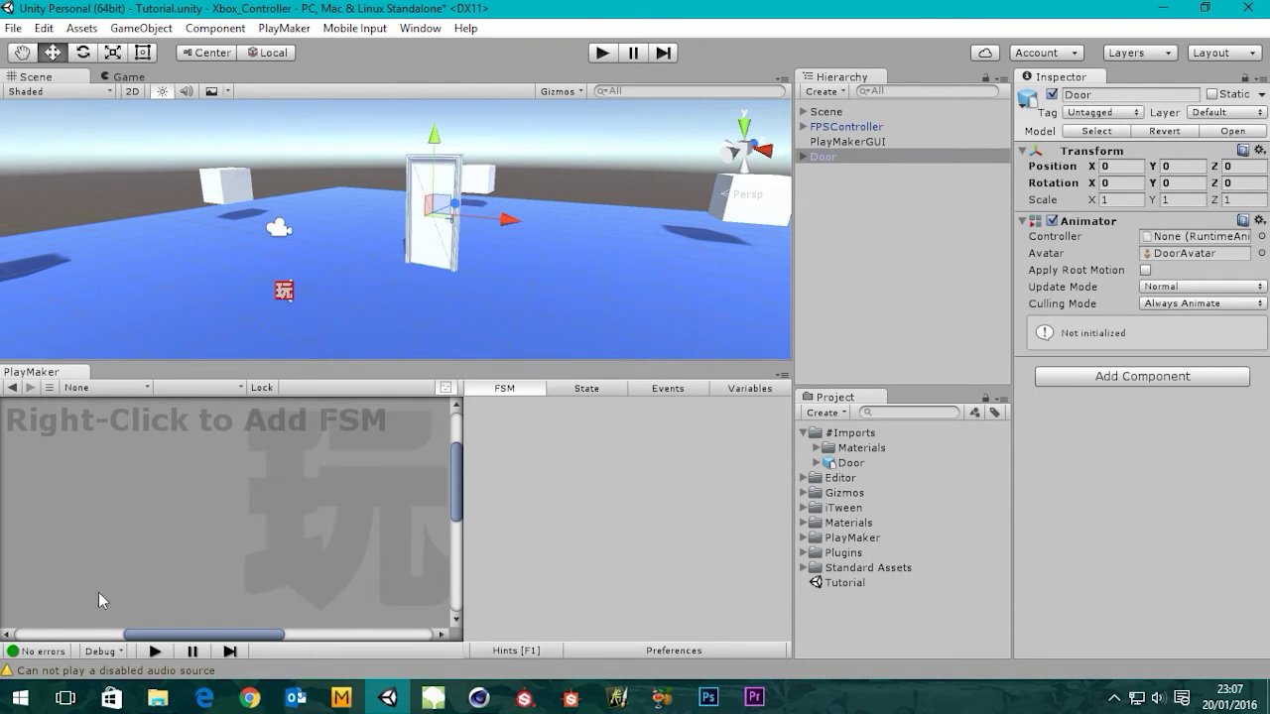
right_click(108, 518)
mouse_move(222, 575)
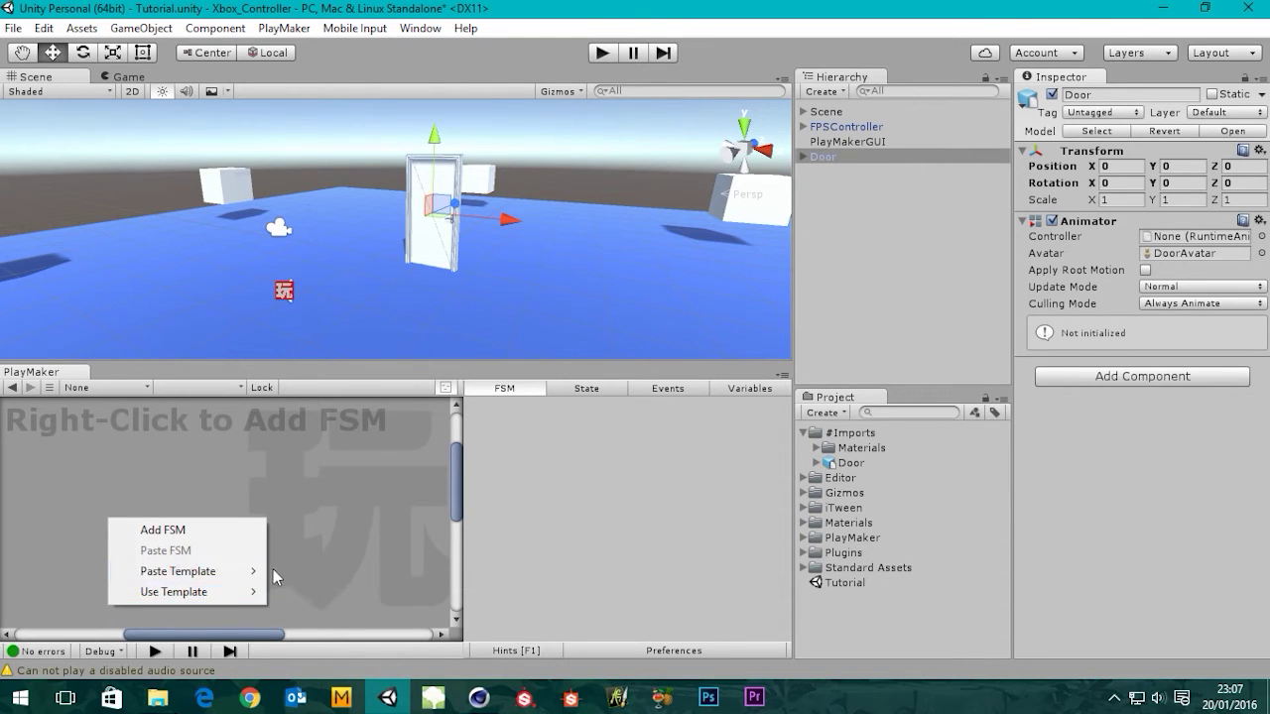
mouse_move(357, 572)
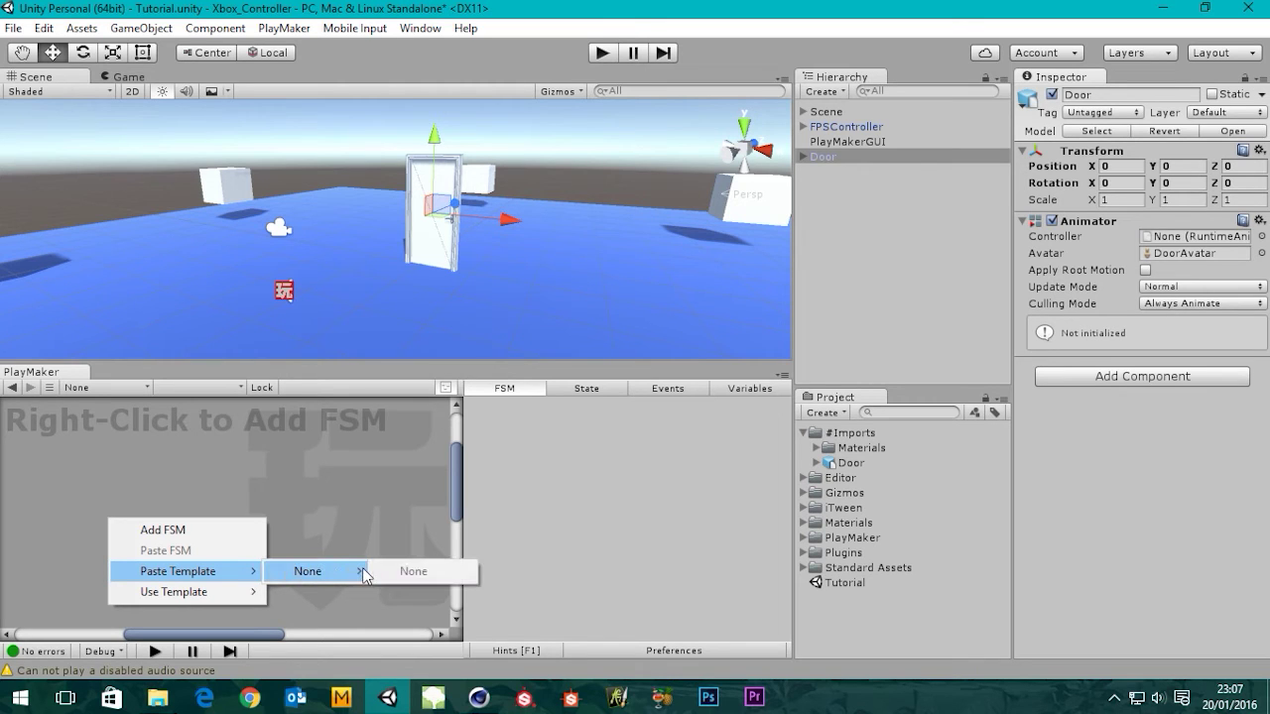
left_click(828, 3)
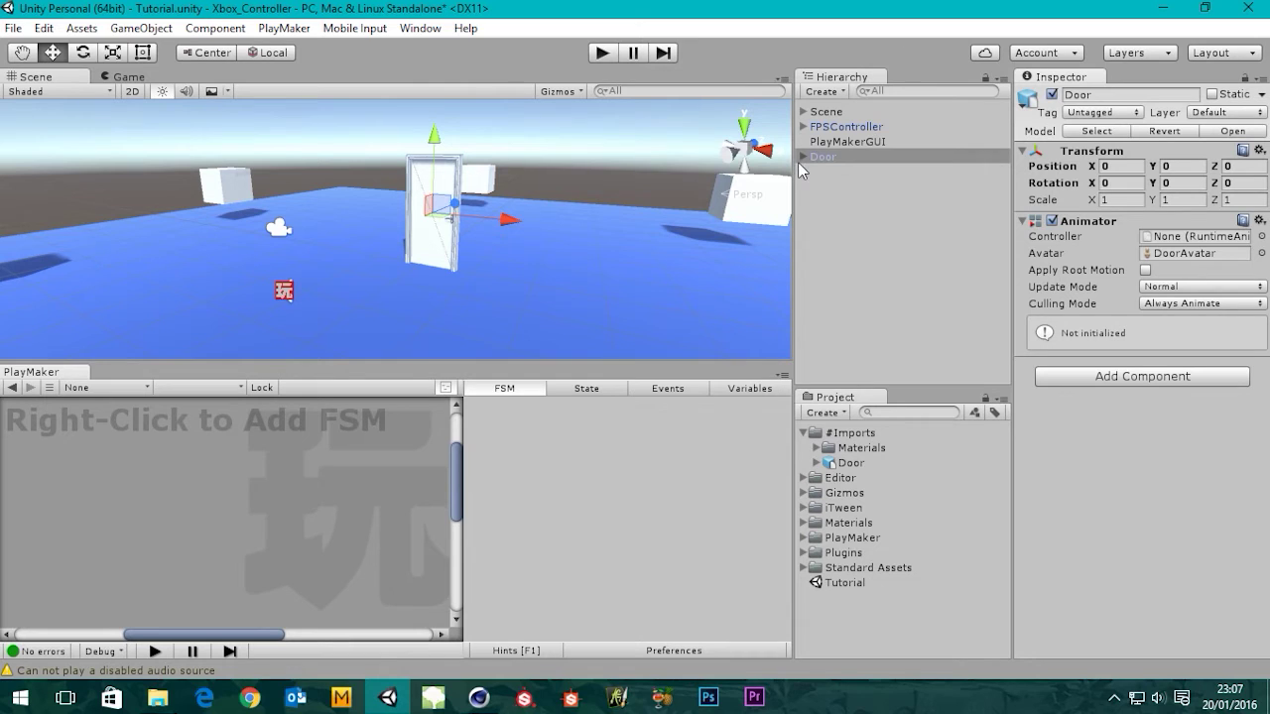
- Delete the CINEMA_4D_Editor object from inside Door, accepting the break of the prefab instance
left_click(802, 158)
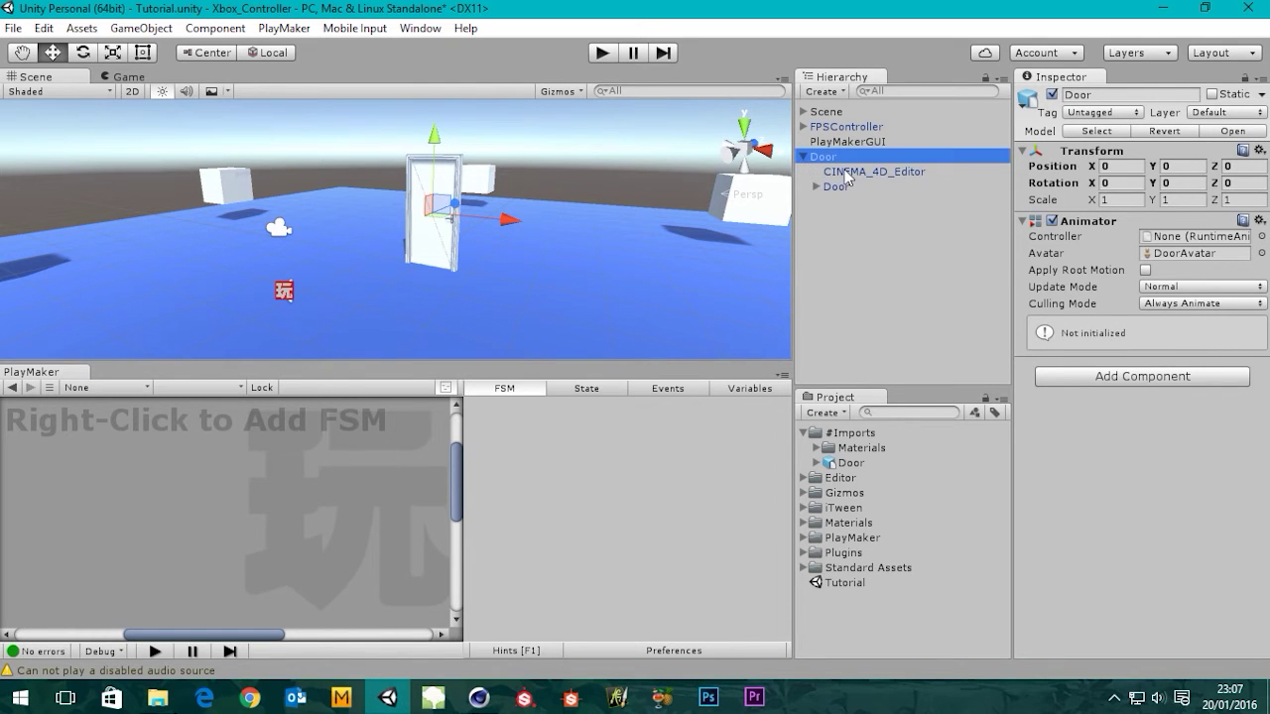
left_click(846, 172)
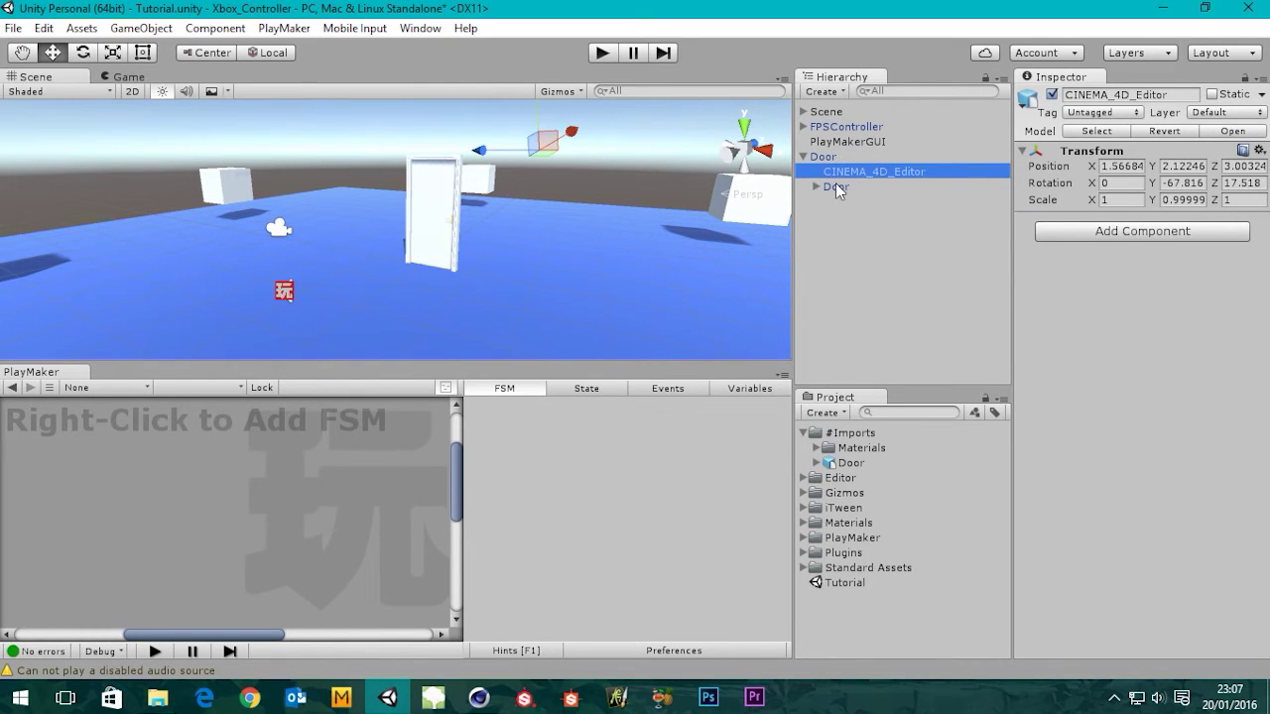
left_click_drag(835, 184, 836, 184)
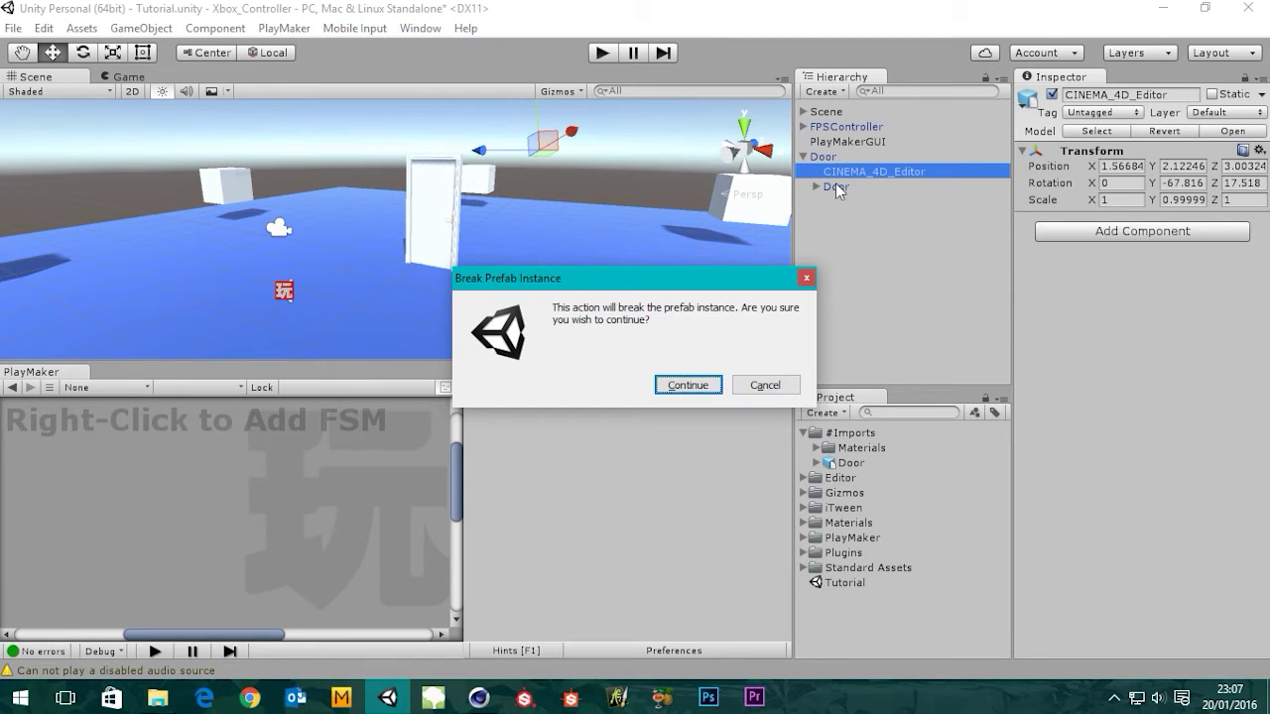
left_click(687, 385)
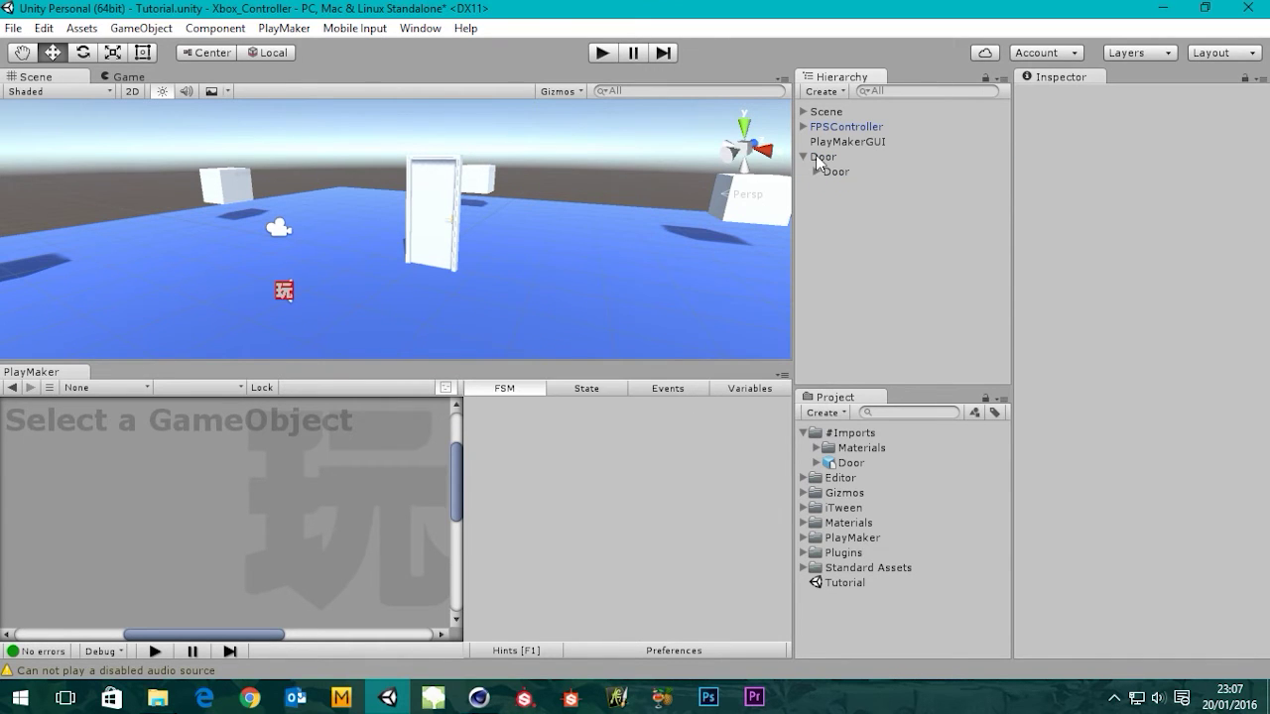
- Expand the nested Door, try moving the parent Door to about 0.96 along Z, and undo the move
left_click(821, 157)
left_click(816, 172)
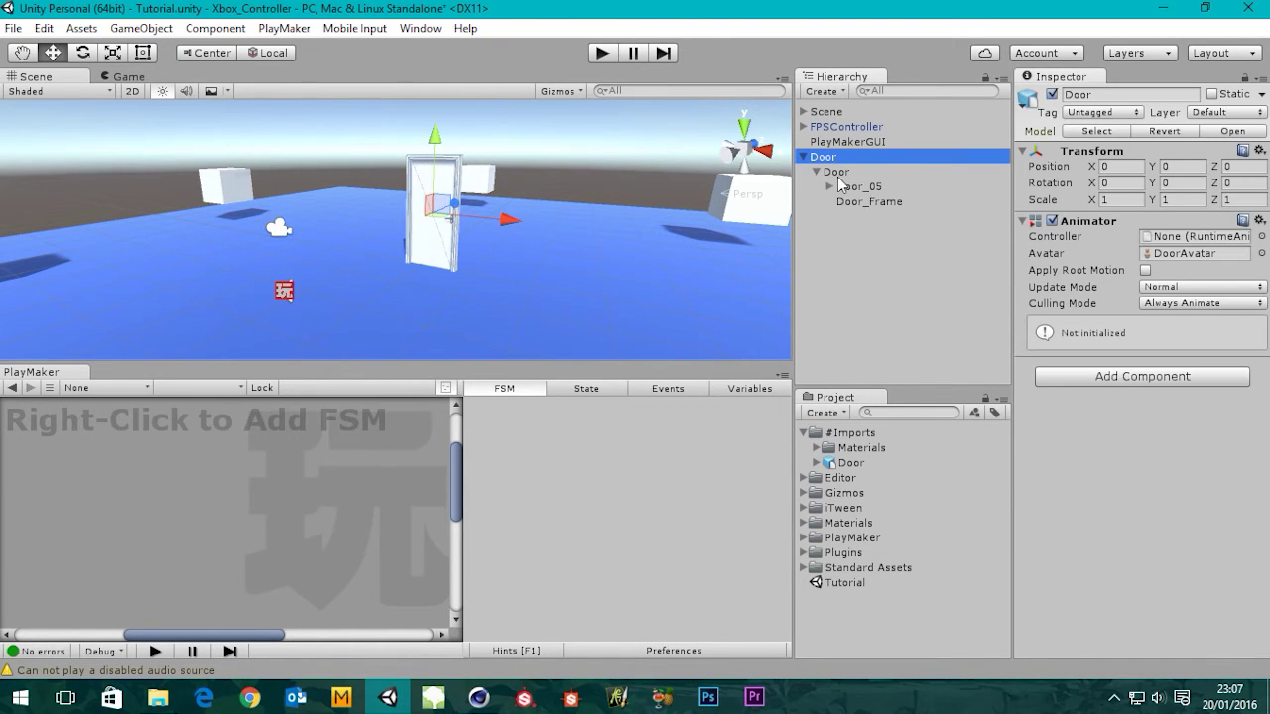
left_click(840, 174)
key("f")
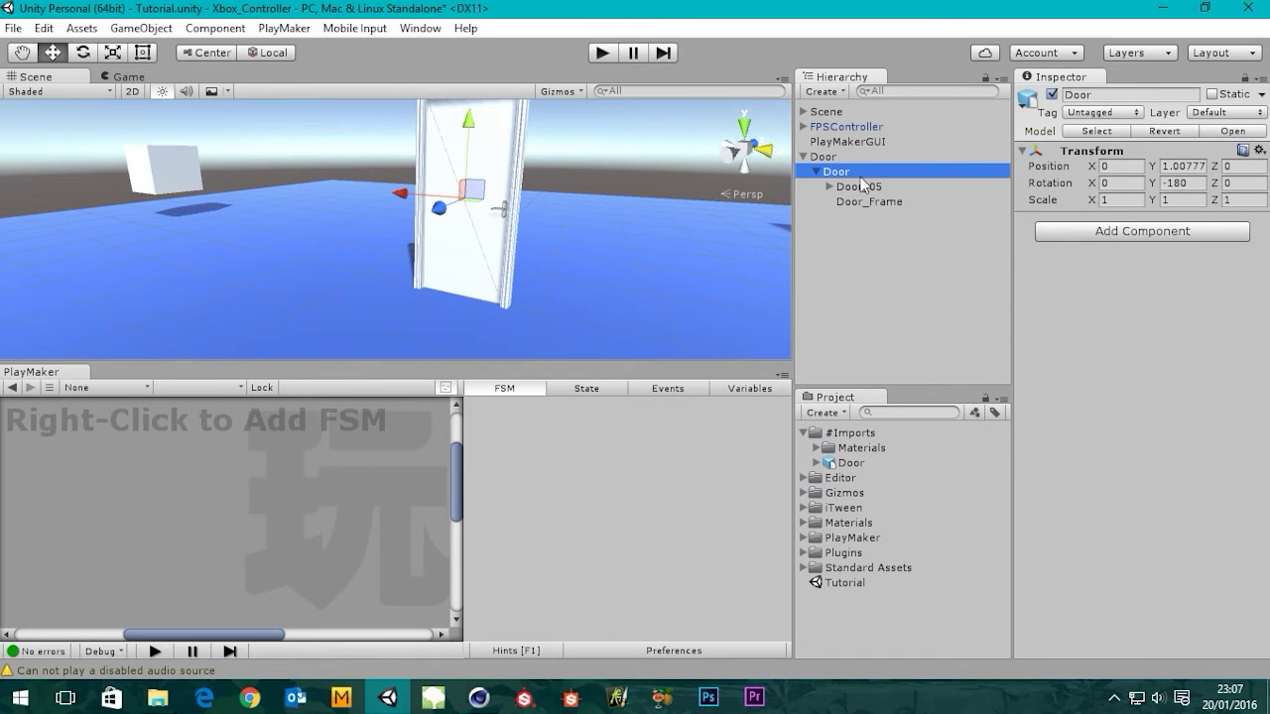
left_click(822, 157)
left_click_drag(367, 287, 103, 333, "alt")
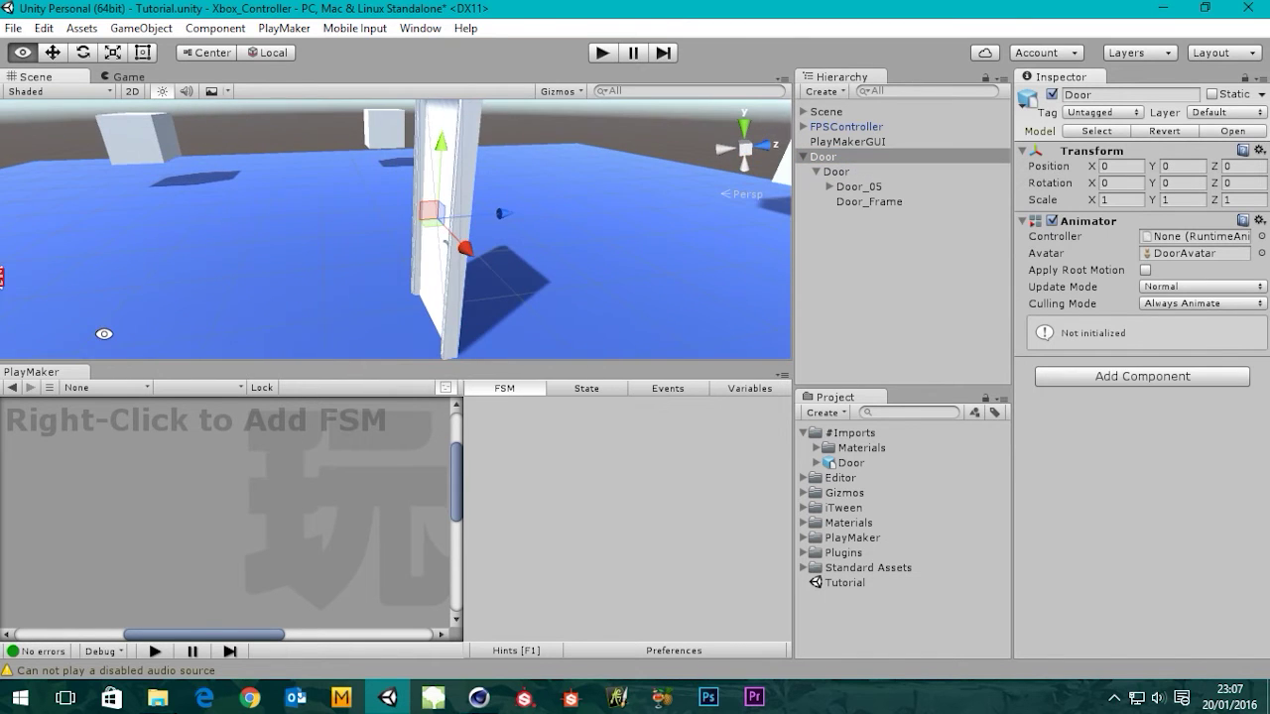
left_click_drag(501, 213, 599, 226)
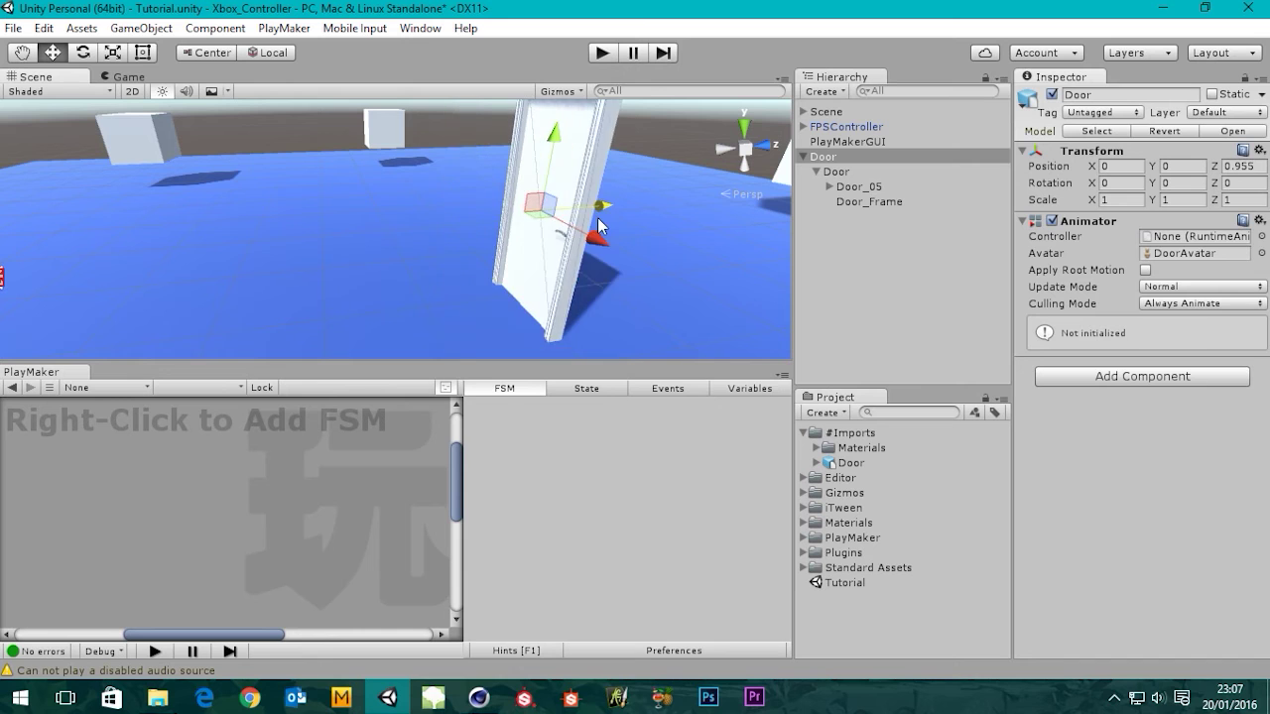
key("ctrl+z")
- Try moving the nested Door to about -0.26 along Z and undo the move
left_click(836, 174)
mouse_move(339, 226)
left_mouse_down()
mouse_move(272, 228)
mouse_move(443, 223)
mouse_move(339, 238)
left_mouse_up()
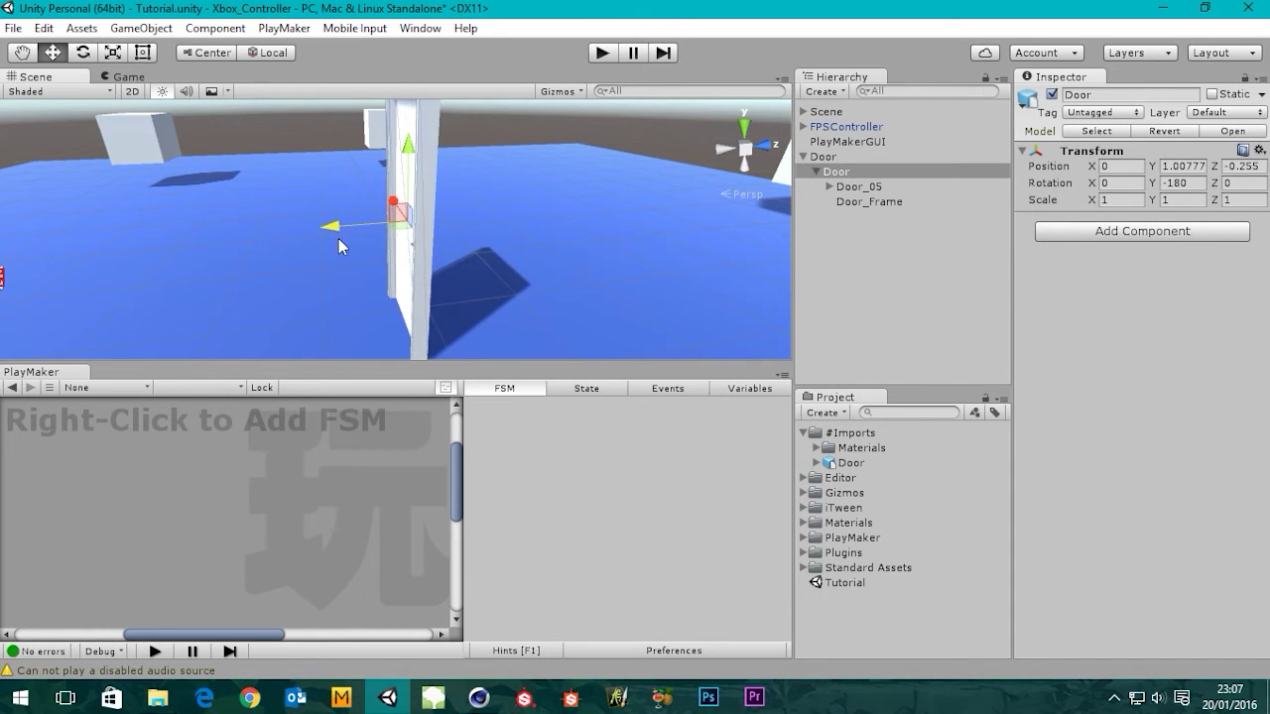
key("ctrl+z")
key("f")
- Try moving Door_05 to about -0.16 and Door_Frame to about 1.22 along Z, undoing each move
left_click(859, 188)
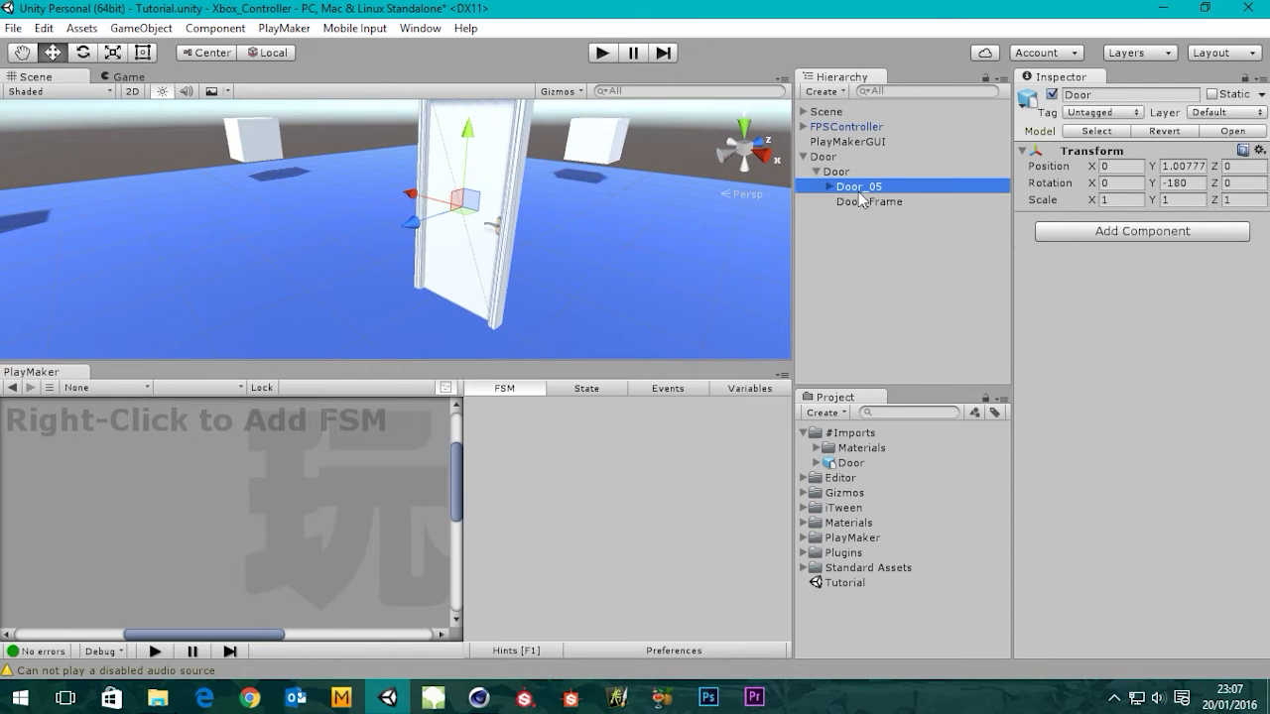
mouse_move(430, 221)
left_mouse_down()
mouse_move(370, 257)
mouse_move(444, 241)
left_mouse_up()
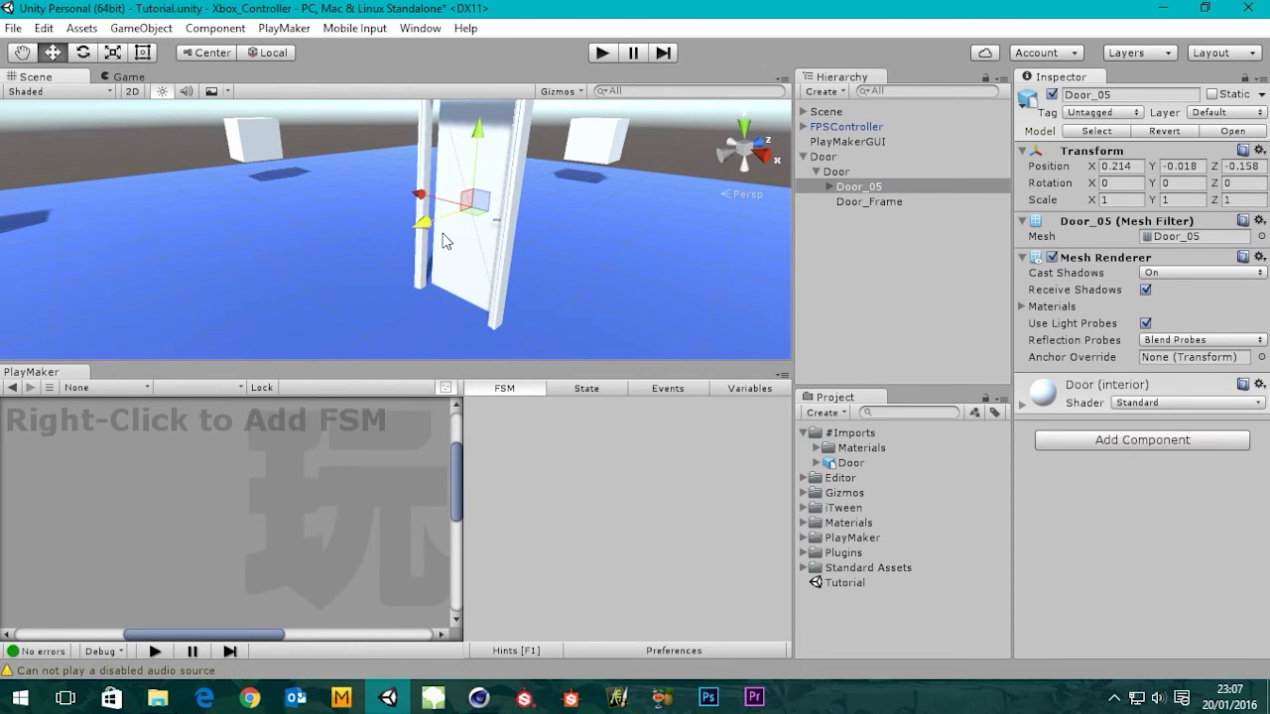
left_click(867, 206)
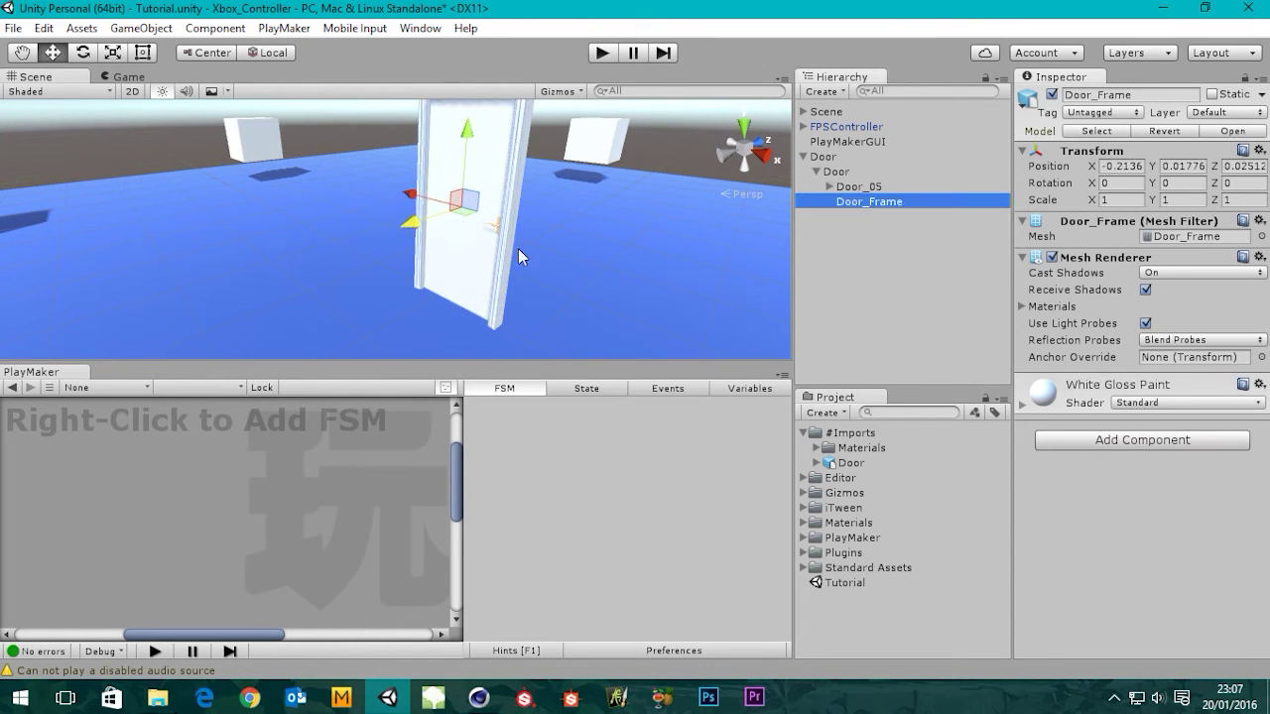
left_click_drag(426, 233, 359, 255)
key("ctrl+z")
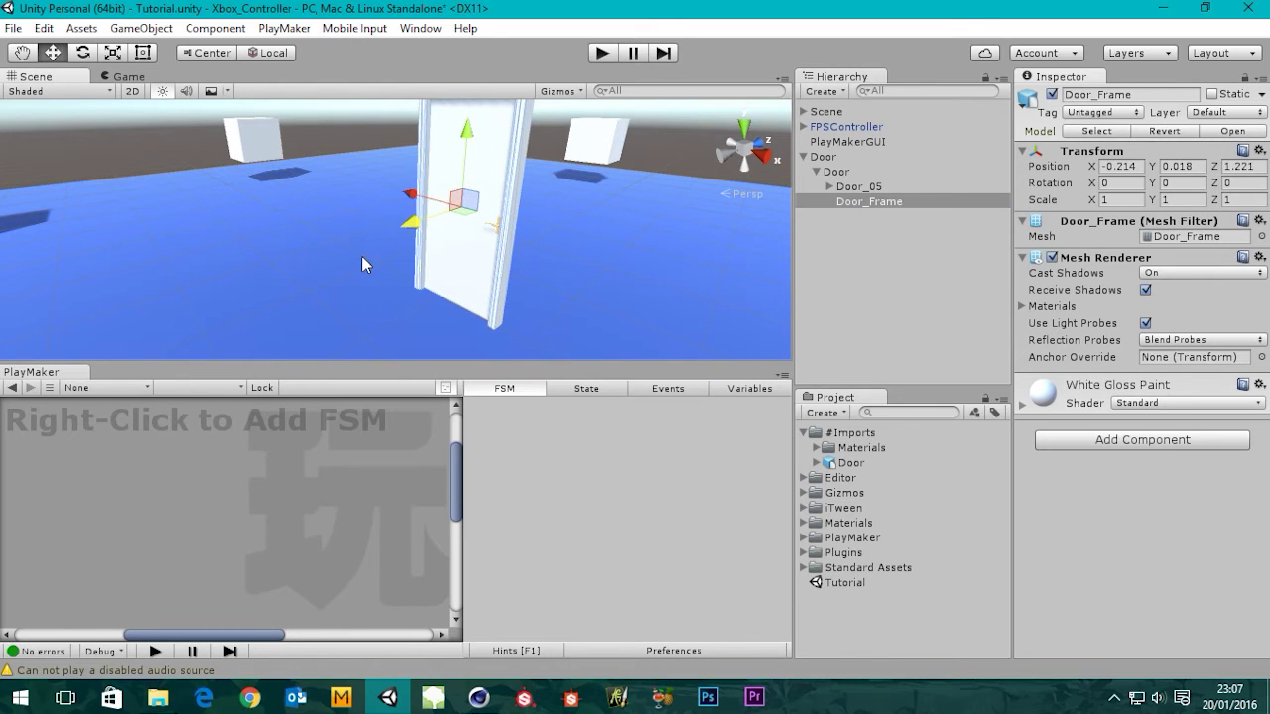
- Expand Door_05 and examine how the parent Door, nested Door and their child objects are organised
left_click(830, 187)
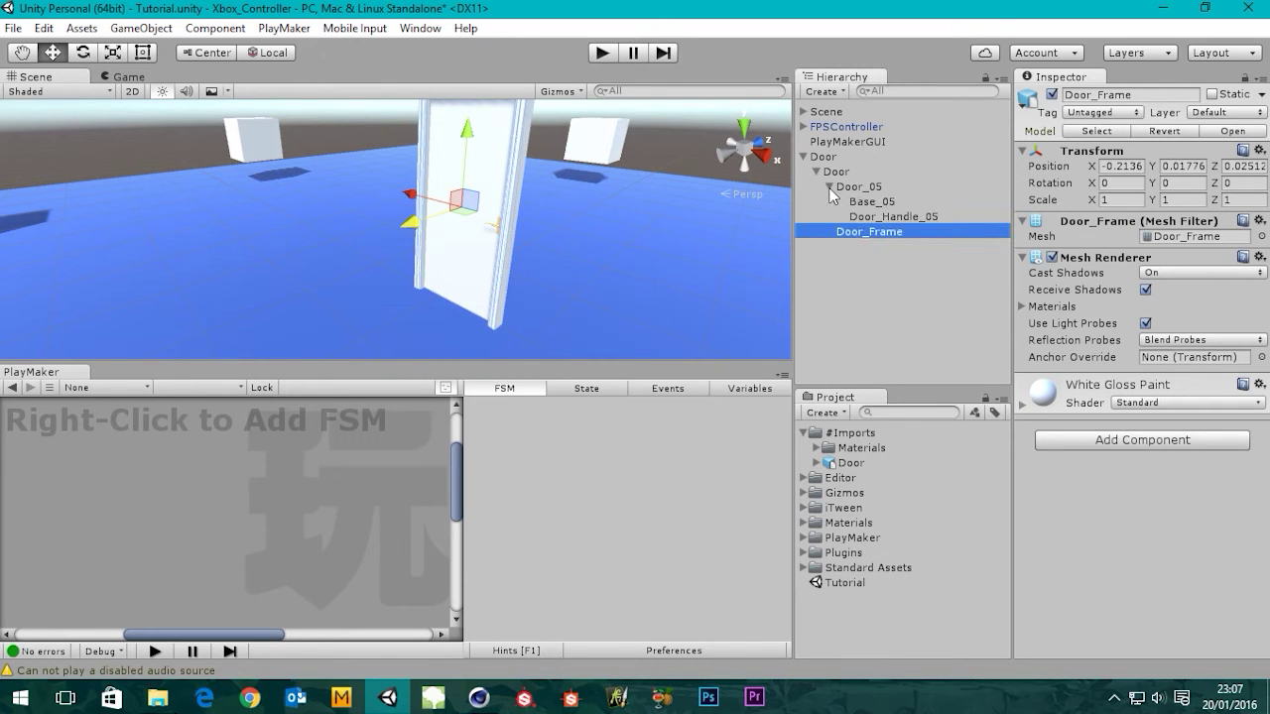
left_click(848, 283)
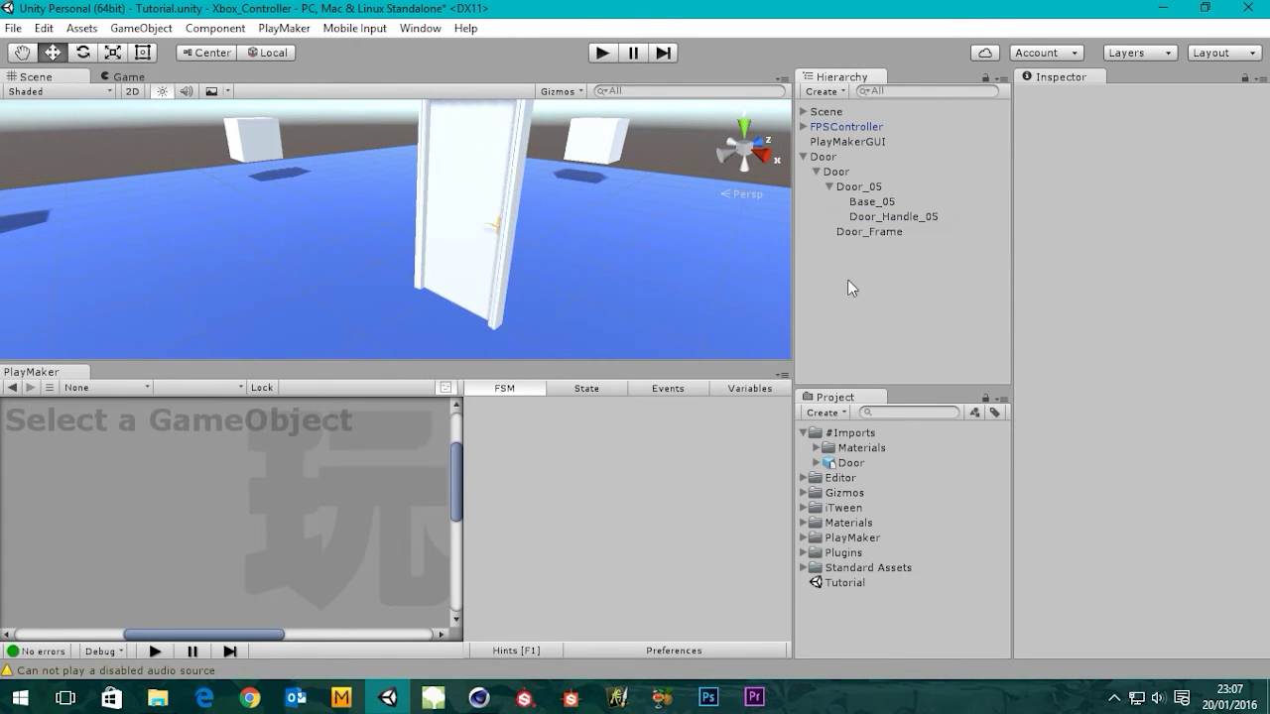
left_click(834, 171)
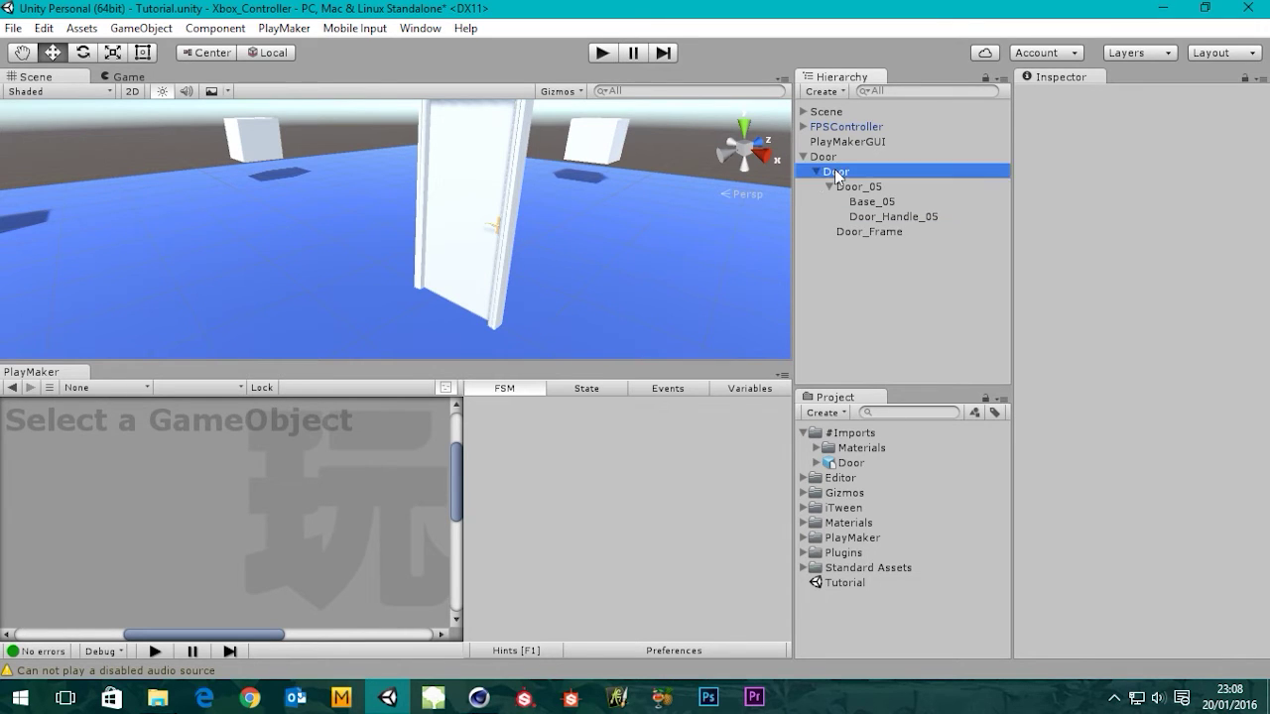
left_click(825, 157)
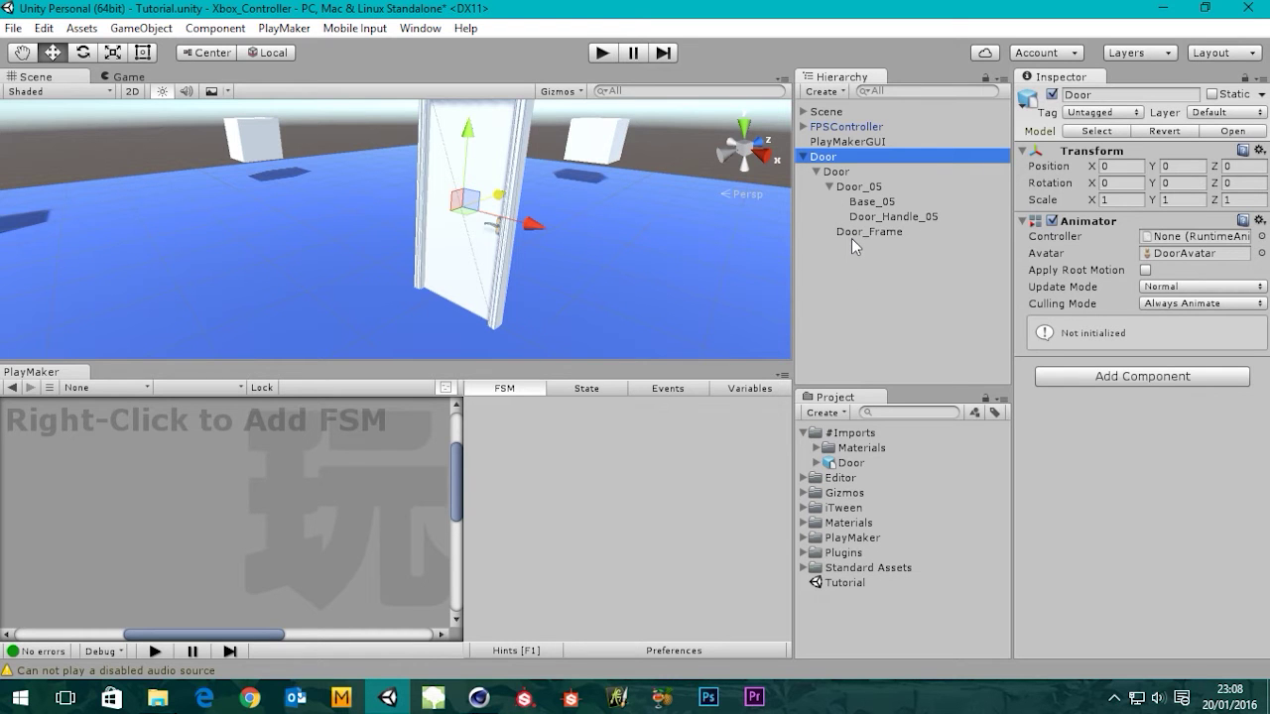
- Switch to Cinema 4D, take Door Frame and Door 05 out of the Door null, and delete the null
left_click(479, 697)
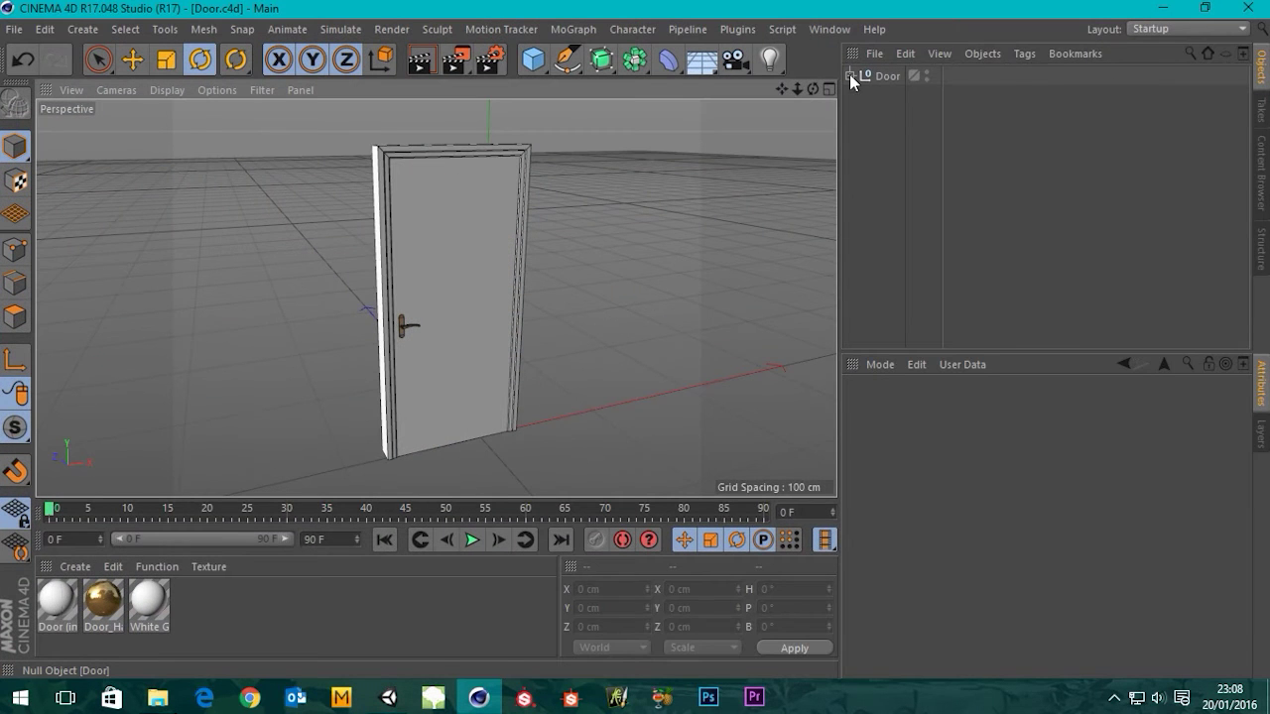
left_click(850, 77)
left_click_drag(951, 193, 898, 184)
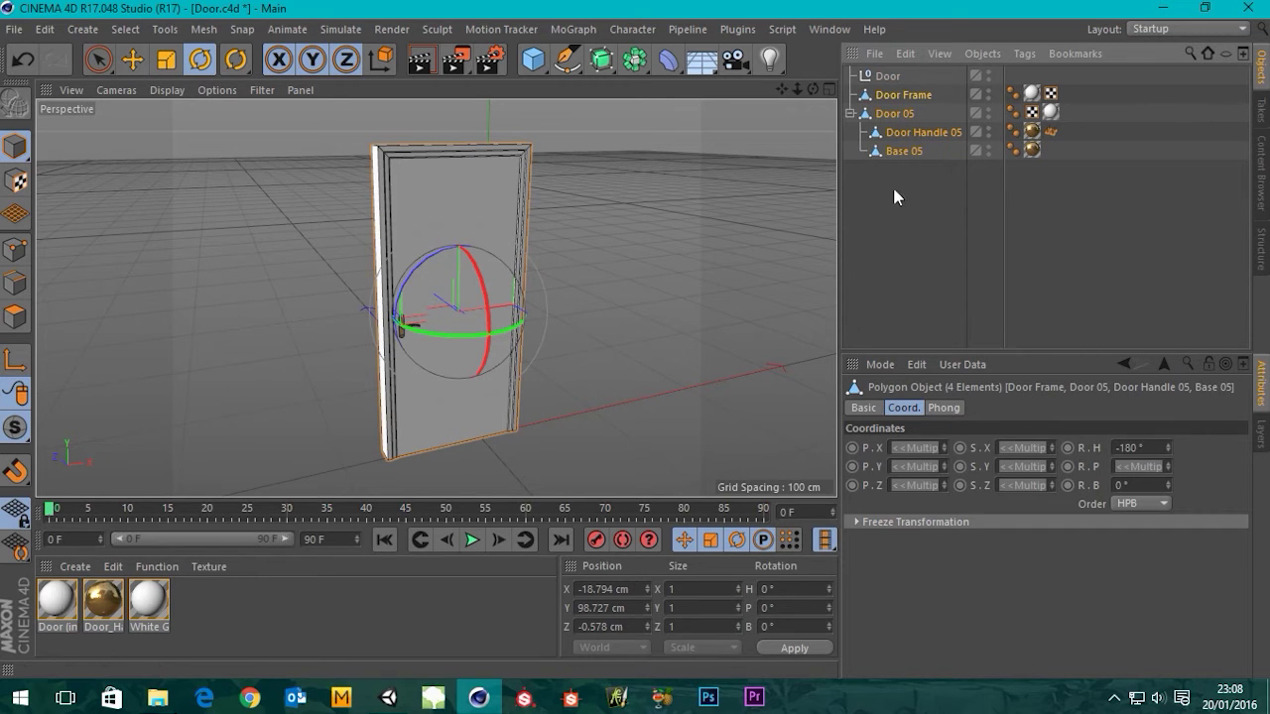
left_click(895, 78)
key("Delete")
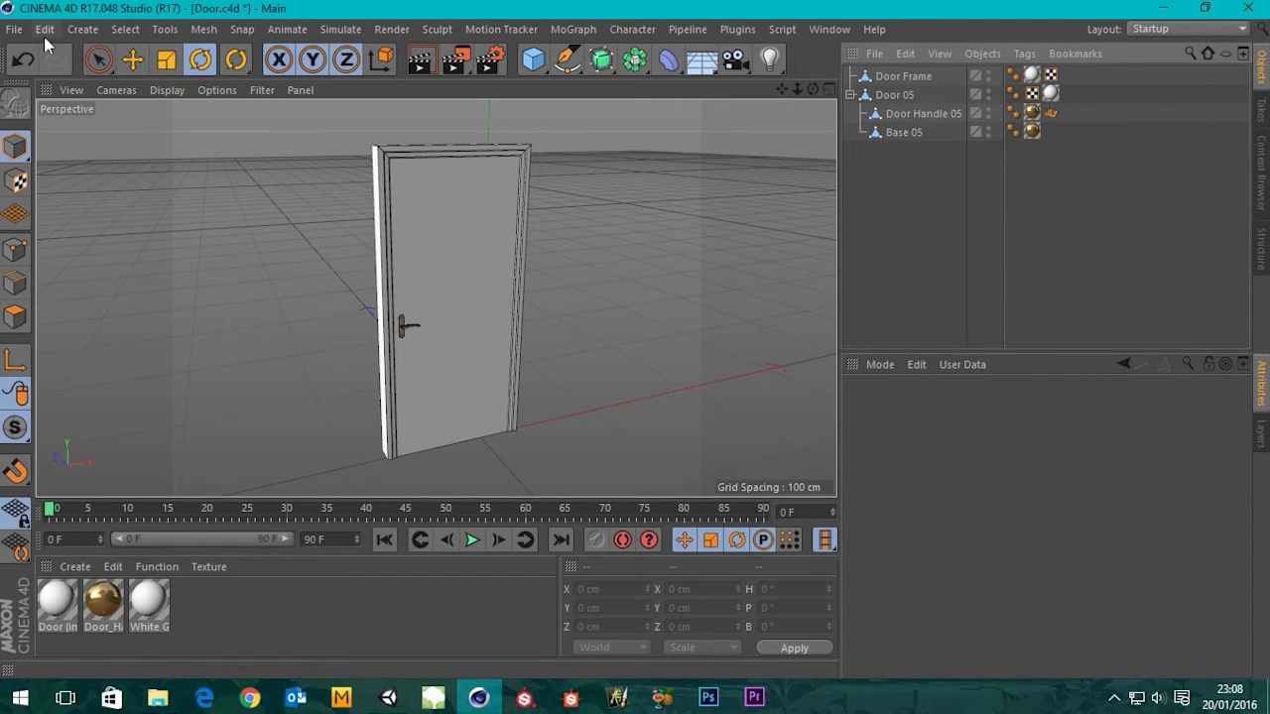
- Save the model as Door.c4d in the #Imports folder, replacing the existing file
left_click(14, 29)
left_click(100, 202)
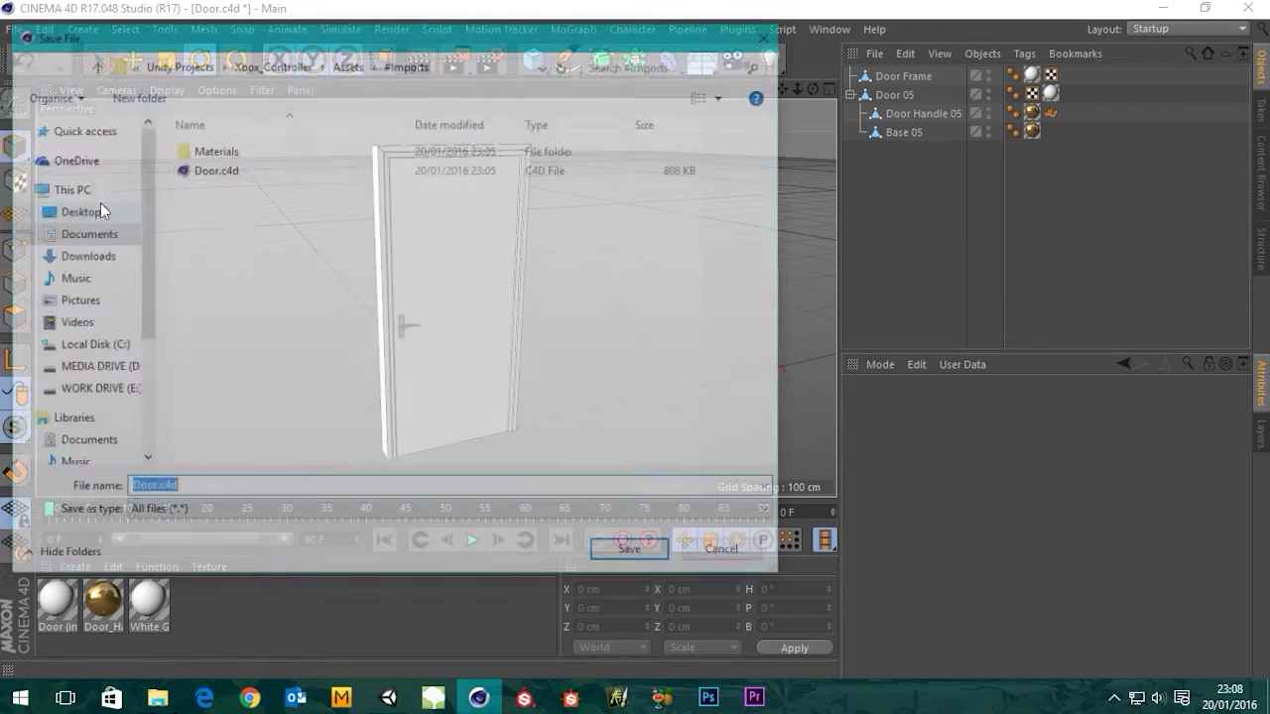
double_click(209, 170)
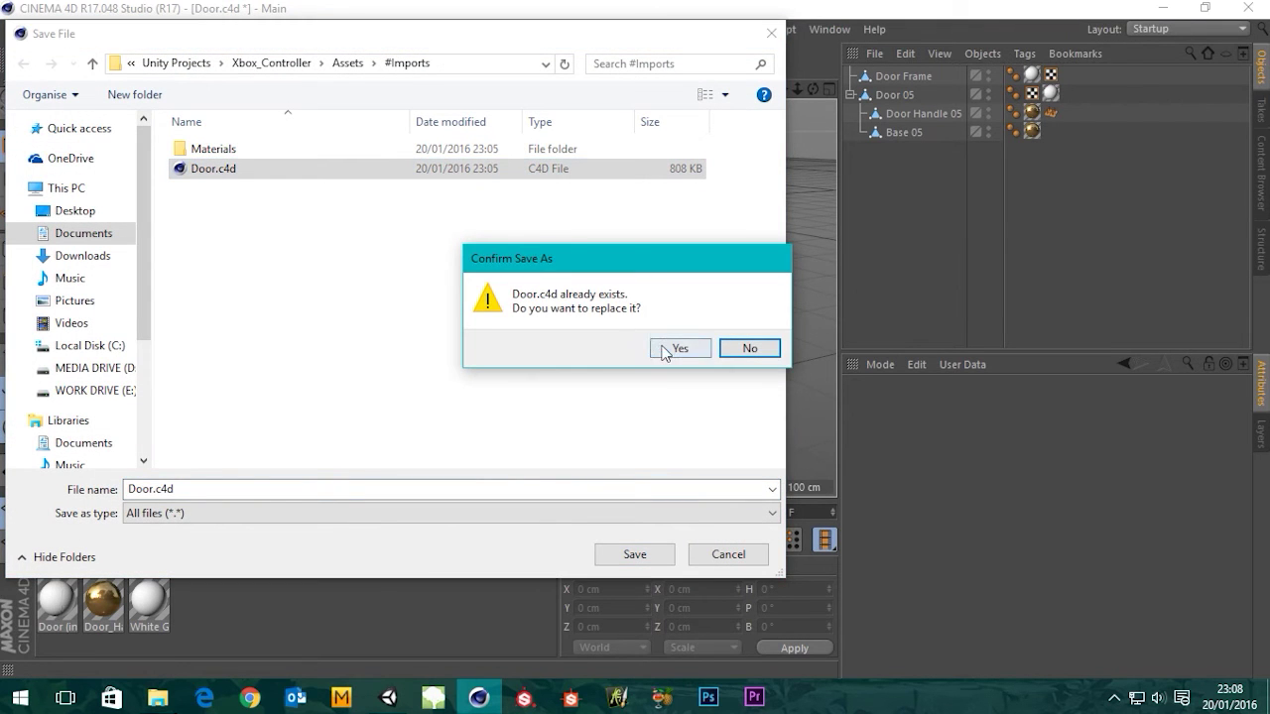
left_click(679, 348)
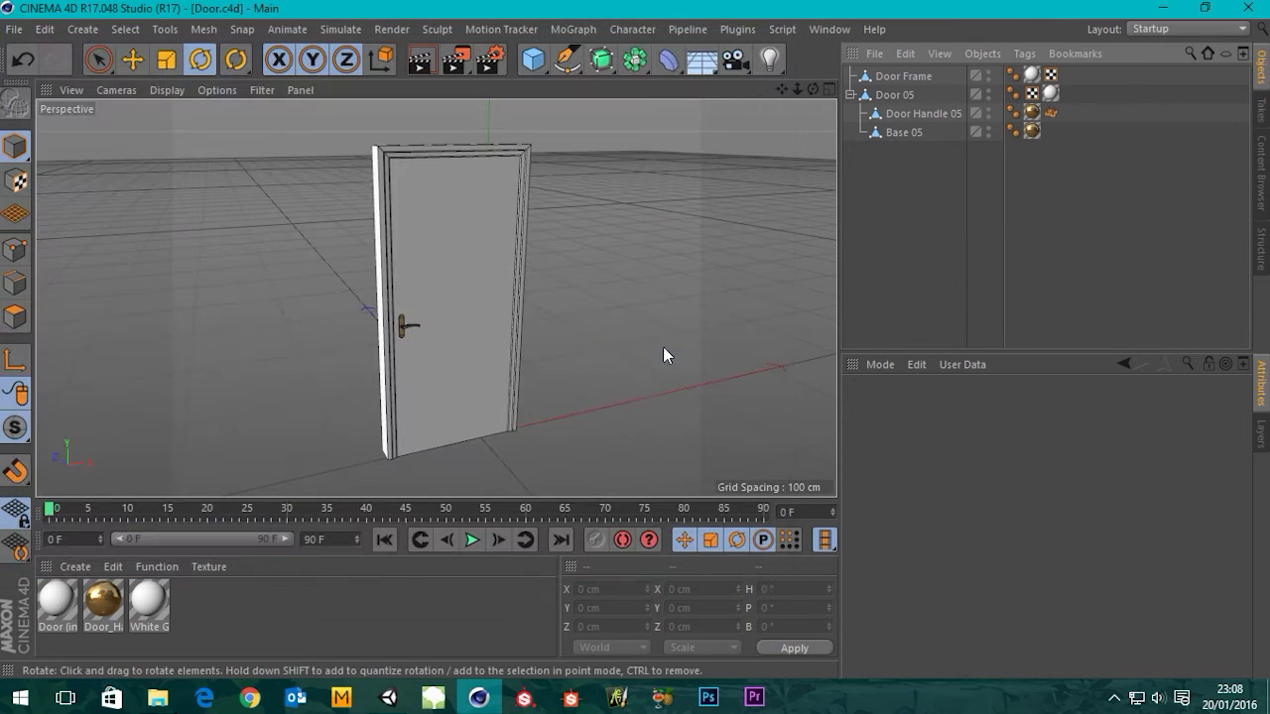
- Switch back to Unity and replace the old Door in the scene with the updated Door model from #Imports
left_click(381, 702)
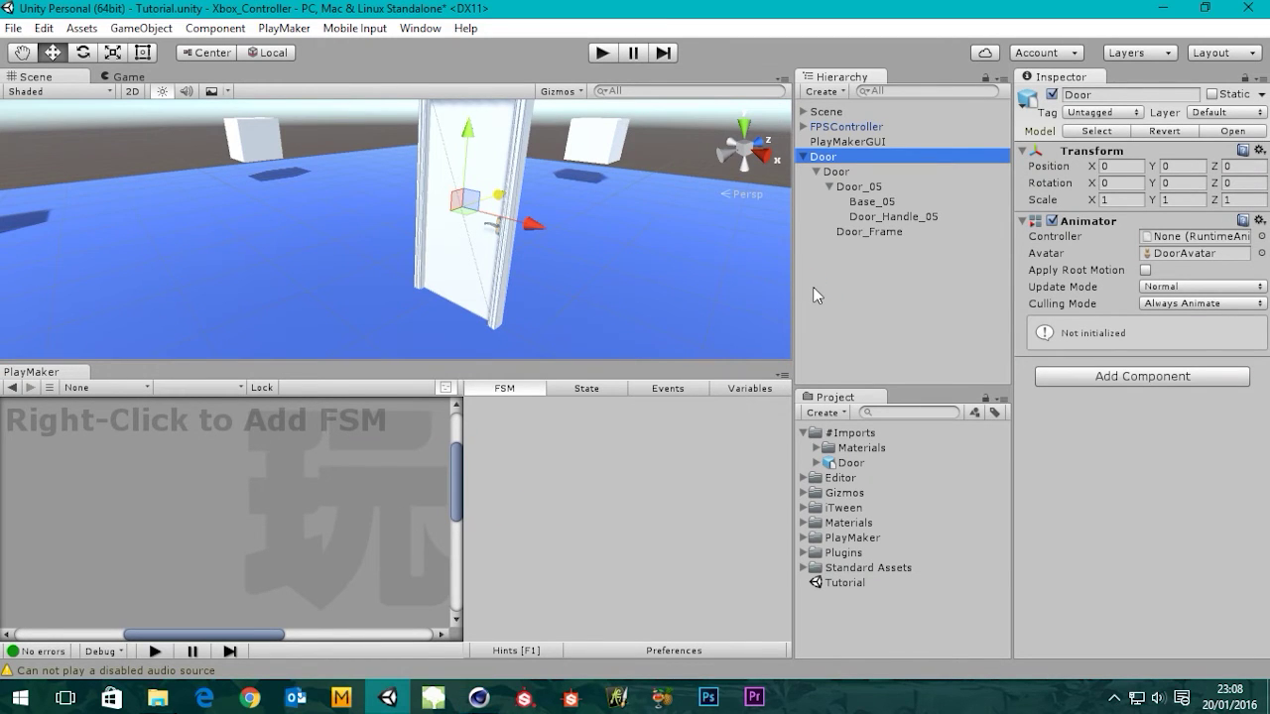
left_click(850, 283)
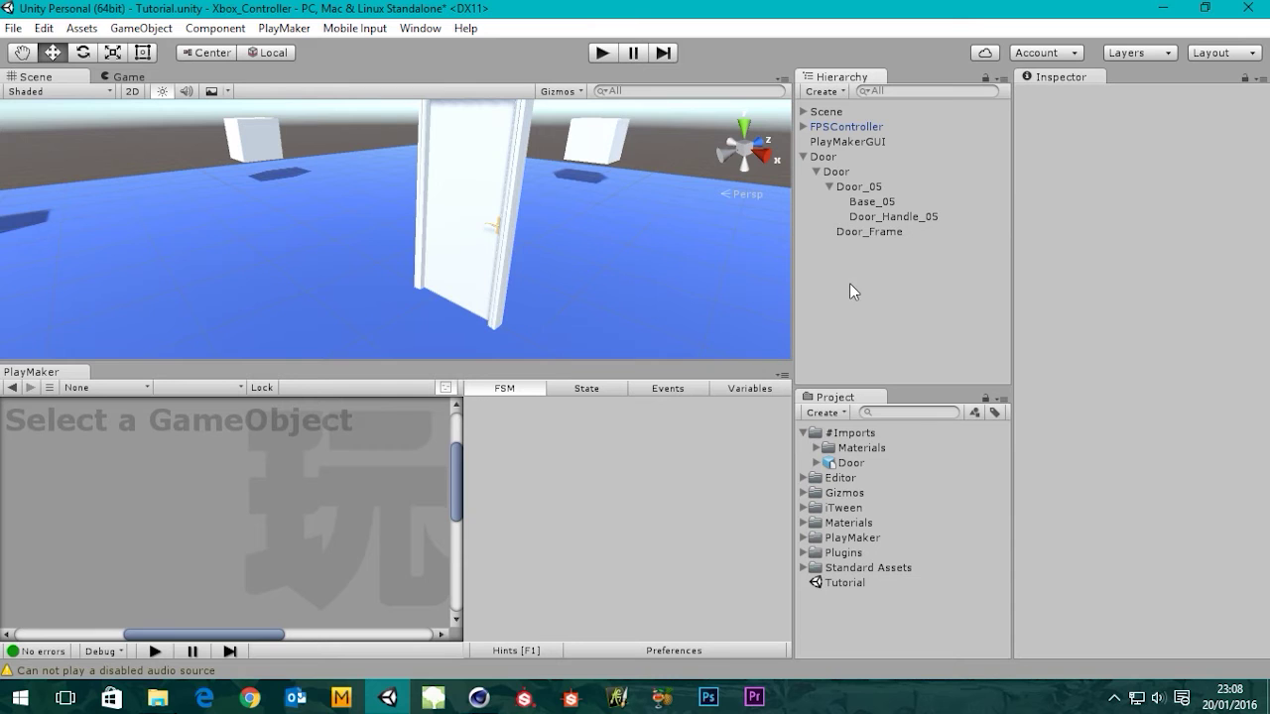
left_click(803, 156)
left_click(826, 155)
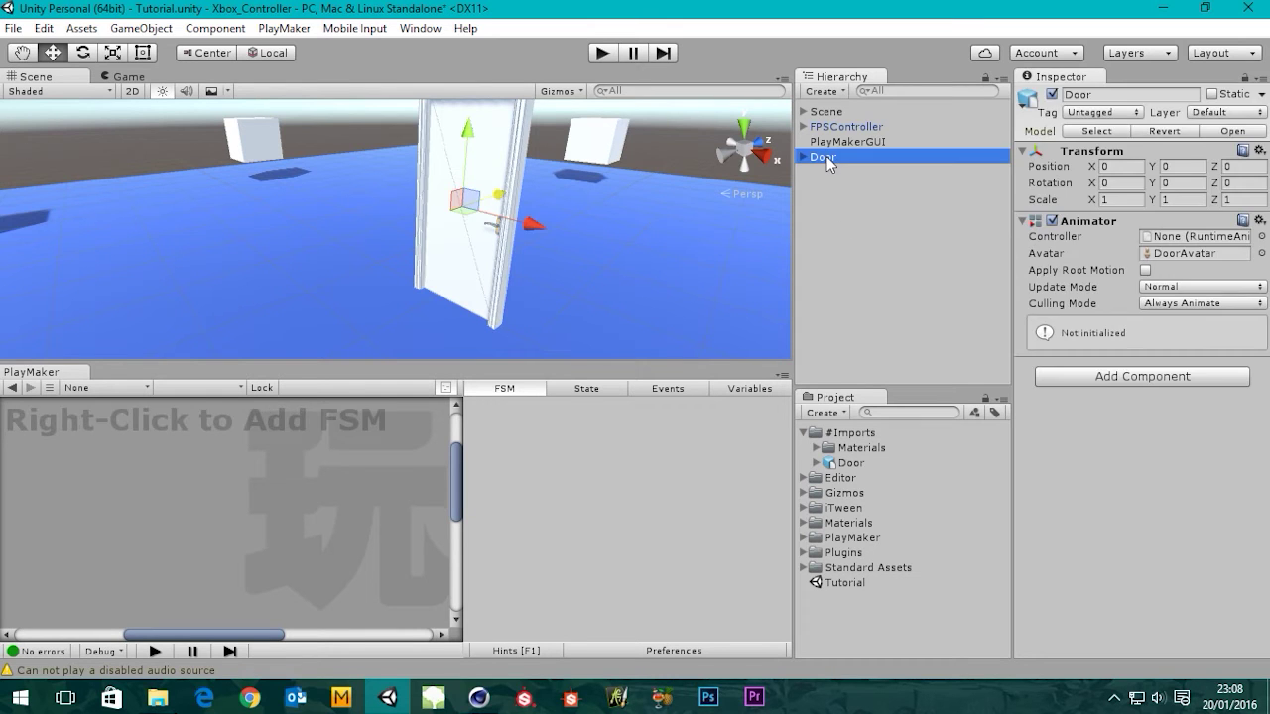
key("Delete")
left_click_drag(854, 467, 842, 173)
- Remove CINEMA_4D_Editor from the newly placed Door, agreeing to break its prefab instance
left_click(803, 157)
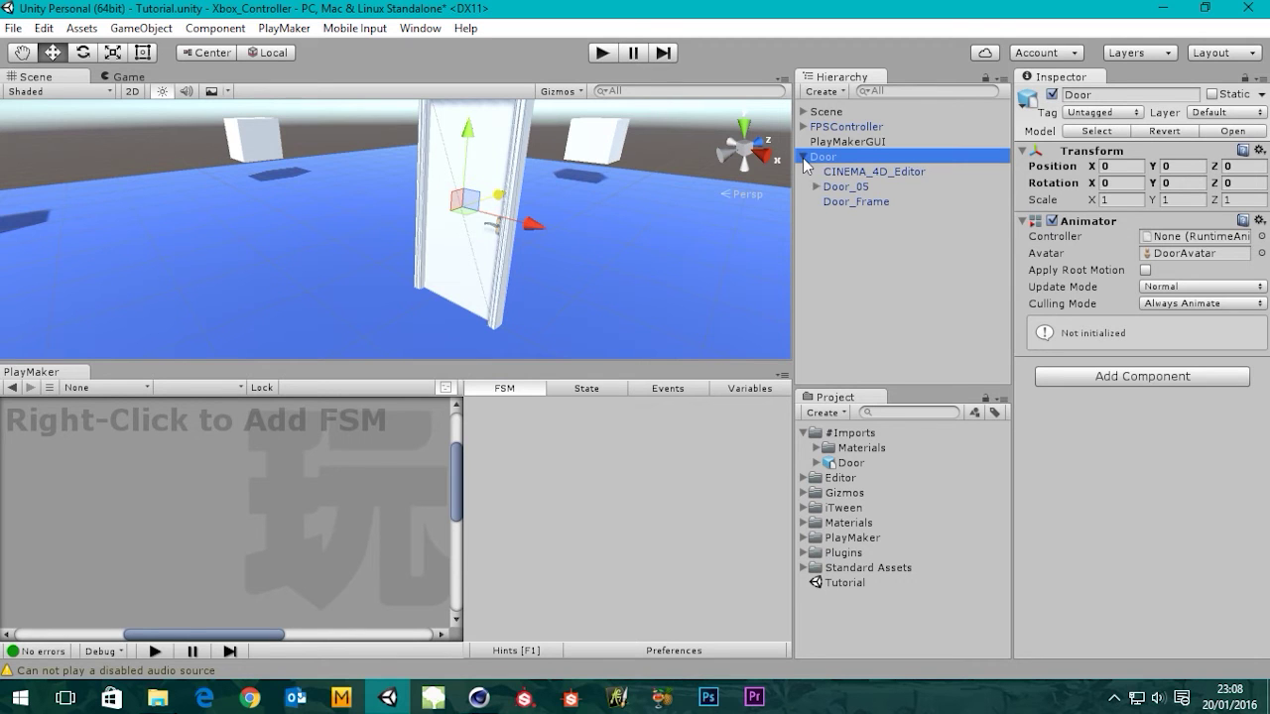
left_click(850, 173)
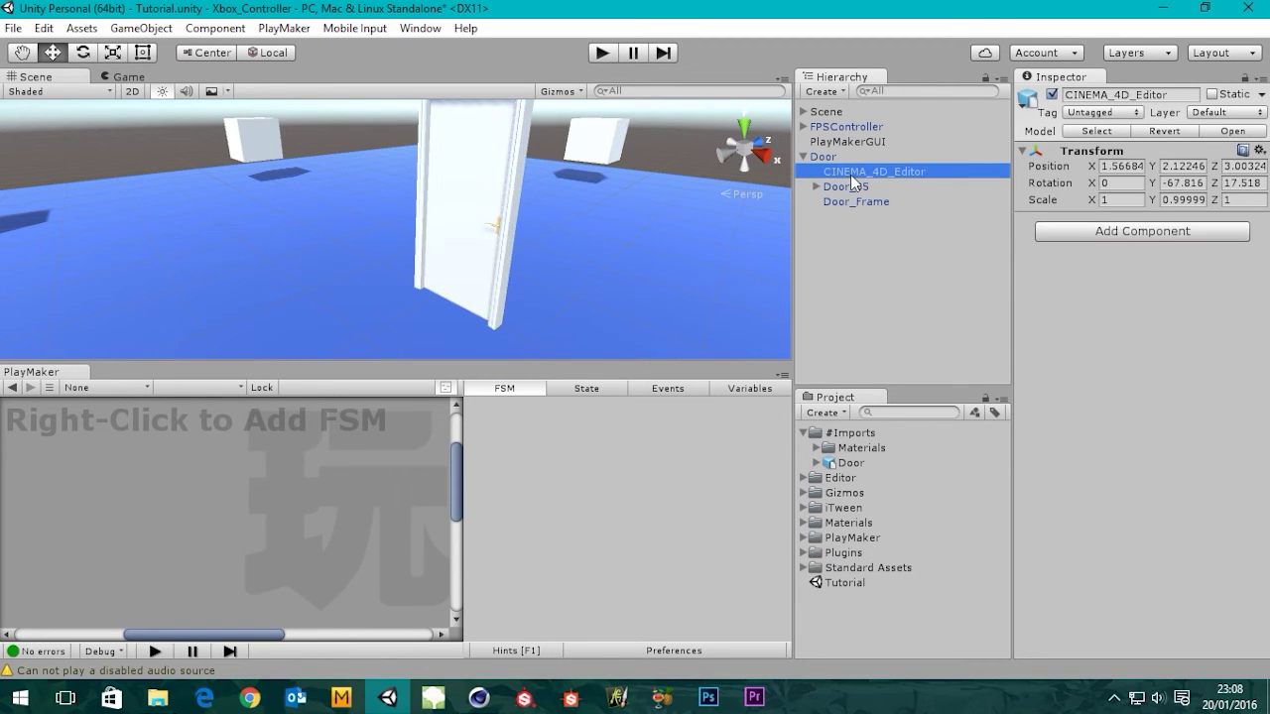
key("Delete")
left_click(688, 385)
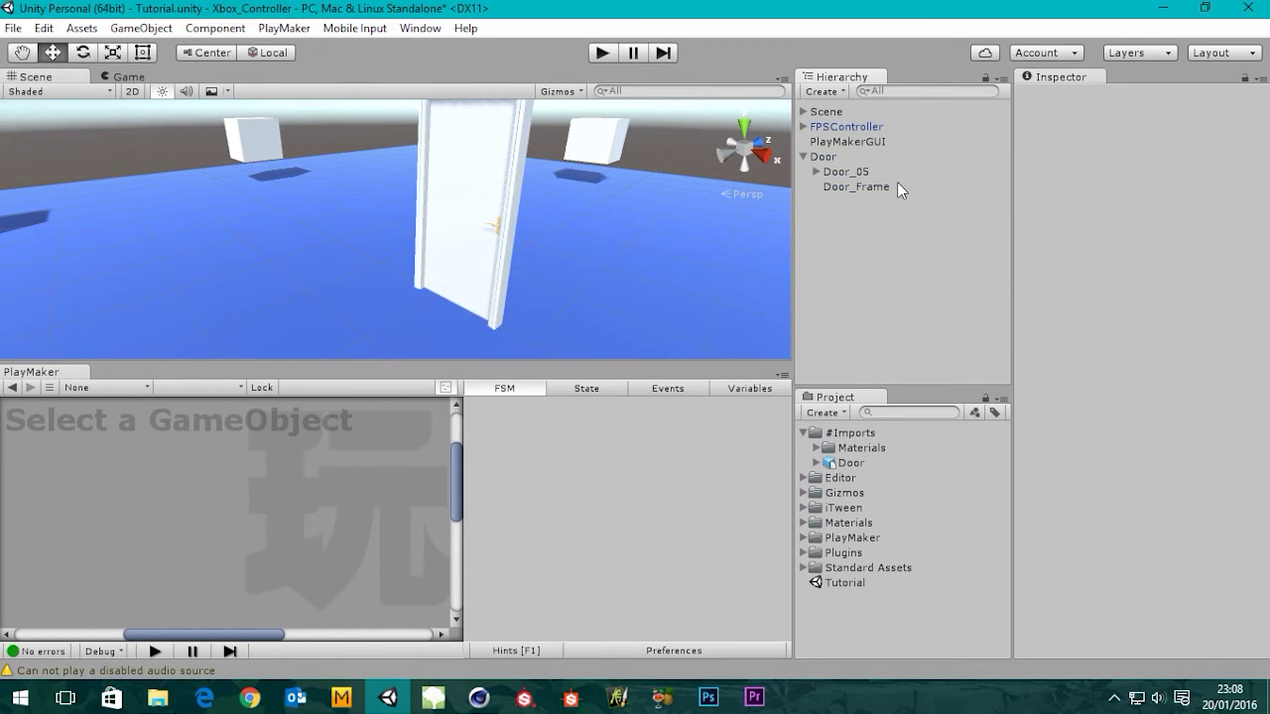
- Check Door_05 and Door_Frame individually, and select the parent Door to view it in the scene
left_click(839, 175)
left_click(842, 198)
left_click(834, 159)
middle_click_drag(383, 223, 433, 226)
left_click_drag(454, 255, 476, 249, "alt")
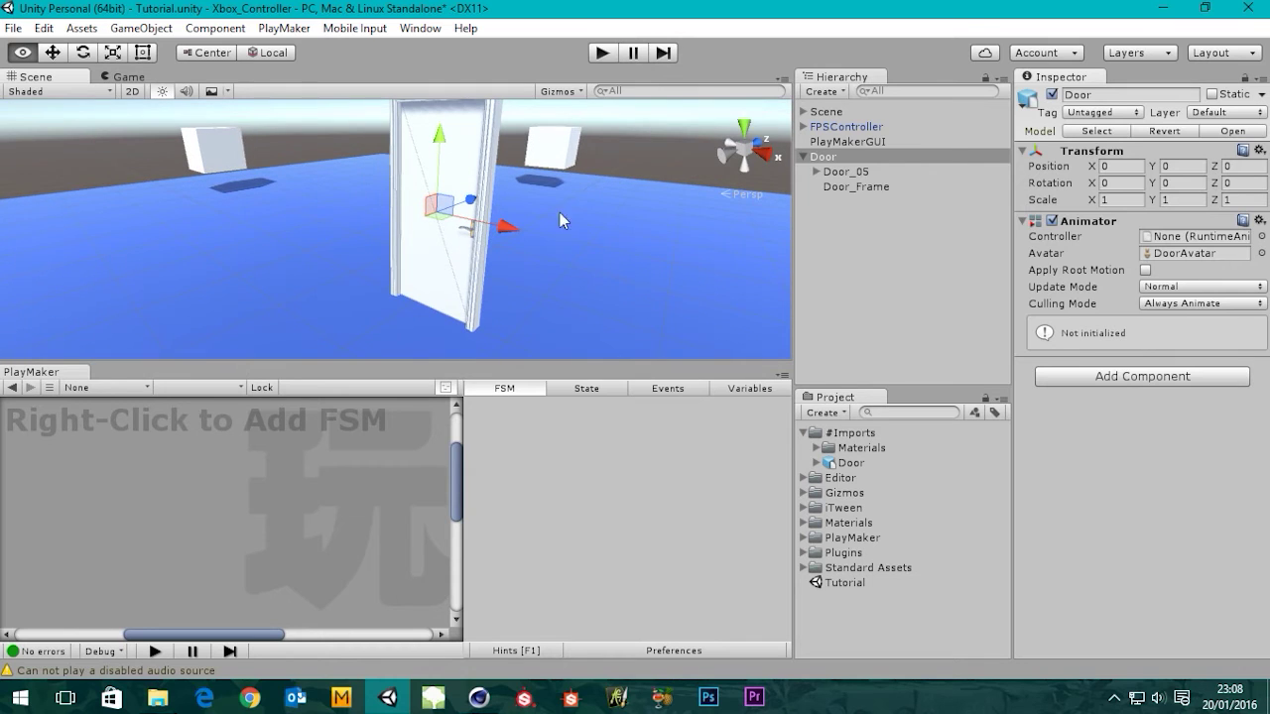
- Add a PlayMaker FSM to the Door_05 object
left_click(845, 173)
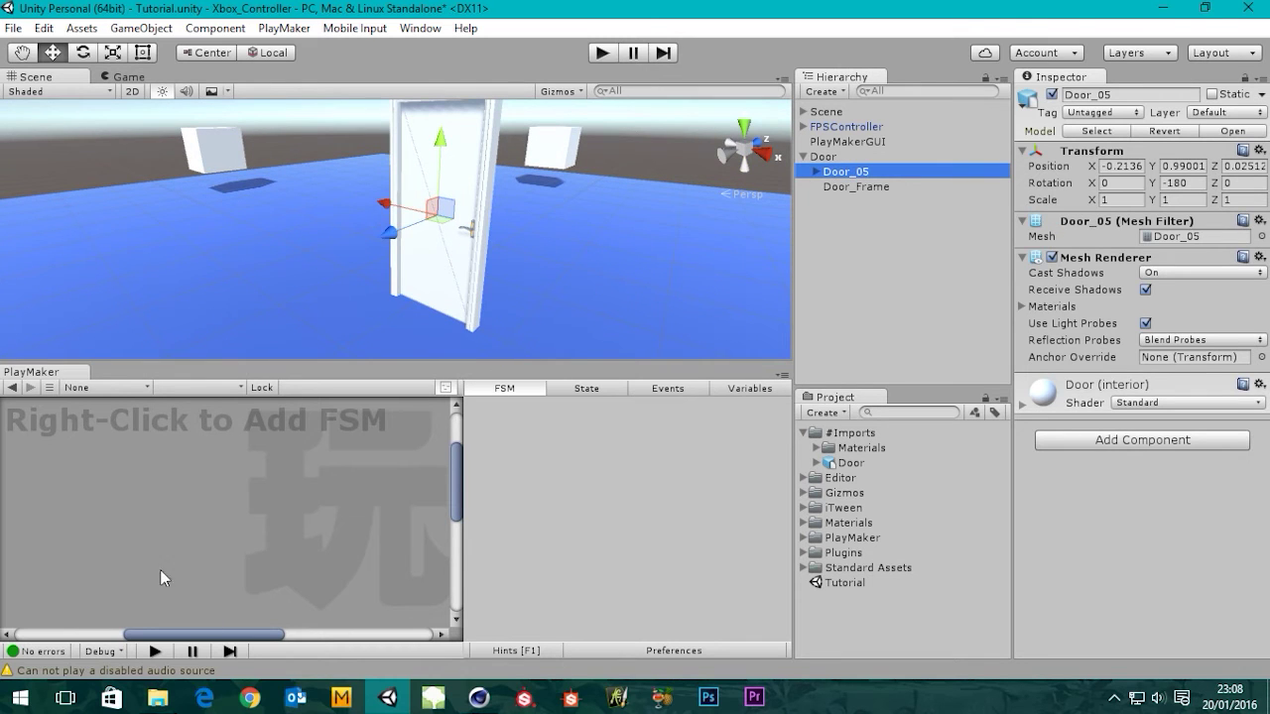
right_click(221, 493)
left_click(248, 504)
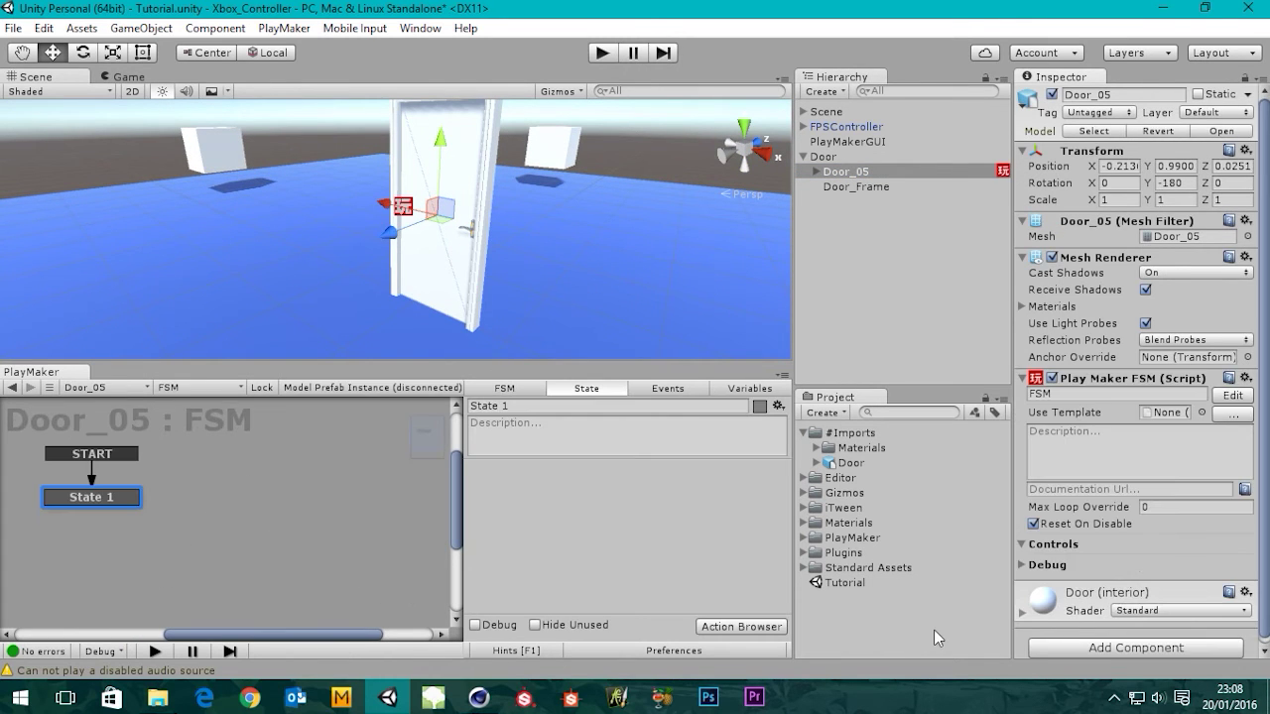
key("alt+Tab")
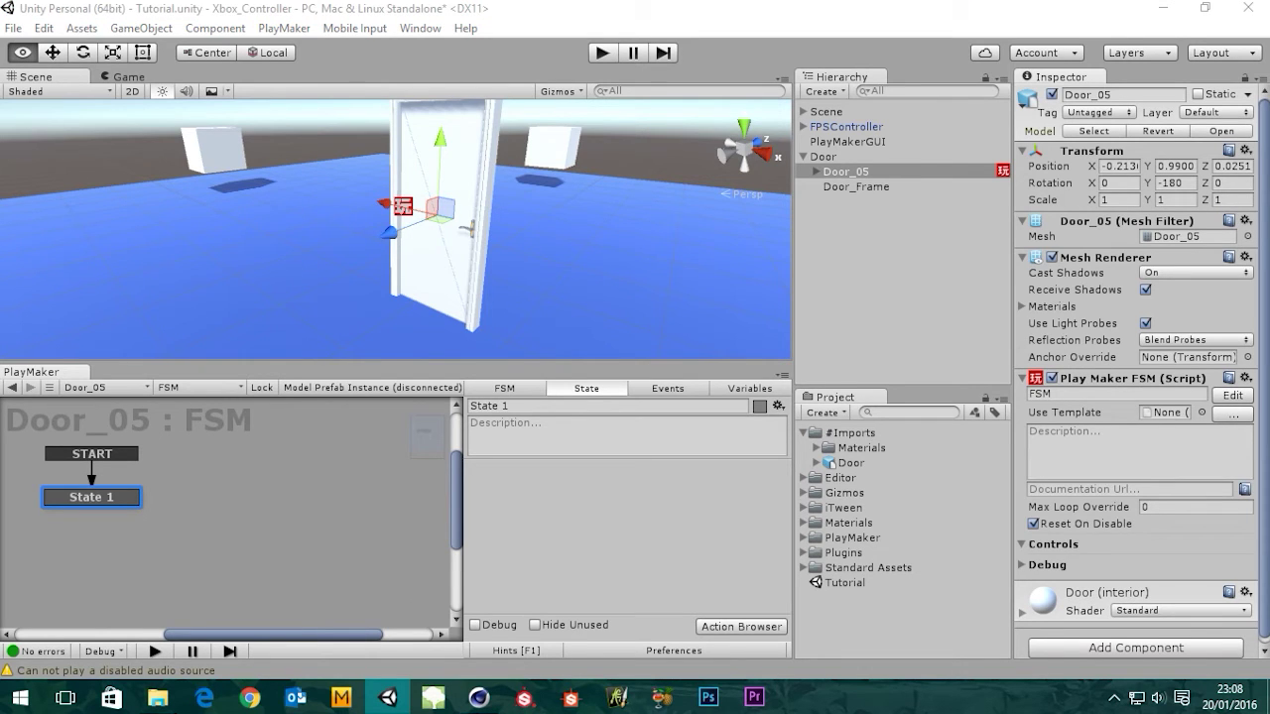
- Rename the start state of the Door_05 FSM to Listener
left_click(543, 407)
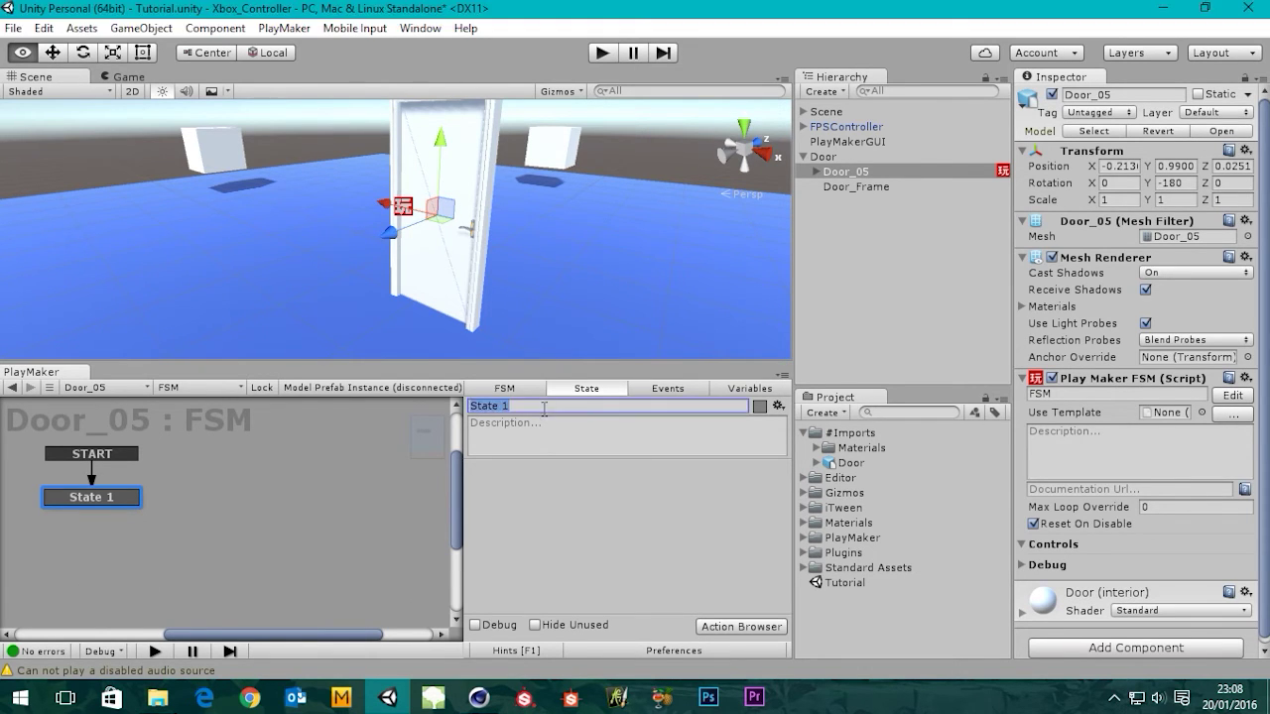
left_click(543, 407)
left_click_drag(527, 406, 332, 403)
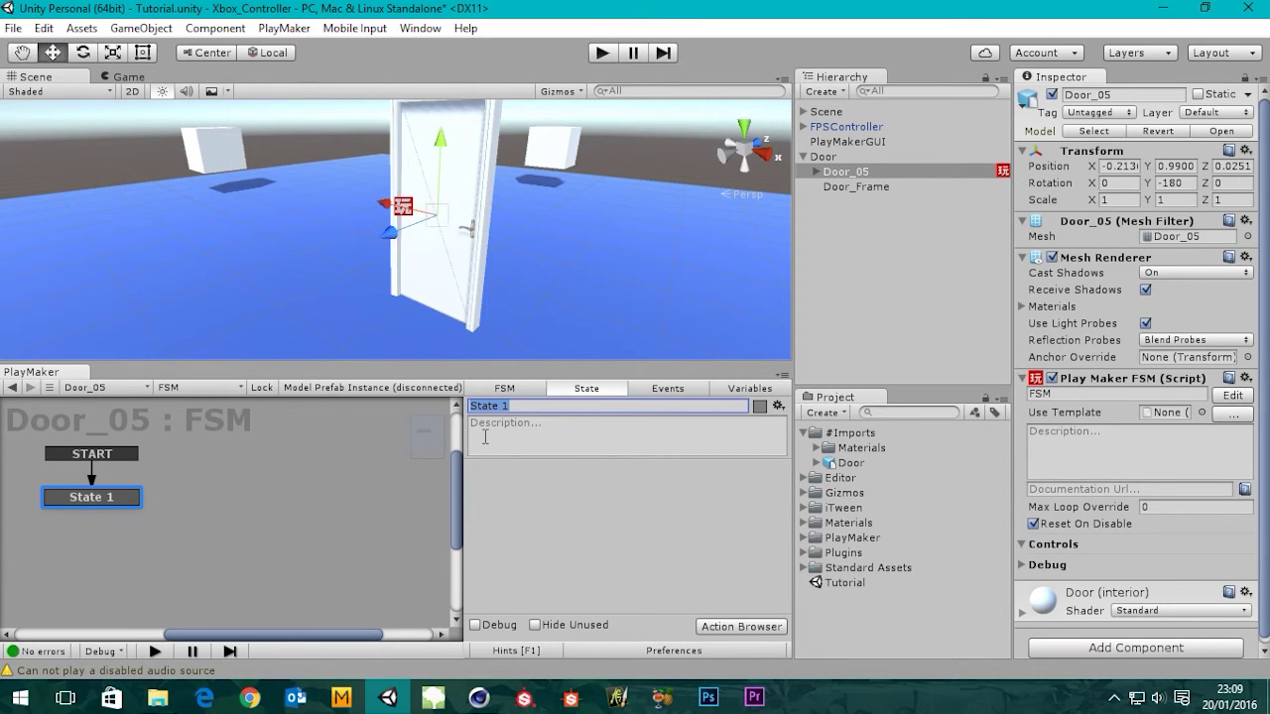
type("Lisener")
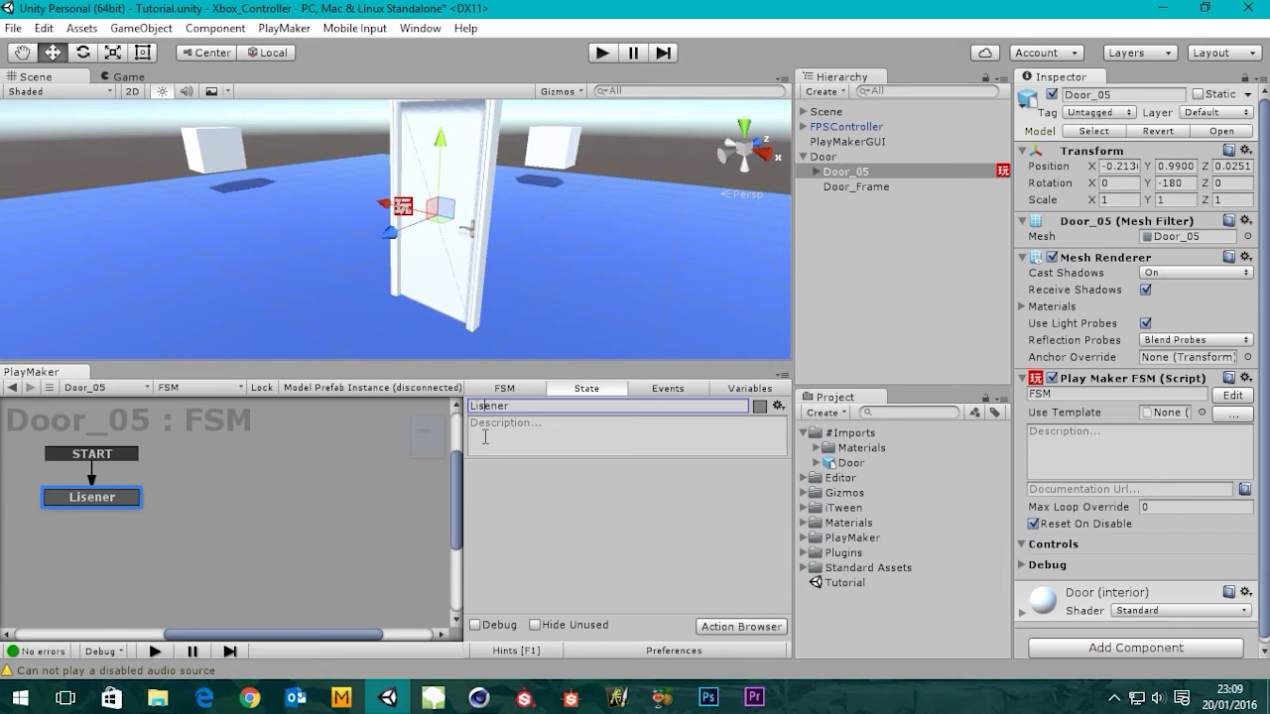
type("t")
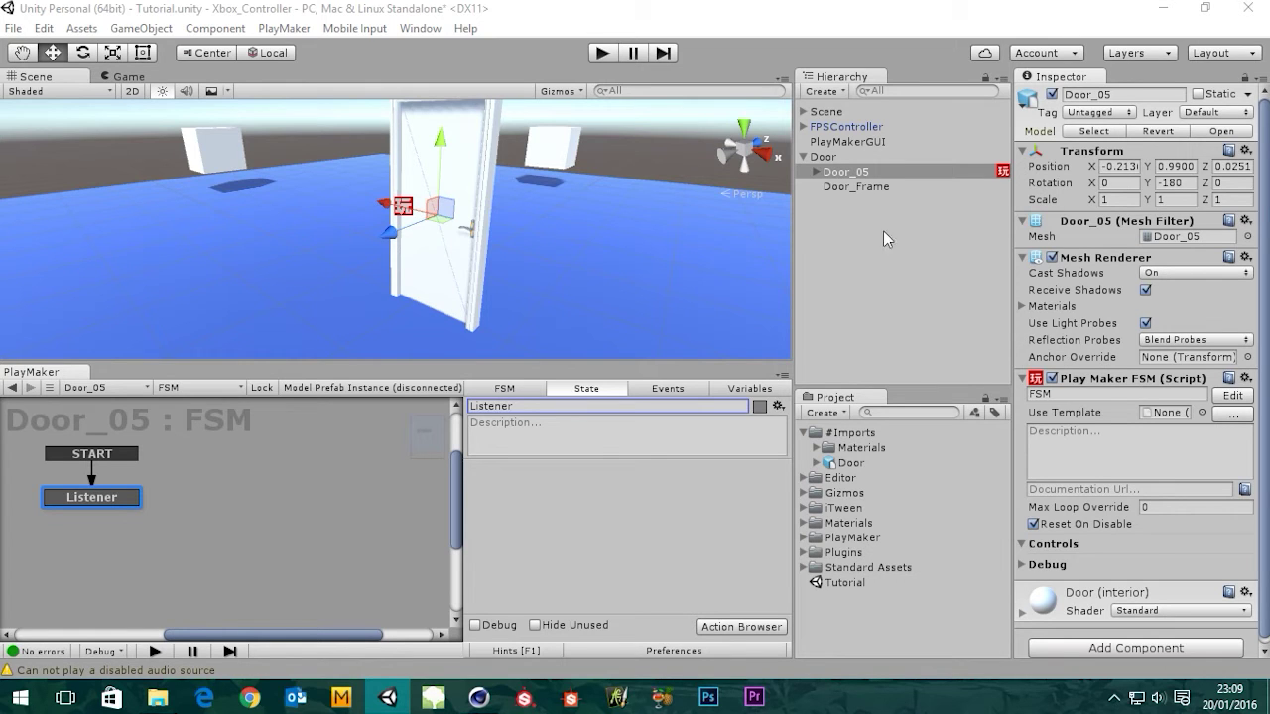
- Add a transition to the Listener state using the custom event Button Press
right_click(78, 495)
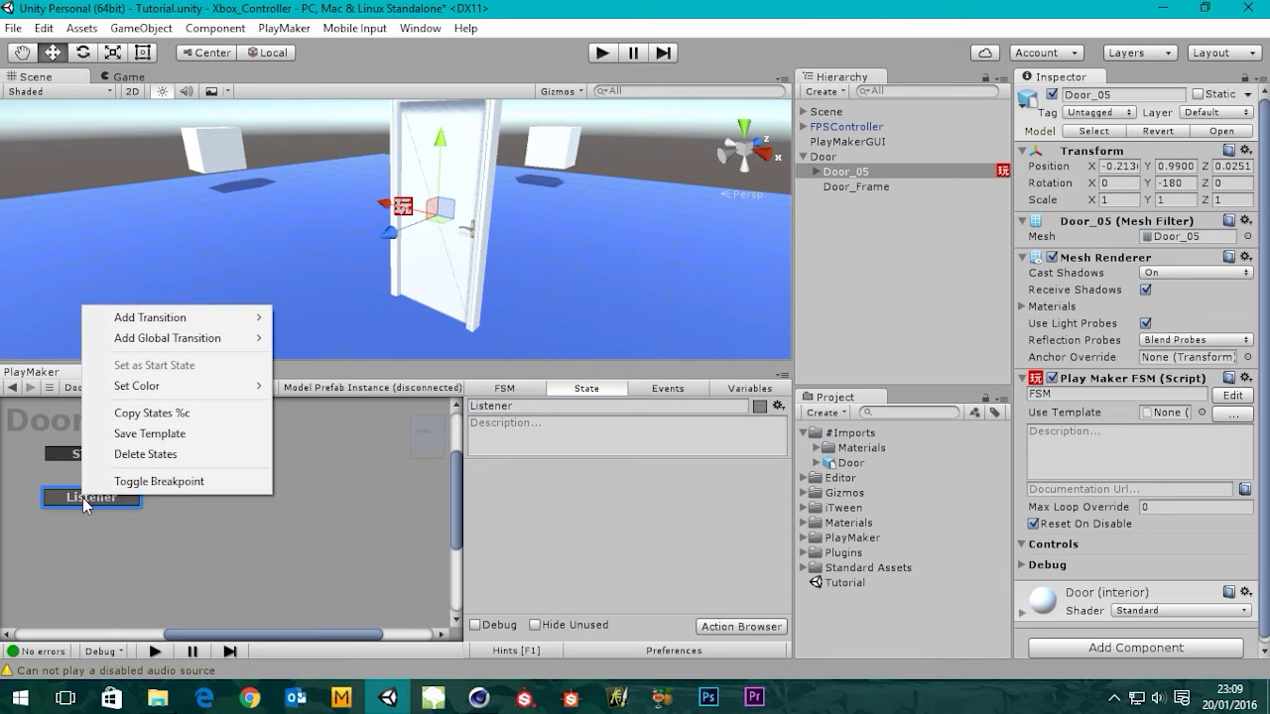
mouse_move(232, 319)
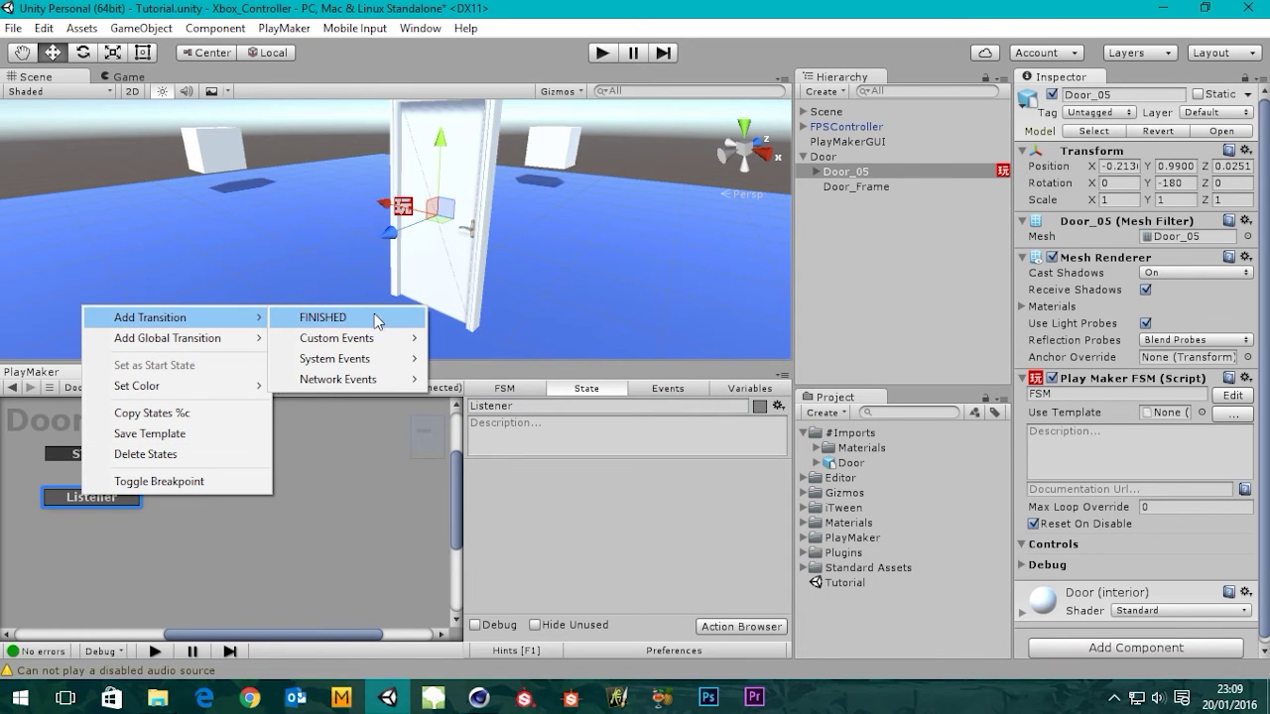
mouse_move(397, 343)
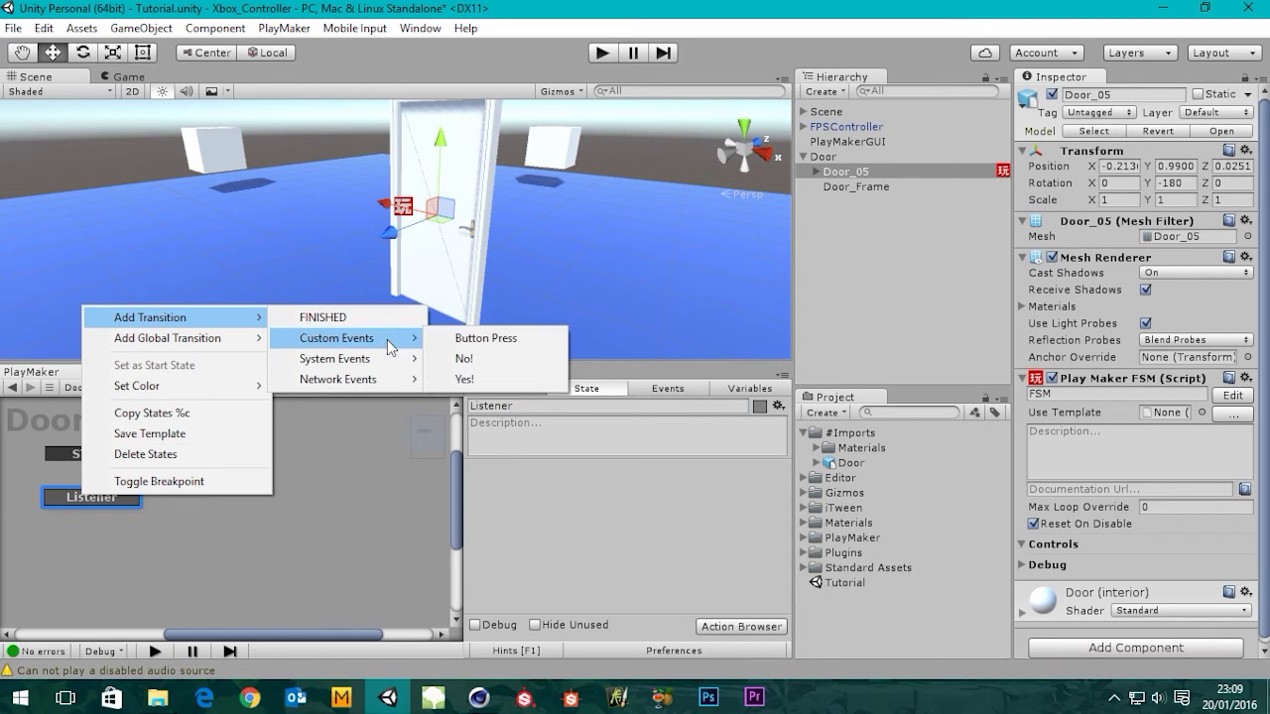
left_click(485, 340)
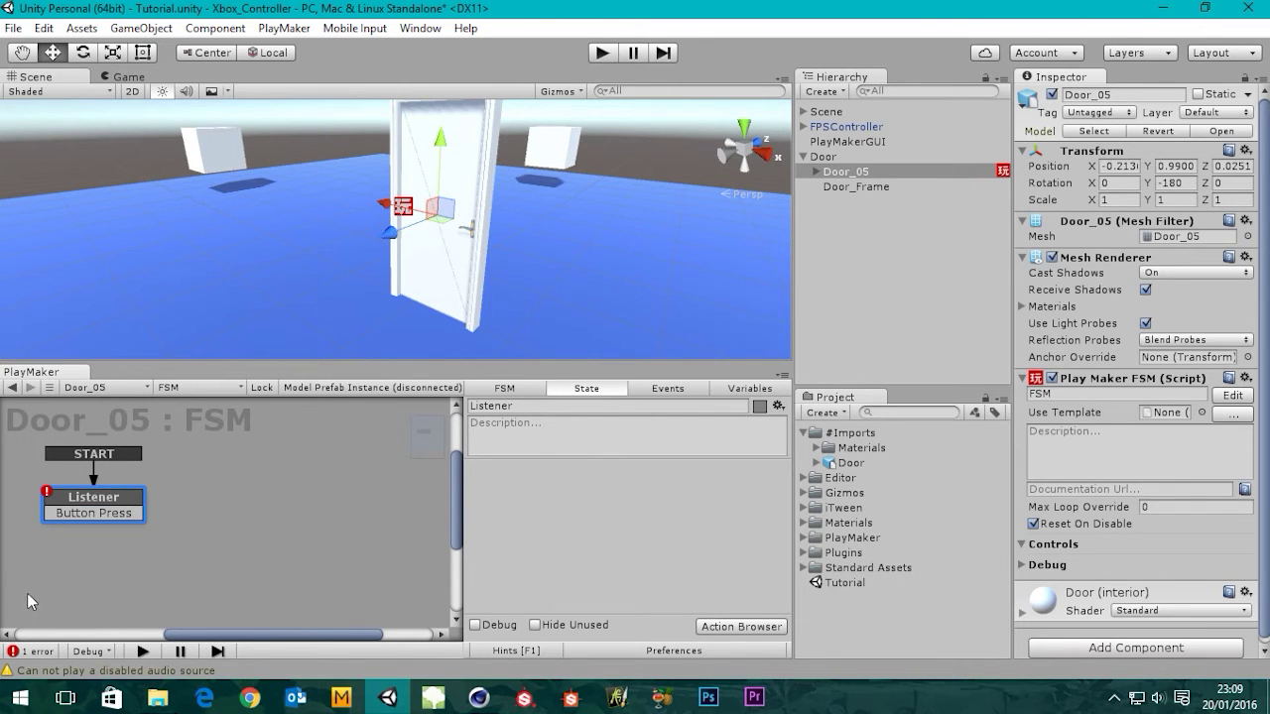
- Review the Did Ray Hit an Object? and Send Event to Hit Object states of X Button Use, and return to Door_05's Listener state
left_click(803, 127)
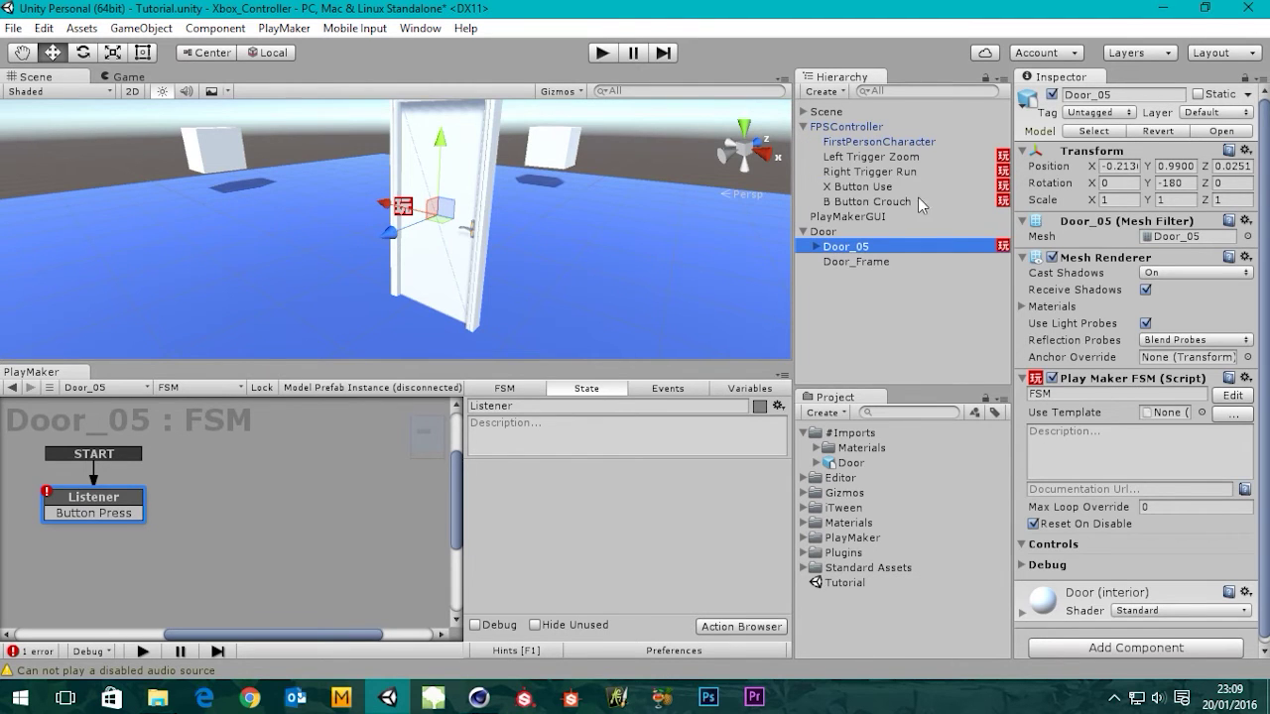
left_click(839, 187)
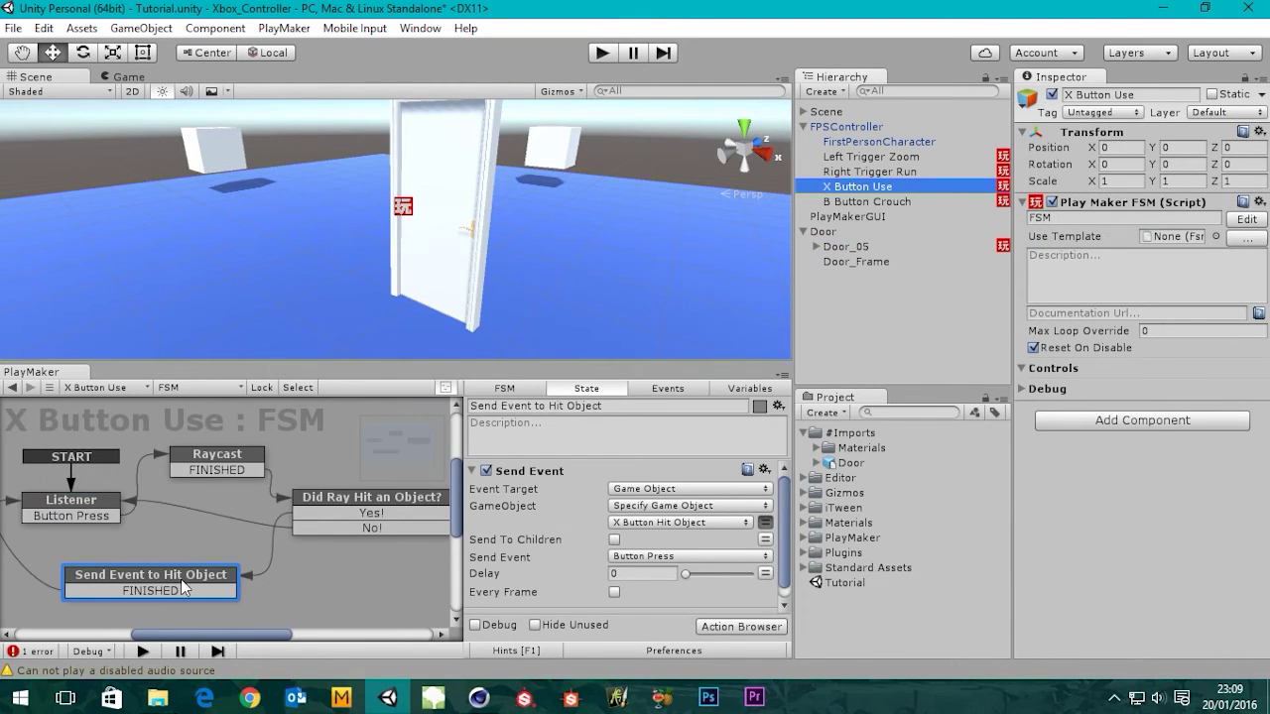
left_click(324, 499)
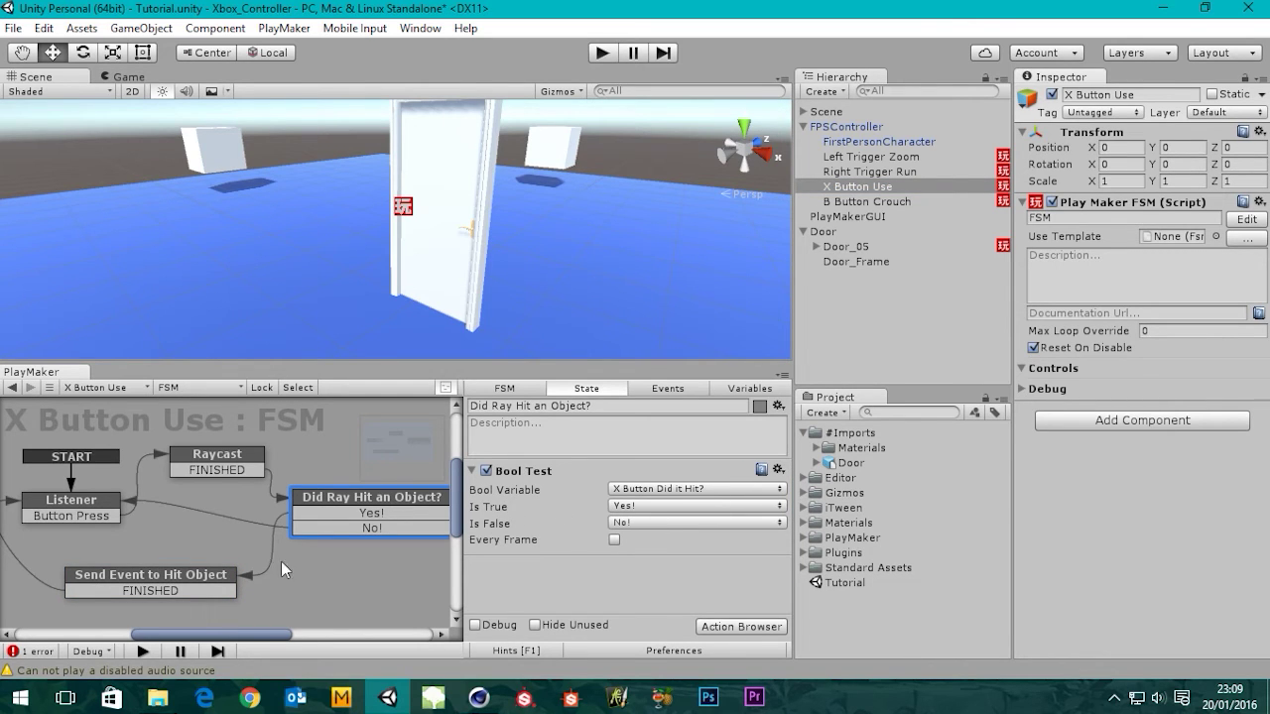
left_click(134, 583)
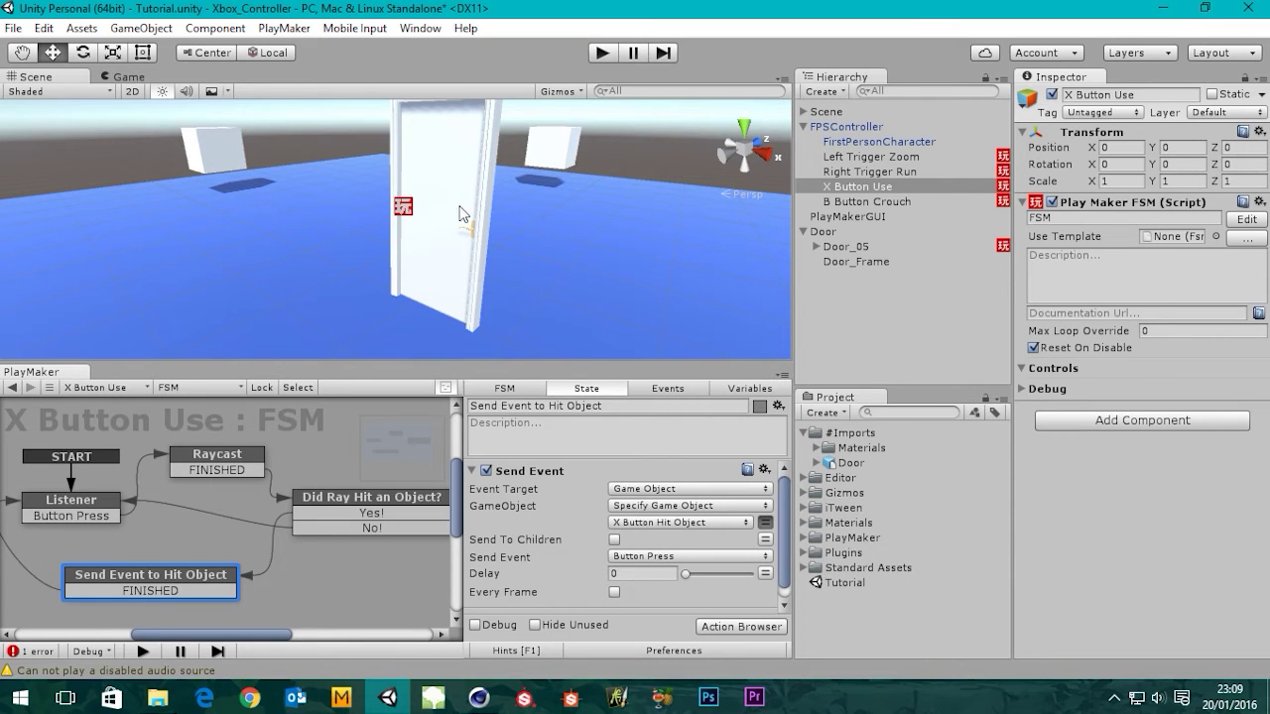
left_click(441, 248)
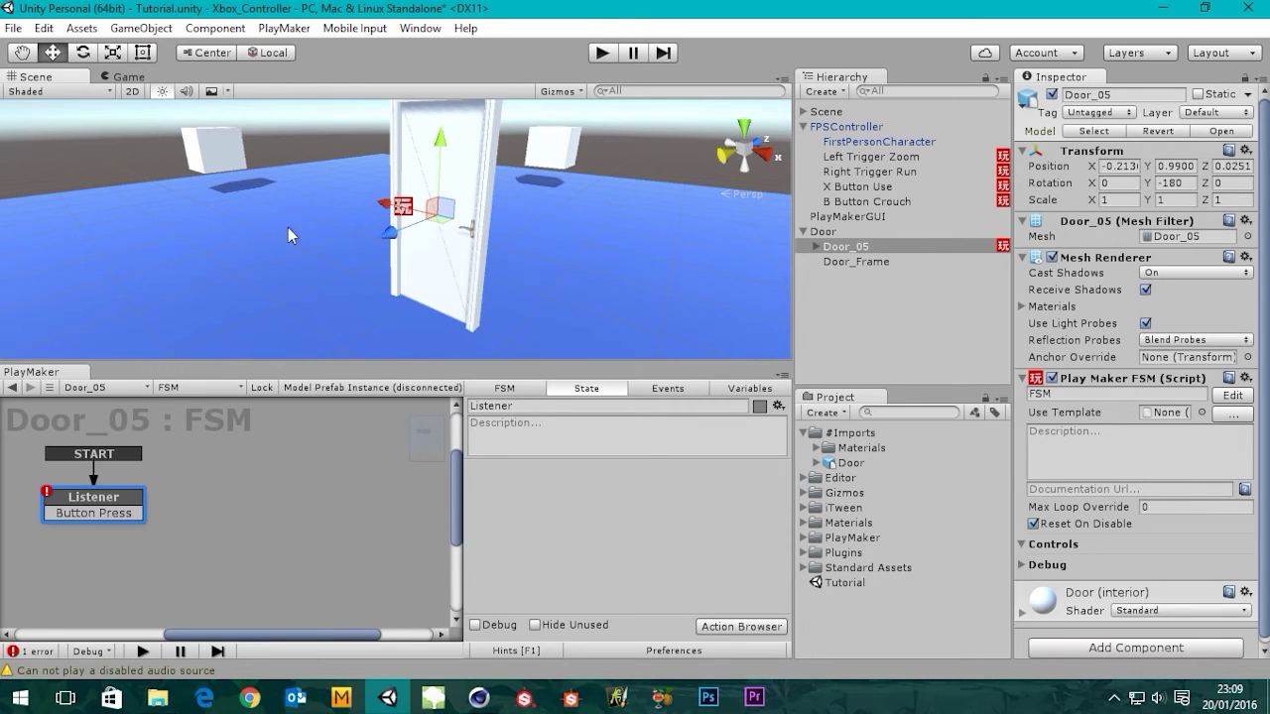
left_click(104, 517)
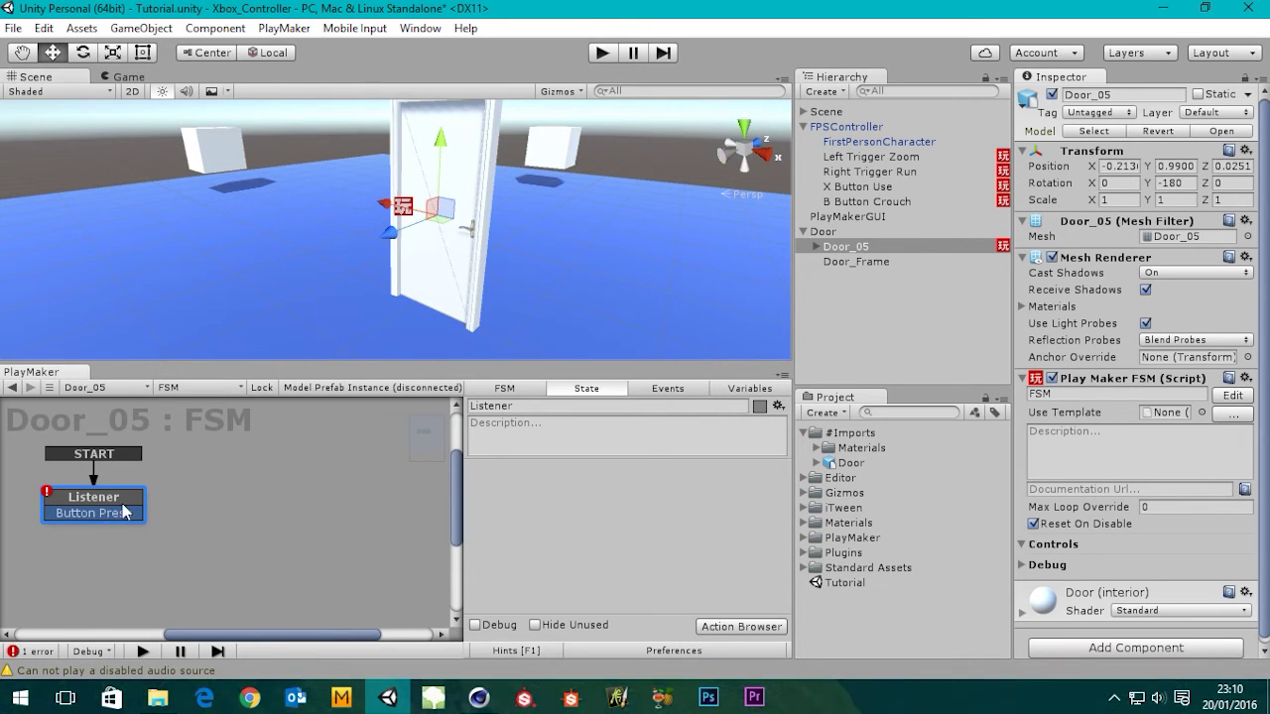
left_click(105, 499)
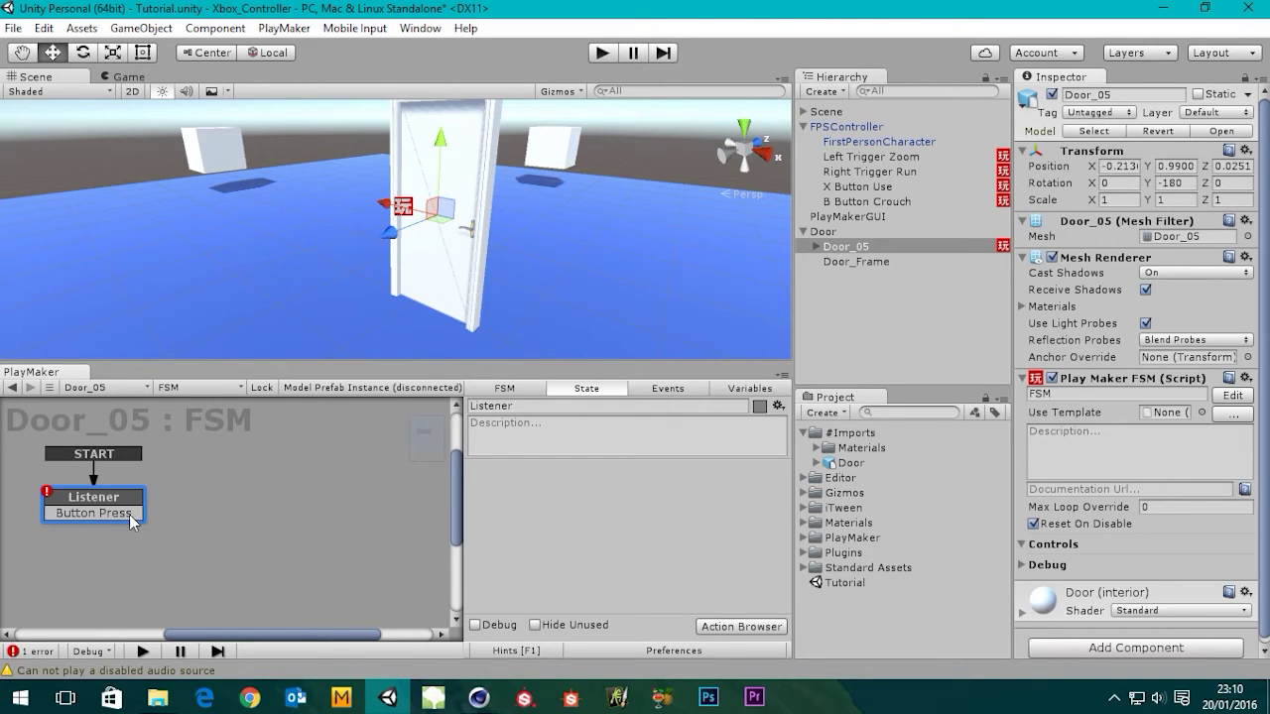
- Add a second state to the Door_05 FSM and place it beside the START and Listener nodes
right_click(256, 462)
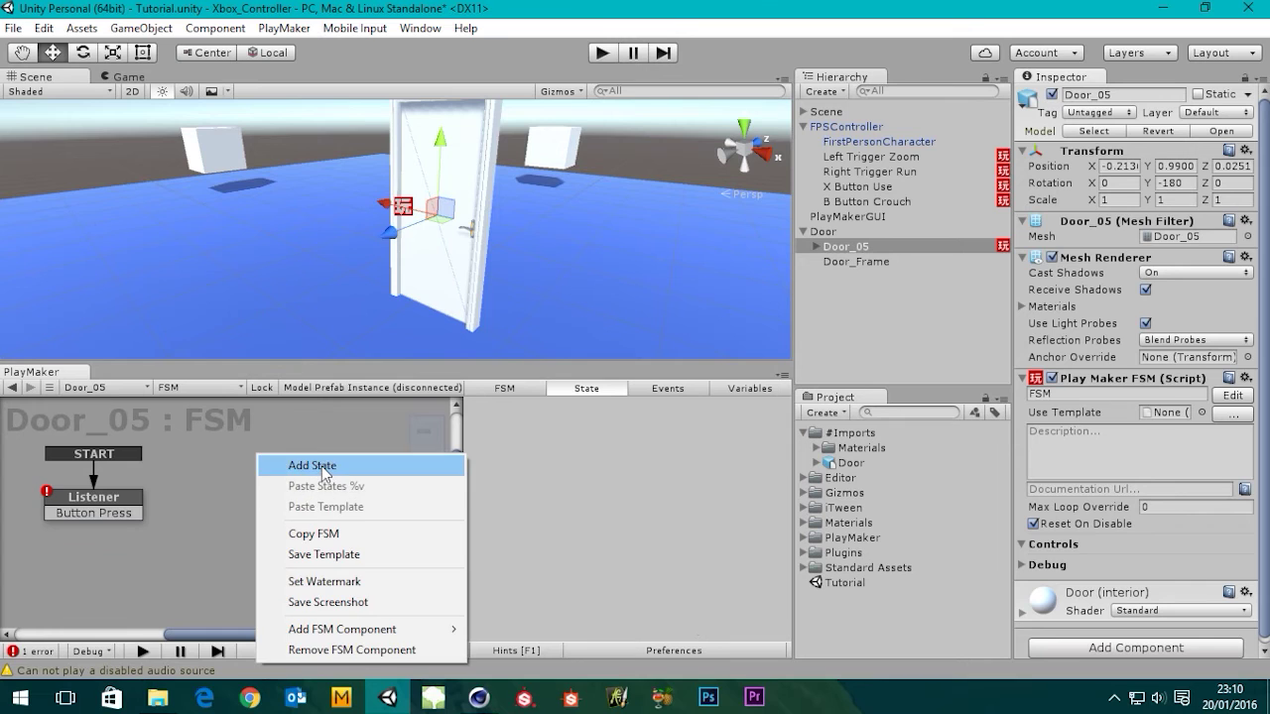
left_click(303, 463)
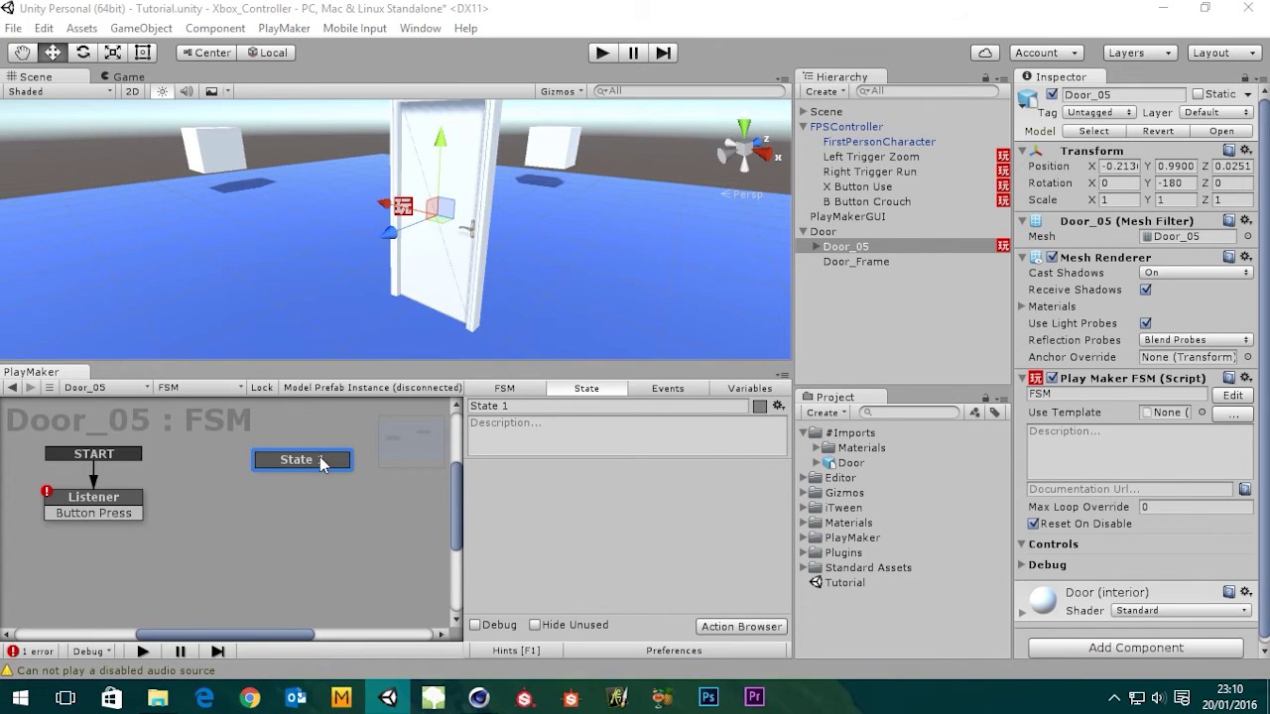
left_click_drag(323, 462, 276, 467)
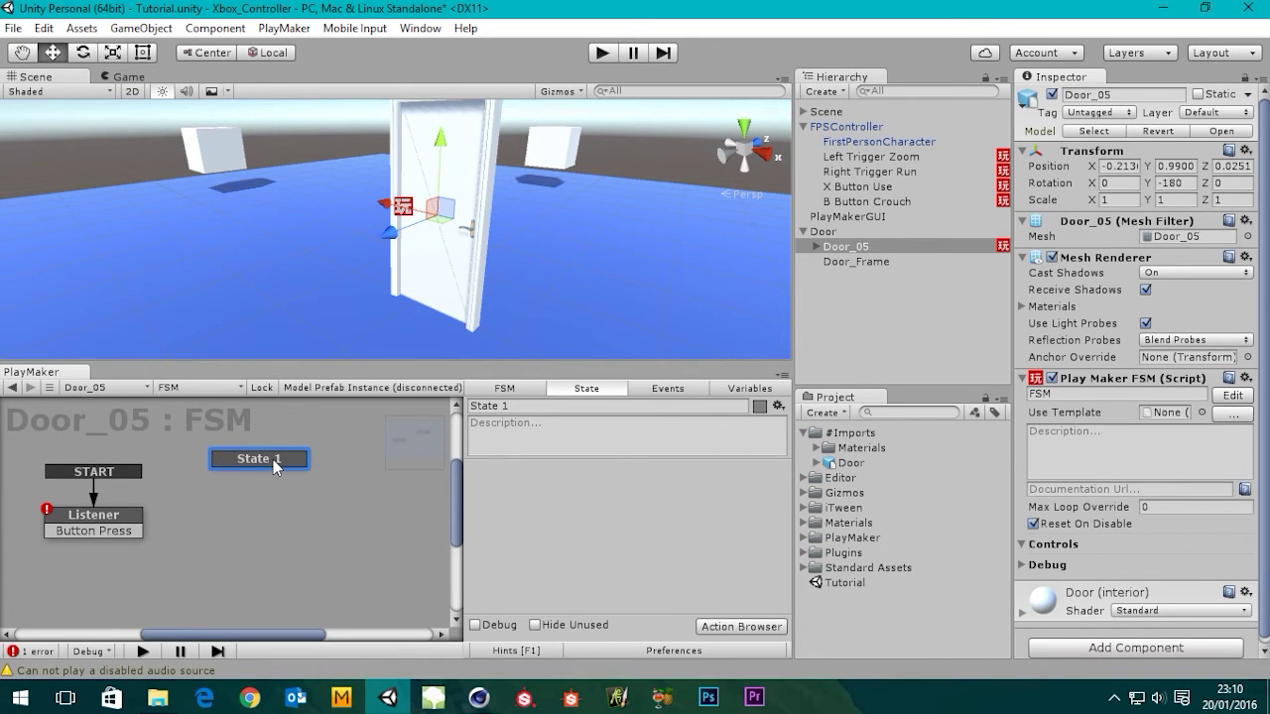
scroll(466, 233, "up", 3)
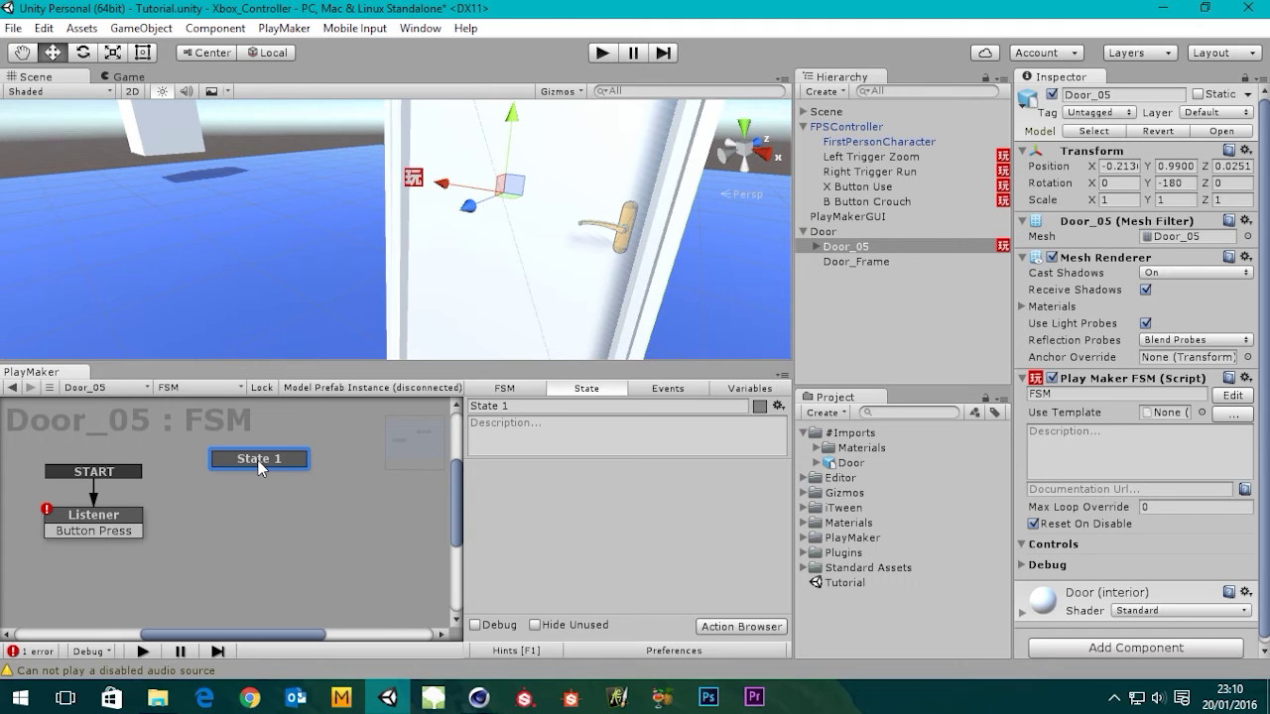
mouse_move(258, 460)
left_mouse_down()
mouse_move(241, 459)
mouse_move(247, 472)
left_mouse_up()
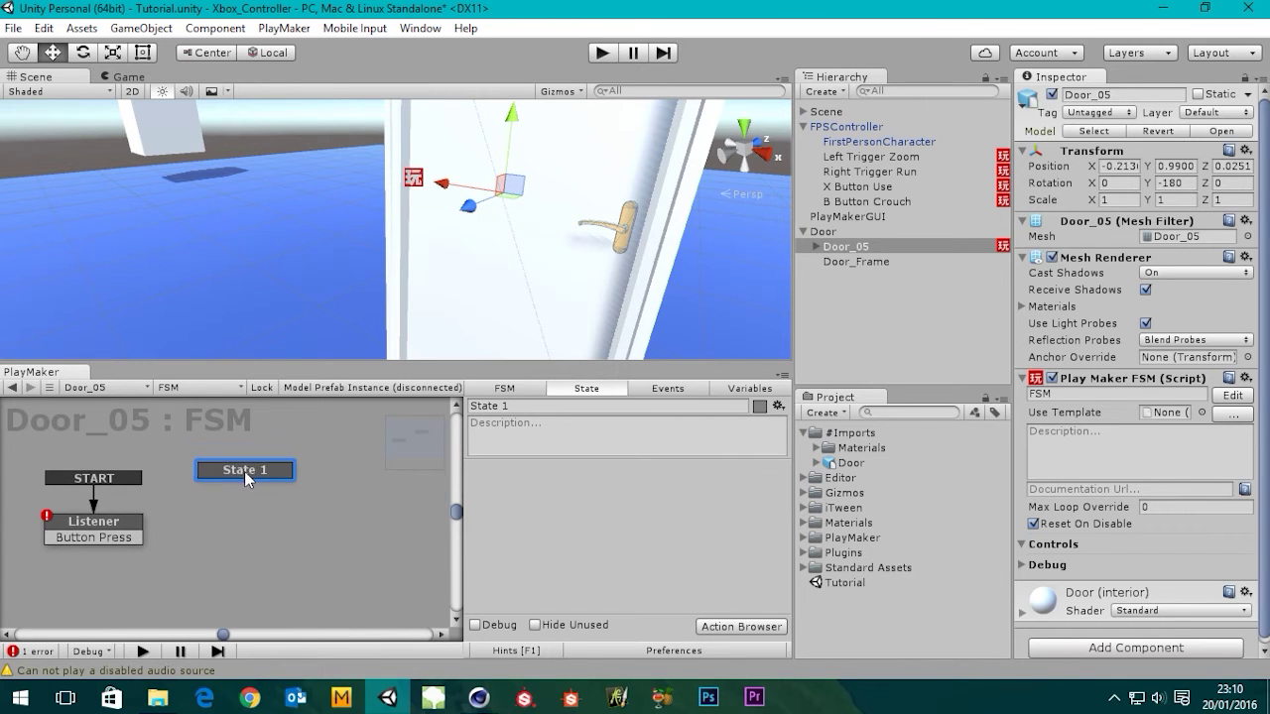
- Rename the new state to Send Event to Handle and keep it selected
left_click(543, 405)
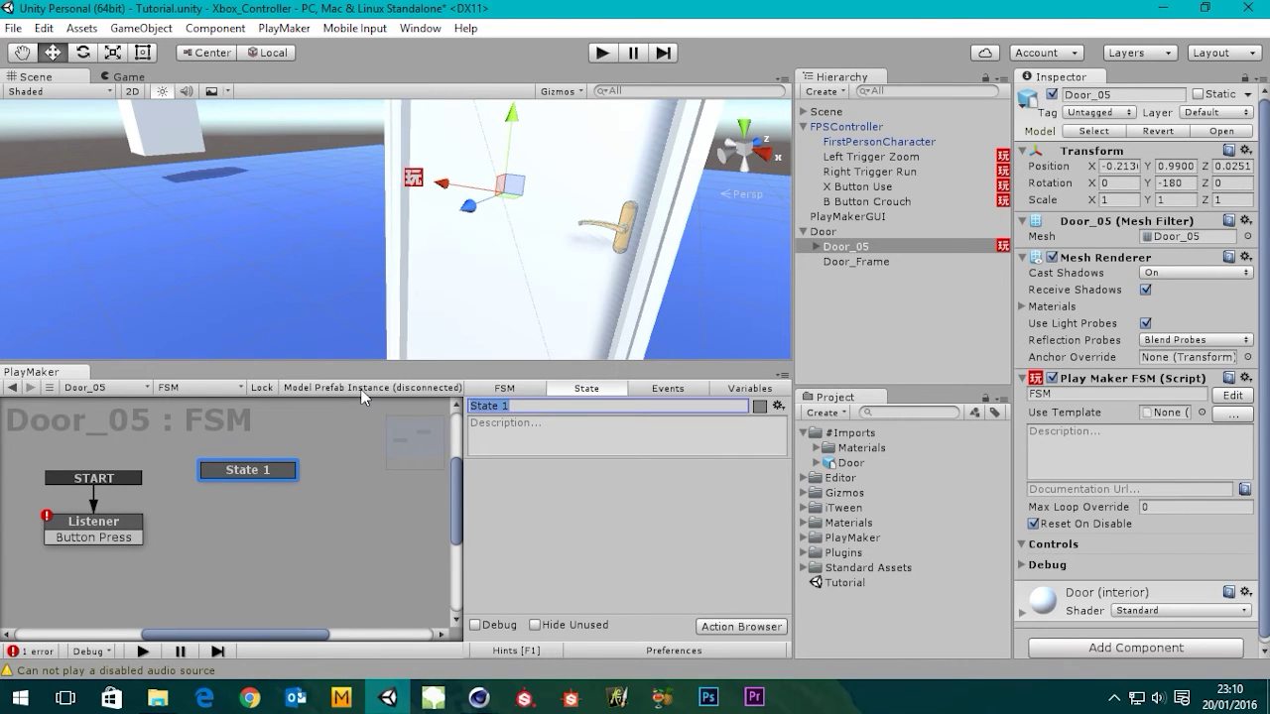
type("Send Event")
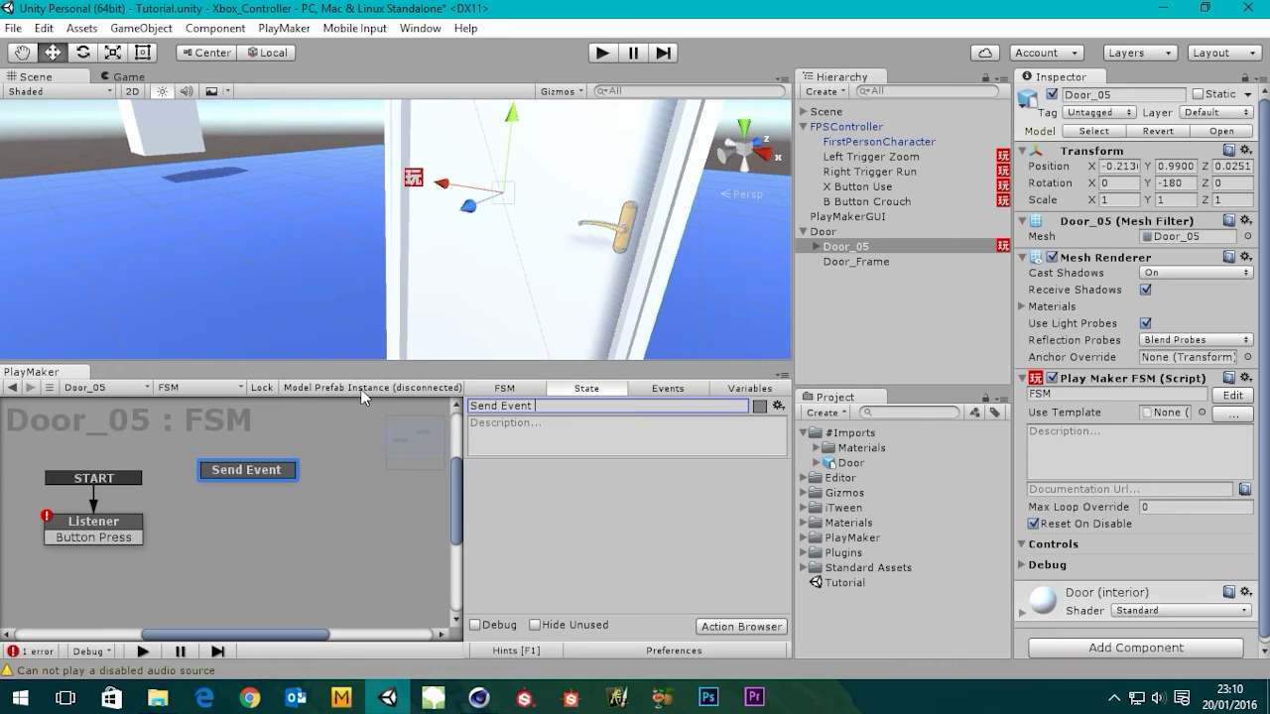
type(" to")
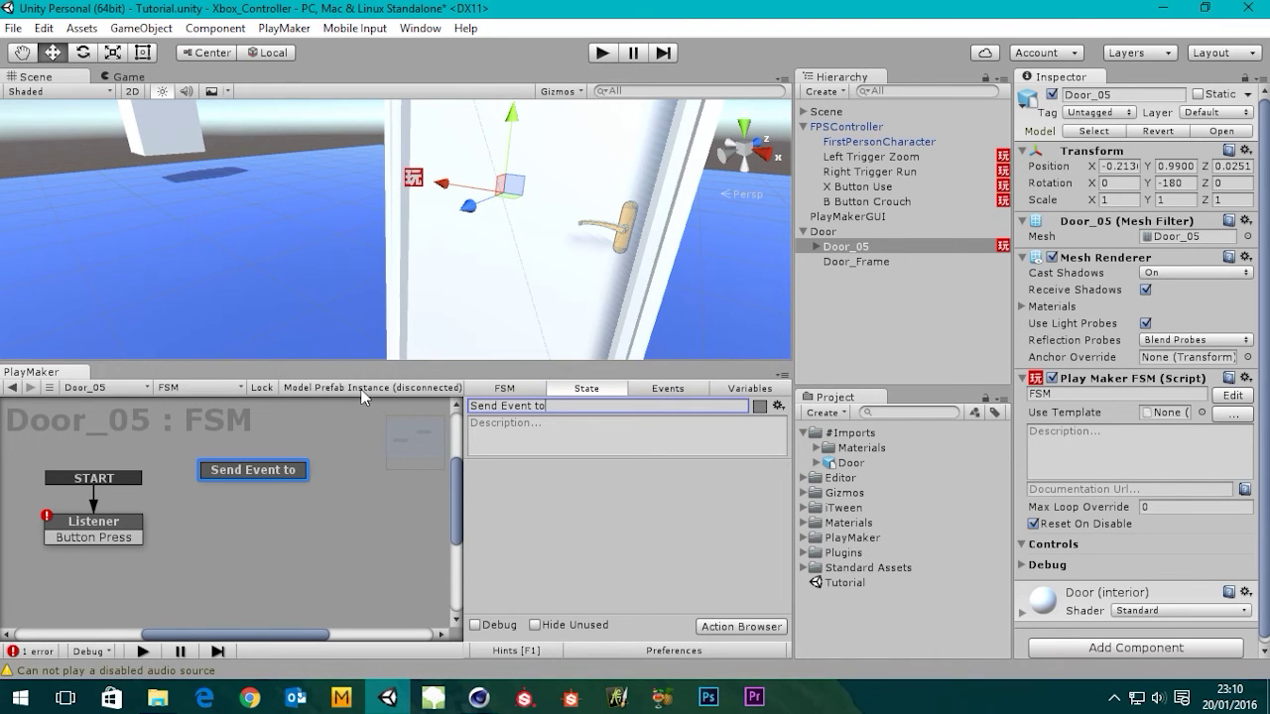
type(" Hand")
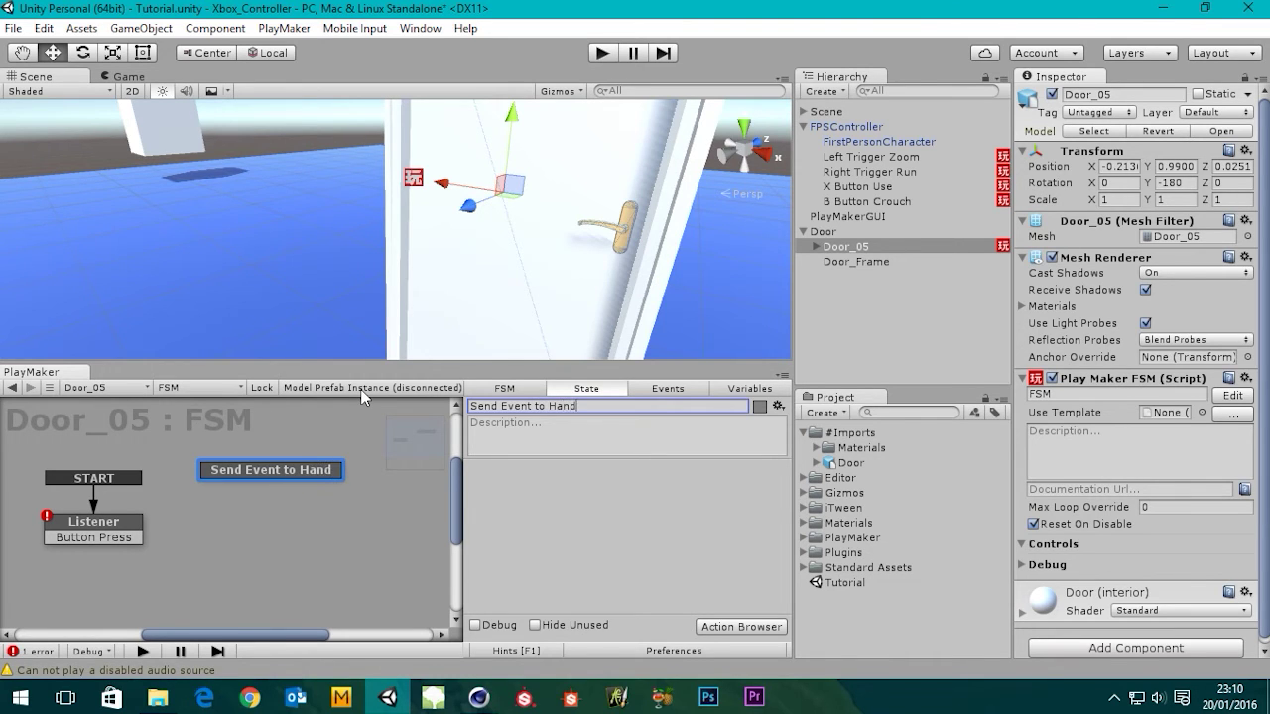
type("le")
left_click(407, 512)
left_click(301, 470)
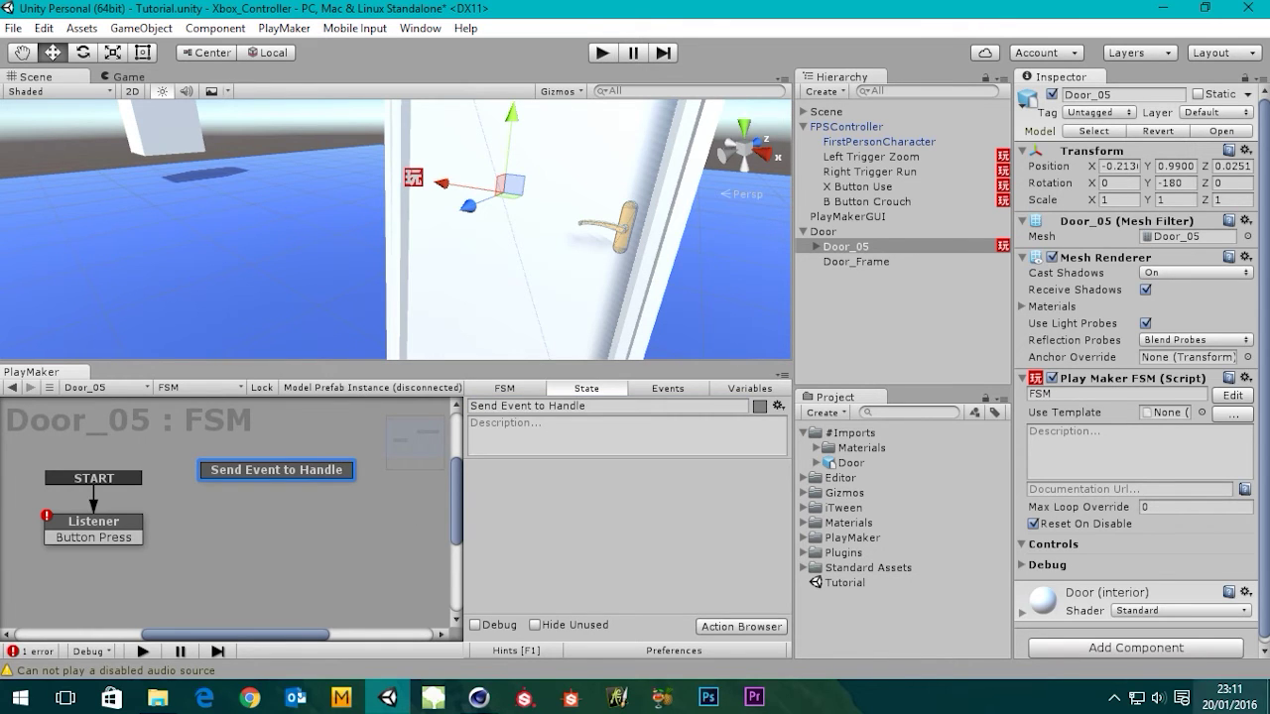
- Add a Send Event action to the Send Event to Handle state and close the action browser
left_click(729, 627)
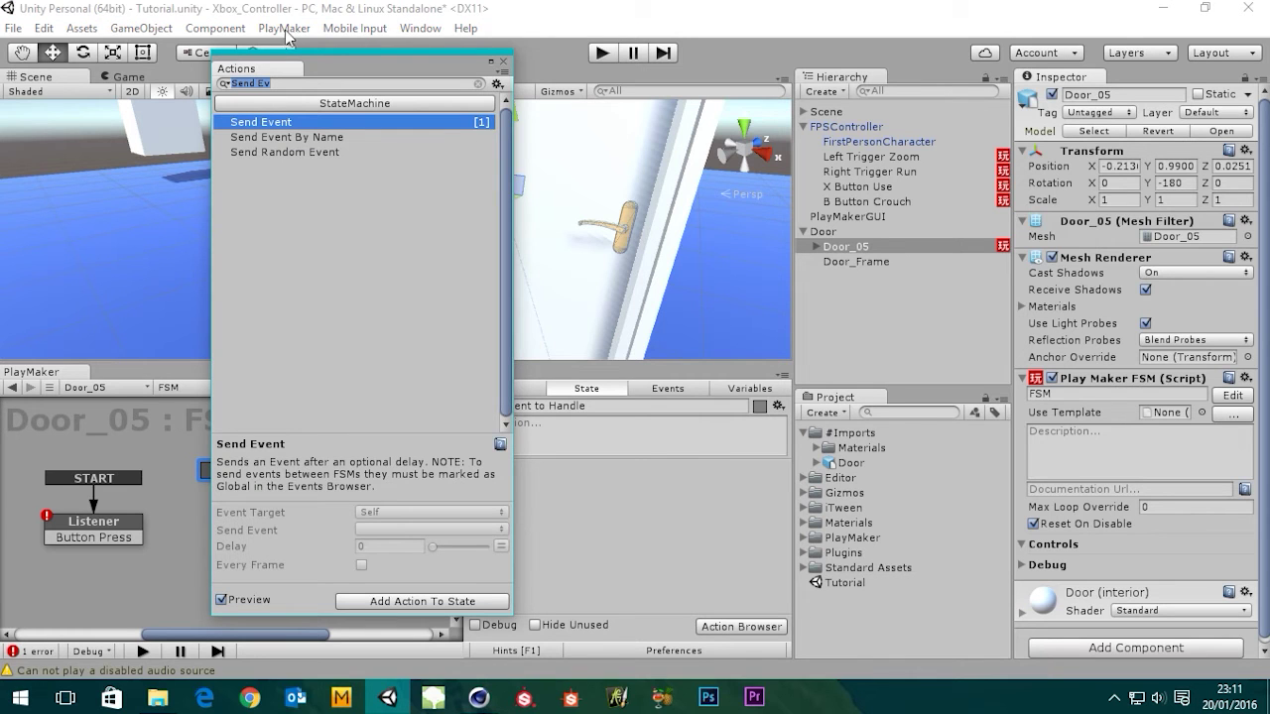
double_click(275, 121)
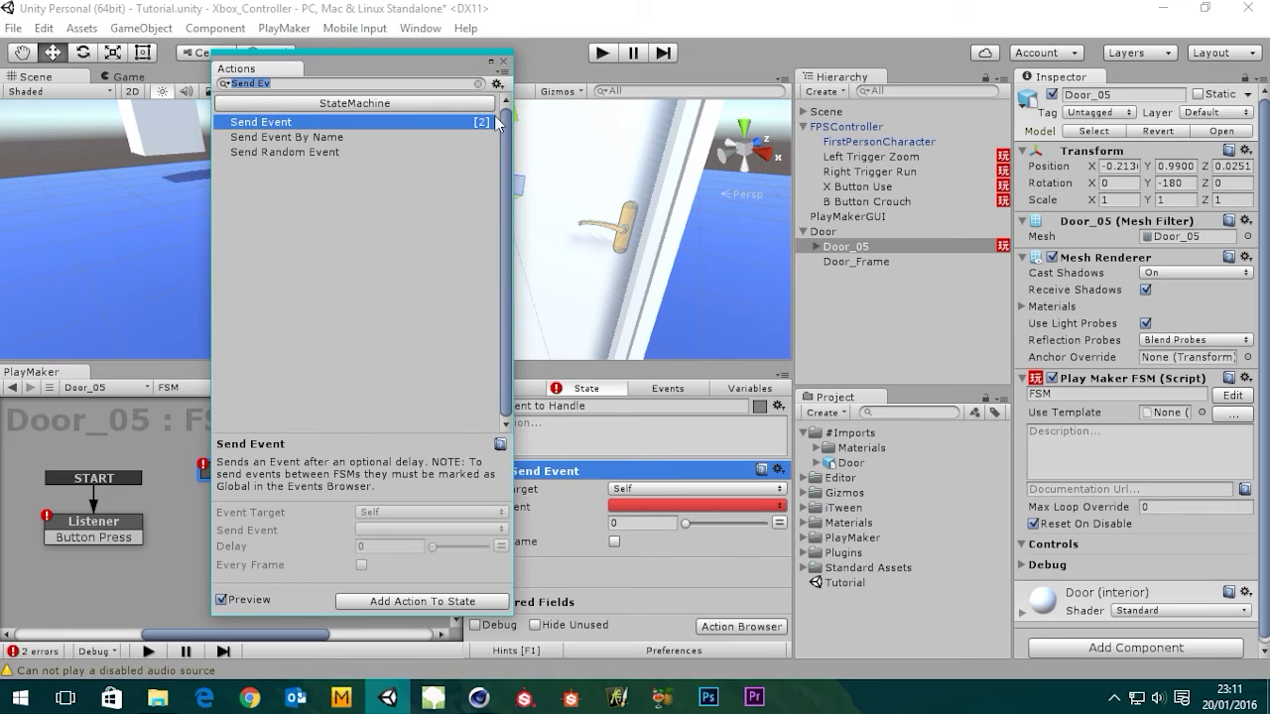
left_click(503, 66)
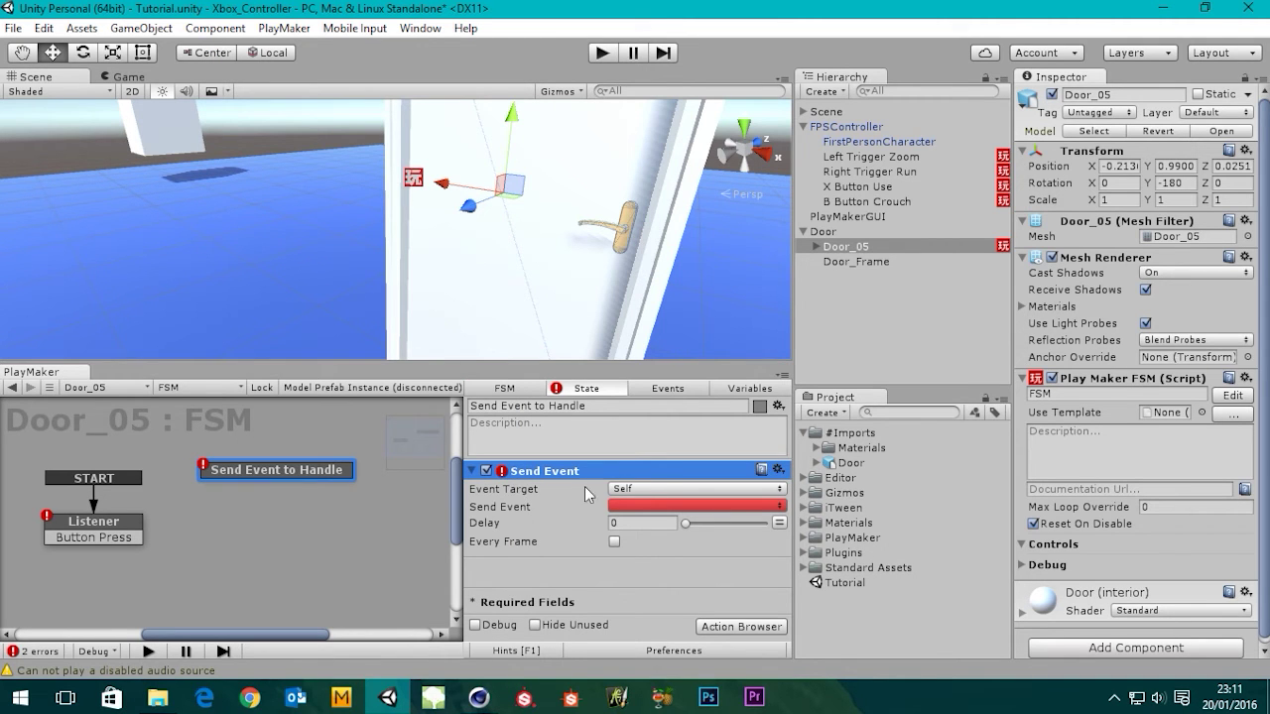
- Set the Send Event action's event target to Game Object, using the Specify Game Object option
left_click(664, 490)
left_click(671, 530)
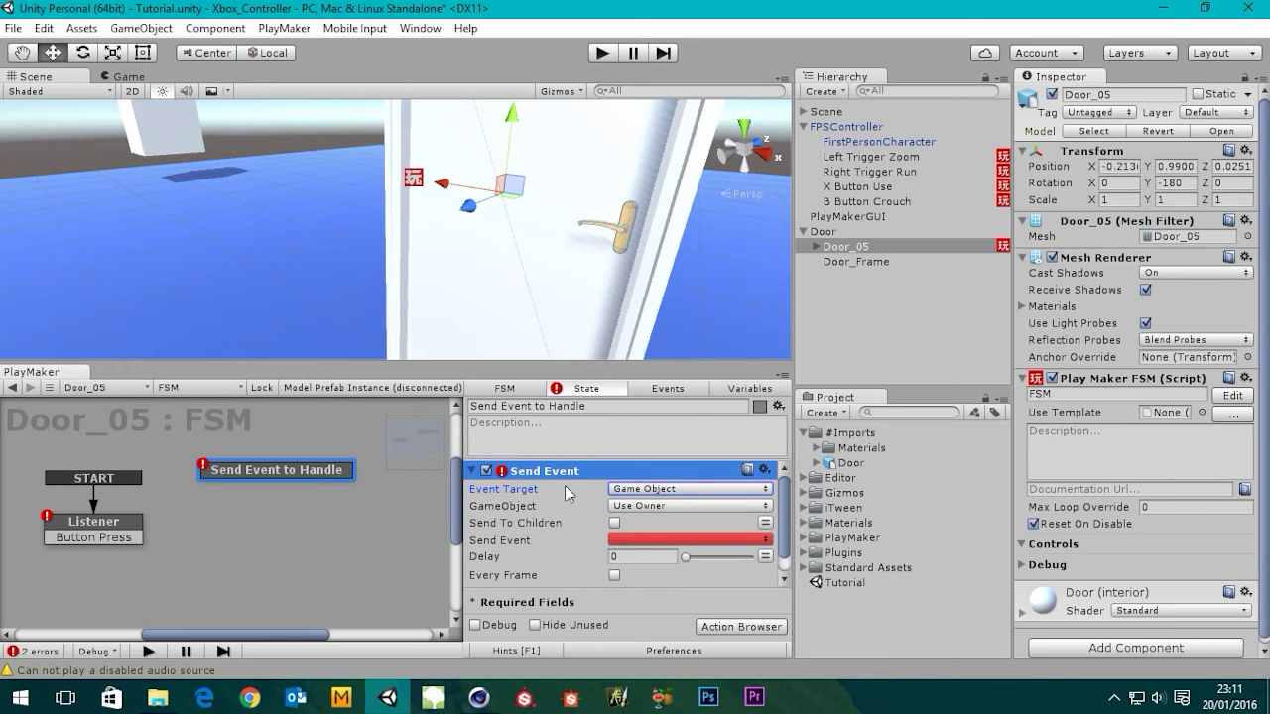
left_click(650, 506)
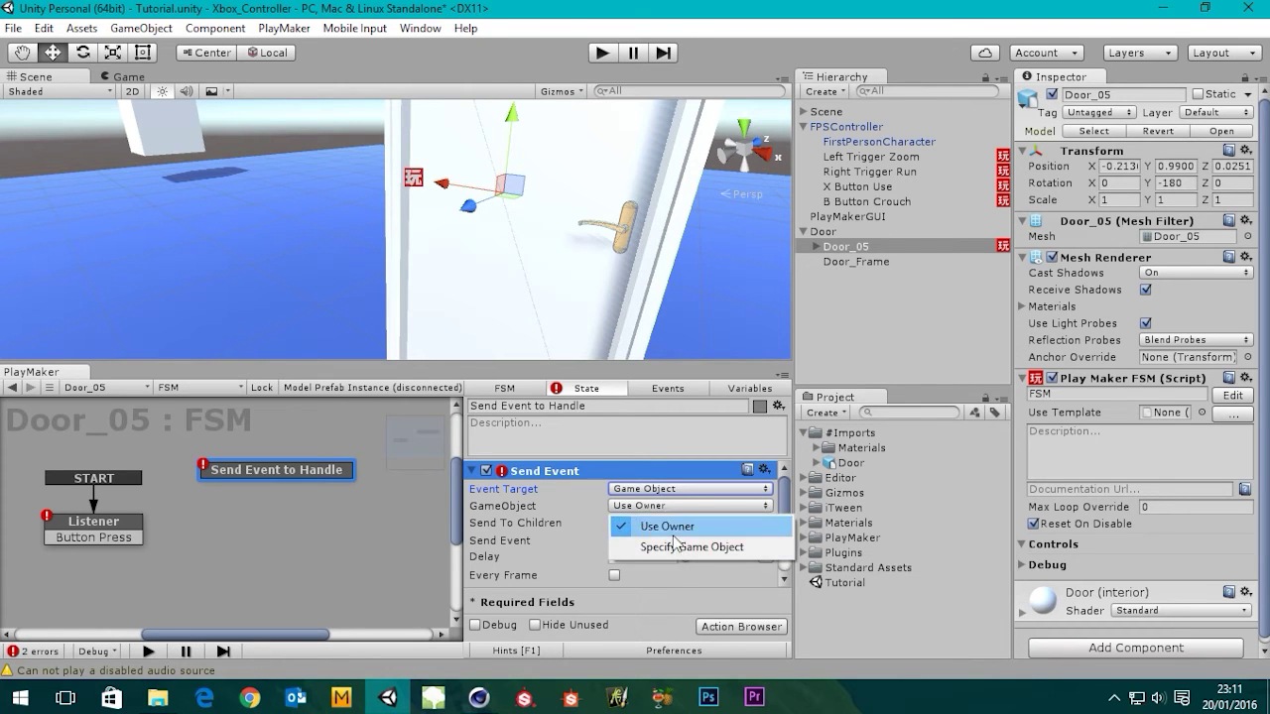
left_click(670, 543)
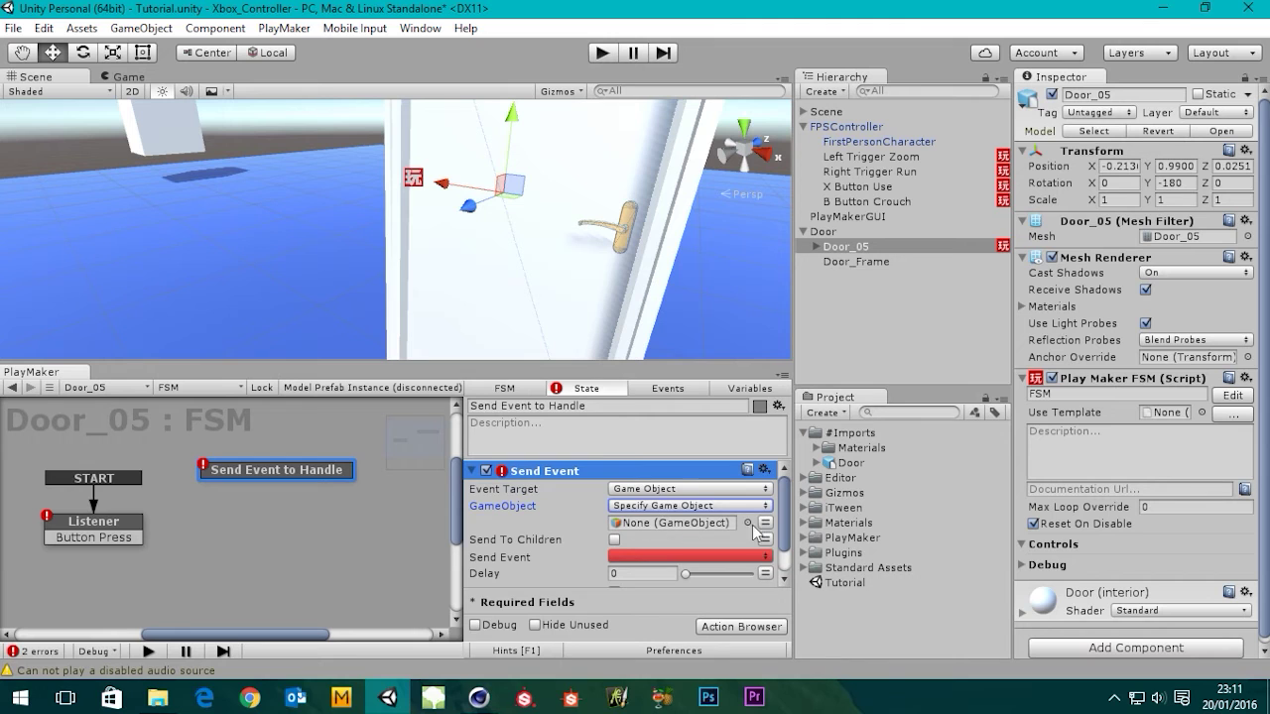
left_click(763, 524)
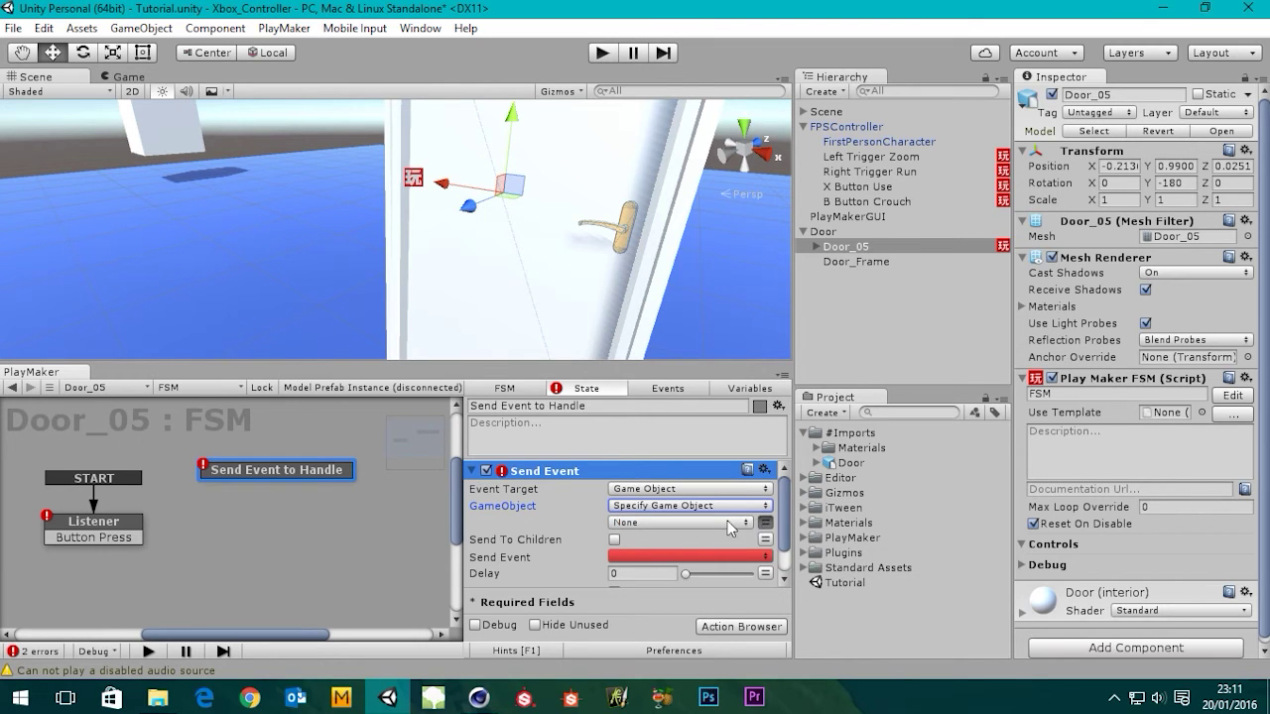
left_click(732, 523)
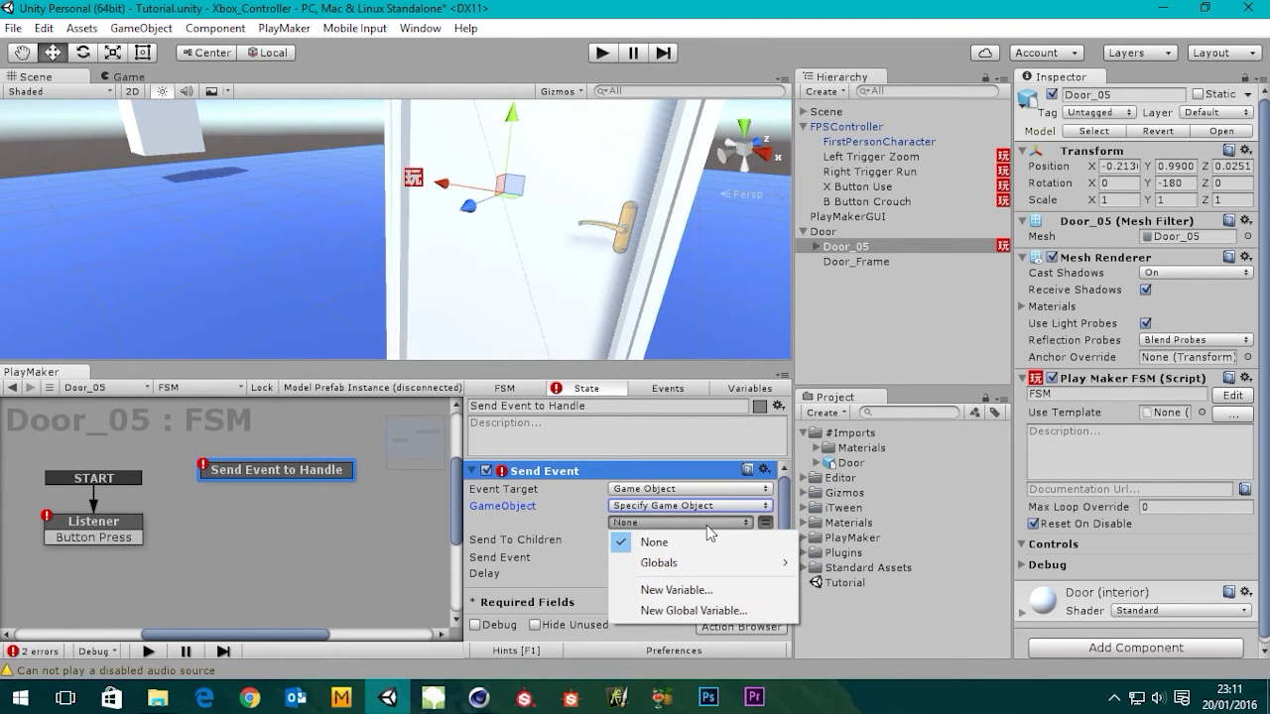
left_click(764, 524)
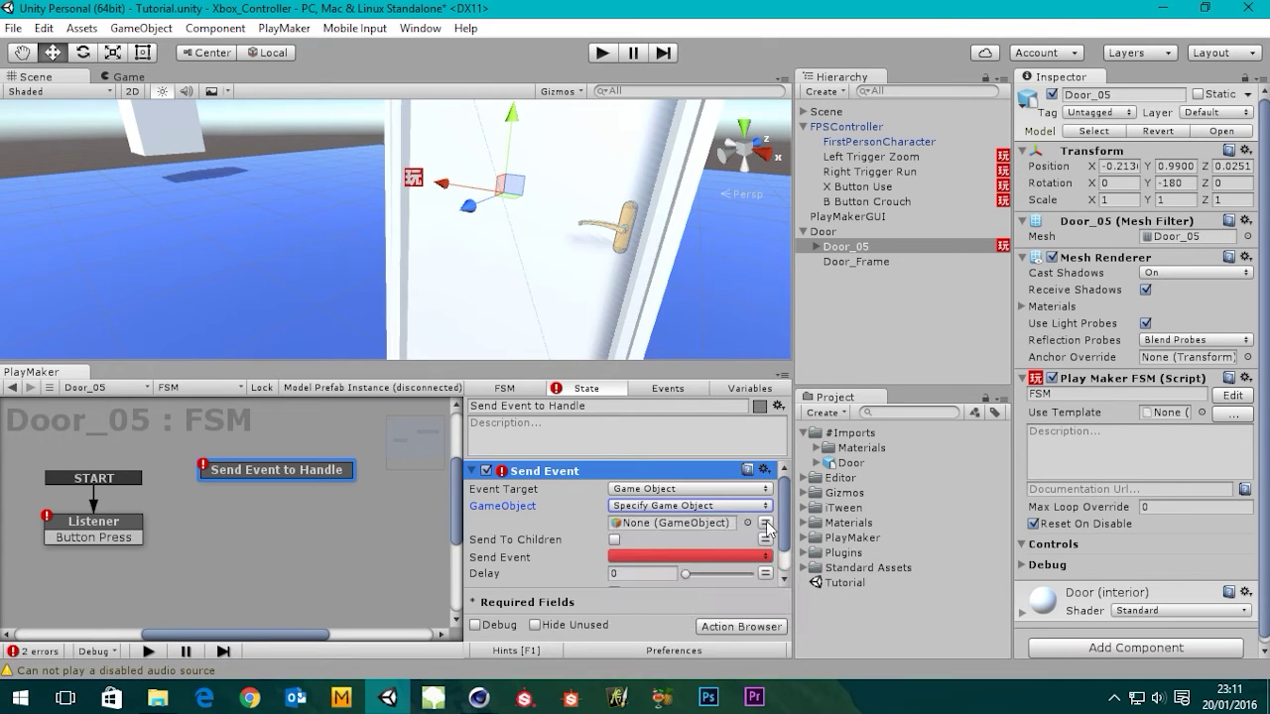
- Expand Door_05 and examine its Base_05 and Door_Handle_05 children, viewing the door handle up close in the scene
left_click(818, 247)
left_click(881, 277)
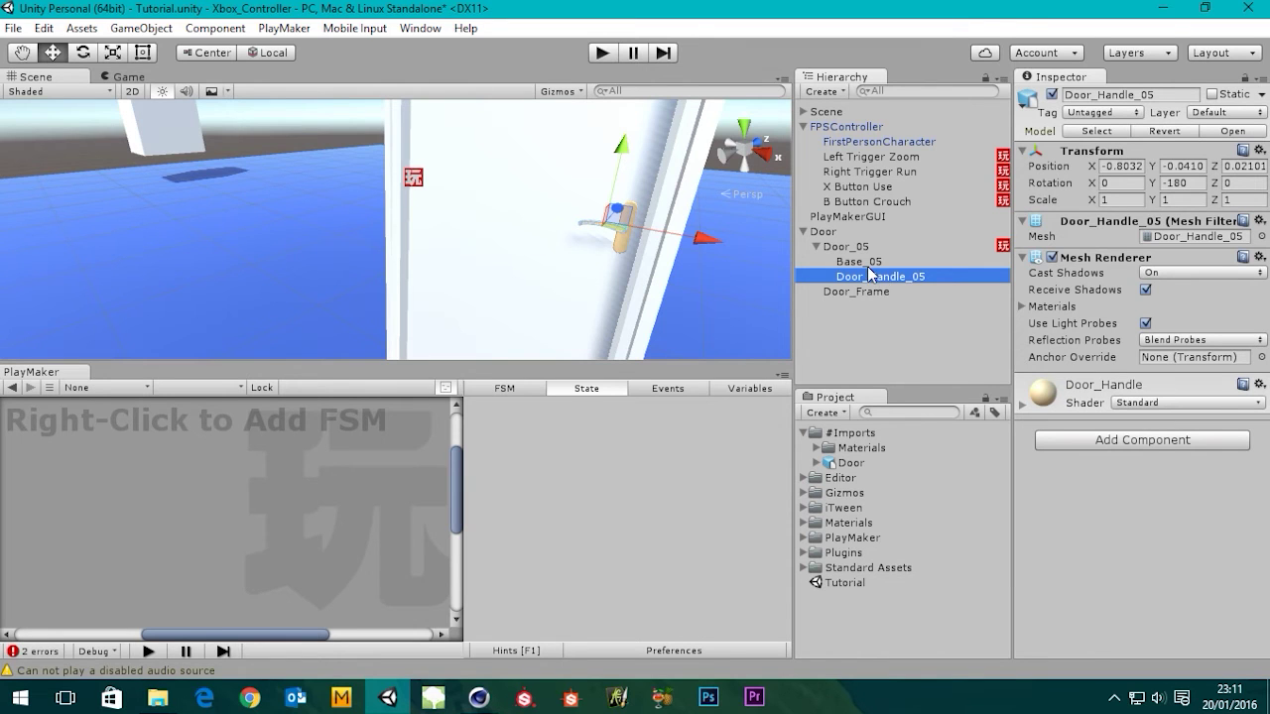
left_click(863, 265)
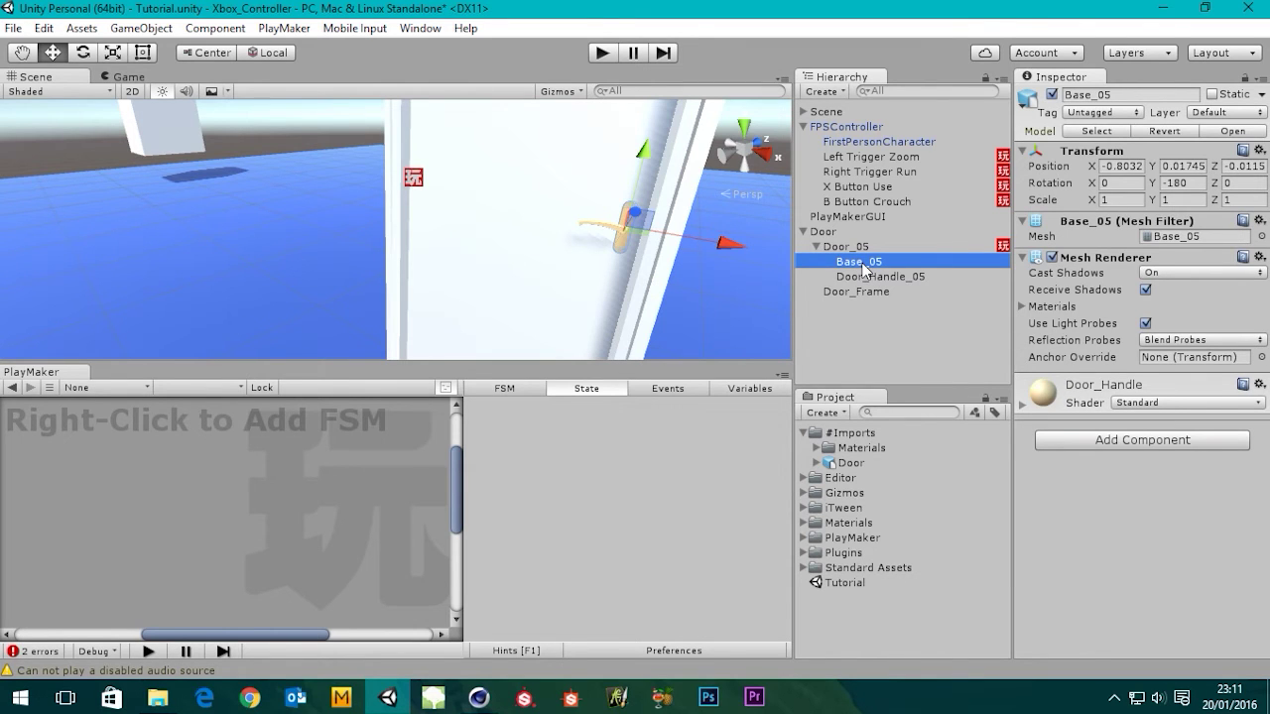
left_click(875, 276)
scroll(592, 238, "down", 3)
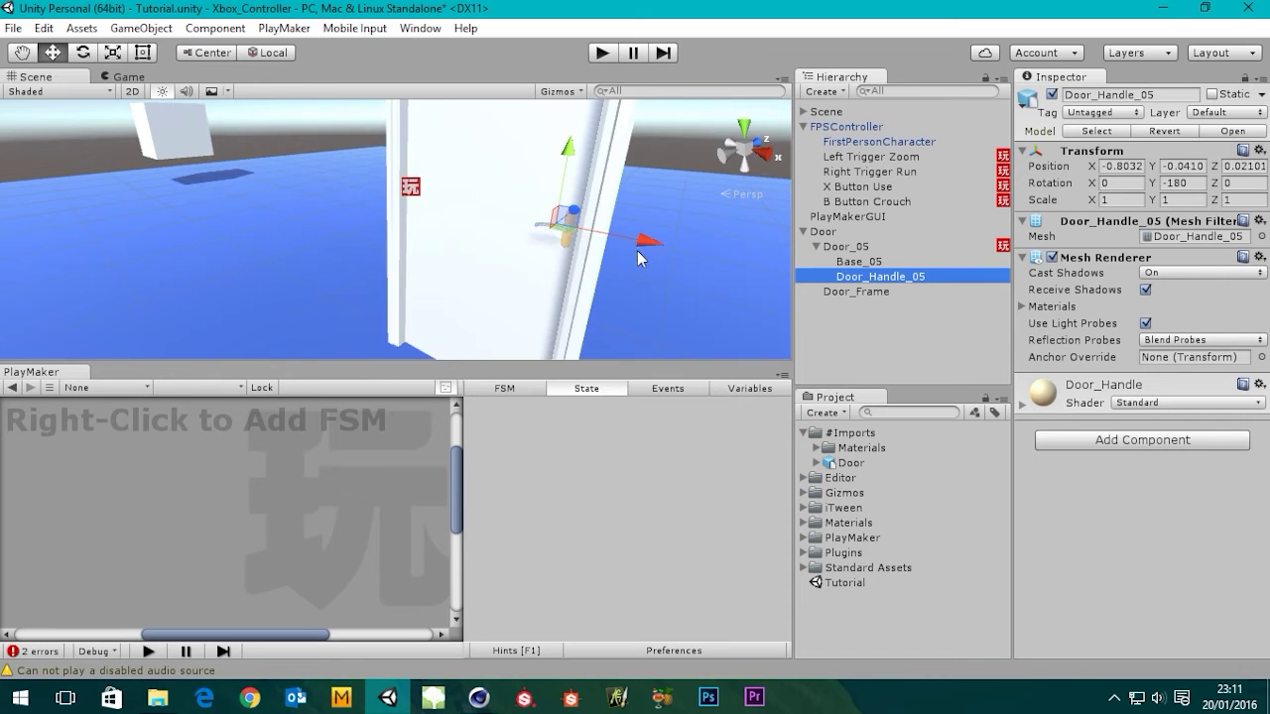
left_click_drag(595, 279, 528, 275, "alt")
scroll(550, 270, "up", 5)
scroll(550, 271, "down", 3)
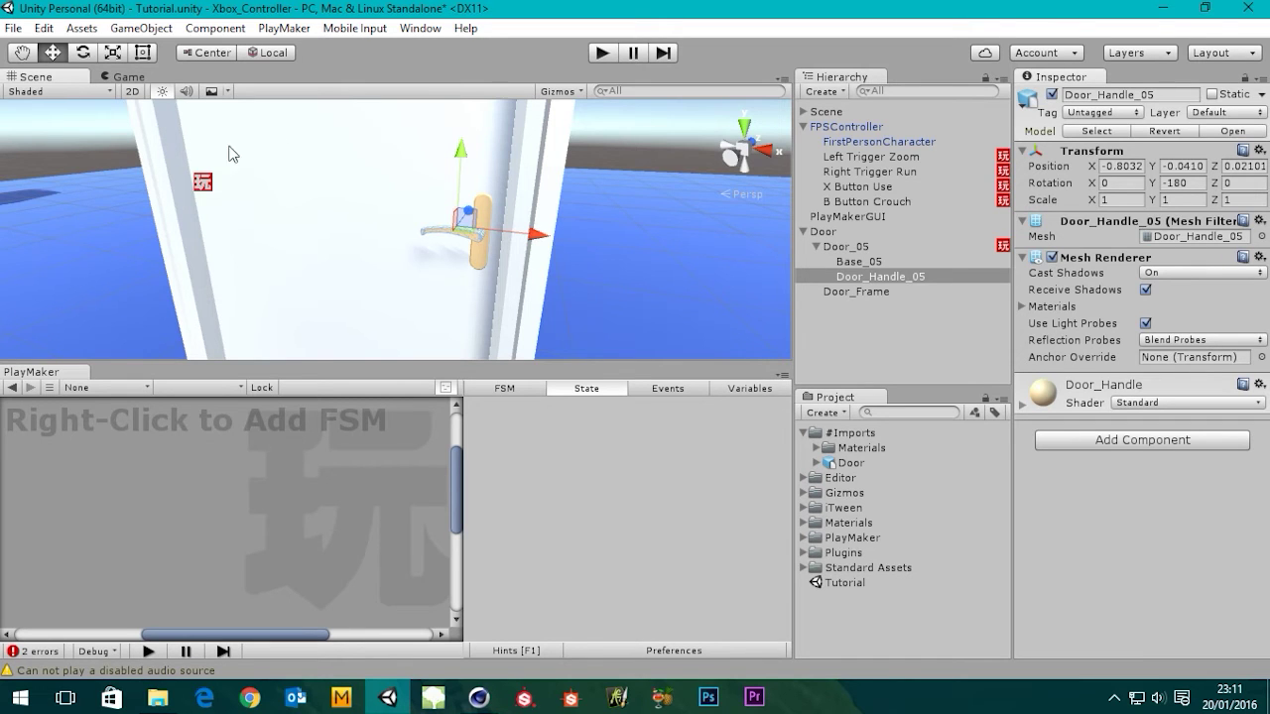
middle_click_drag(451, 212, 417, 243)
scroll(437, 211, "up", 5)
scroll(436, 210, "down", 5)
scroll(436, 210, "up", 3)
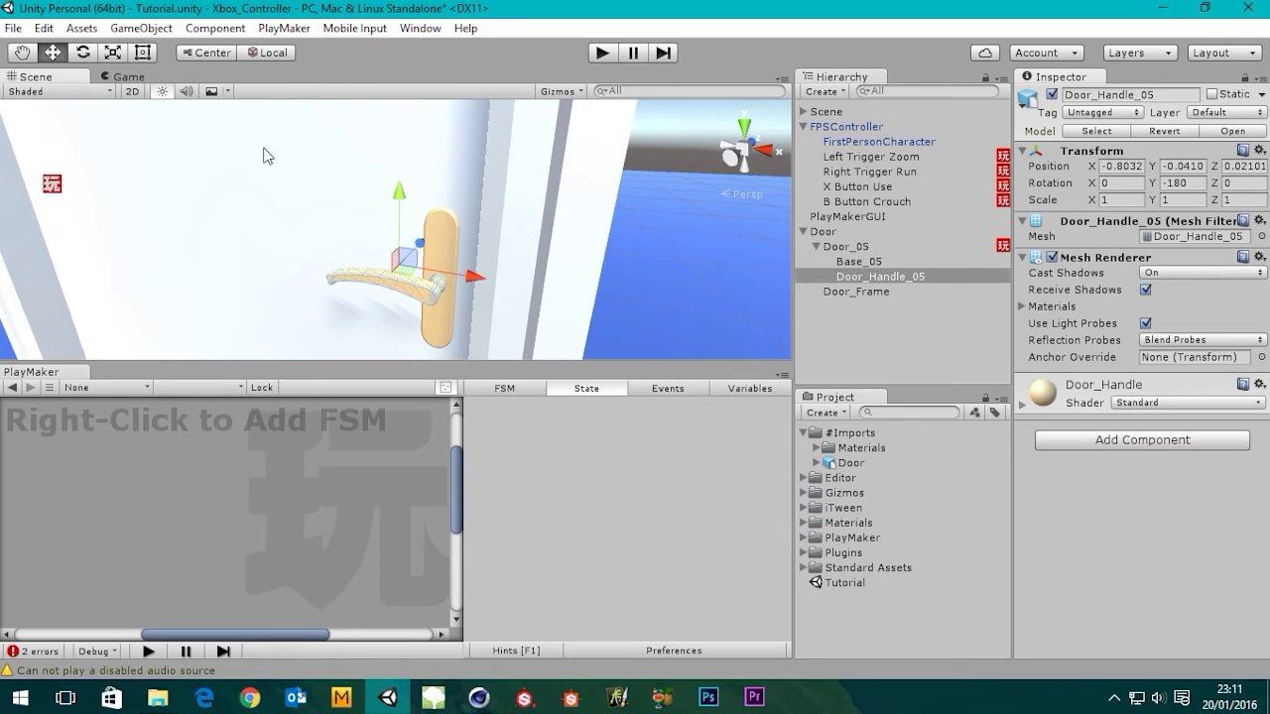
- Compare the gizmo placement modes on Door_Handle_05 and set the placement to Pivot with Local orientation
left_click(210, 53)
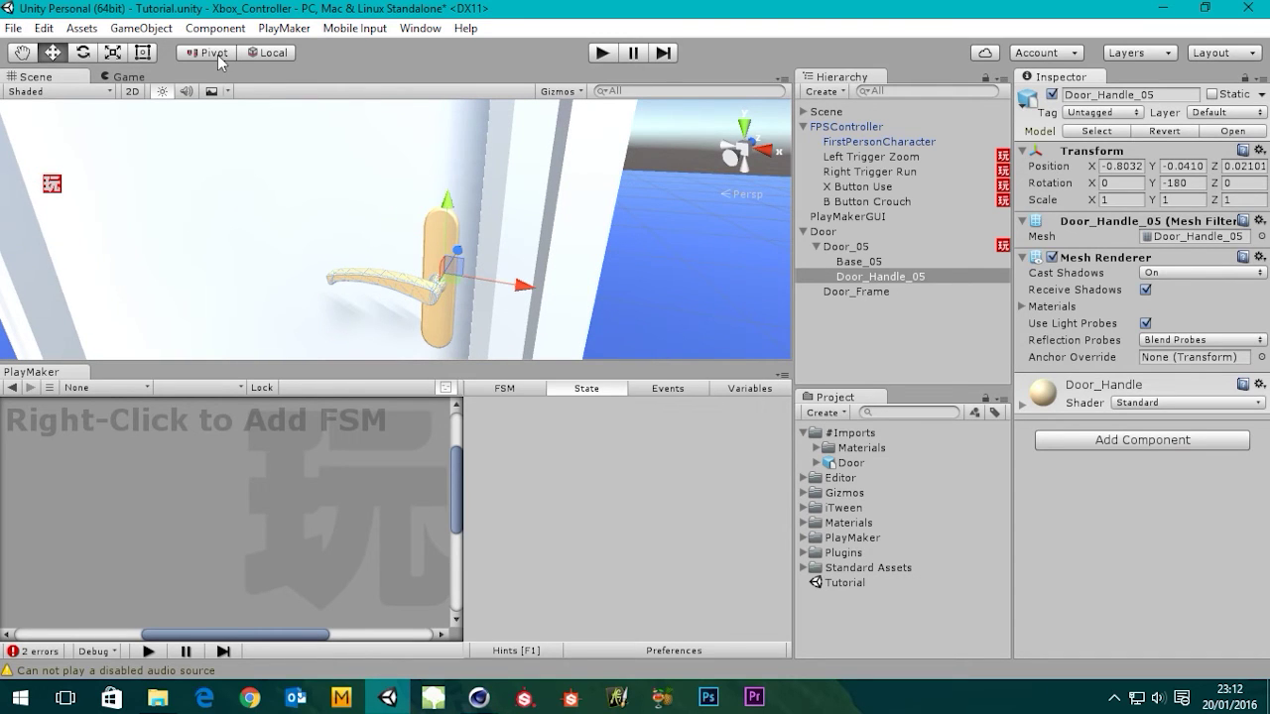
left_click(218, 55)
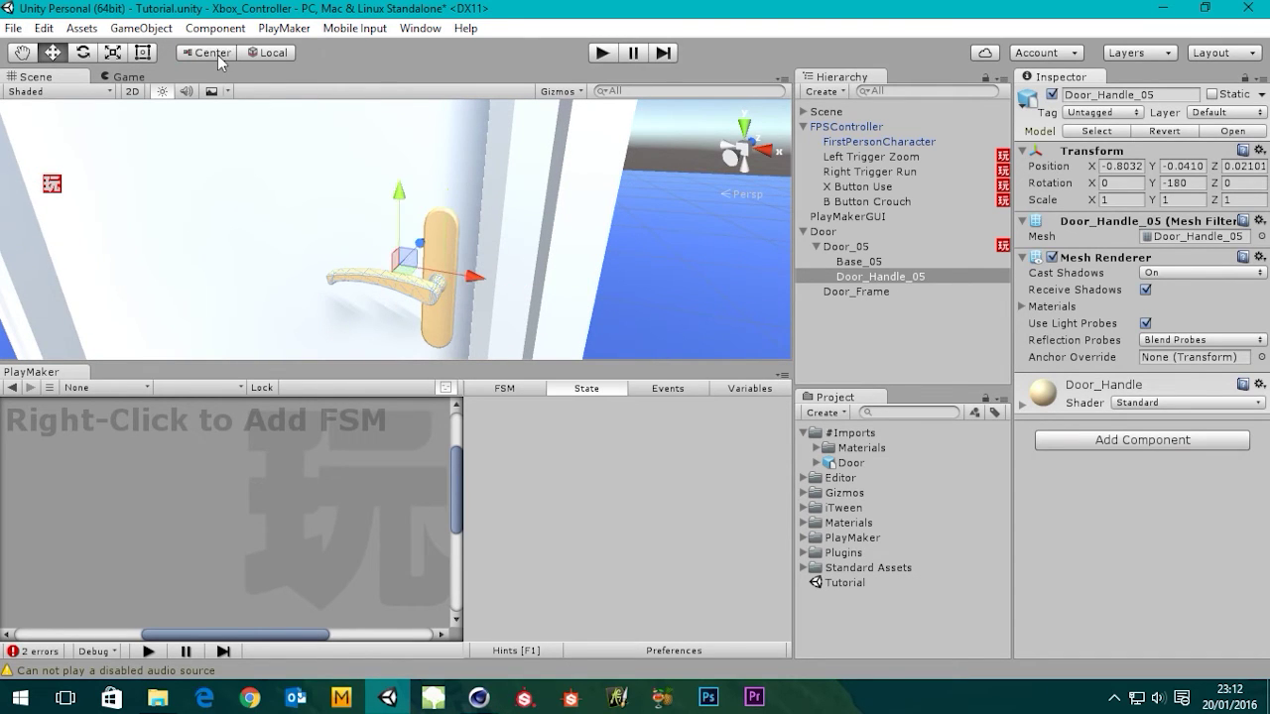
left_click(264, 53)
left_click(262, 54)
left_click(212, 52)
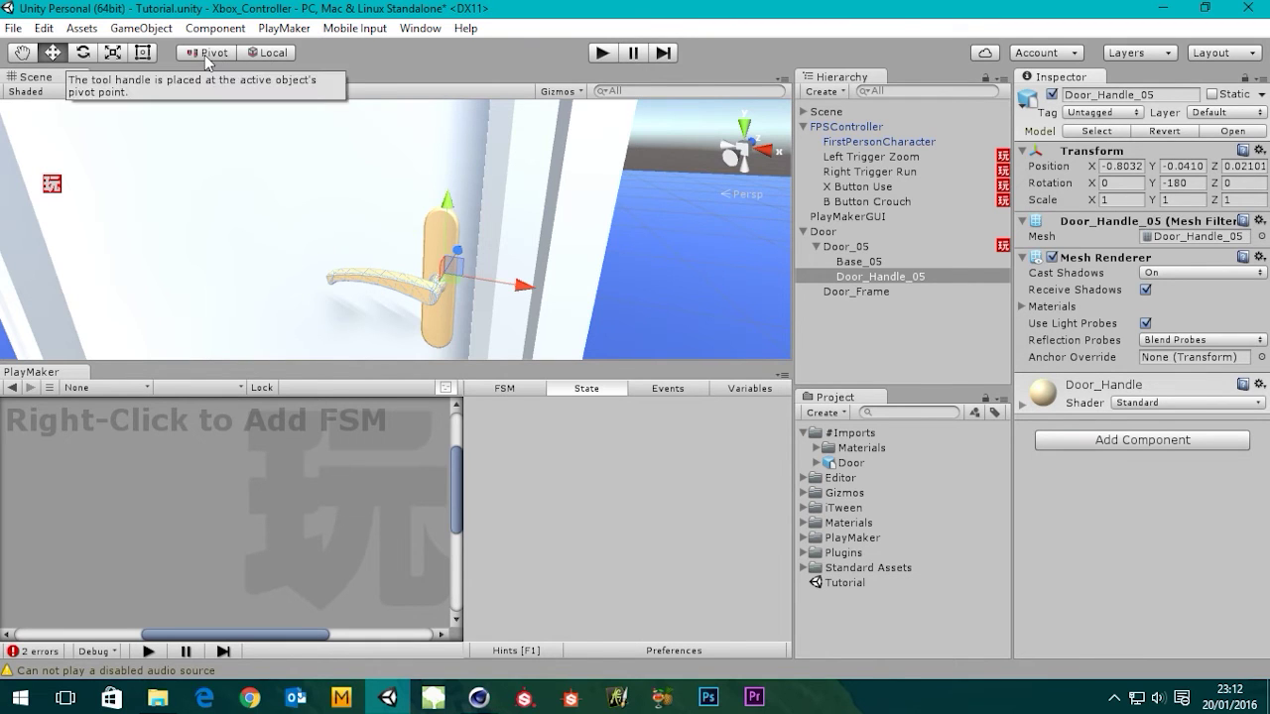
left_click(208, 52)
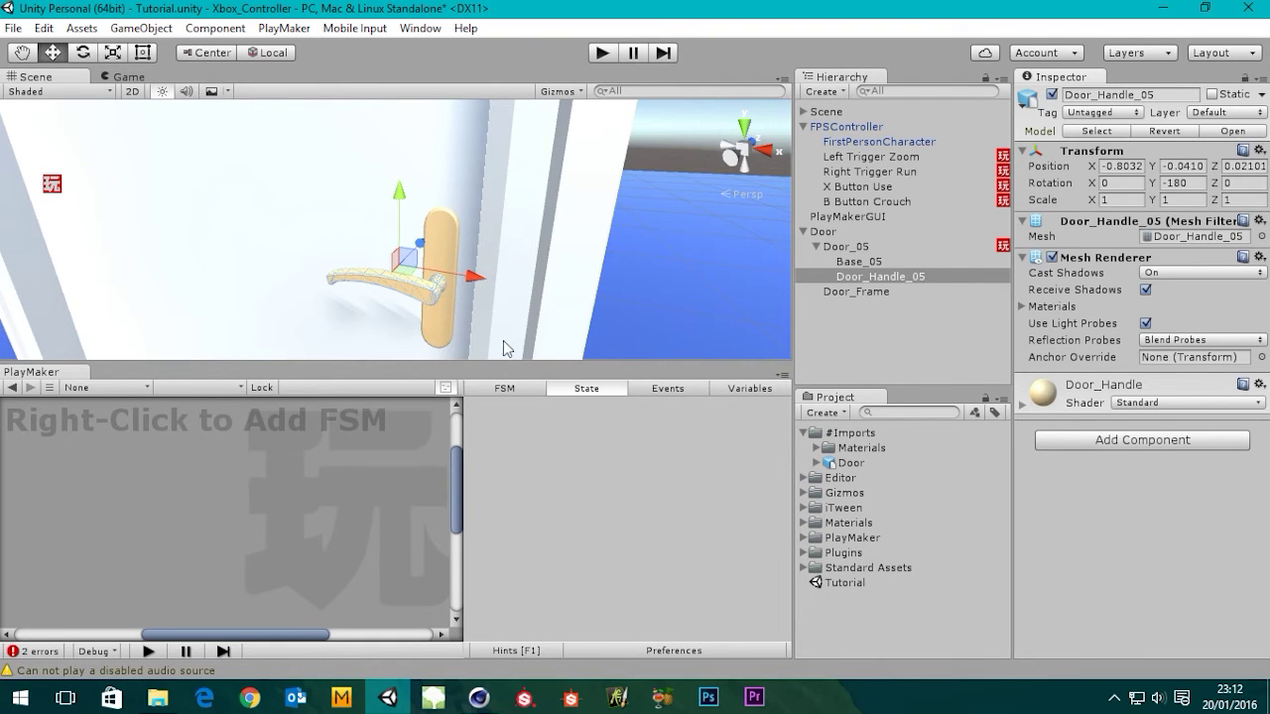
left_click(205, 54)
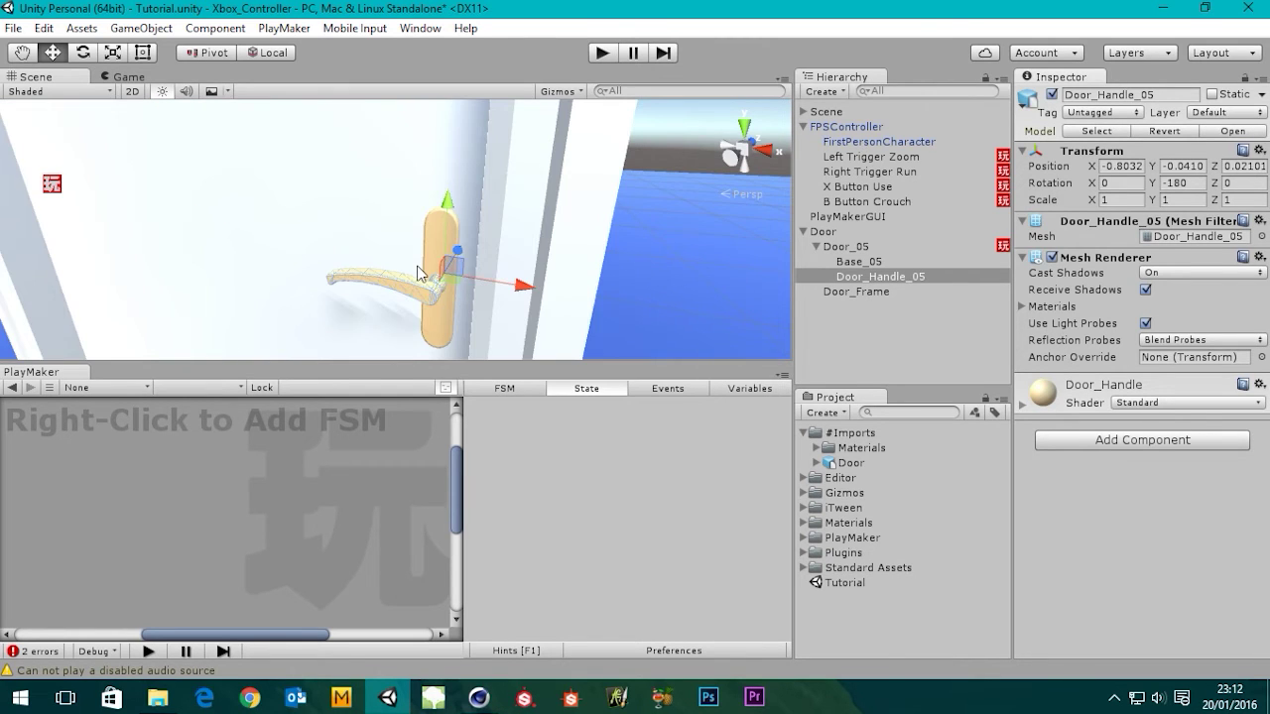
- Return to Door_05's Send Event to Handle state and assign Door_Handle_05 as the Send Event action's game object
scroll(418, 273, "down", 5)
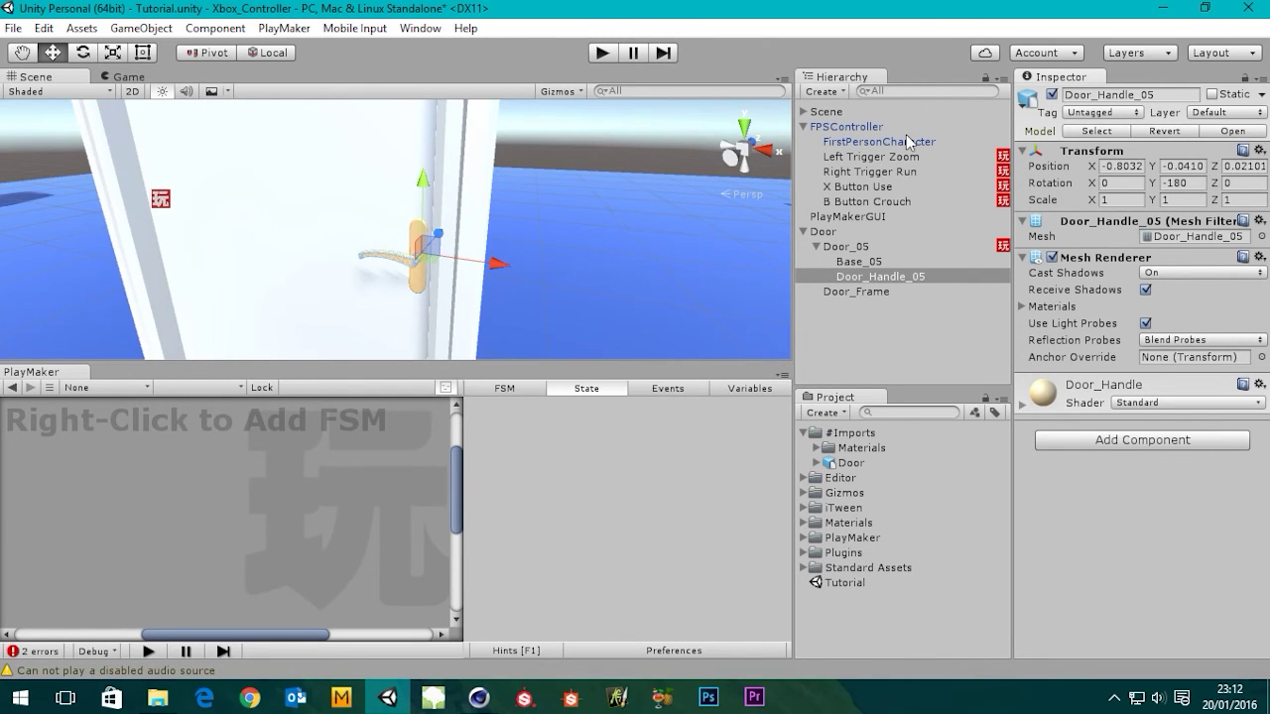
left_click(852, 246)
left_click_drag(245, 470, 236, 465)
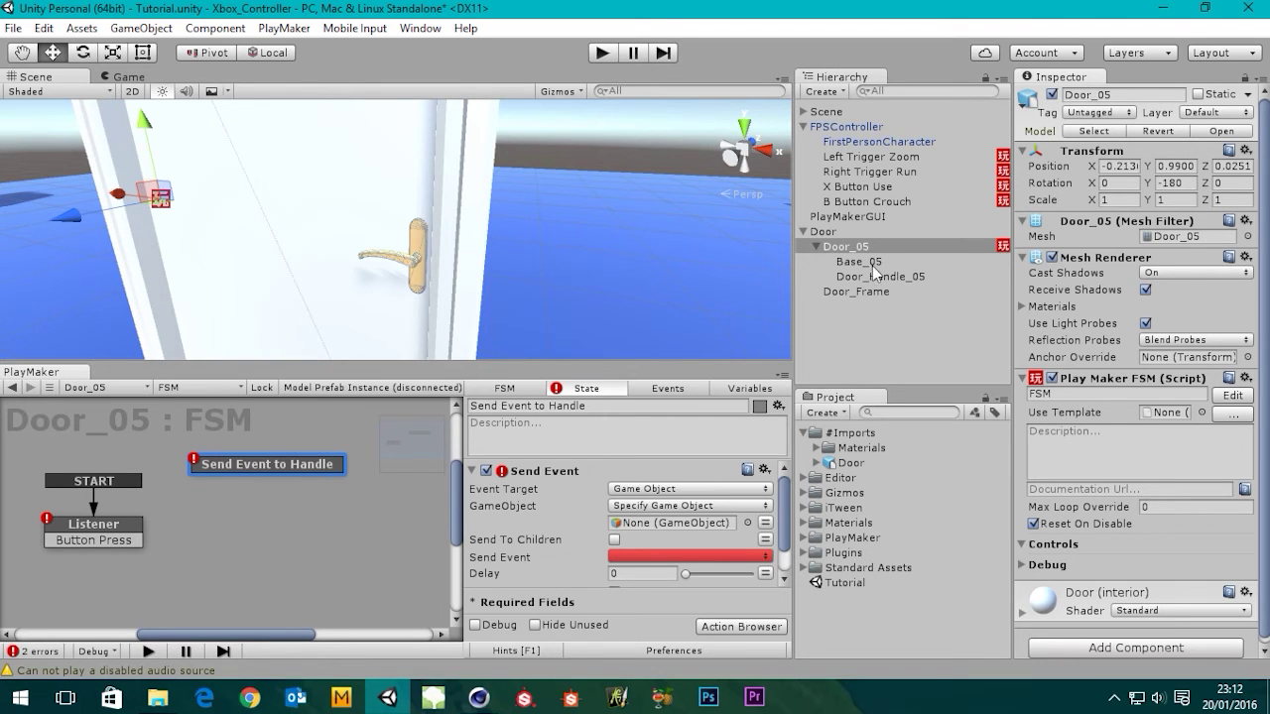
left_click_drag(880, 284, 662, 528)
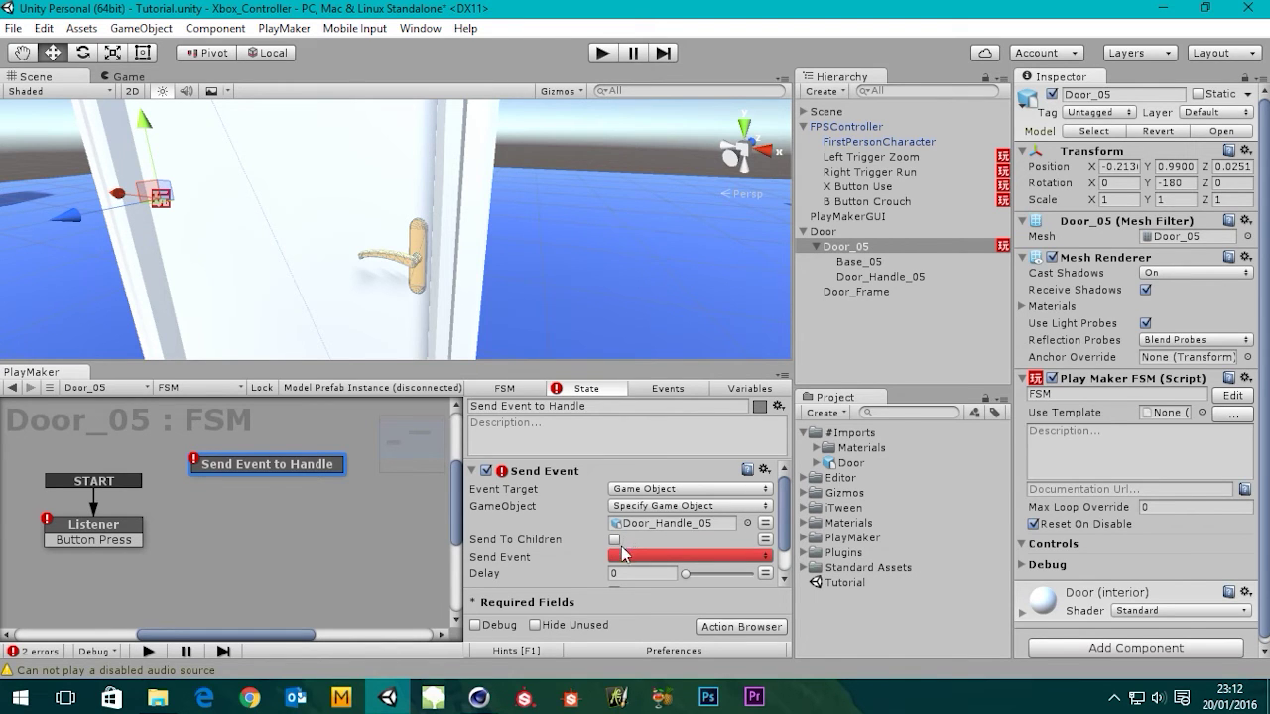
- Review the remaining Send Event settings and look at the Send Event entries in the action browser, then close it
left_click_drag(787, 531, 782, 570)
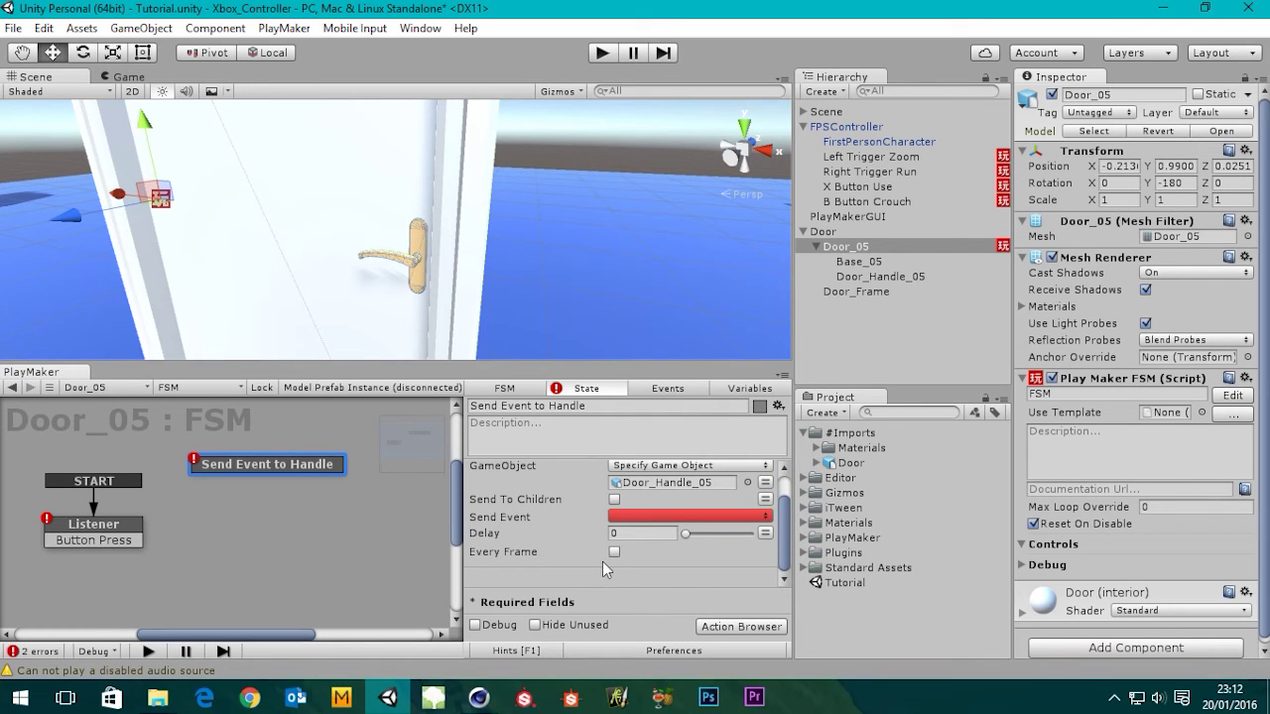
mouse_move(782, 537)
left_mouse_down()
mouse_move(785, 508)
mouse_move(784, 558)
mouse_move(789, 522)
left_mouse_up()
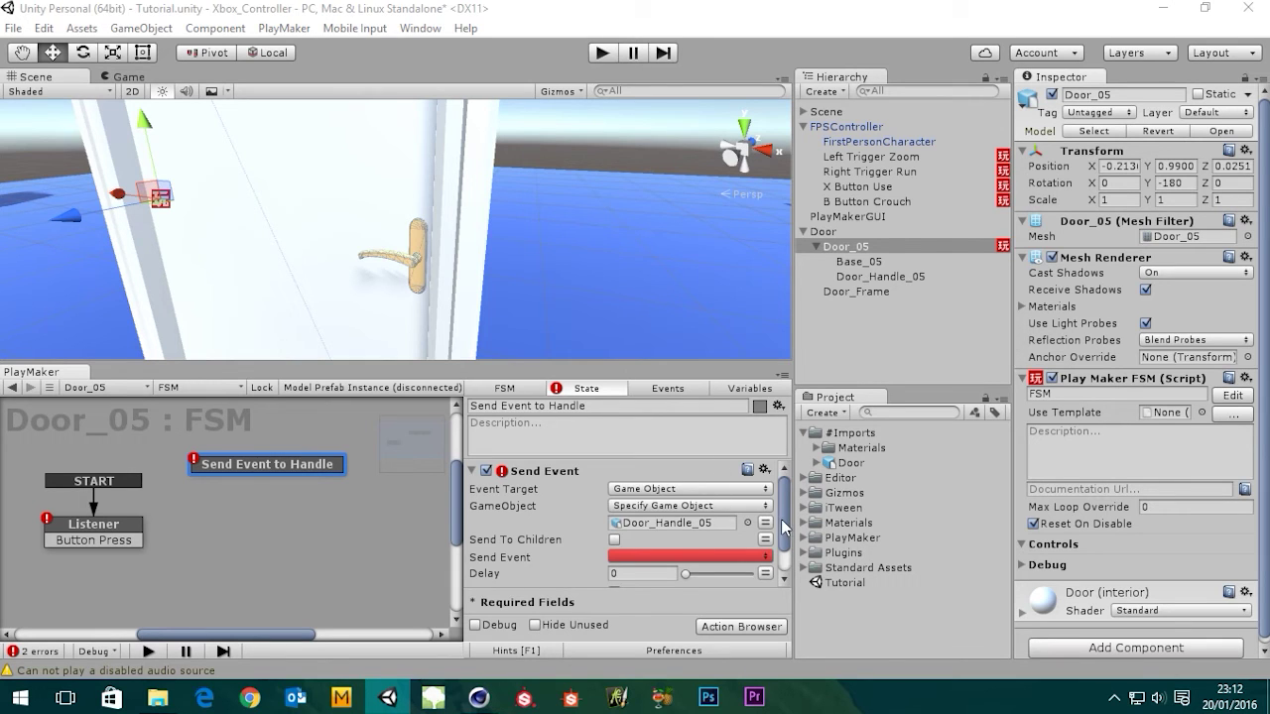
left_click_drag(784, 528, 780, 555)
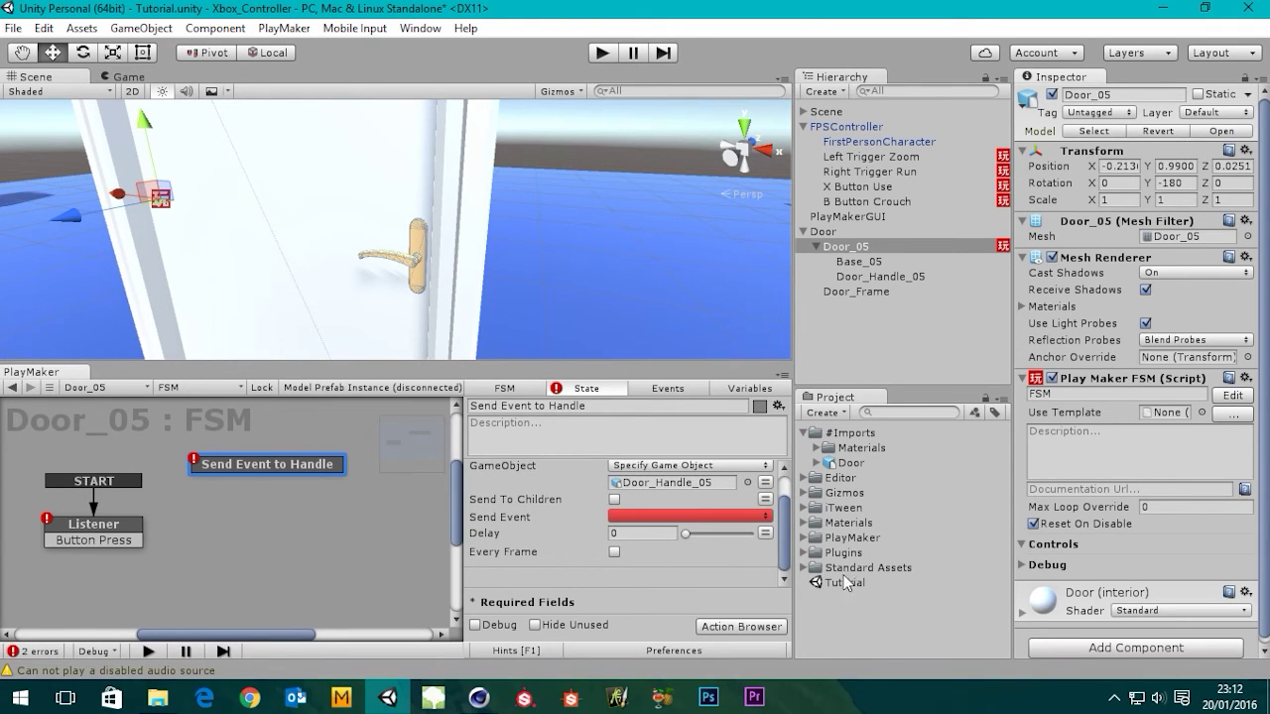
left_click(629, 535)
scroll(787, 526, "up", 2)
scroll(787, 526, "down", 2)
left_click(742, 626)
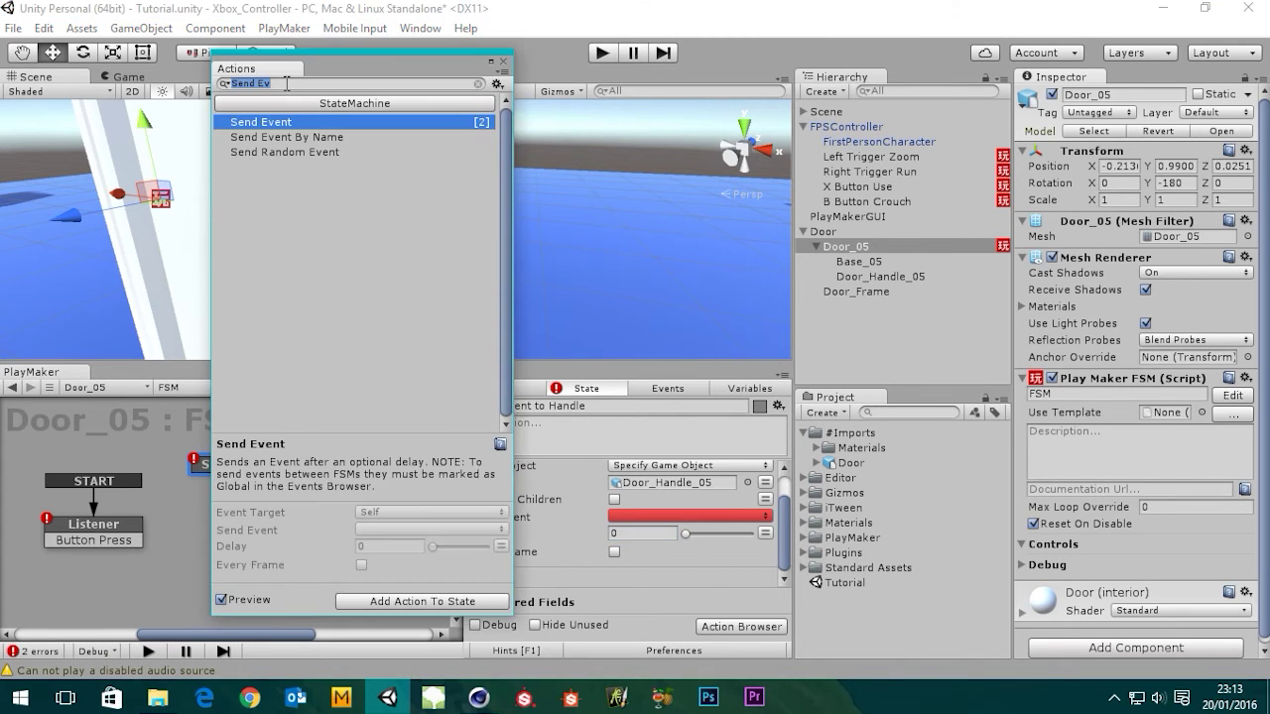
left_click(503, 61)
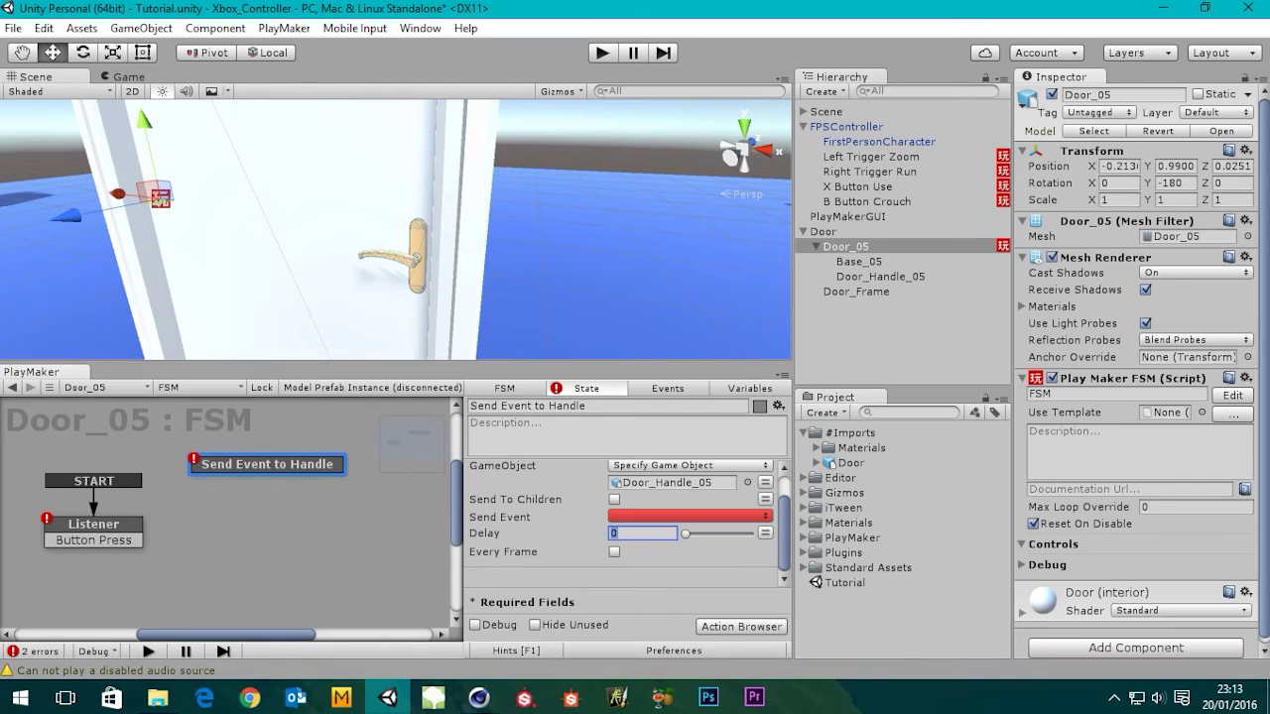
- Add a FINISHED transition to the Send Event to Handle state
left_click(254, 470)
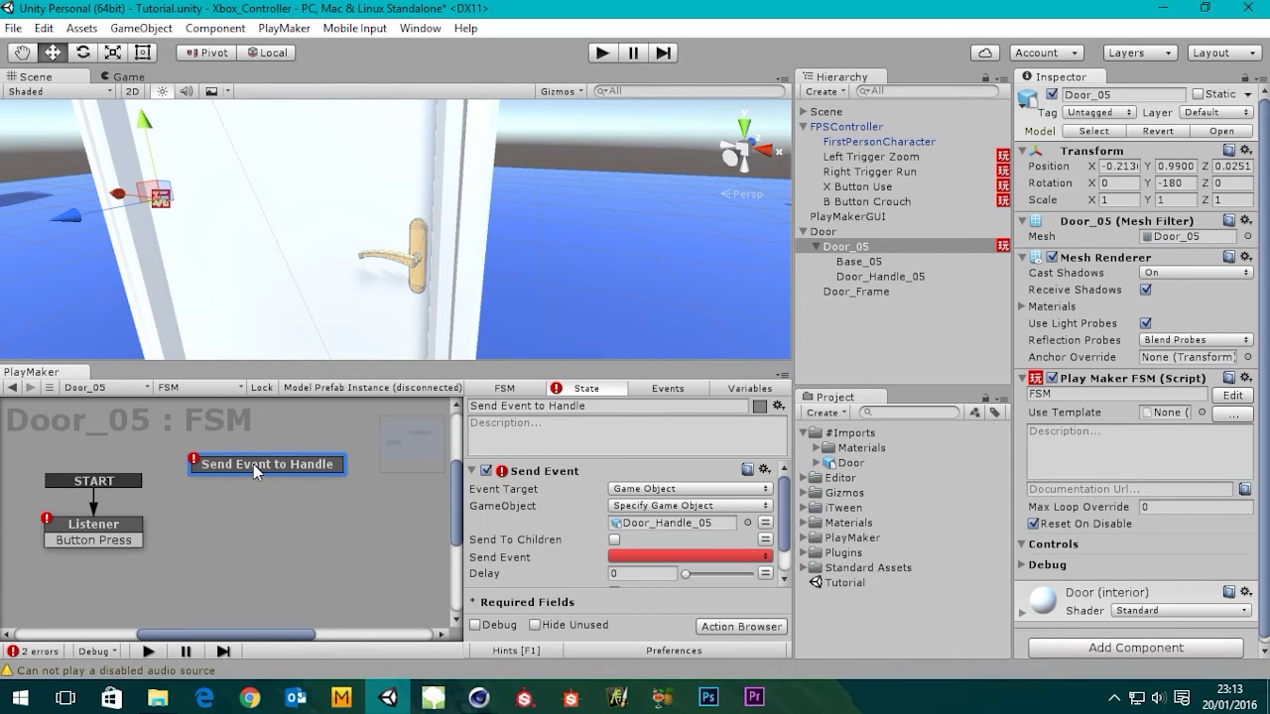
right_click(254, 470)
mouse_move(352, 480)
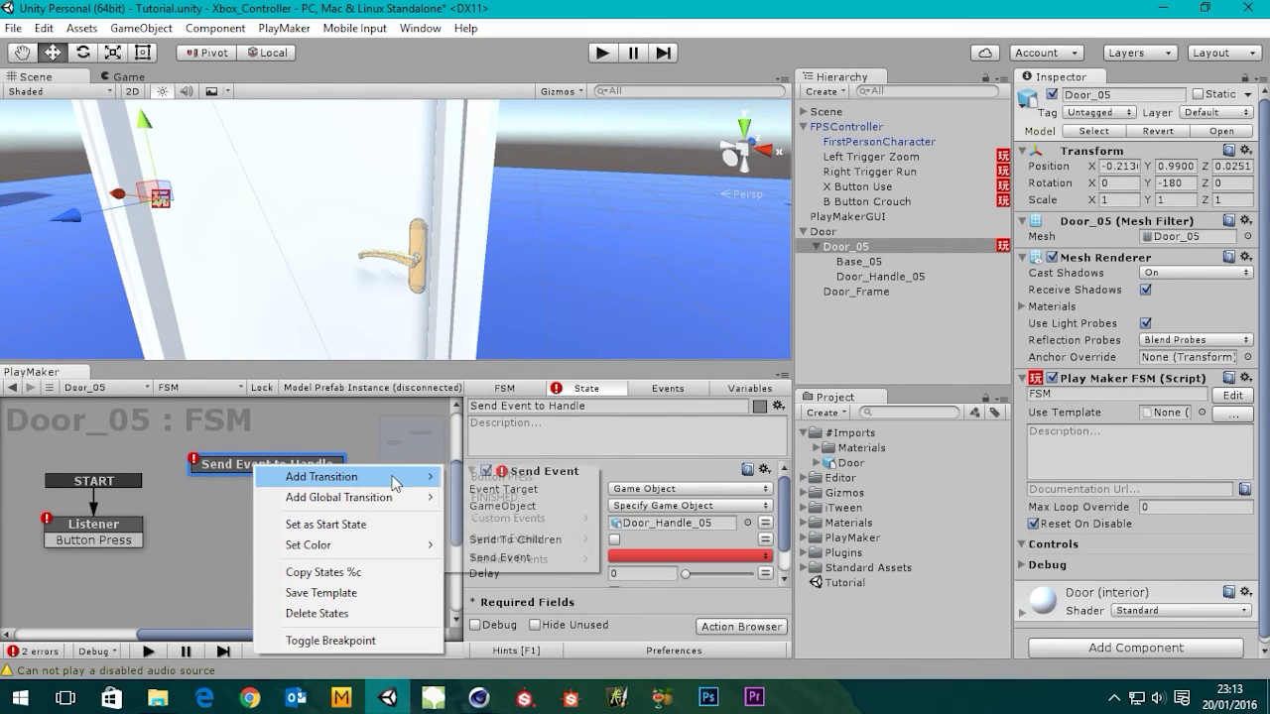
left_click(521, 496)
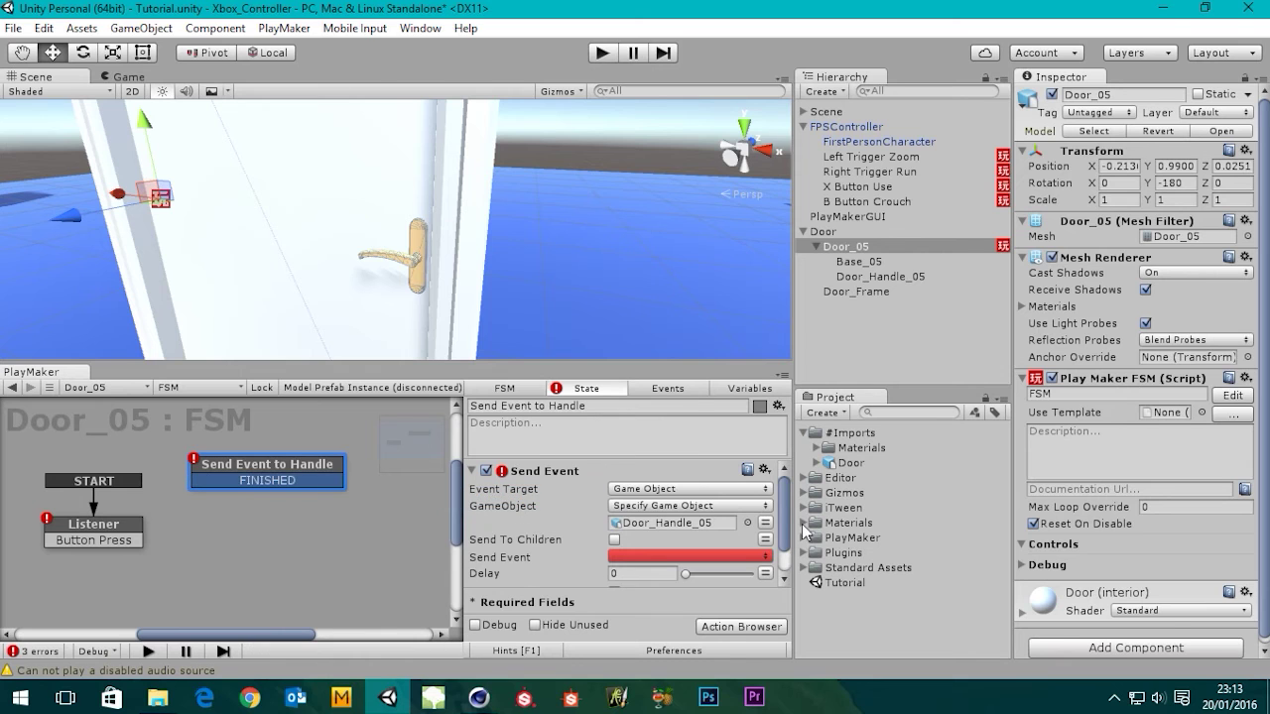
- Examine the Send Event action's settings, from the event target and game object to Delay and Every Frame
scroll(779, 556, "down", 2)
scroll(779, 551, "up", 2)
scroll(781, 501, "down", 1)
scroll(782, 501, "up", 1)
scroll(784, 541, "down", 2)
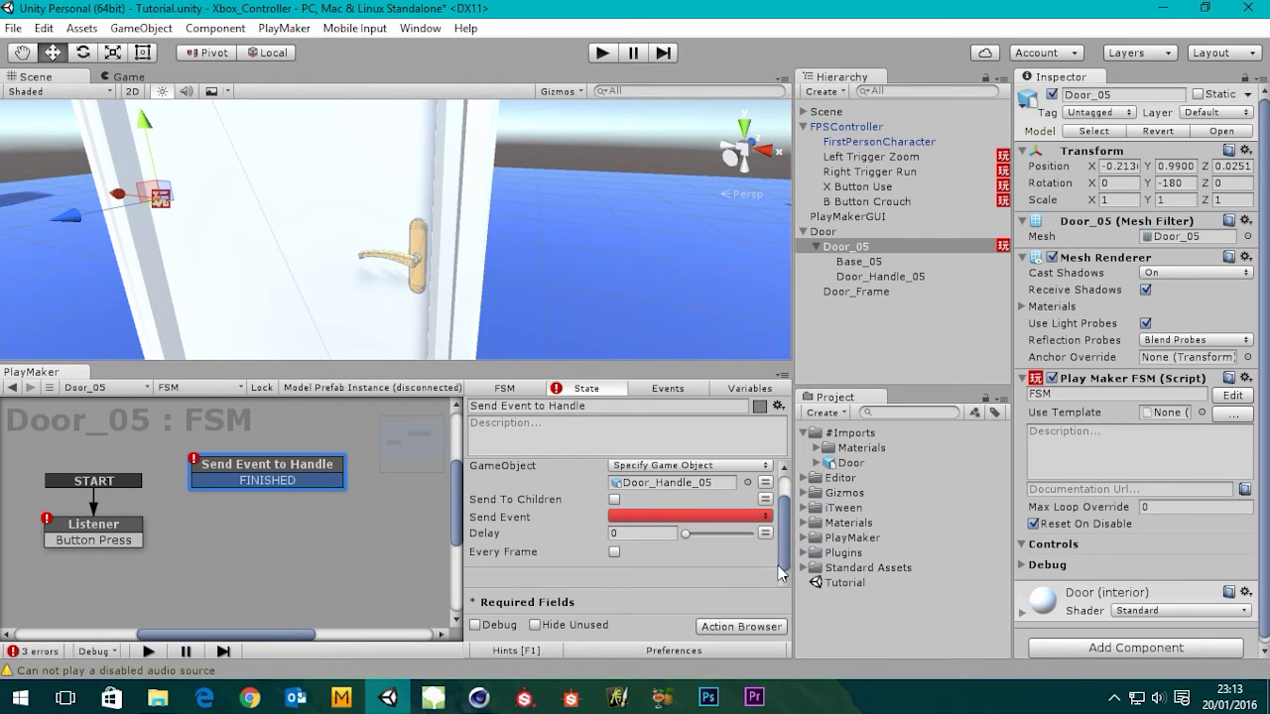
scroll(779, 531, "up", 2)
scroll(779, 540, "down", 2)
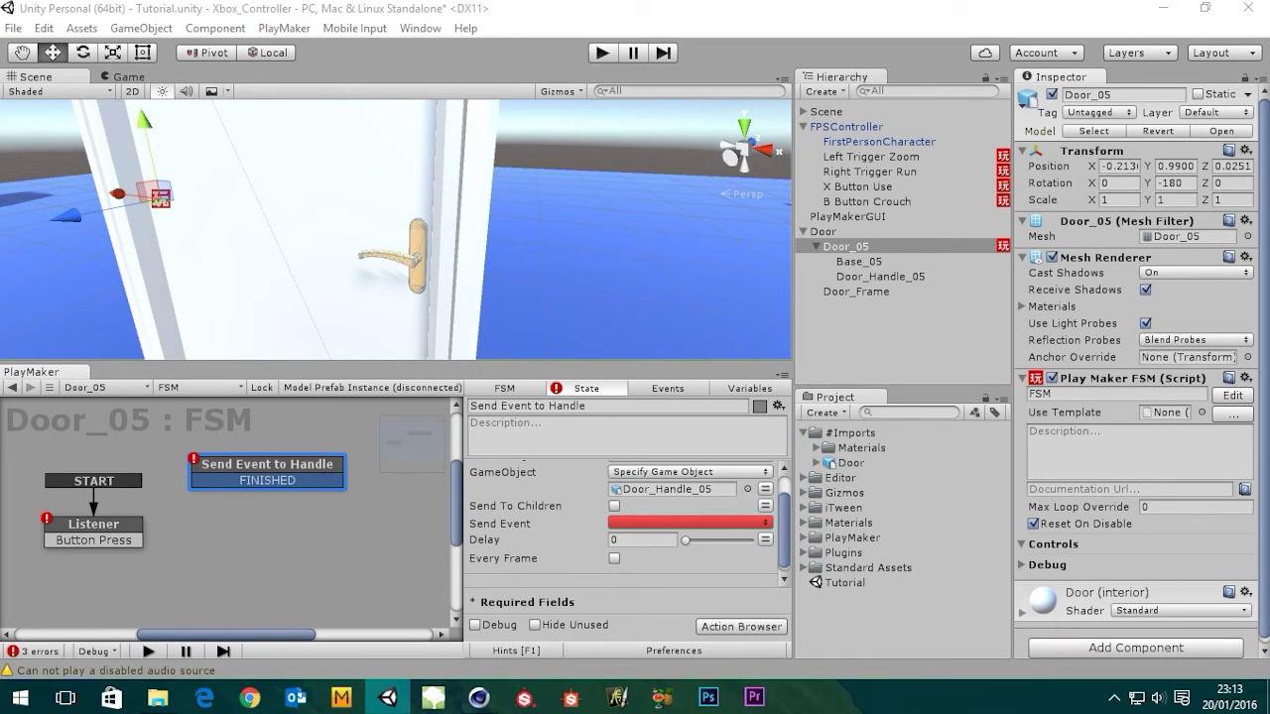
left_click(784, 531)
left_click_drag(783, 530, 784, 514)
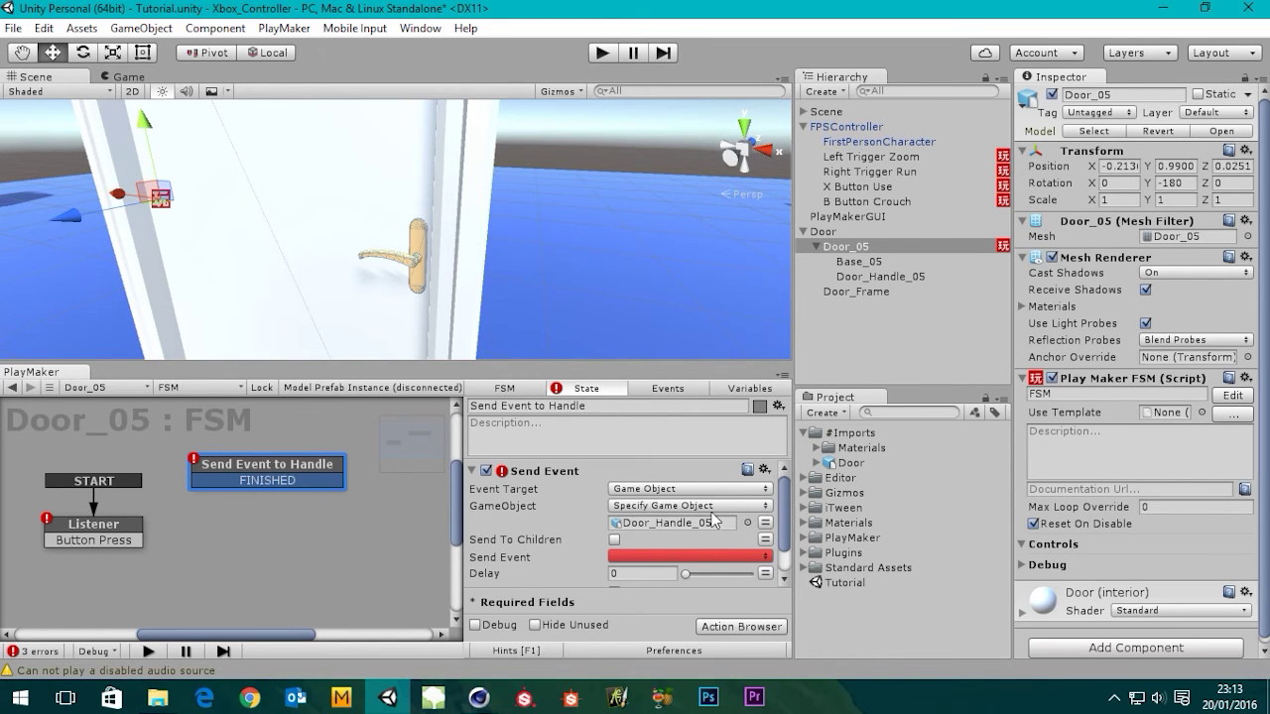
left_click_drag(788, 540, 788, 556)
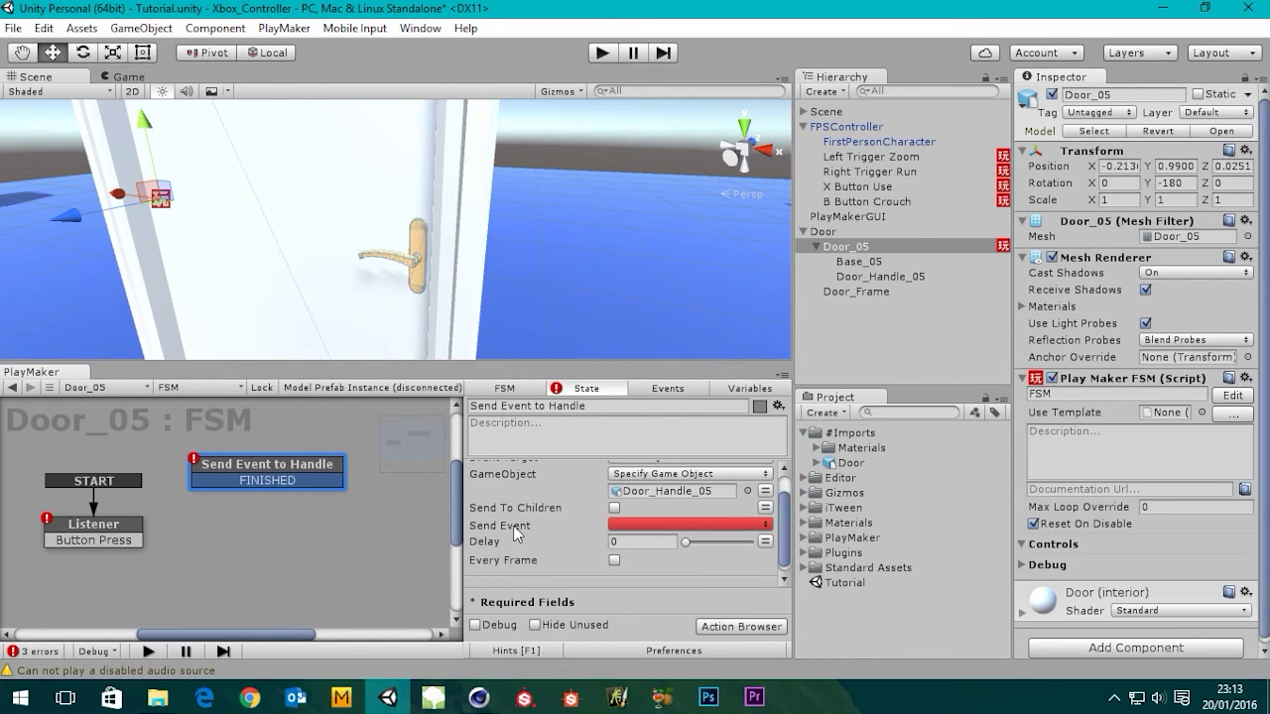
- Look through the events available for the Send Event action, including the global events
left_click(647, 525)
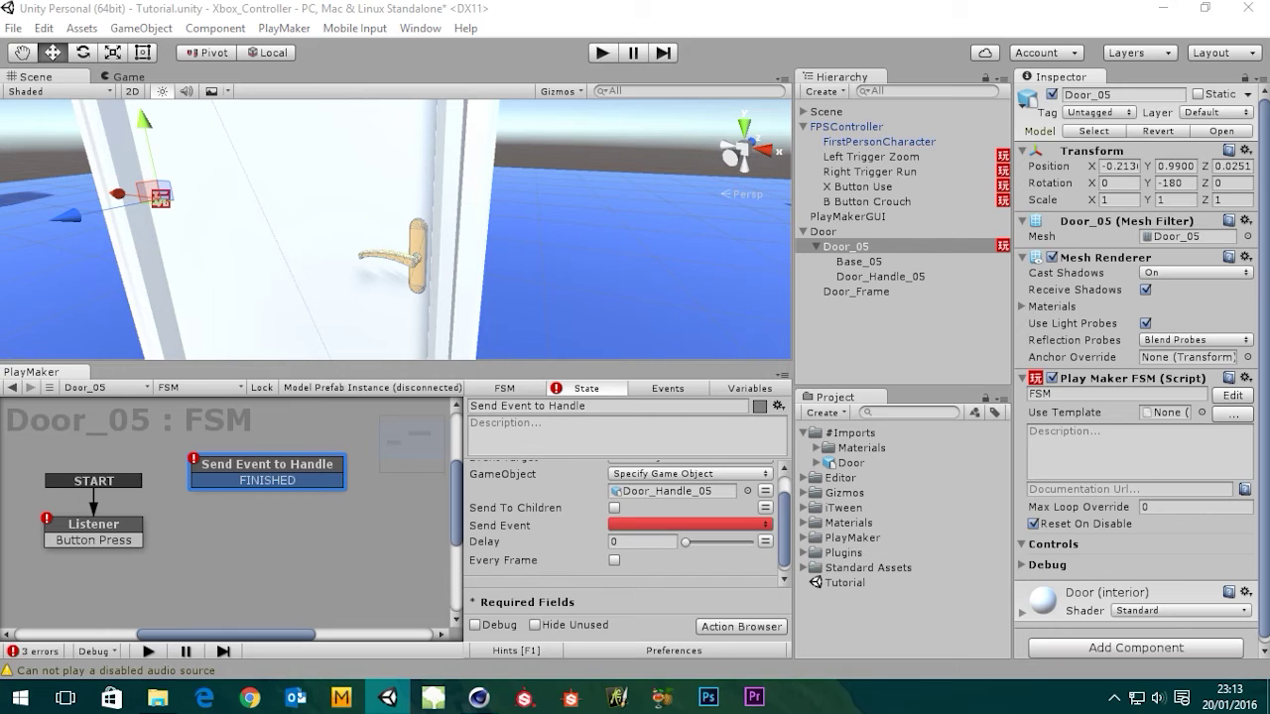
left_click(641, 526)
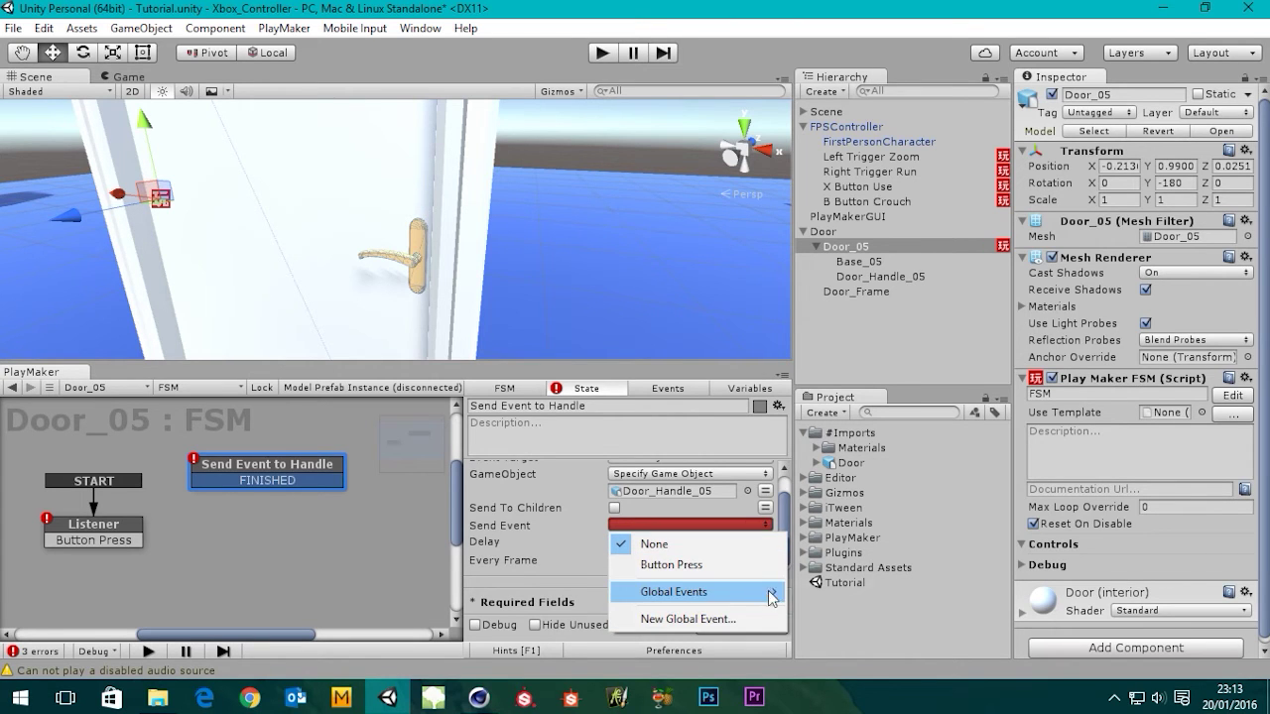
mouse_move(778, 595)
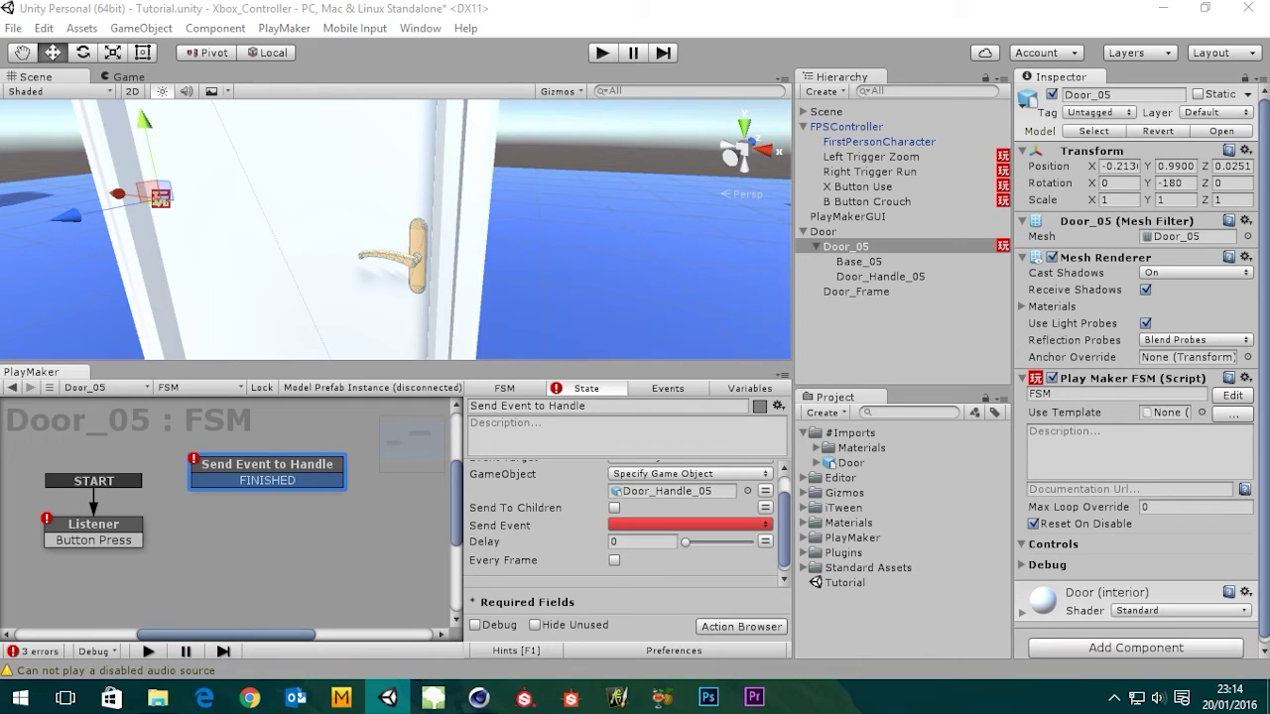
- Add a new event named Push Handle to the Door_05 FSM
left_click(670, 390)
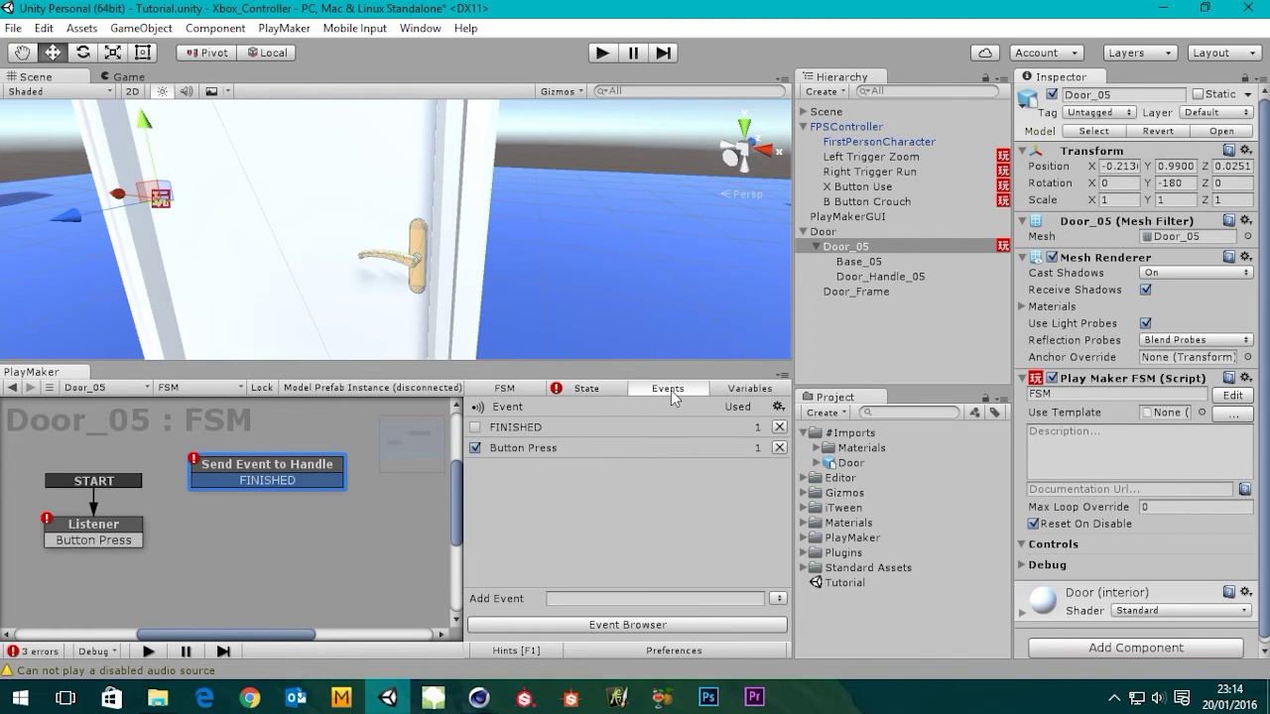
left_click(595, 600)
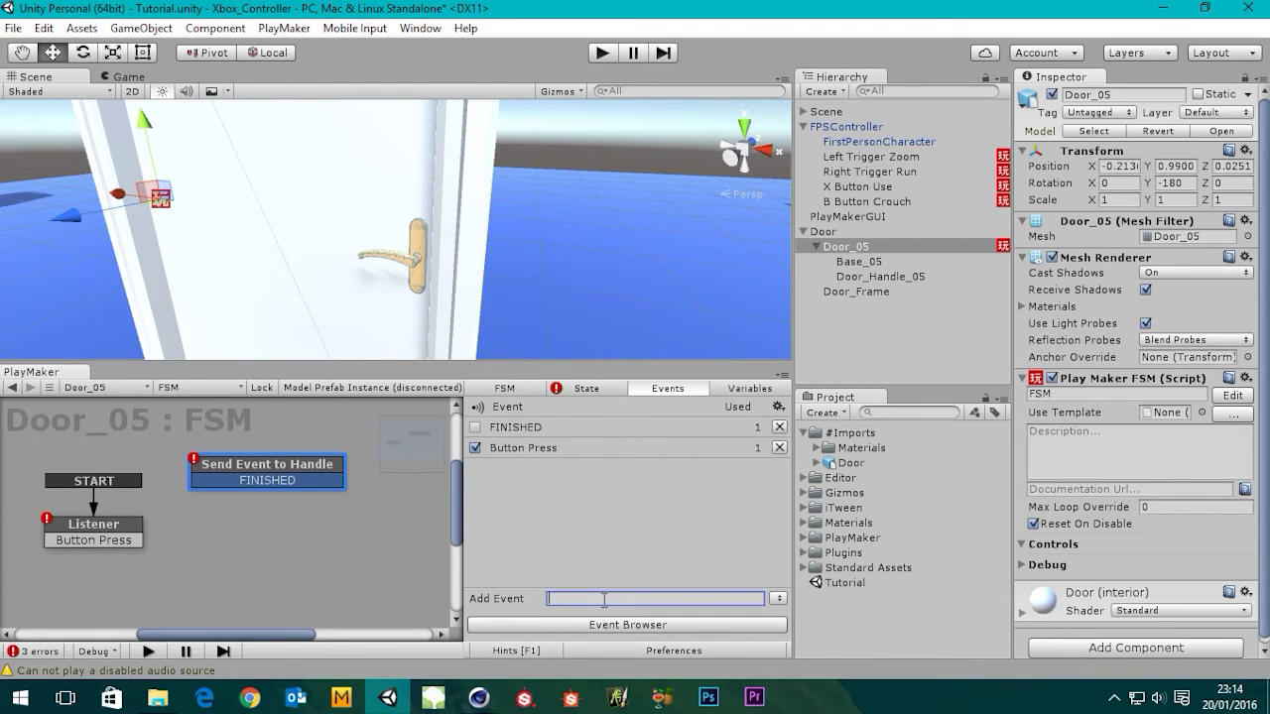
type("Push Handle")
key("Return")
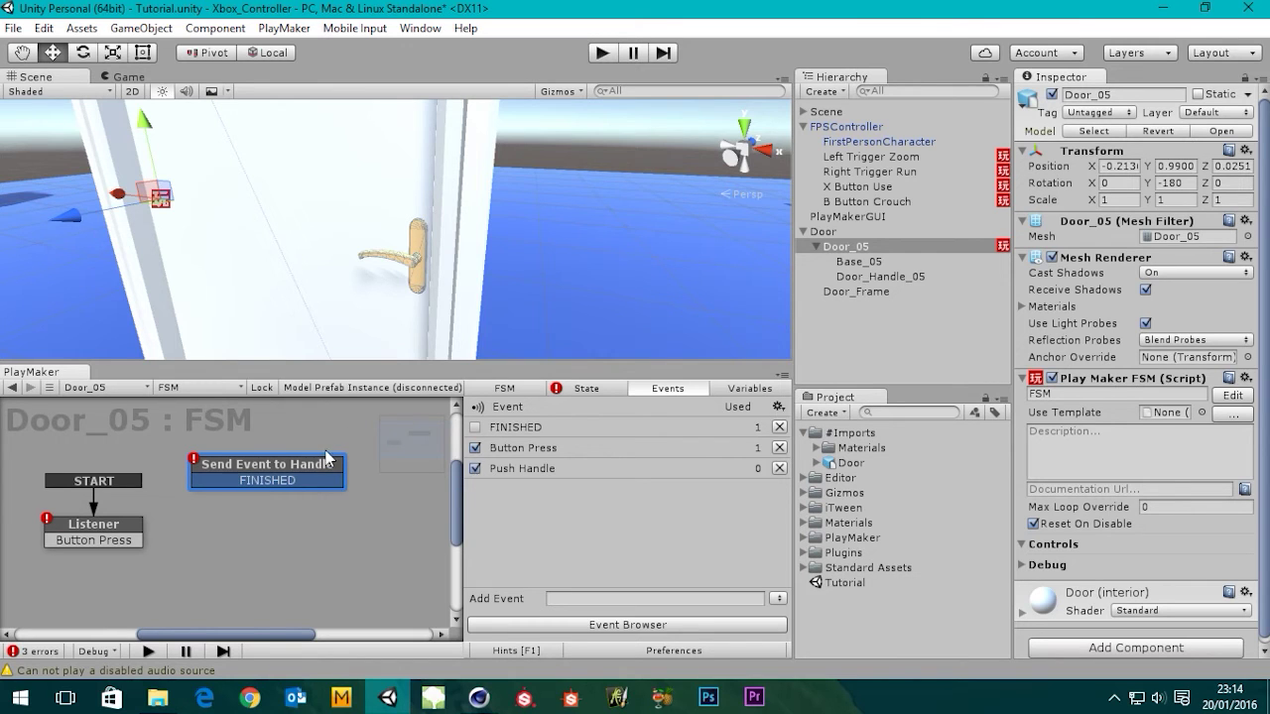
- Choose Push Handle as the event sent by the Send Event action in the Send Event to Handle state
left_click(303, 473)
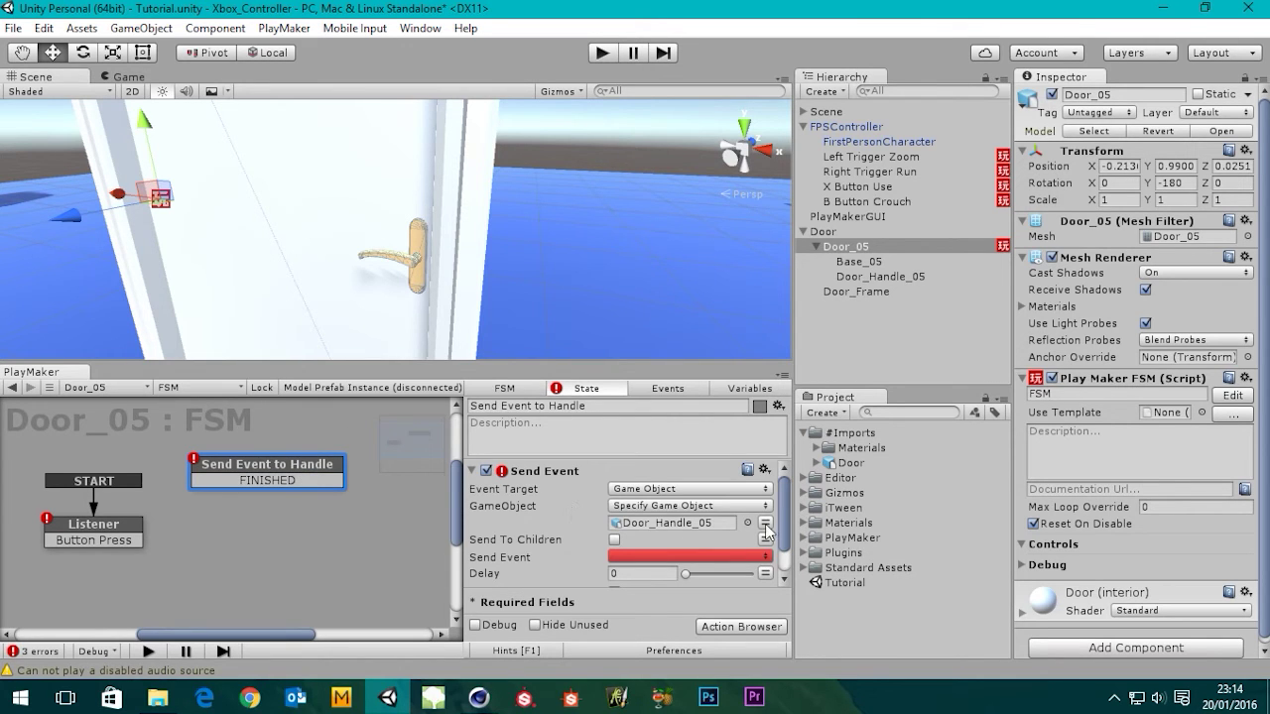
left_click_drag(784, 532, 788, 554)
left_click(665, 516)
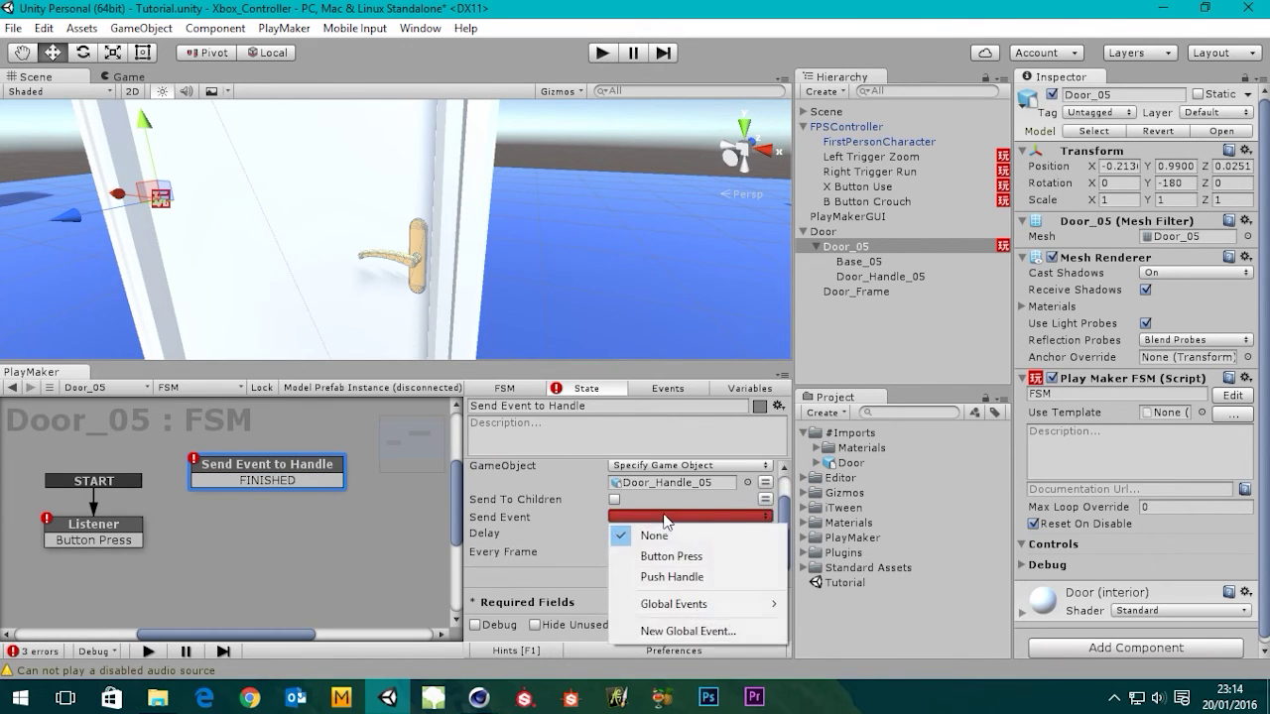
left_click(694, 575)
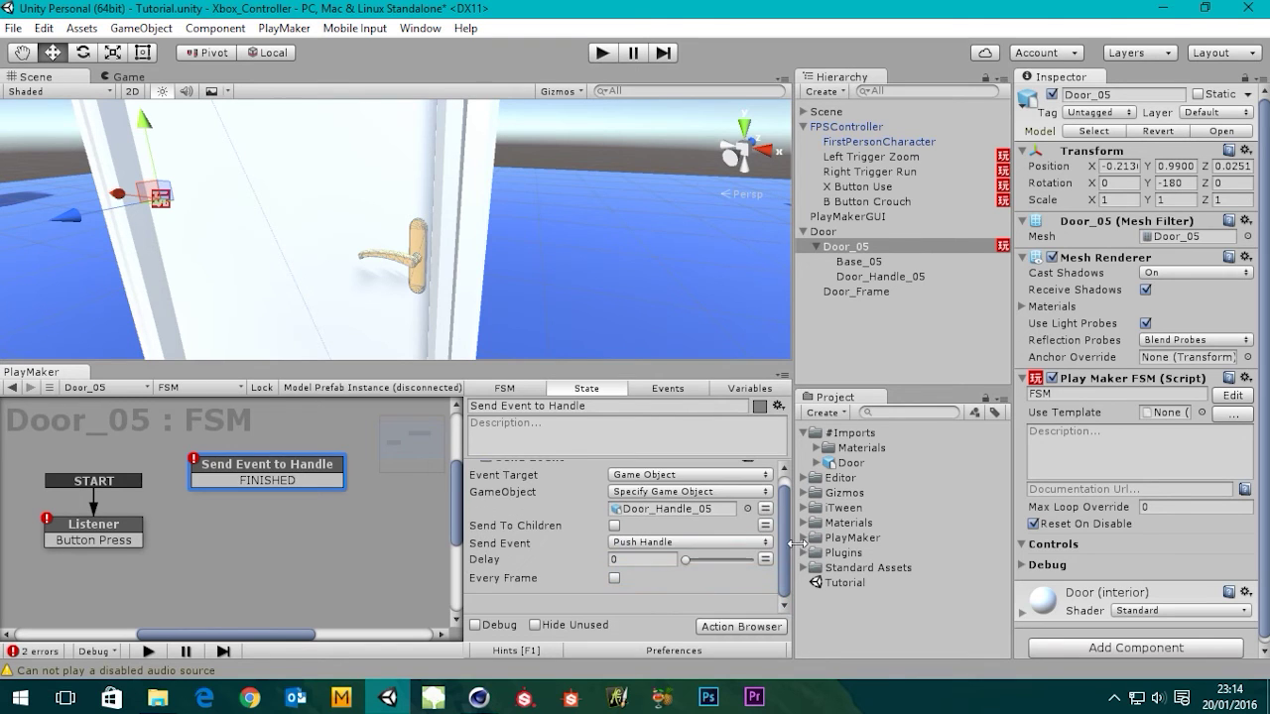
left_click_drag(785, 549, 783, 519)
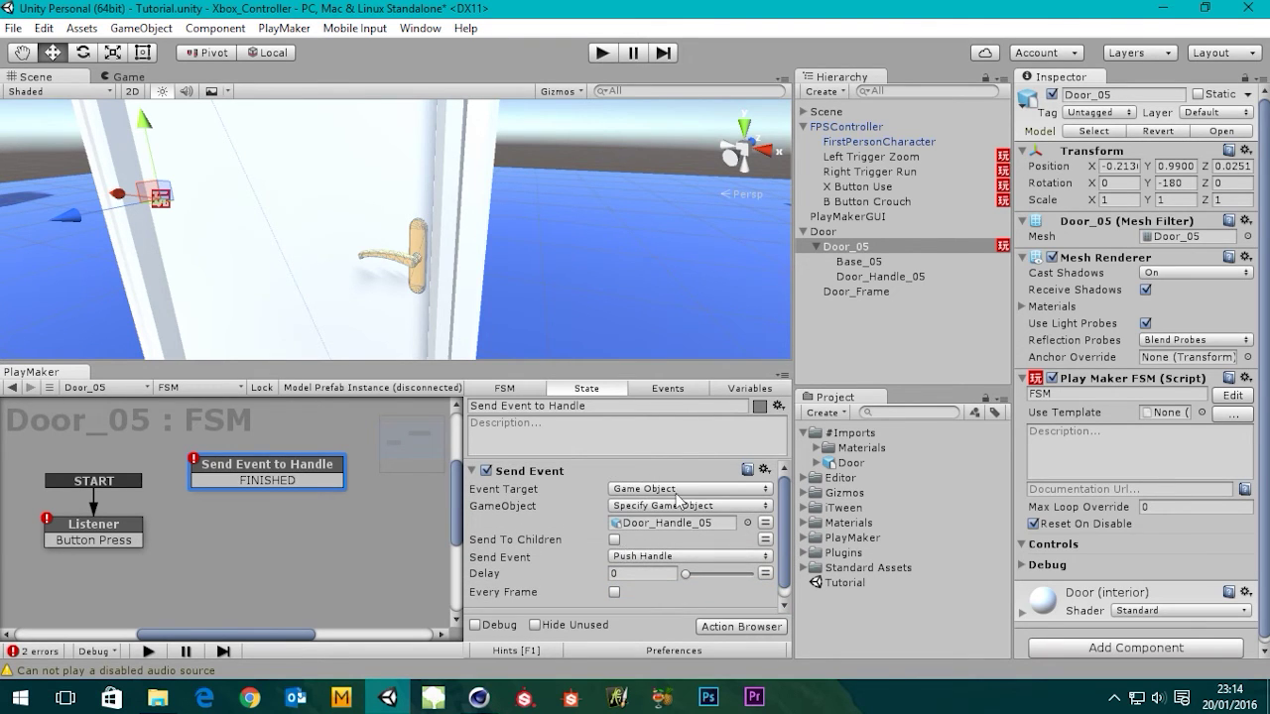
- Review the FSM's event list and the Send Event action's settings
left_click(655, 385)
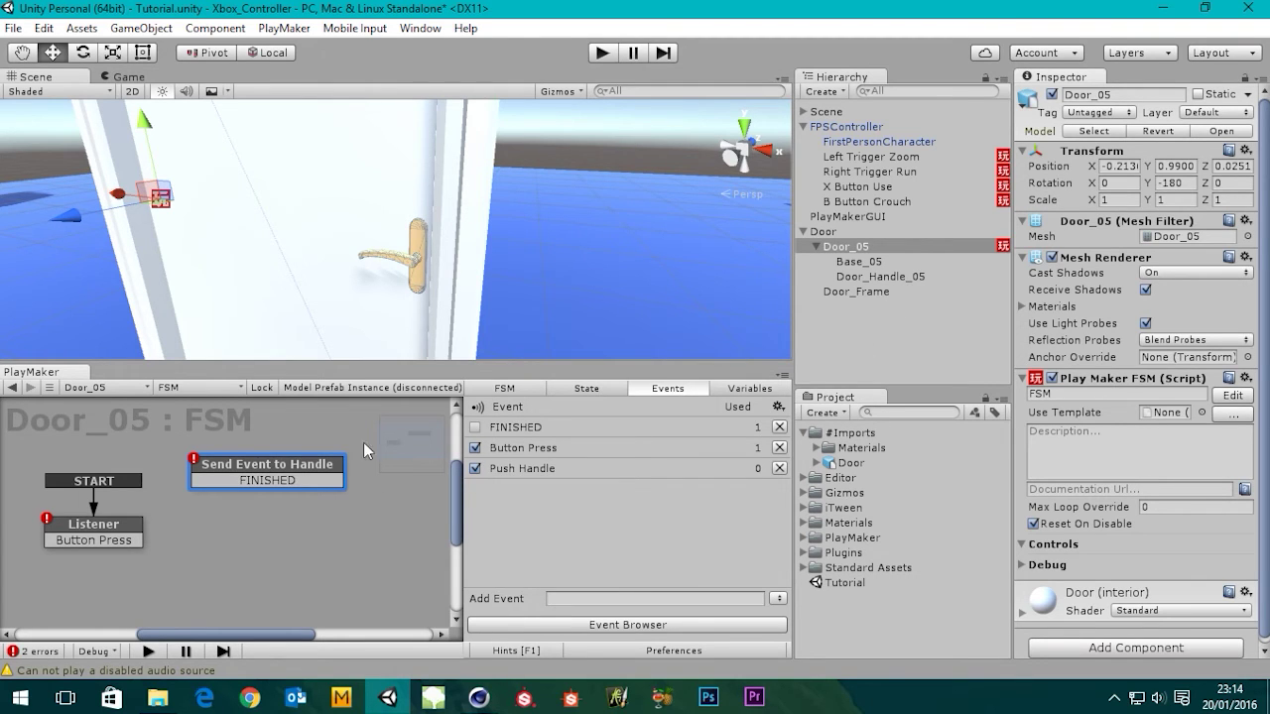
left_click(584, 388)
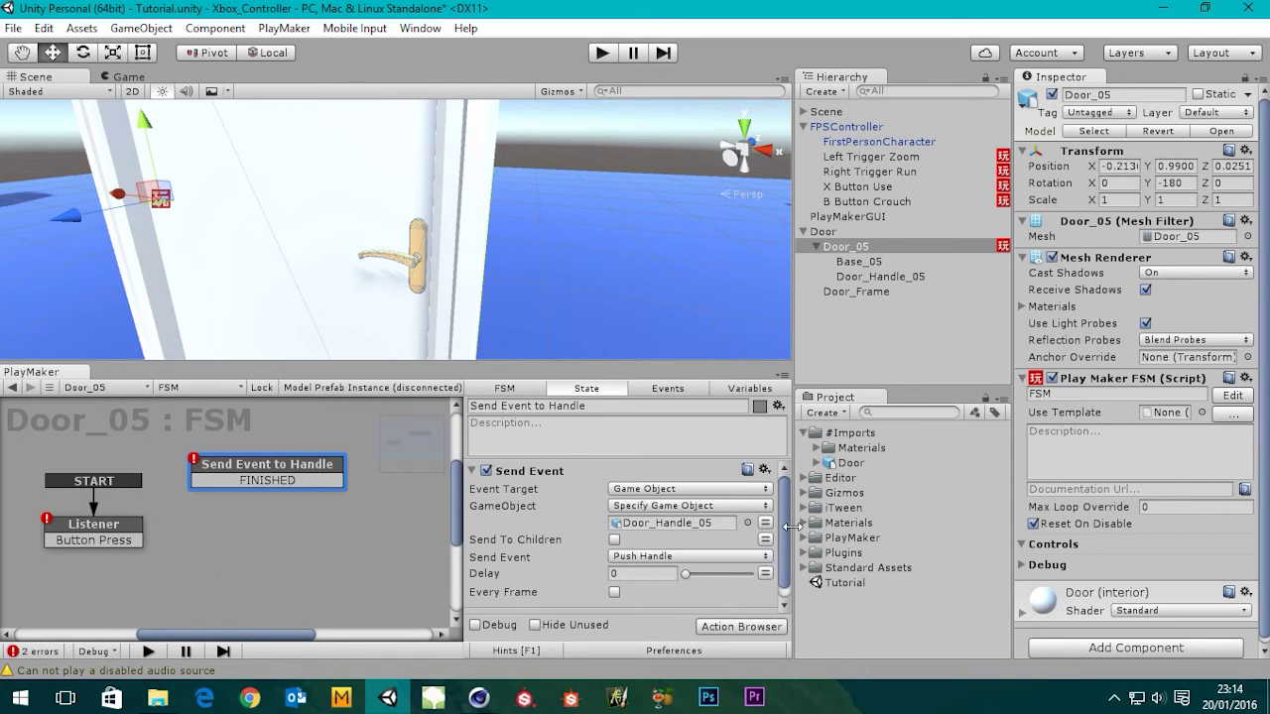
scroll(784, 552, "down", 1)
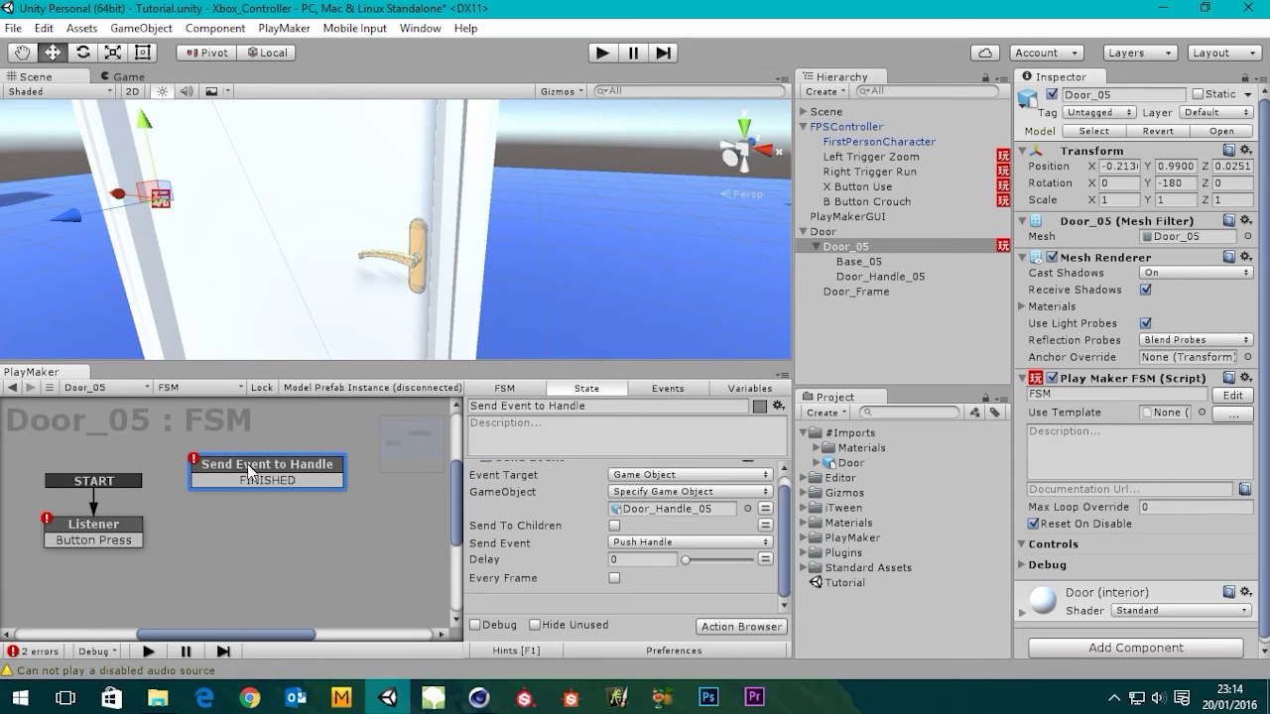
- Add a new state named Opening to the Door_05 FSM and place it just below and beside Send Event to Handle
middle_click_drag(280, 512, 253, 491)
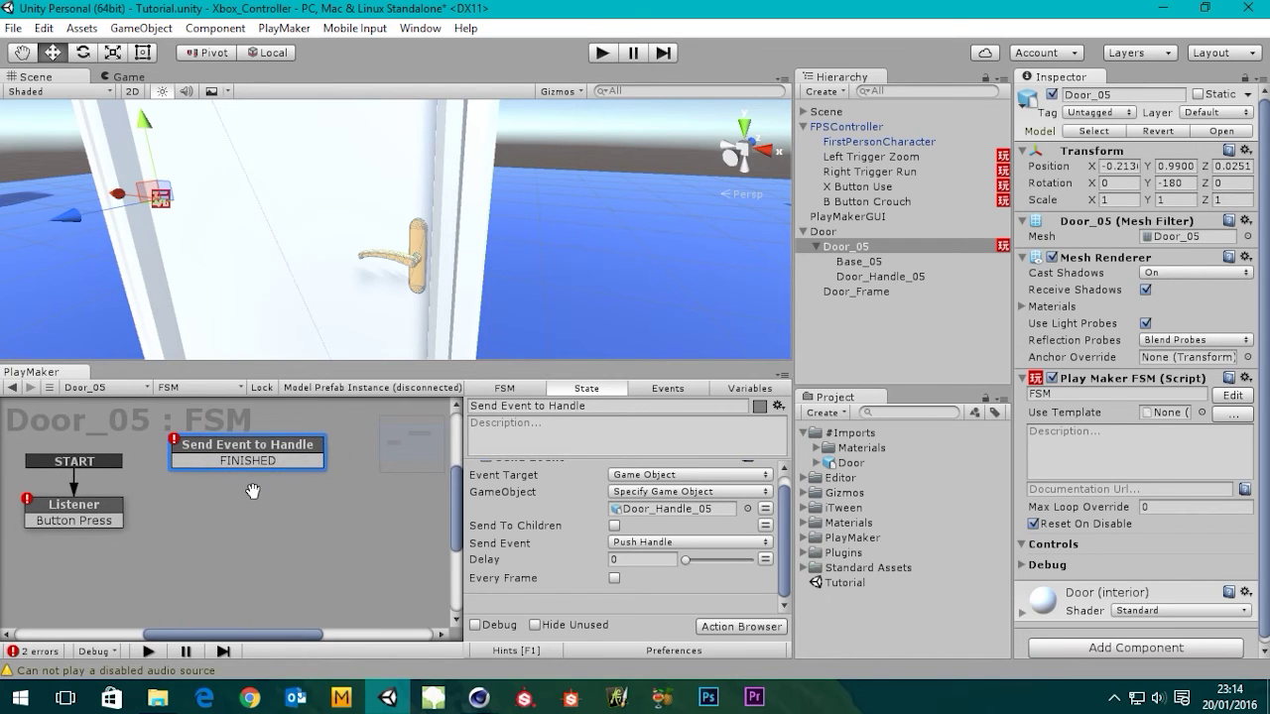
left_click(393, 491)
right_click(393, 491)
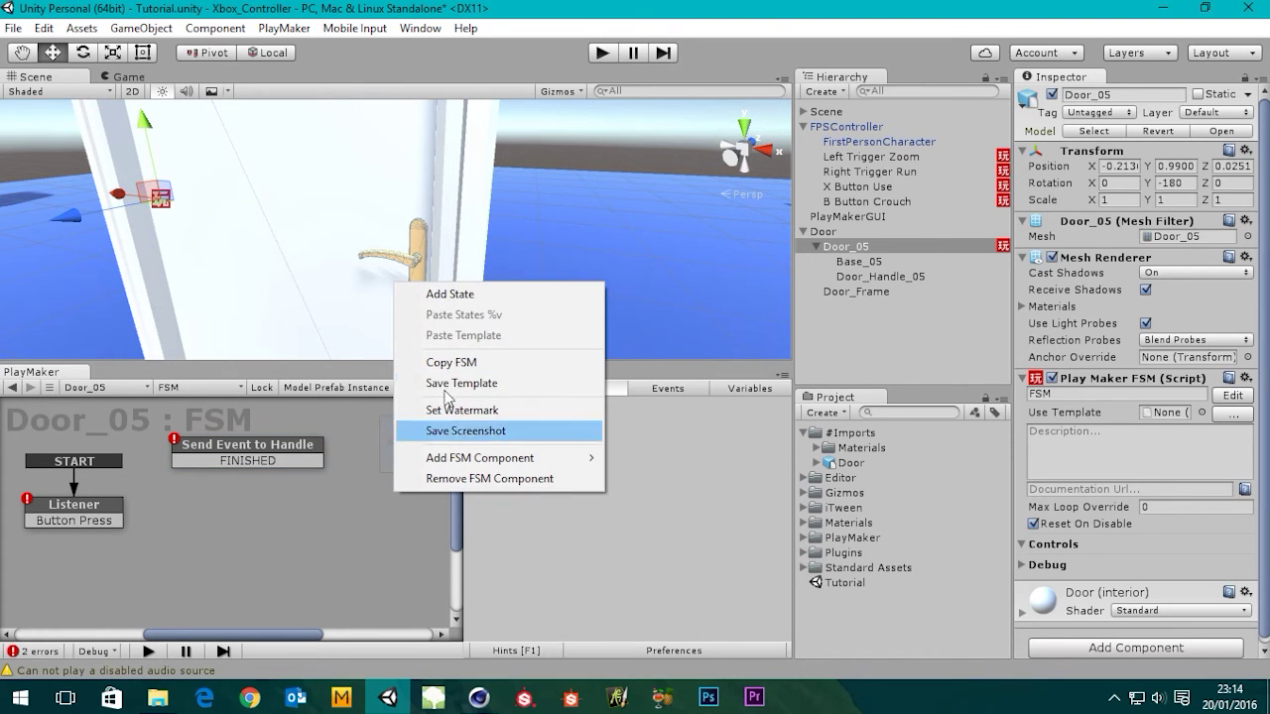
left_click(463, 296)
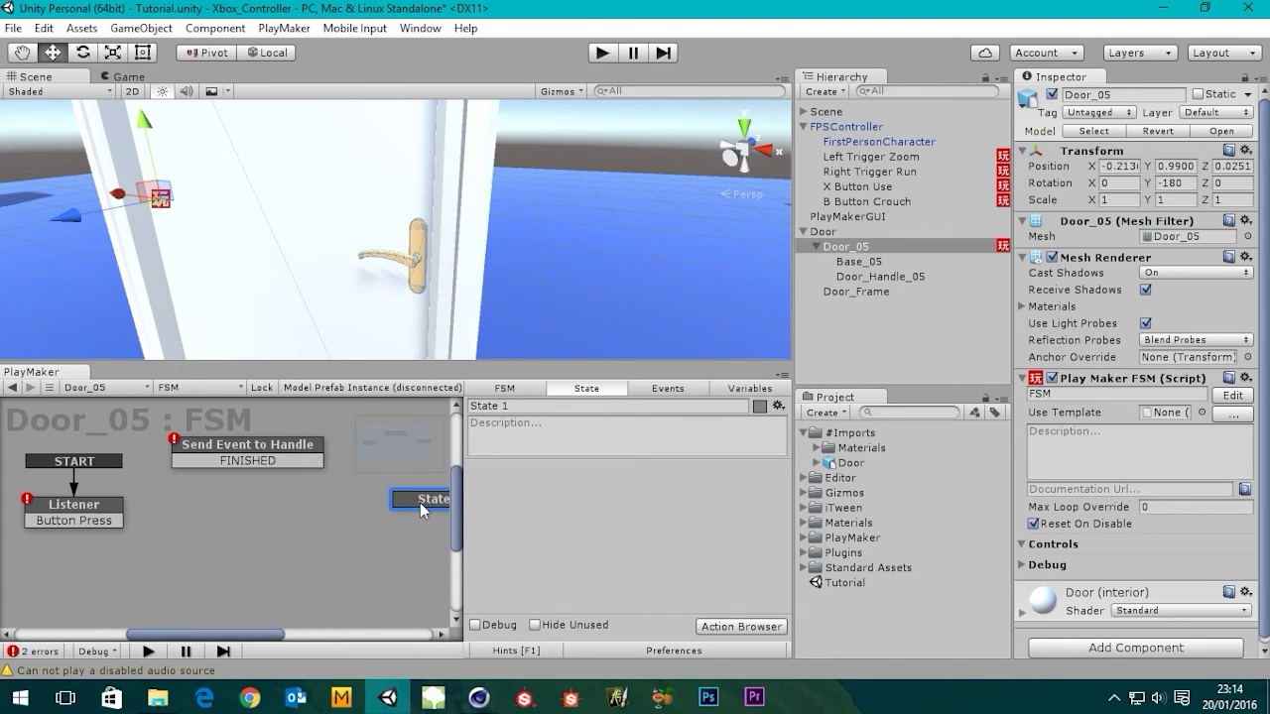
left_click_drag(420, 502, 366, 490)
double_click(549, 410)
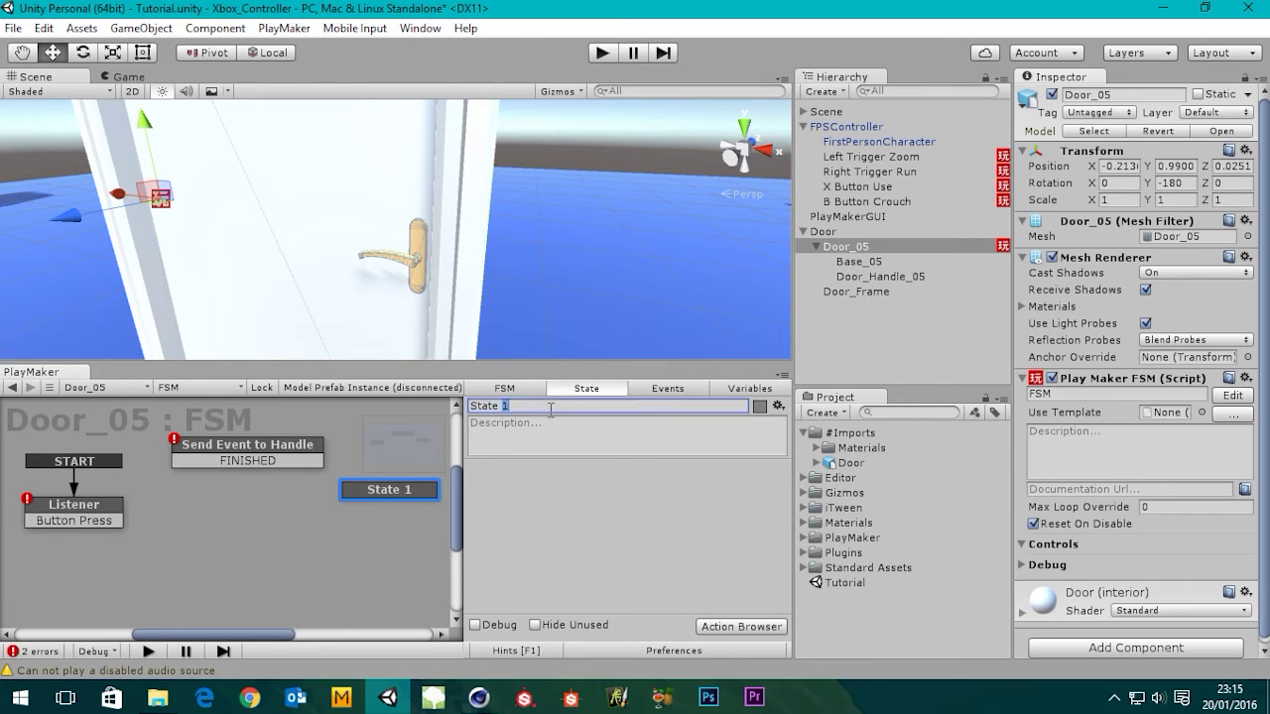
key("ctrl+a")
type("Opening")
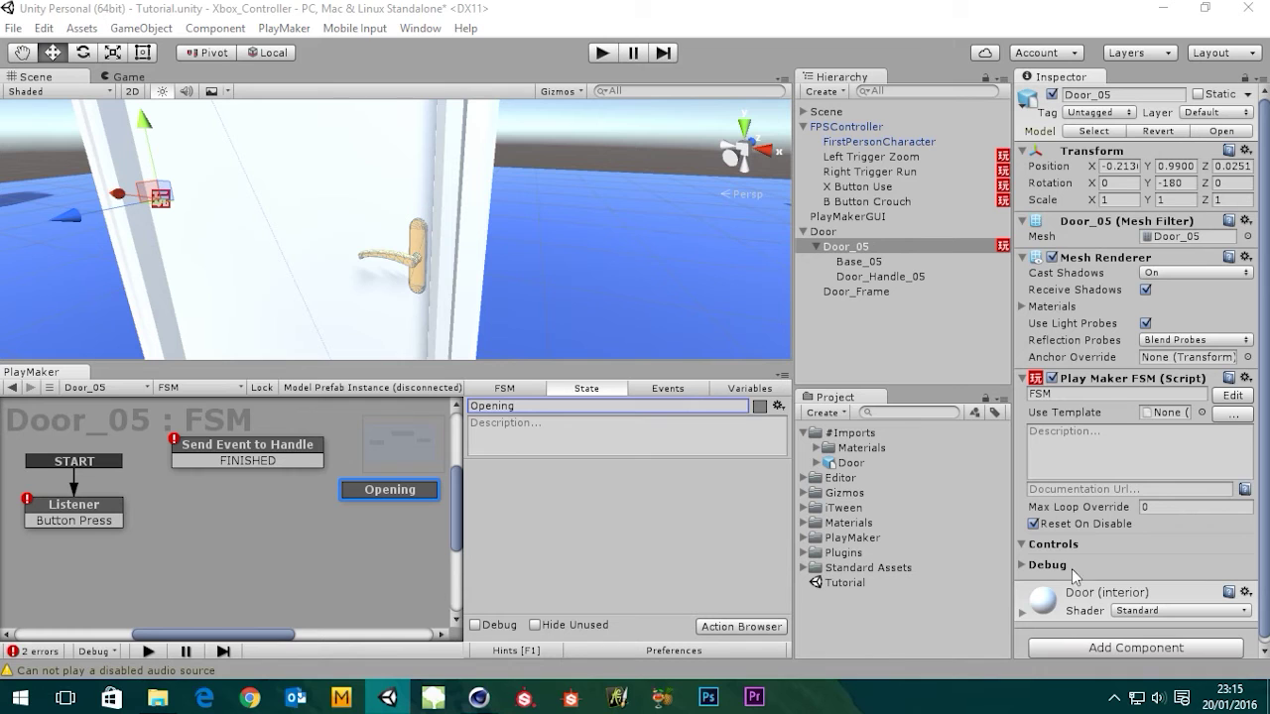
scroll(203, 348, "down", 5)
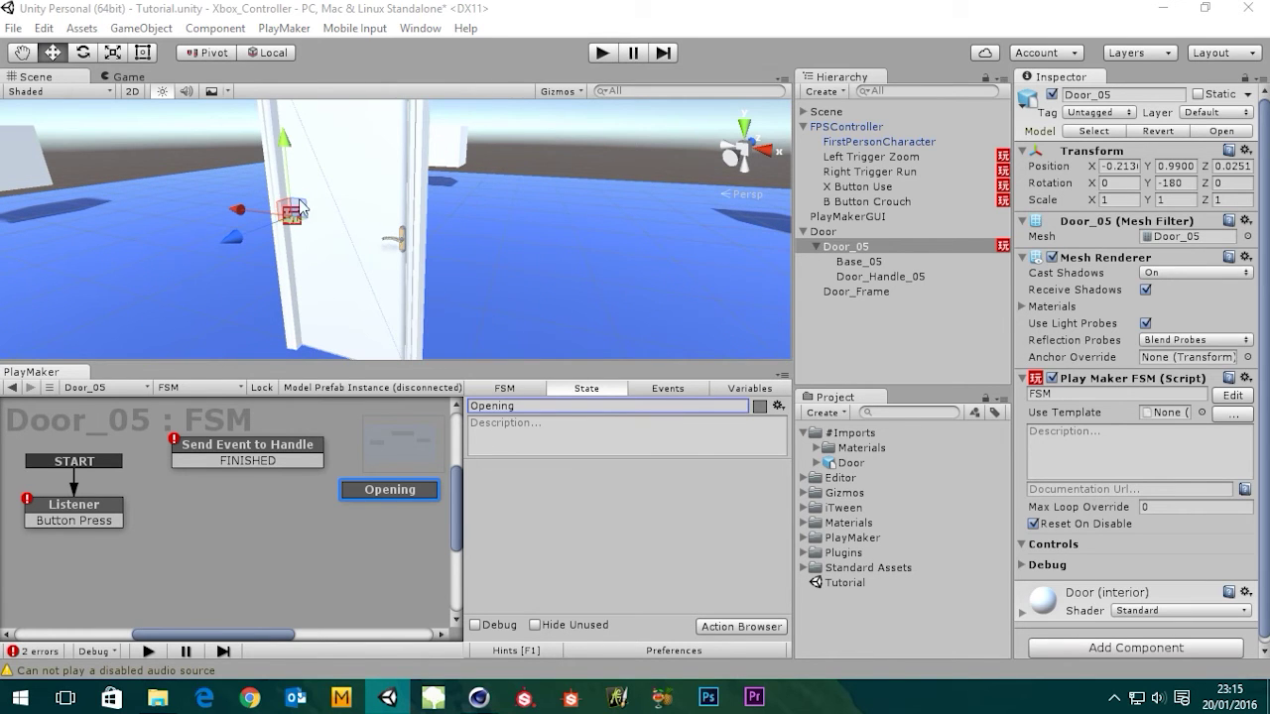
left_click_drag(373, 496, 368, 493)
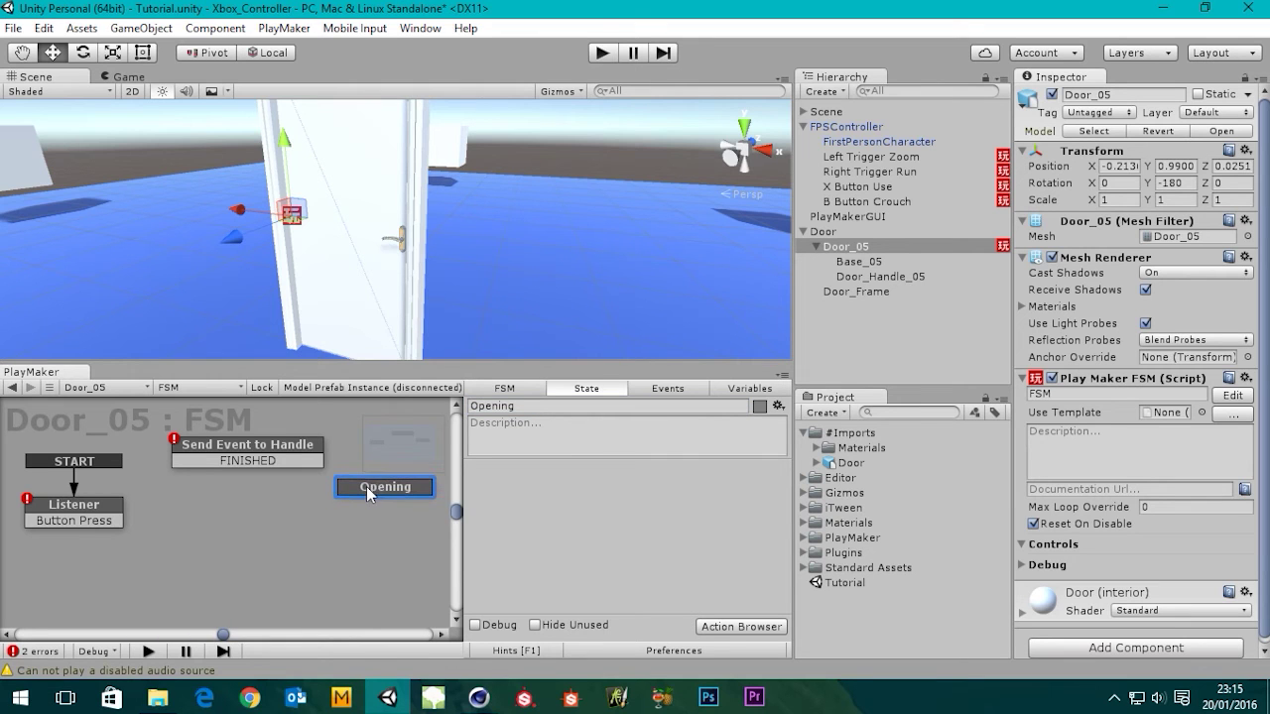
- Try rotating Door_05 open about its vertical axis in the scene, and undo the rotation
left_click(347, 193)
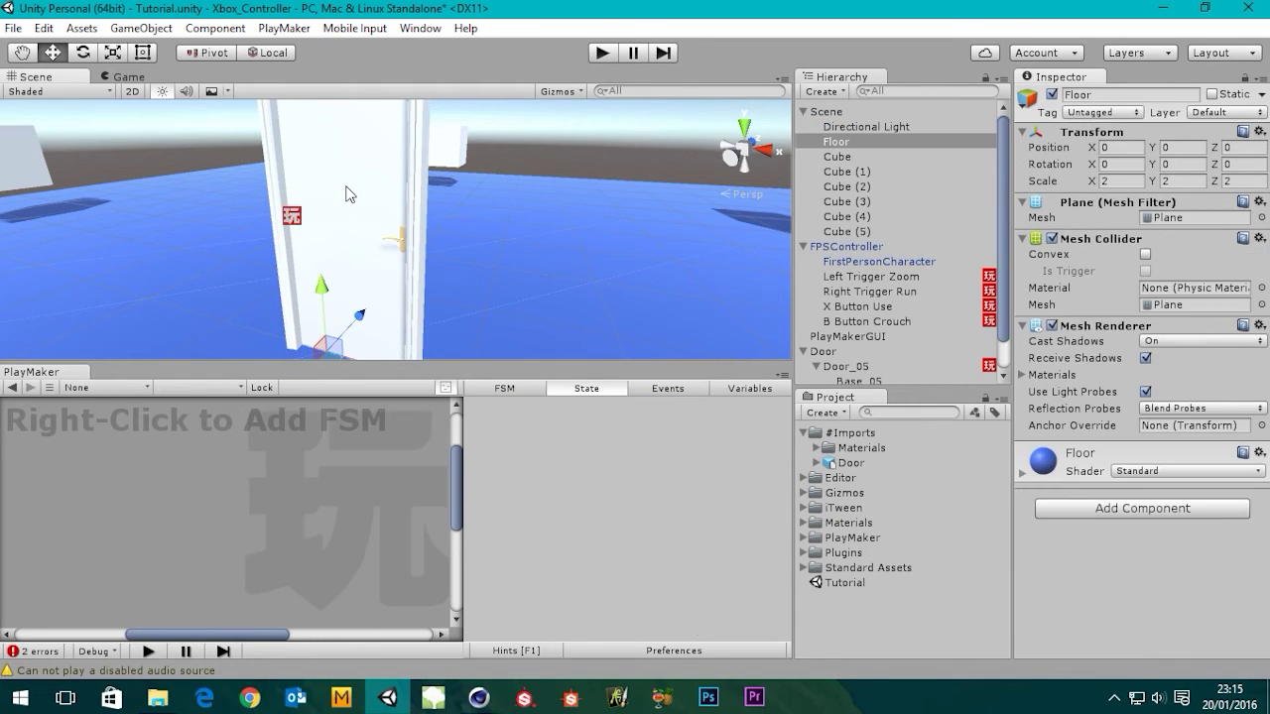
left_click(346, 193)
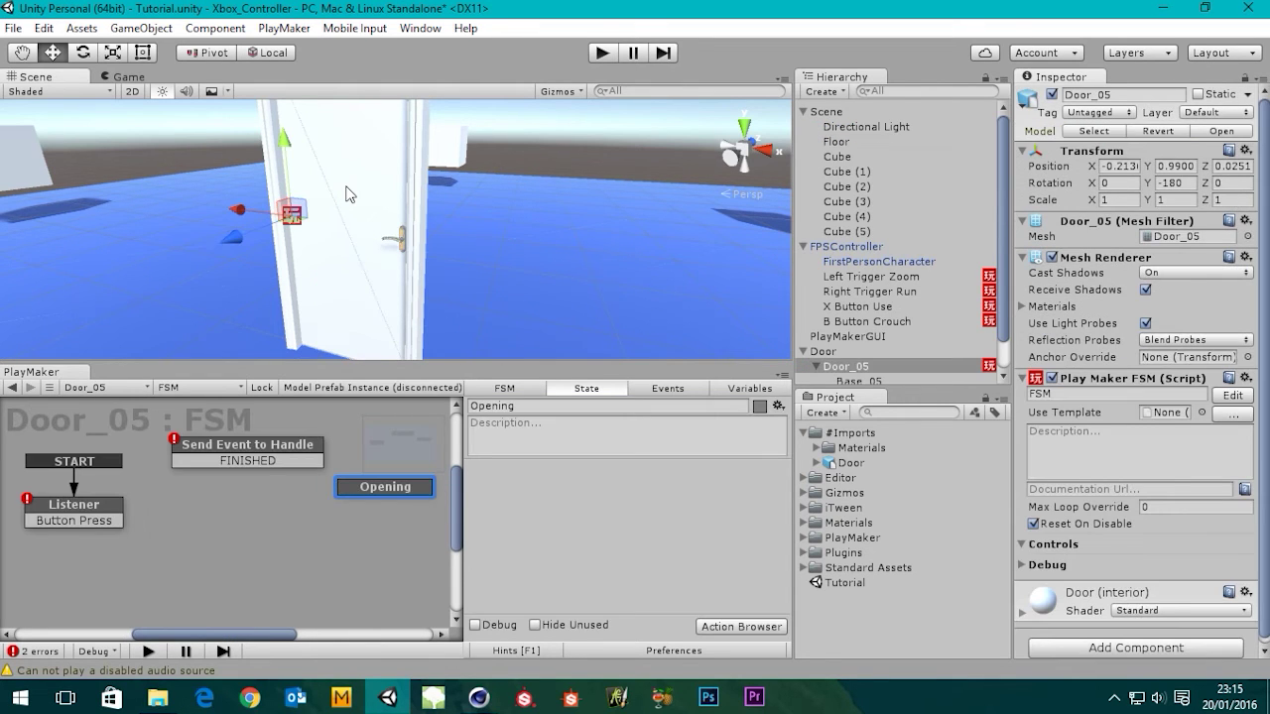
left_click(84, 54)
left_click_drag(262, 241, 450, 257)
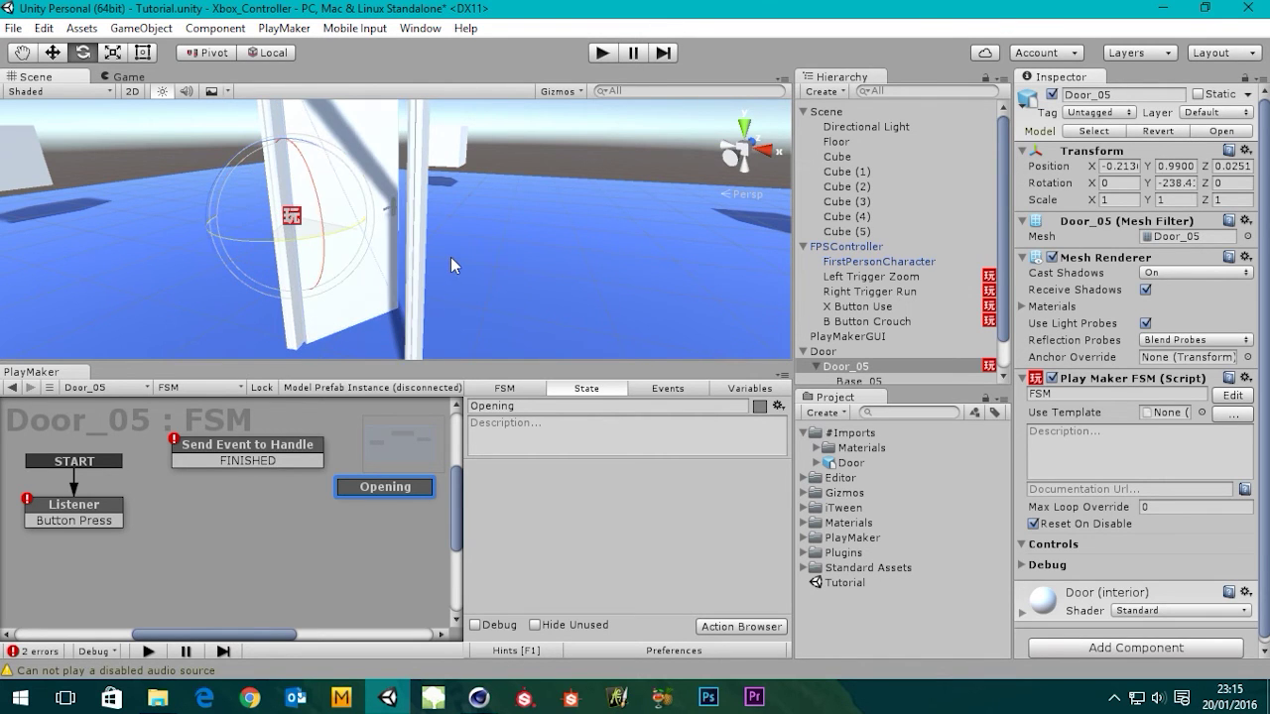
key("ctrl+z")
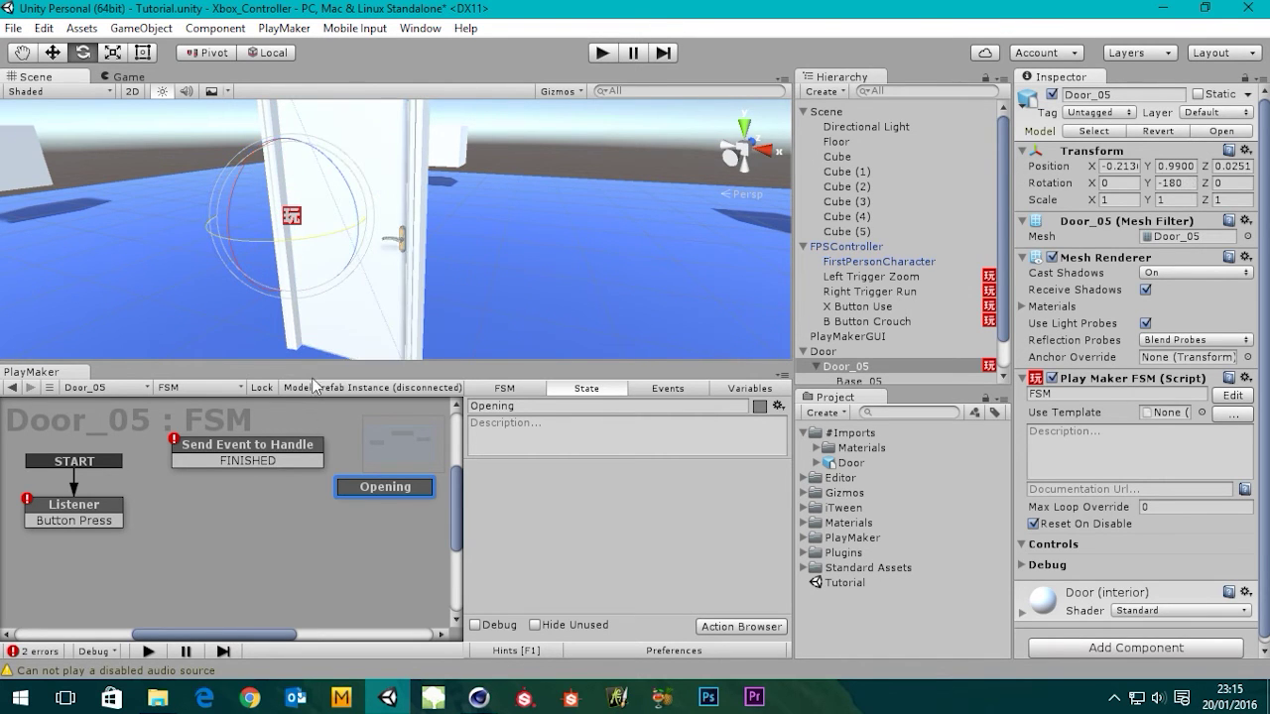
- Search the actions for "itween ro" and add I Tween Rotate From and I Tween Rotate To to the Opening state
left_click(374, 493)
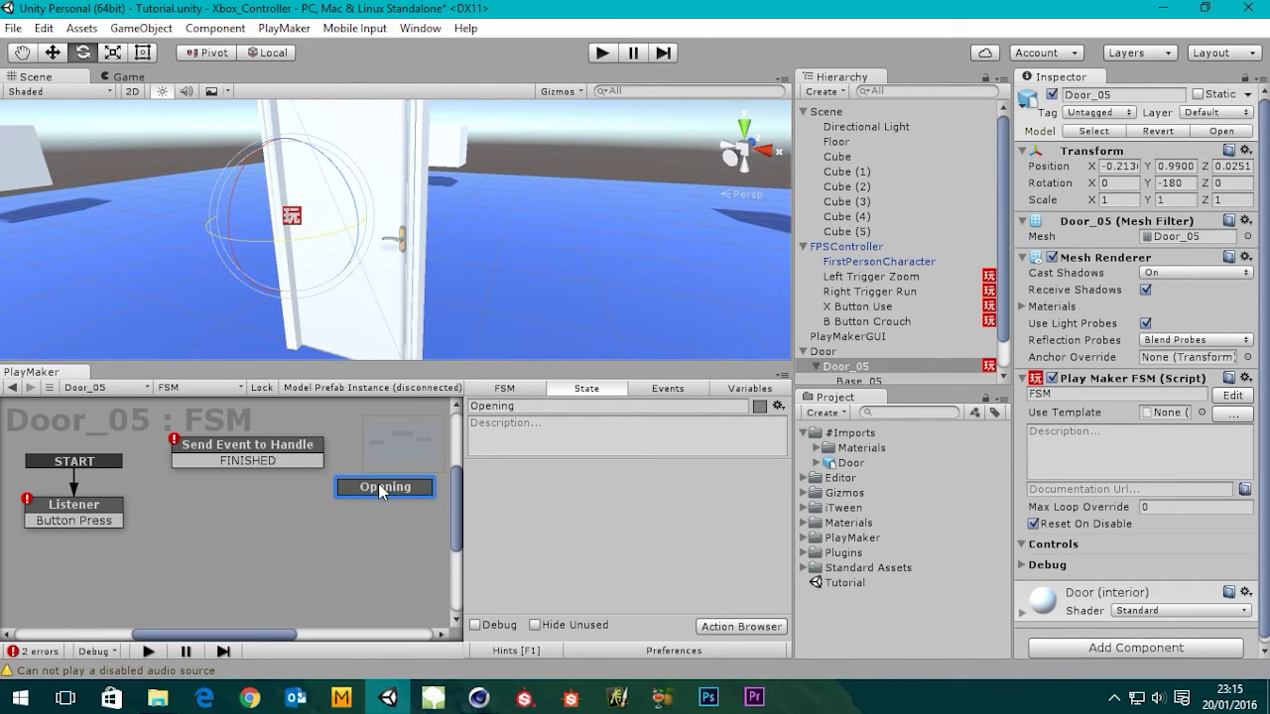
right_click(382, 491)
left_click(360, 493)
left_click(720, 627)
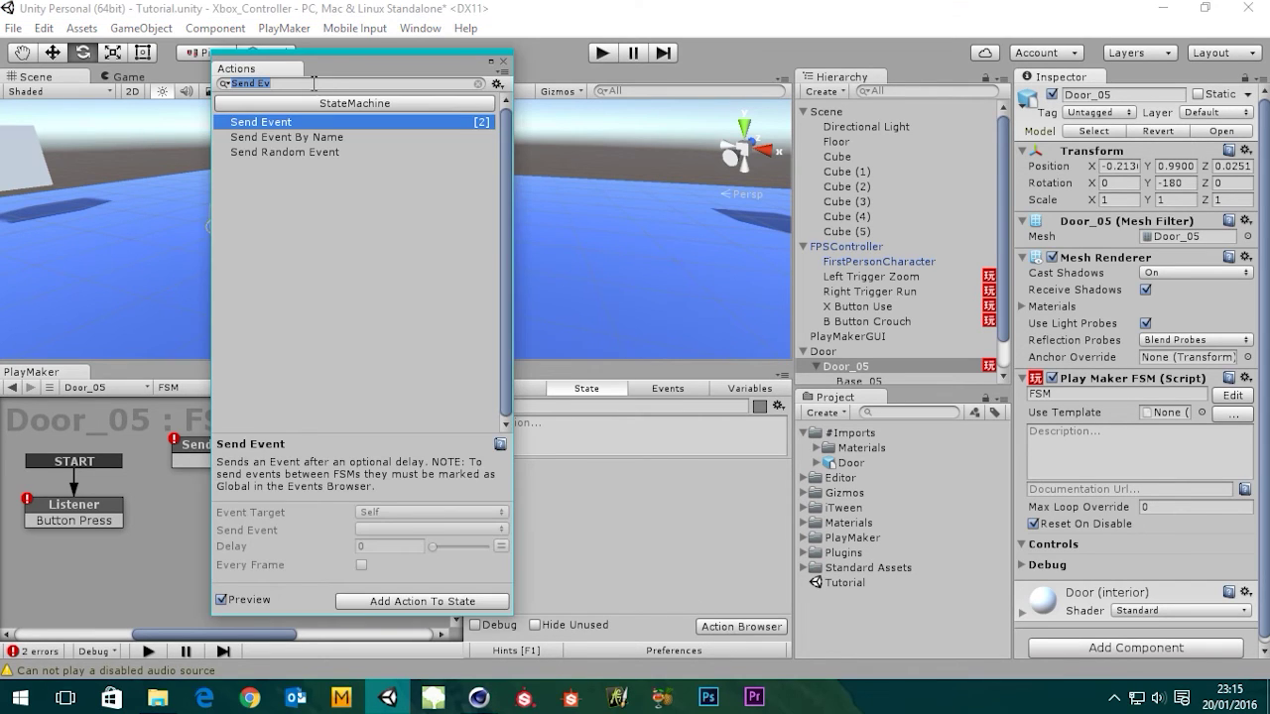
double_click(311, 86)
left_click_drag(311, 86, 107, 82)
type("itwee")
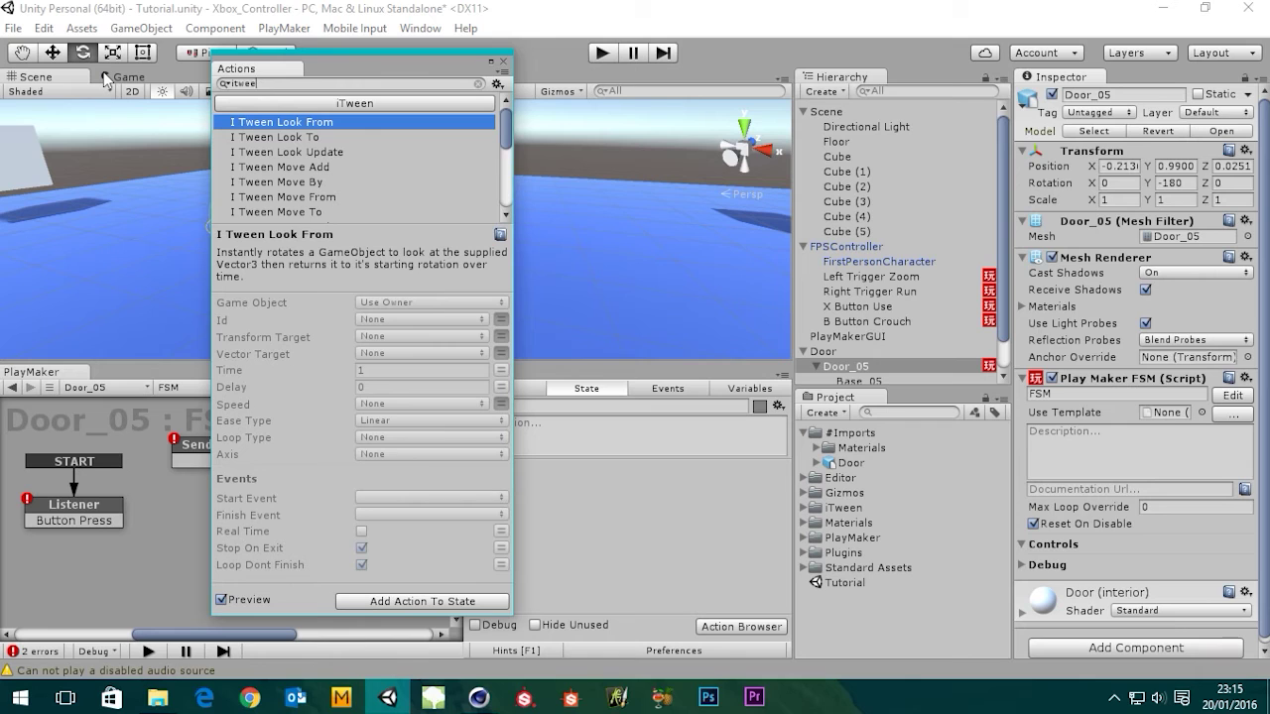
type("n ro")
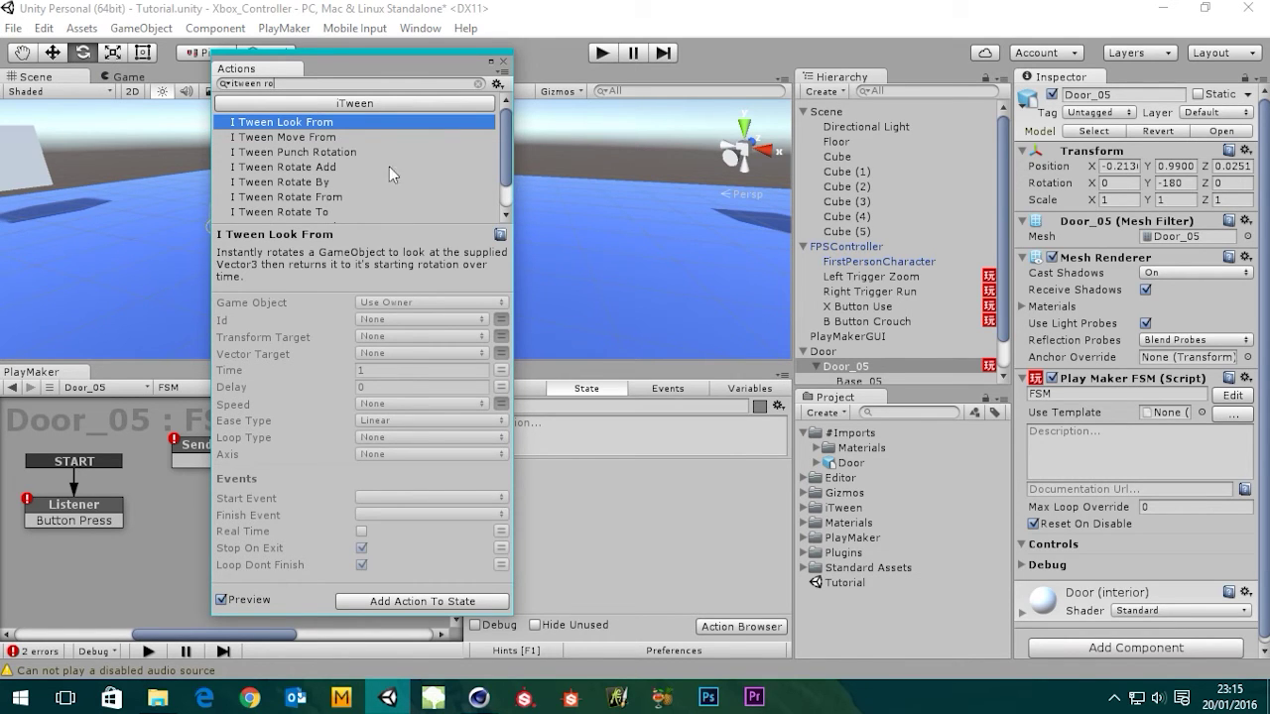
scroll(507, 172, "down", 3)
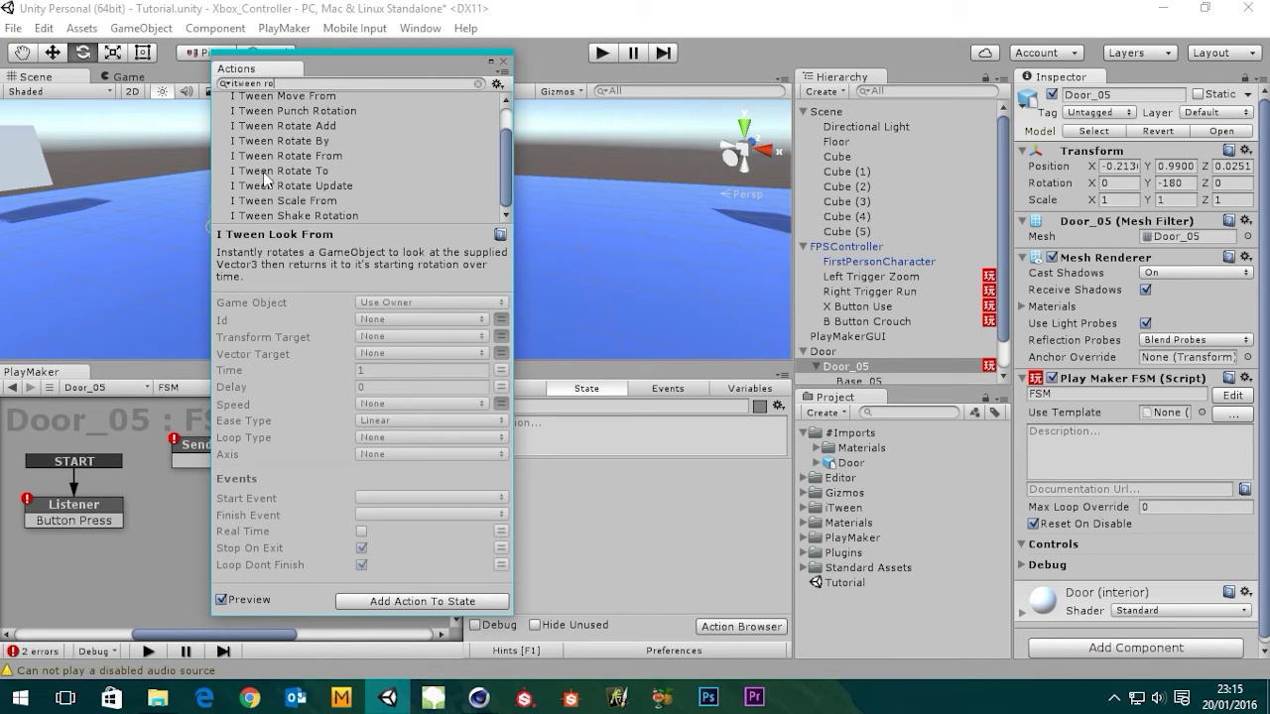
double_click(297, 174)
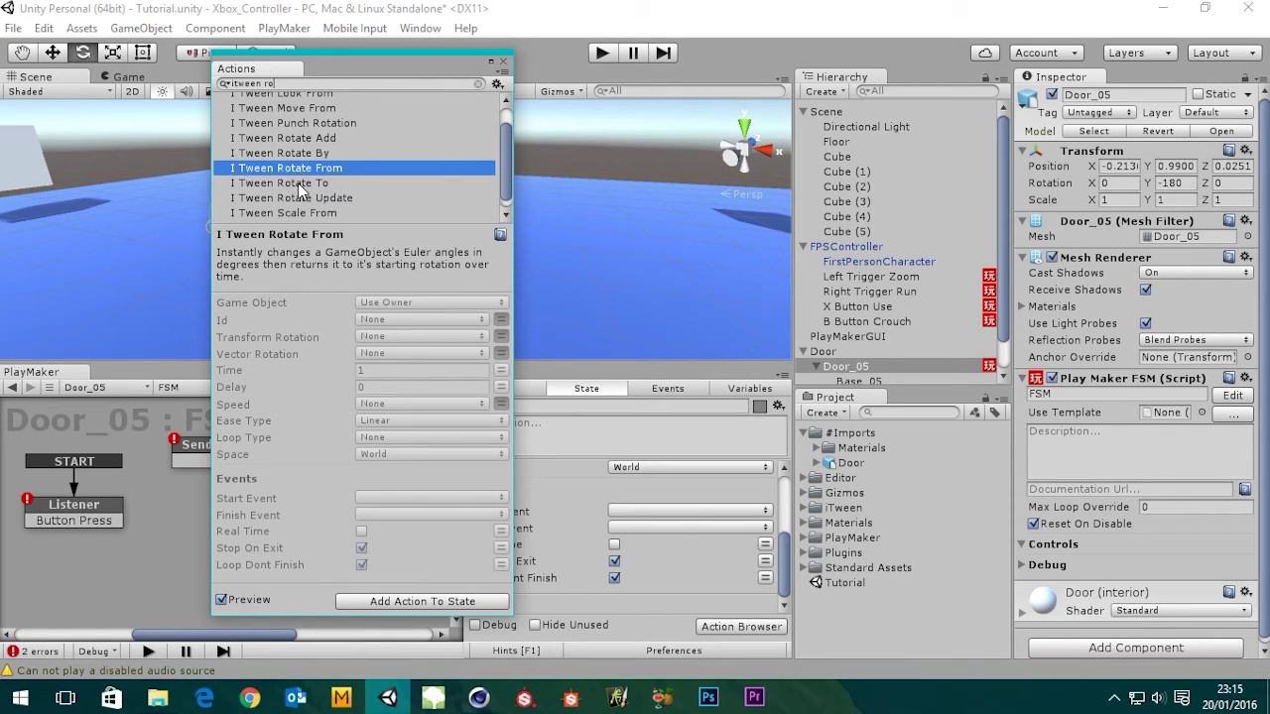
left_click(300, 187)
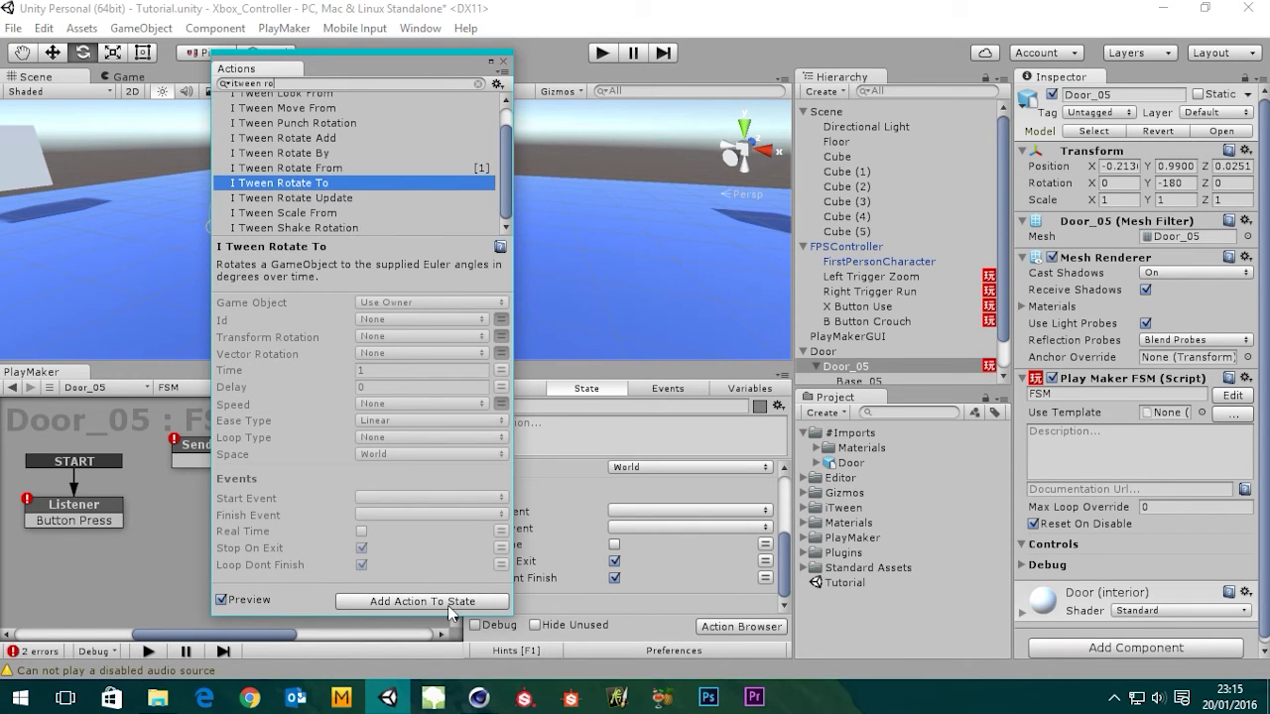
left_click(503, 60)
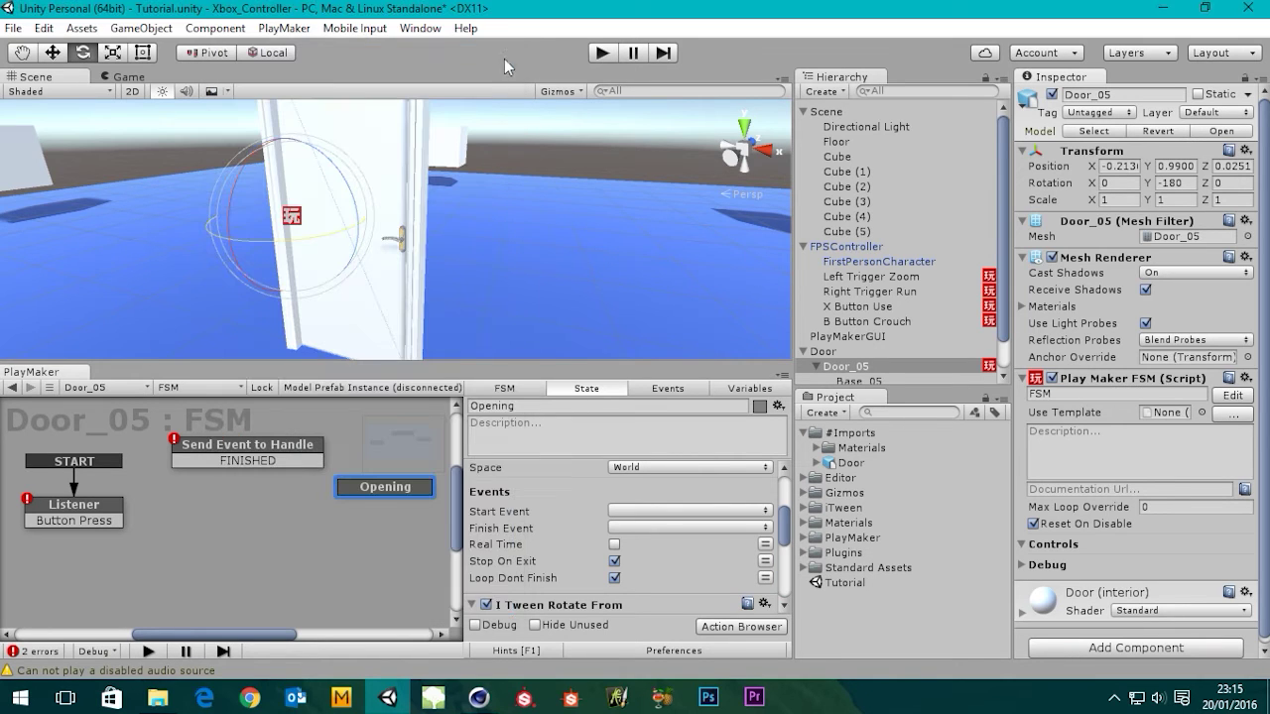
- Check the FSM's general settings and the I Tween Rotate To settings in the Opening state
left_click(531, 390)
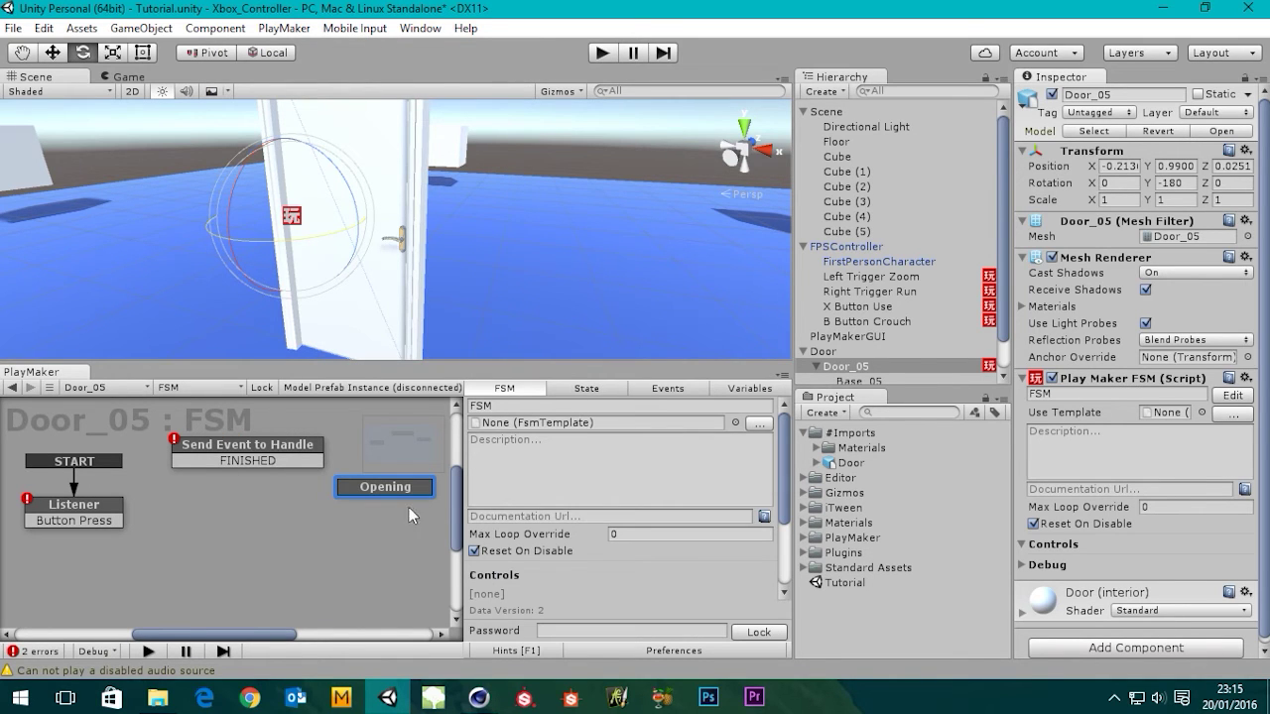
left_click(583, 391)
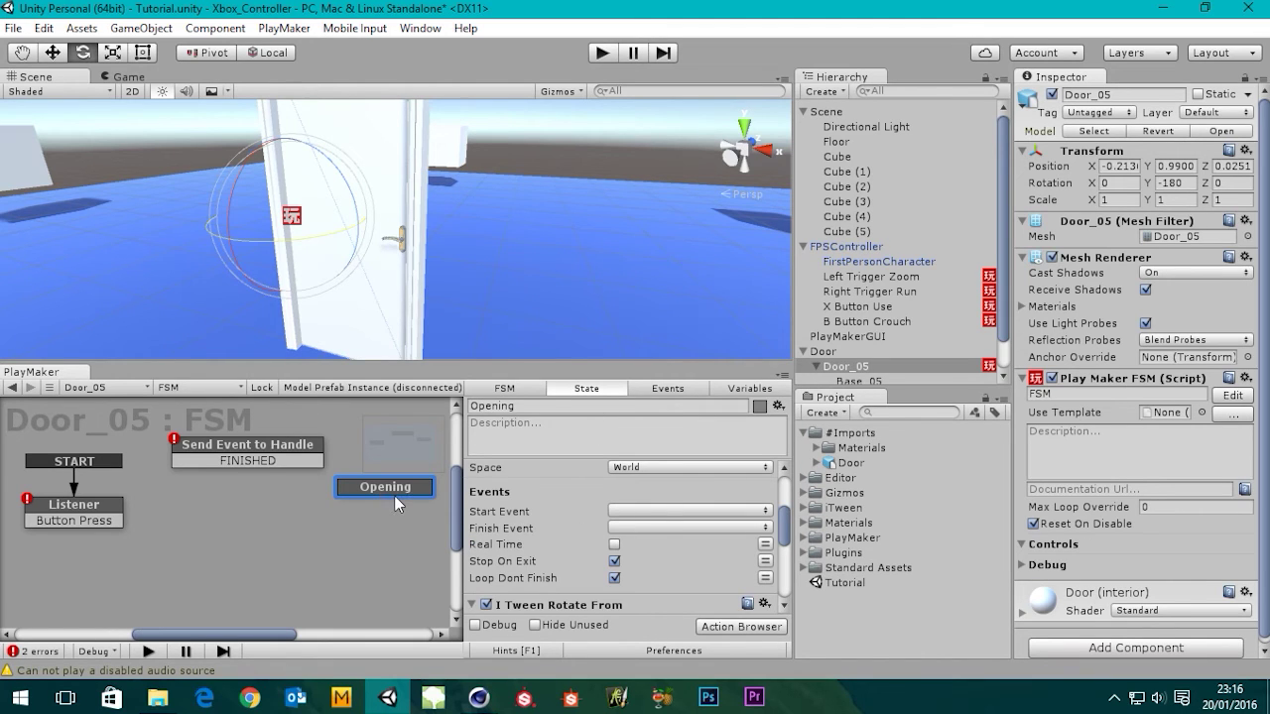
scroll(585, 505, "up", 4)
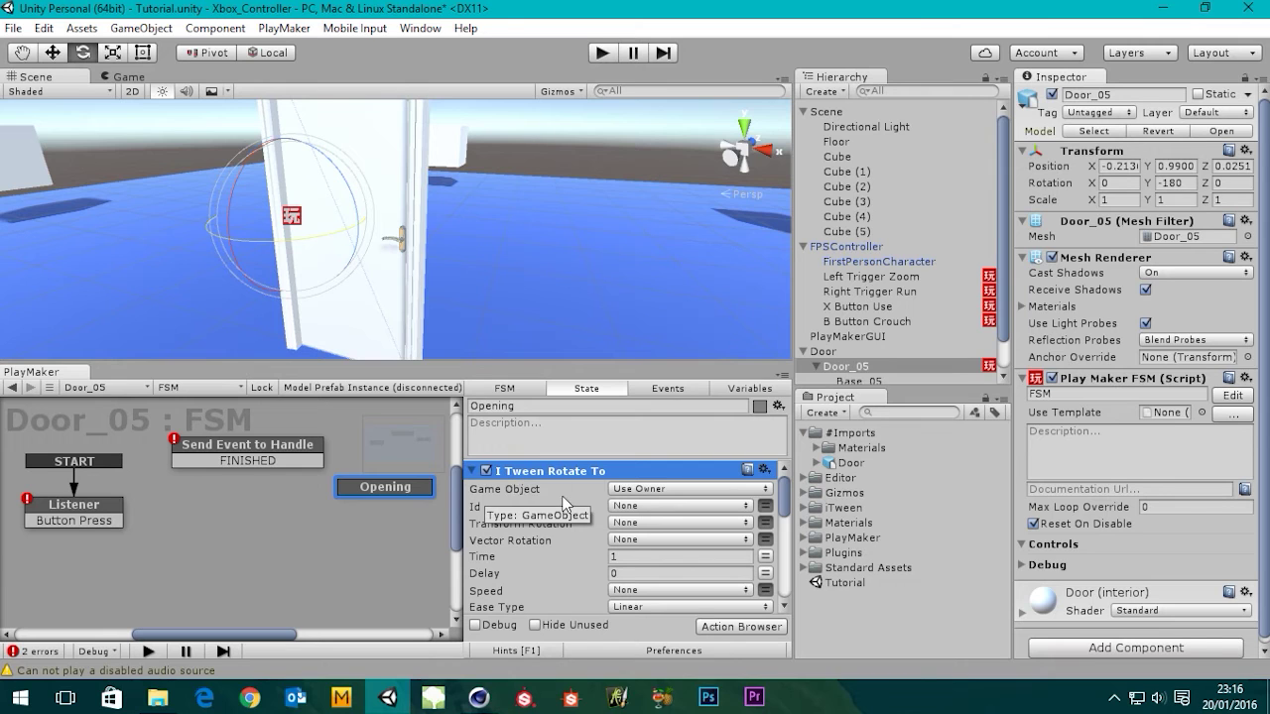
- Switch Vector Rotation of the I Tween Rotate To action from a variable to directly entered X, Y and Z values
left_click_drag(399, 491, 394, 496)
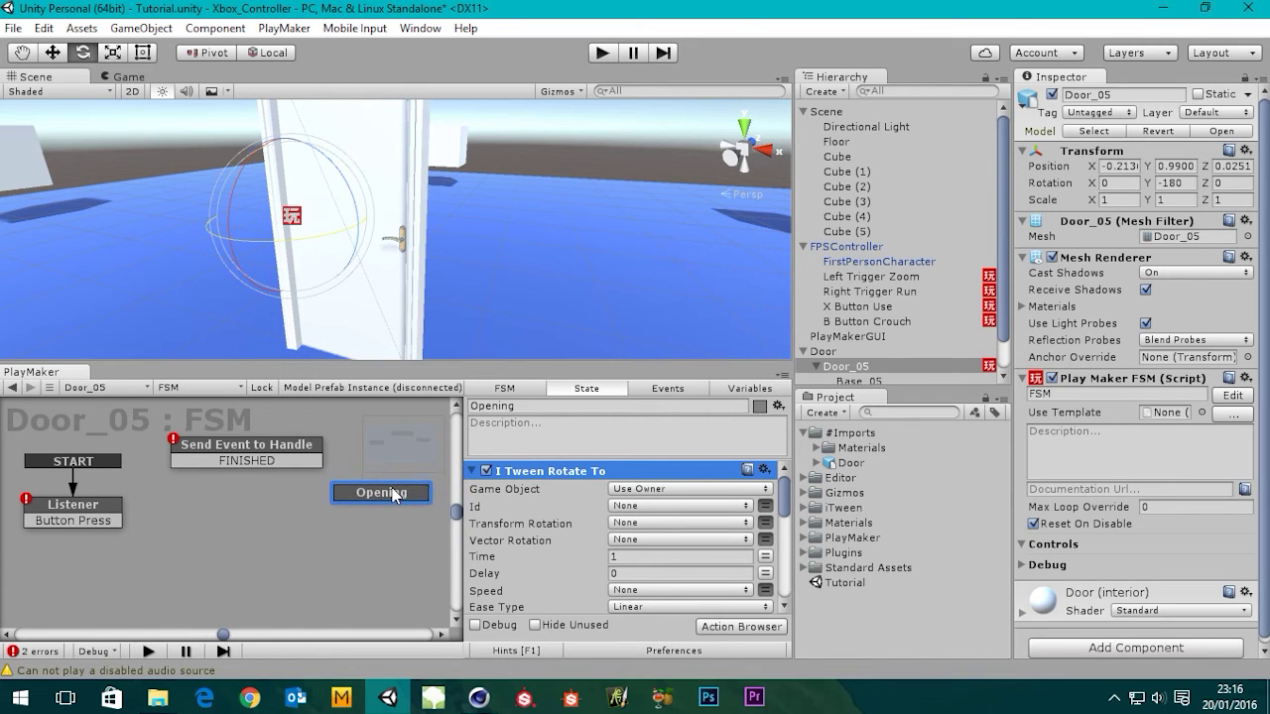
left_click(666, 489)
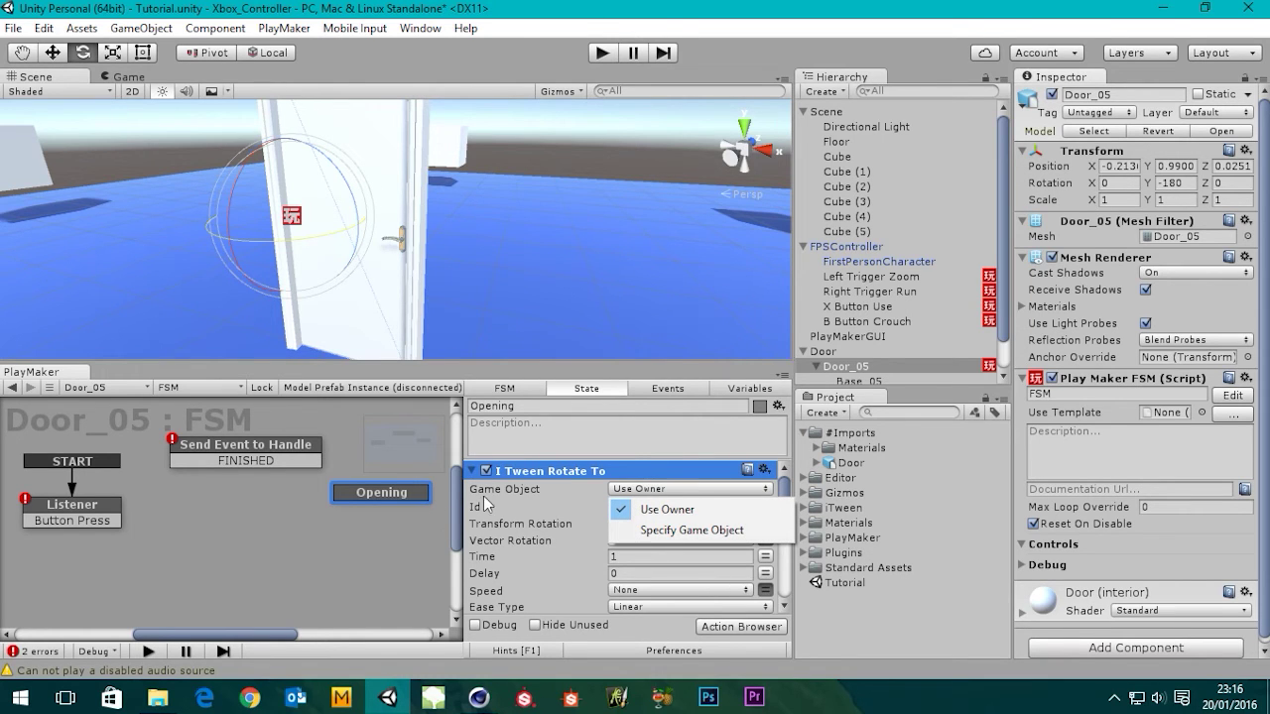
left_click(380, 495)
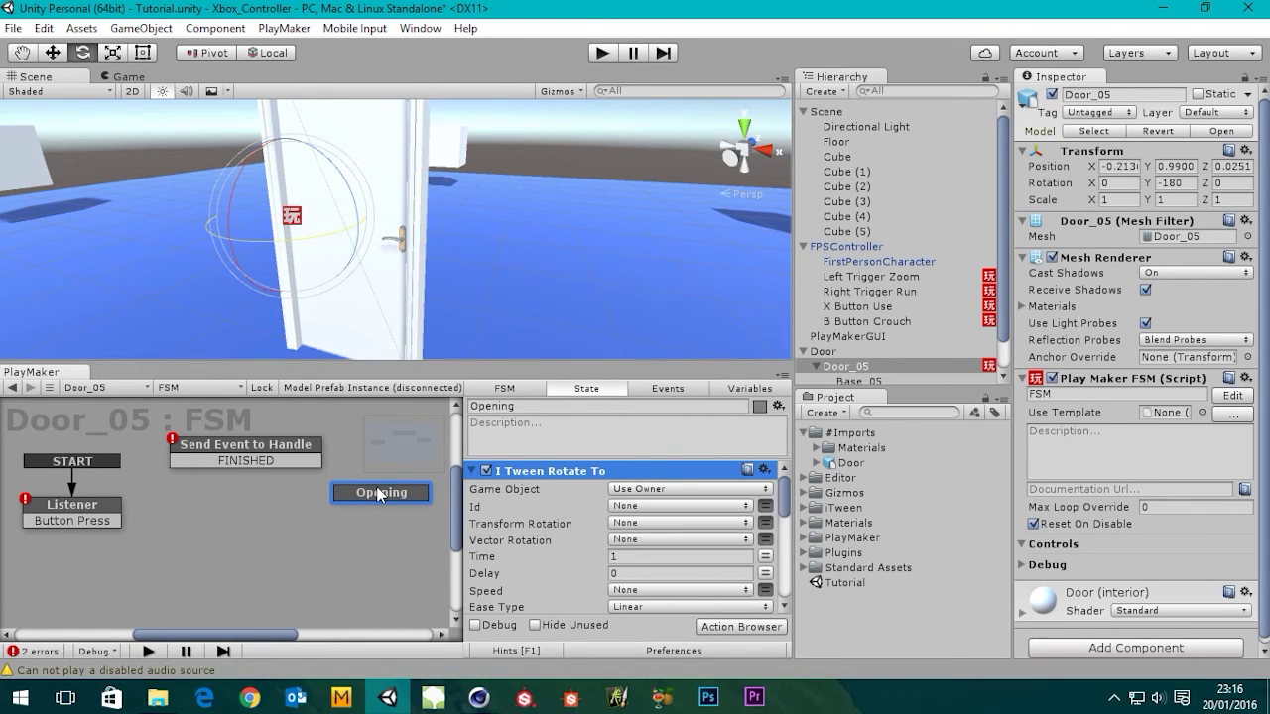
left_click(657, 538)
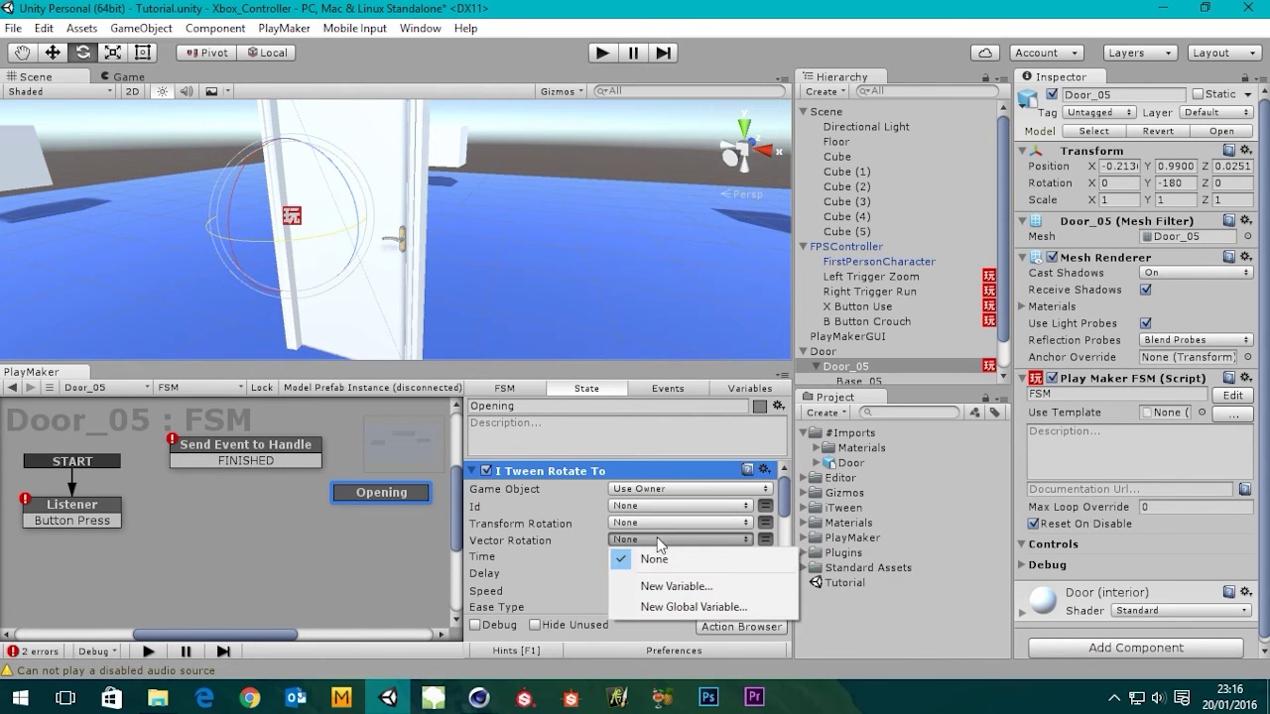
left_click(649, 538)
left_click(524, 4)
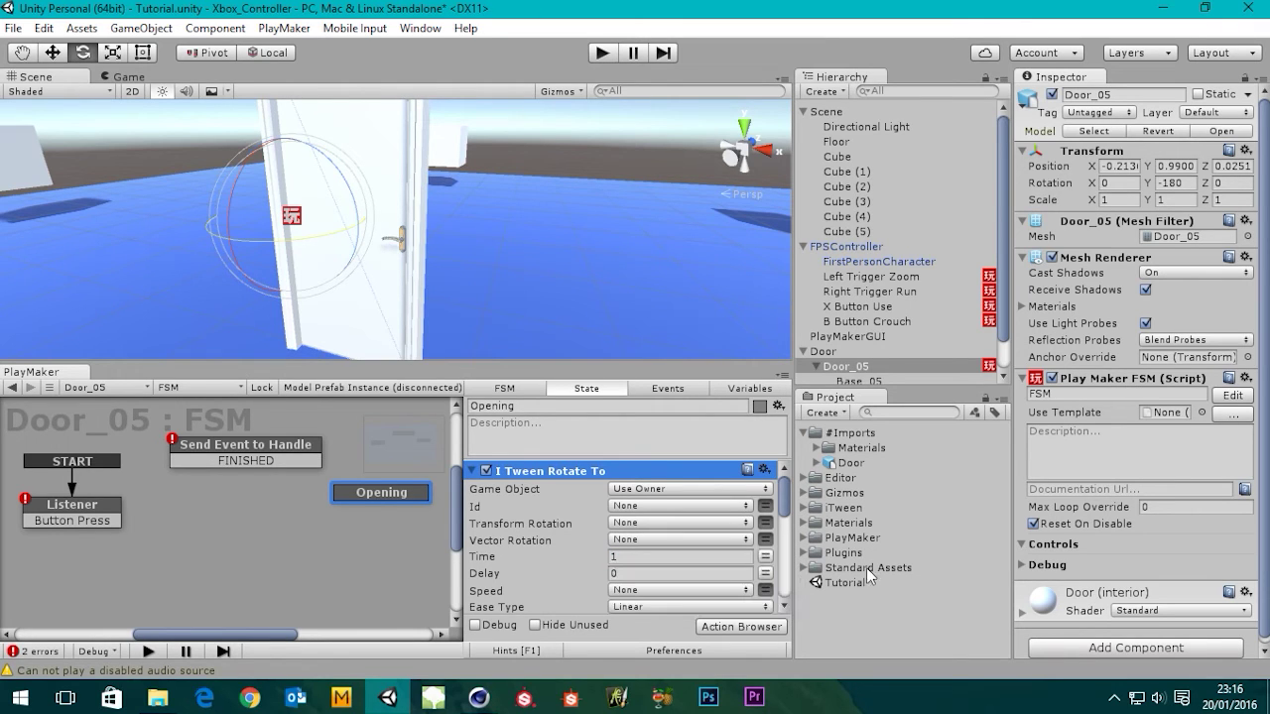
left_click(765, 539)
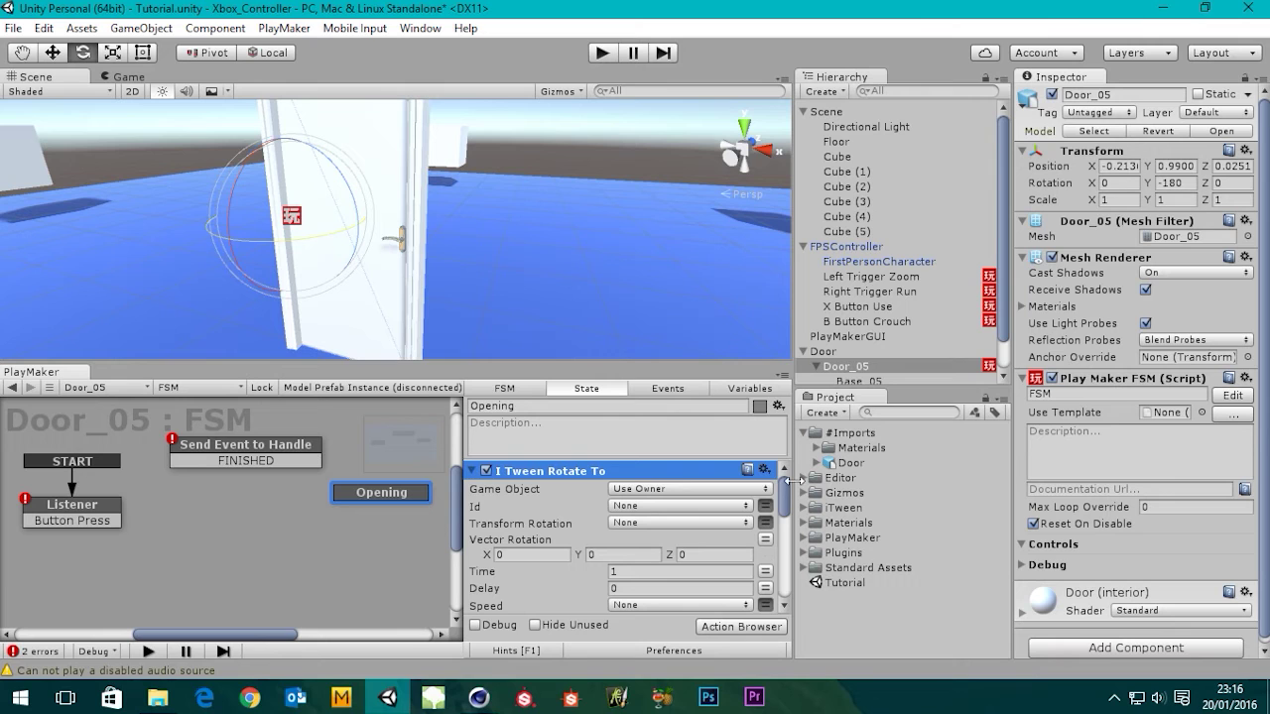
scroll(785, 506, "down", 1)
scroll(781, 509, "up", 1)
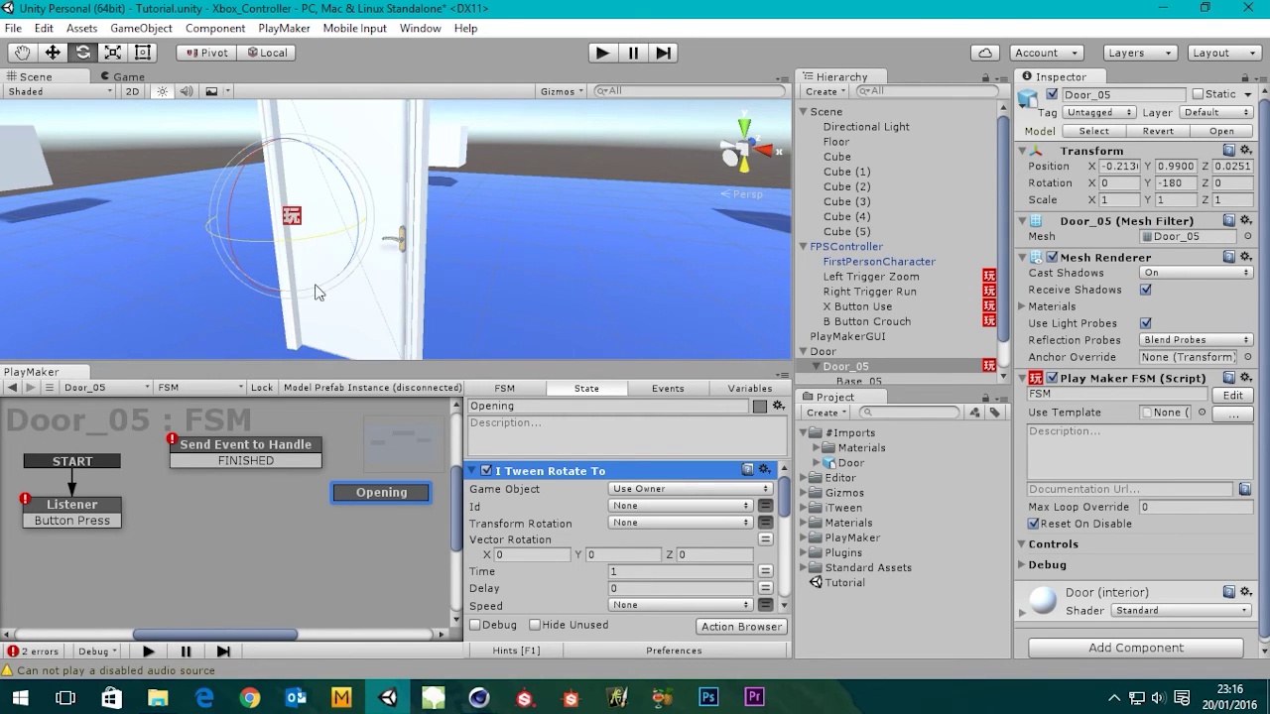
- Widen the Inspector slightly and compare Door_05's Rotation values with the Vector Rotation values of I Tween Rotate To
mouse_move(1010, 278)
left_mouse_down()
mouse_move(949, 278)
mouse_move(993, 278)
left_mouse_up()
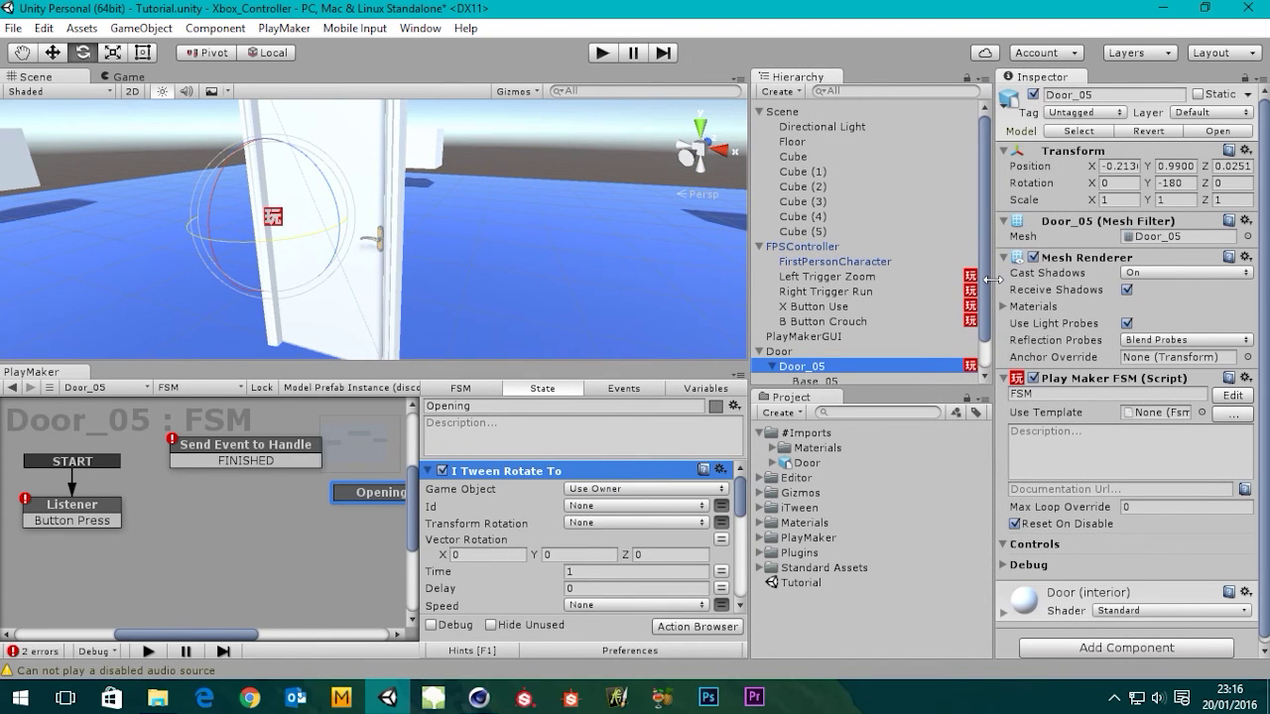
left_click(1118, 182)
left_click(1181, 183)
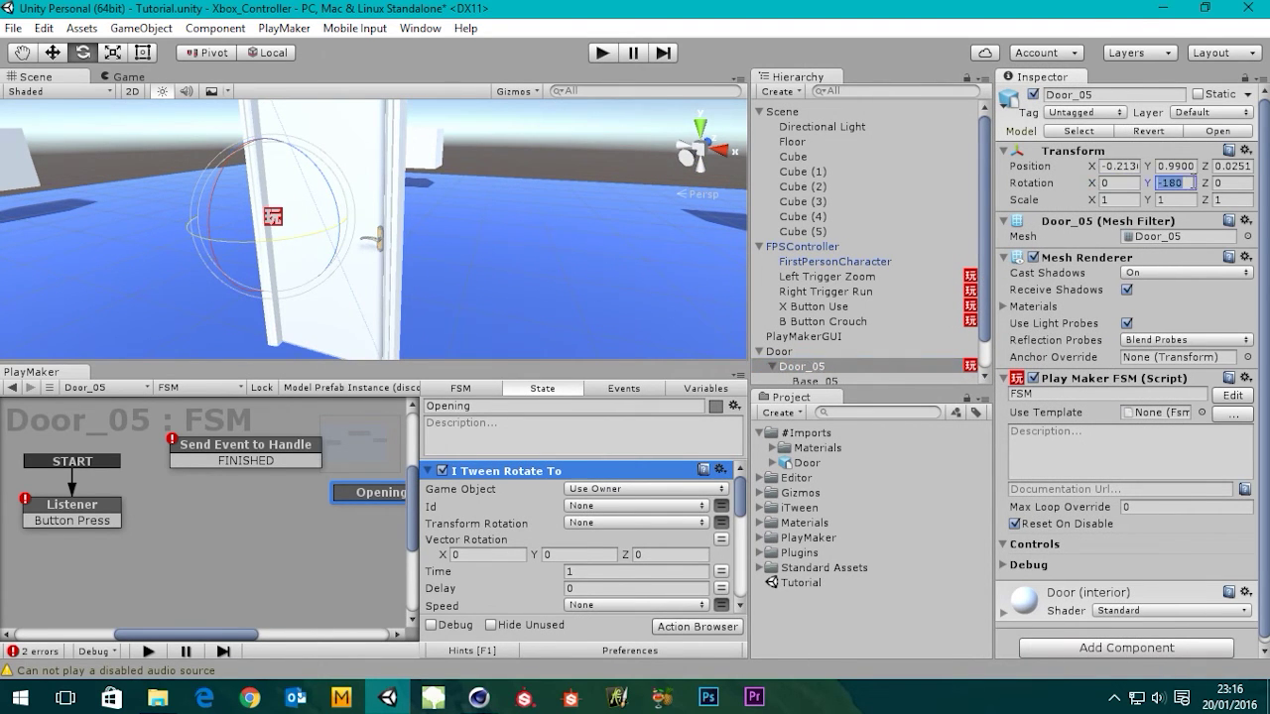
left_click(1245, 185)
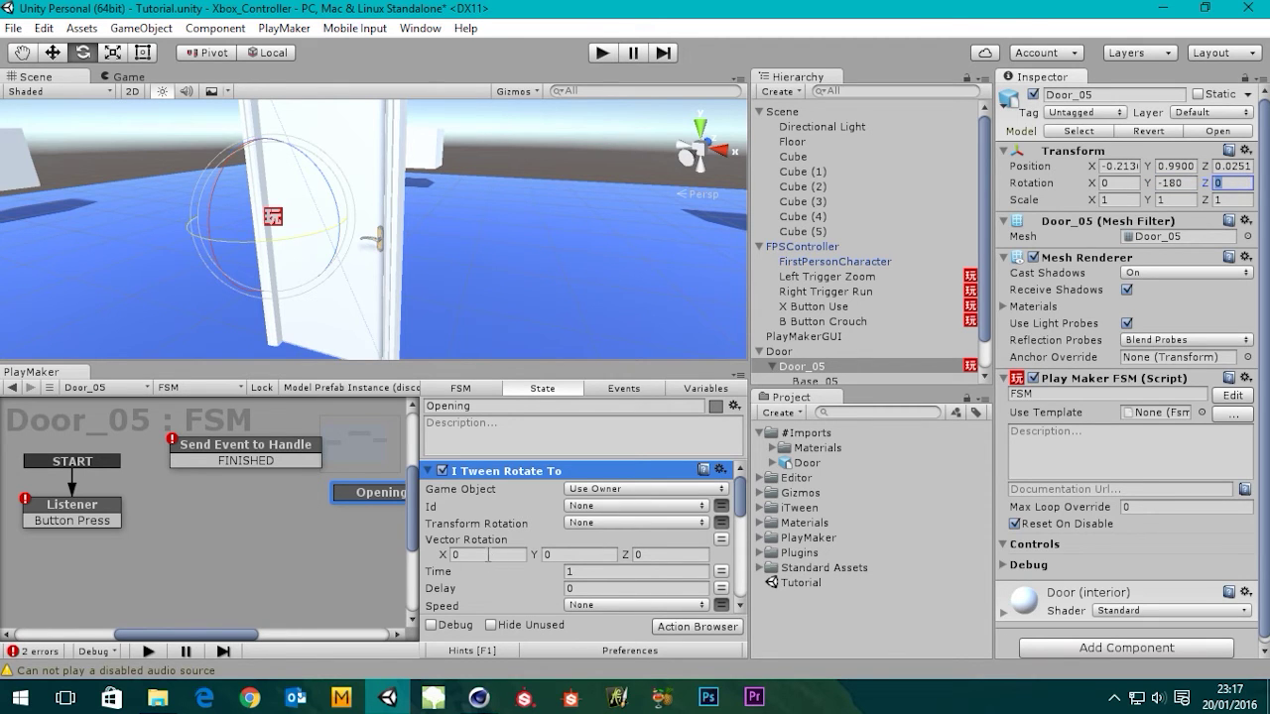
left_click(486, 553)
left_click(636, 553)
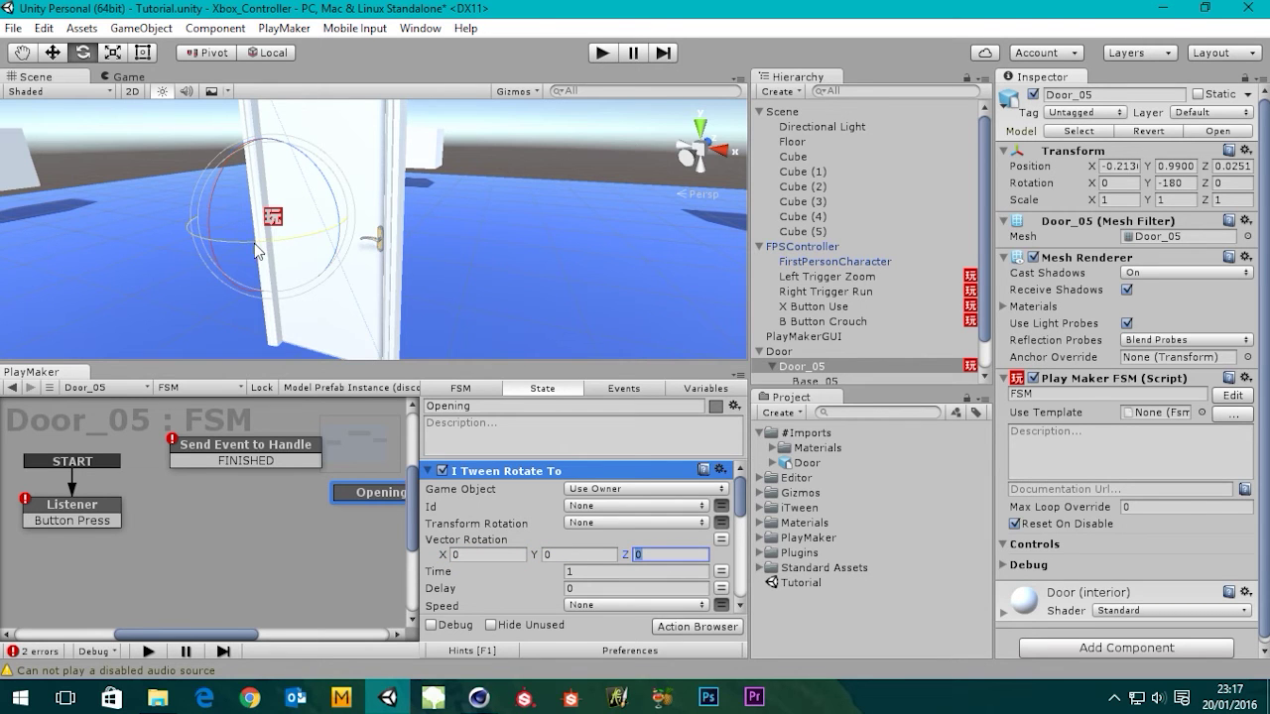
- Rotate Door_05 open about its vertical axis to a Y rotation of about -287.4 and copy that value
left_click_drag(253, 242, 592, 190)
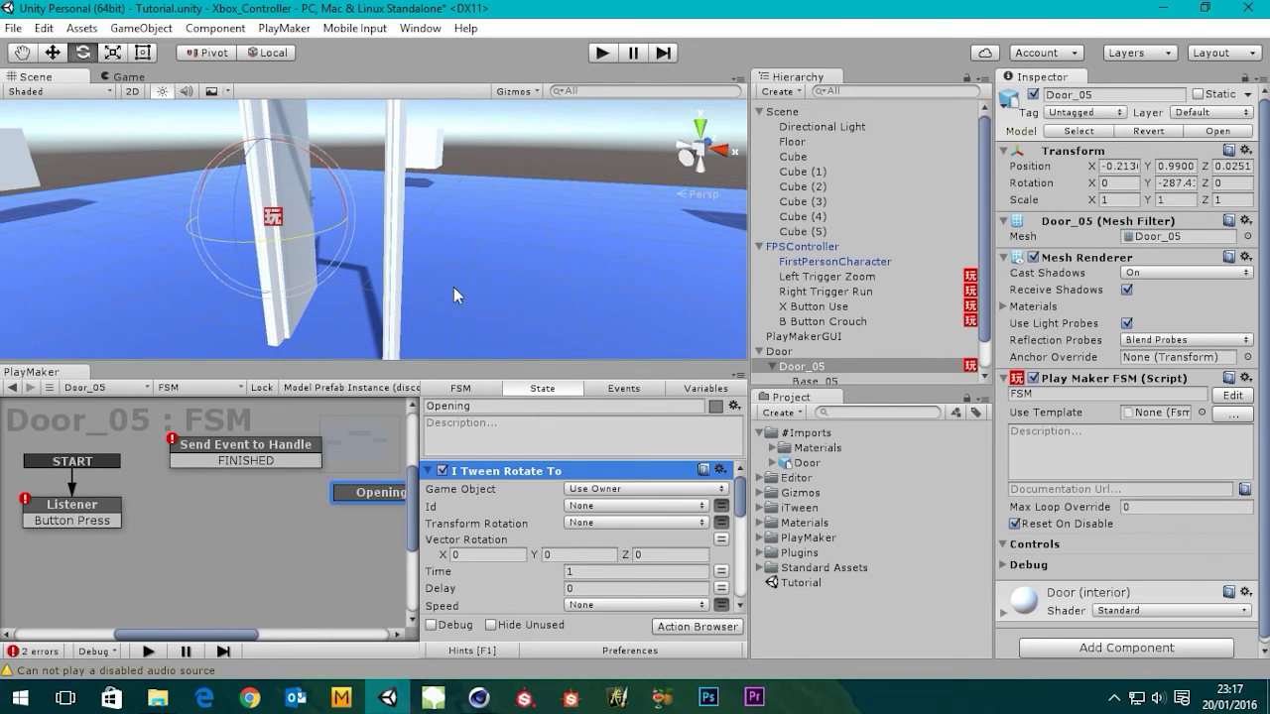
left_click_drag(454, 287, 142, 303, "alt")
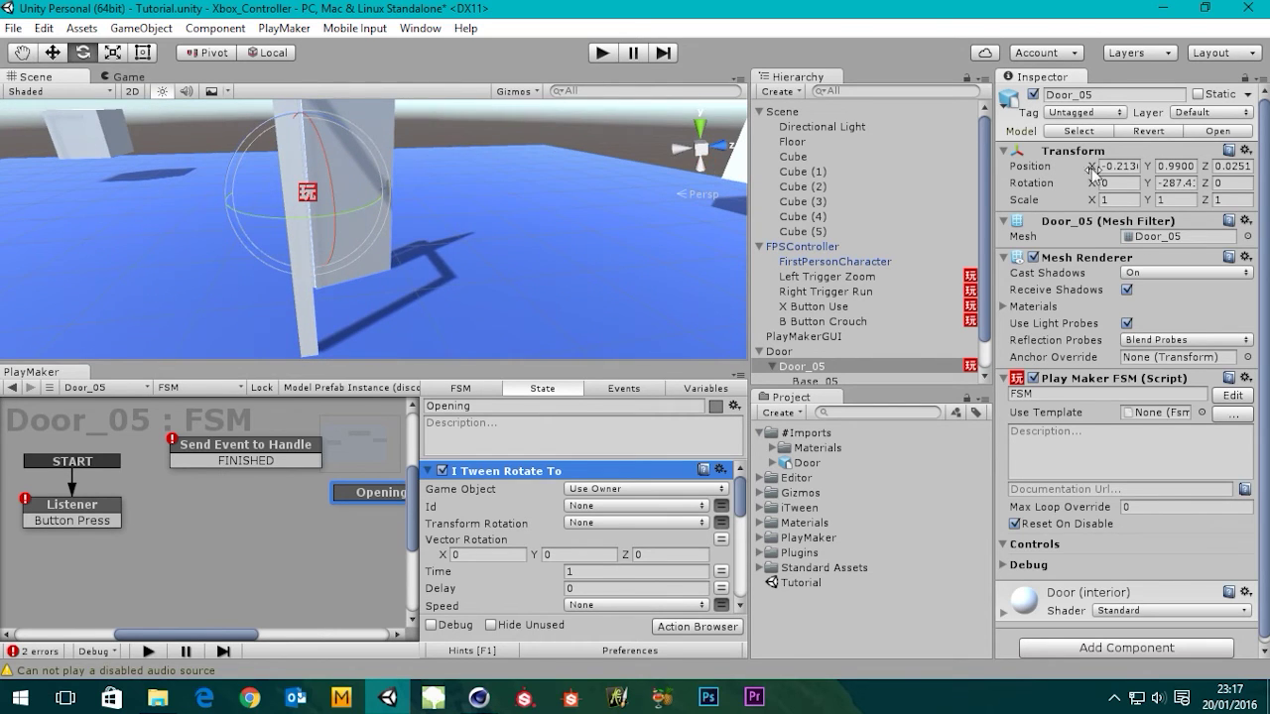
left_click(1161, 183)
key("ctrl+c")
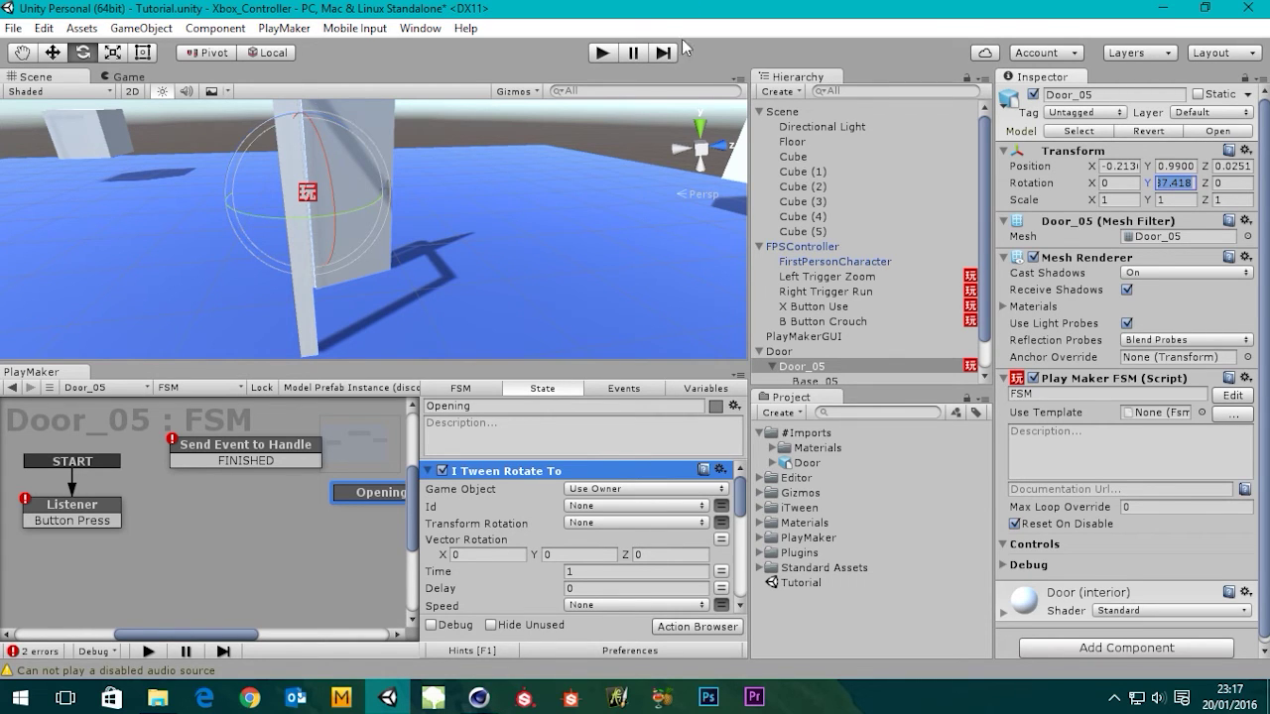
- Undo the door's rotation and paste the copied -287.418 as the Y value of the action's Vector Rotation
middle_click_drag(628, 298, 605, 290)
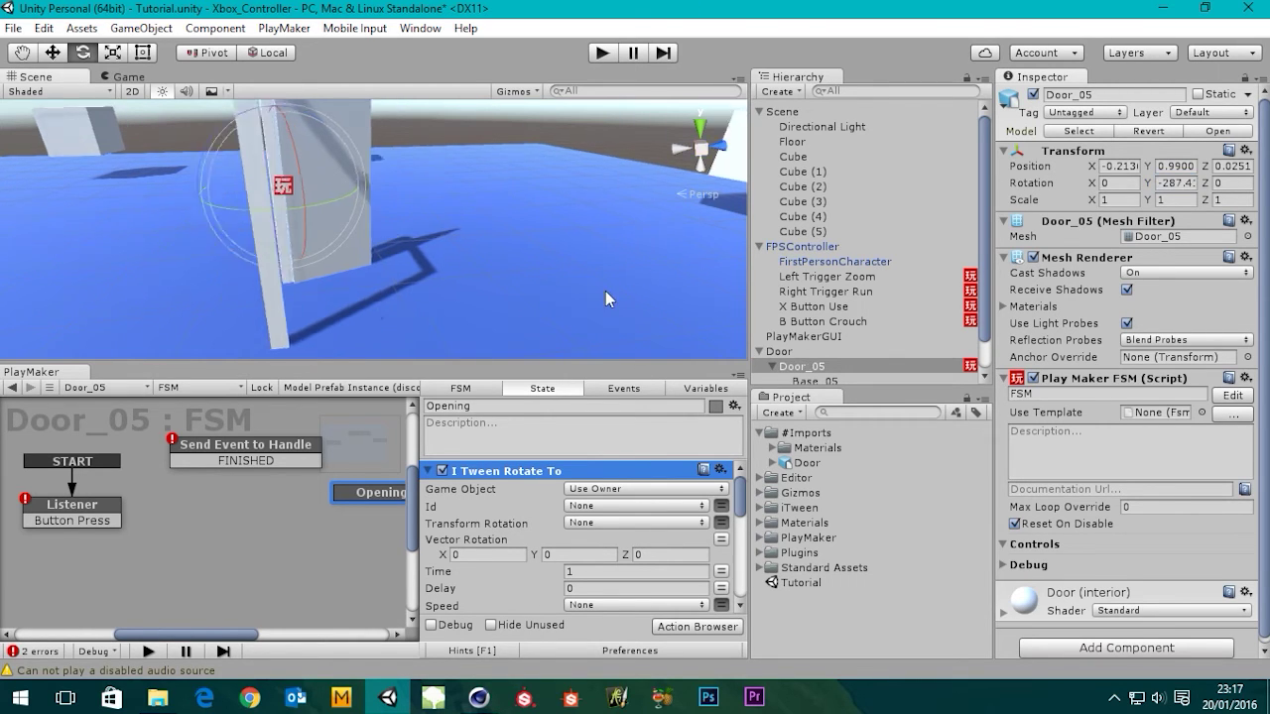
middle_click_drag(446, 235, 453, 266)
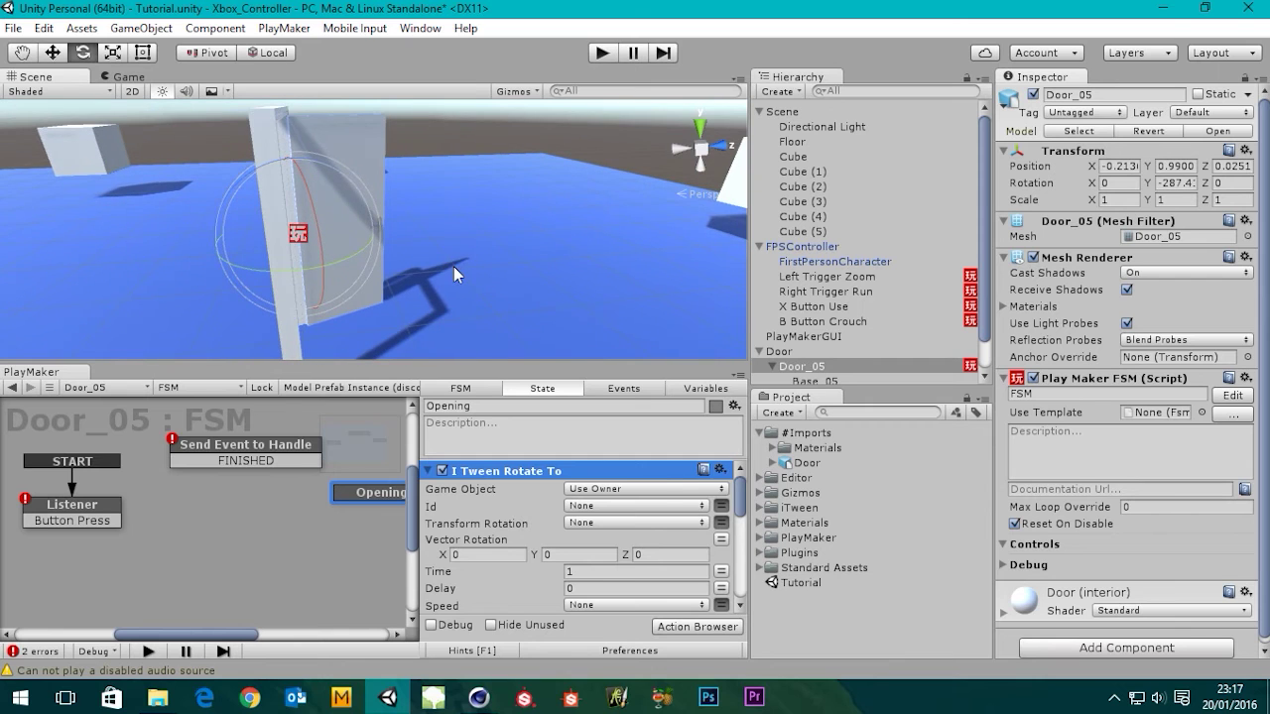
key("ctrl+z")
left_click_drag(422, 285, 610, 277, "alt")
left_click(579, 555)
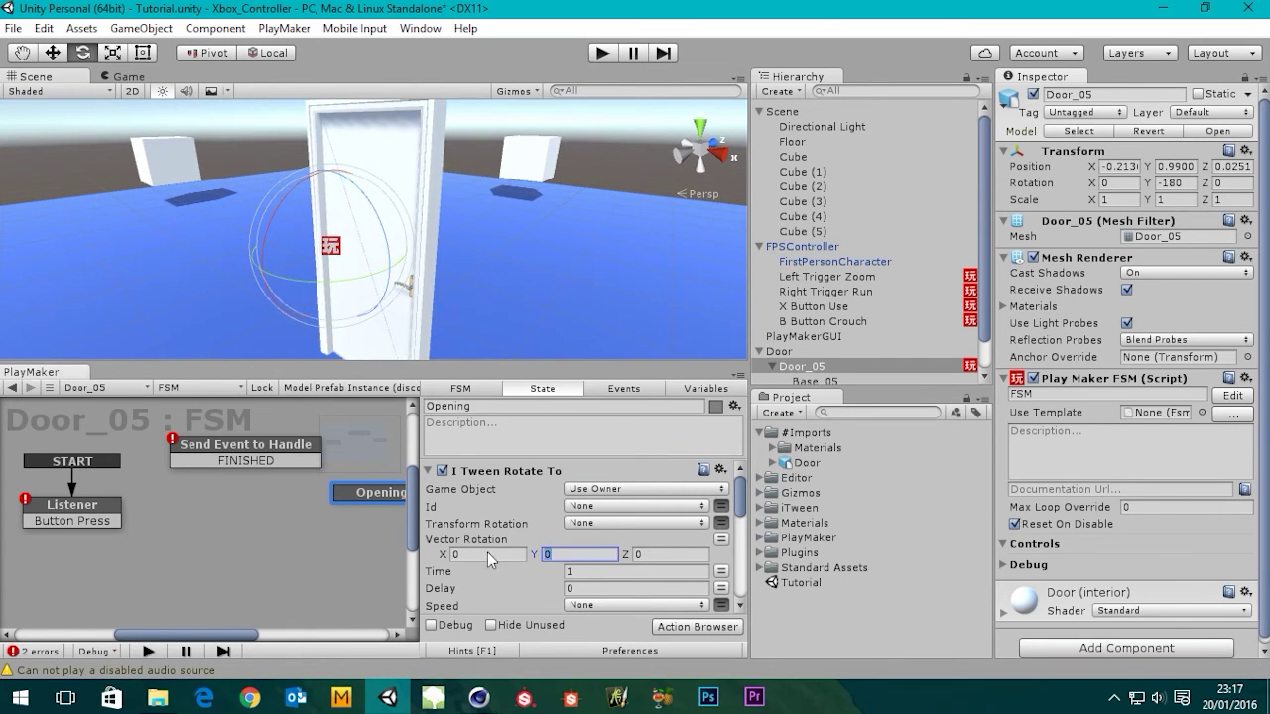
key("ctrl+v")
- Set the I Tween Rotate To action's Time to 2 and its Ease Type to Ease In Out Quad
scroll(739, 504, "down", 1)
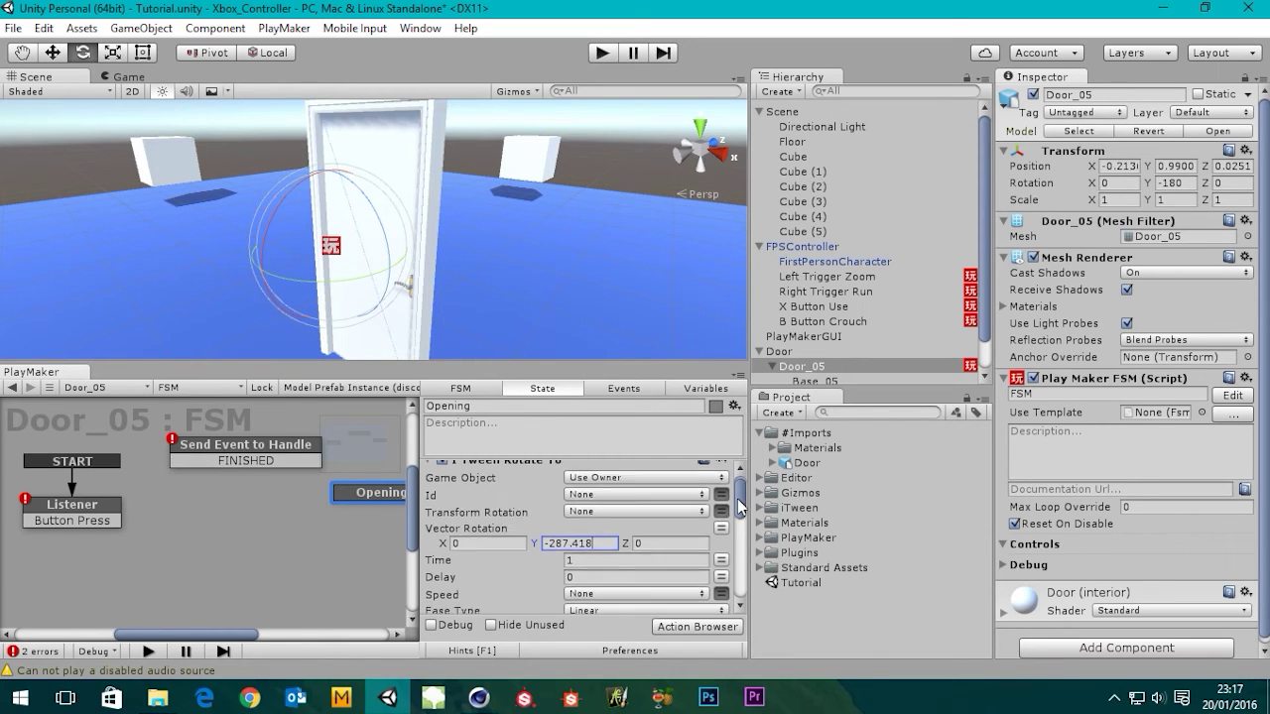
scroll(739, 506, "down", 3)
left_click(608, 519)
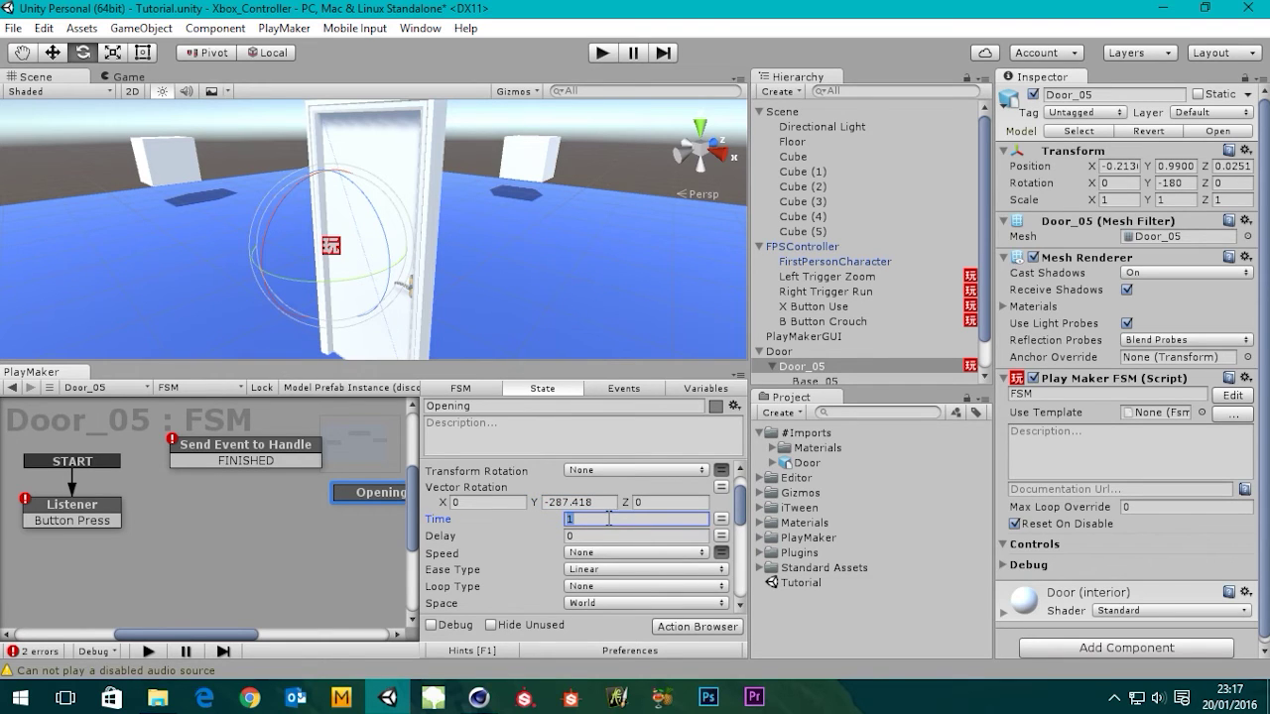
type("2")
scroll(735, 524, "down", 2)
scroll(735, 525, "down", 1)
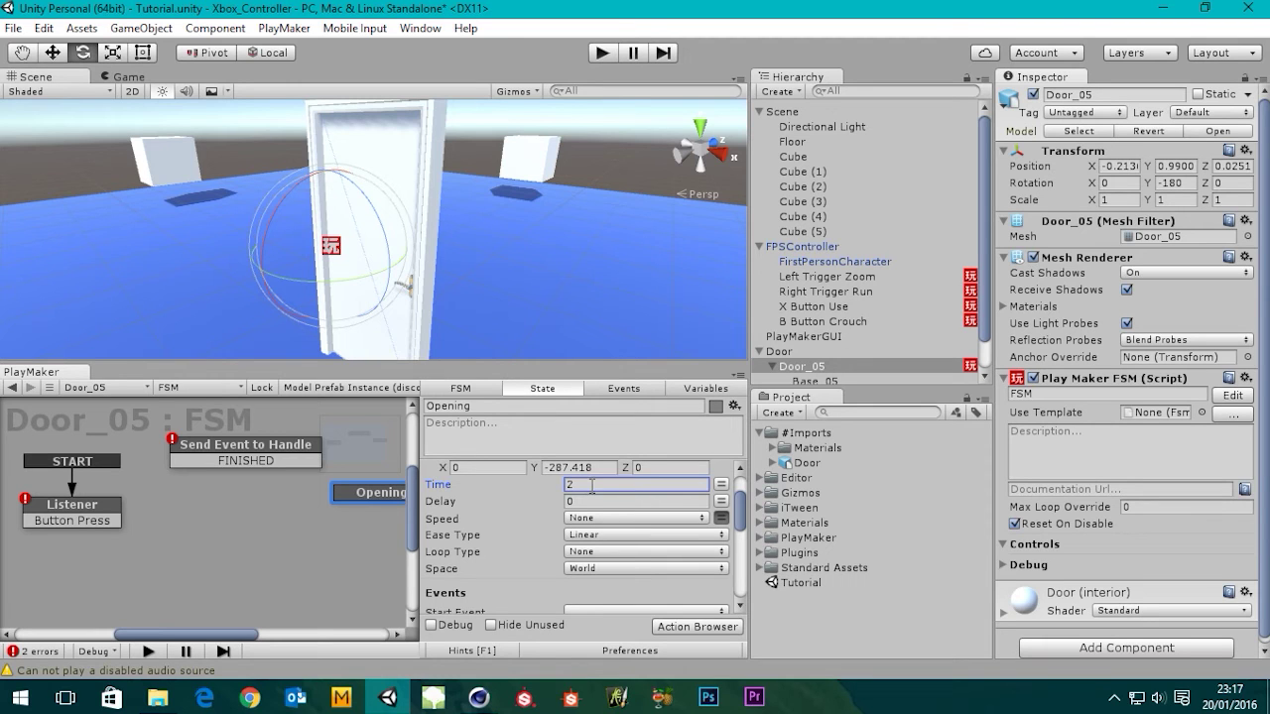
left_click_drag(592, 486, 429, 487)
left_click(626, 534)
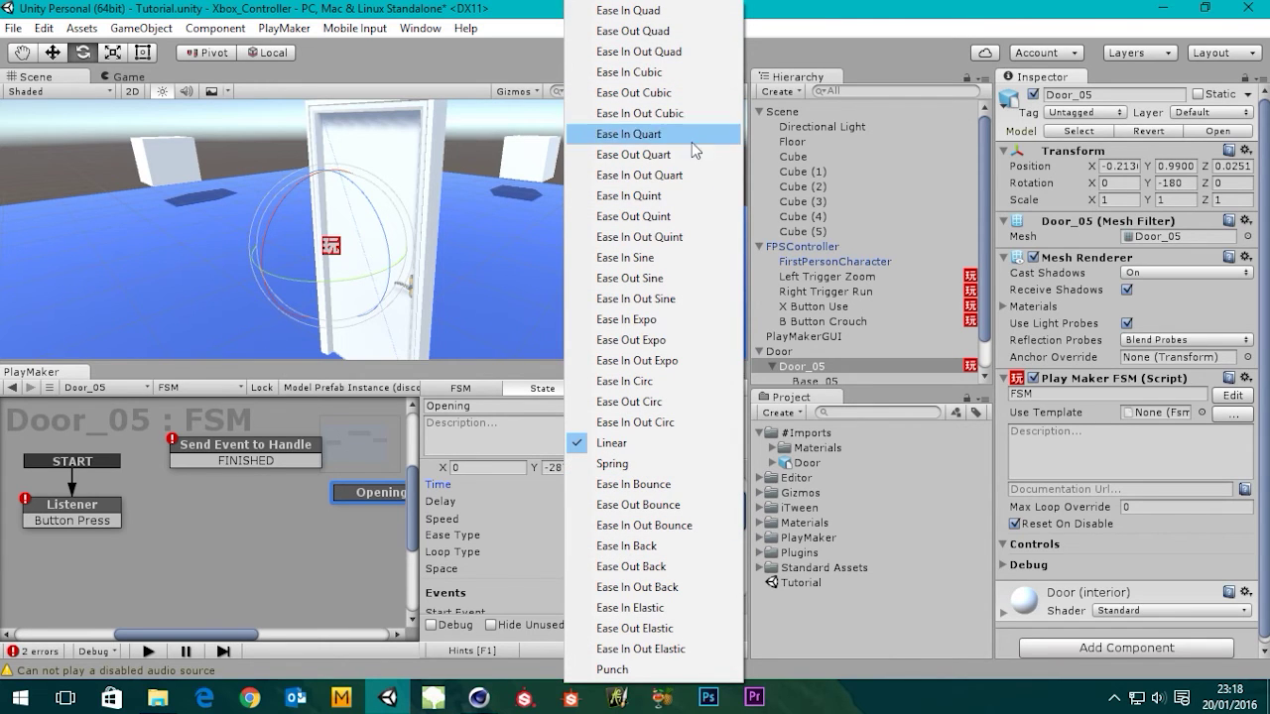
left_click(643, 51)
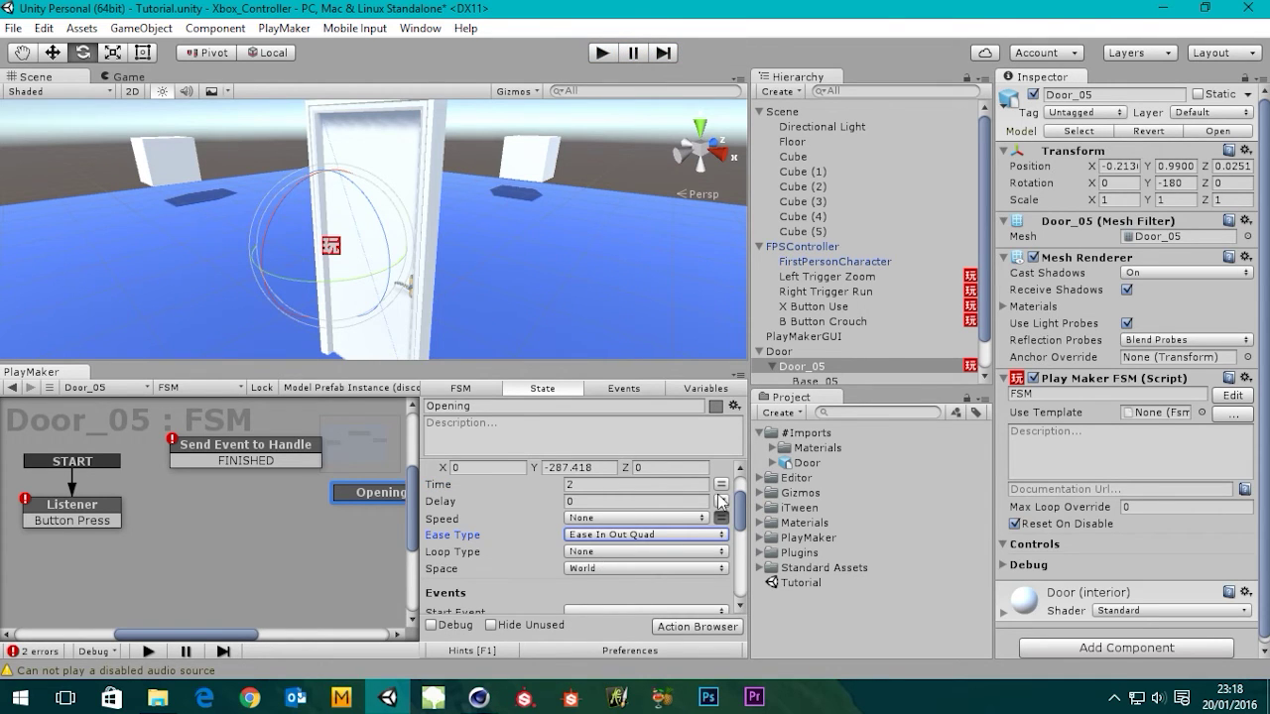
- Set the Space of the I Tween Rotate To action to Self and check its event options
scroll(742, 522, "down", 2)
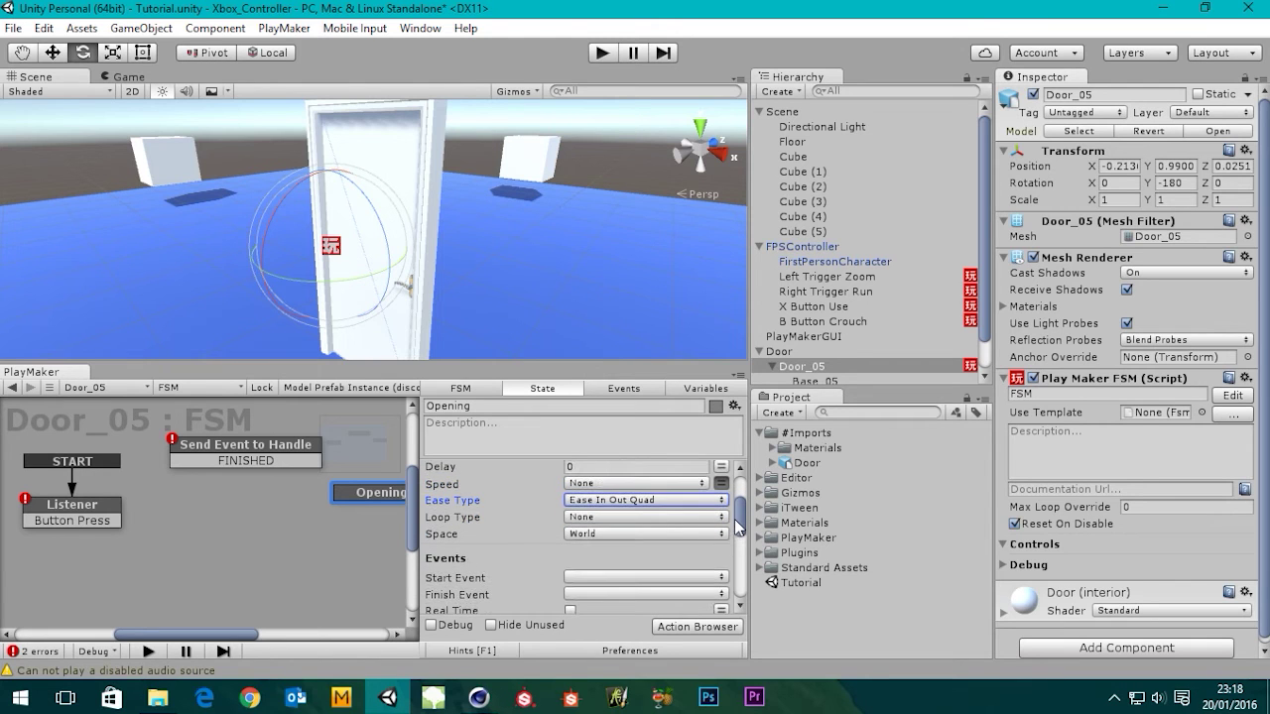
left_click(613, 534)
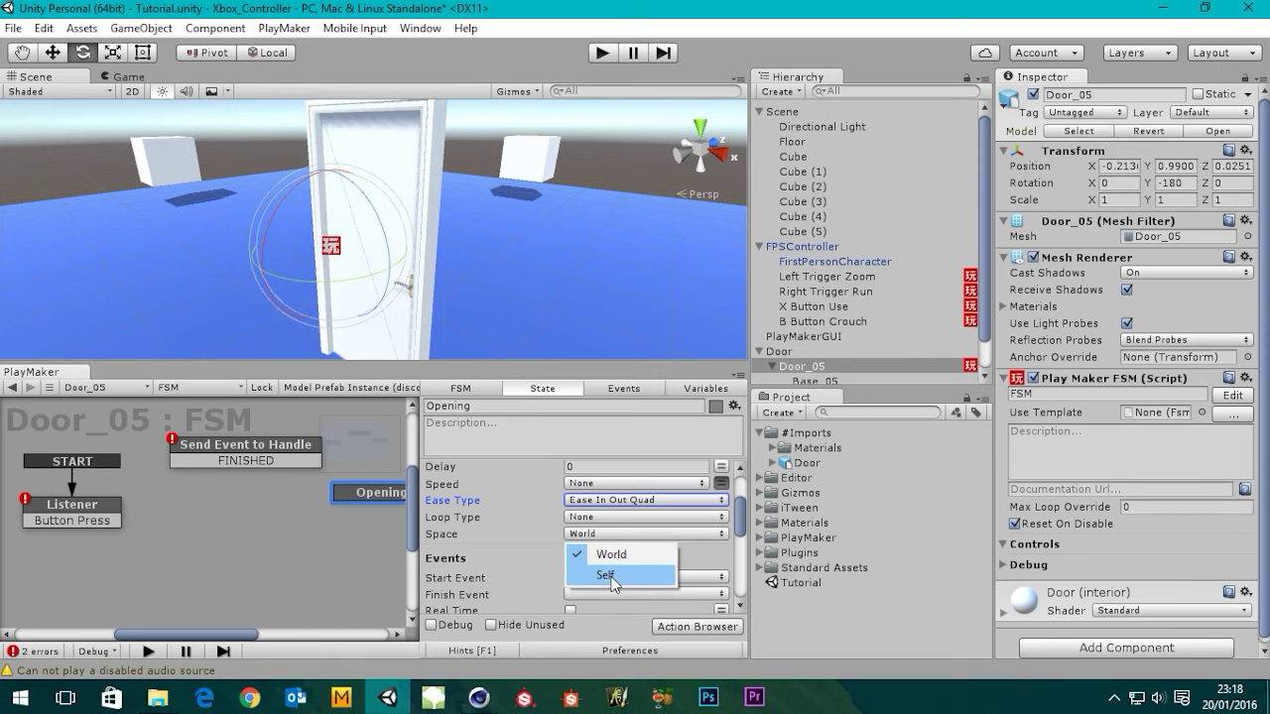
left_click(611, 578)
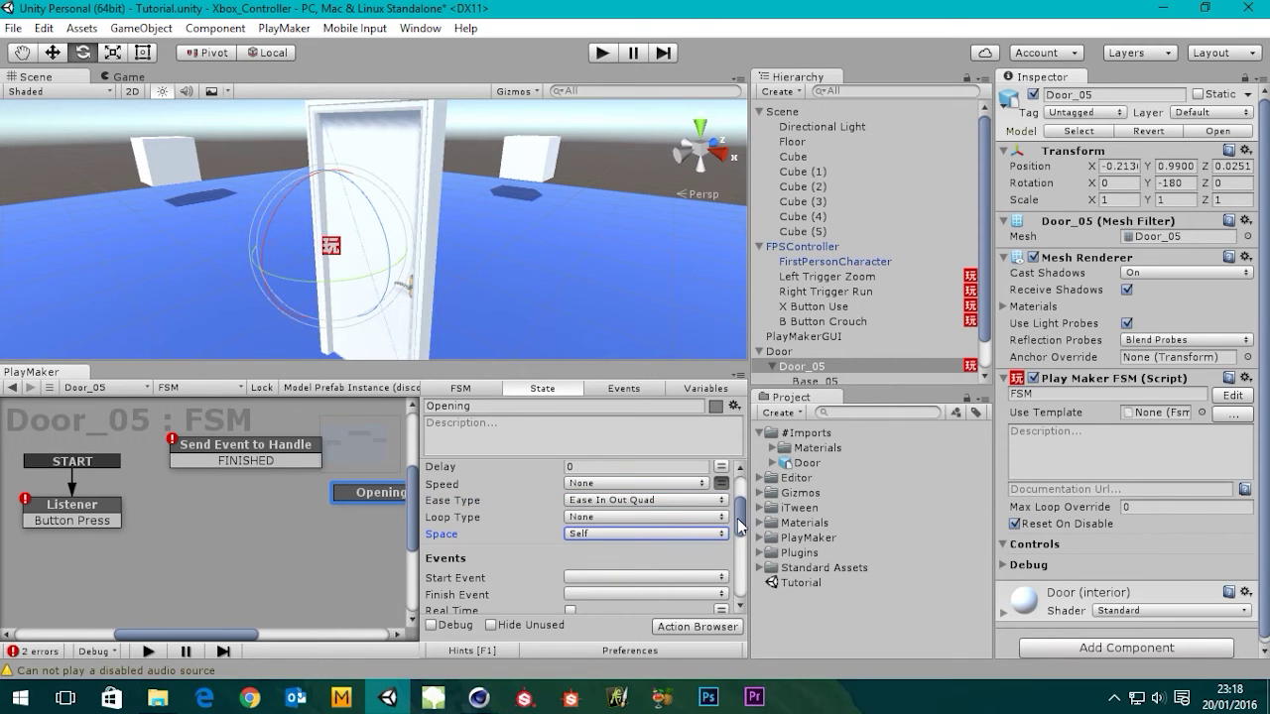
scroll(739, 533, "down", 3)
left_click_drag(737, 527, 735, 531)
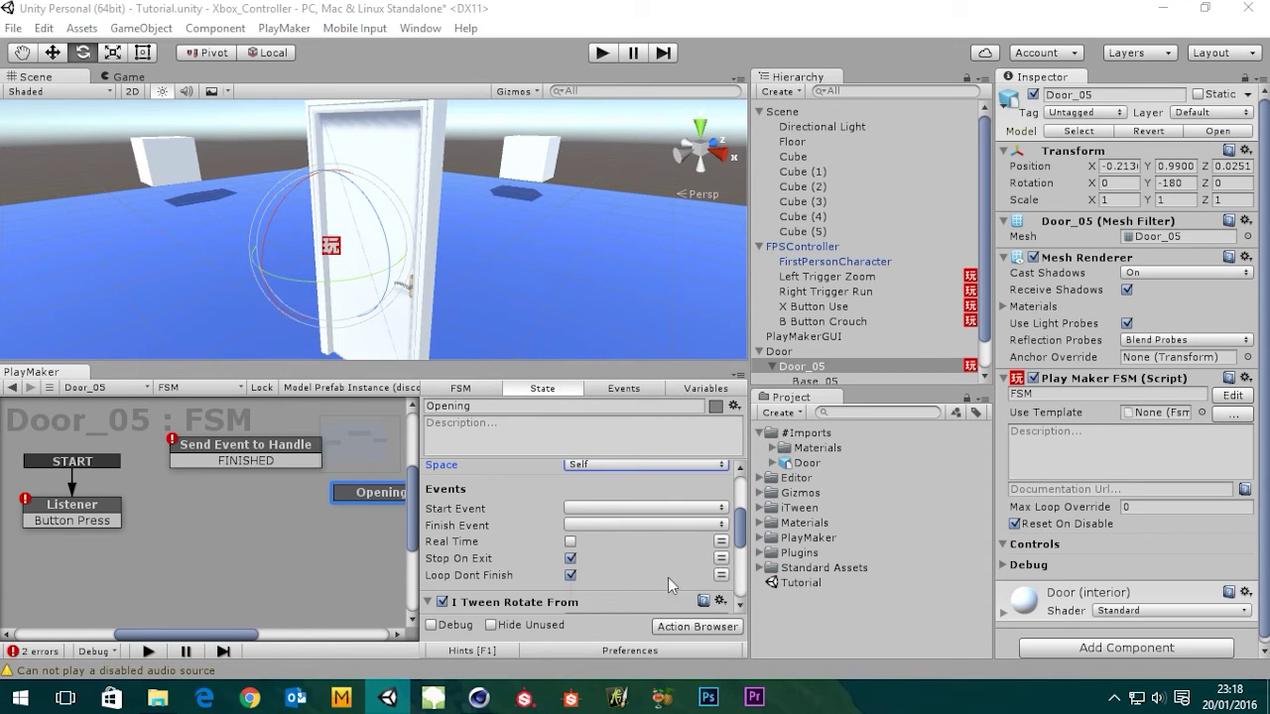
- Remove the I Tween Rotate From action from the Opening state
mouse_move(740, 541)
left_mouse_down()
mouse_move(737, 563)
mouse_move(736, 481)
mouse_move(737, 554)
left_mouse_up()
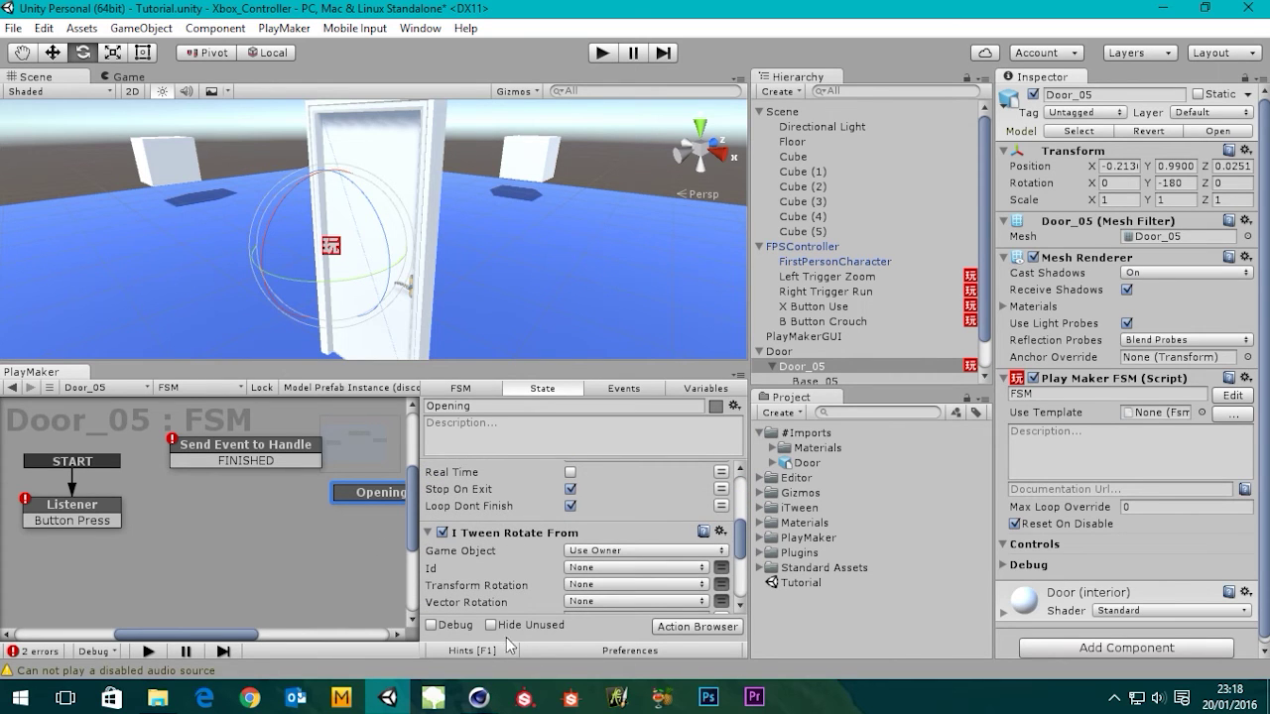
left_click(535, 535)
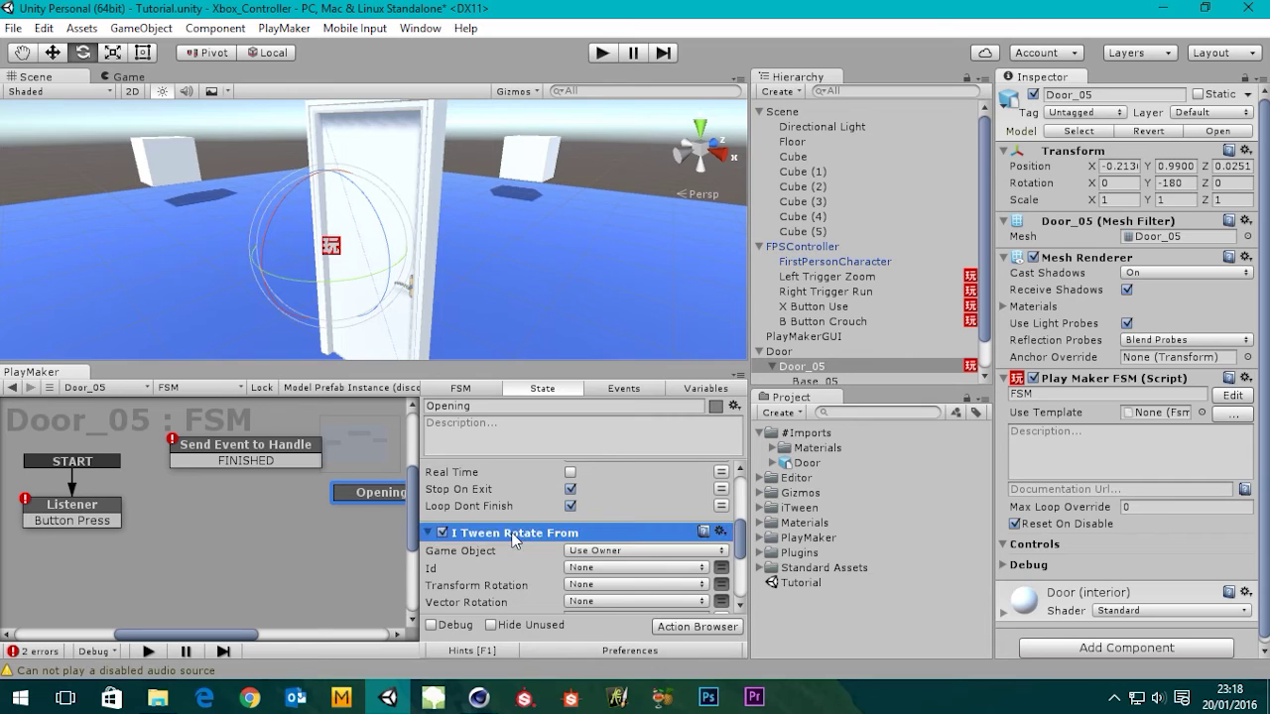
right_click(512, 539)
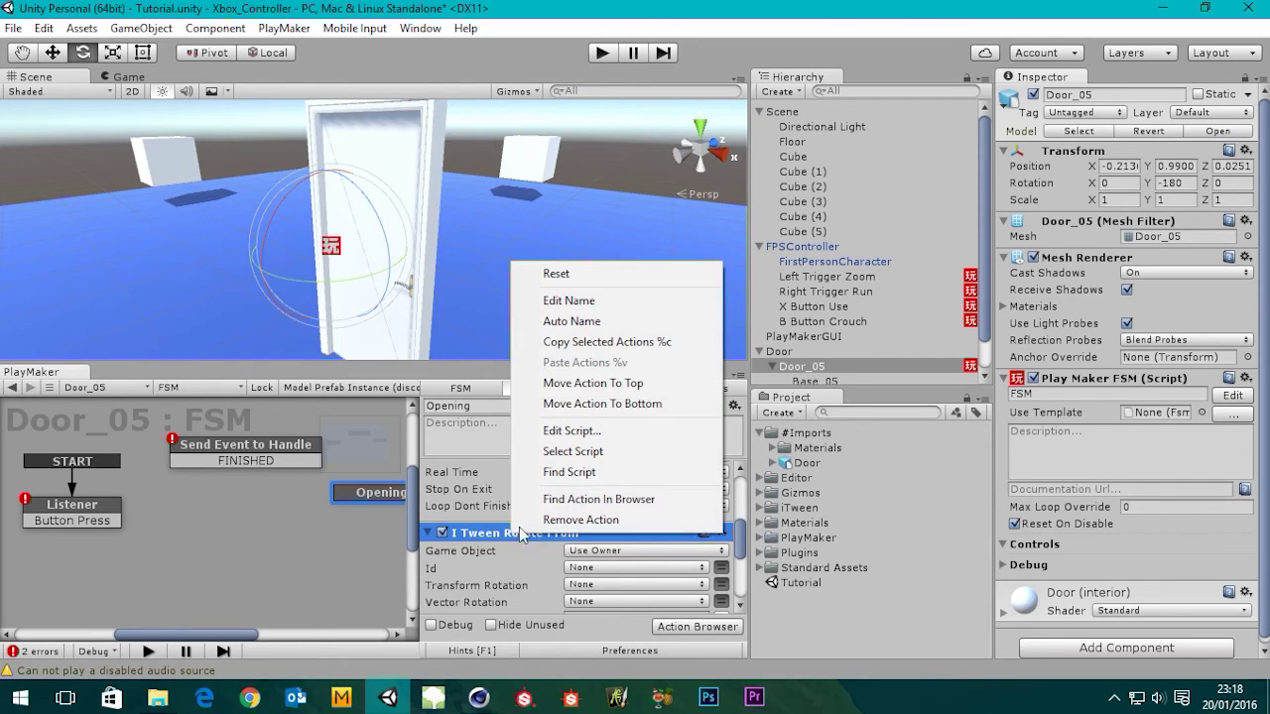
left_click(585, 522)
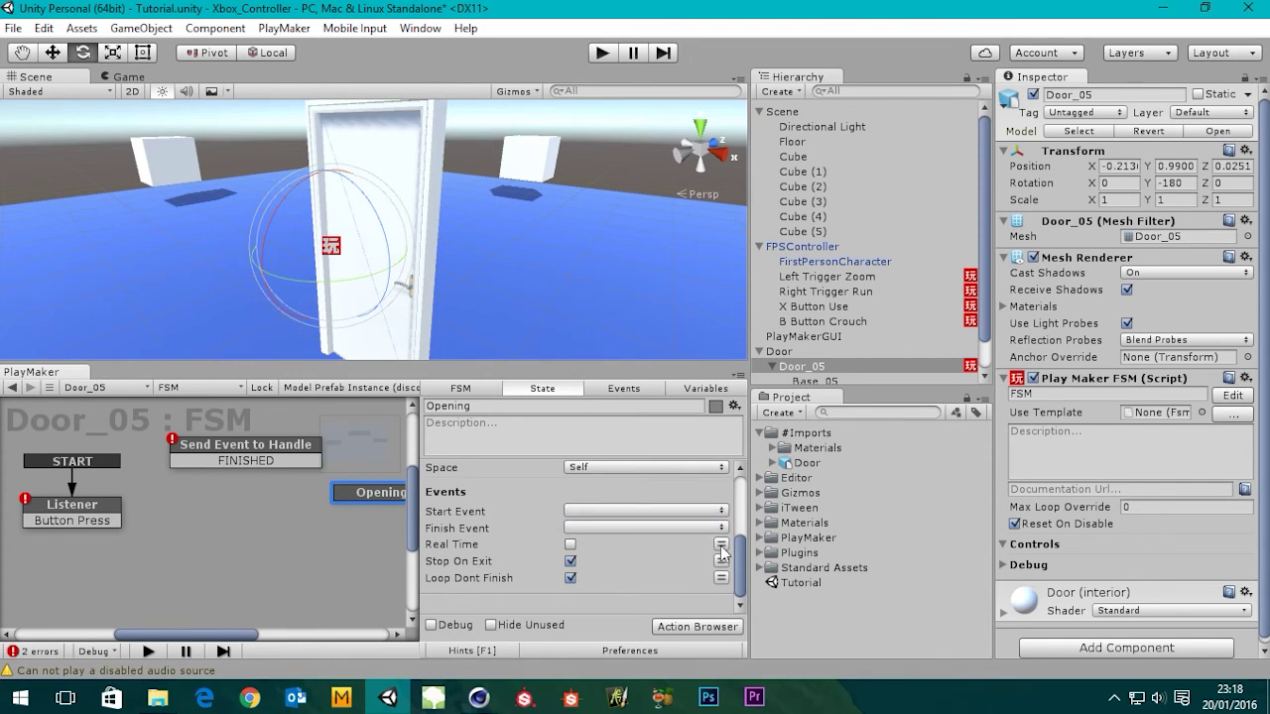
mouse_move(739, 561)
left_mouse_down()
mouse_move(736, 491)
mouse_move(725, 580)
left_mouse_up()
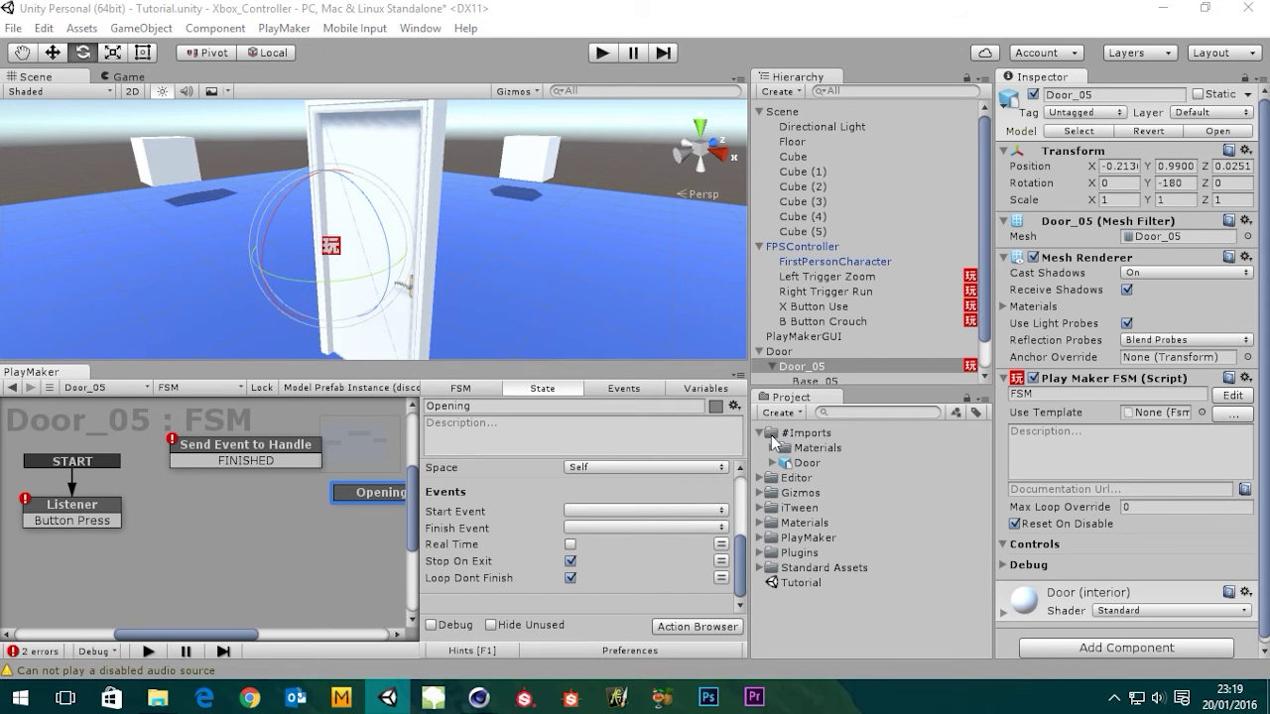
- Add a FINISHED transition to the Opening state
middle_click_drag(289, 560, 244, 517)
scroll(240, 549, "down", 3)
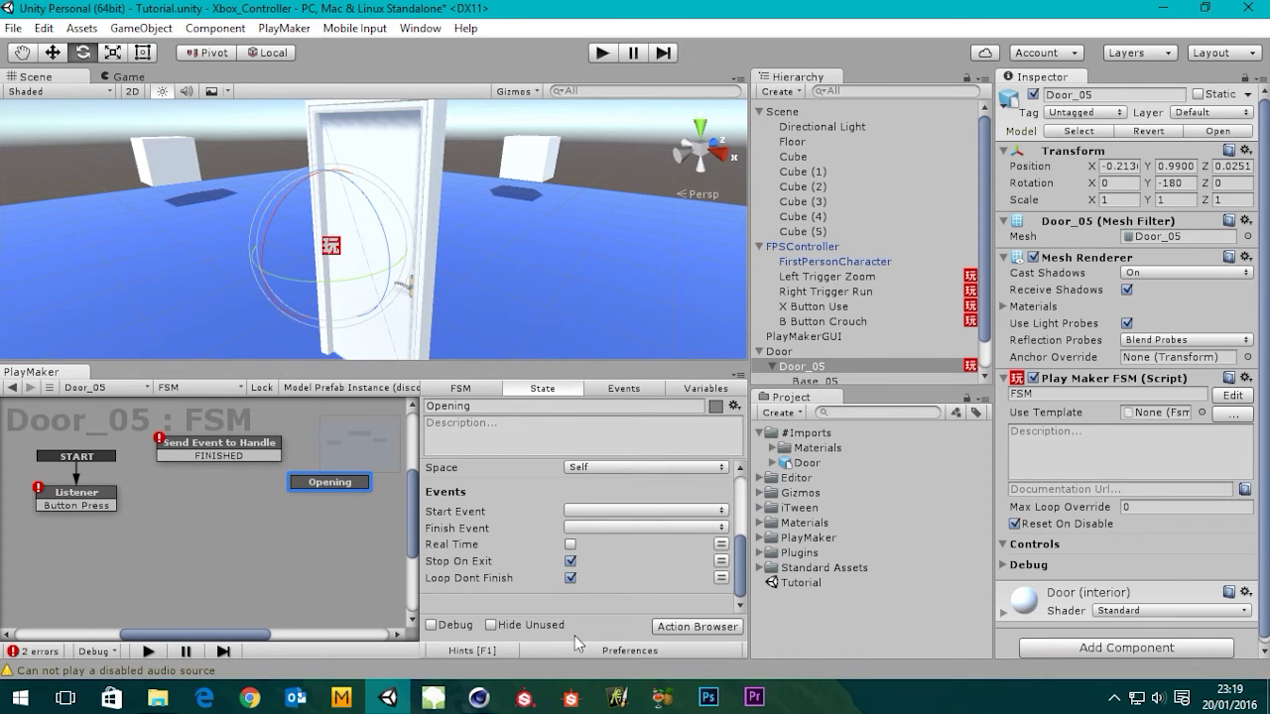
right_click(327, 483)
mouse_move(406, 496)
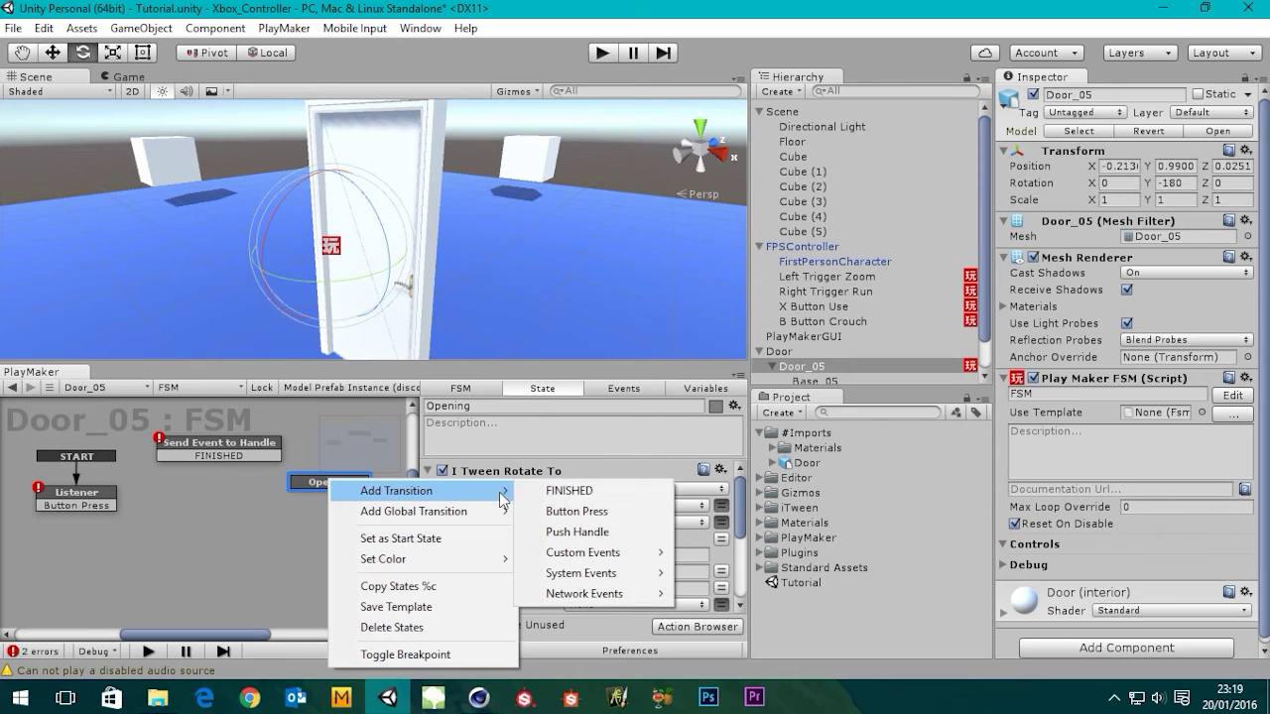
left_click(593, 496)
- Link Listener's Button Press transition to Send Event to Handle, and that state's FINISHED transition to Opening
left_click_drag(113, 505, 199, 491)
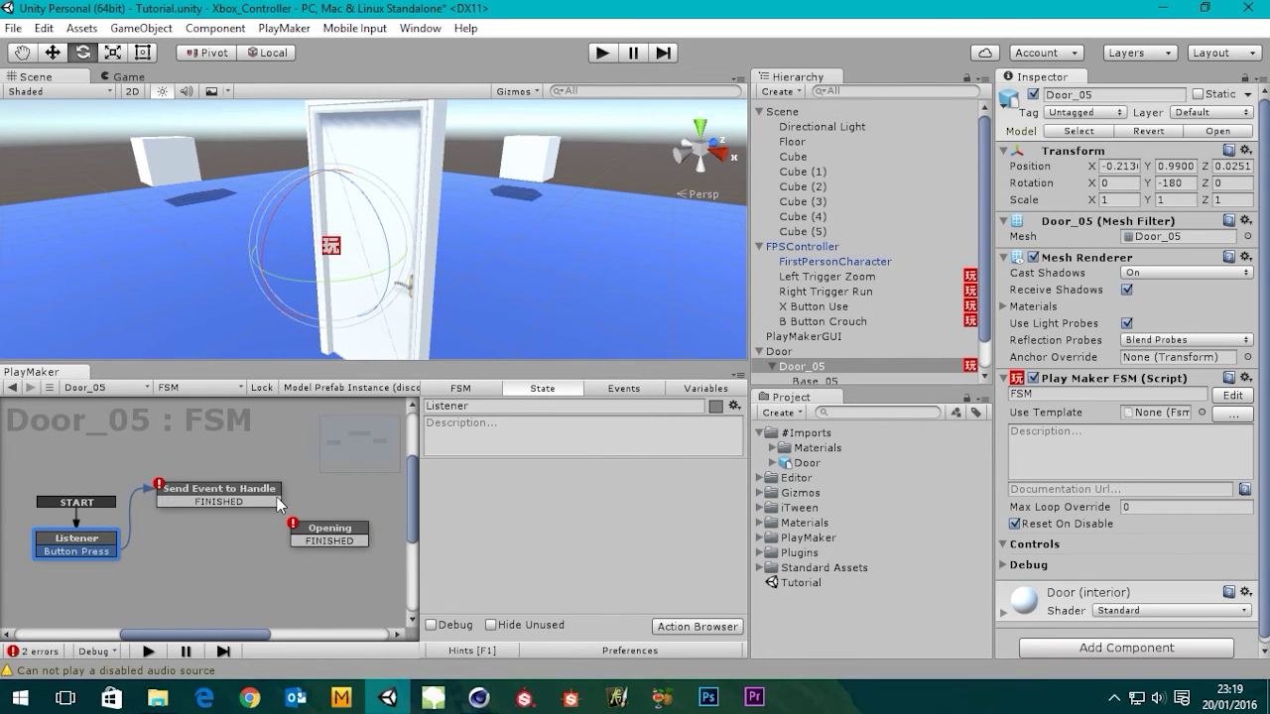
left_click_drag(277, 506, 346, 539)
middle_click_drag(307, 490, 306, 434)
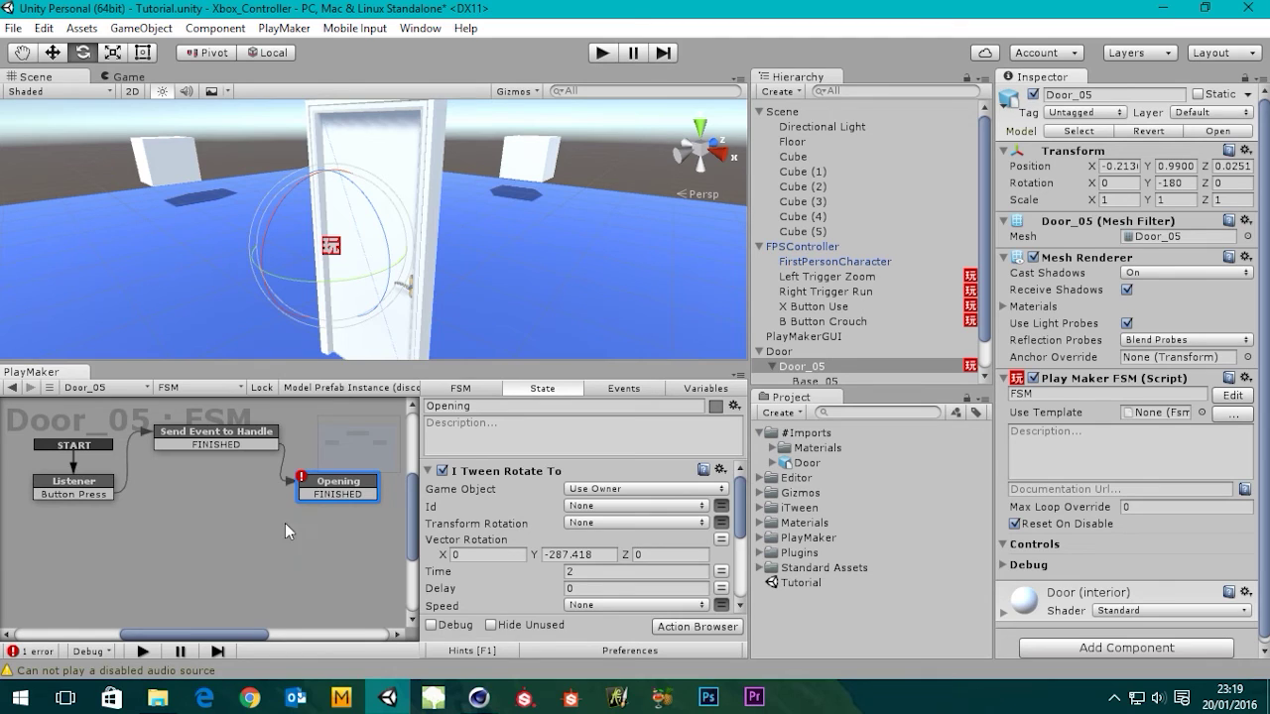
- Add a new state named Listener 2 below the Opening state in the Door_05 FSM
right_click(246, 552)
left_click(297, 345)
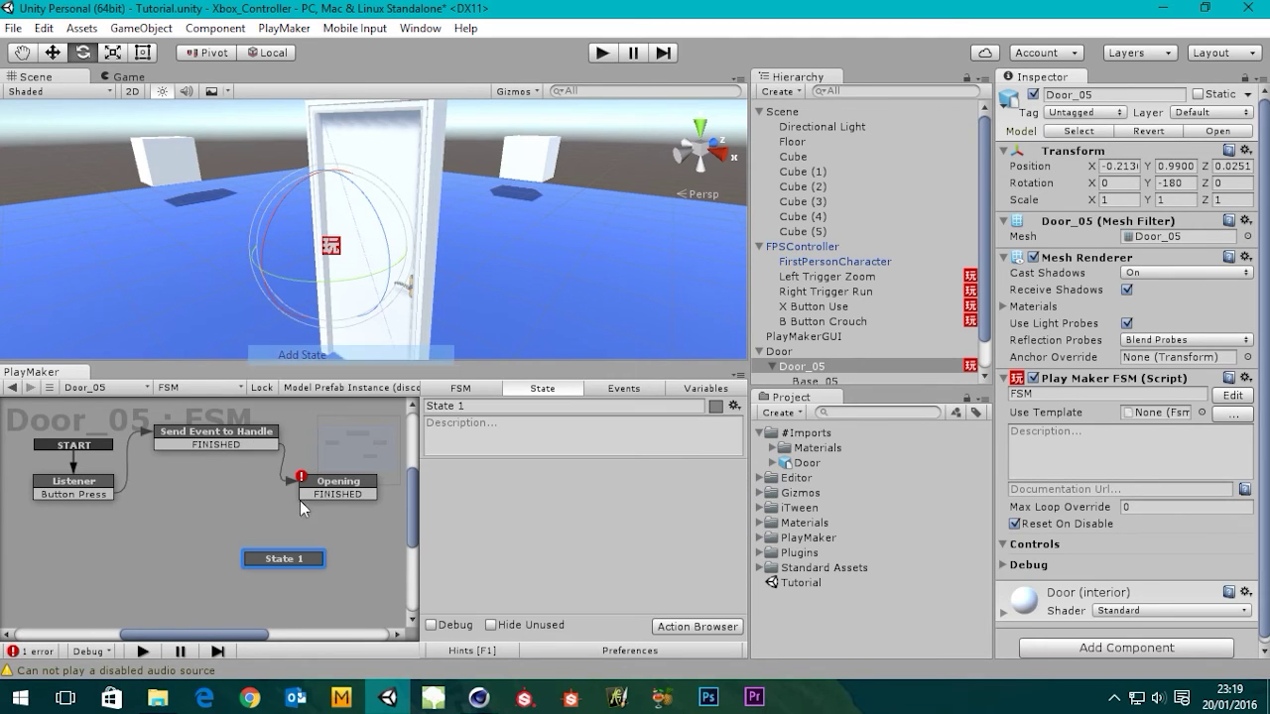
left_click_drag(298, 560, 304, 539)
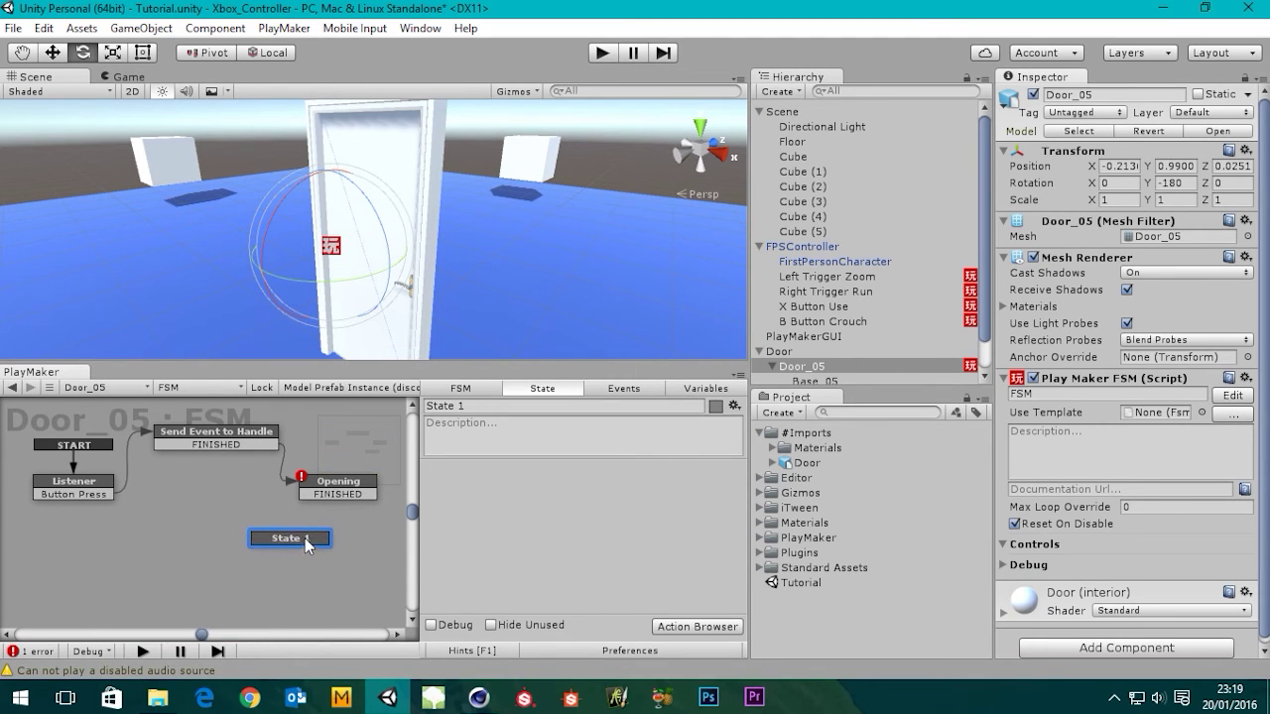
left_click(497, 406)
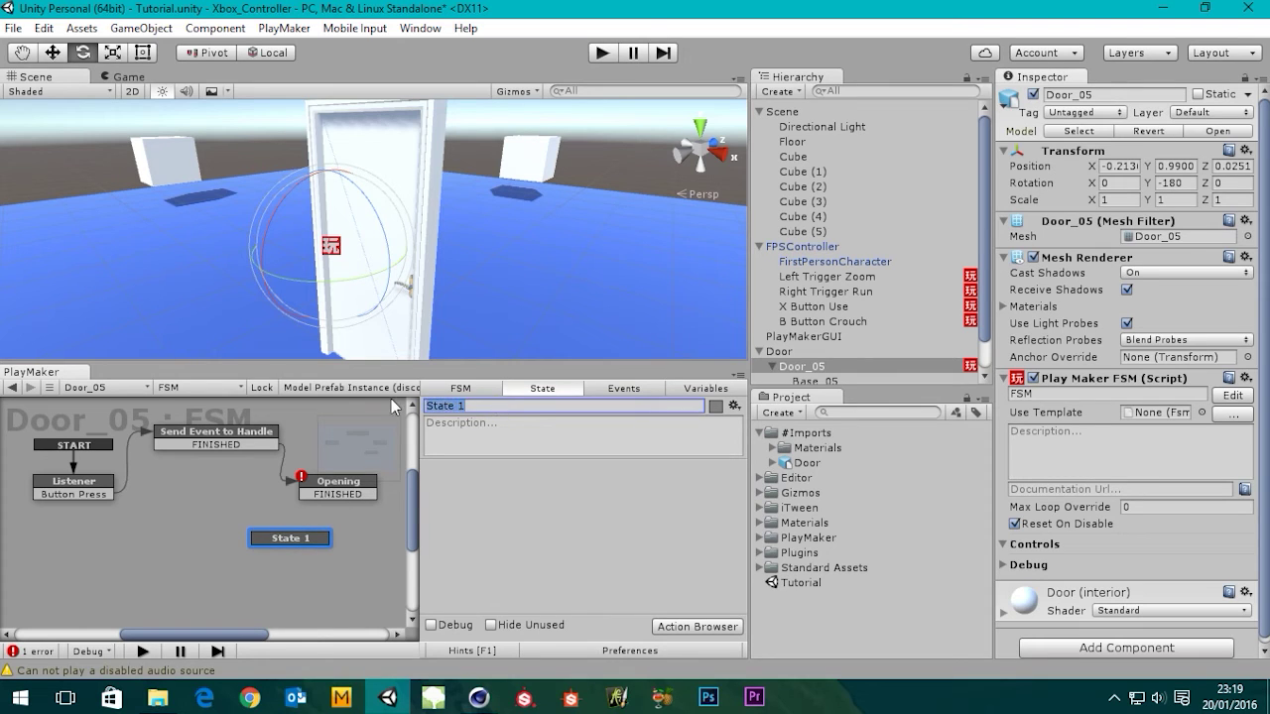
type("Listener 2")
left_click_drag(288, 544, 299, 541)
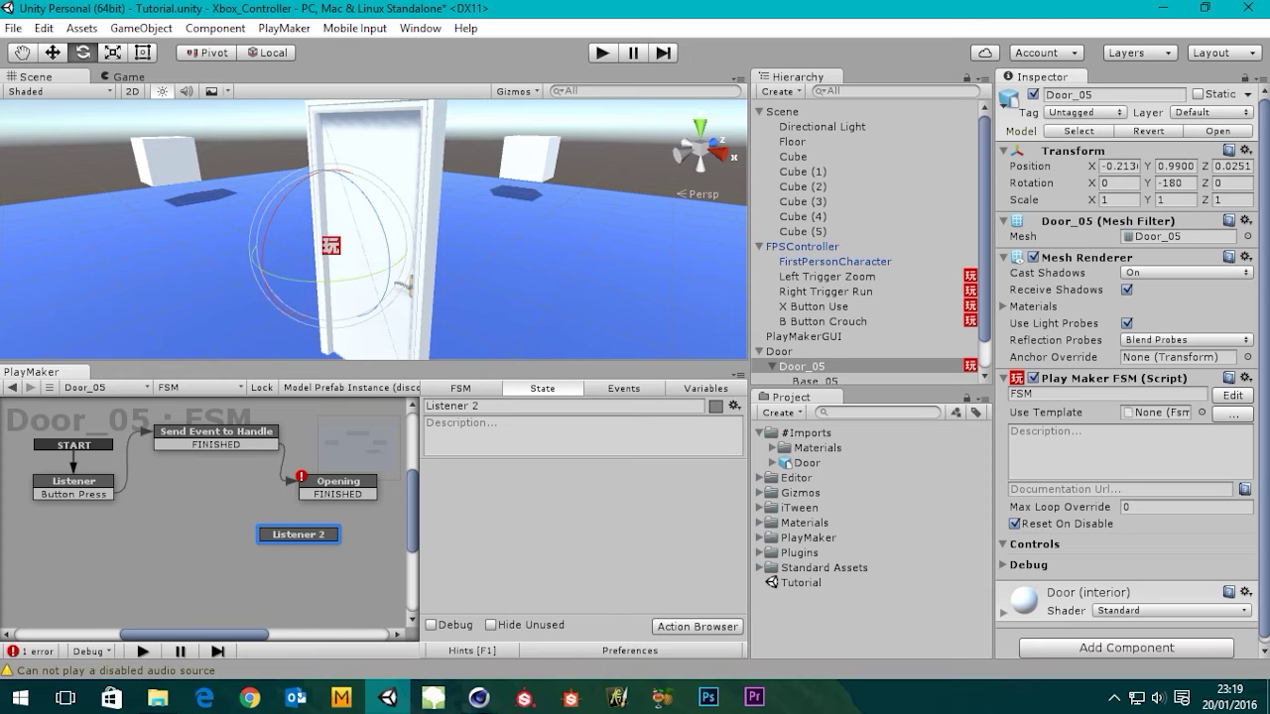
- Add a Button Press transition to the Listener 2 state
left_click(88, 485)
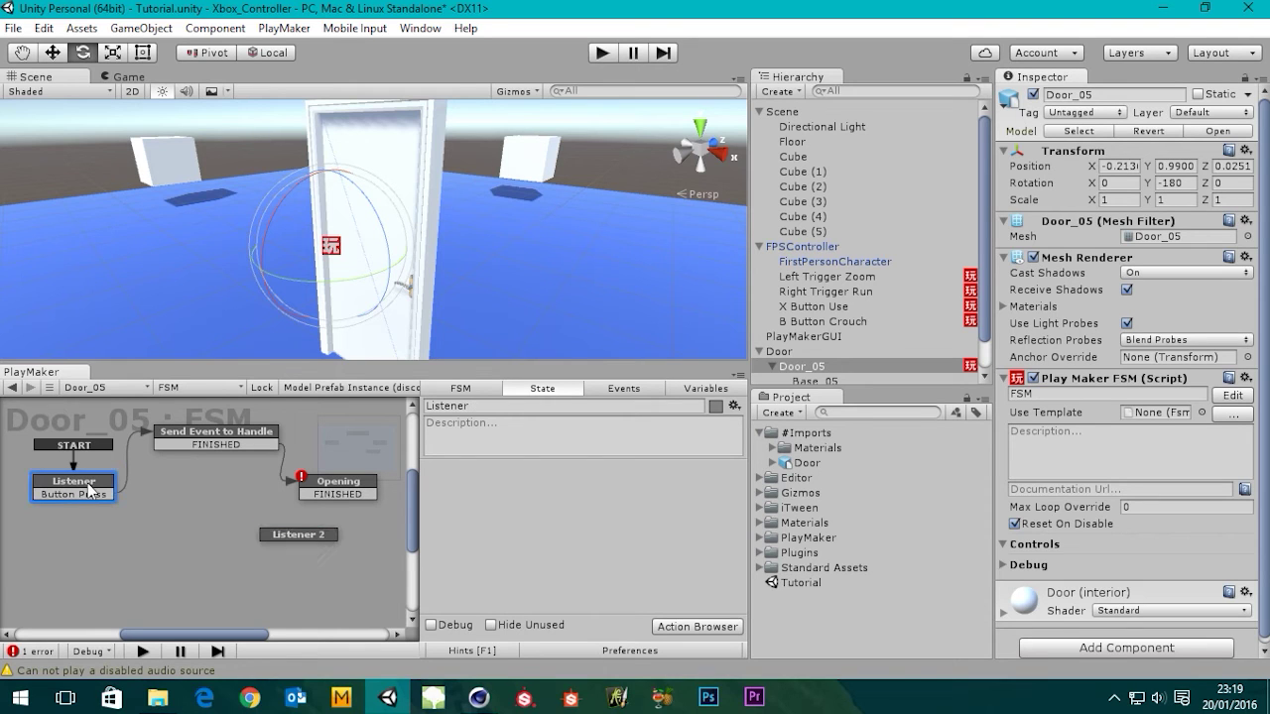
left_click(299, 536)
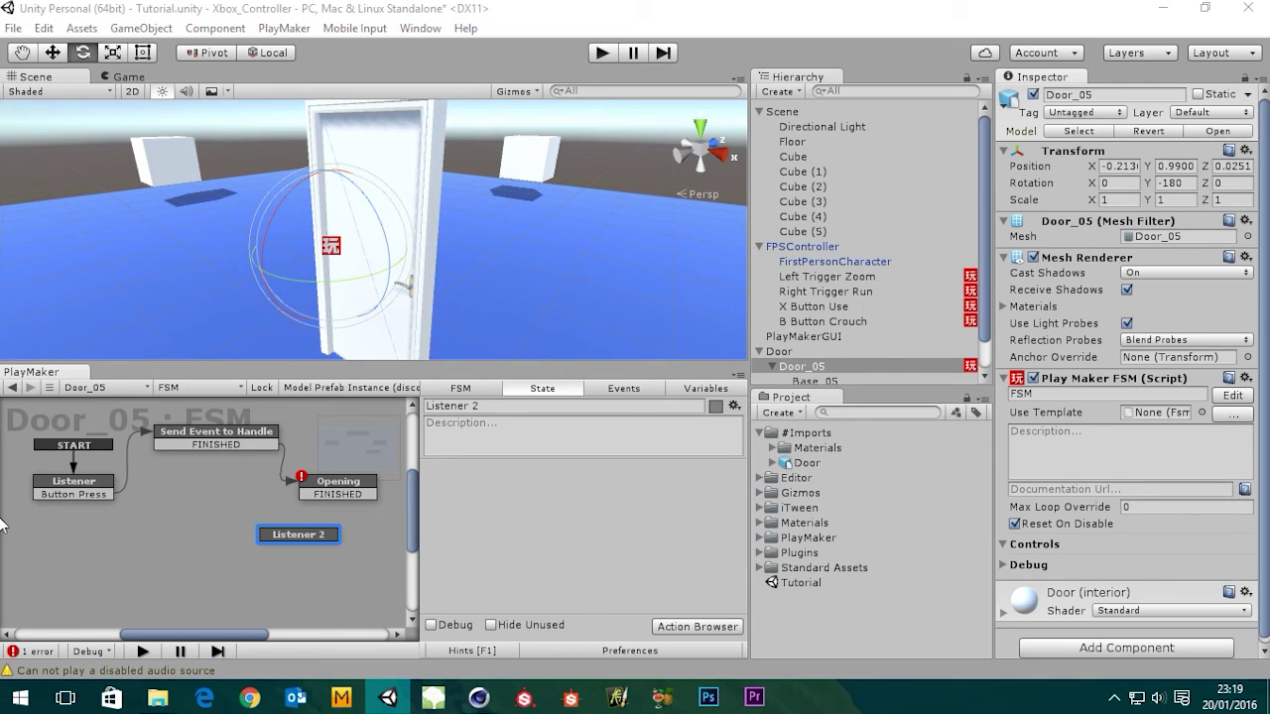
left_click(80, 486)
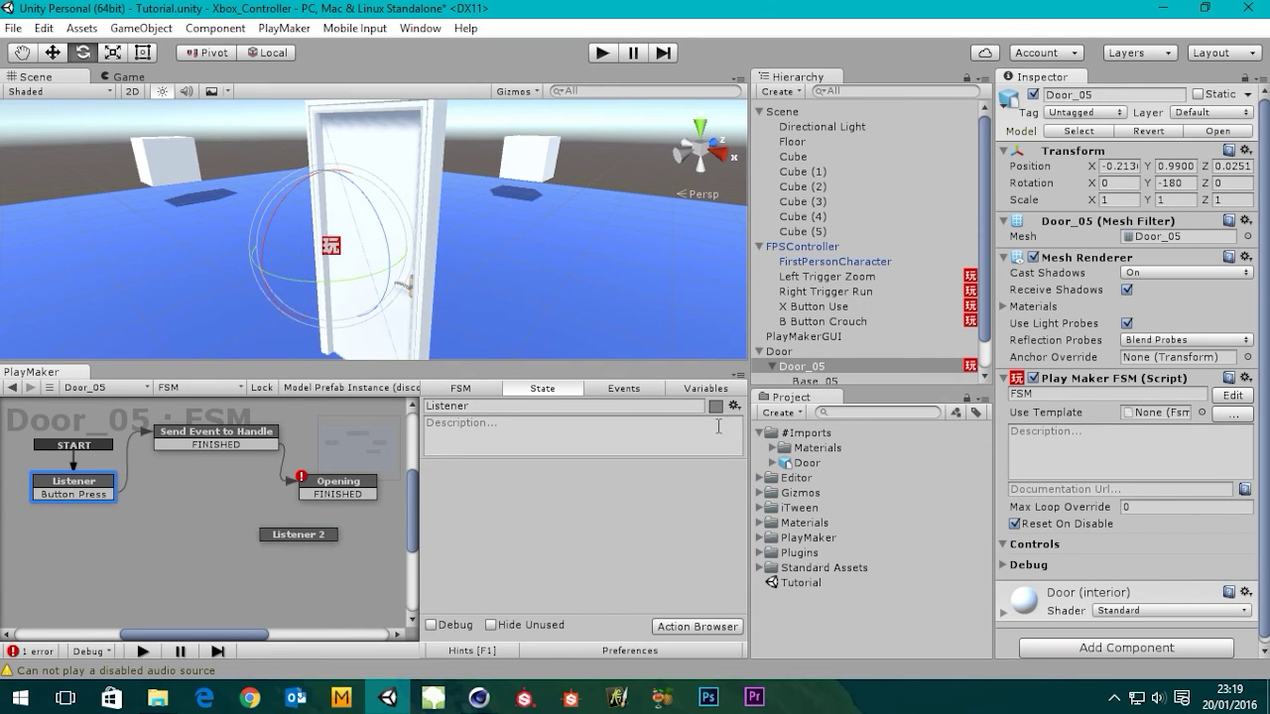
left_click(295, 537)
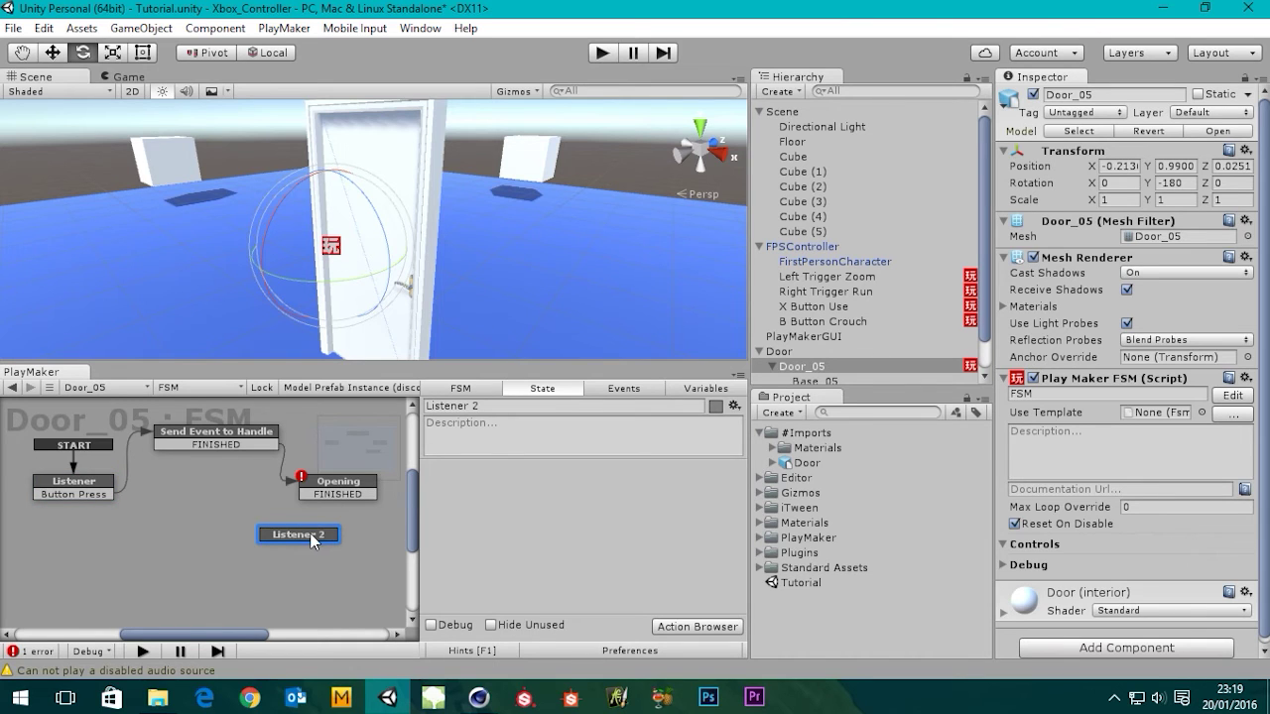
left_click_drag(317, 538, 304, 538)
right_click(303, 533)
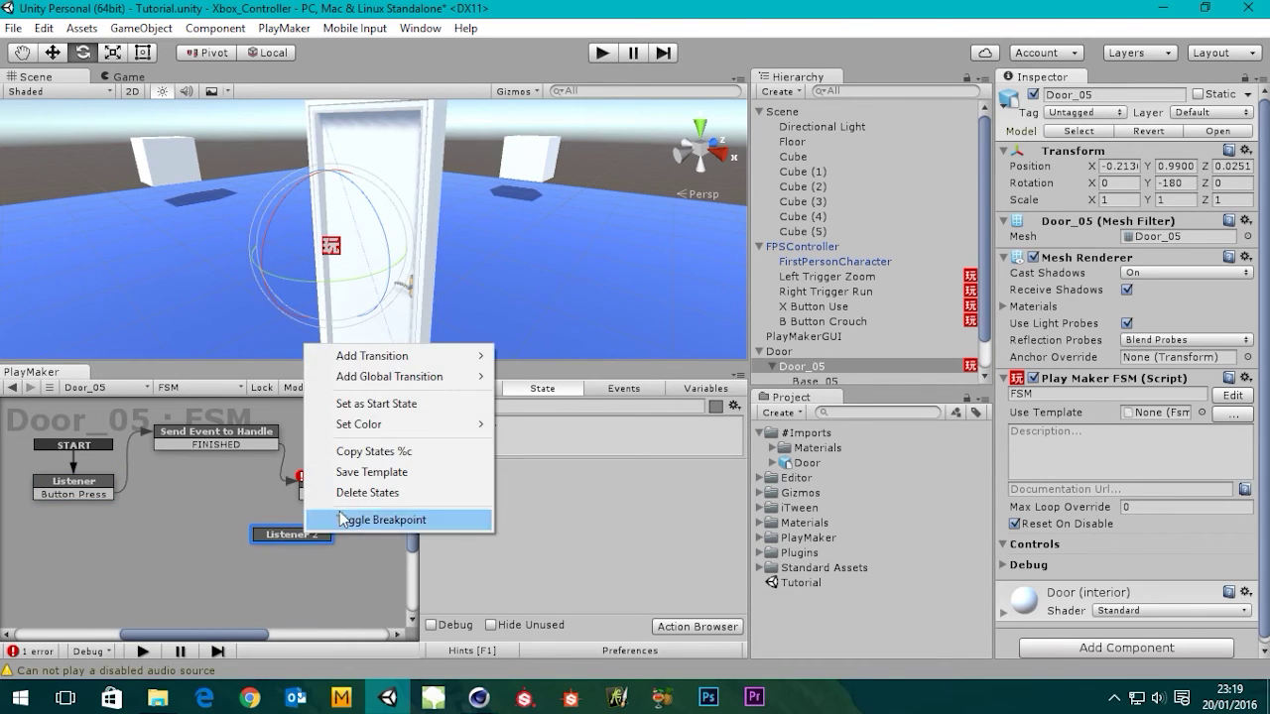
mouse_move(484, 356)
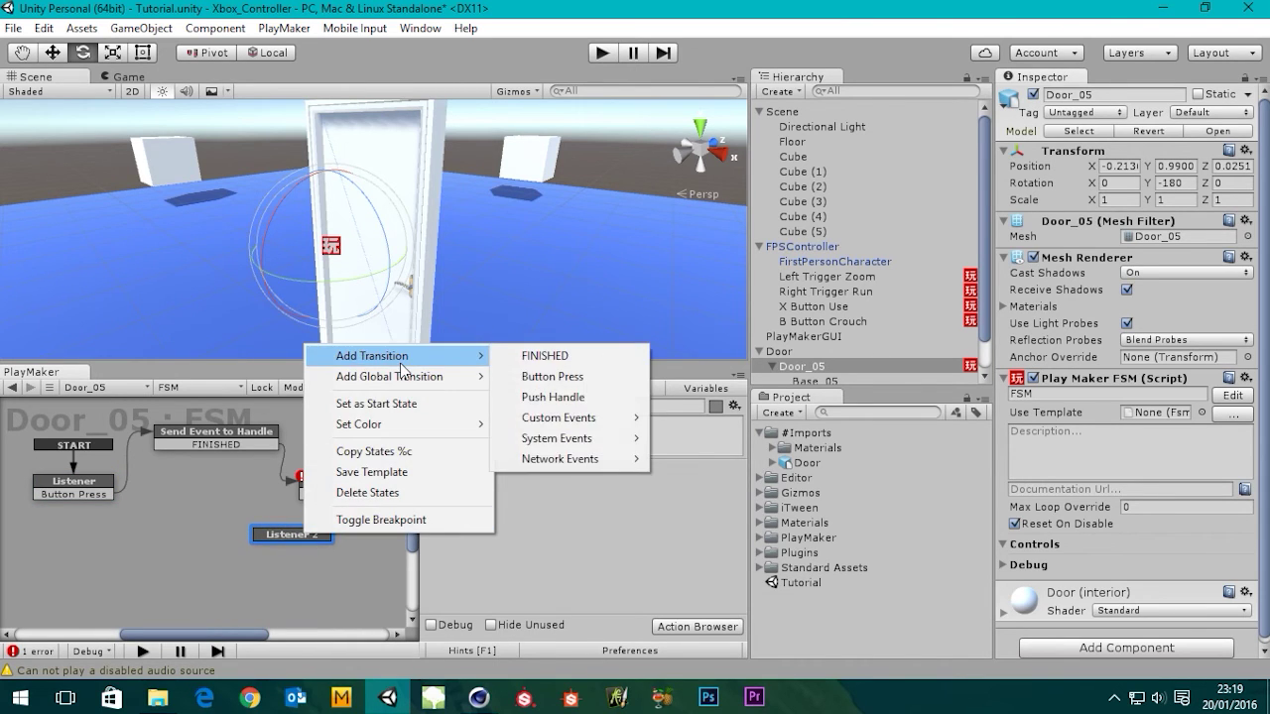
left_click(553, 376)
left_click_drag(302, 539, 286, 549)
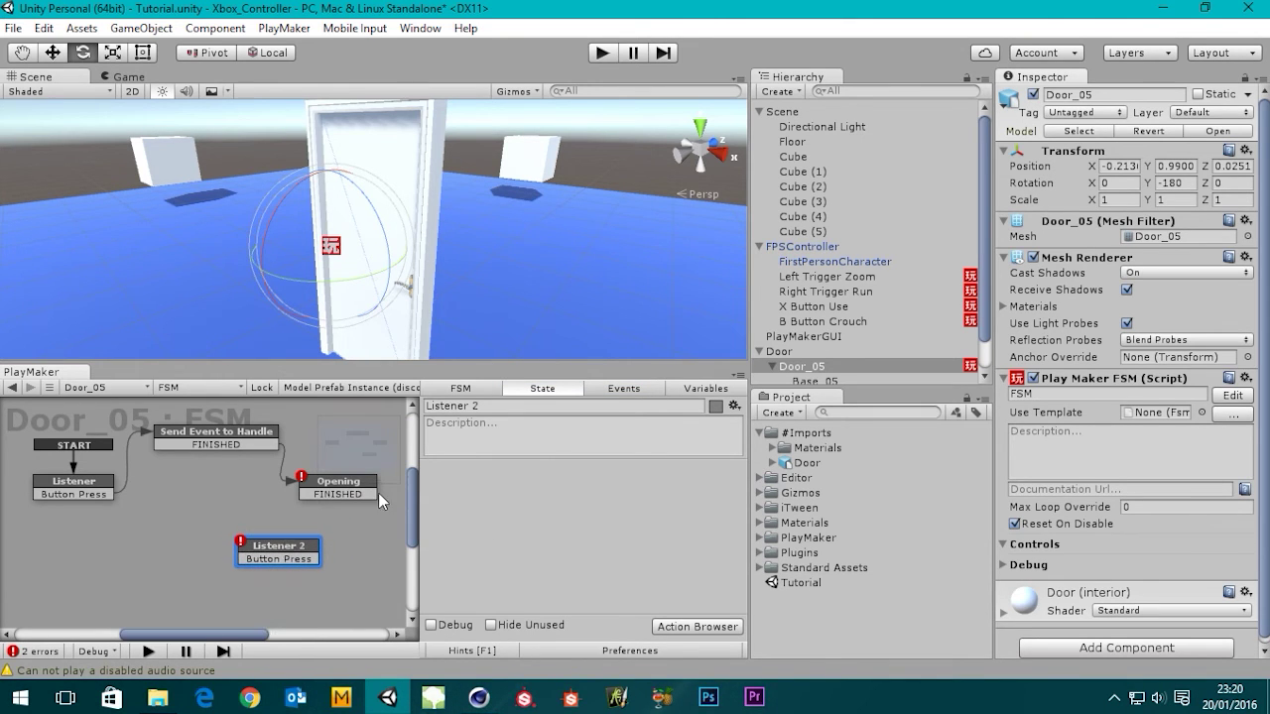
- Link Opening's FINISHED transition to Listener 2 and tidy the layout of the two states
left_click_drag(377, 492, 375, 526)
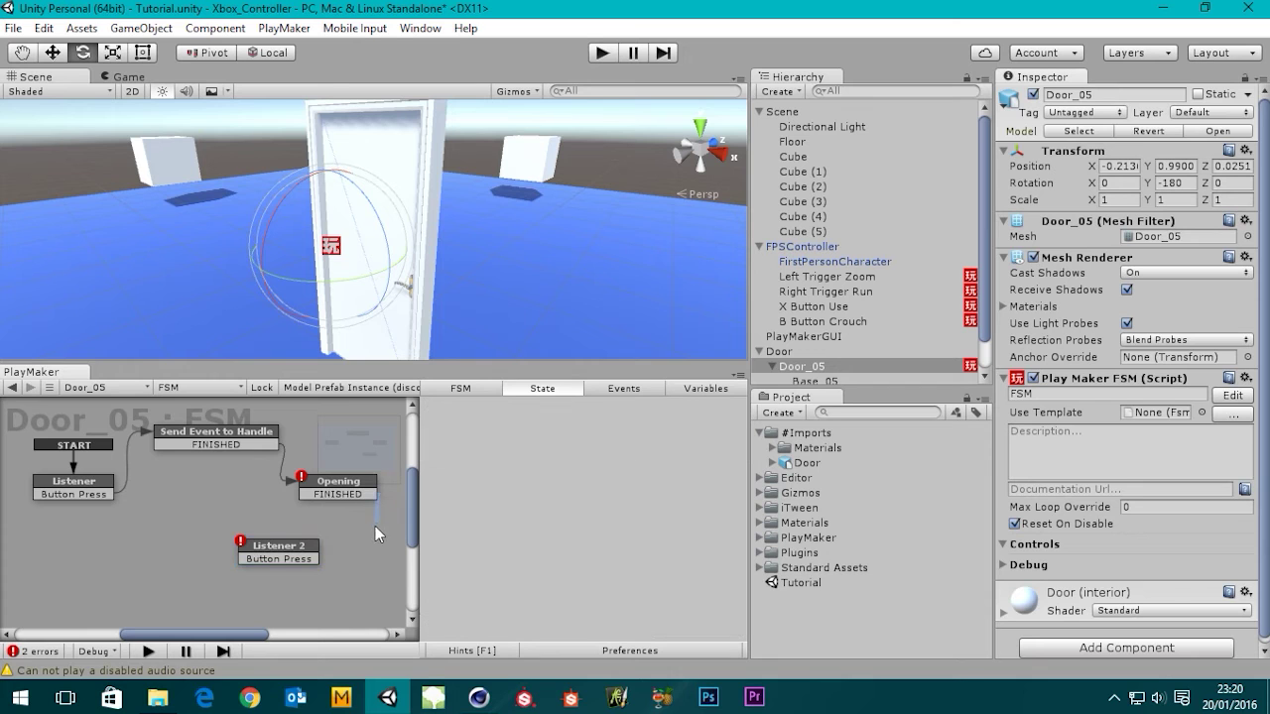
left_click(371, 496)
left_click_drag(376, 480, 363, 450)
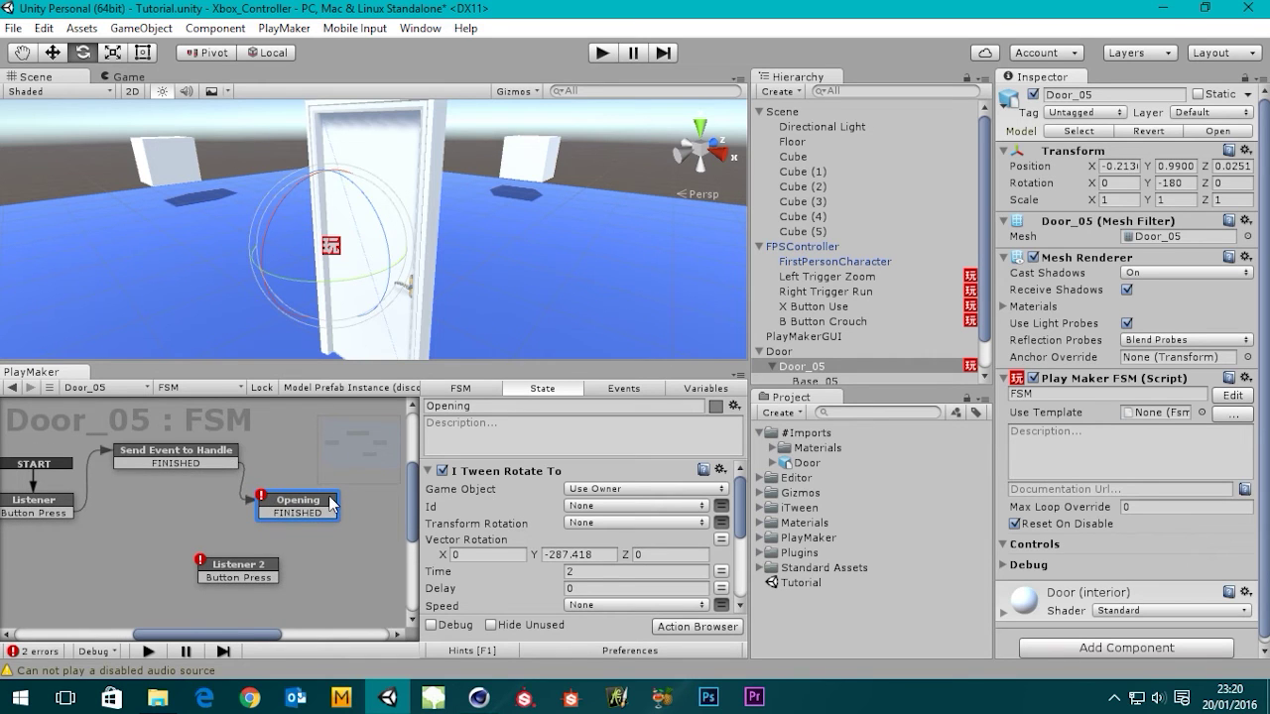
left_click_drag(331, 504, 226, 570)
left_click_drag(298, 508, 323, 497)
middle_click_drag(316, 548, 337, 540)
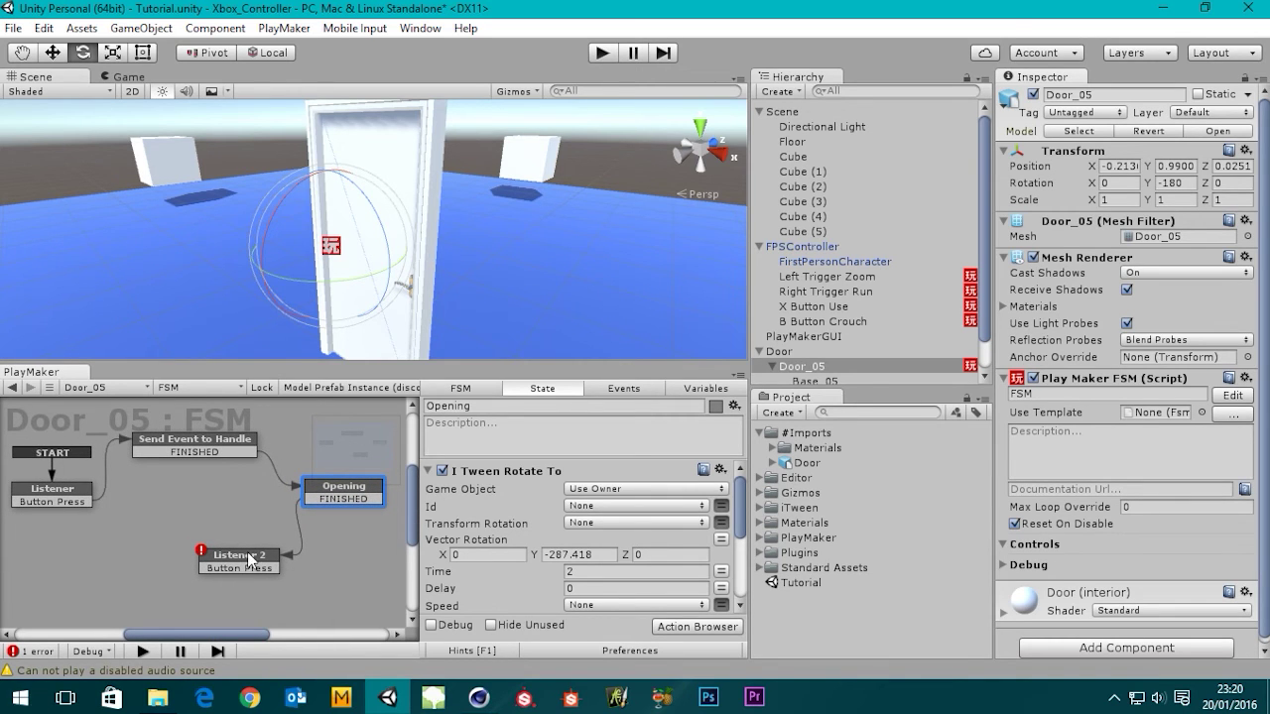
left_click_drag(249, 558, 267, 564)
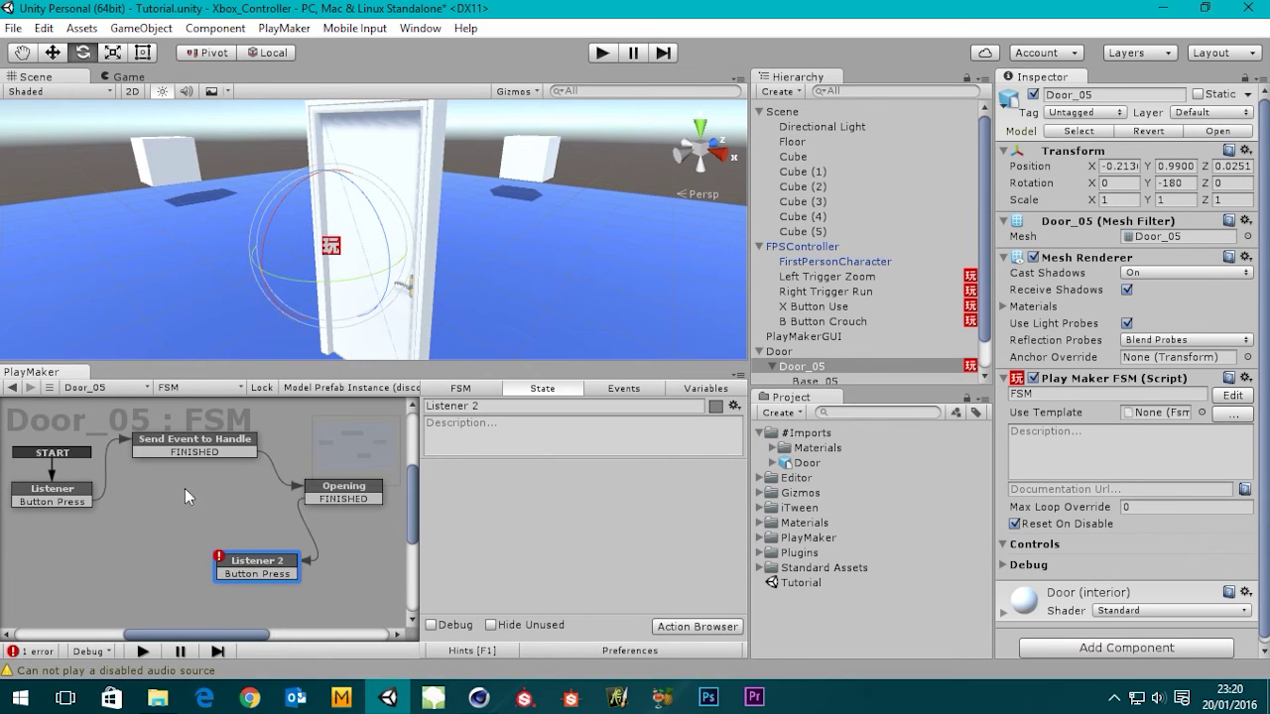
left_click(333, 493)
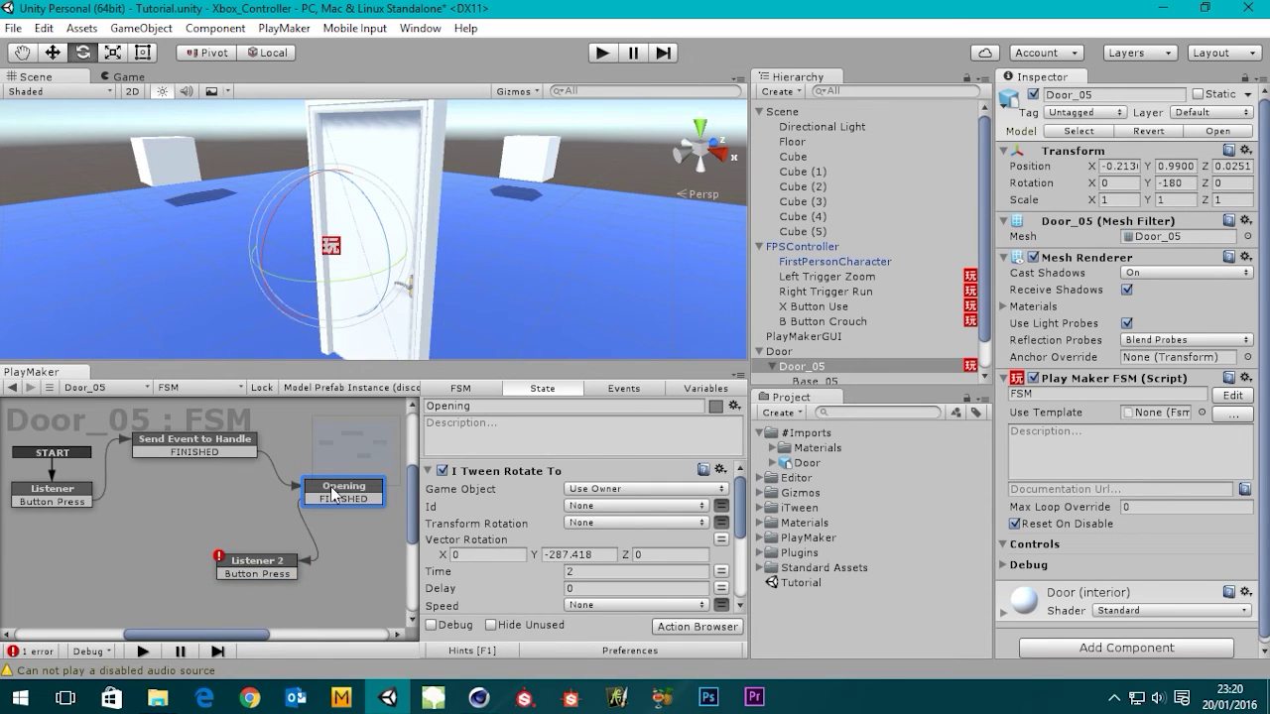
- Add a new state named closing beside Listener 2
right_click(105, 559)
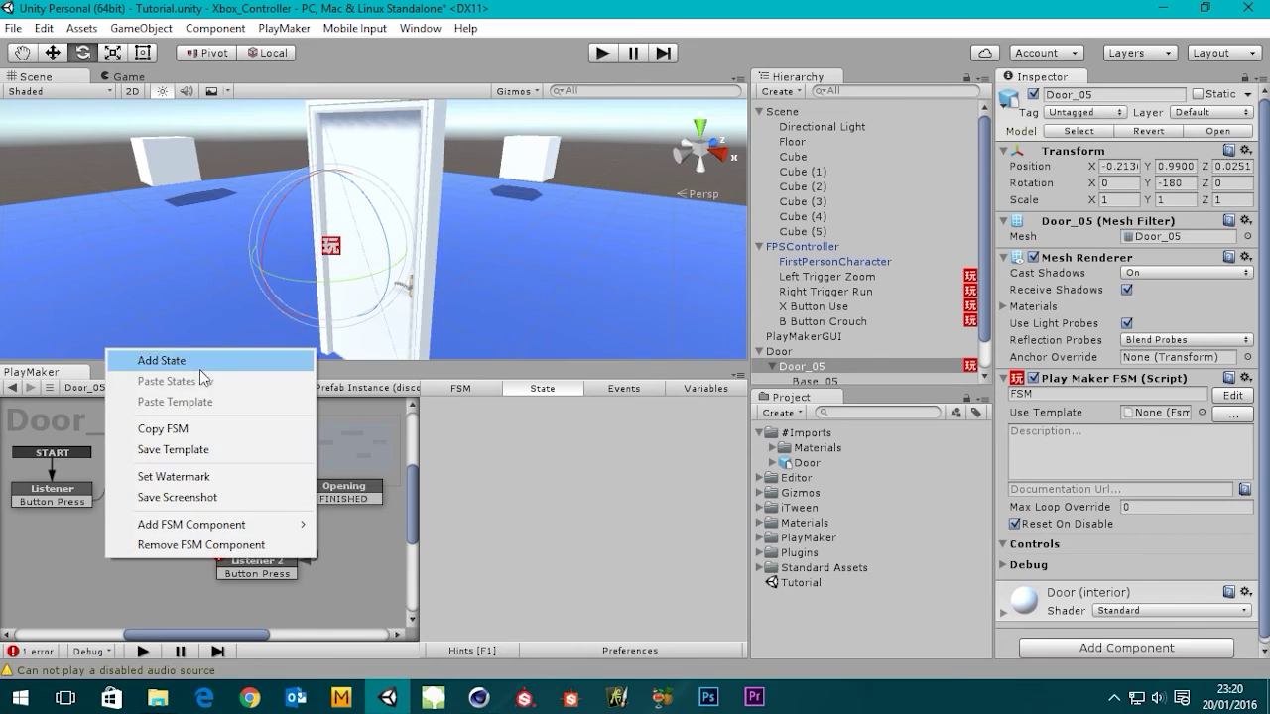
left_click(174, 362)
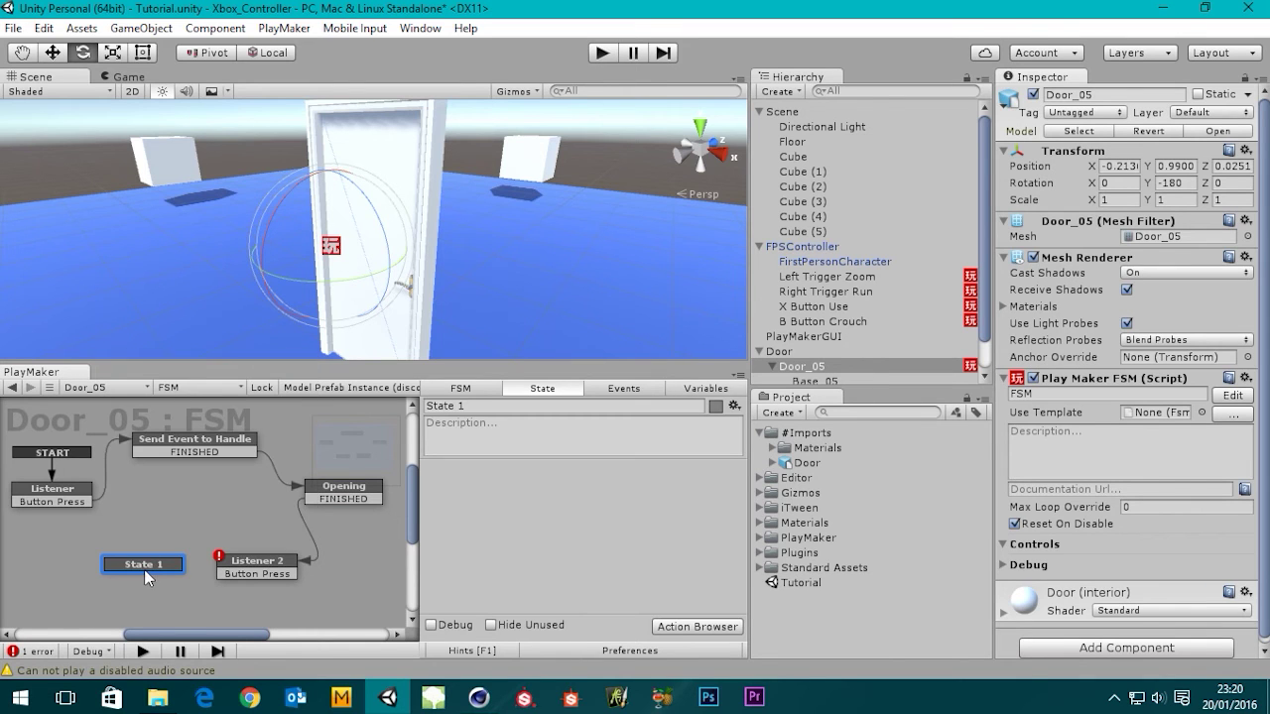
left_click_drag(142, 564, 115, 555)
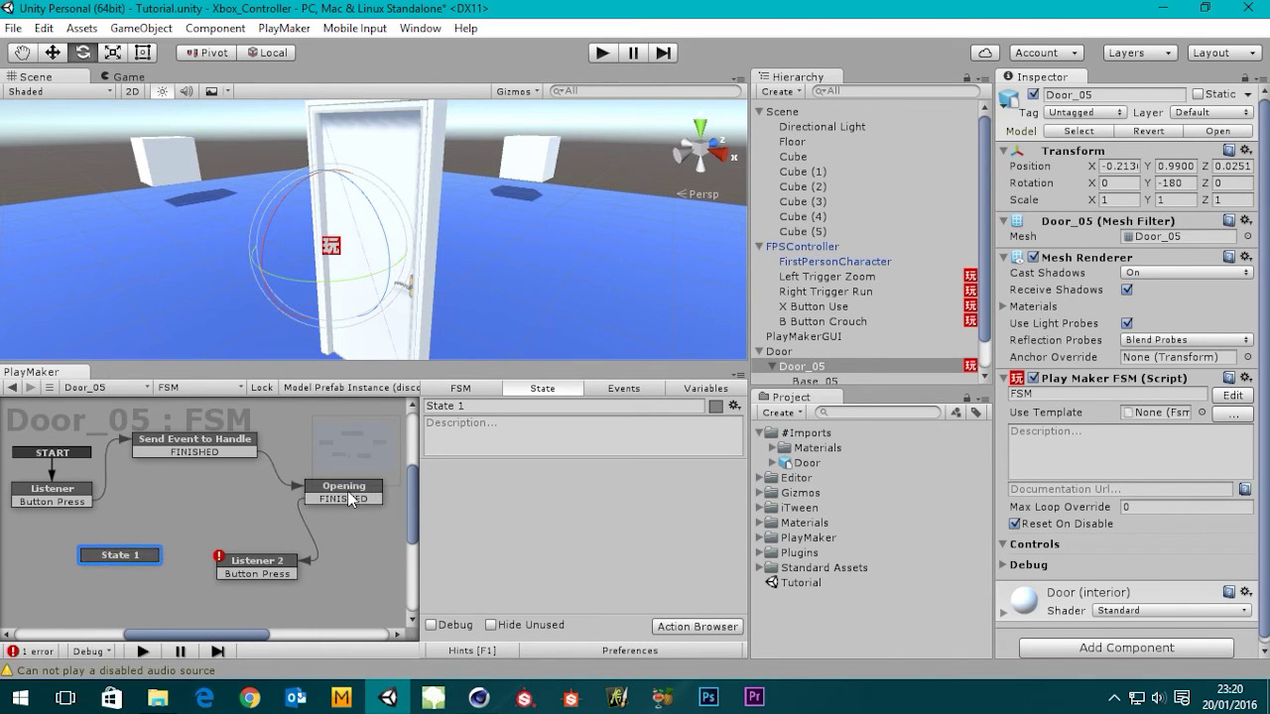
left_click(347, 491)
left_click(121, 558)
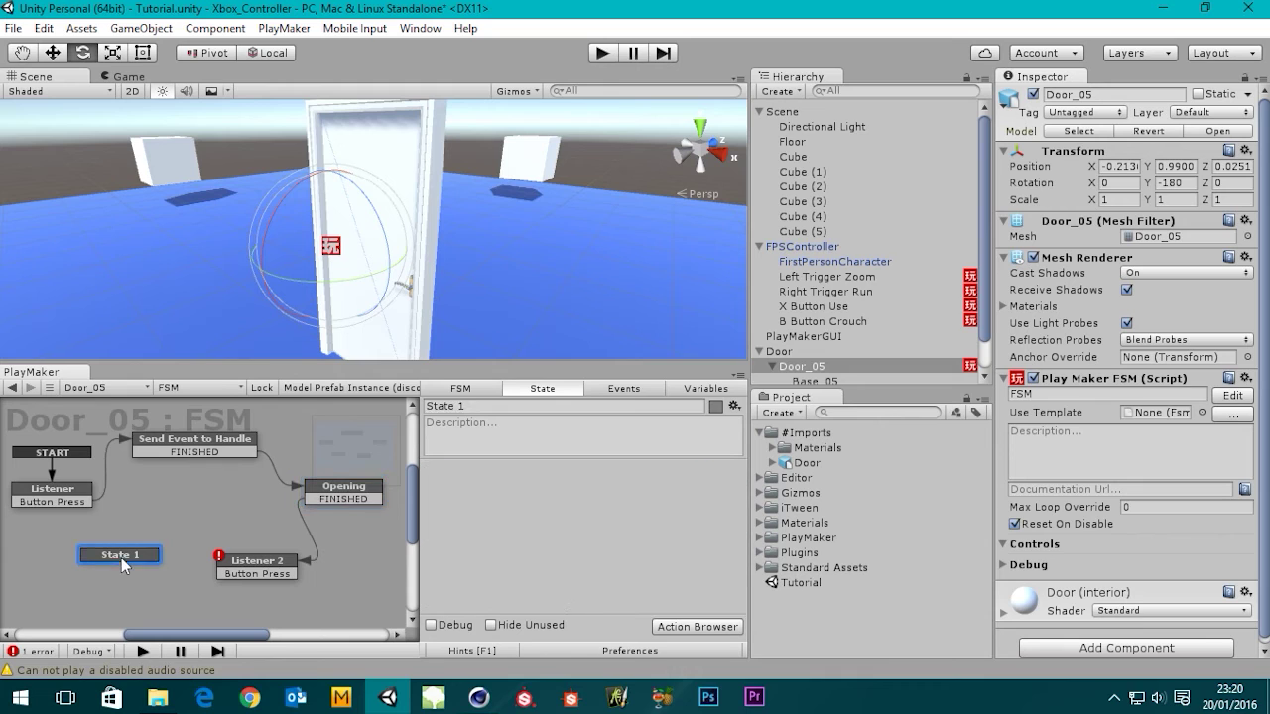
left_click(492, 409)
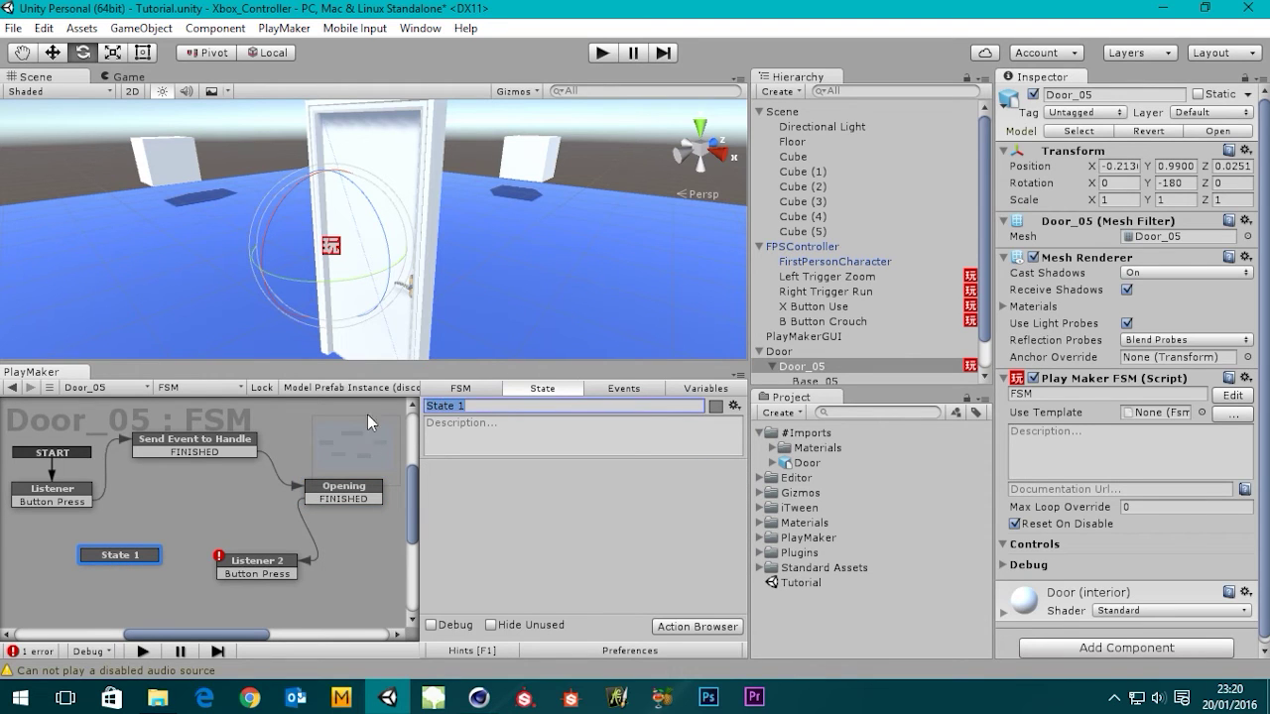
type("closing")
- Copy the I Tween Rotate To action from the Opening state into the closing state
left_click(344, 499)
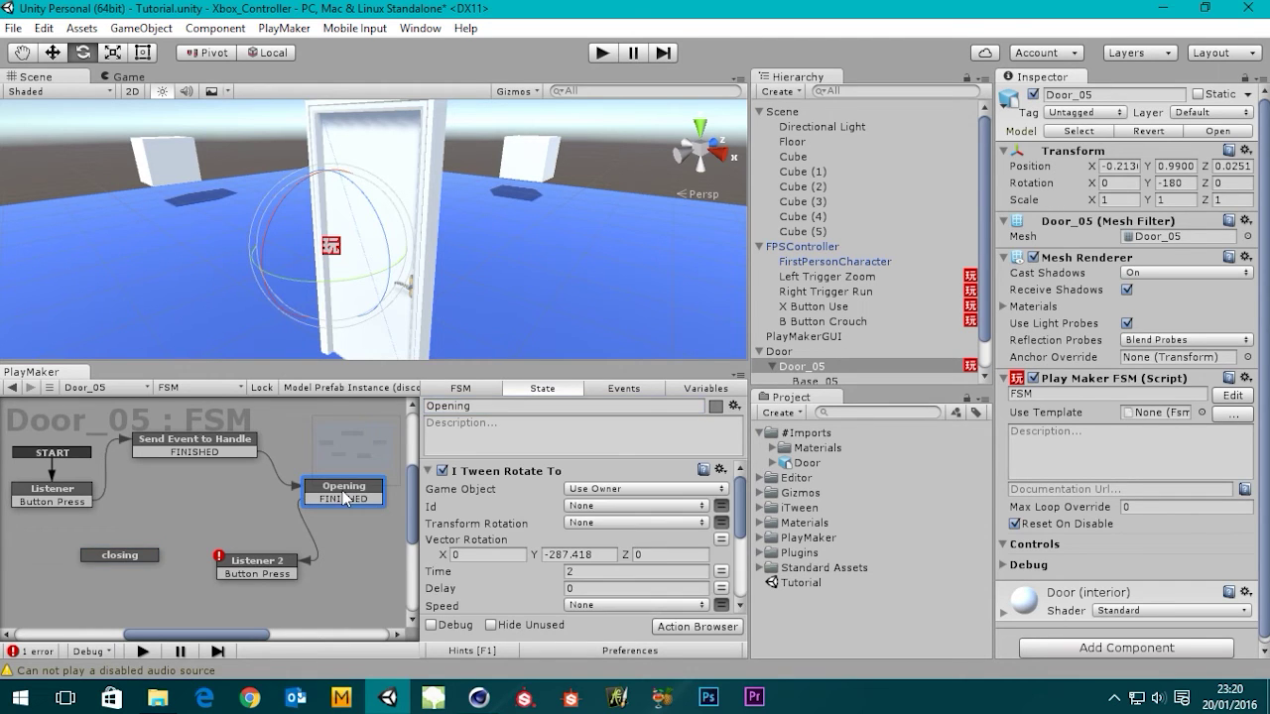
right_click(630, 471)
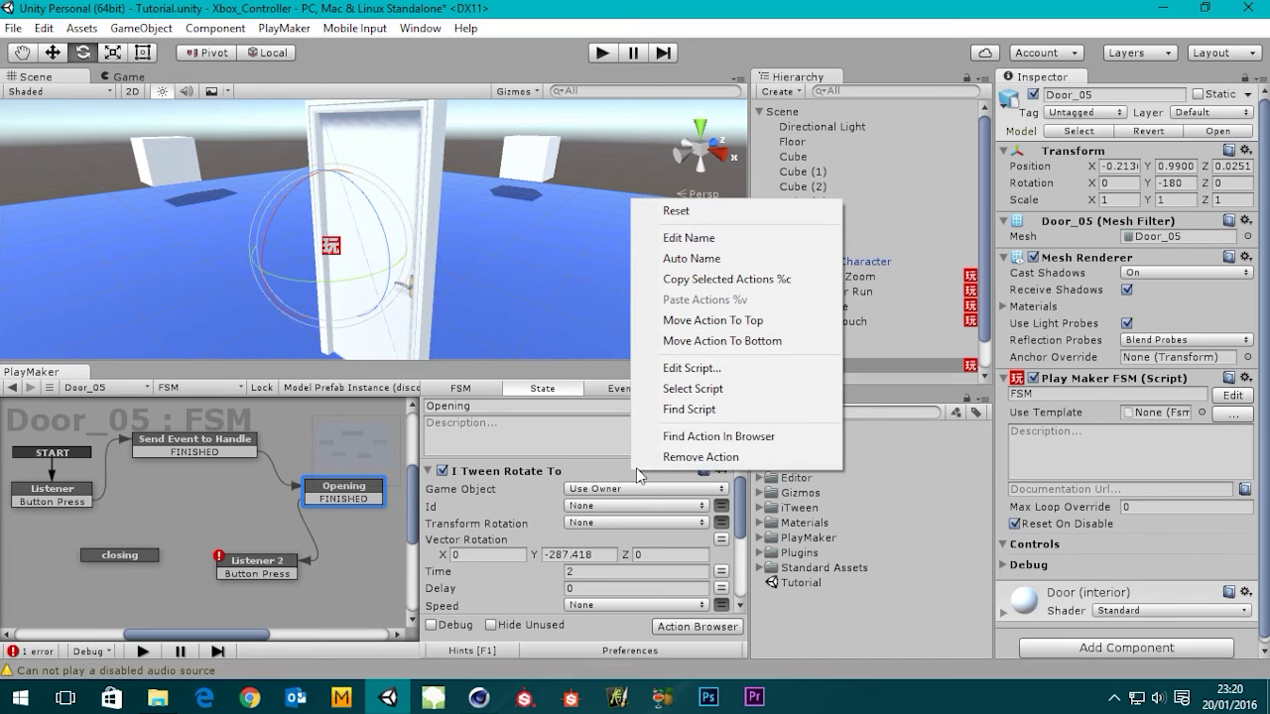
left_click(722, 285)
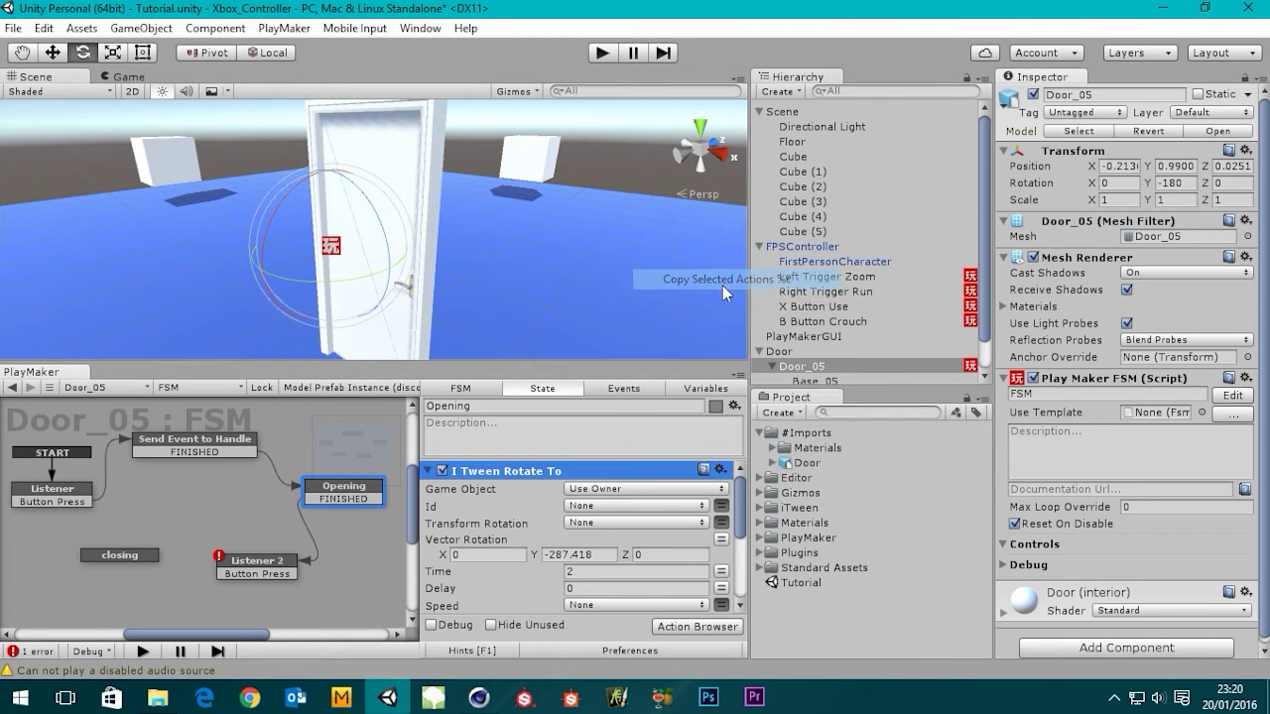
left_click(119, 556)
right_click(485, 541)
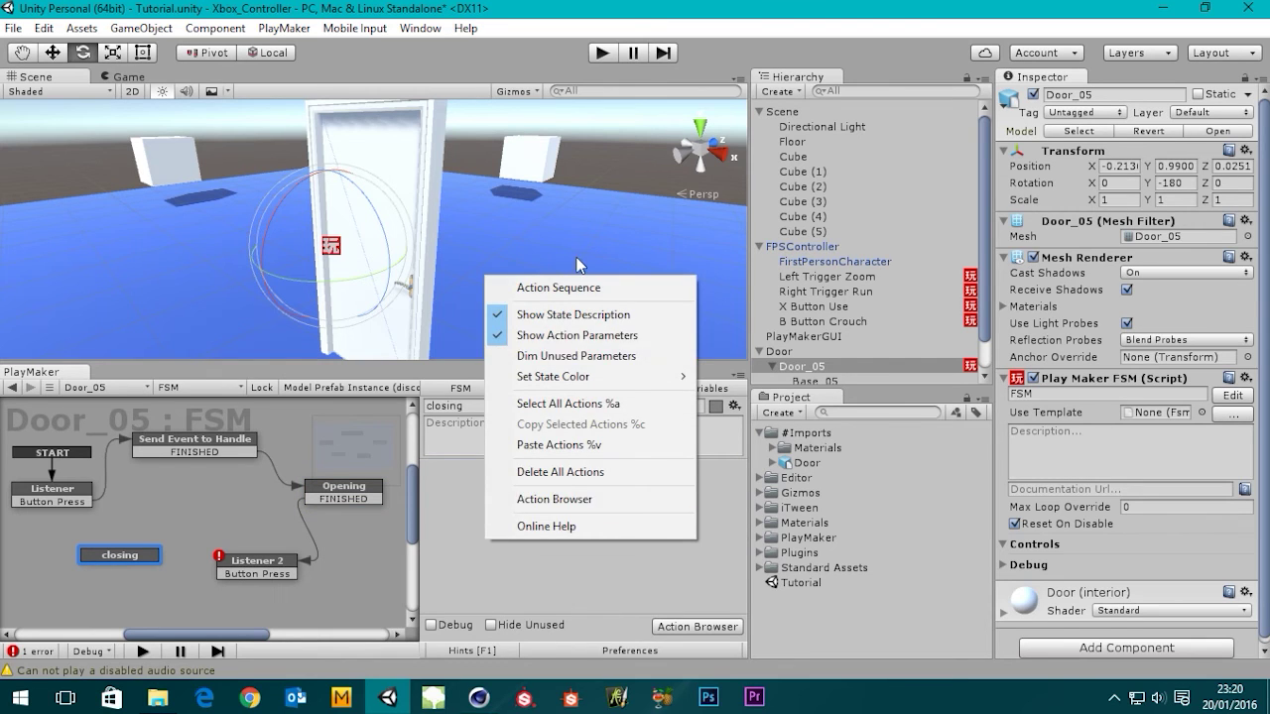
left_click(563, 446)
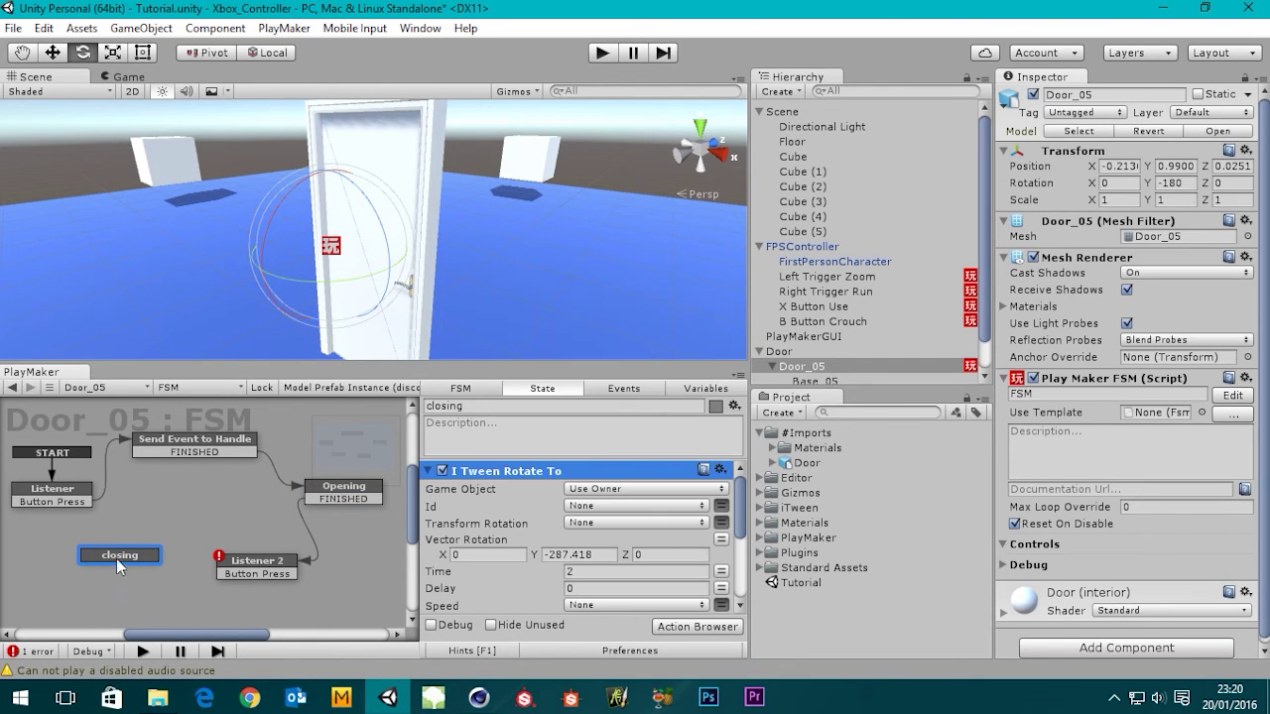
- Set the Vector Rotation Y of the closing state's I Tween Rotate To action to -180
left_click(600, 554)
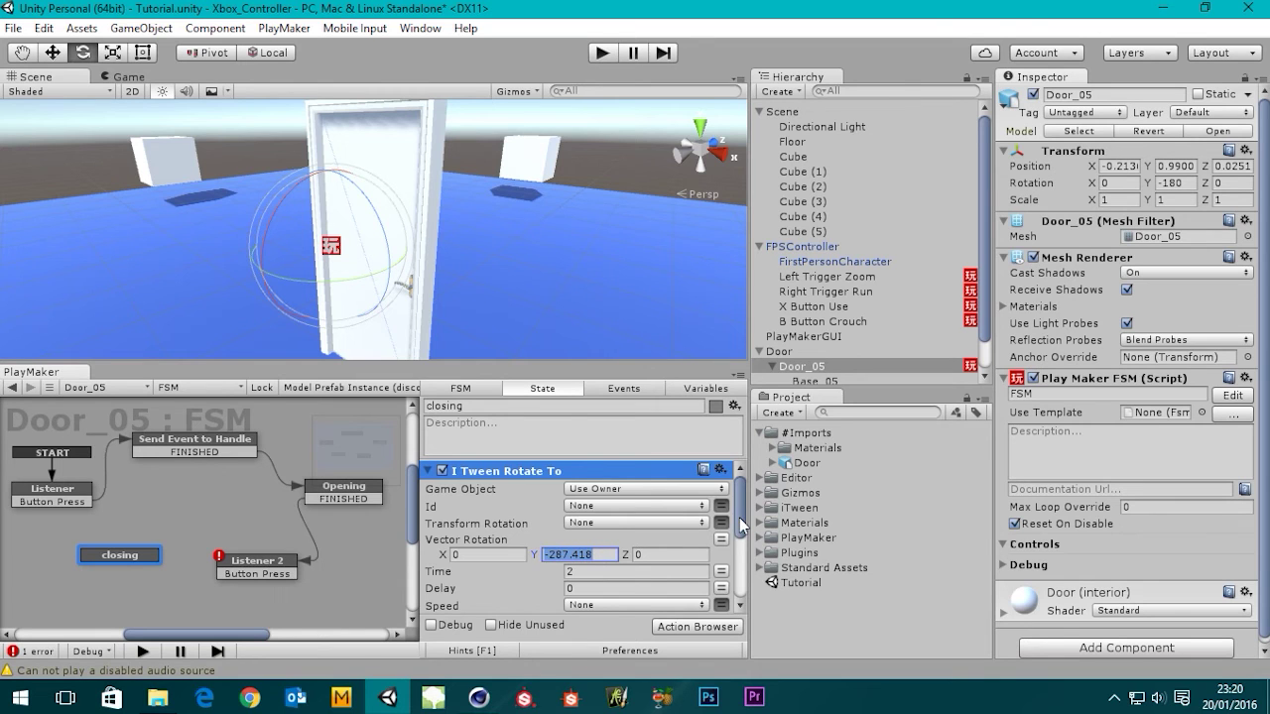
left_click_drag(739, 518, 715, 498)
type("-180")
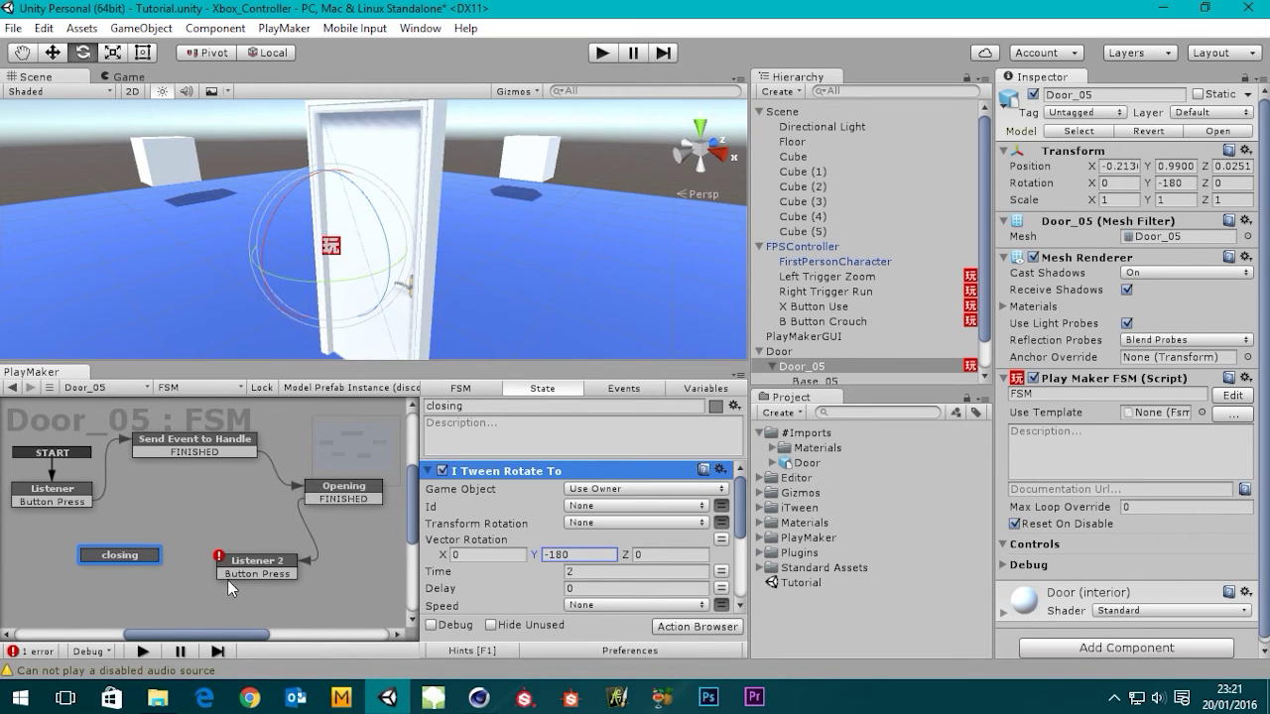
- Link Listener 2's Button Press transition to closing, and link a new FINISHED transition from closing back to Listener
left_click_drag(226, 576, 148, 557)
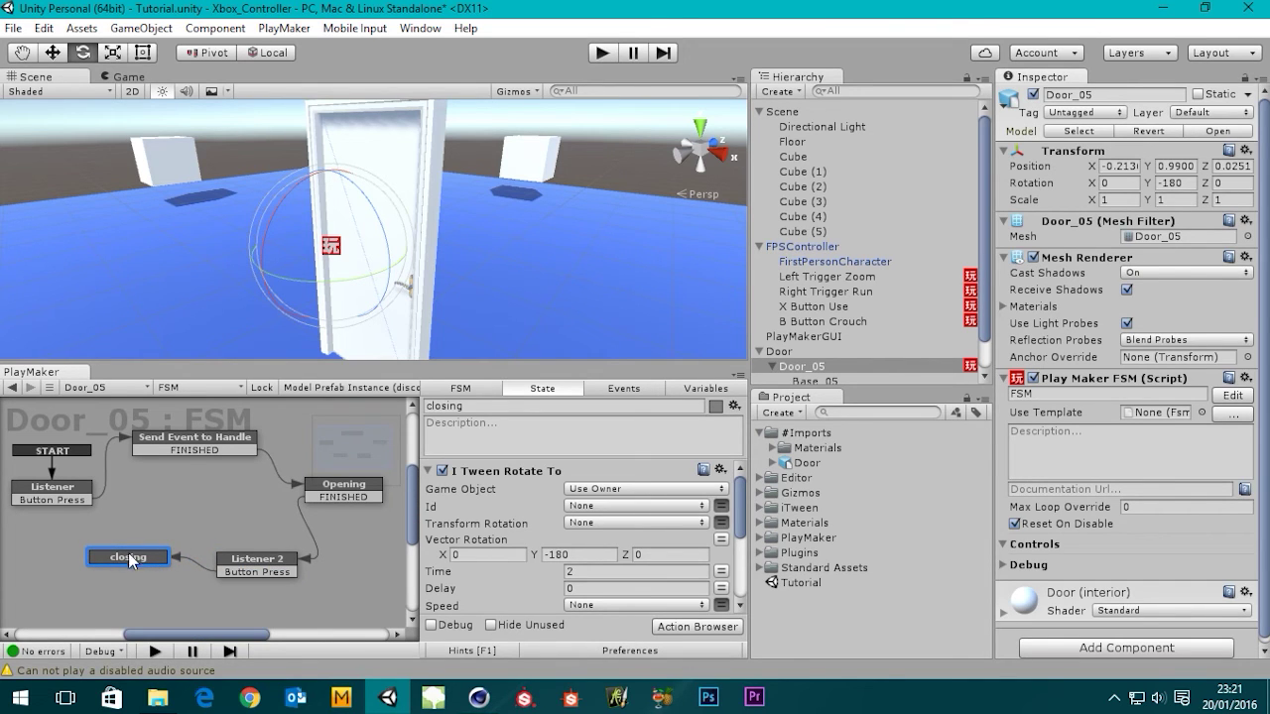
left_click_drag(112, 563, 130, 554)
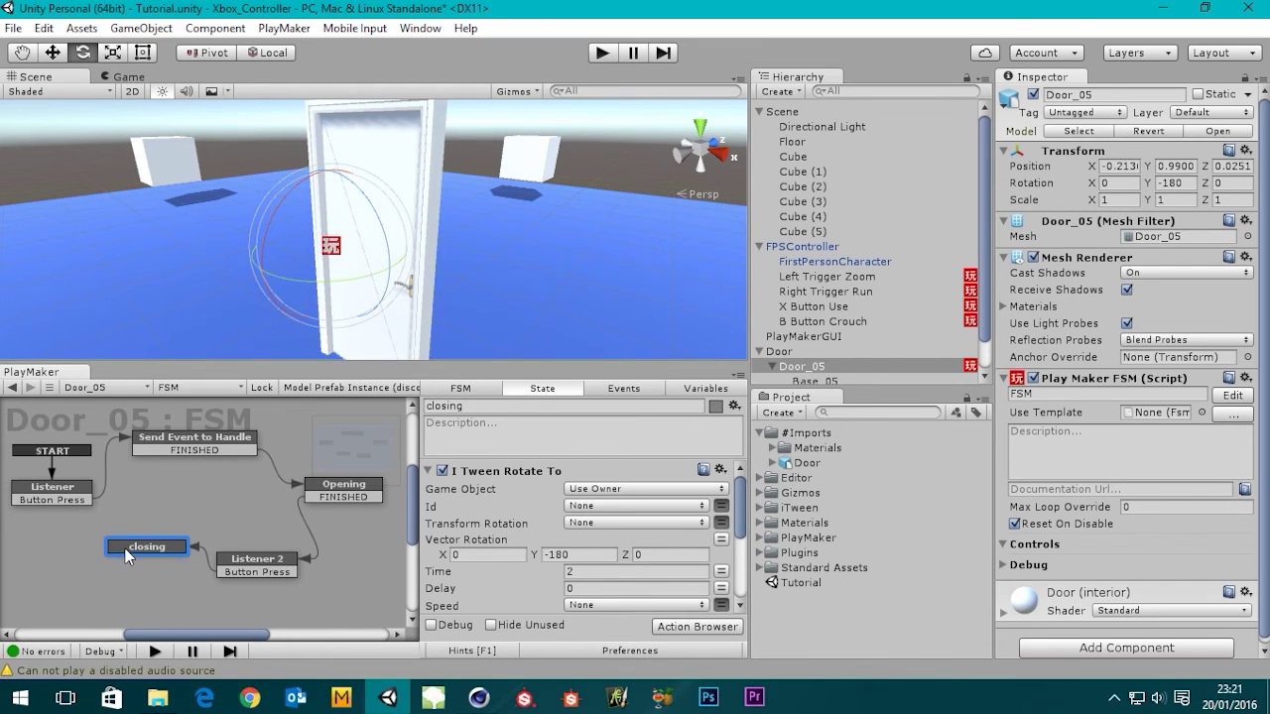
right_click(125, 548)
mouse_move(222, 371)
left_click(357, 373)
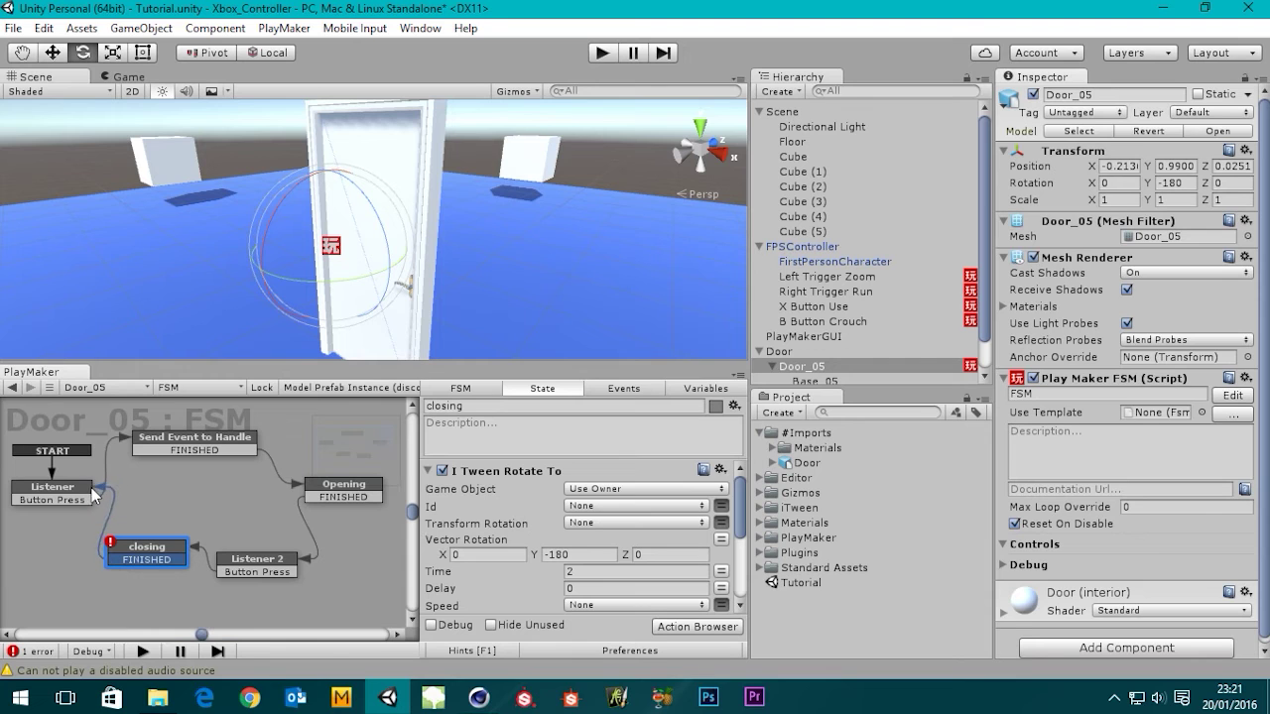
left_click_drag(92, 493, 88, 489)
left_click_drag(156, 552, 149, 541)
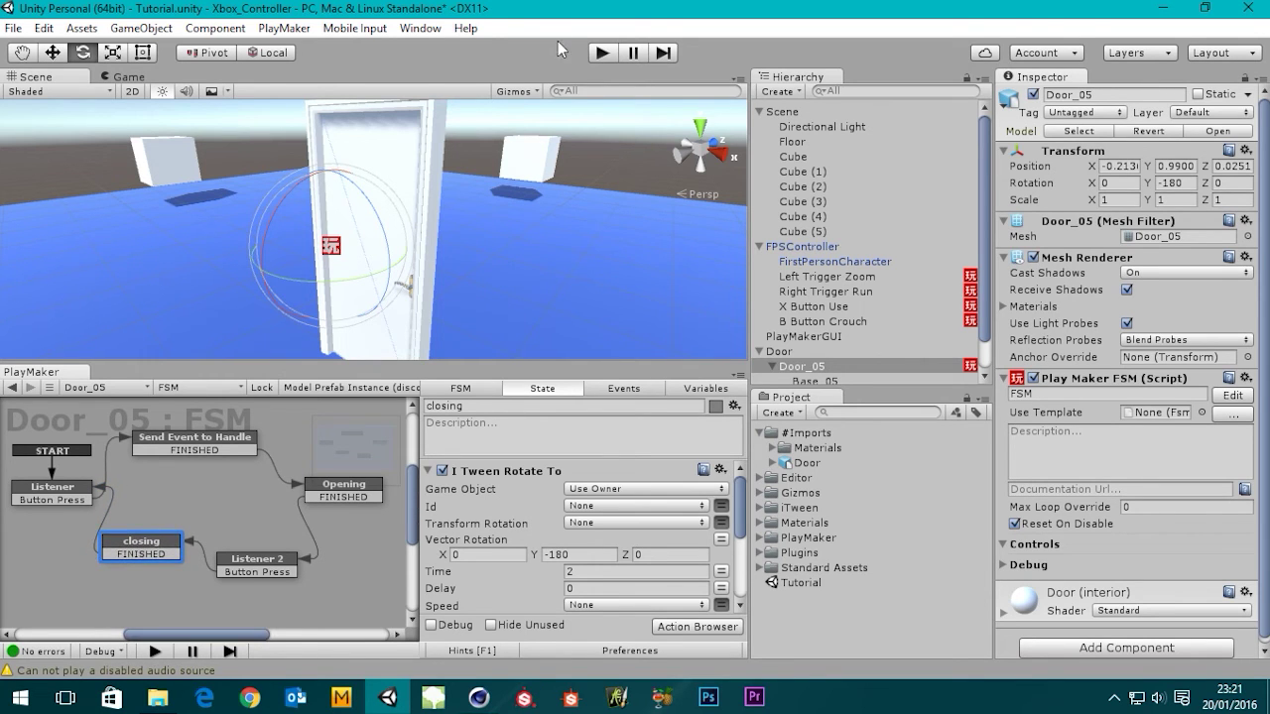
- Play-test the scene to check the door FSM, stop it and look over Door_05's components
left_click(609, 52)
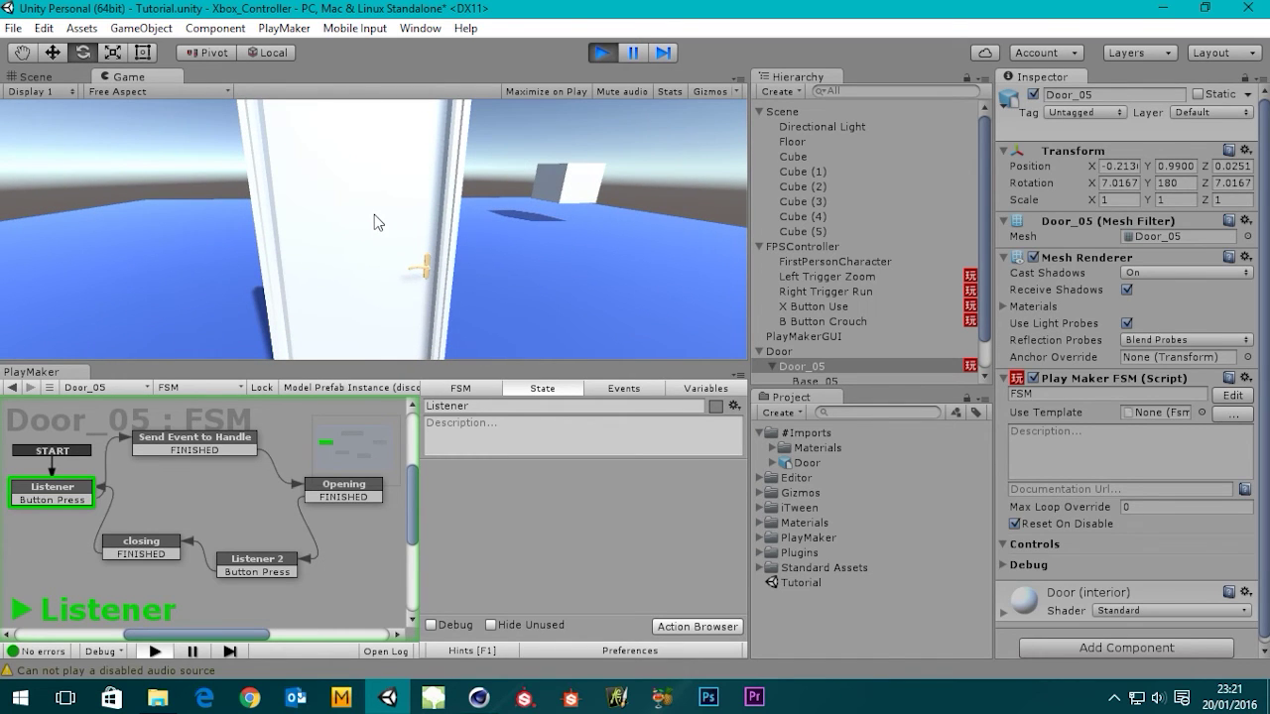
left_click(600, 54)
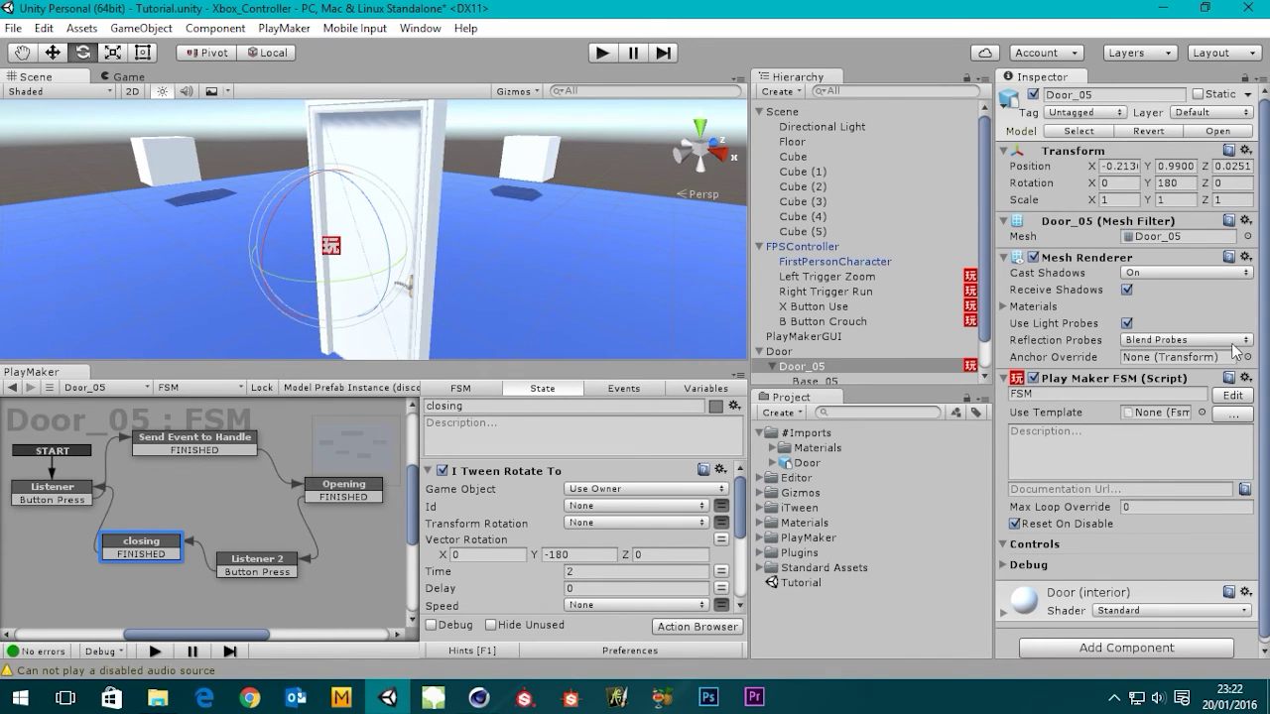
left_click_drag(1263, 373, 1263, 463)
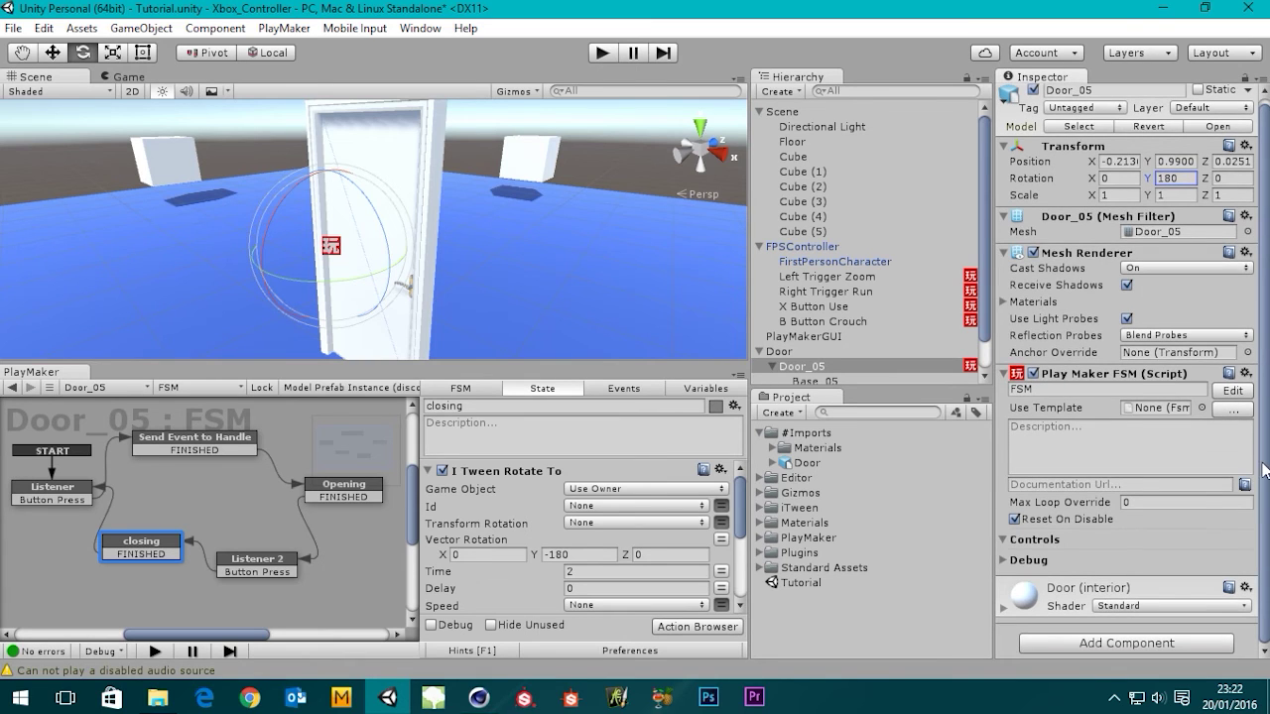
- Add a Box Collider component to Door_05, check its settings and play-test the scene
left_click(1113, 643)
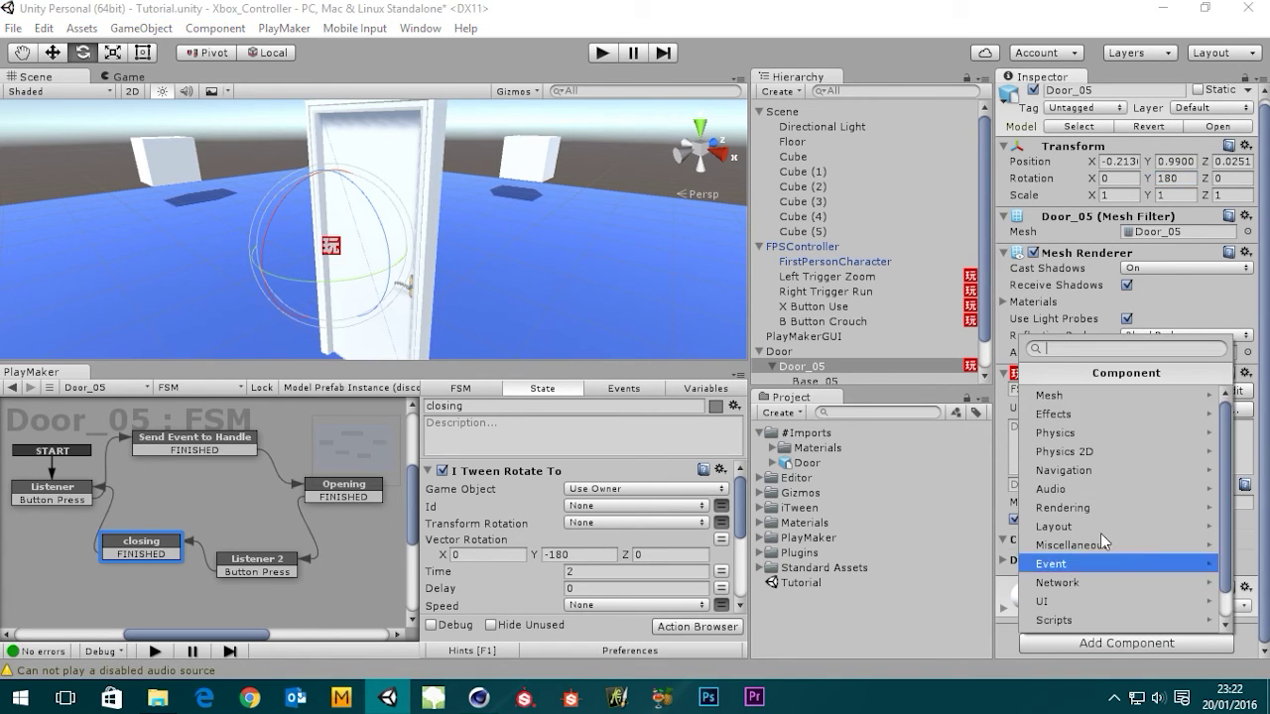
left_click(1065, 434)
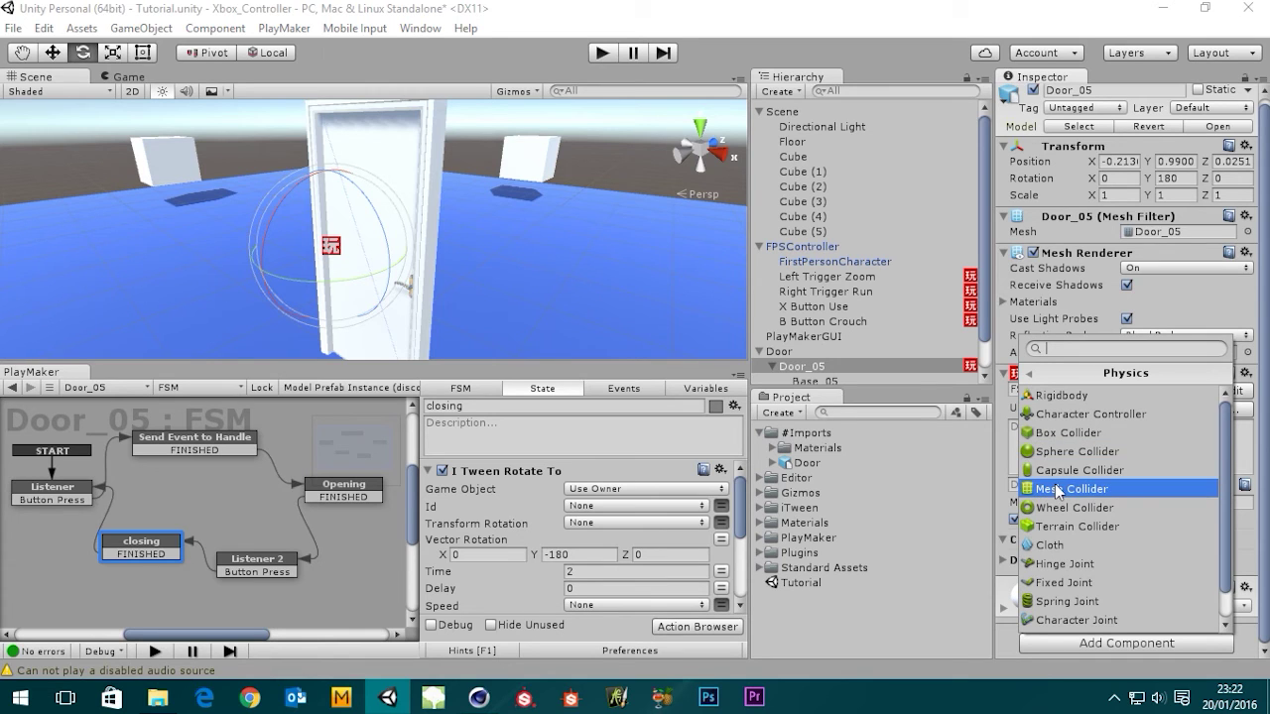
left_click(1066, 433)
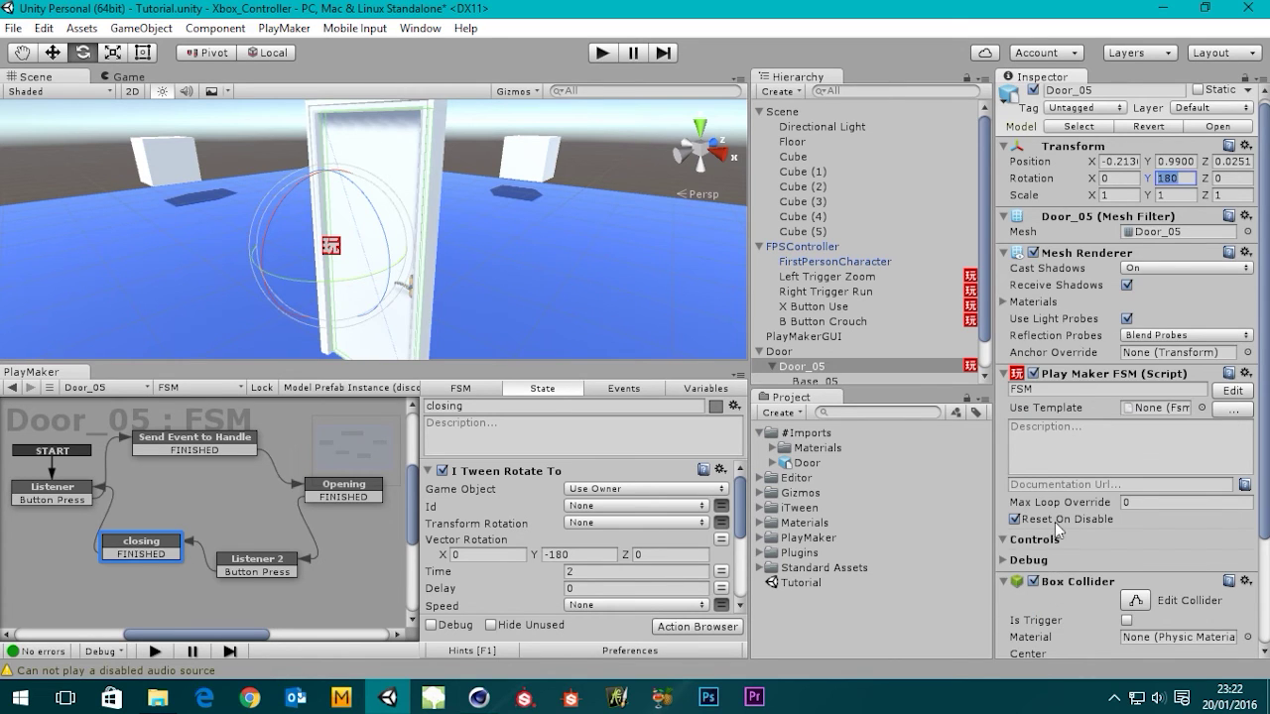
left_click(1001, 579)
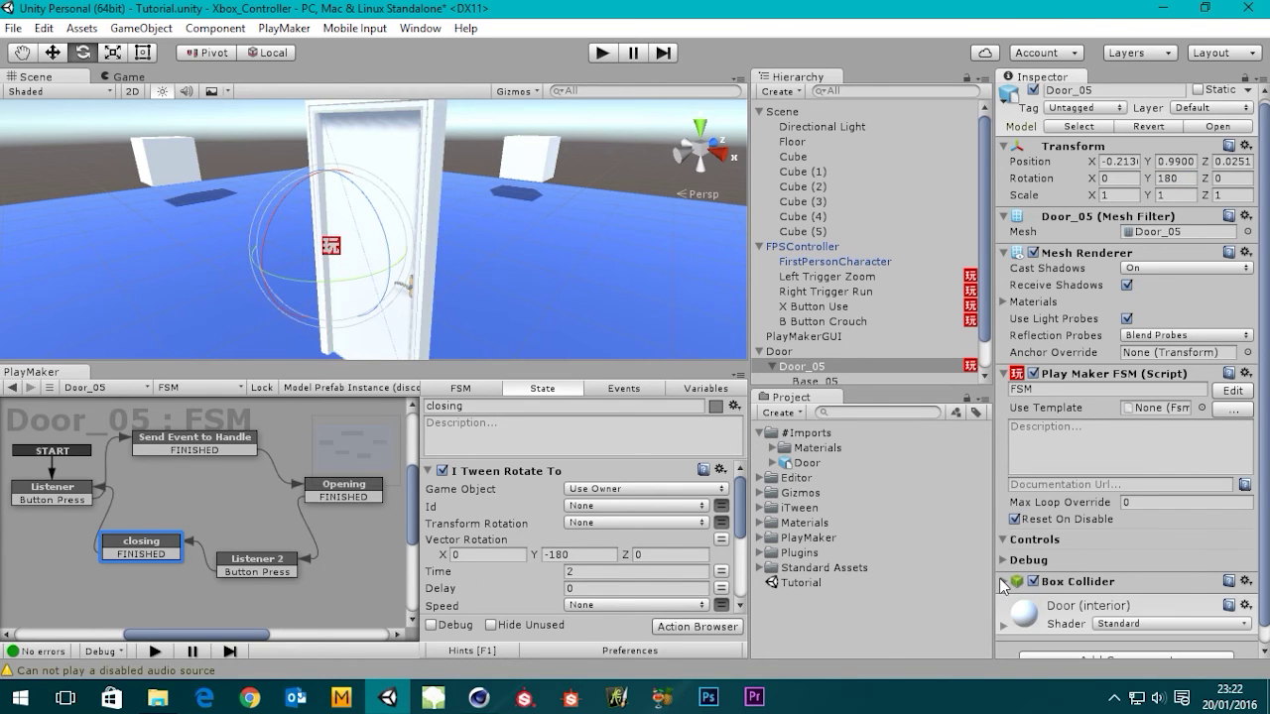
left_click(1001, 579)
left_click_drag(1264, 505, 1263, 620)
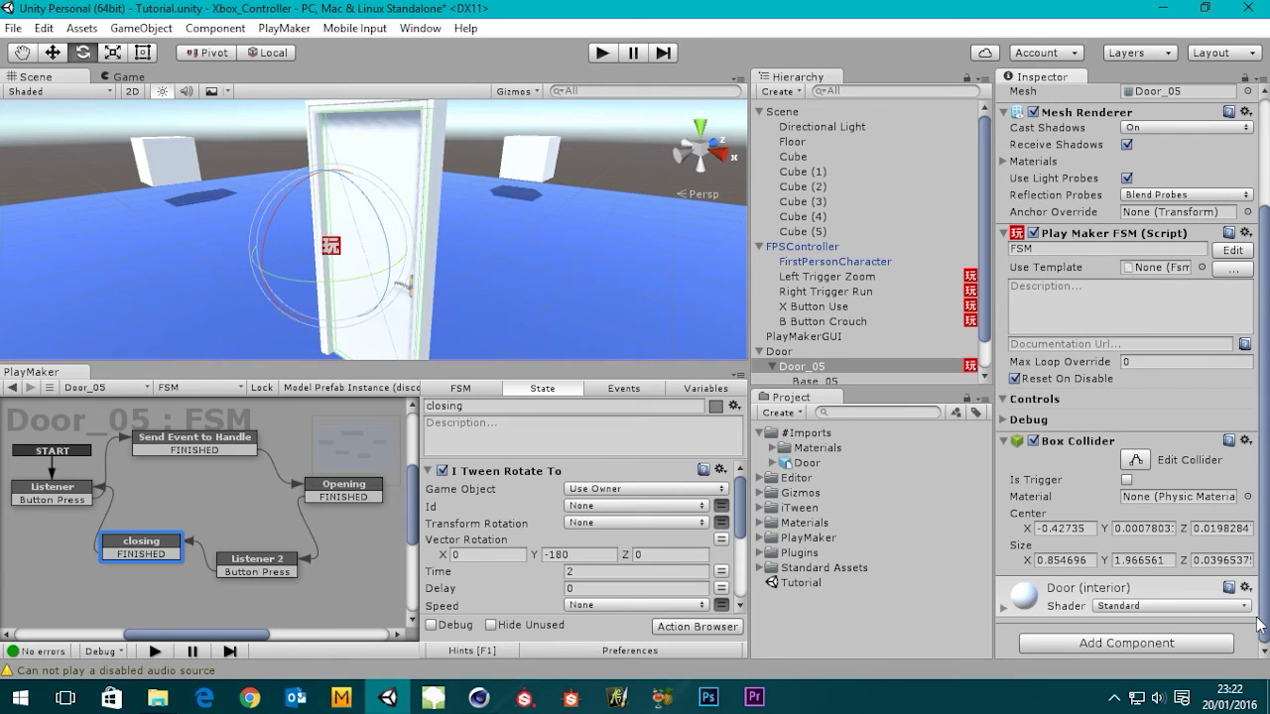
scroll(1252, 536, "up", 5)
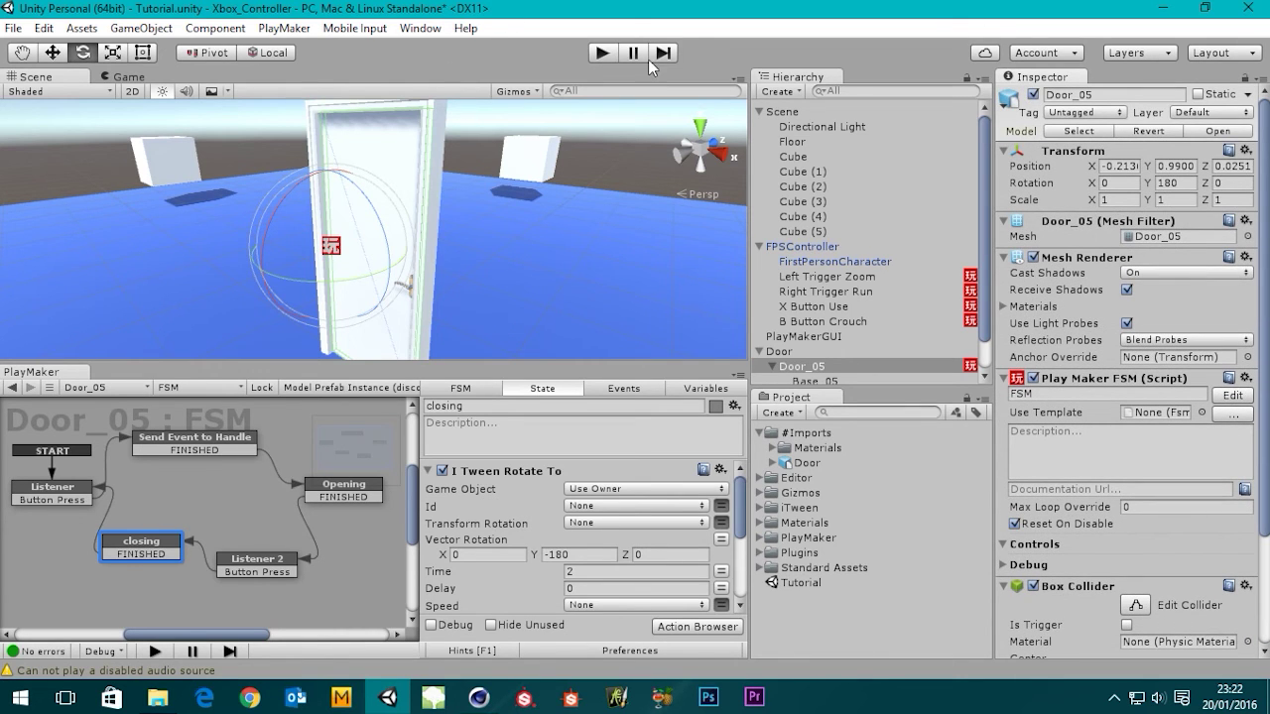
left_click(604, 55)
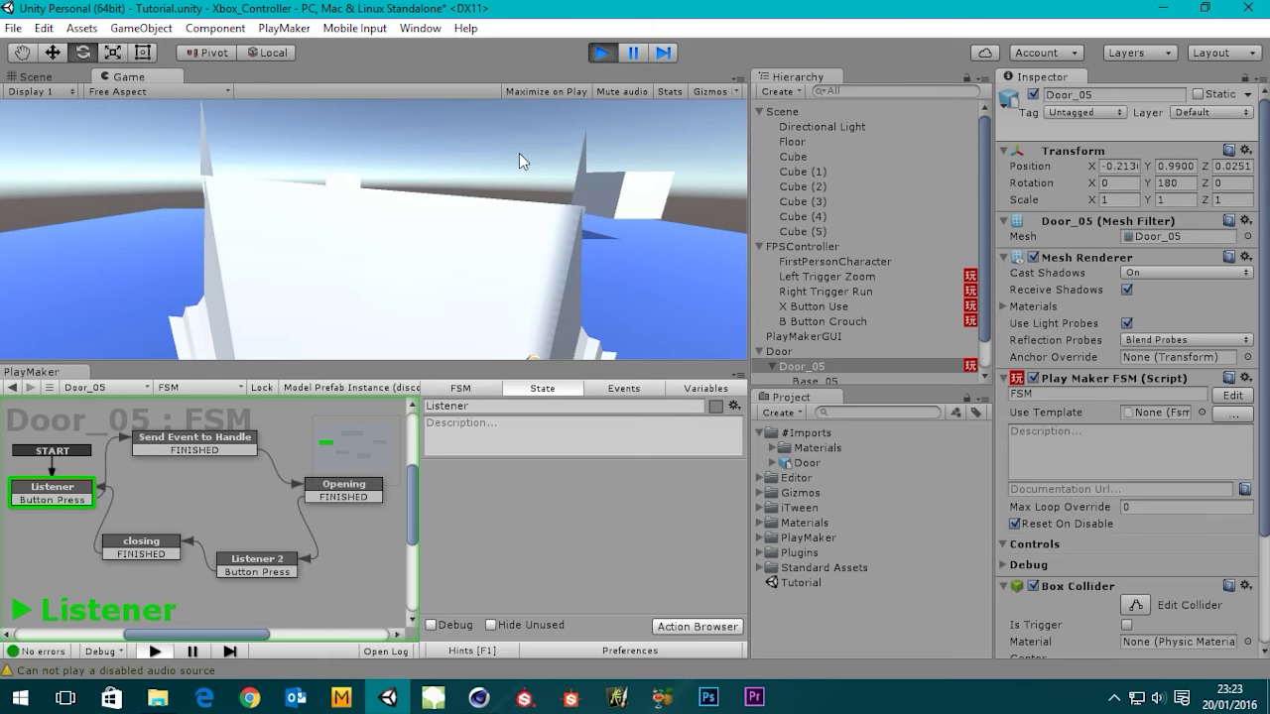
left_click(602, 53)
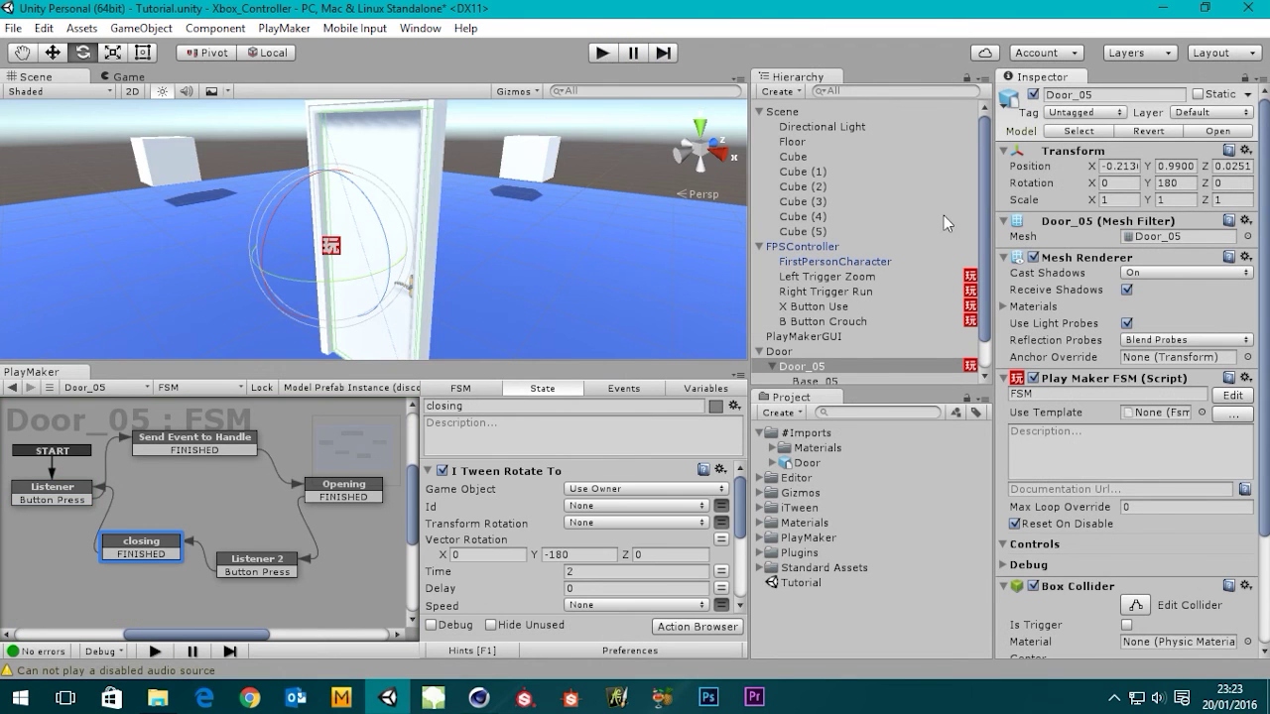
- Set the near clipping plane of the FirstPersonCharacter camera to 0.01
left_click(760, 112)
left_click(835, 145)
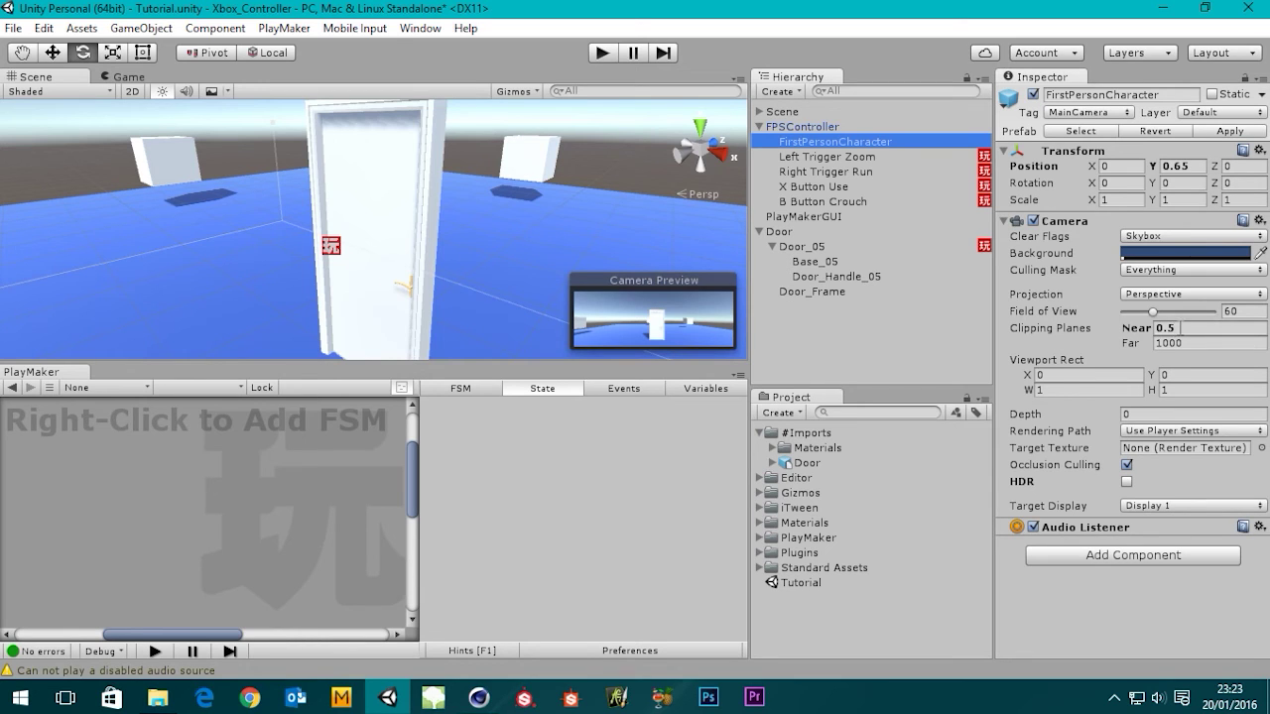
left_click(1169, 329)
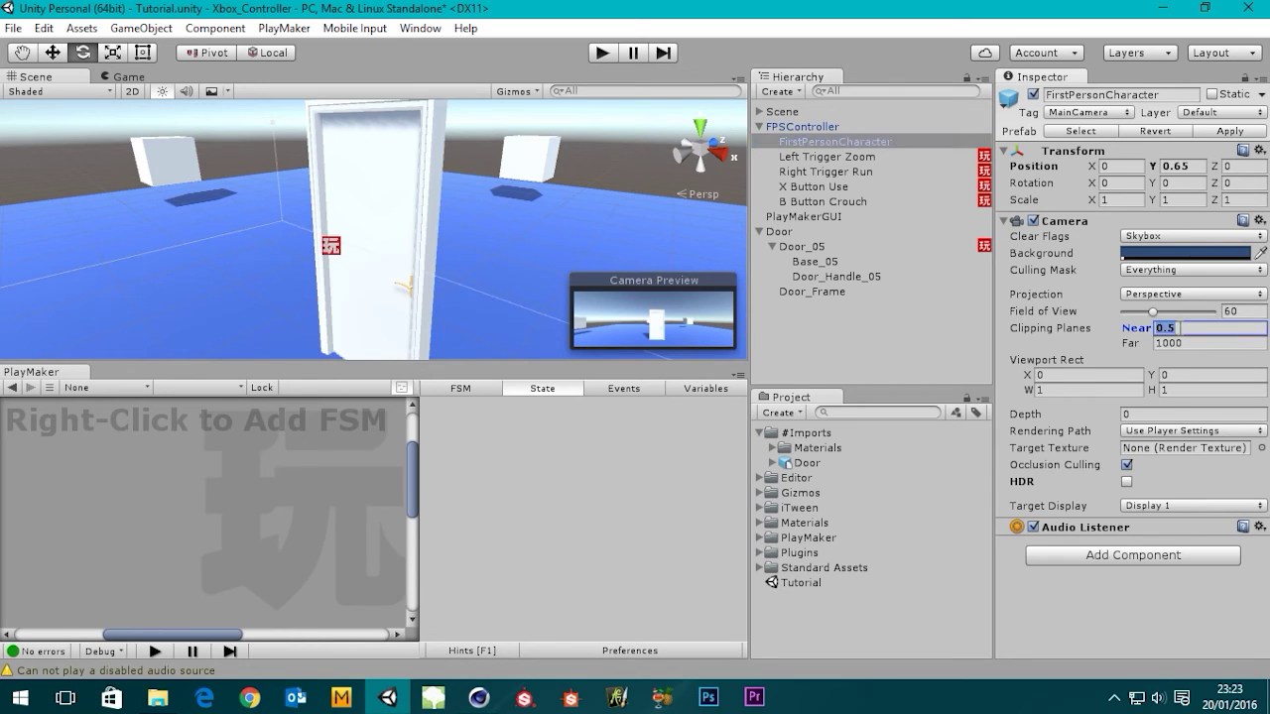
left_click(1195, 343)
left_click(1188, 328)
type("0.")
- Play-test the door while watching the X Button Use and Door_05 FSMs run, and stop the scene
left_click(610, 56)
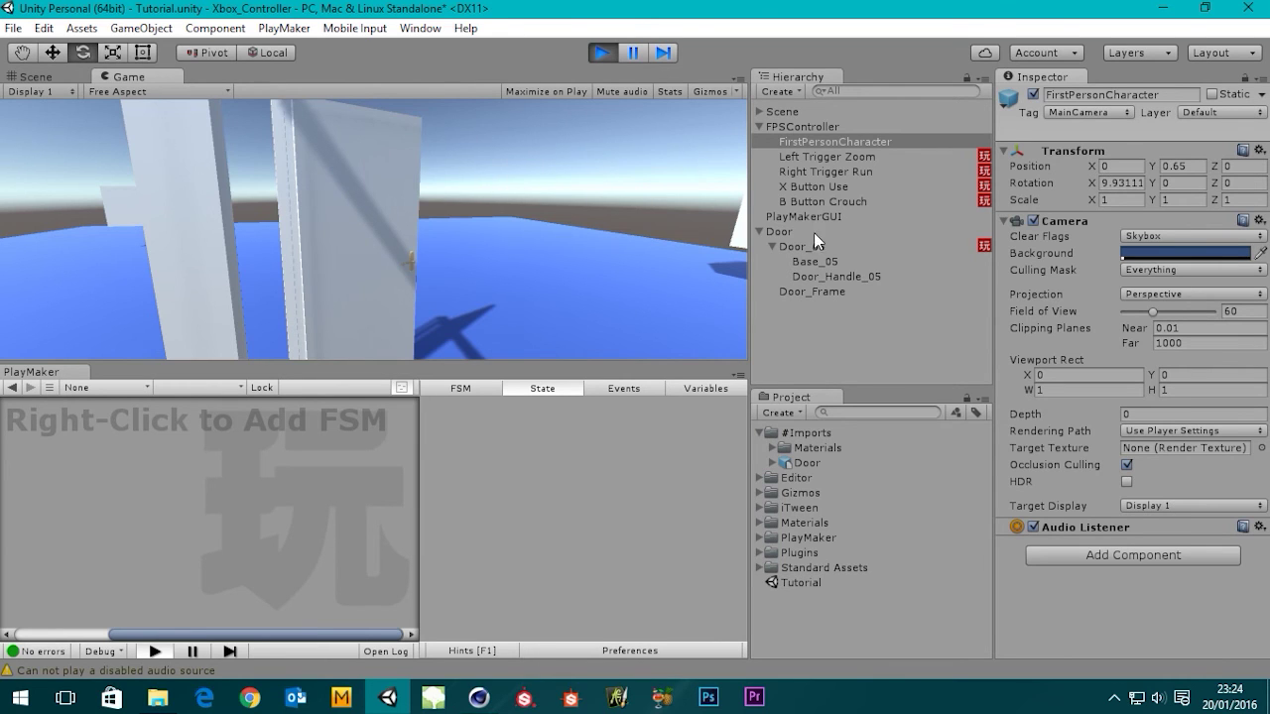
left_click(820, 186)
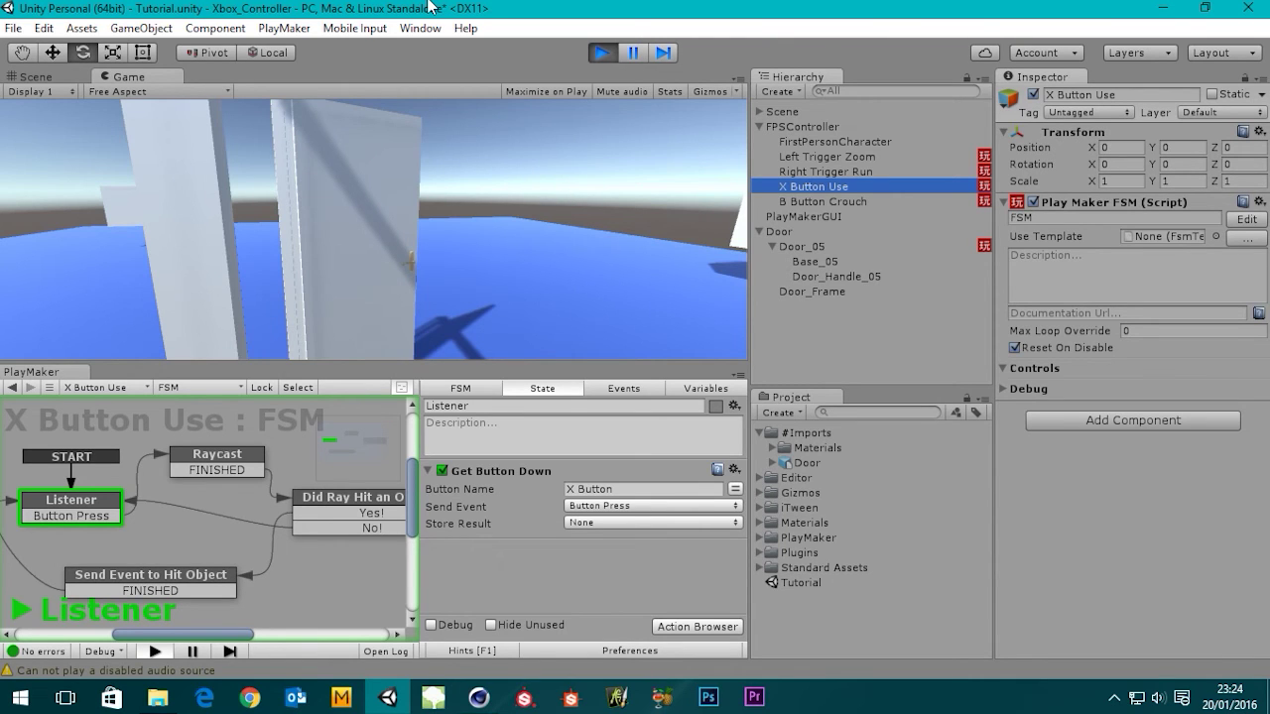
left_click(374, 214)
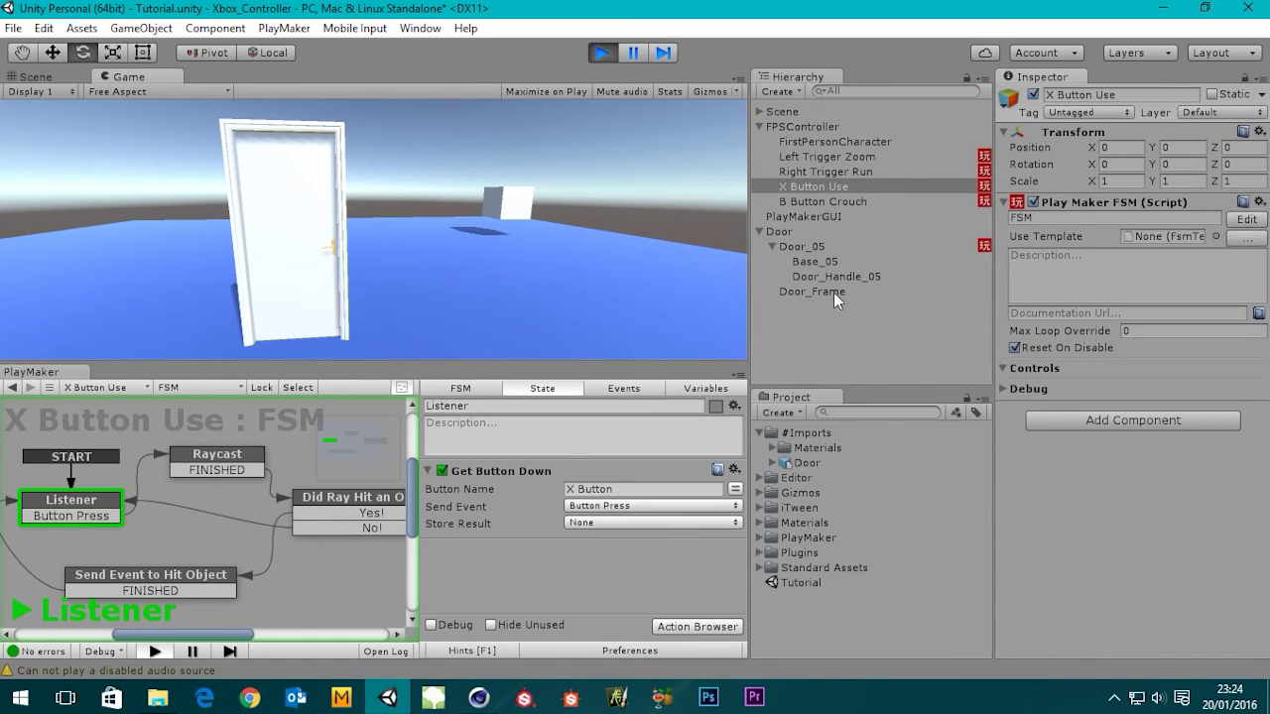
left_click(814, 246)
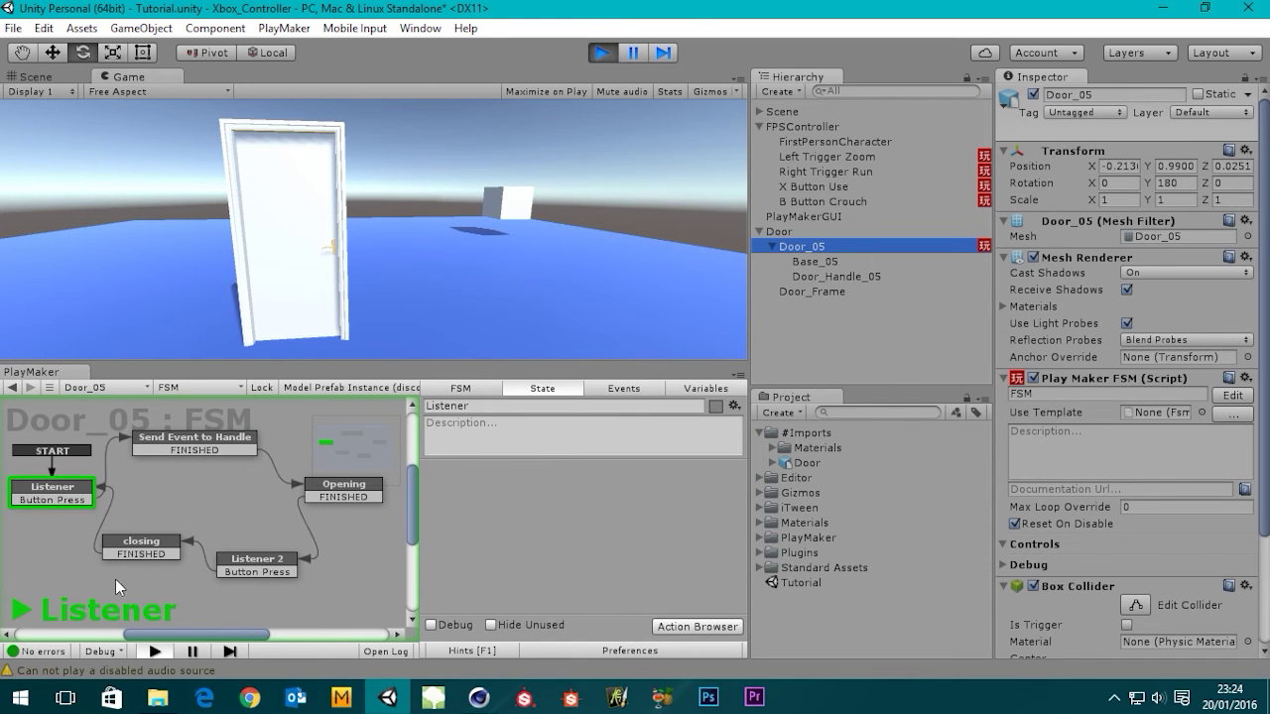
left_click(466, 242)
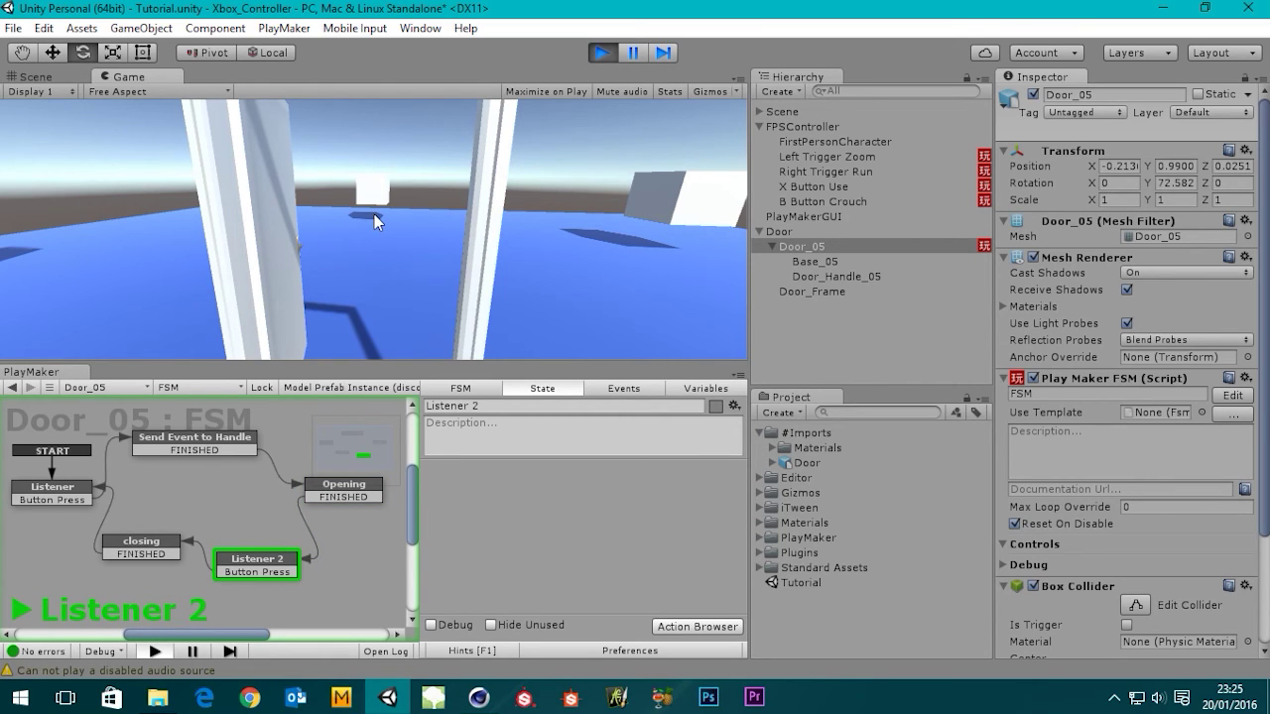
left_click(600, 54)
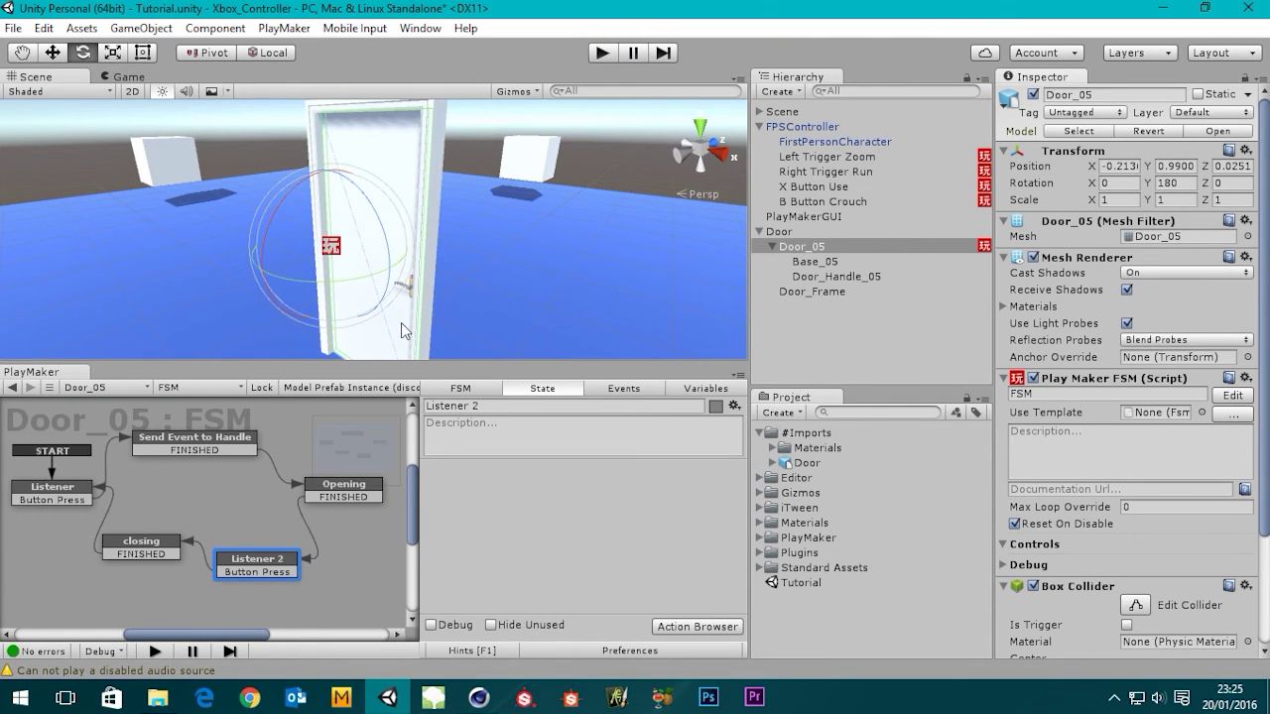
- Add an FSM to Door_Handle_05 and name its start state Listener
left_click_drag(401, 322, 519, 307, "alt")
mouse_move(441, 257)
middle_mouse_down("alt")
mouse_move(430, 205)
mouse_move(432, 251)
middle_mouse_up("alt")
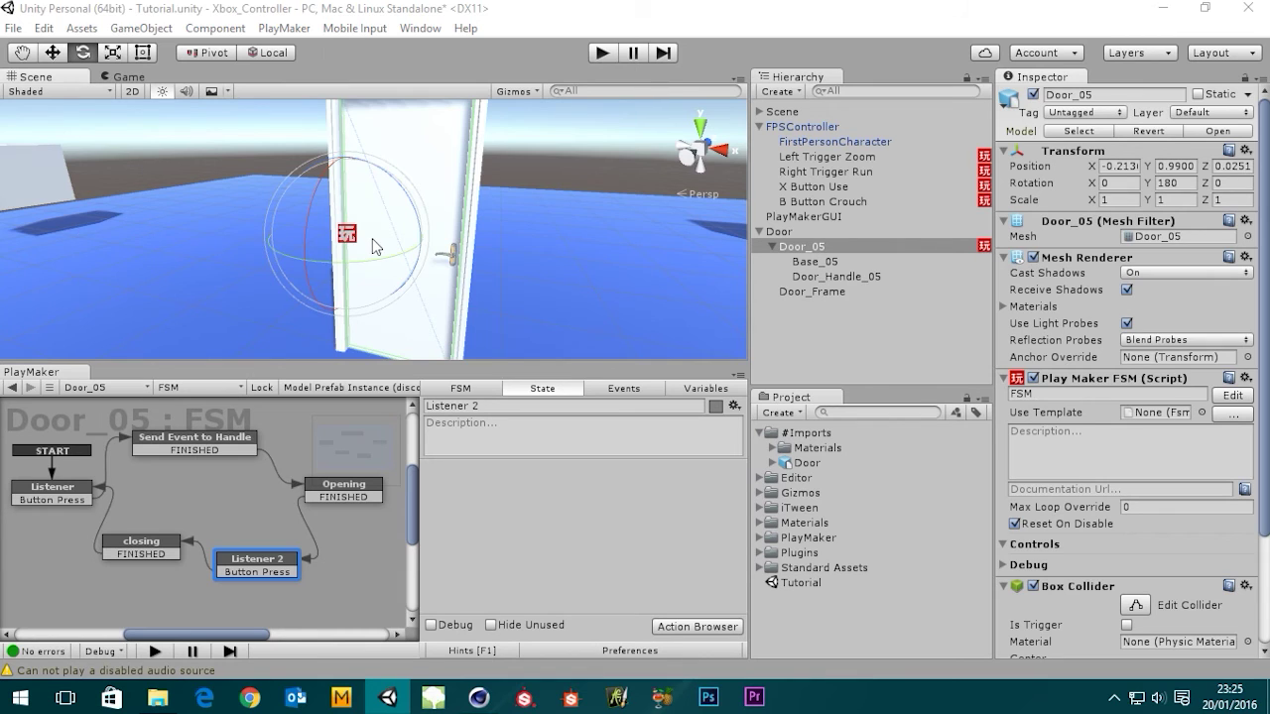
mouse_move(351, 236)
middle_mouse_down()
mouse_move(328, 237)
mouse_move(344, 233)
middle_mouse_up()
scroll(416, 263, "up", 2)
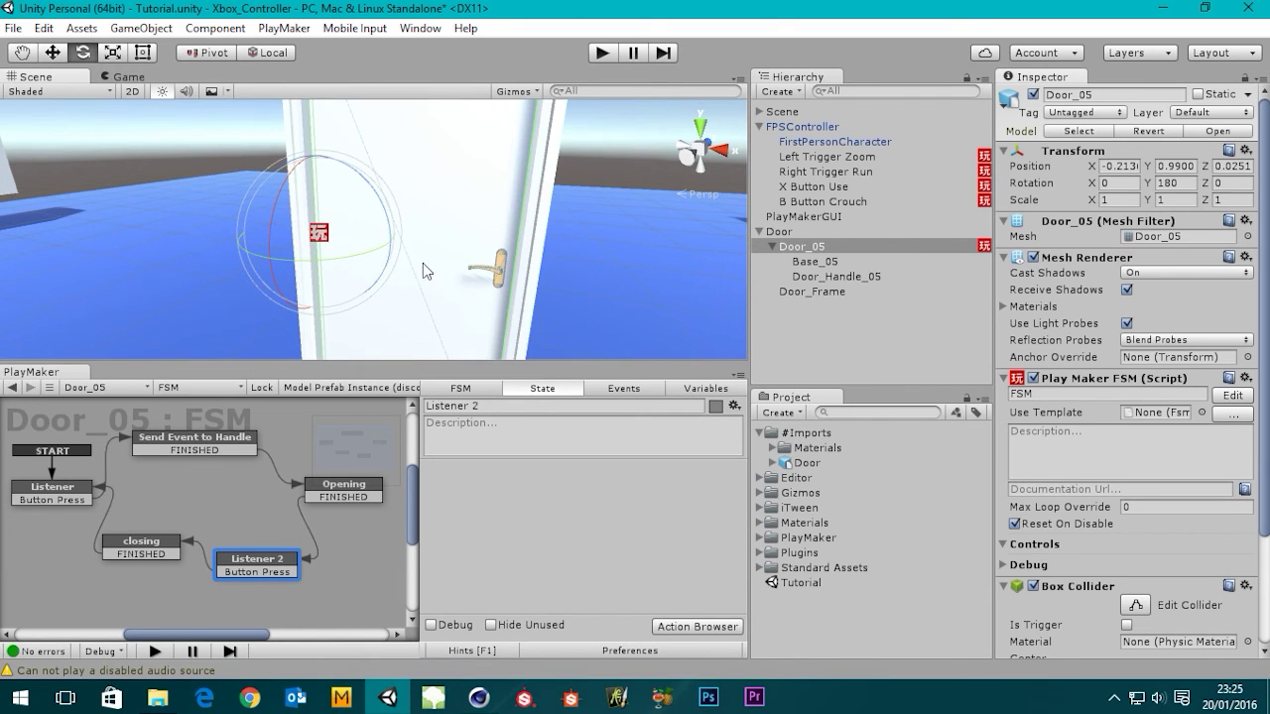
left_click(837, 277)
left_click_drag(353, 309, 695, 248, "alt")
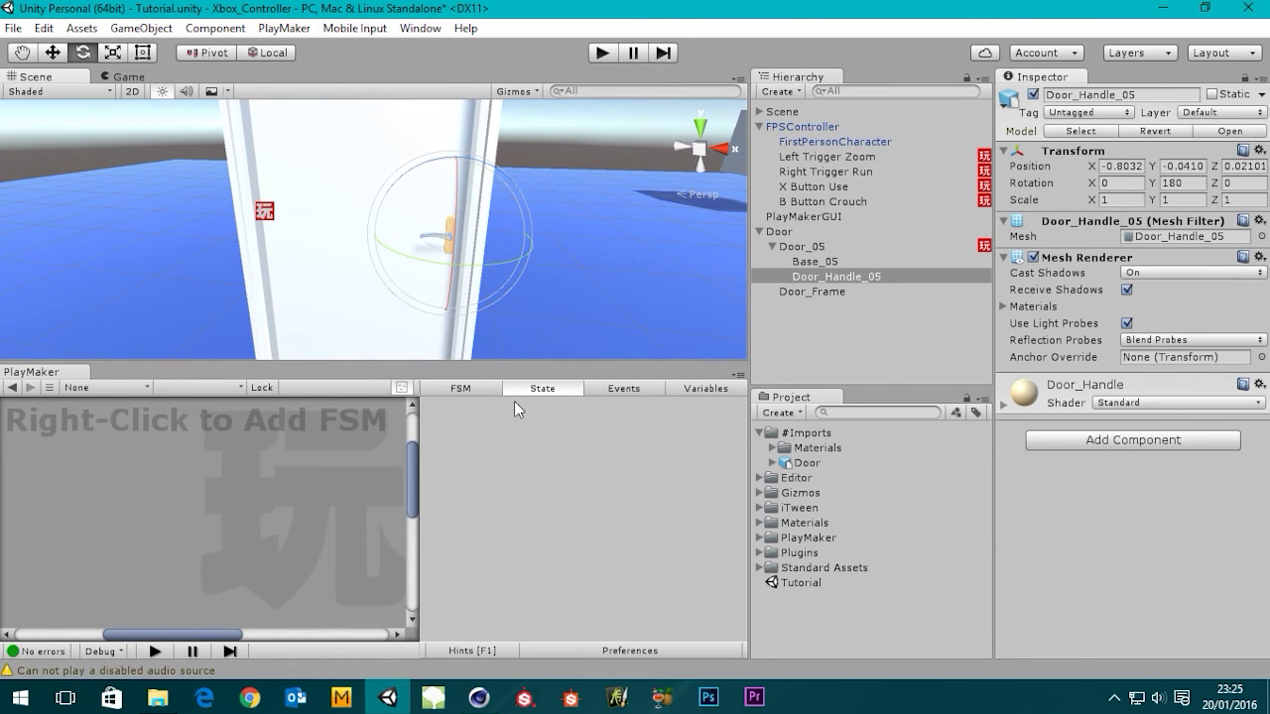
scroll(458, 223, "up", 2)
scroll(458, 223, "up", 2)
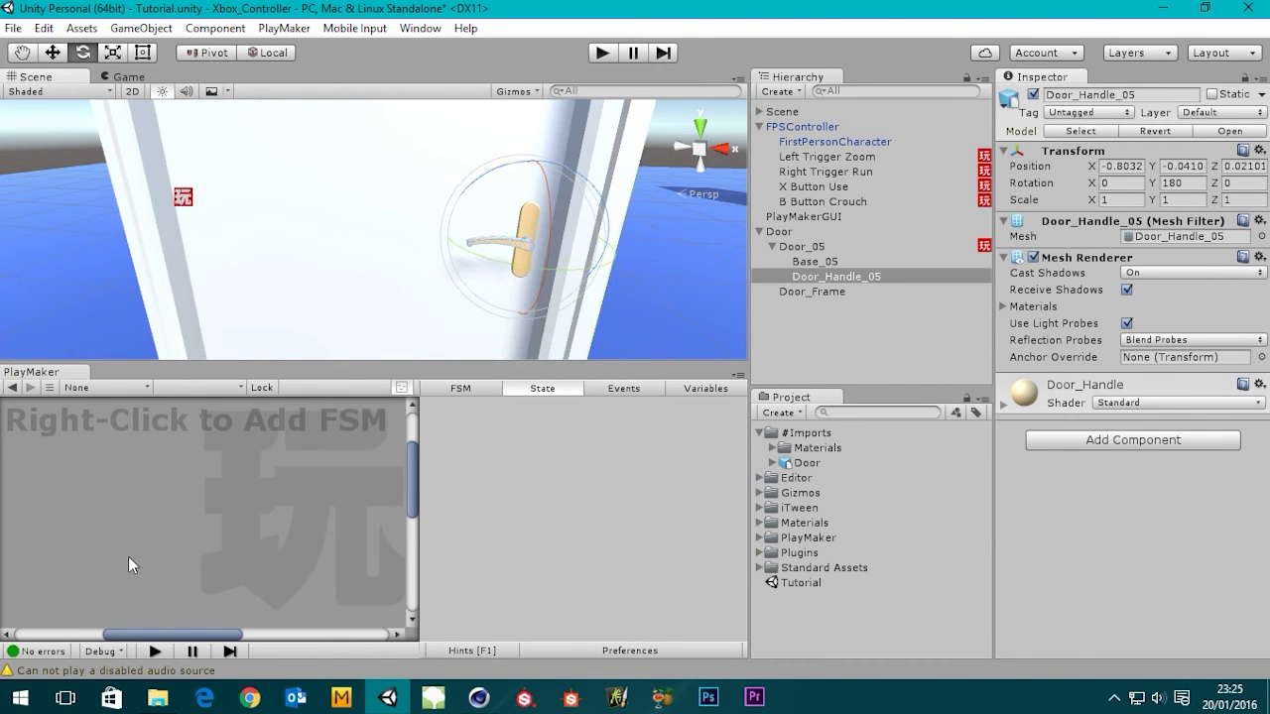
right_click(133, 467)
left_click(189, 478)
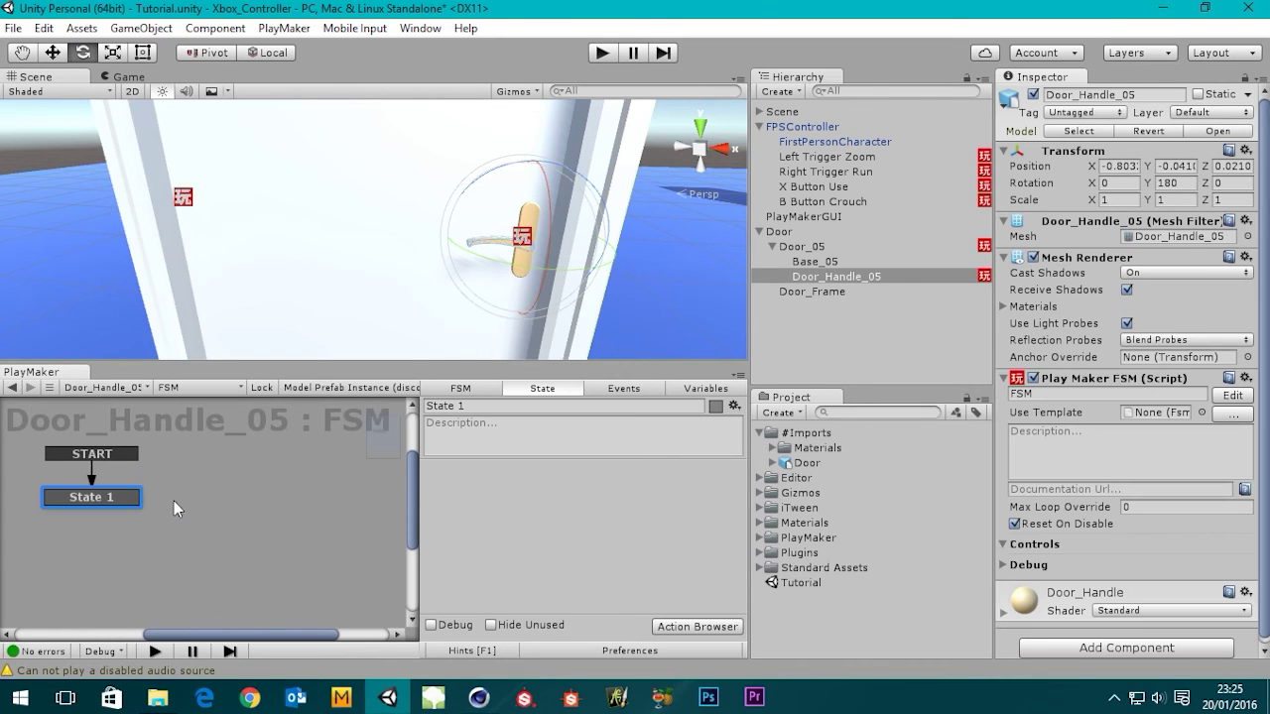
left_click(483, 406)
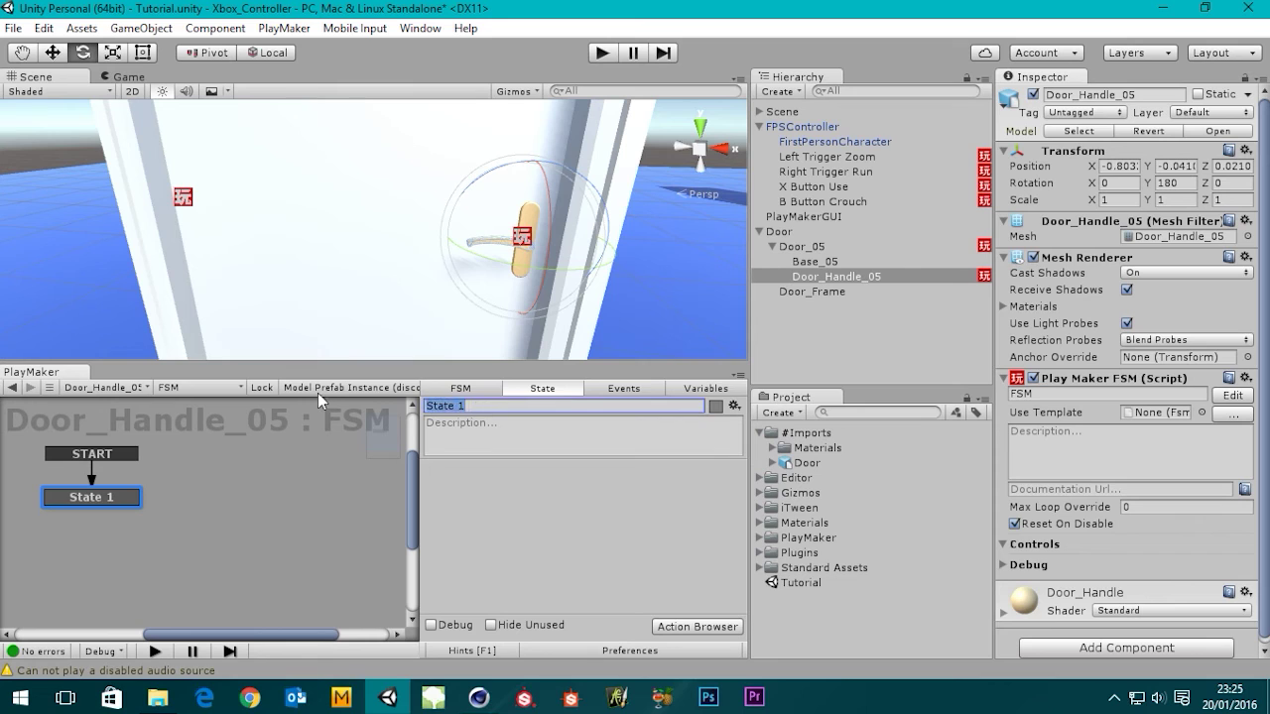
type("Listener")
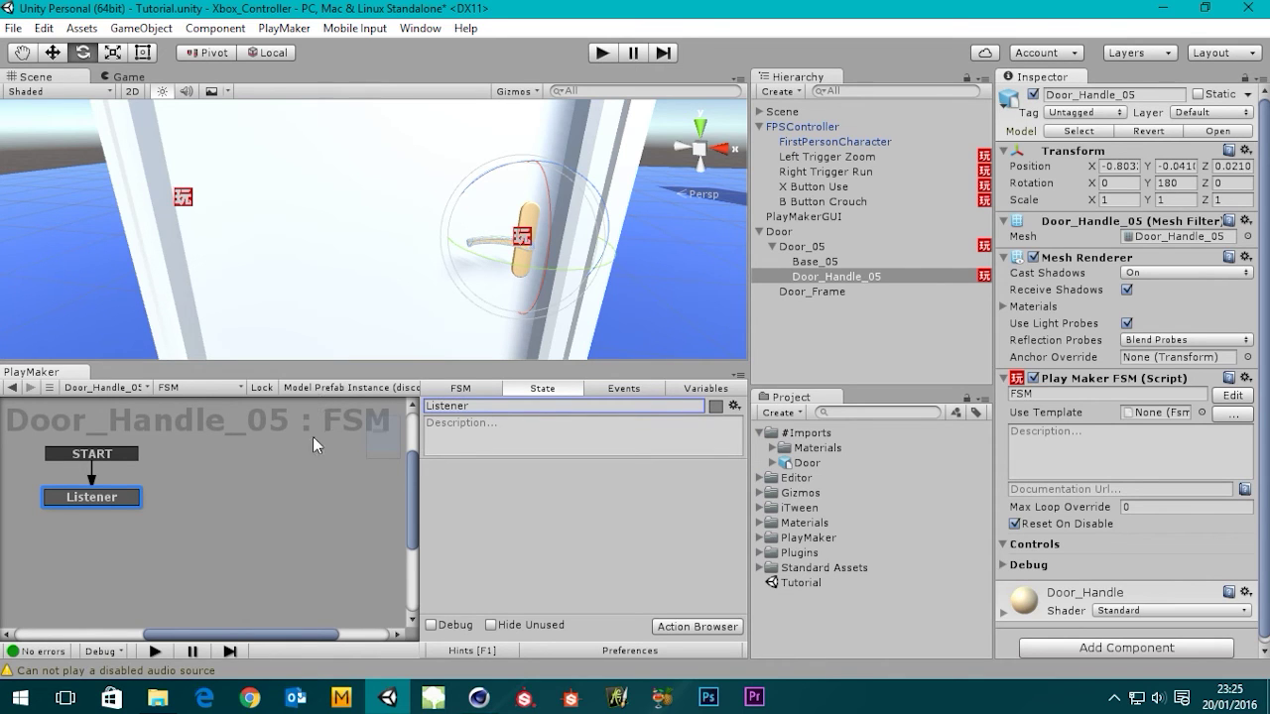
left_click(121, 503)
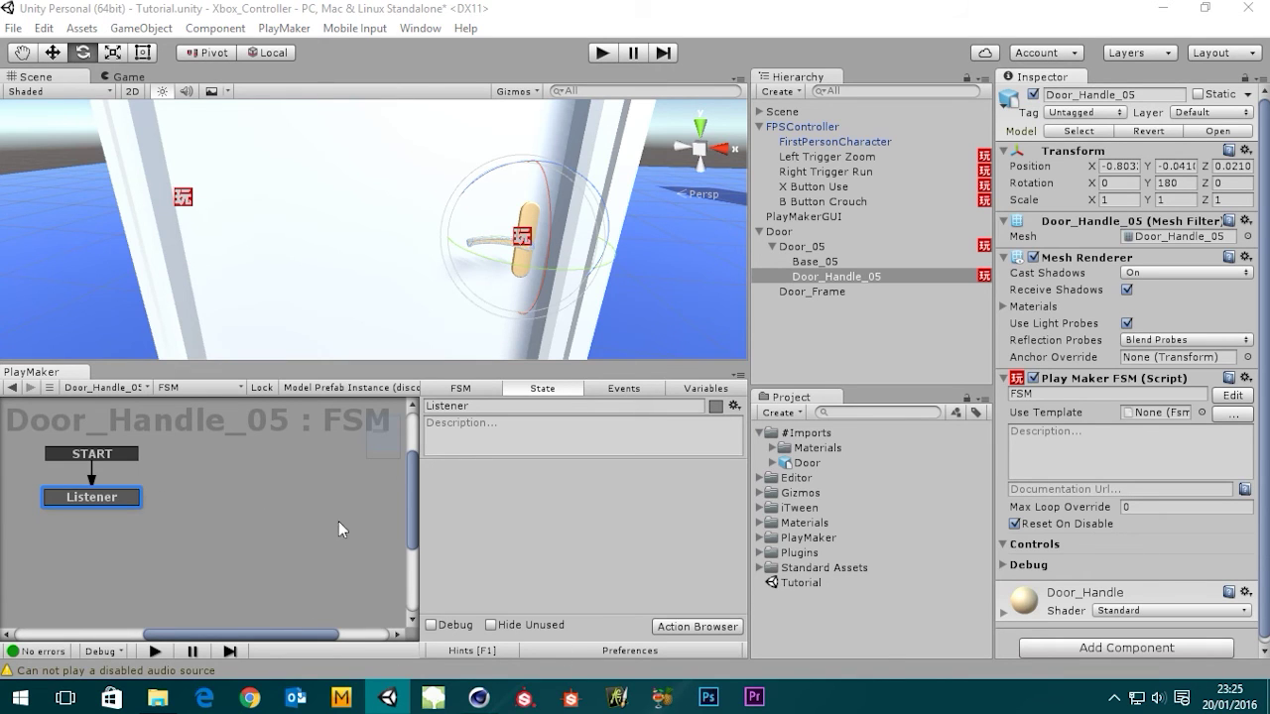
right_click(100, 497)
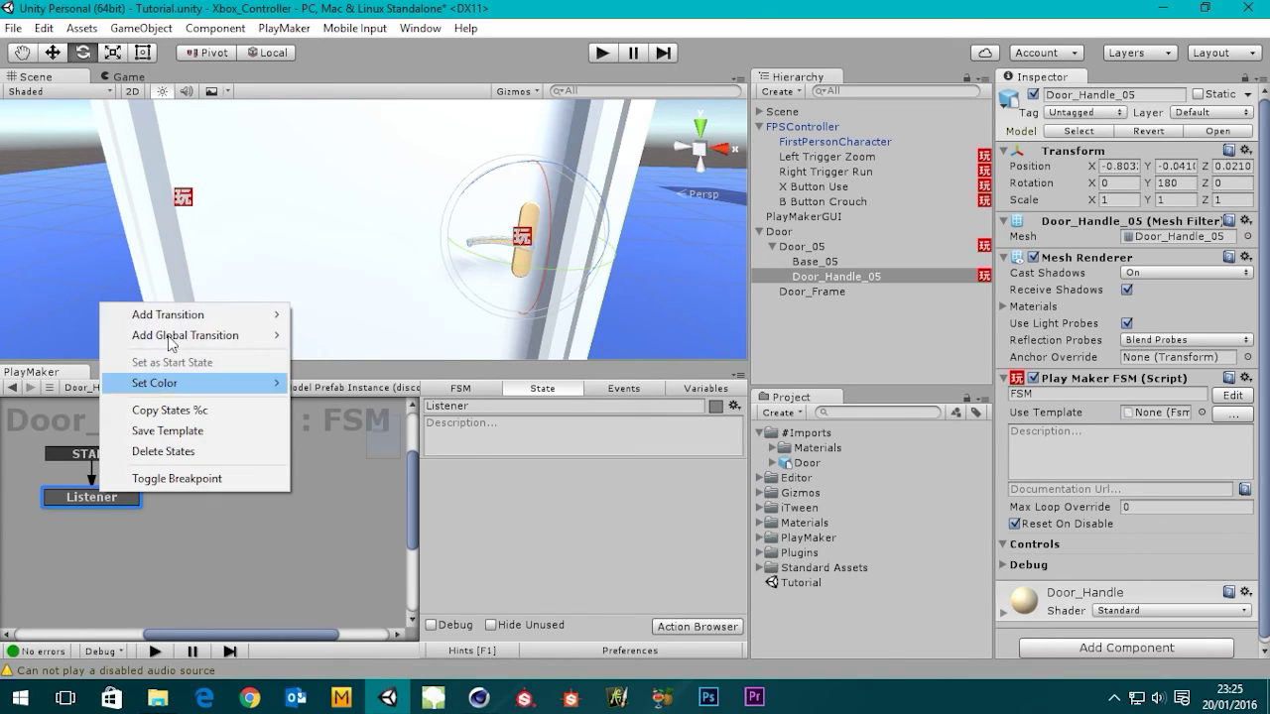
mouse_move(263, 314)
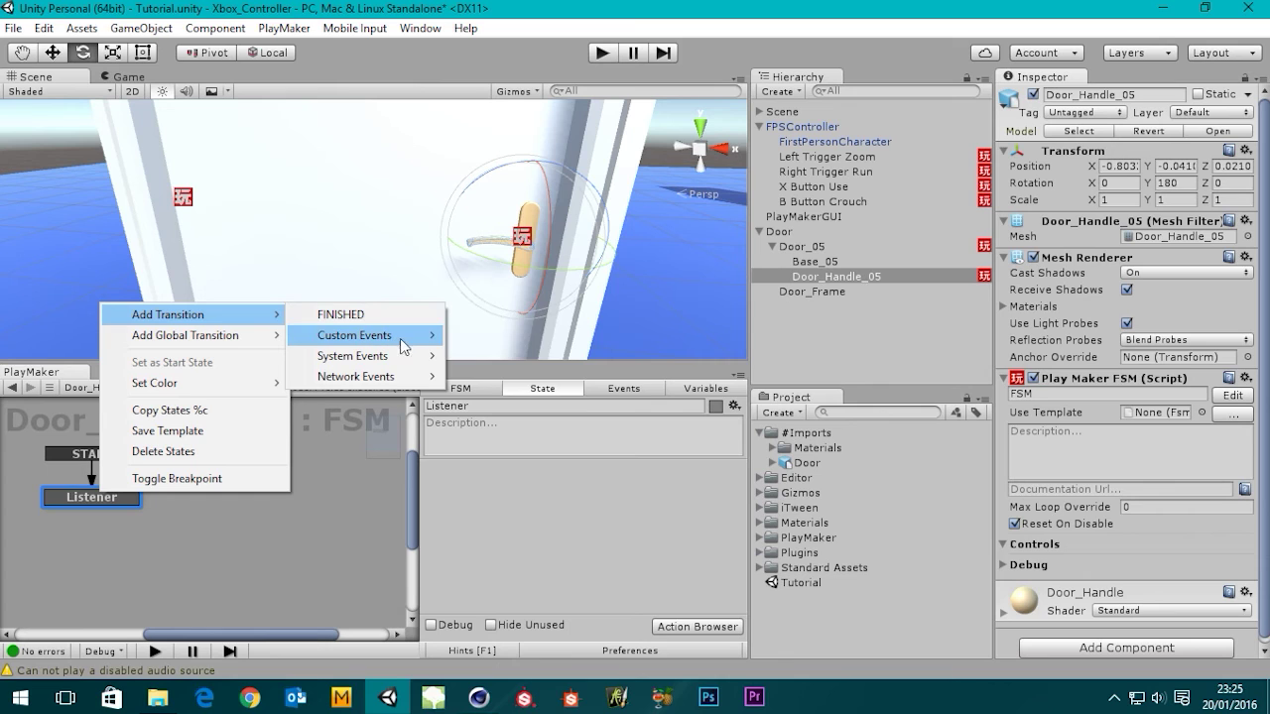
mouse_move(411, 335)
left_click(635, 386)
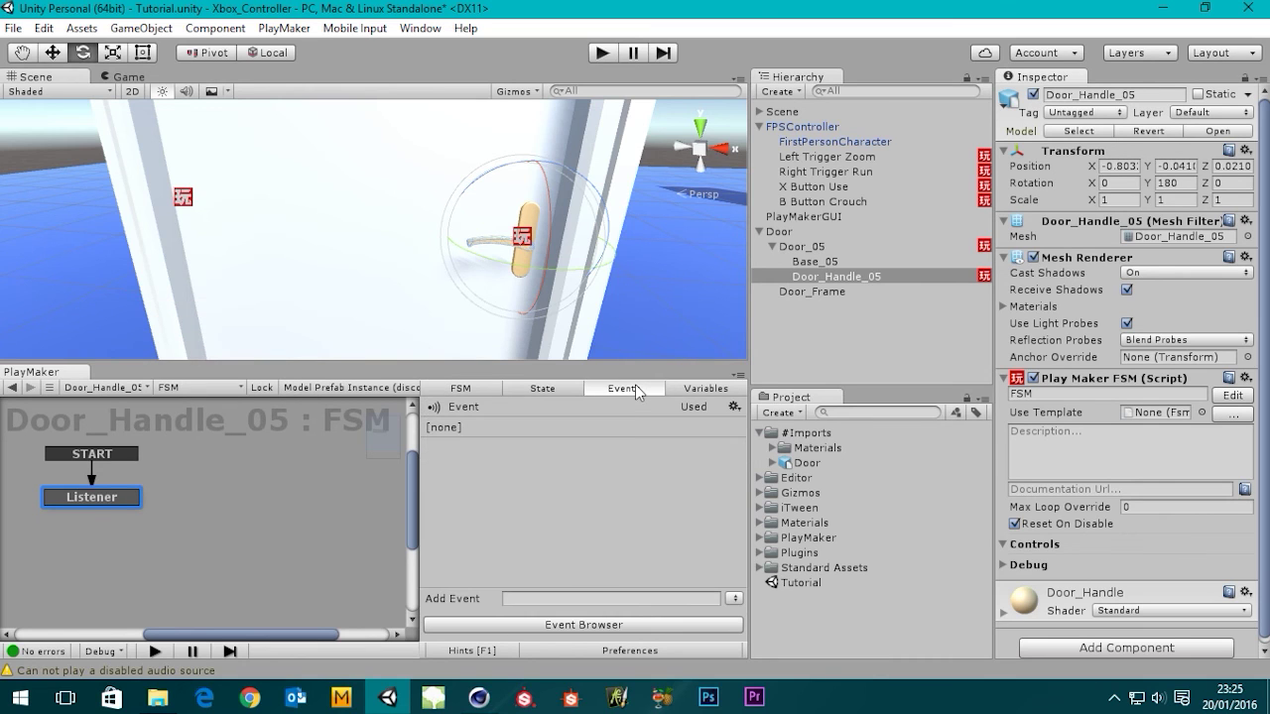
left_click(545, 597)
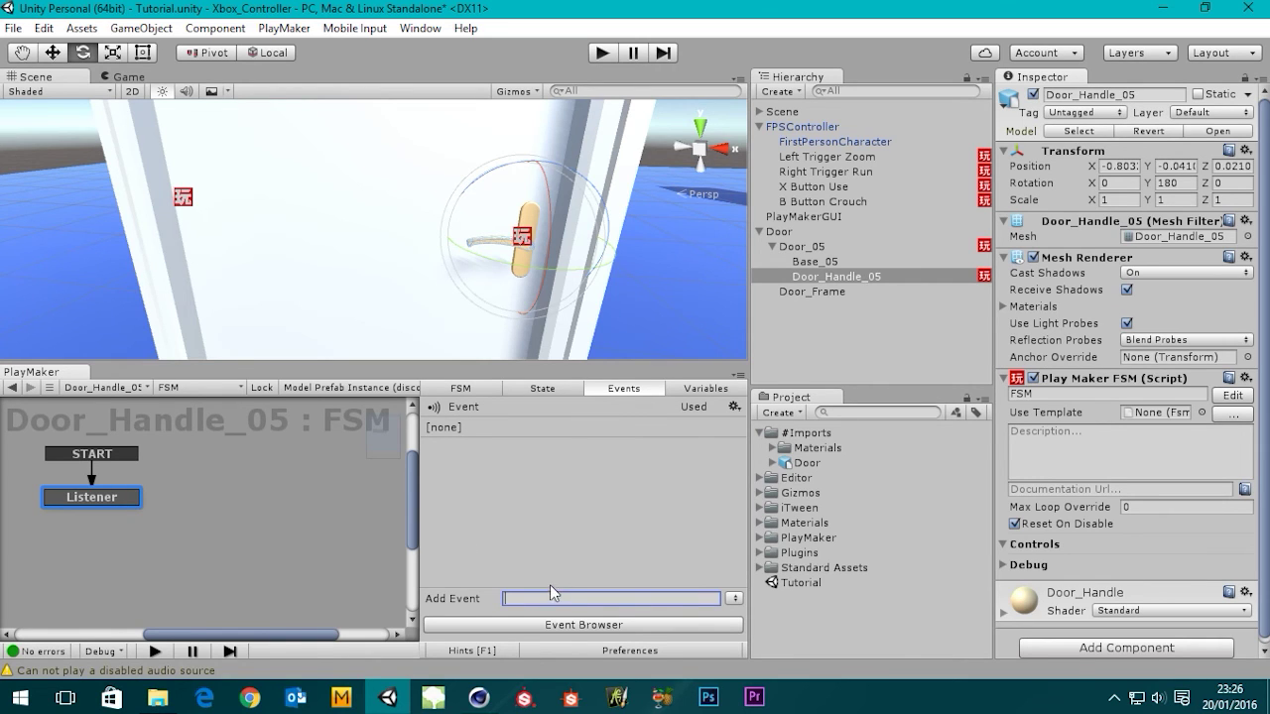
- Add a transition for the custom event Push Handle to the handle's Listener state
left_click(88, 497)
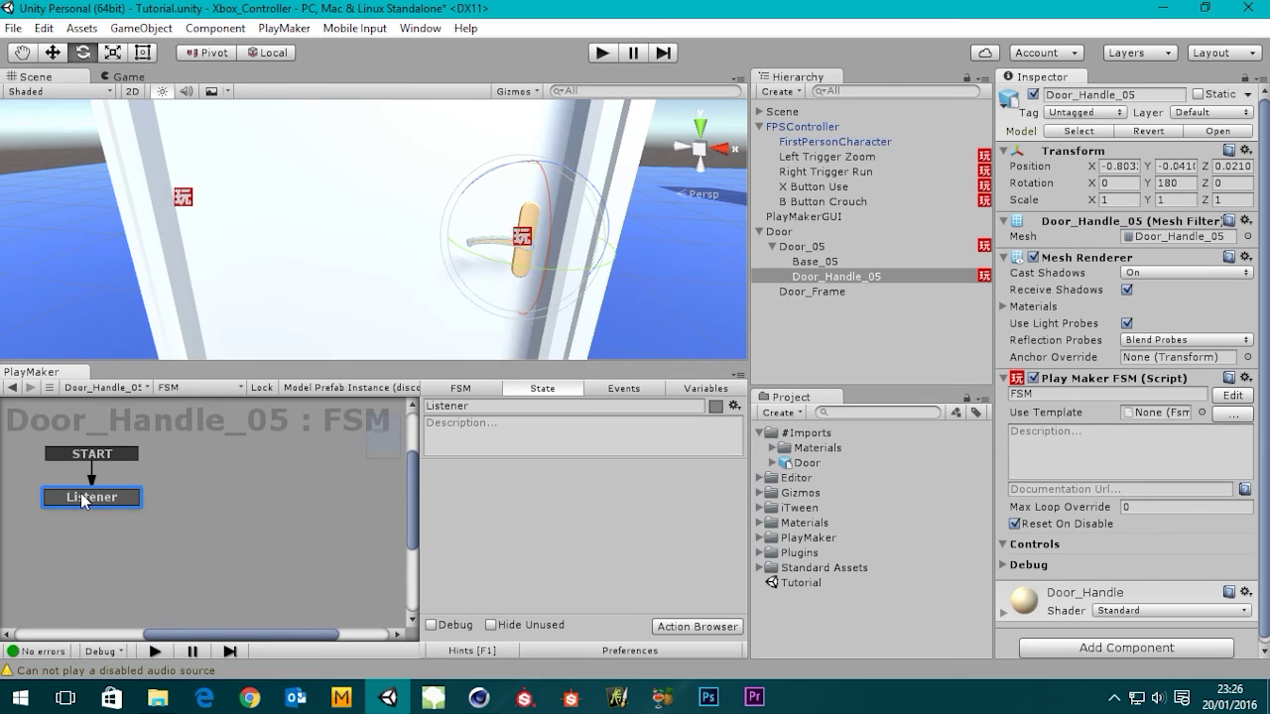
right_click(117, 497)
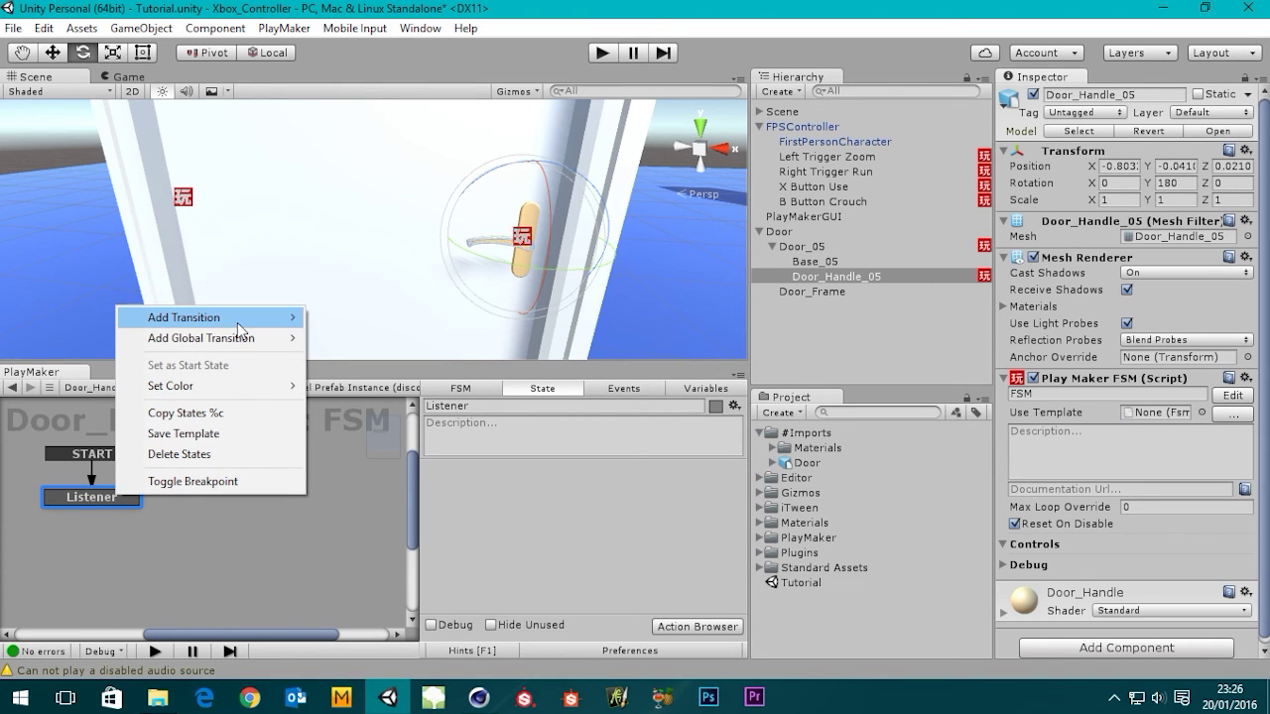
mouse_move(407, 338)
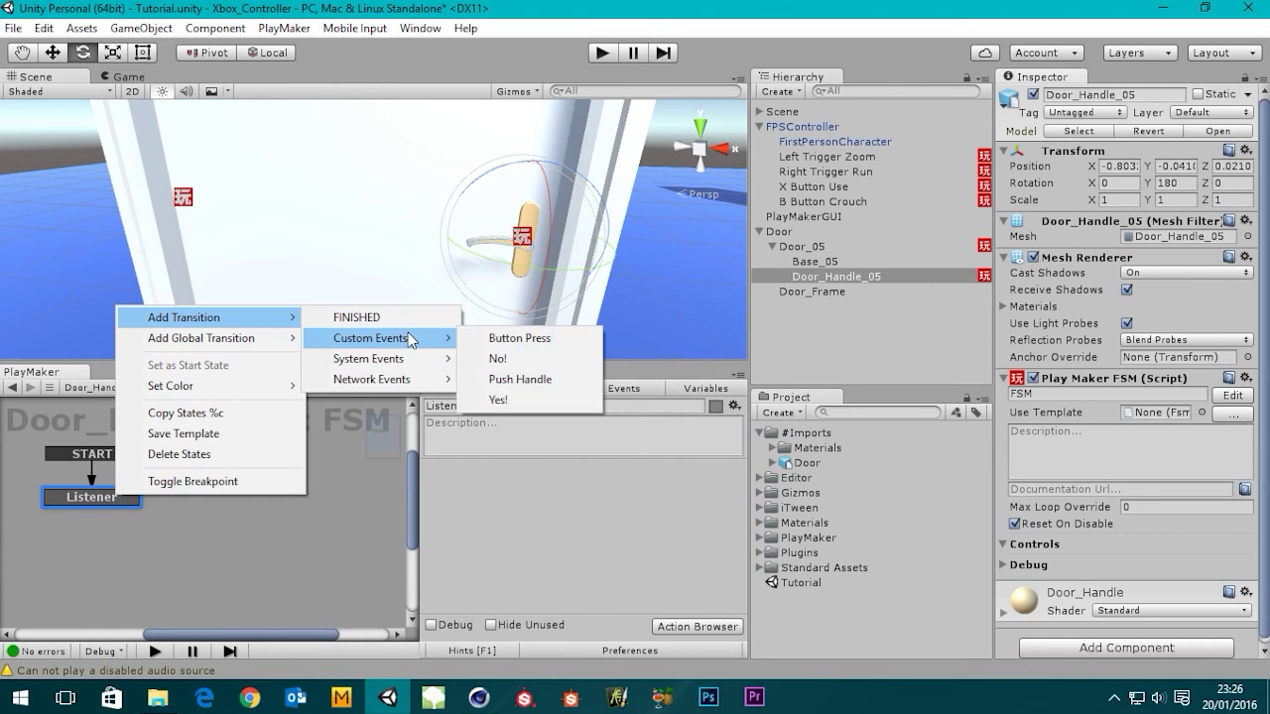
left_click(520, 381)
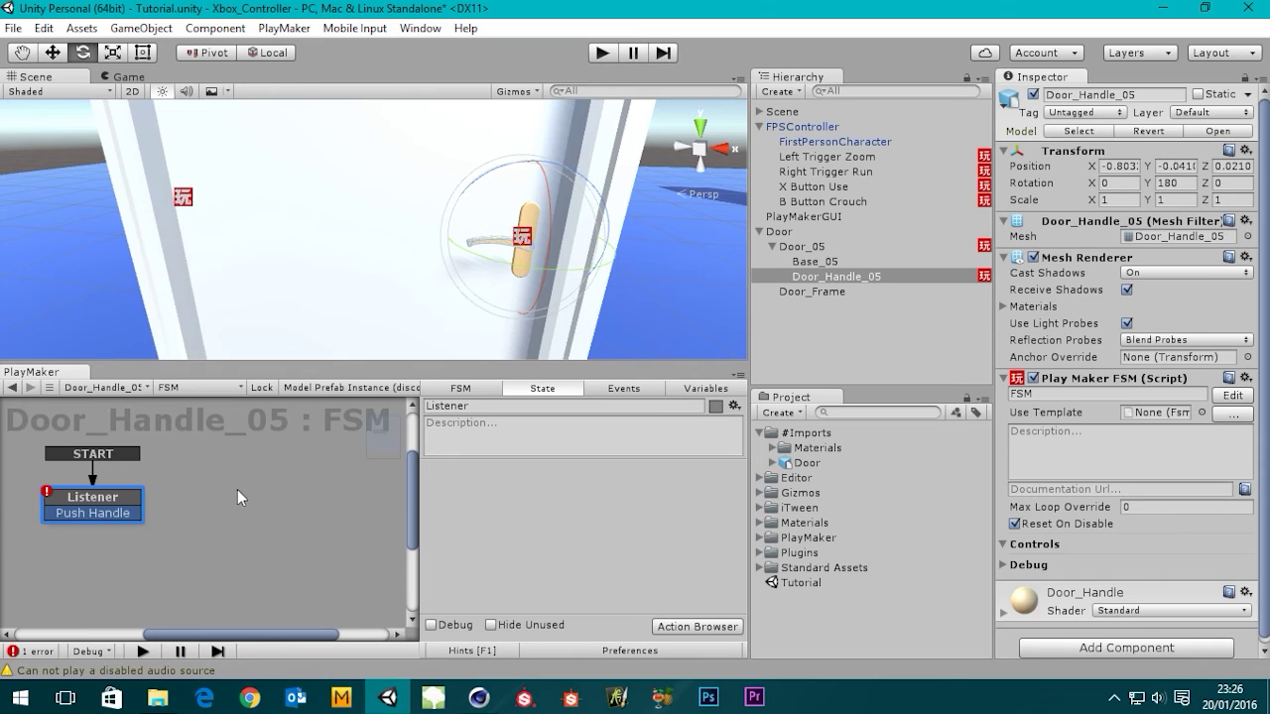
- Add a state named Turn Handle Down to the Door_Handle_05 FSM and place it beside the Listener state
right_click(270, 492)
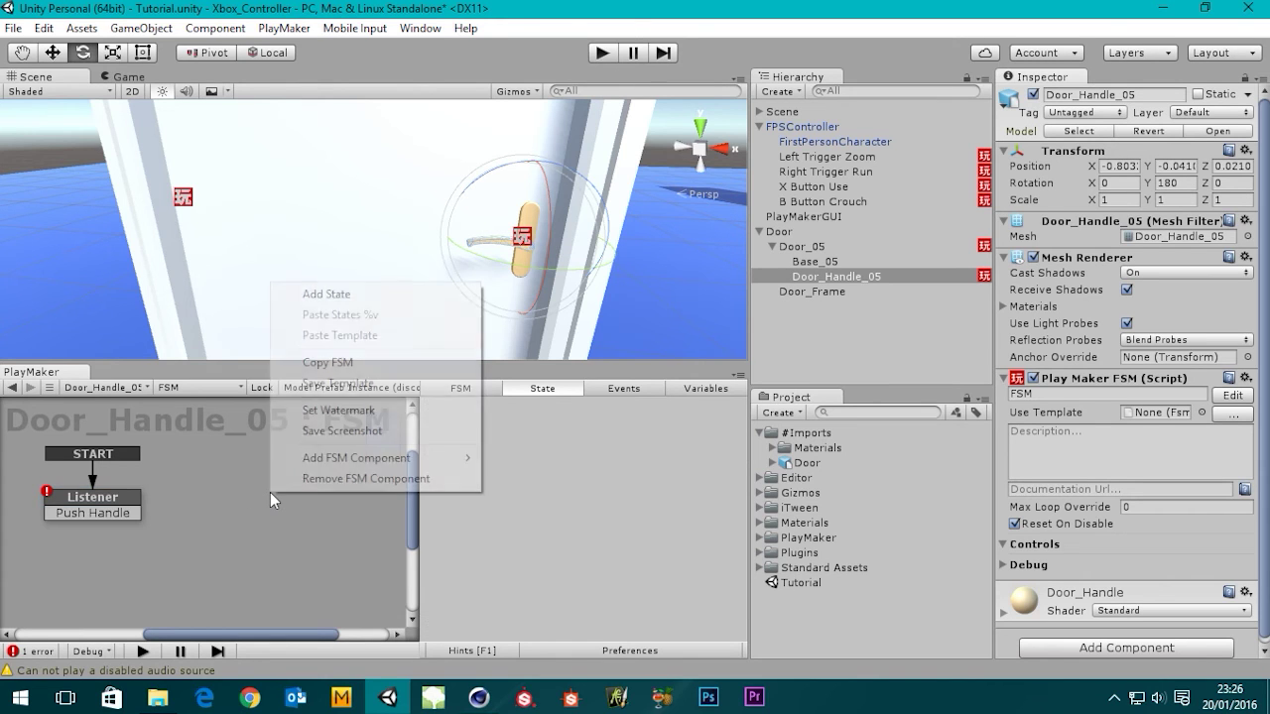
left_click(327, 293)
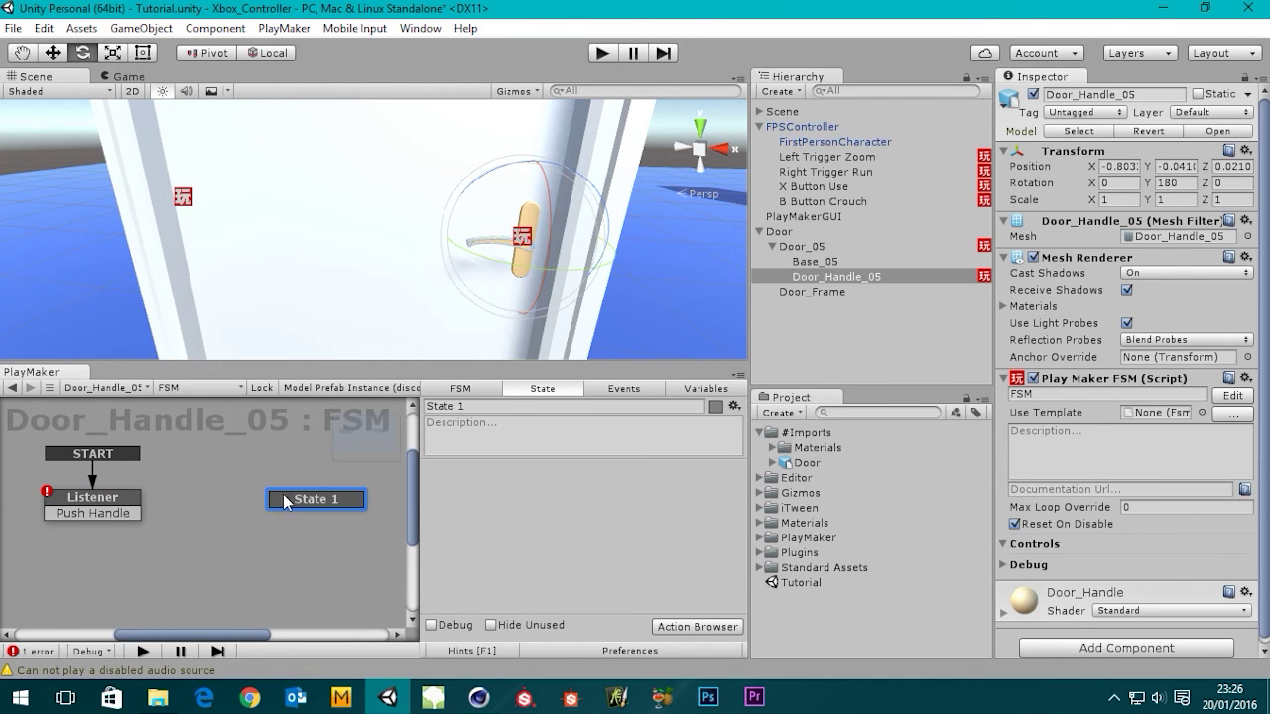
left_click_drag(288, 496, 252, 470)
left_click(515, 405)
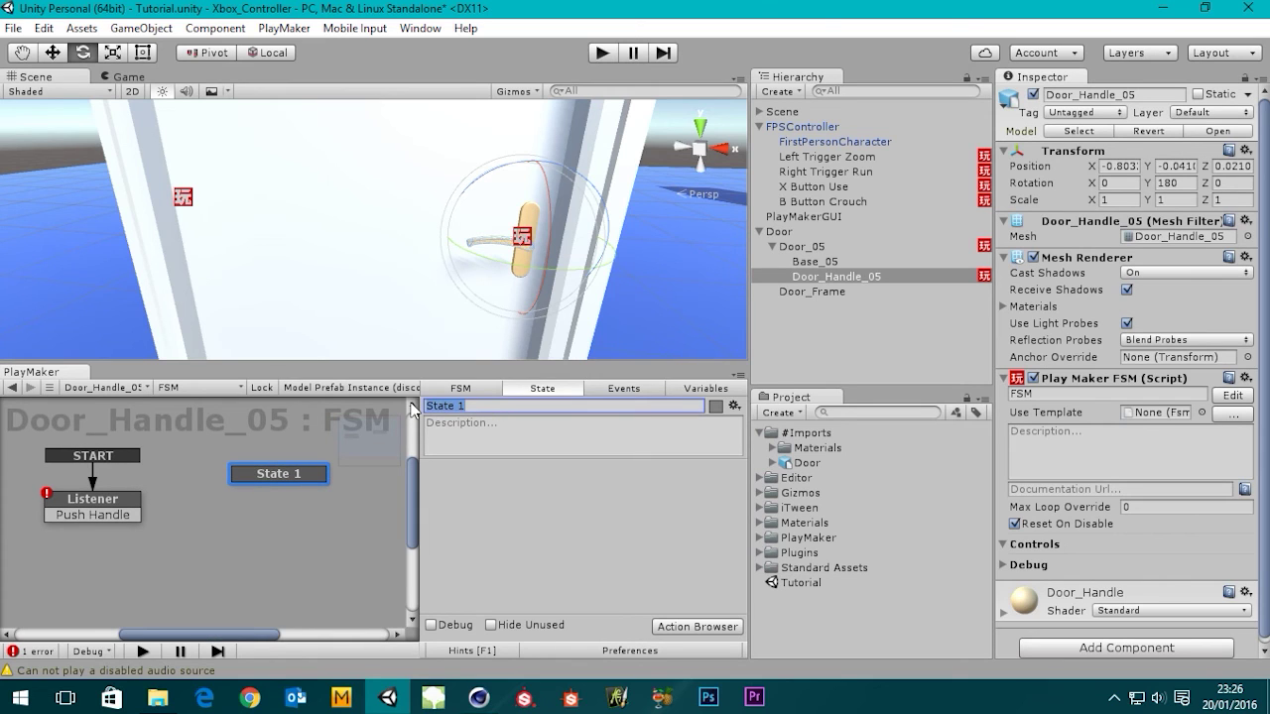
type("T")
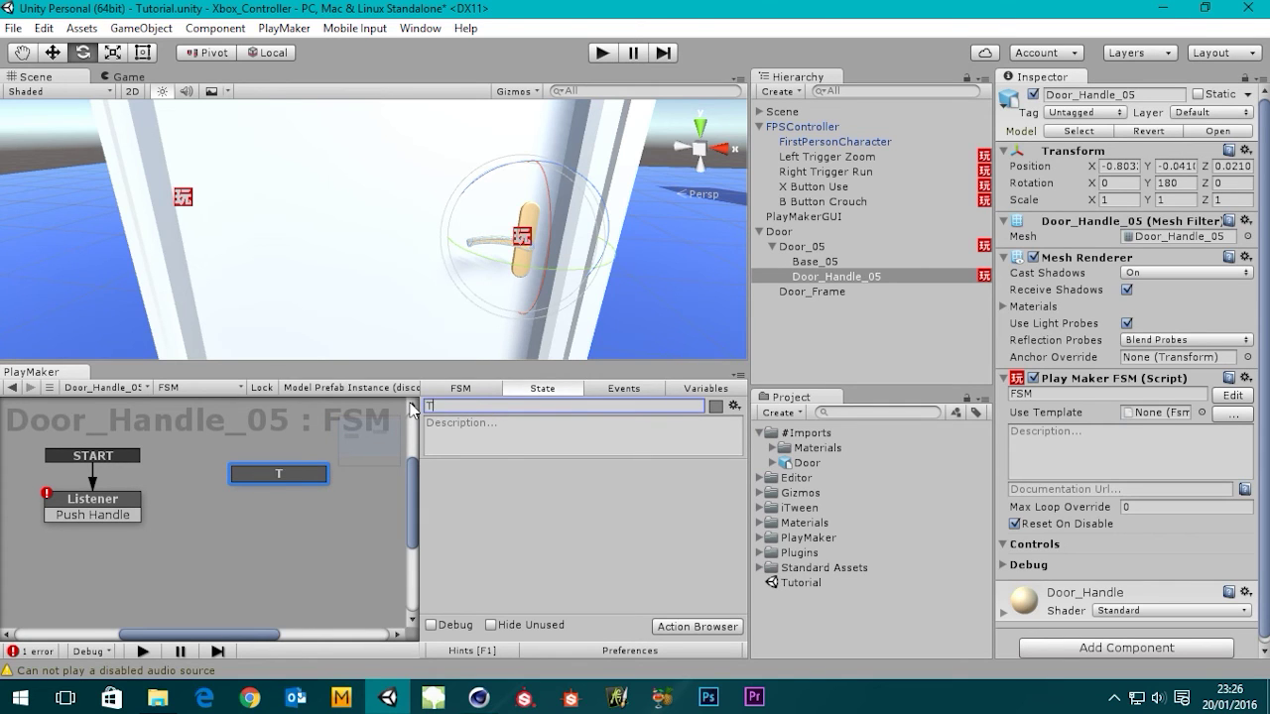
type("urn Handle Down")
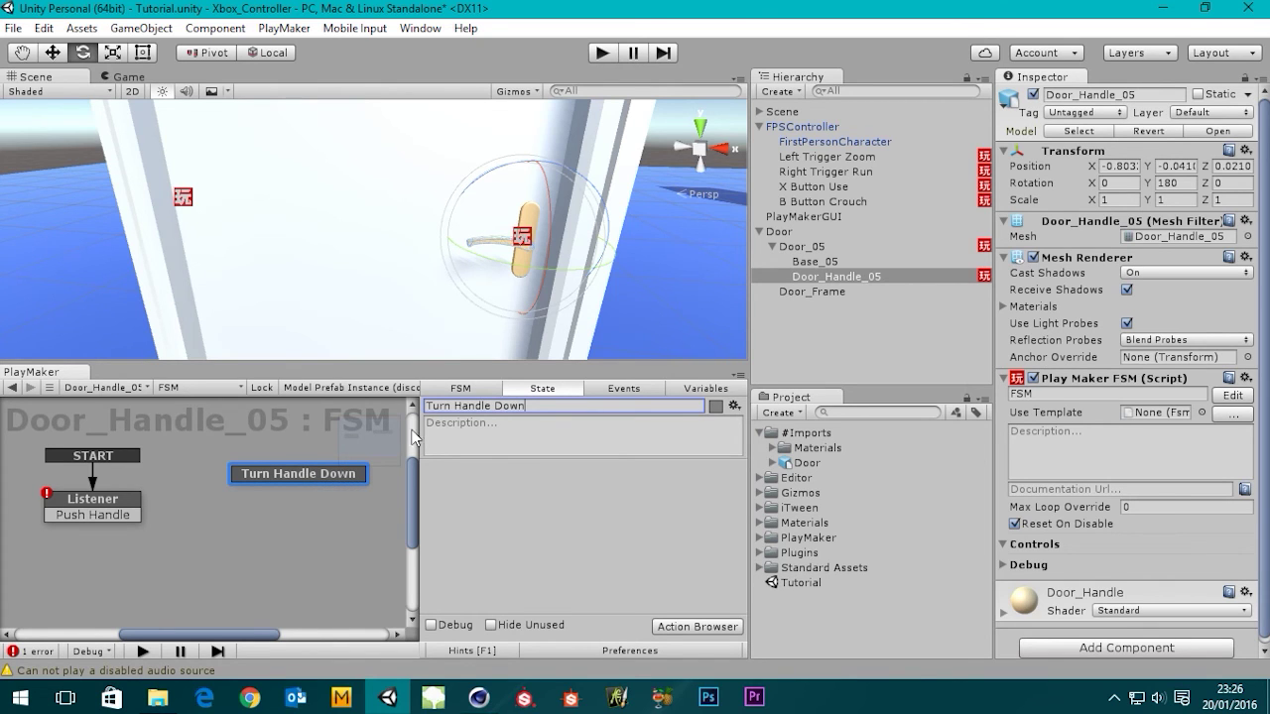
left_click(498, 495)
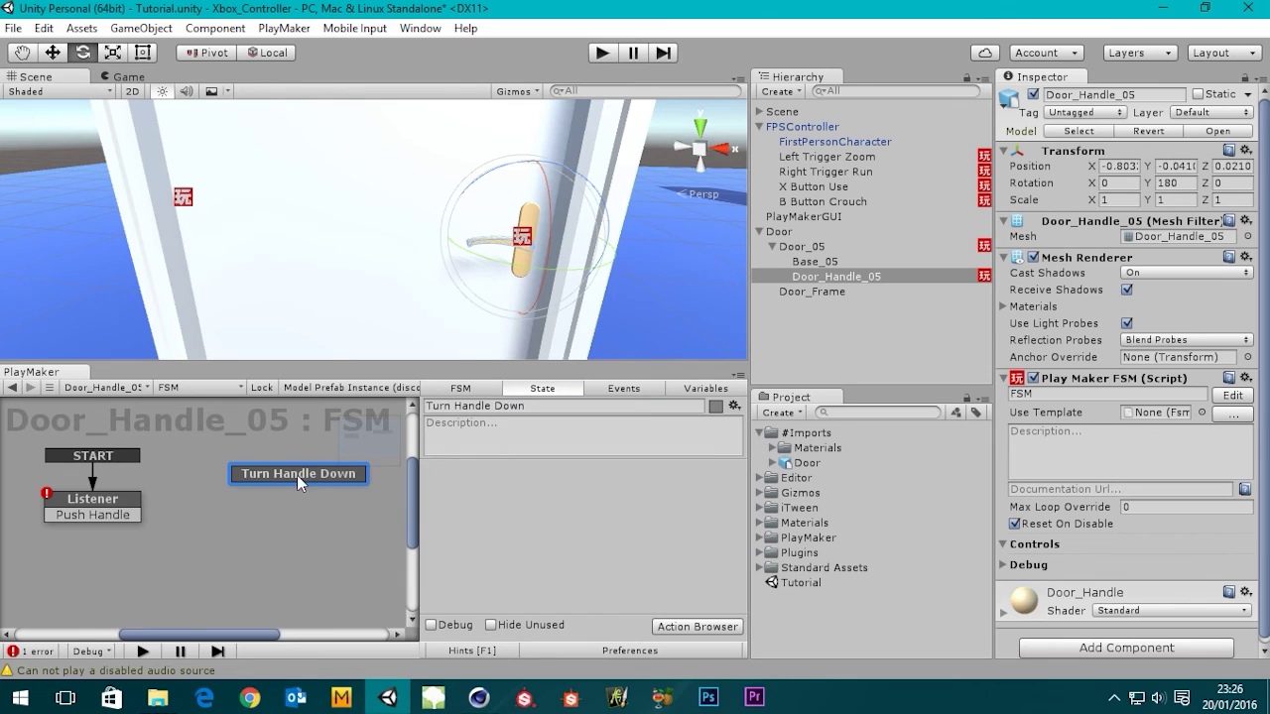
left_click_drag(297, 475, 285, 476)
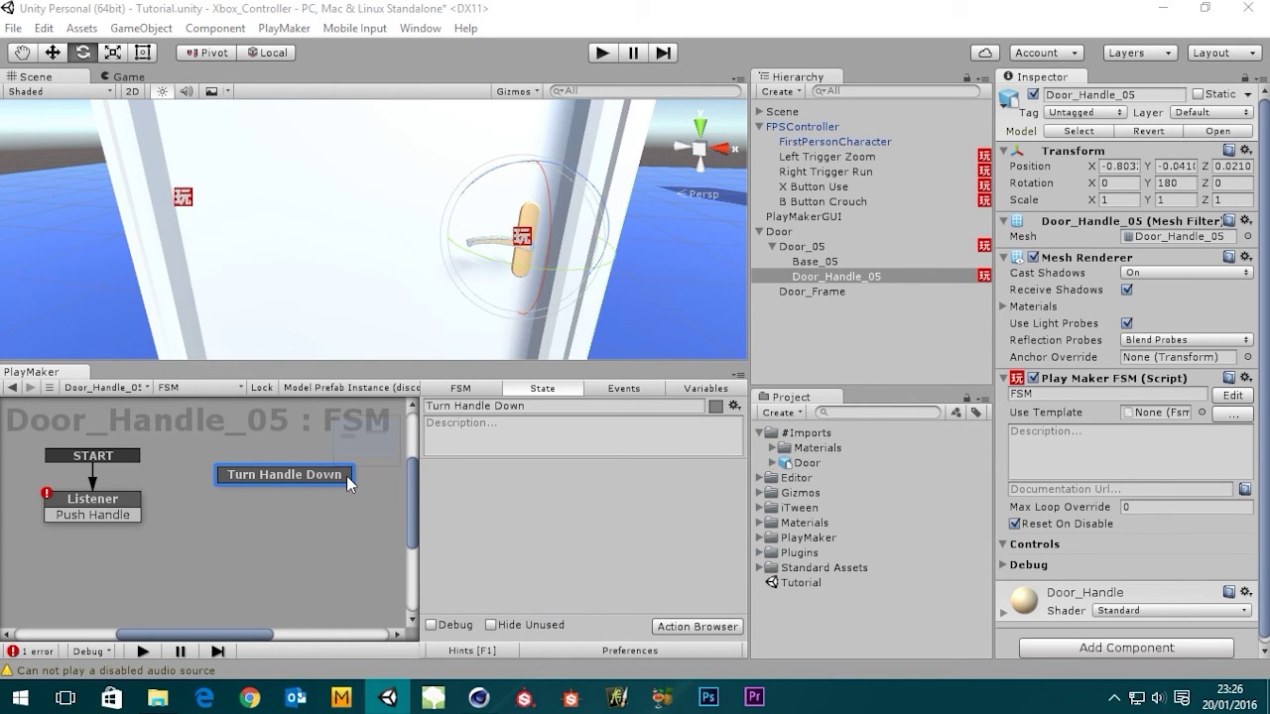
- Add the I Tween Rotate To action to the Turn Handle Down state and close the action list
left_click(697, 627)
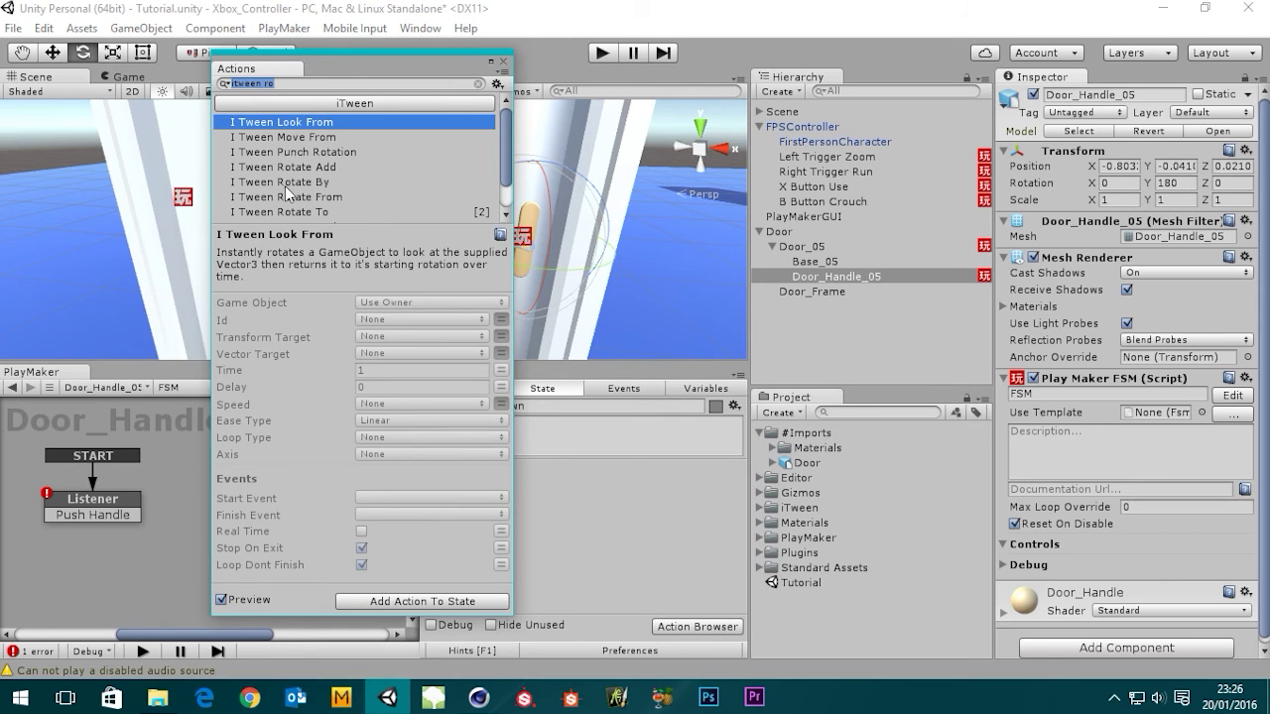
left_click(288, 211)
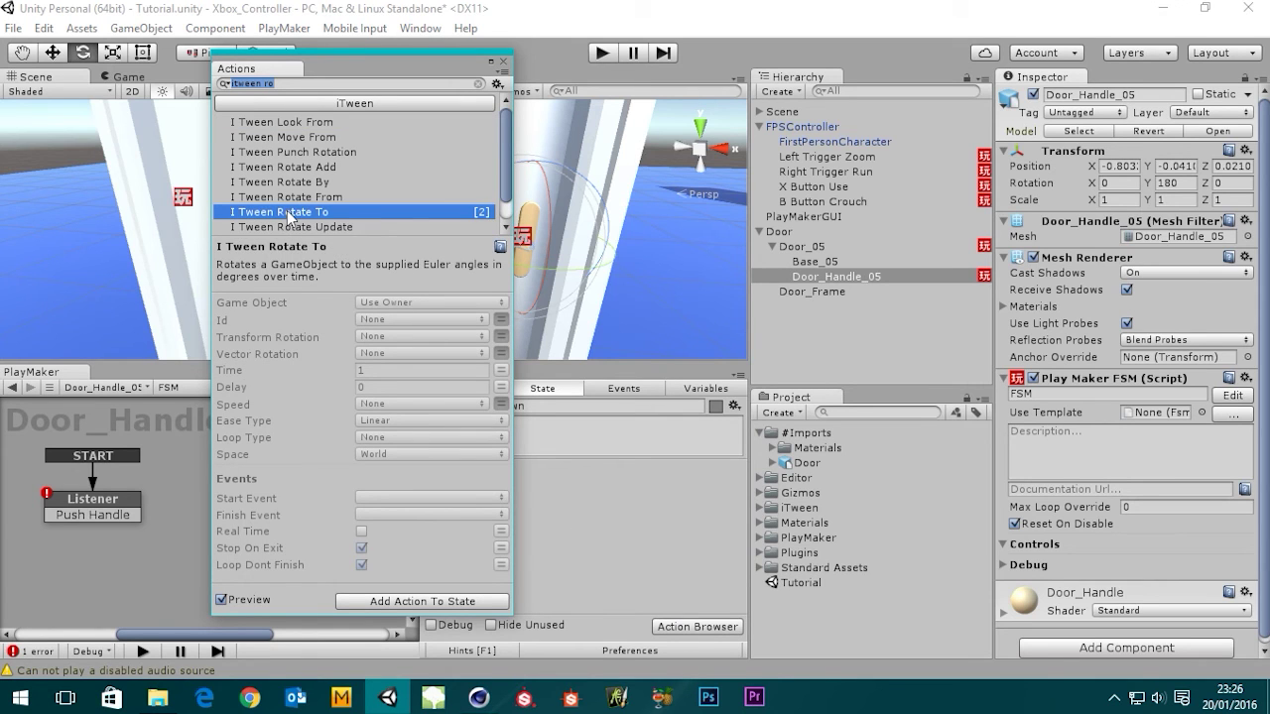
left_click(463, 604)
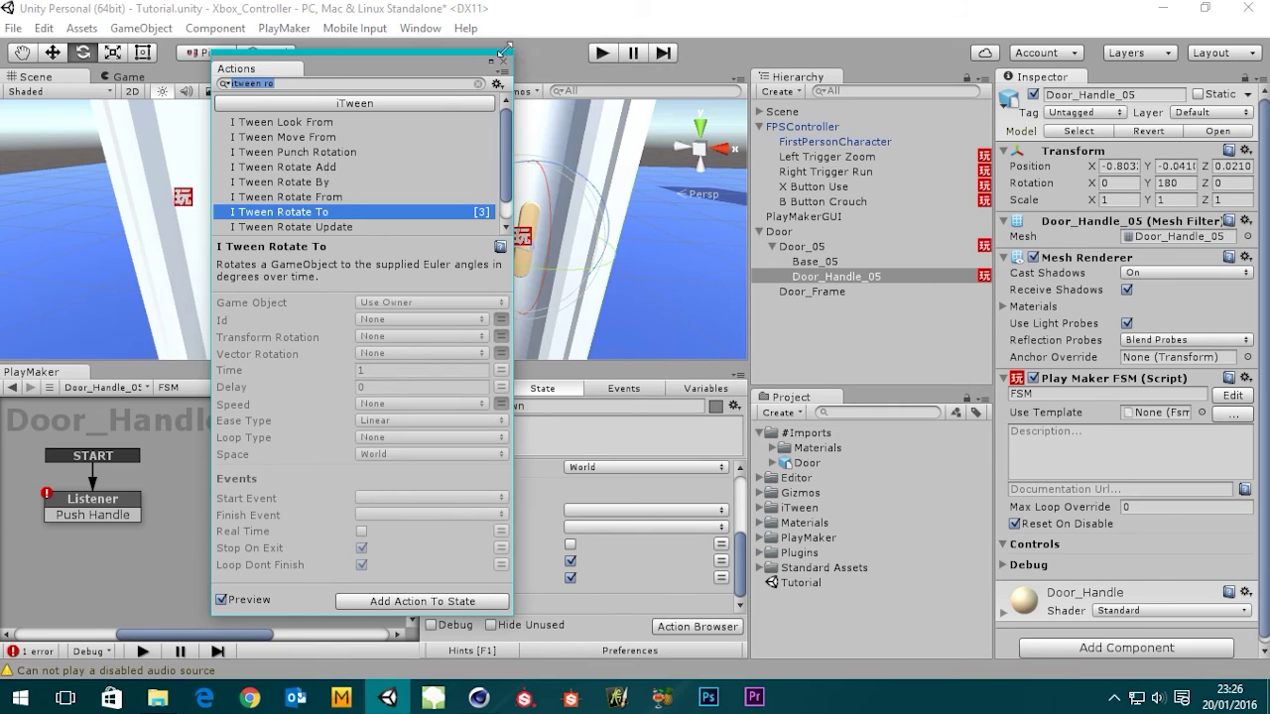
left_click(504, 60)
scroll(722, 528, "up", 5)
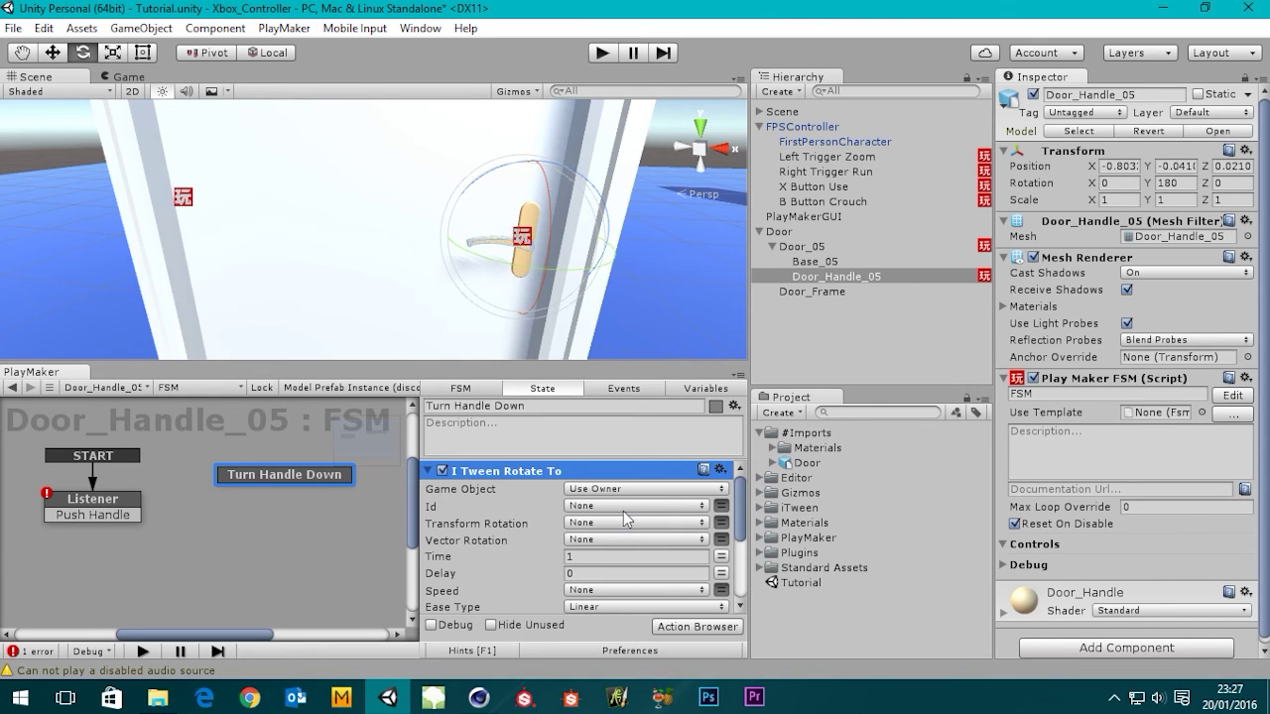
- Switch the action's Vector Rotation to direct values and set Y to 180, matching the handle's Transform rotation
left_click(720, 540)
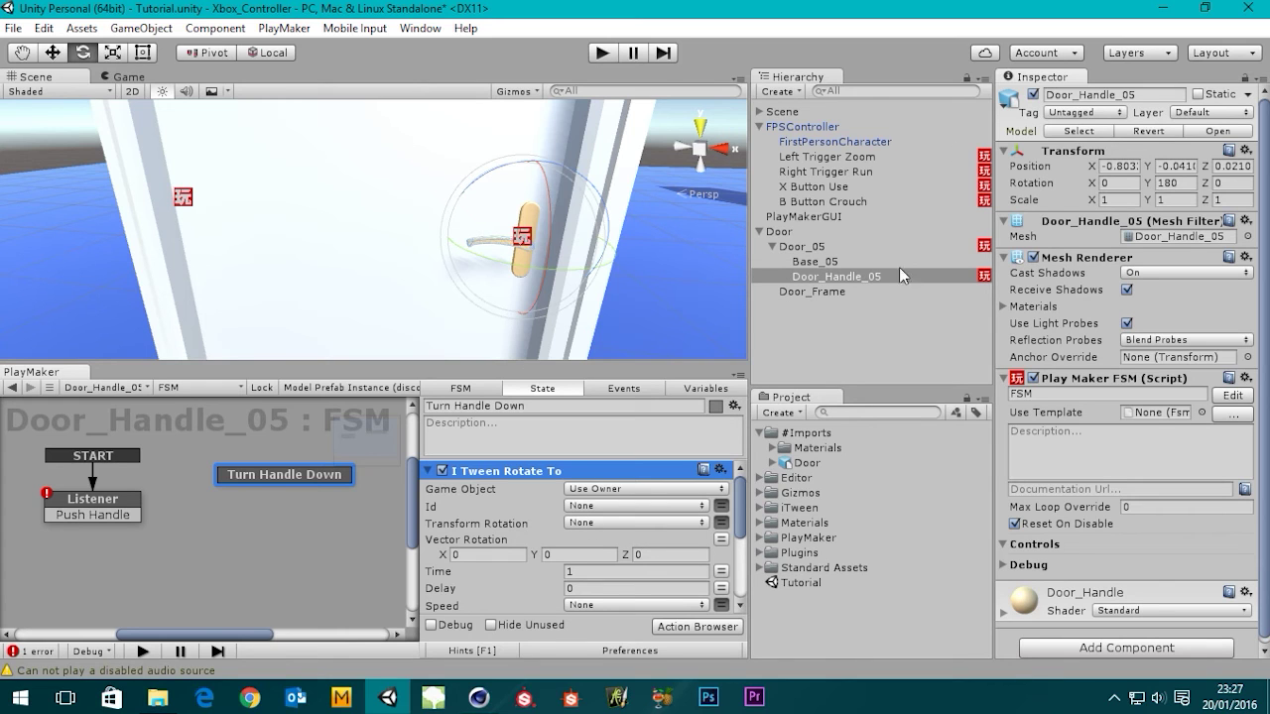
left_click(1111, 184)
left_click(1188, 184)
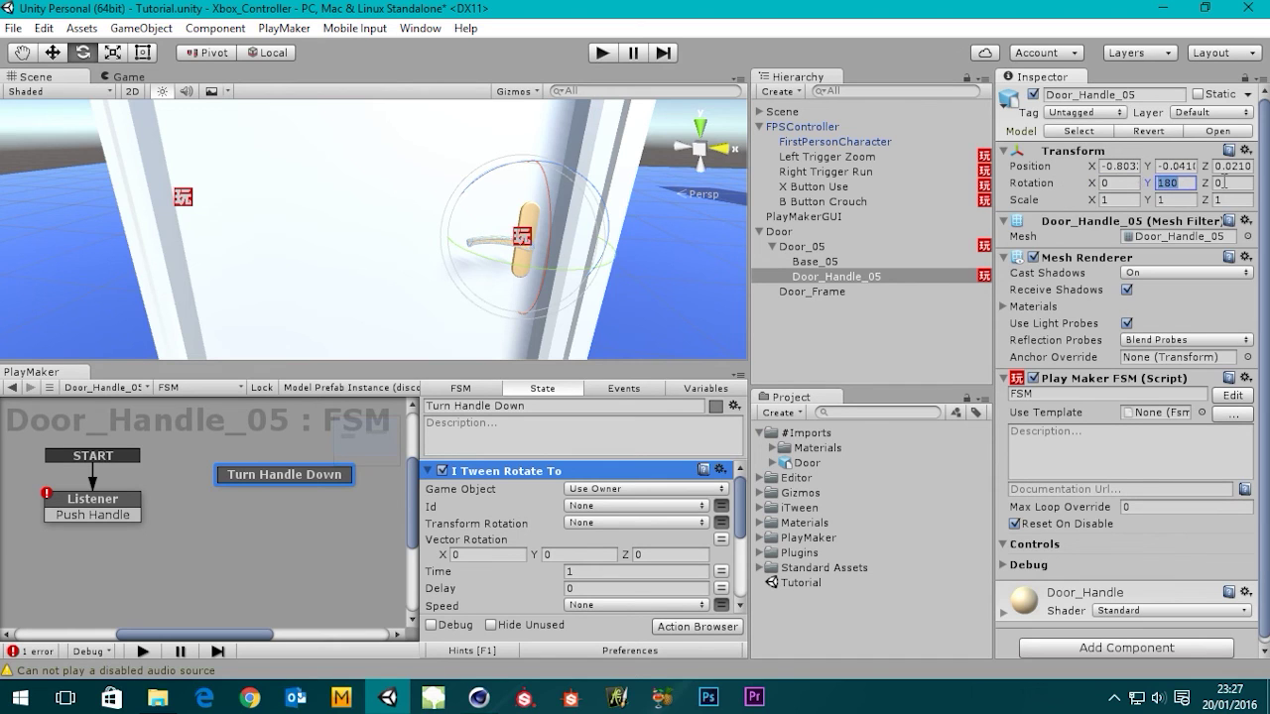
left_click(1227, 183)
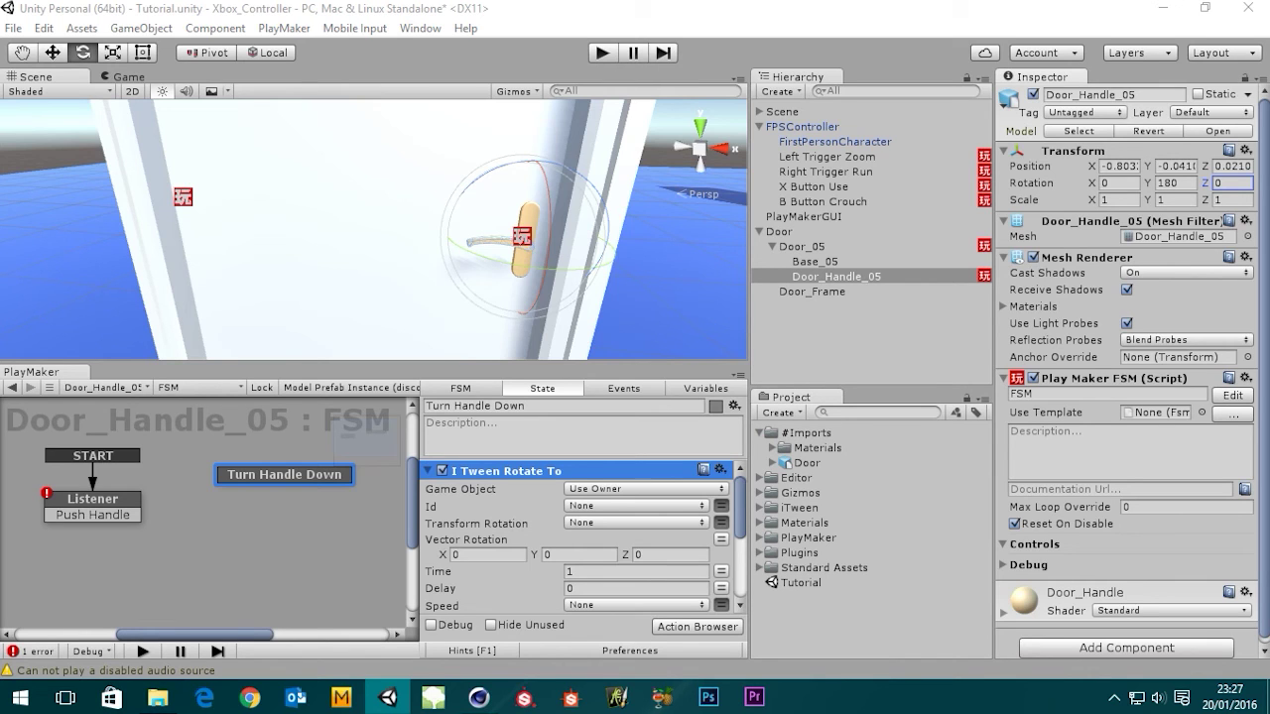
left_click(575, 554)
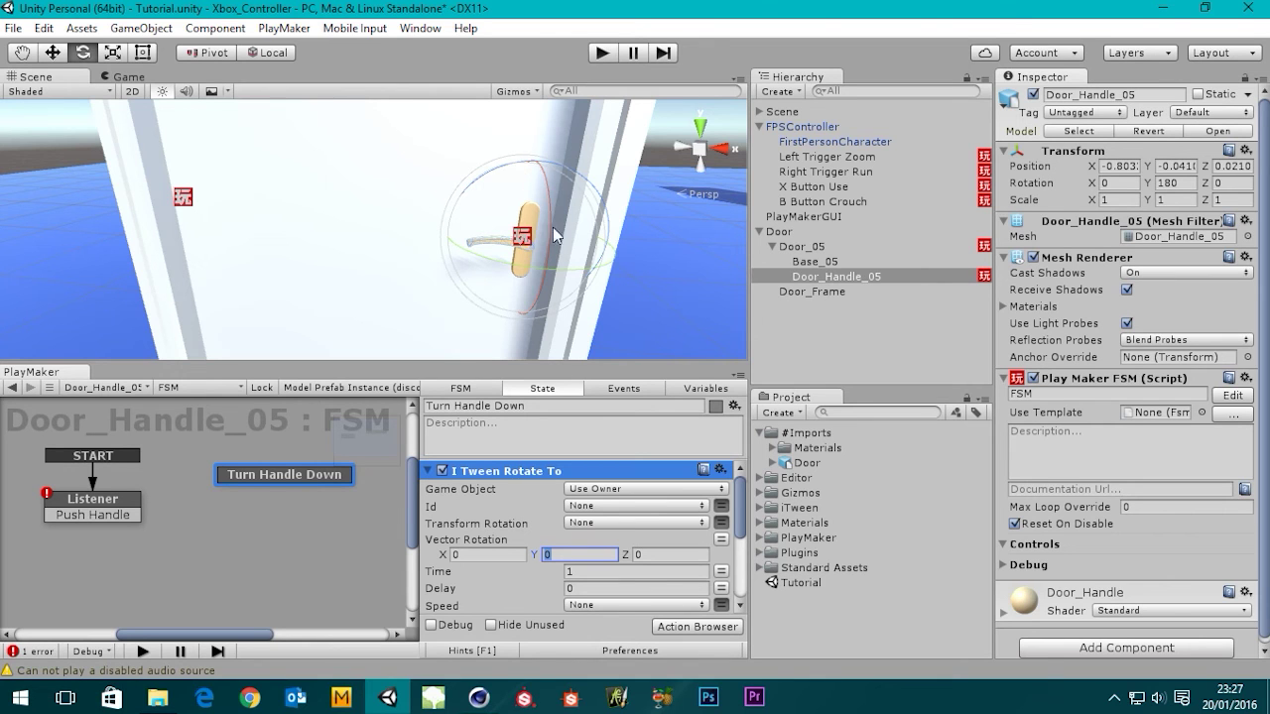
left_click_drag(560, 246, 621, 288, "alt")
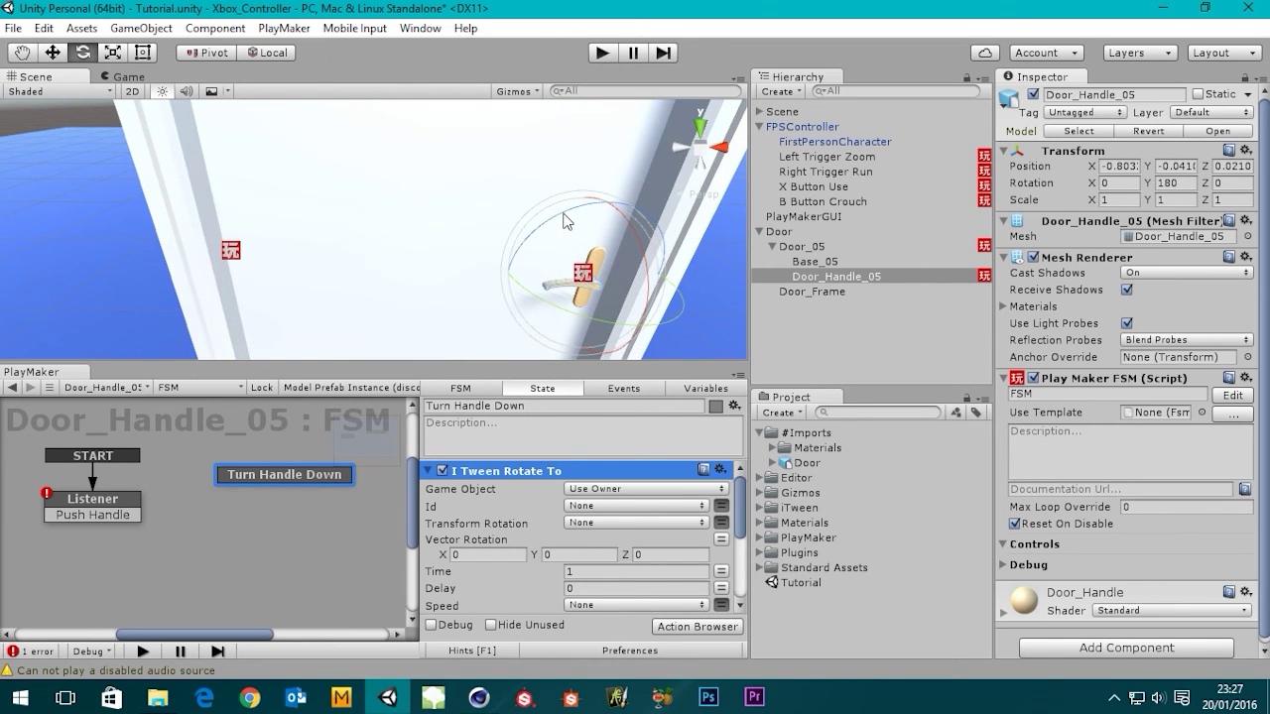
mouse_move(564, 214)
left_mouse_down()
mouse_move(469, 315)
mouse_move(551, 236)
left_mouse_up()
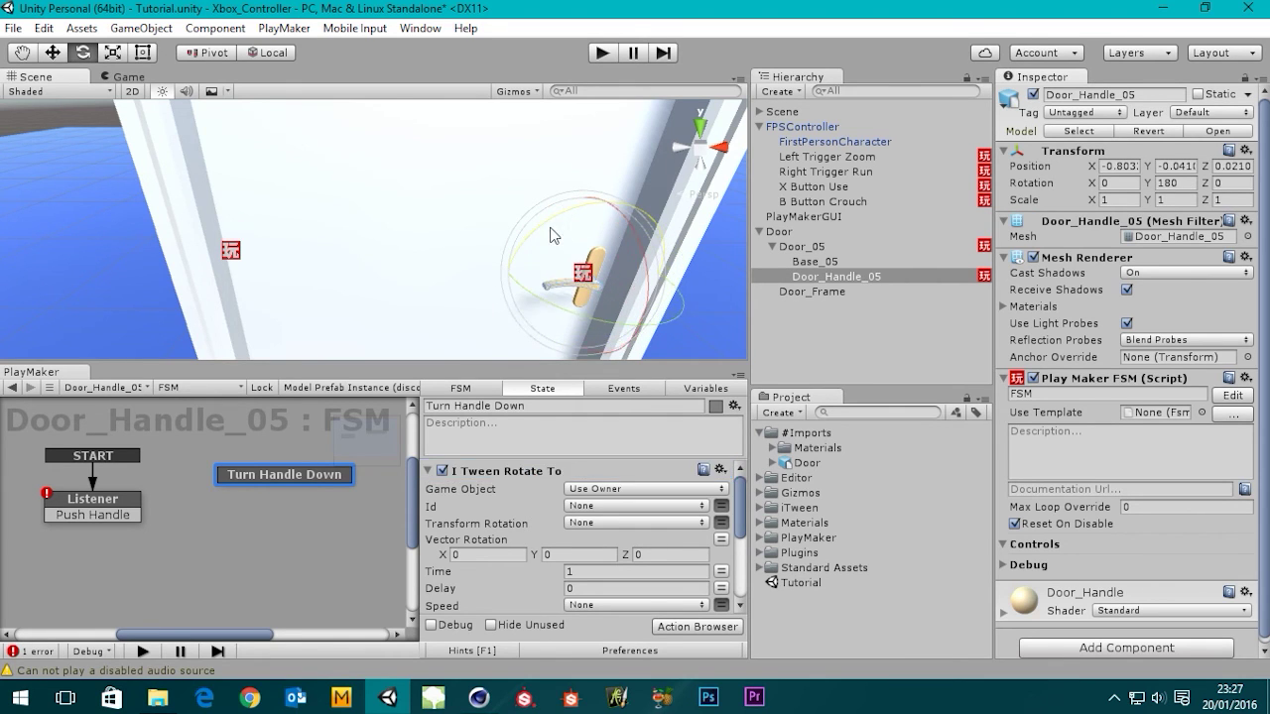
left_click(477, 552)
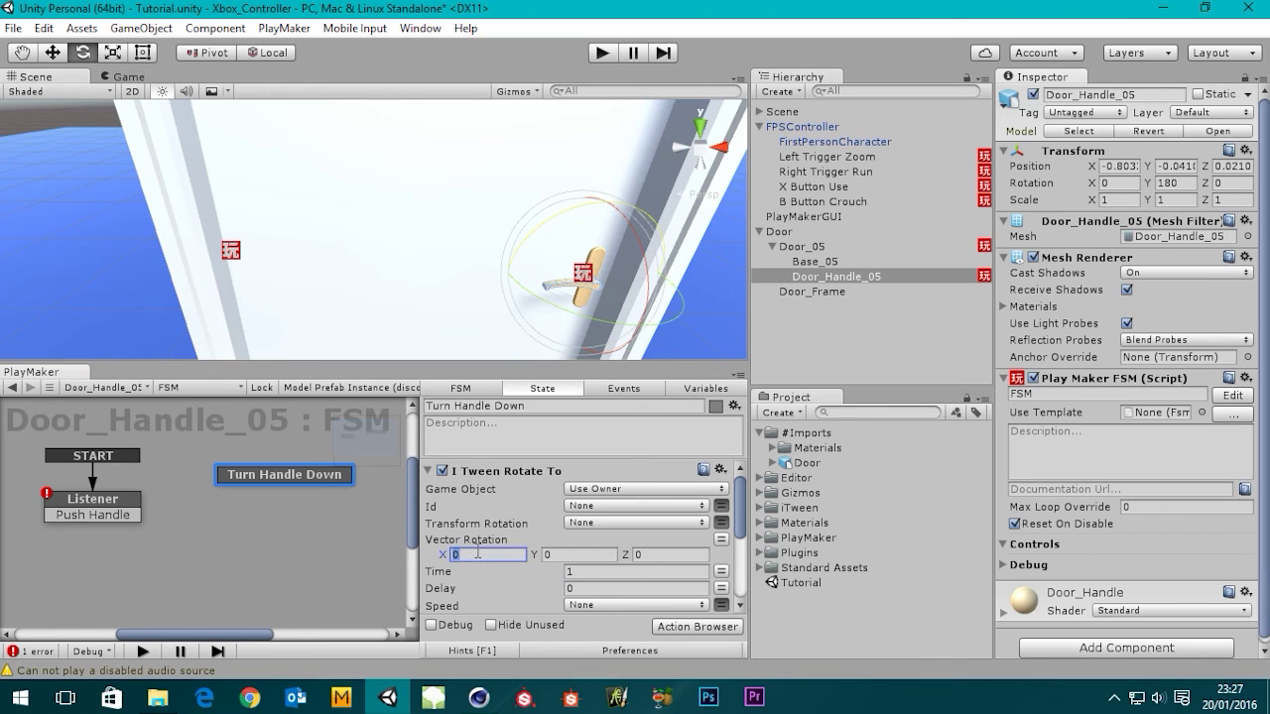
key("Tab")
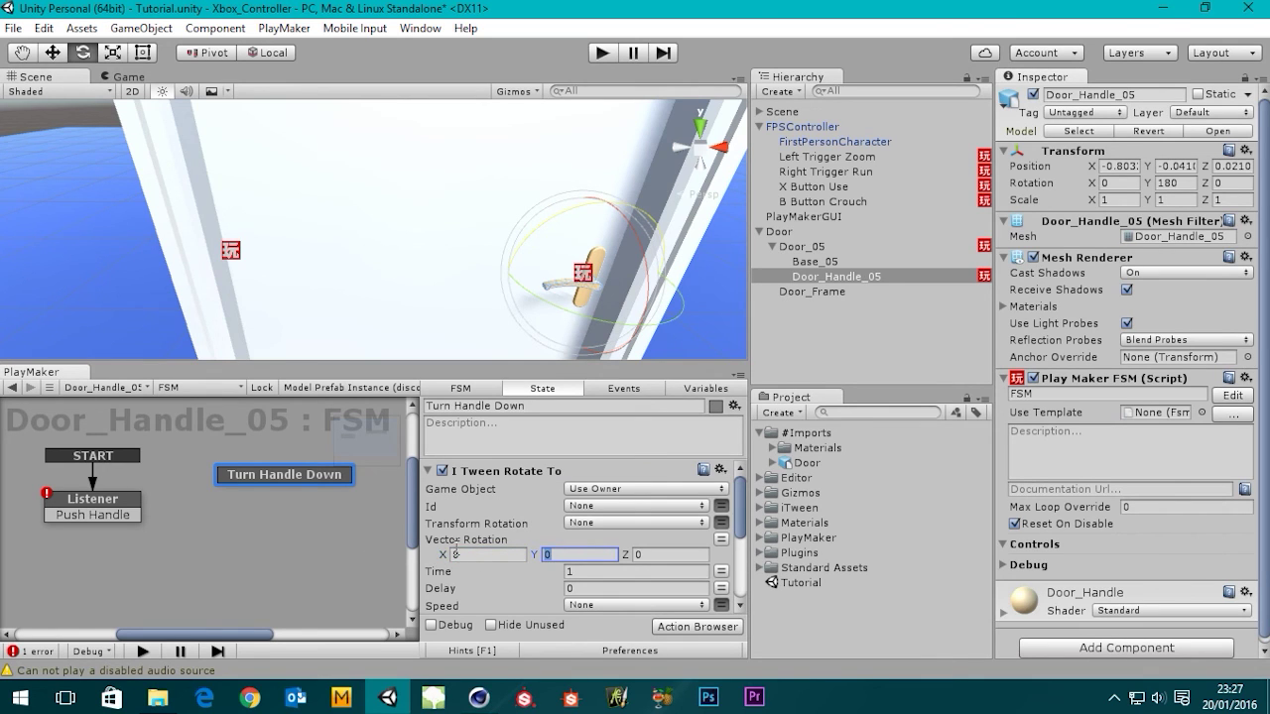
type("180")
left_click(660, 554)
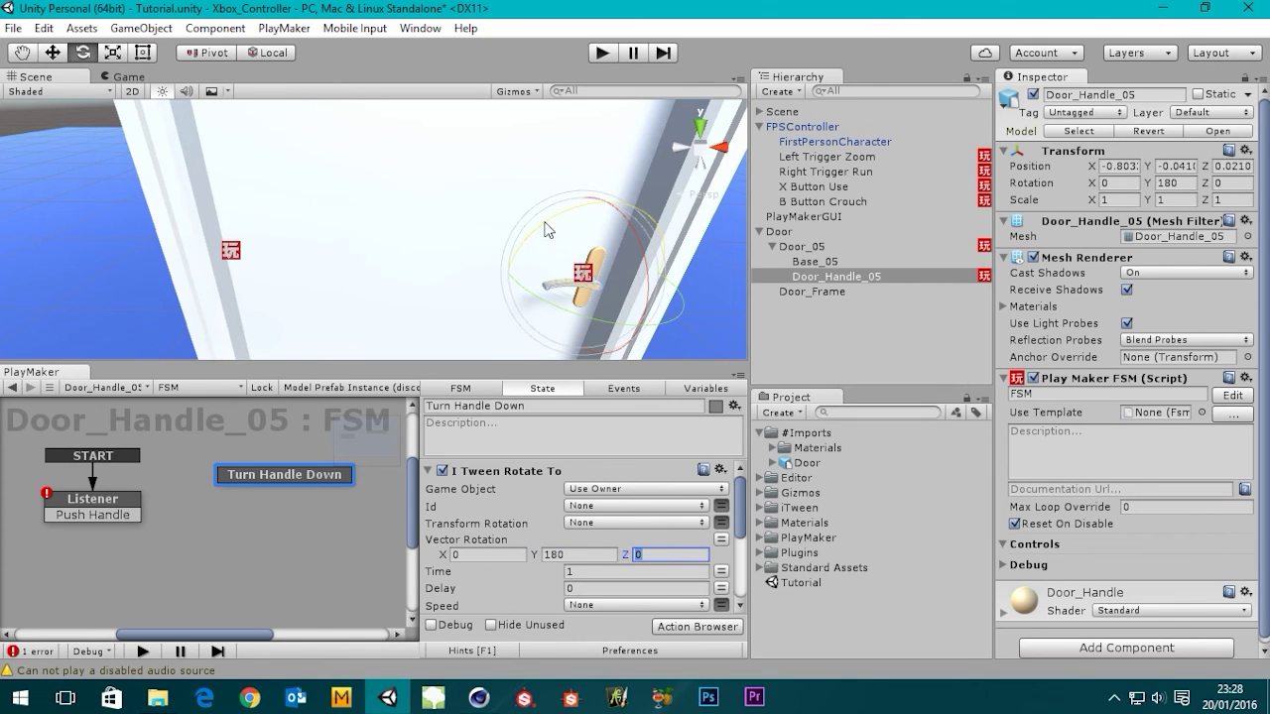
- Test-rotate the handle downward about Z in the scene, undo that rotation, and set the action's Vector Rotation Z to 60
left_click_drag(536, 250, 487, 354)
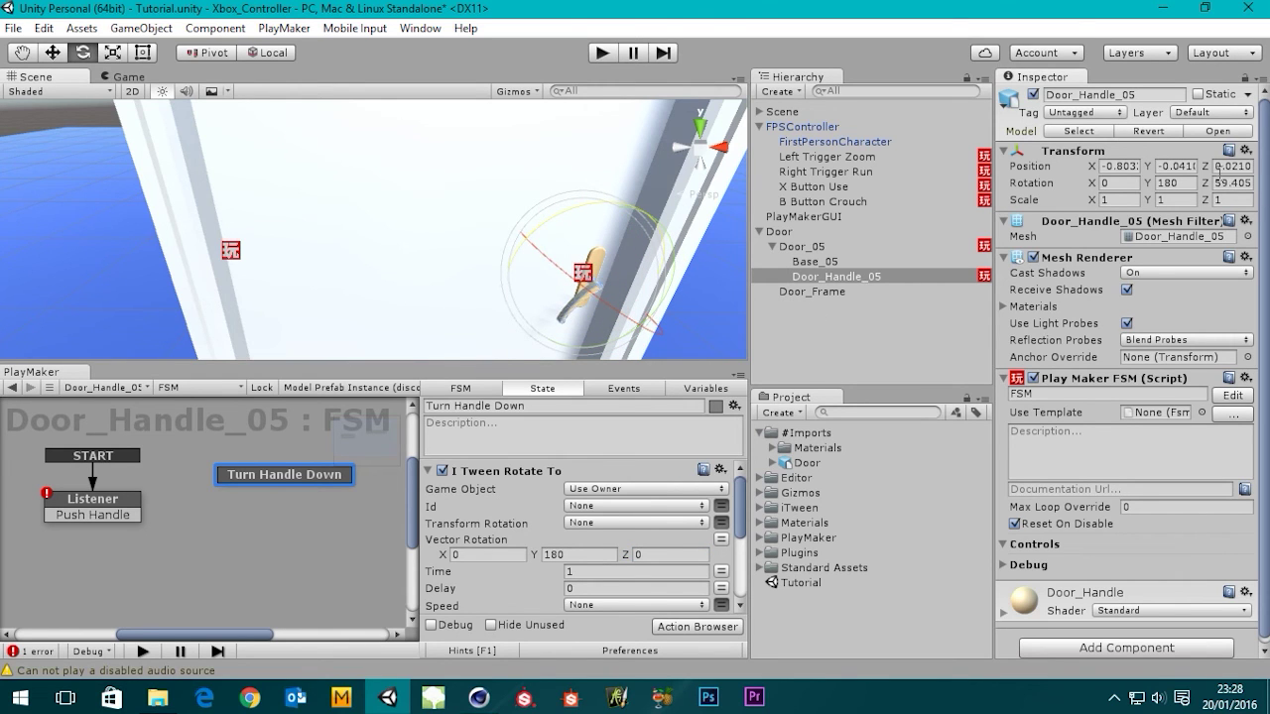
key("ctrl+z")
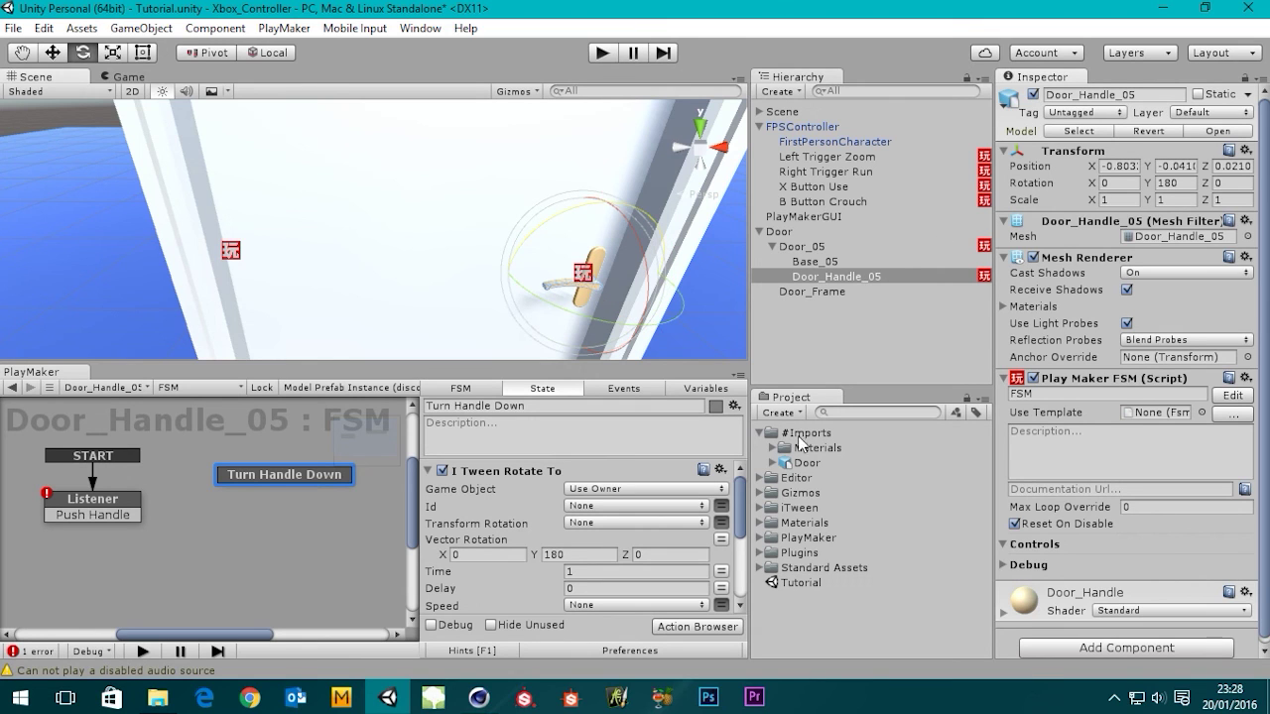
left_click(662, 551)
type("60")
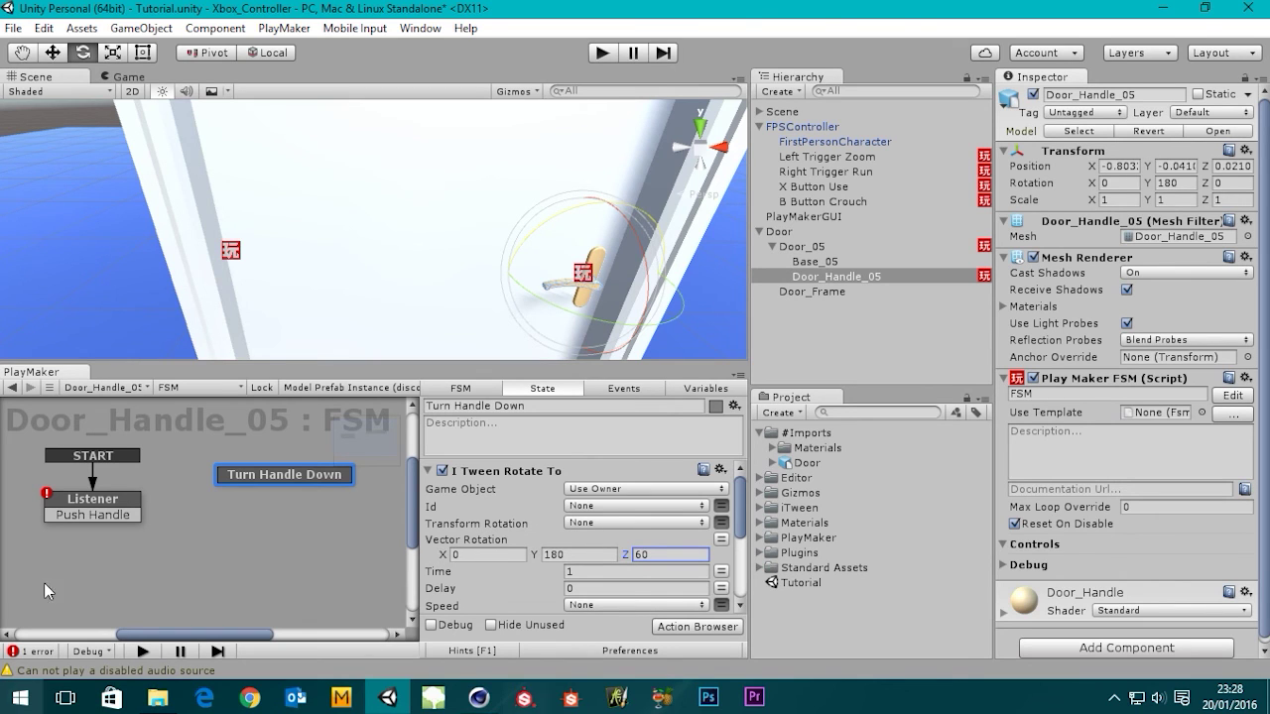
- Set the Rotate To action's Time to 0.8, Ease Type to Ease In Out Quad and Space to Self
left_click(587, 571)
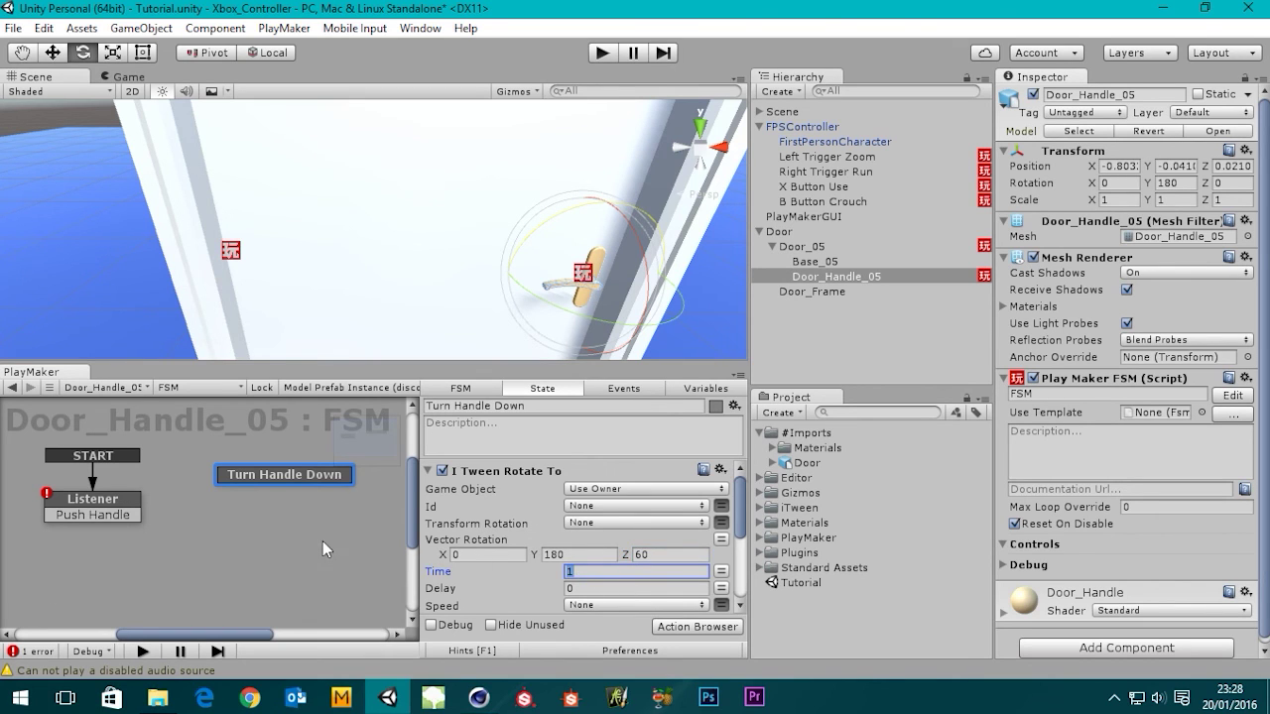
type("0.8")
scroll(739, 526, "down", 3)
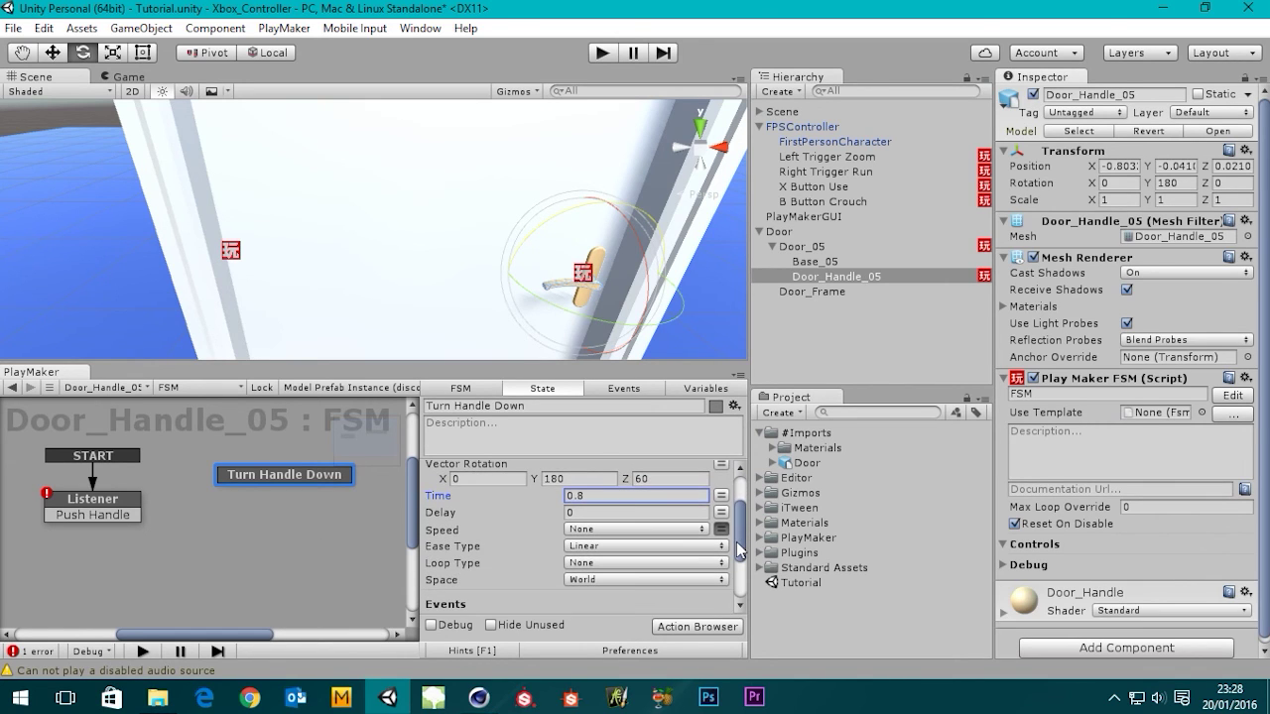
left_click(627, 548)
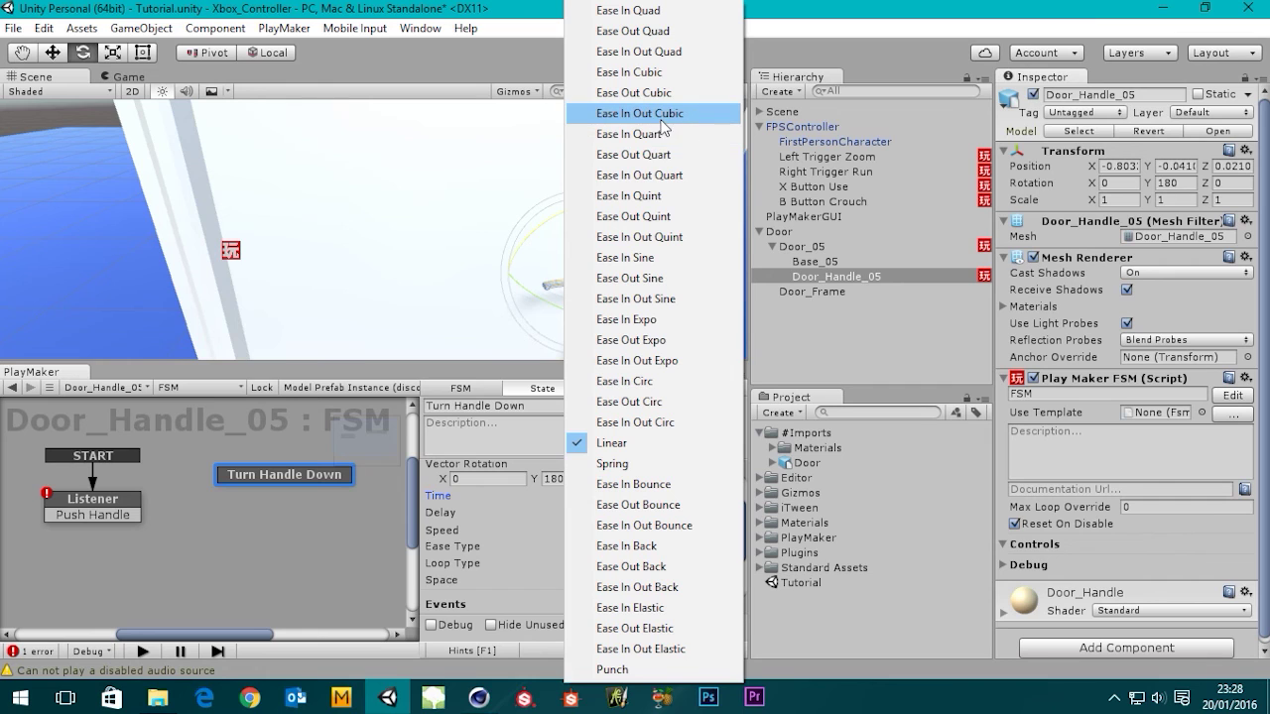
left_click(640, 51)
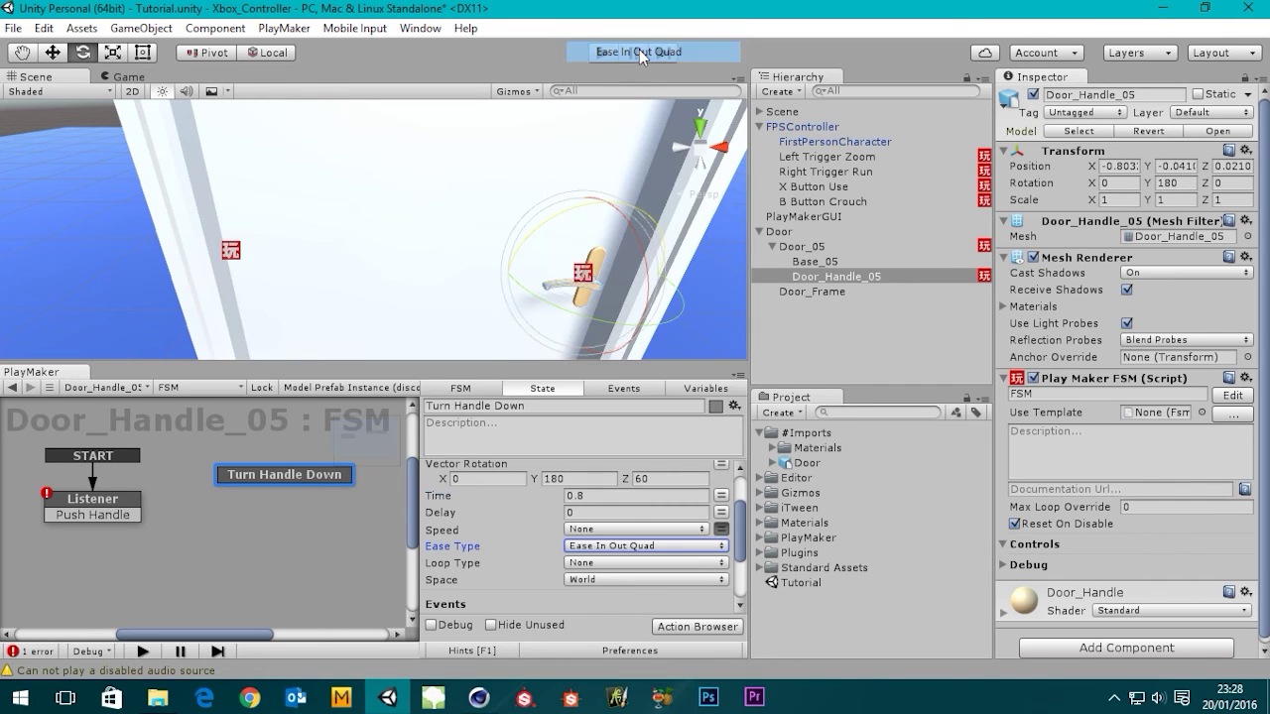
left_click(642, 579)
left_click(604, 622)
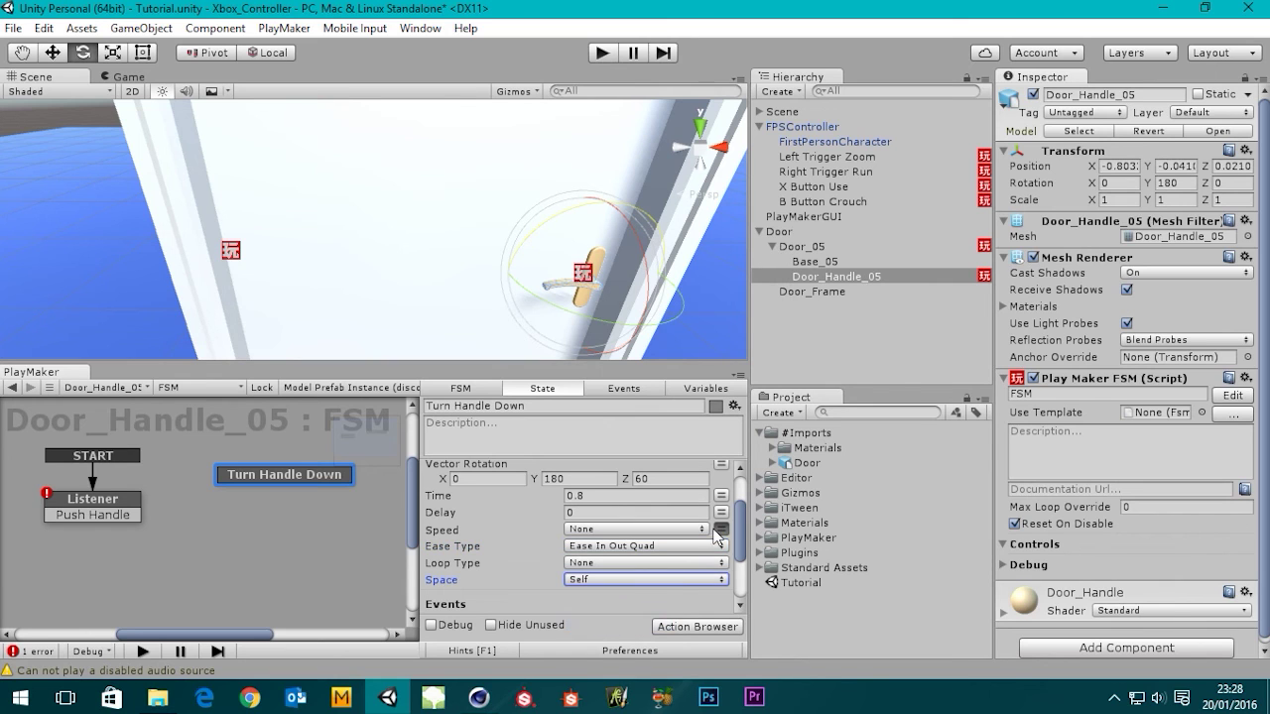
scroll(735, 583, "down", 5)
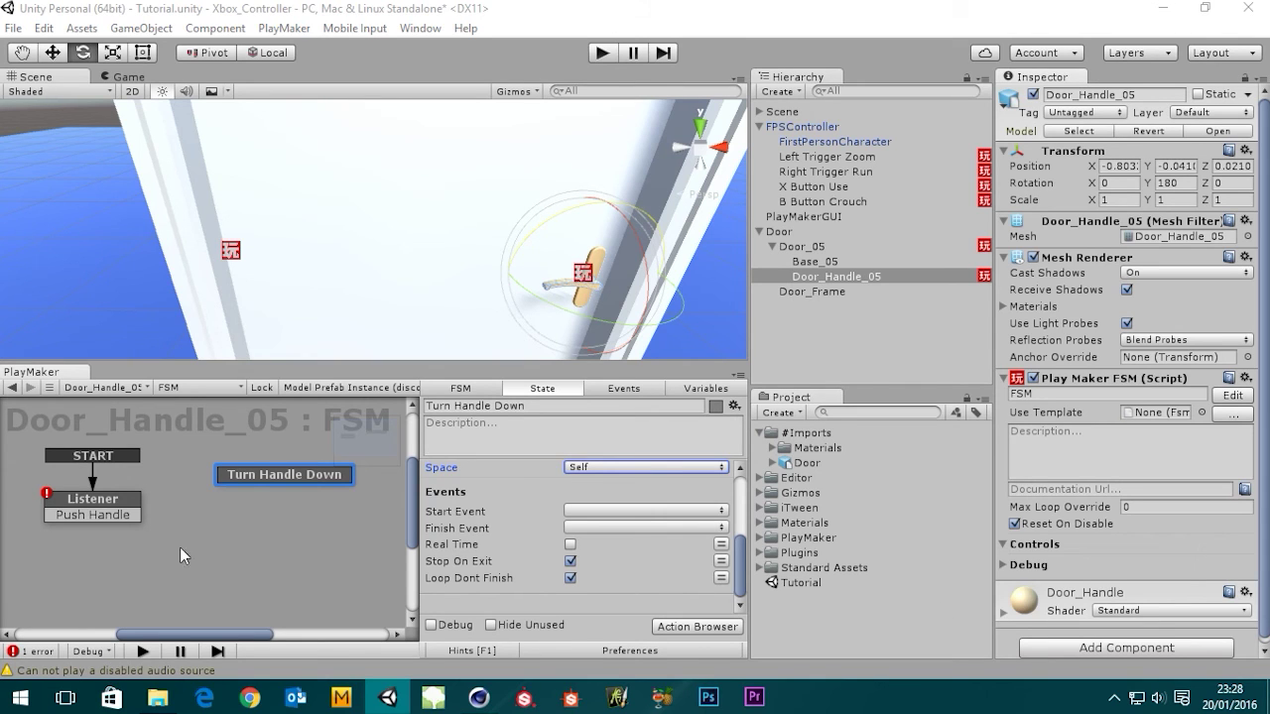
- Add a FINISHED transition to Turn Handle Down and link Listener's Push Handle transition to that state
right_click(304, 473)
mouse_move(478, 487)
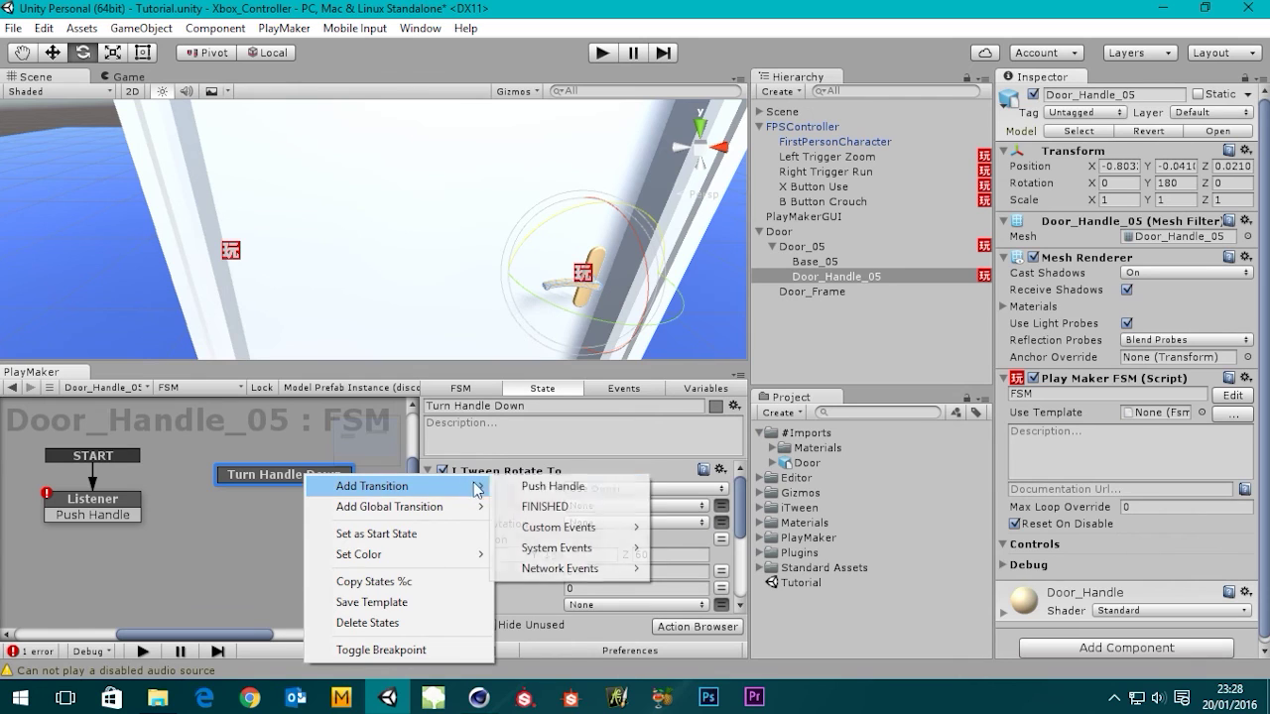
left_click(545, 506)
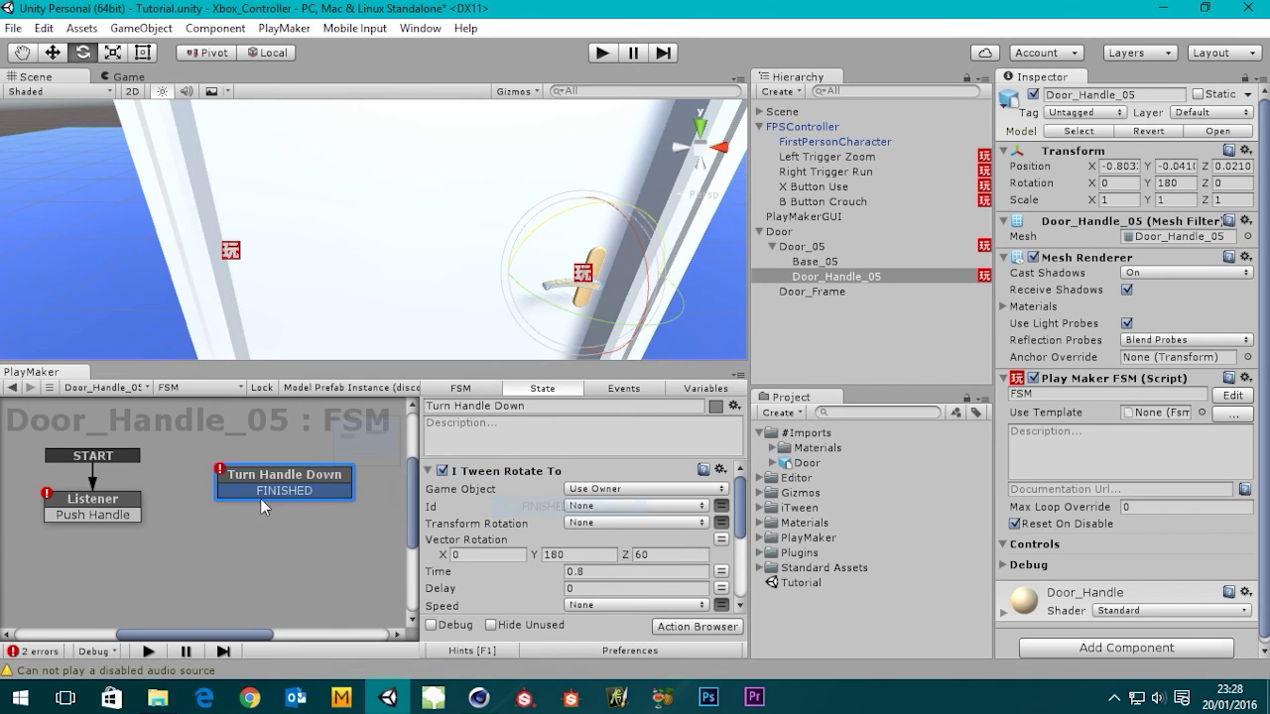
left_click(129, 514)
left_click_drag(202, 489, 243, 483)
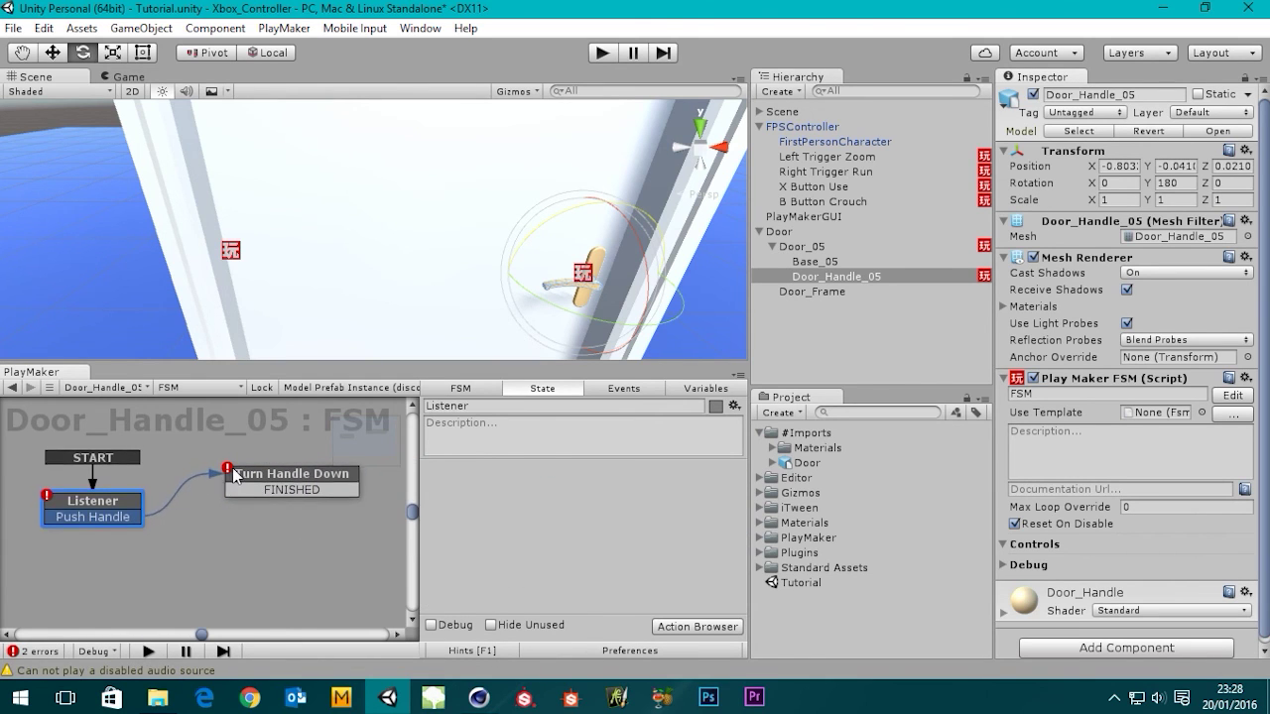
left_click_drag(319, 476, 304, 473)
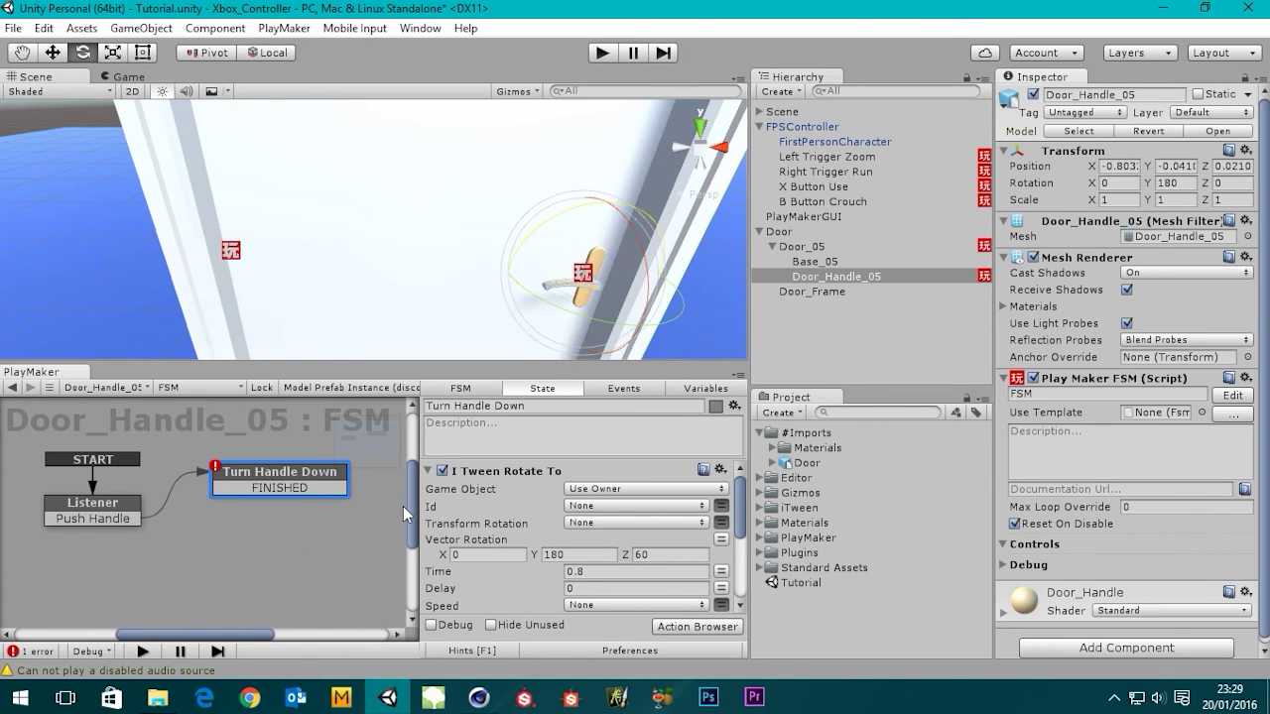
- Add a new state named Turn Handle Up below Turn Handle Down in the Door_Handle_05 FSM
scroll(417, 516, "down", 1)
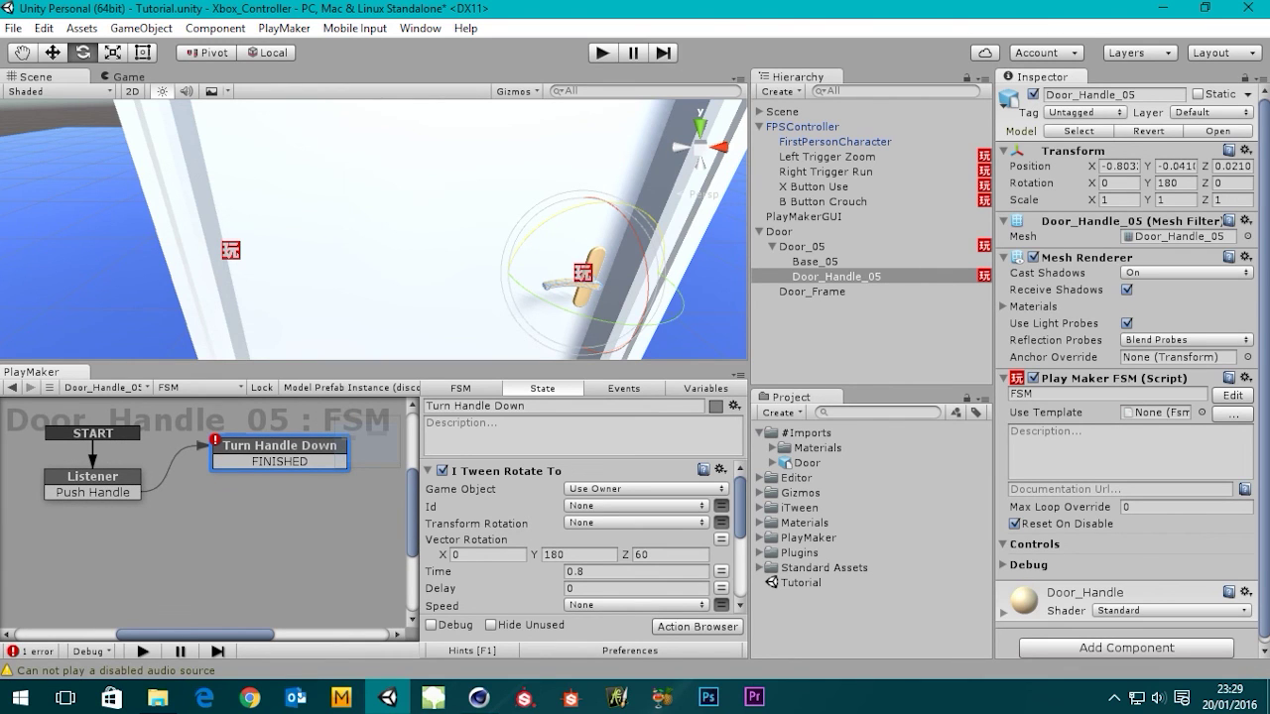
right_click(266, 544)
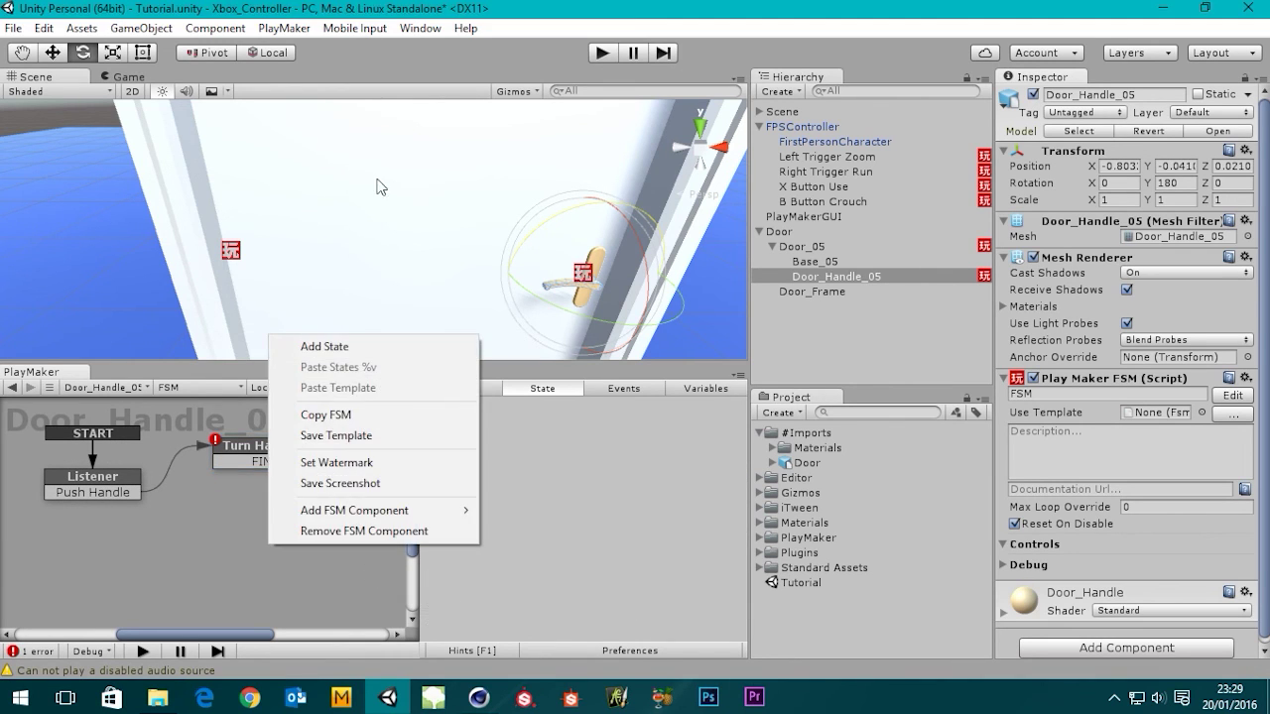
left_click(338, 345)
left_click_drag(293, 549, 283, 533)
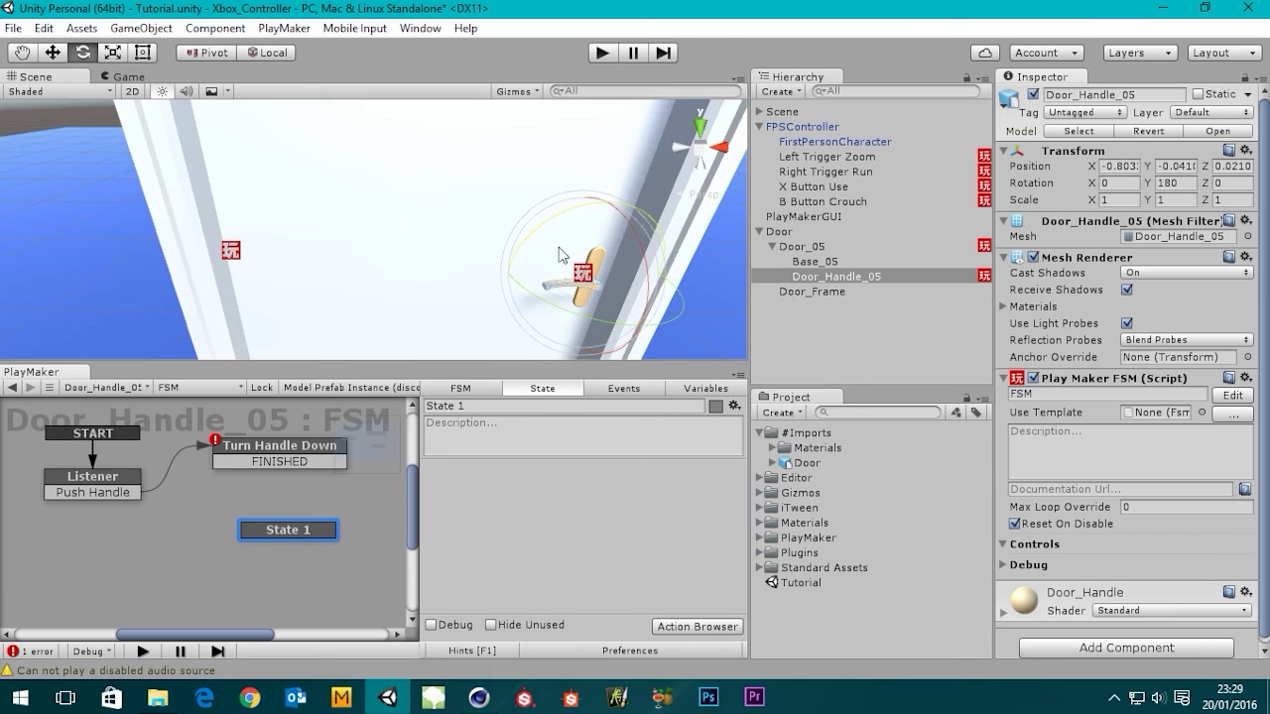
left_click(502, 406)
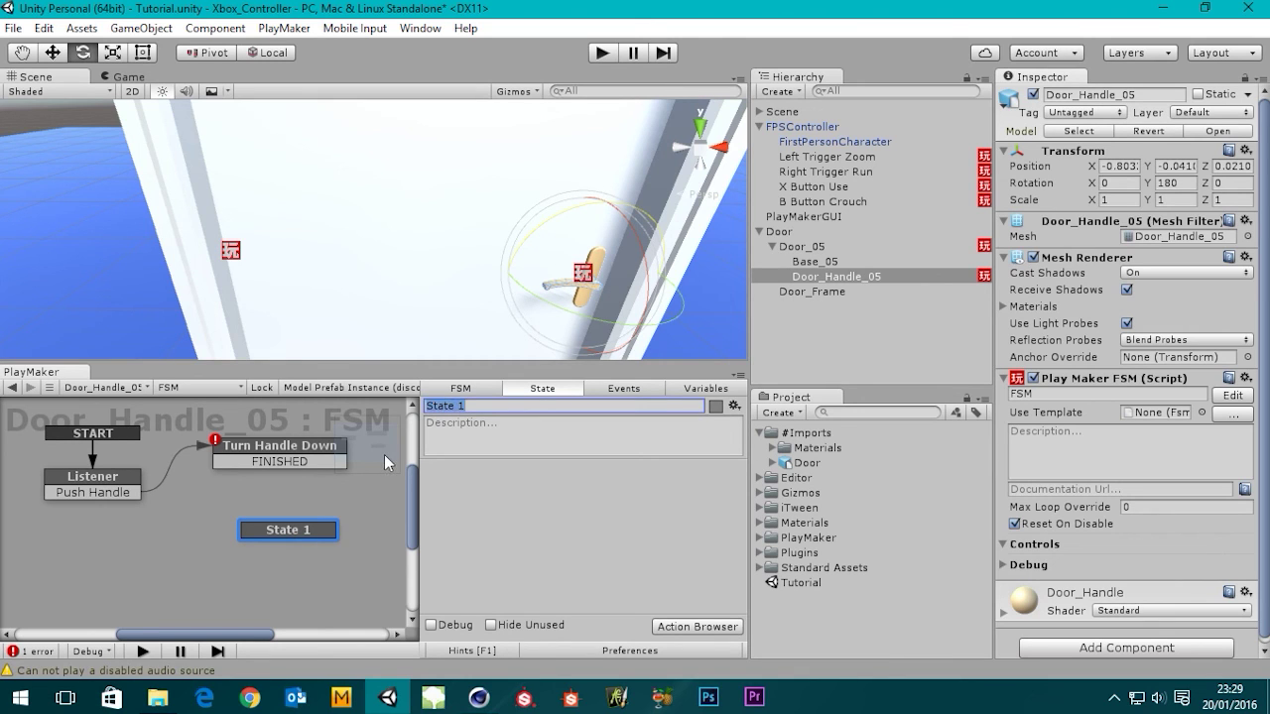
type("Turn Handle ")
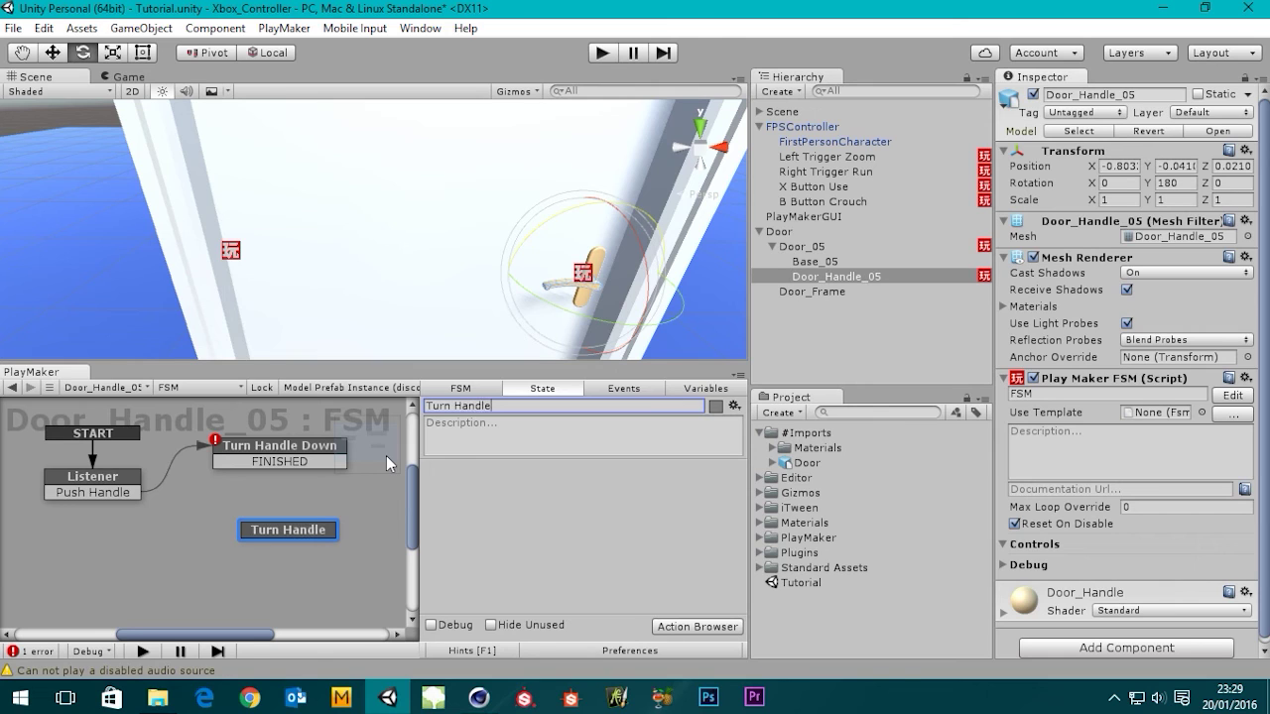
type("Up")
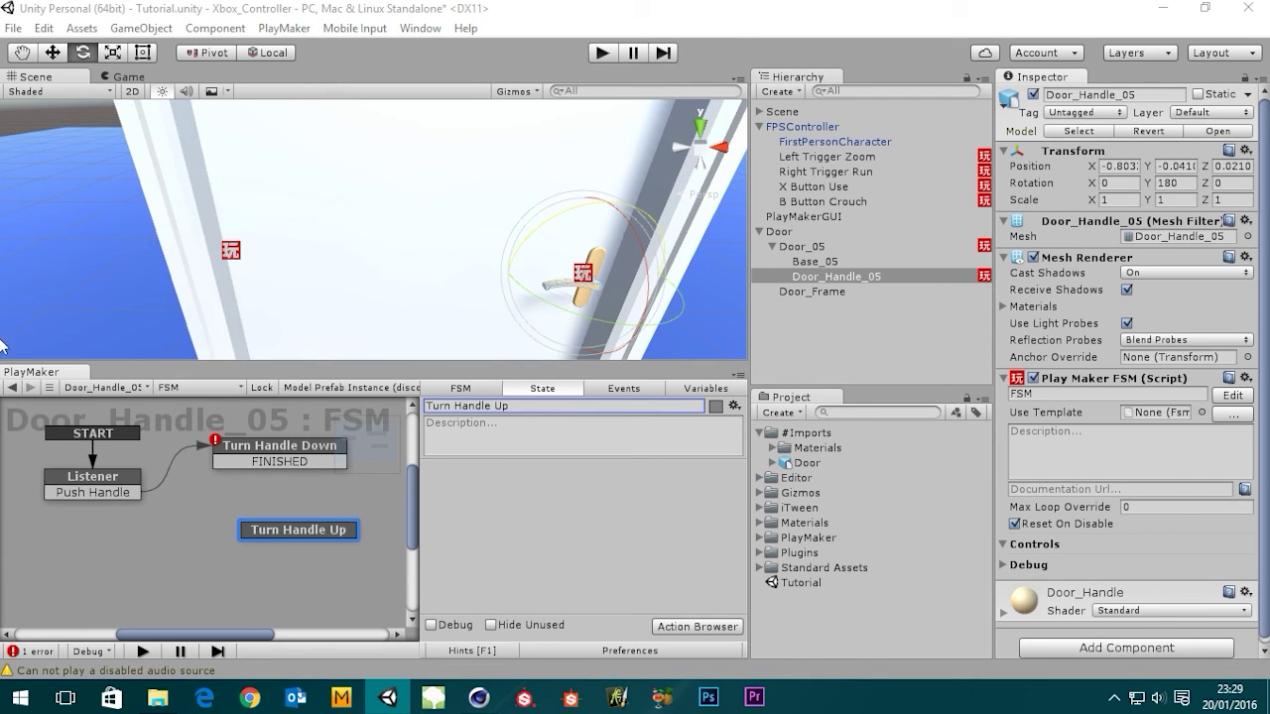
- Copy the I Tween Rotate To action from Turn Handle Down into the Turn Handle Up state
left_click(314, 451)
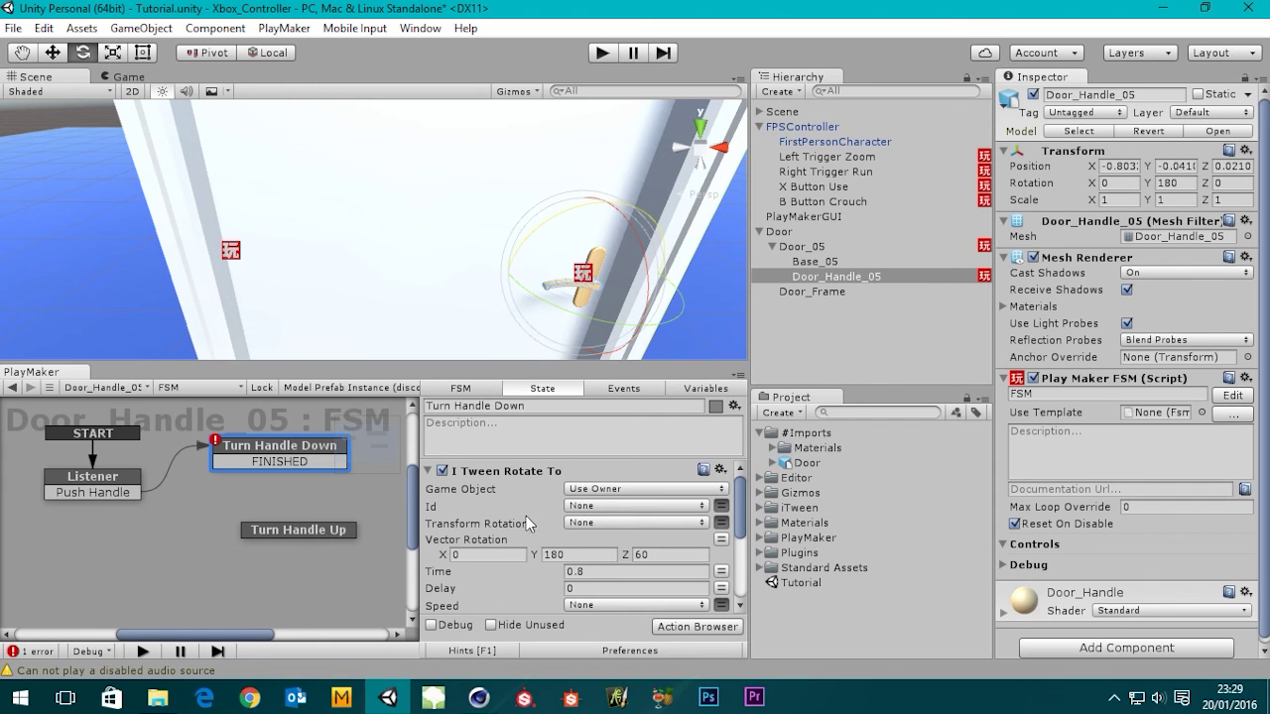
right_click(606, 472)
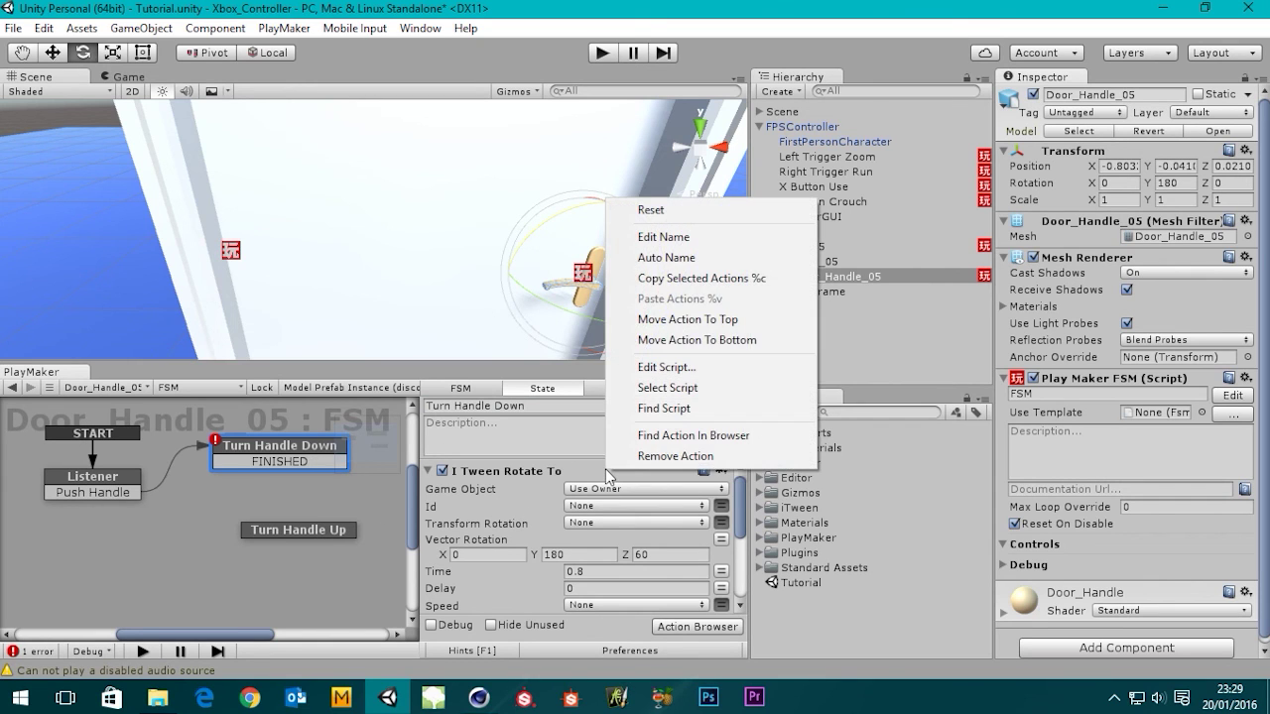
left_click(680, 280)
left_click(284, 536)
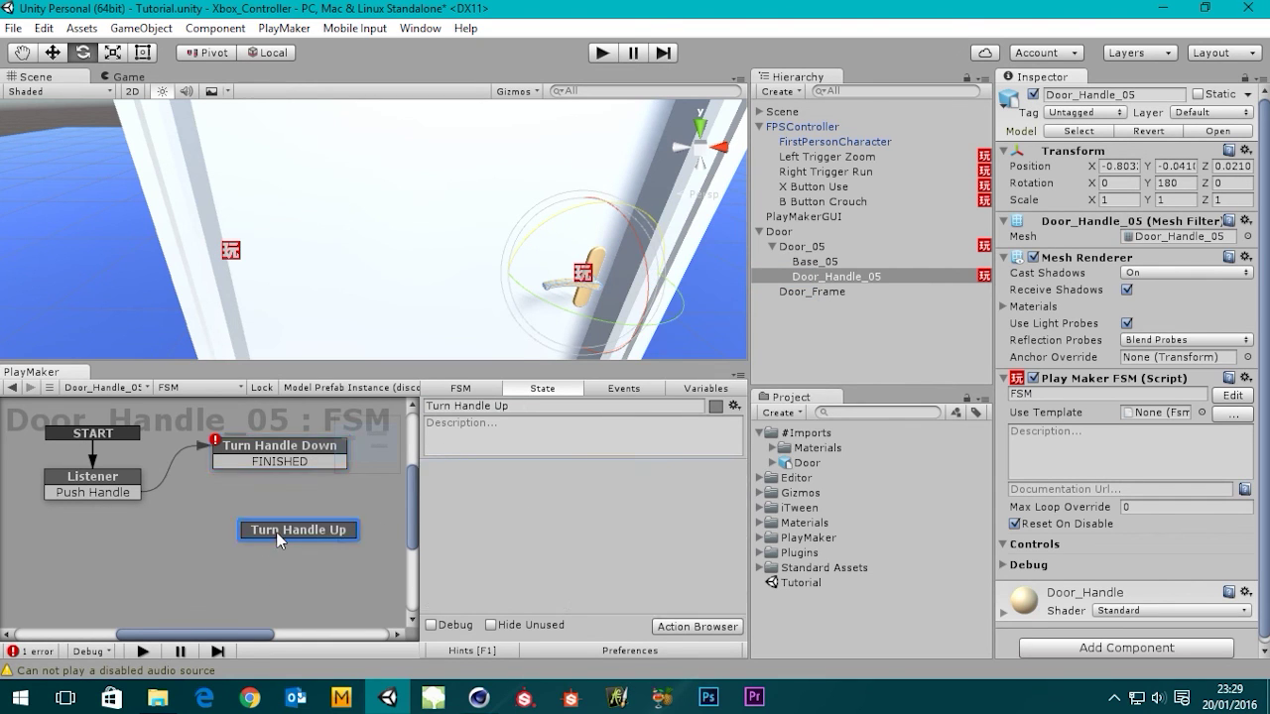
right_click(502, 535)
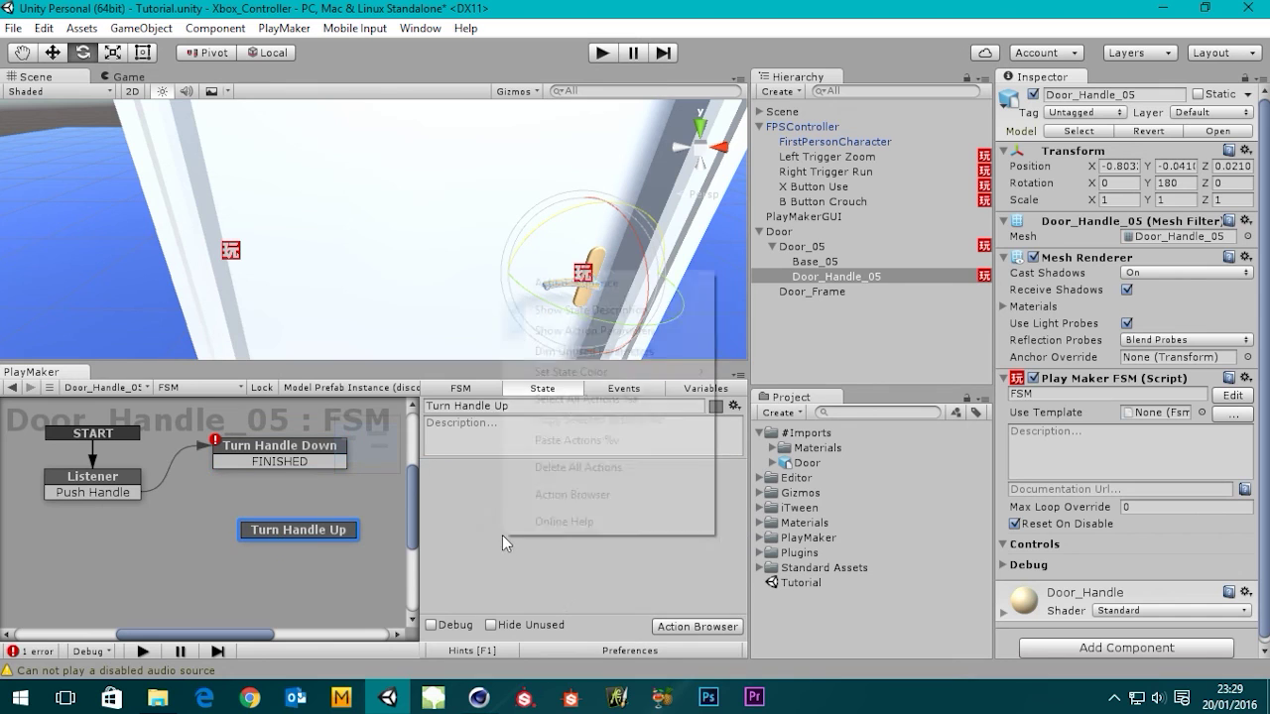
left_click(567, 439)
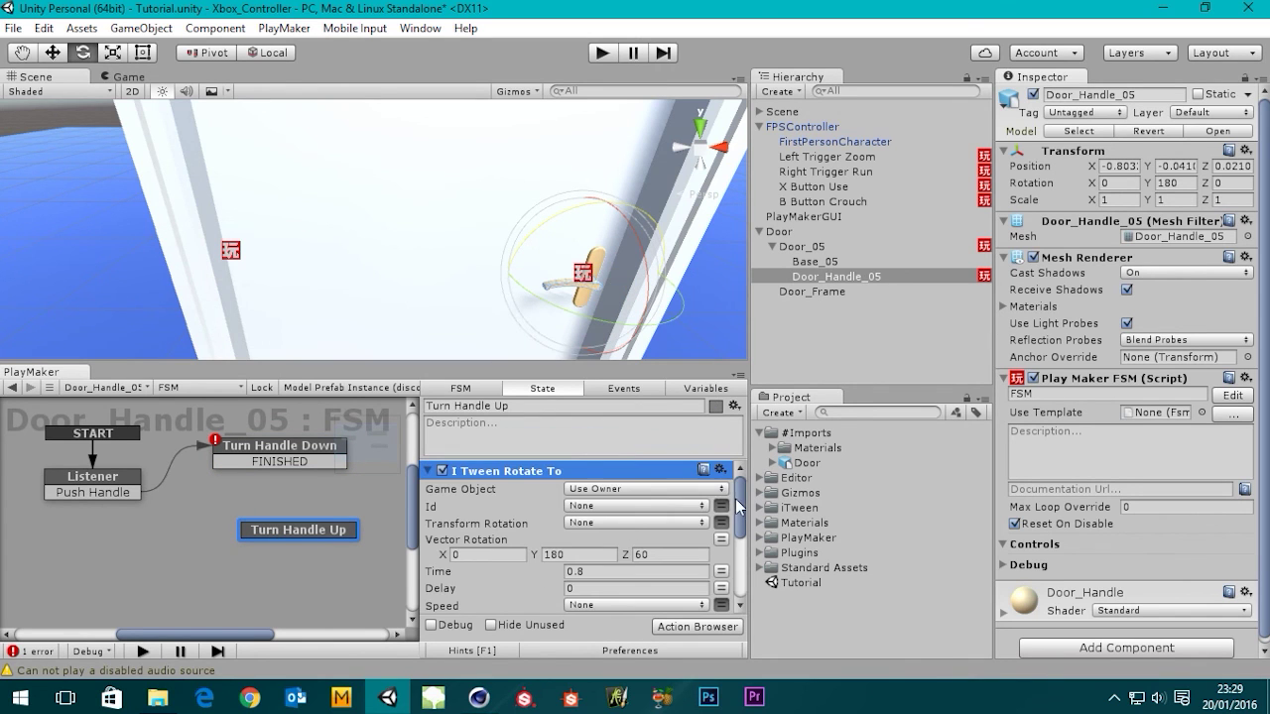
- Set the Vector Rotation Z of Turn Handle Up's Rotate To action to 0
scroll(723, 494, "down", 5)
scroll(724, 481, "up", 5)
left_click(670, 554)
type("0")
- Reposition Turn Handle Up beneath Turn Handle Down and link Turn Handle Down's FINISHED transition to it
left_click_drag(313, 529, 301, 522)
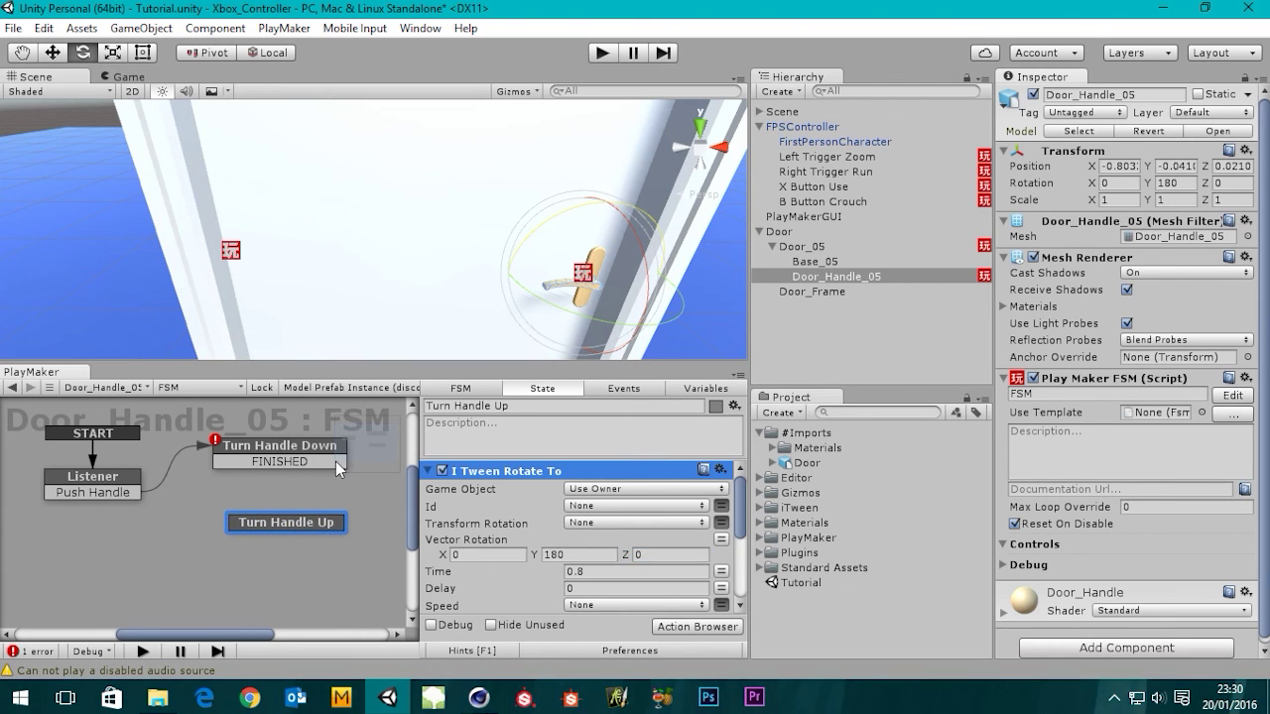
left_click(335, 461)
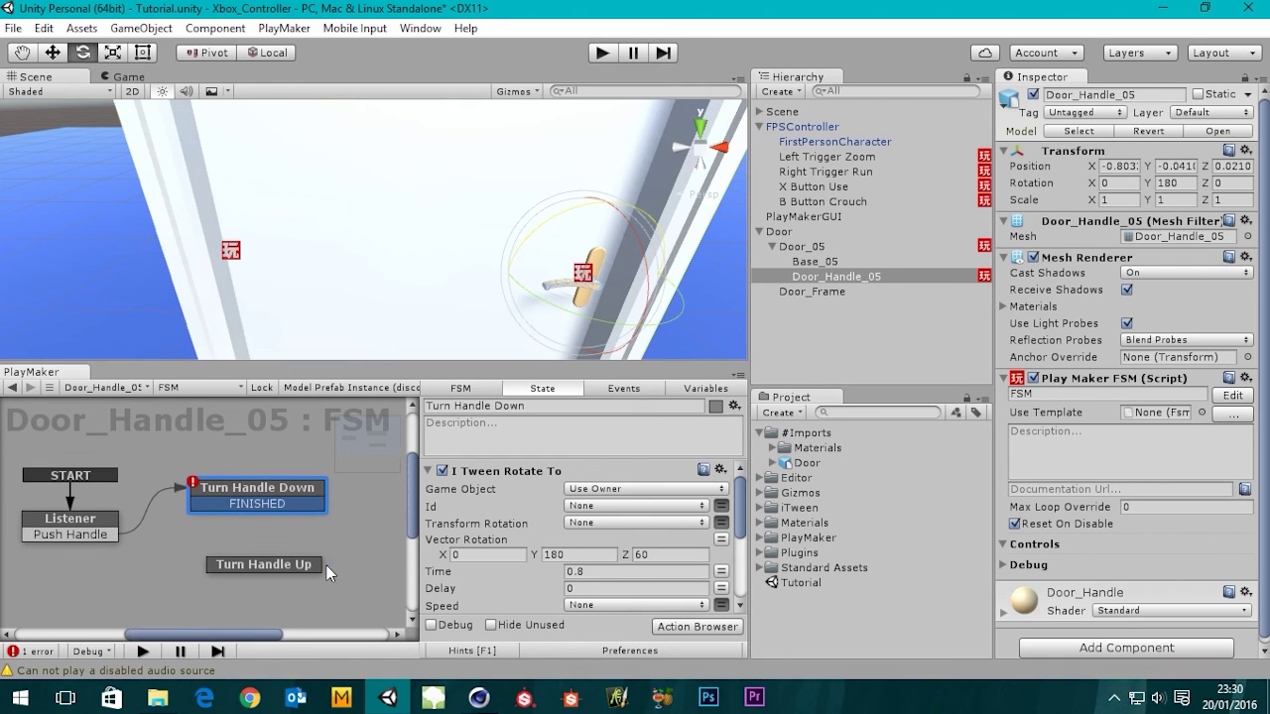
left_click_drag(296, 561, 270, 553)
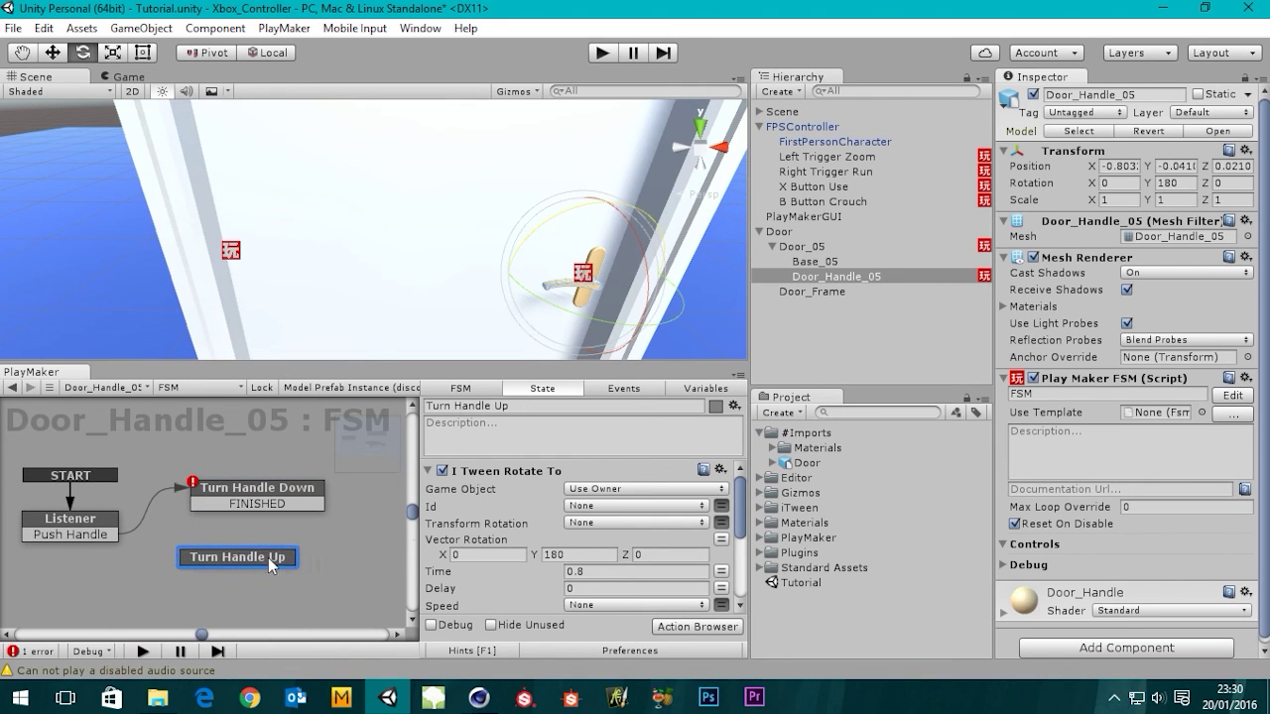
left_click_drag(322, 503, 310, 560)
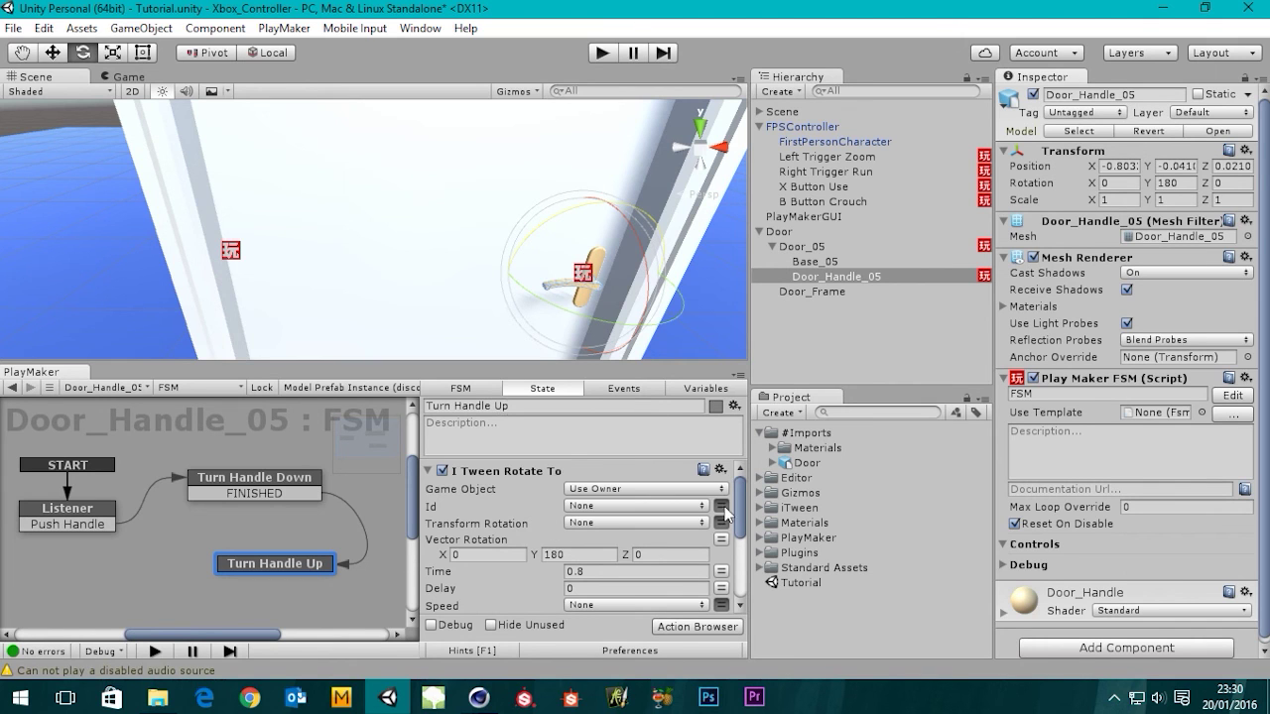
- Add a FINISHED transition to Turn Handle Up and link it back to Listener
mouse_move(736, 510)
left_mouse_down()
mouse_move(733, 583)
mouse_move(728, 496)
left_mouse_up()
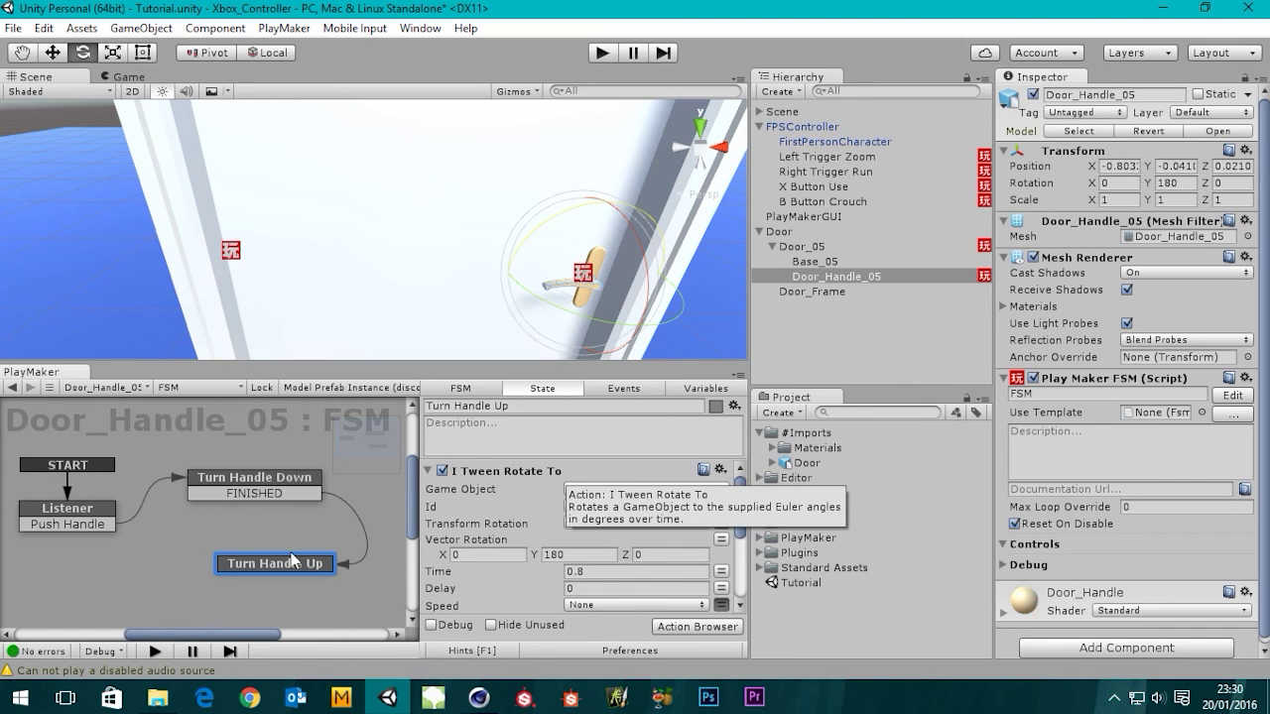
right_click(245, 565)
mouse_move(412, 383)
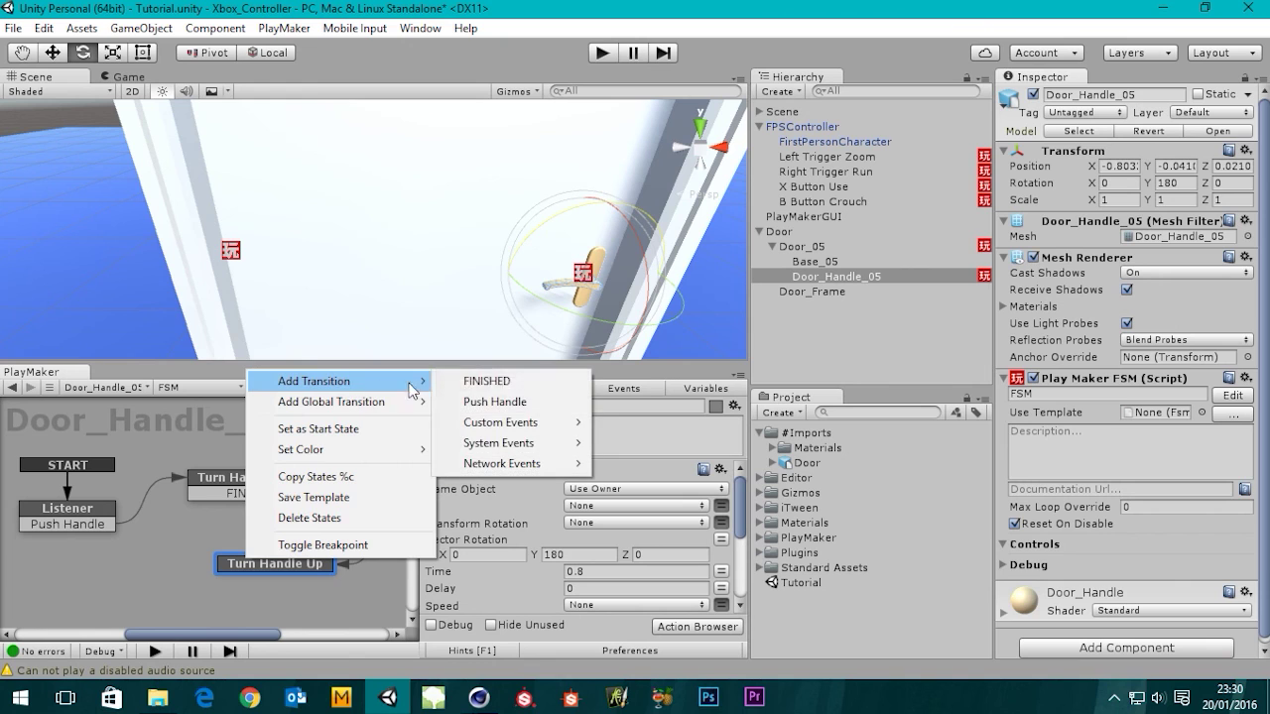
left_click(486, 382)
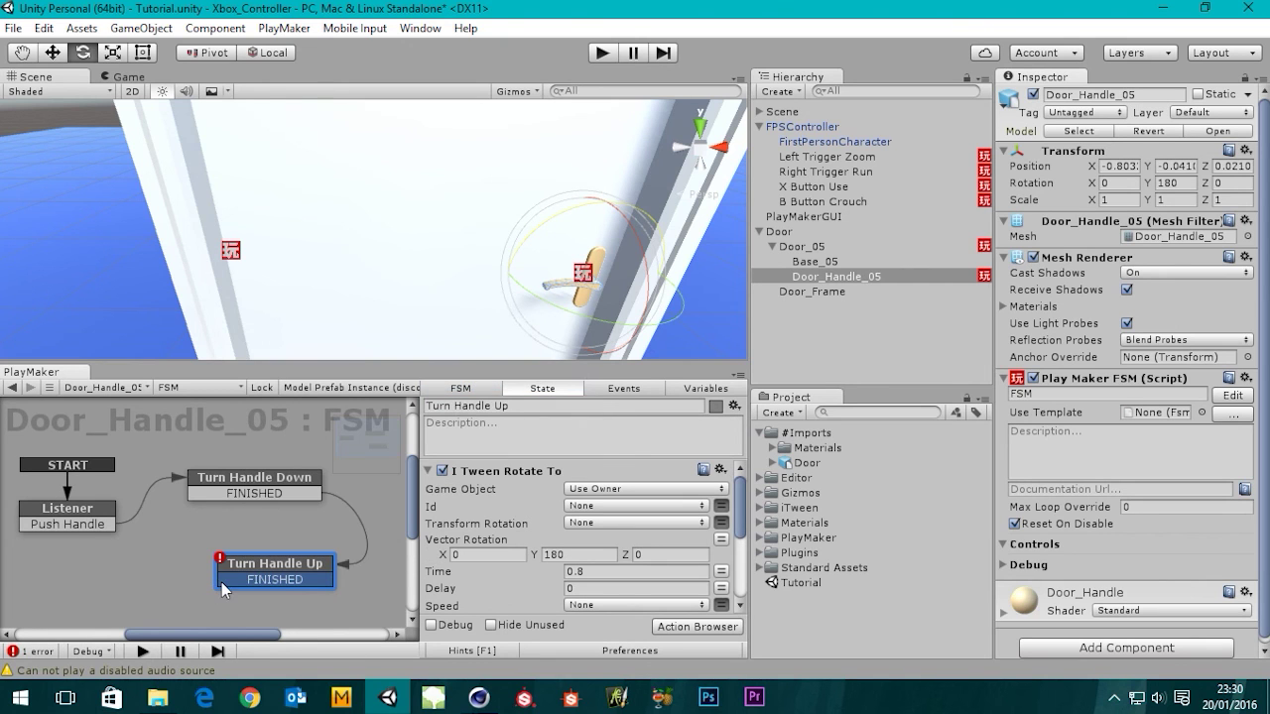
left_click_drag(221, 581, 99, 522)
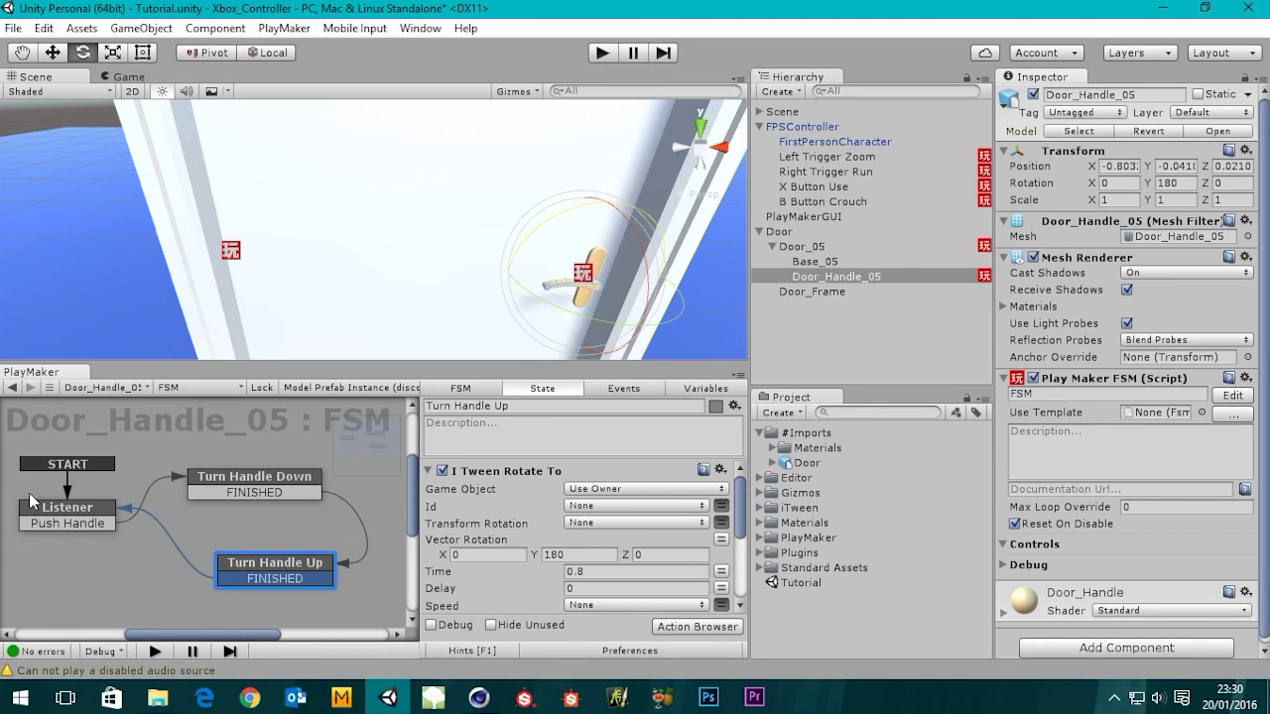
- Deselect all objects and play-test the door and its handle in the game, stopping play mode when done
left_click(76, 524)
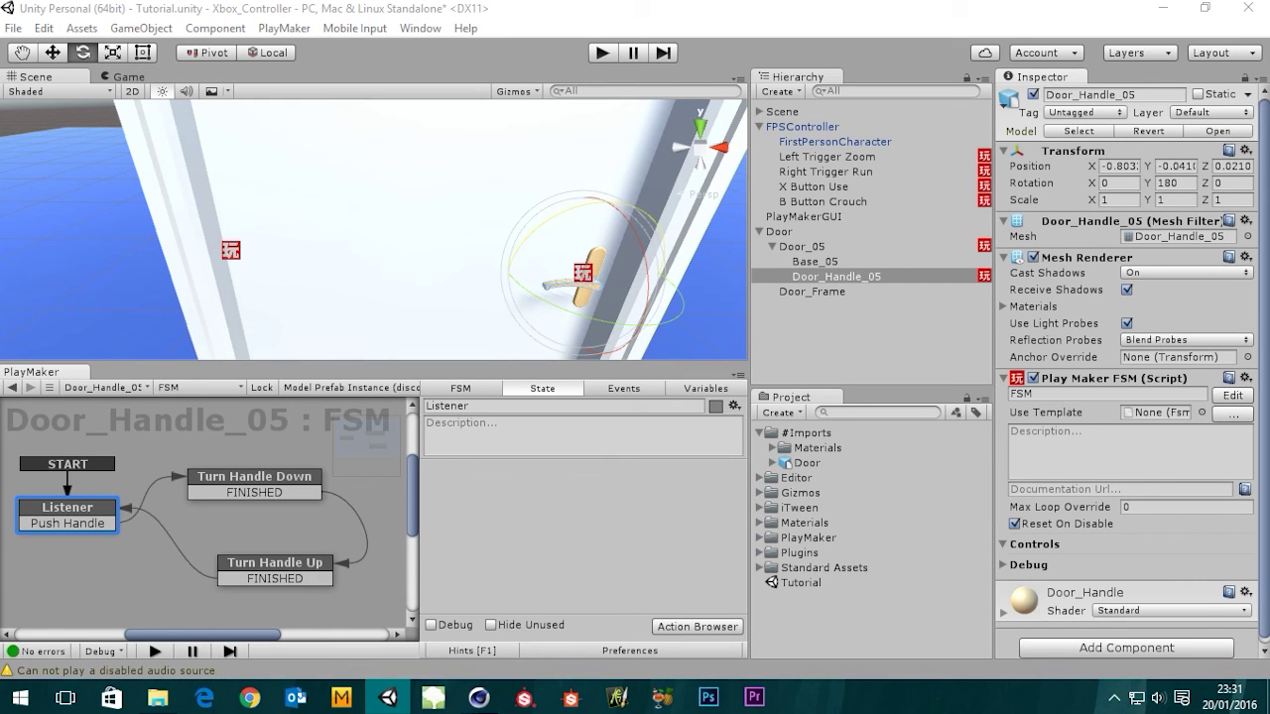
left_click(328, 450)
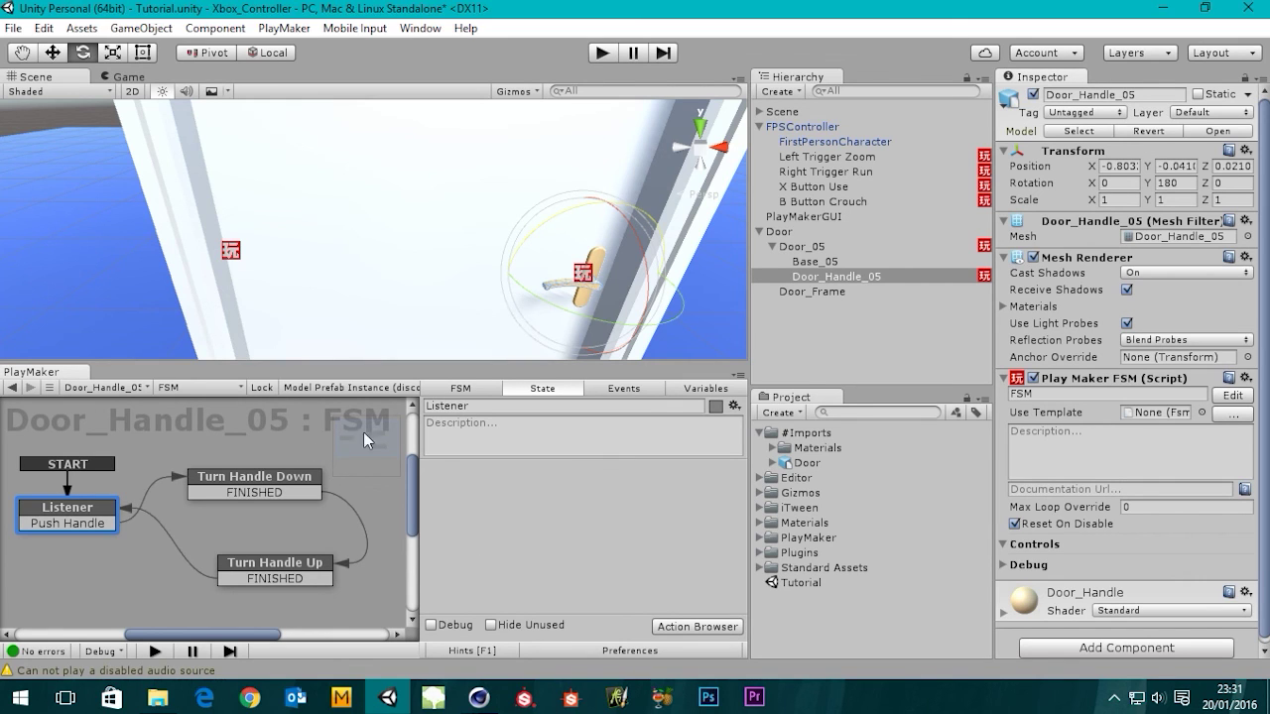
left_click(821, 332)
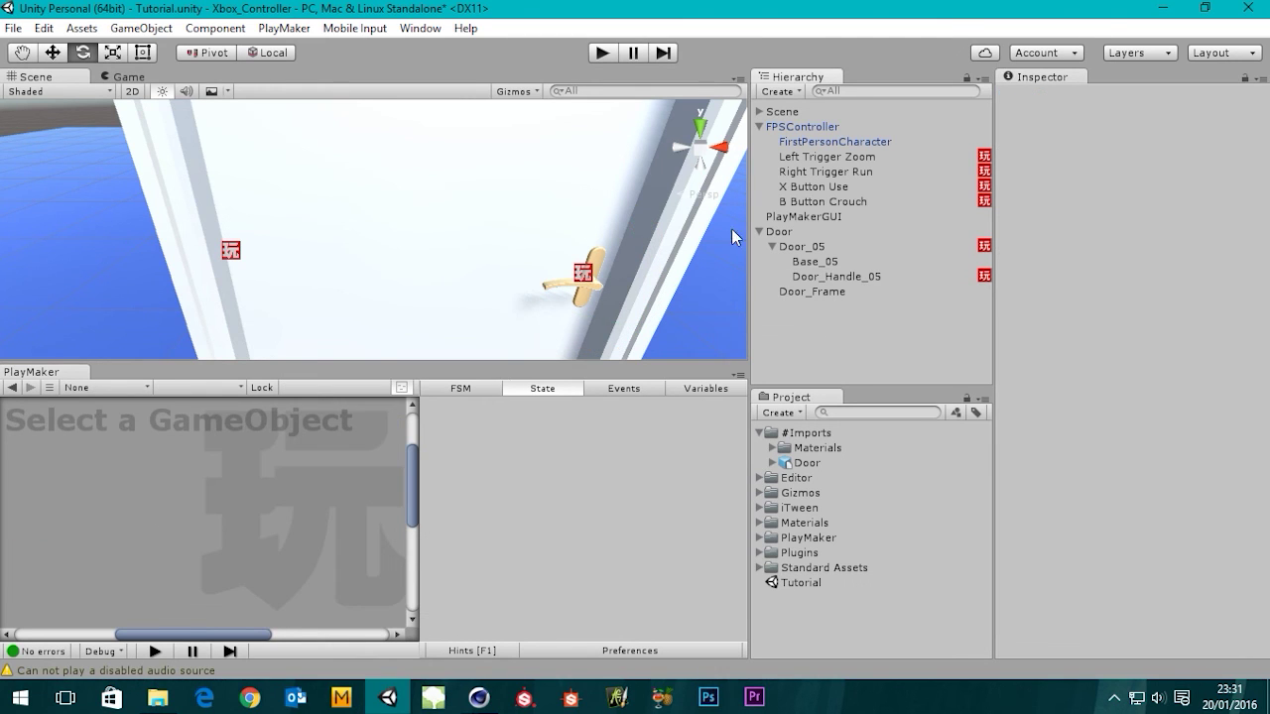
left_click(601, 52)
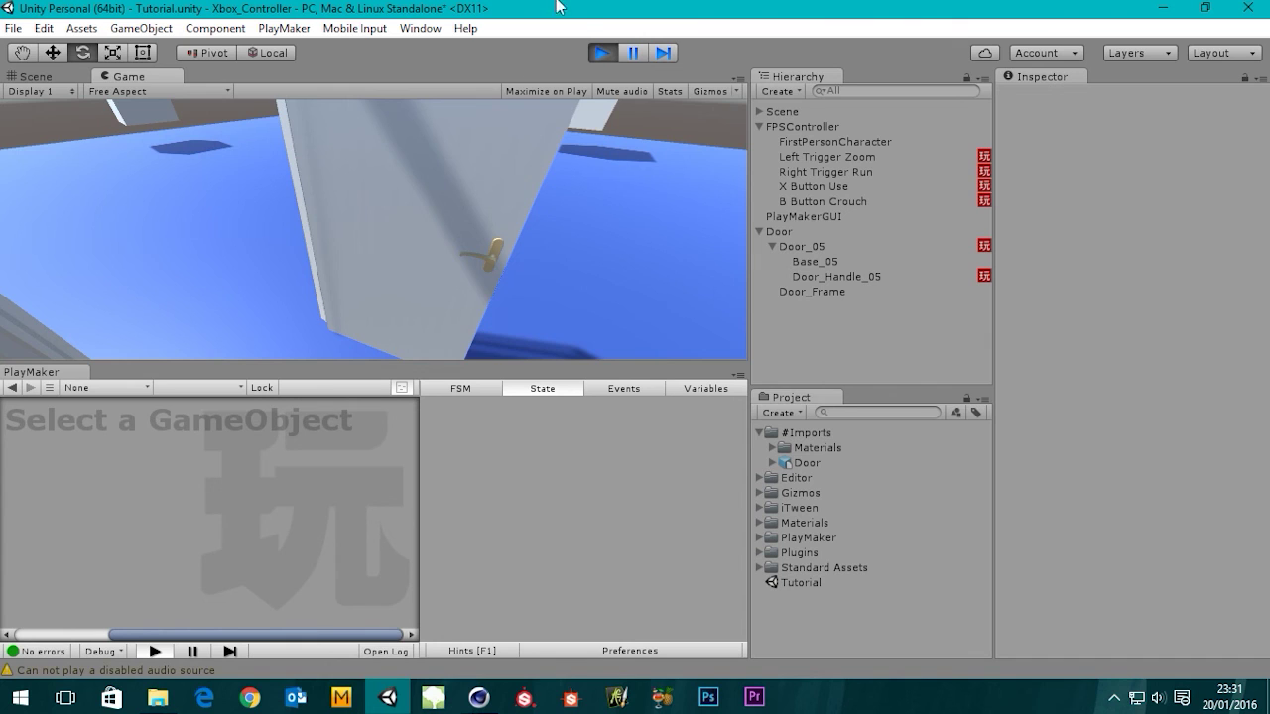
left_click(601, 53)
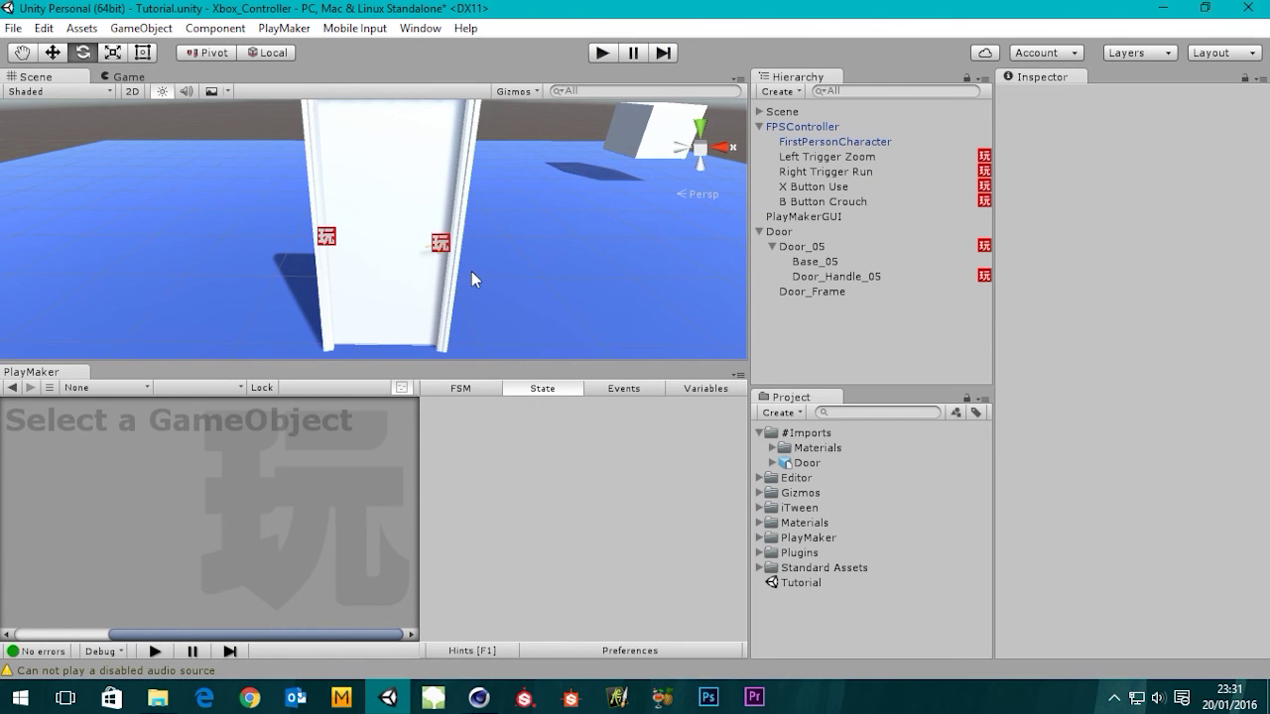
- Play-test the door with Door_Handle_05 selected to watch its FSM states, and stop play mode
left_click(824, 277)
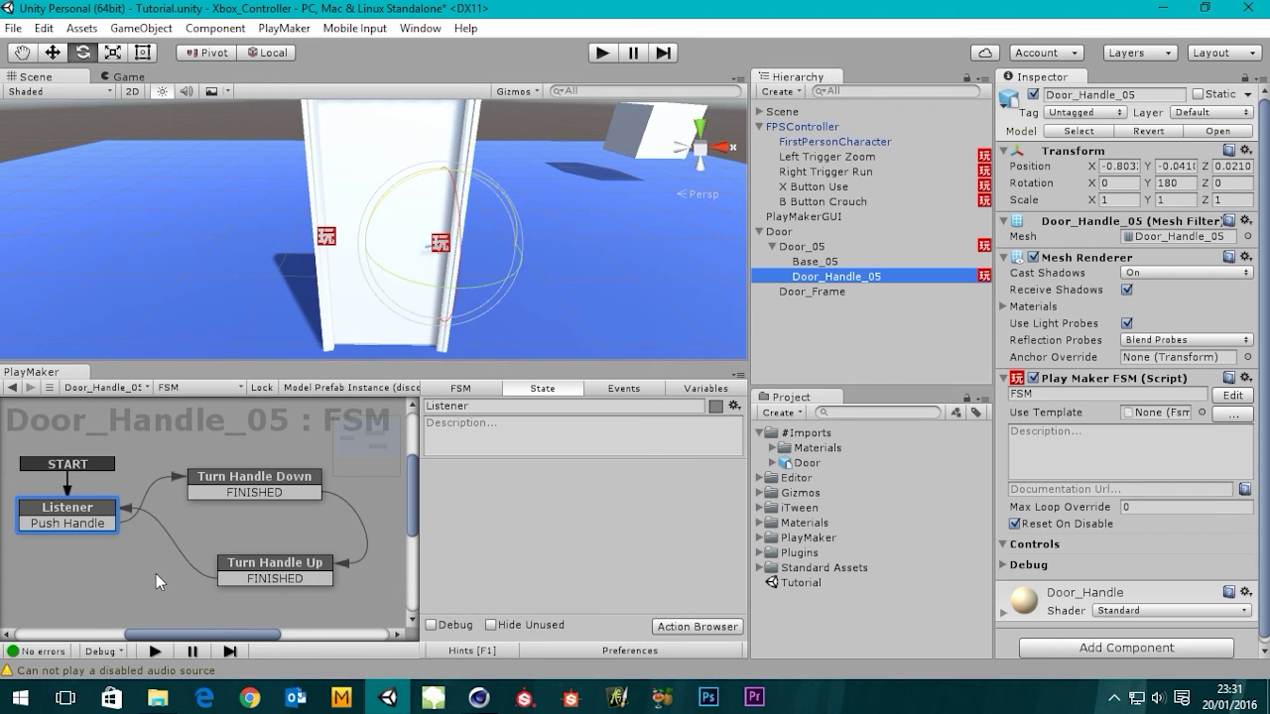
left_click(587, 53)
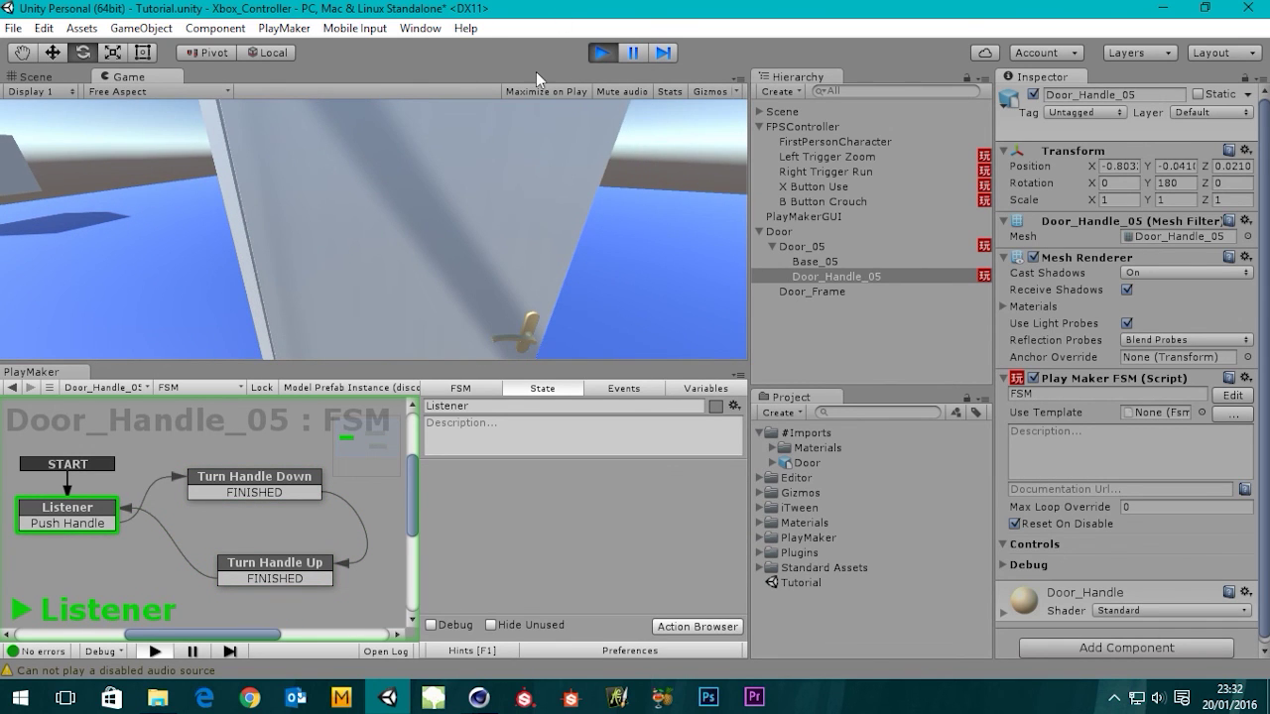
left_click(604, 52)
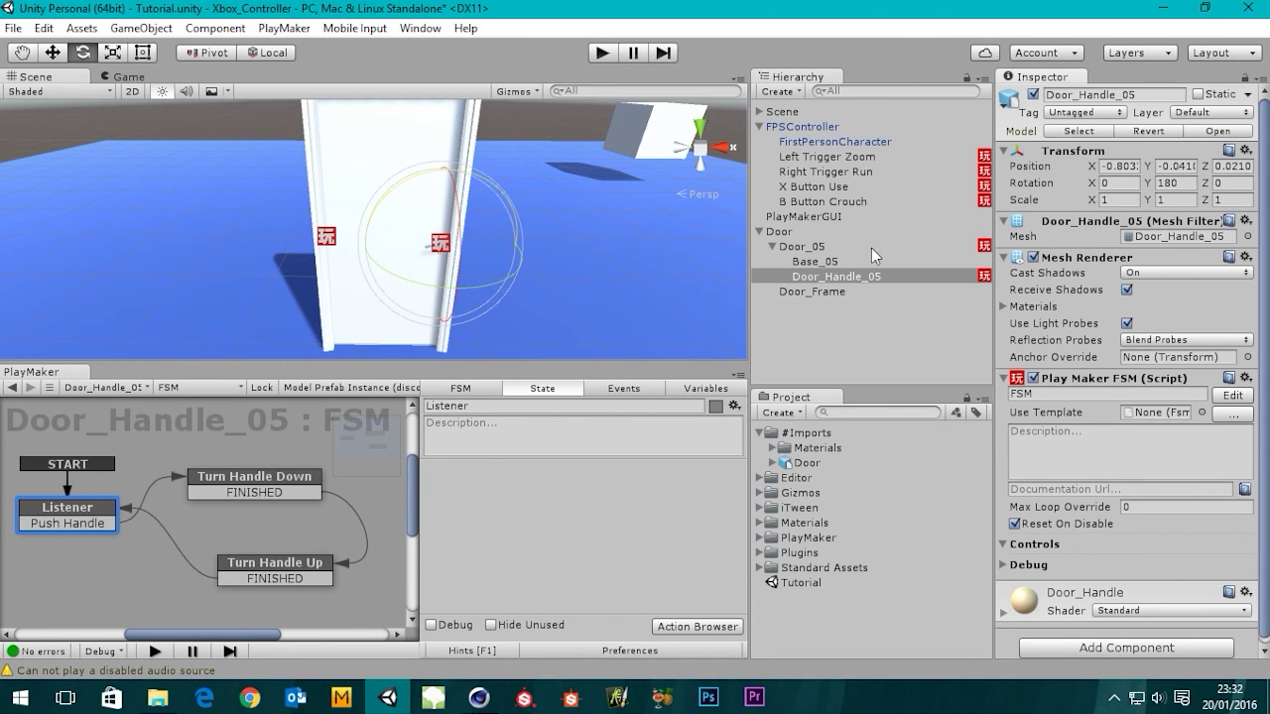
- Compare the Send Event delay in Door_05's Send Event to Handle state with the Rotate To timing in Door_Handle_05's Turn Handle Down state
left_click(806, 246)
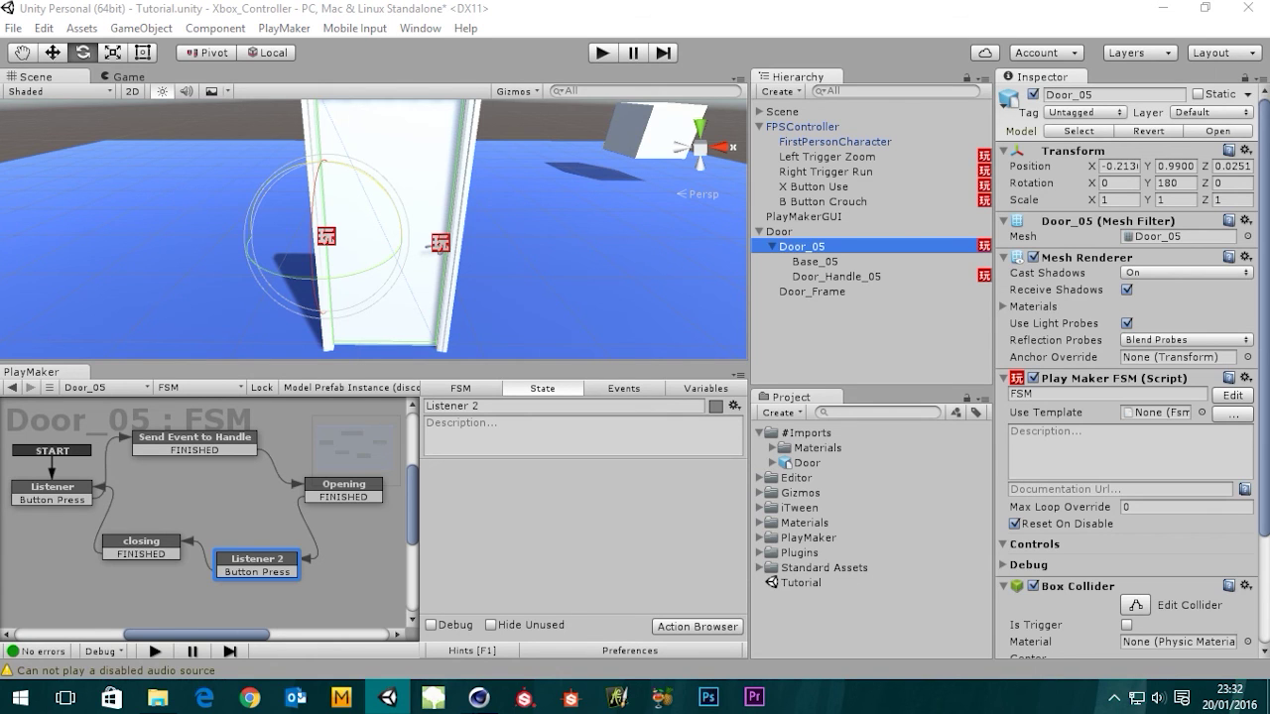
left_click(203, 440)
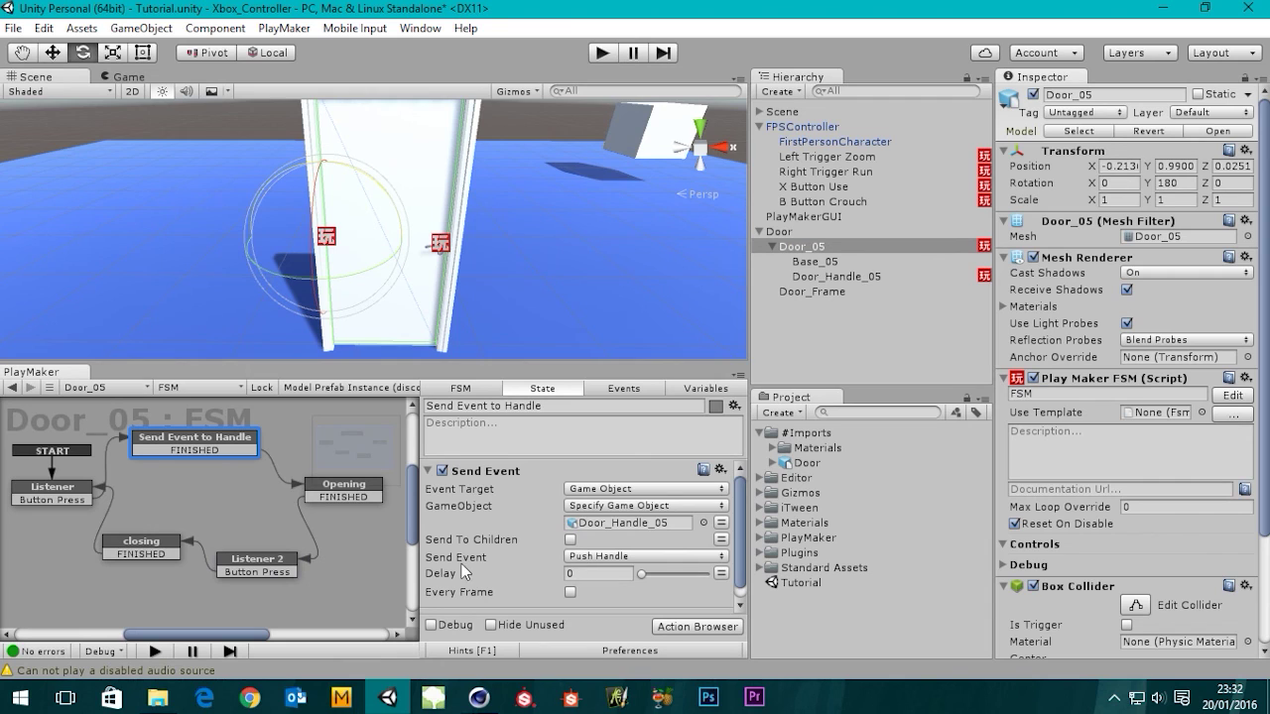
left_click(579, 573)
left_click(839, 277)
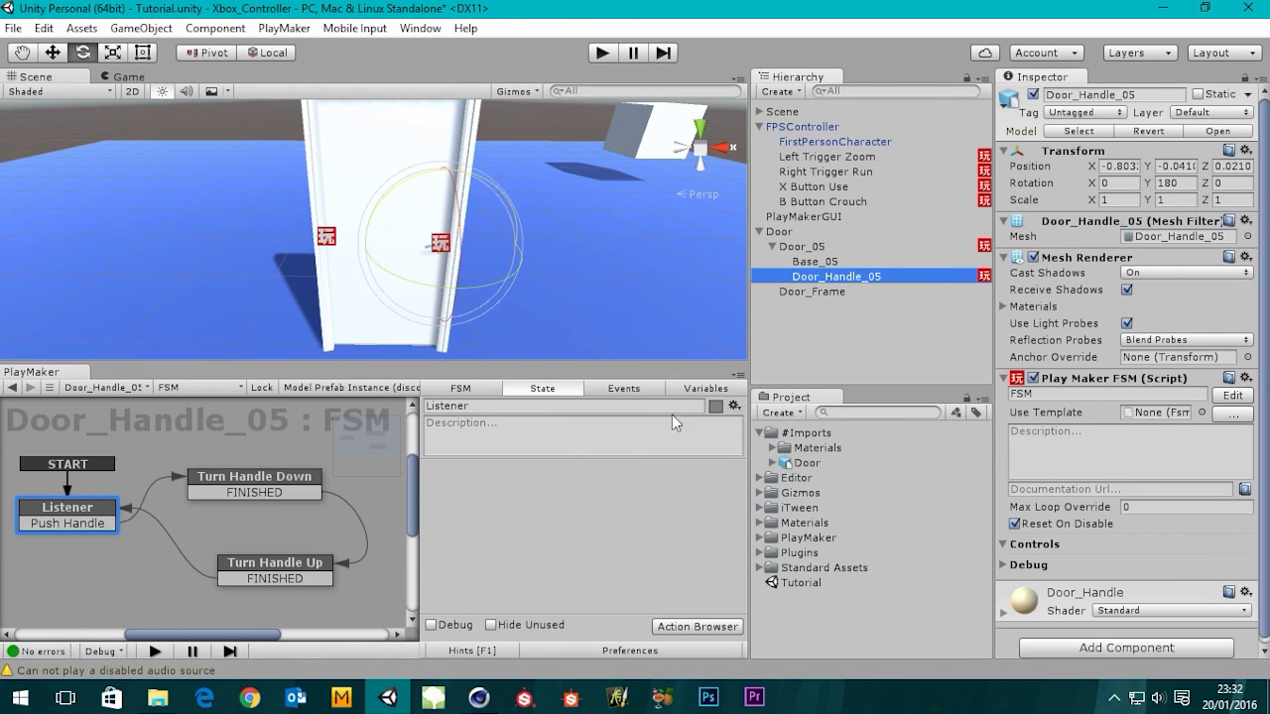
left_click(238, 484)
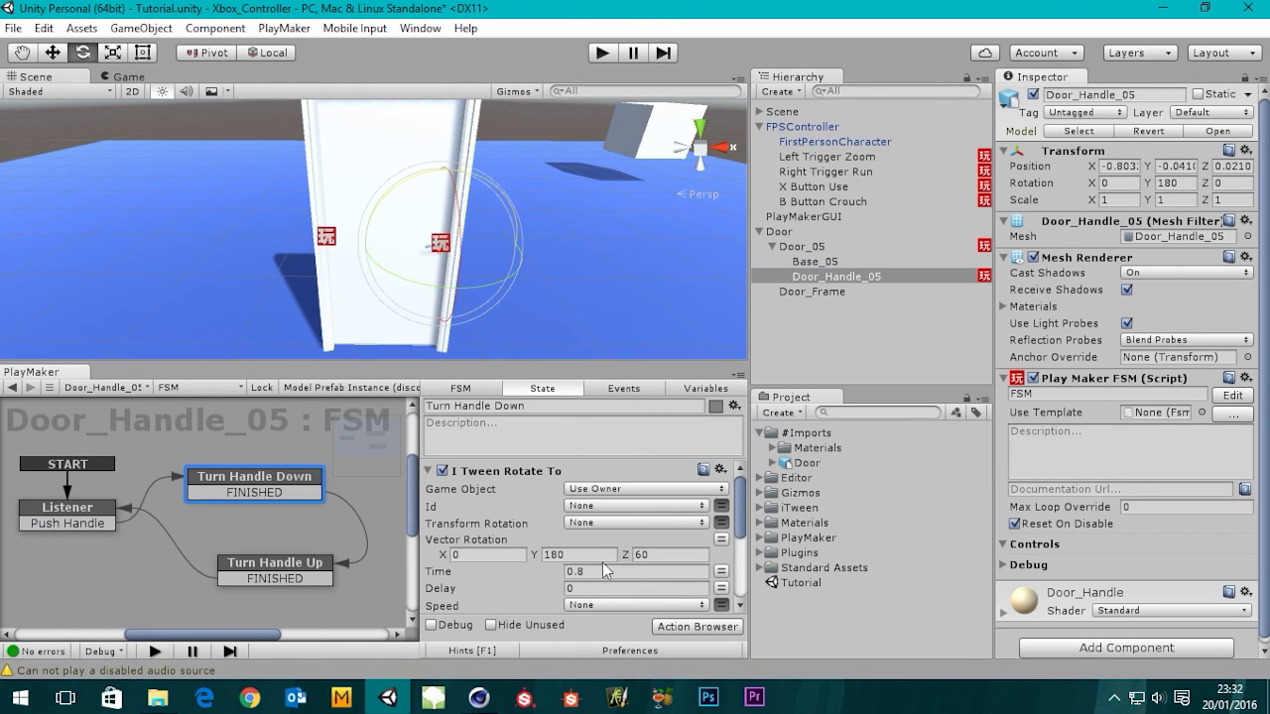
- Set the Send Event action's Delay to 0.5 in Door_05's Send Event to Handle state and play-test the door
left_click(368, 188)
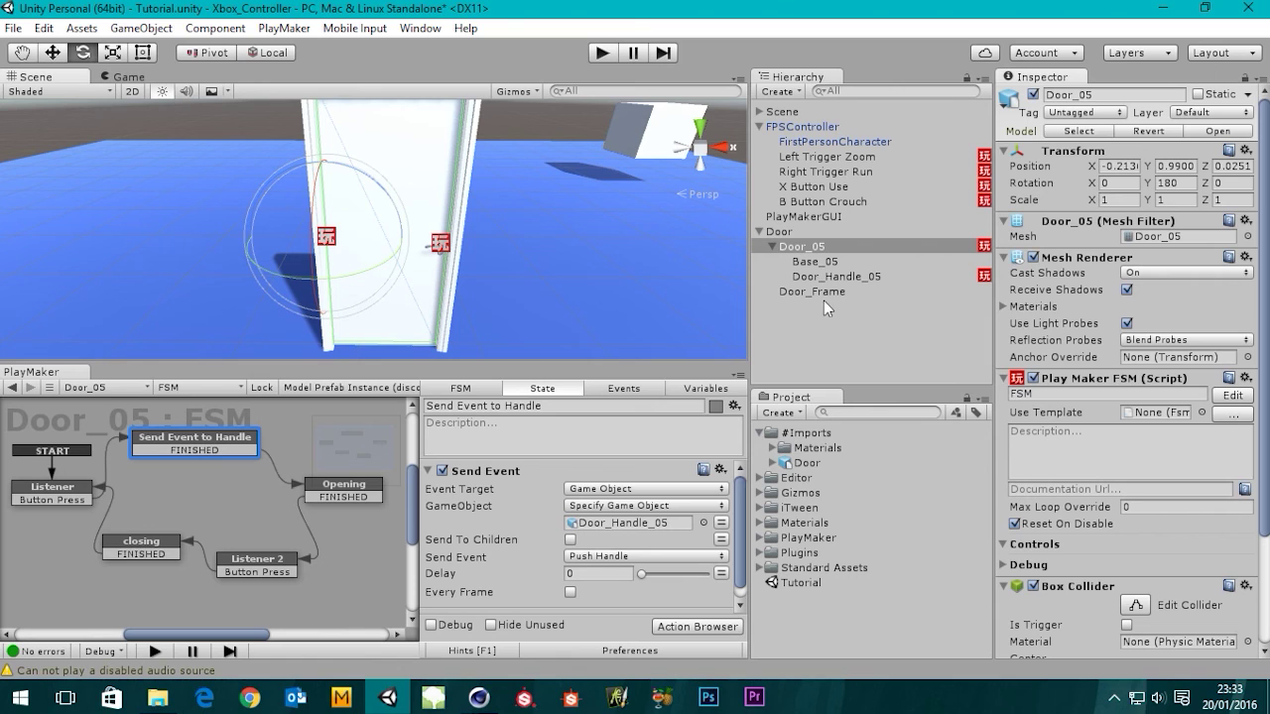
left_click(489, 572)
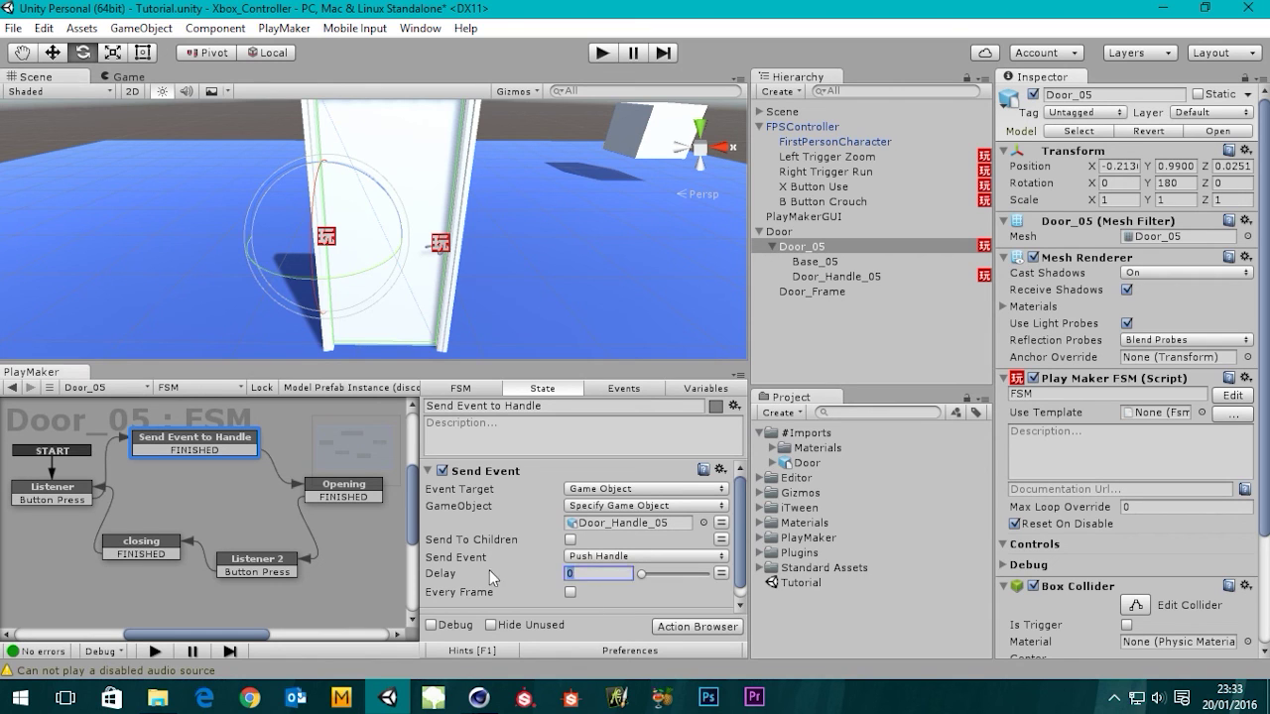
type("0.5")
left_click(599, 54)
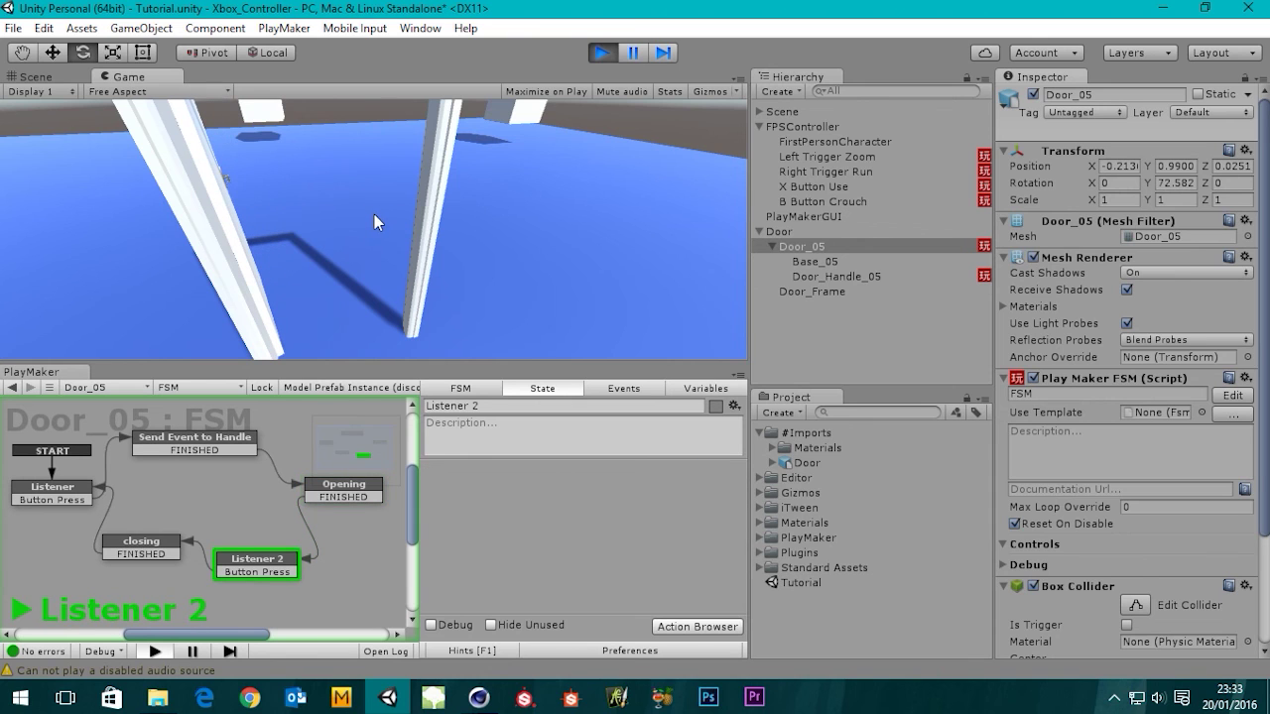
left_click(605, 50)
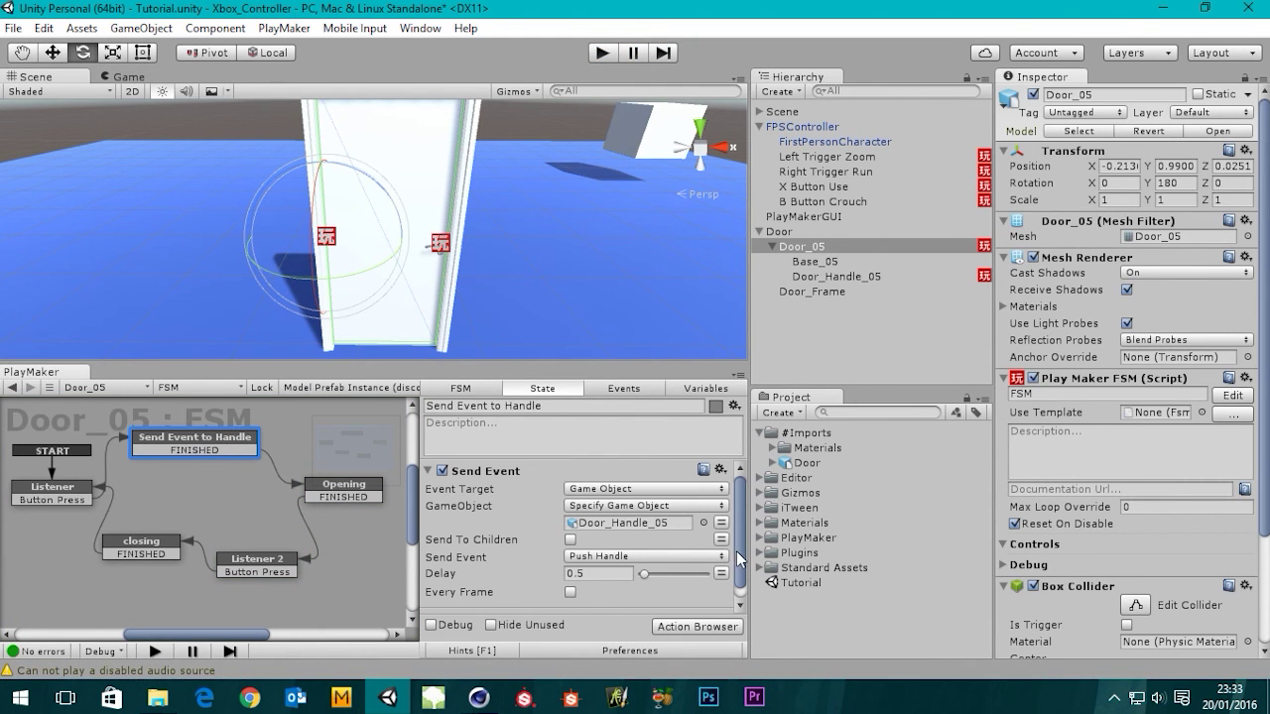
- Set the Send Event action's Delay to 0 in Door_05's Send Event to Handle state
left_click(739, 606)
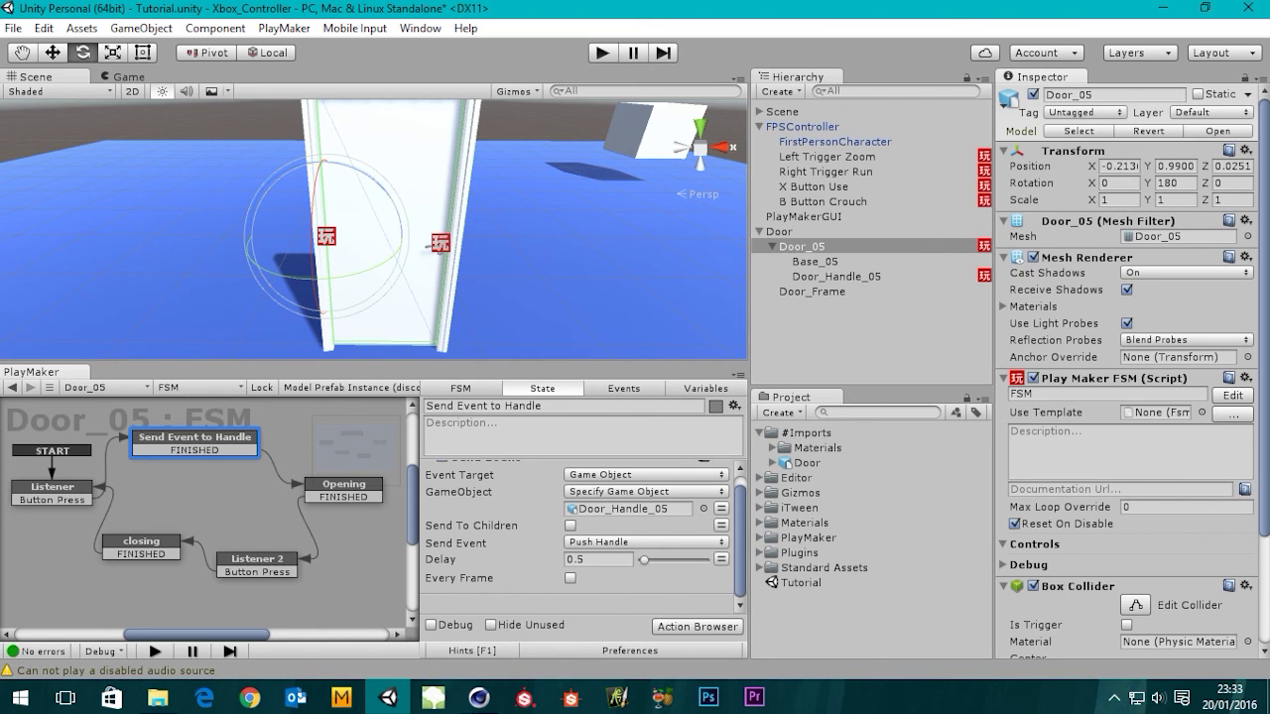
left_click(178, 448)
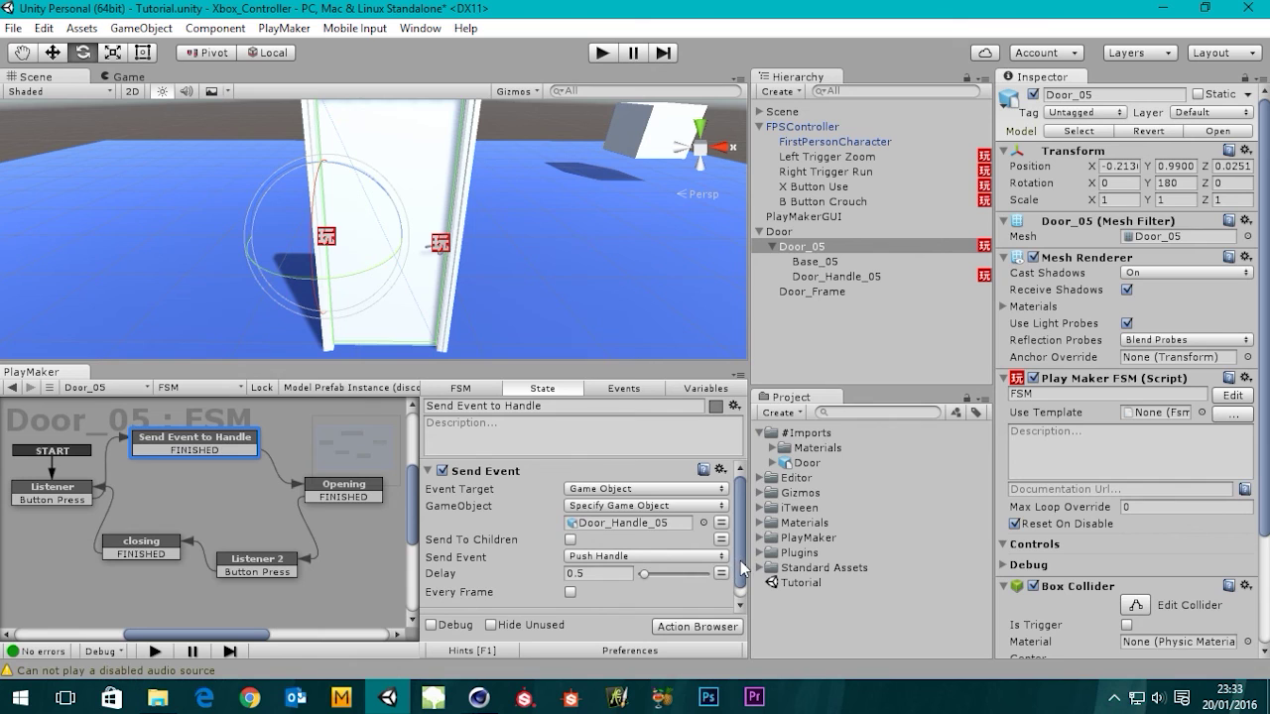
scroll(743, 568, "down", 1)
left_click(591, 559)
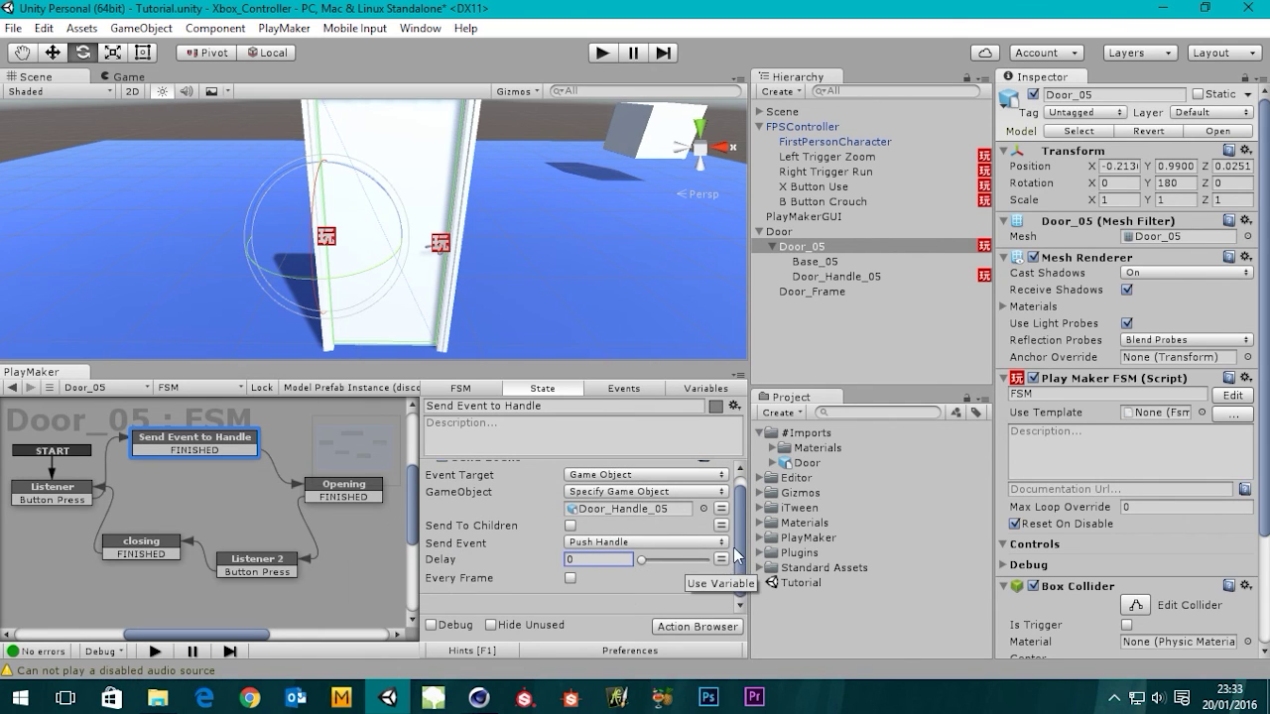
scroll(737, 536, "up", 1)
scroll(731, 553, "down", 1)
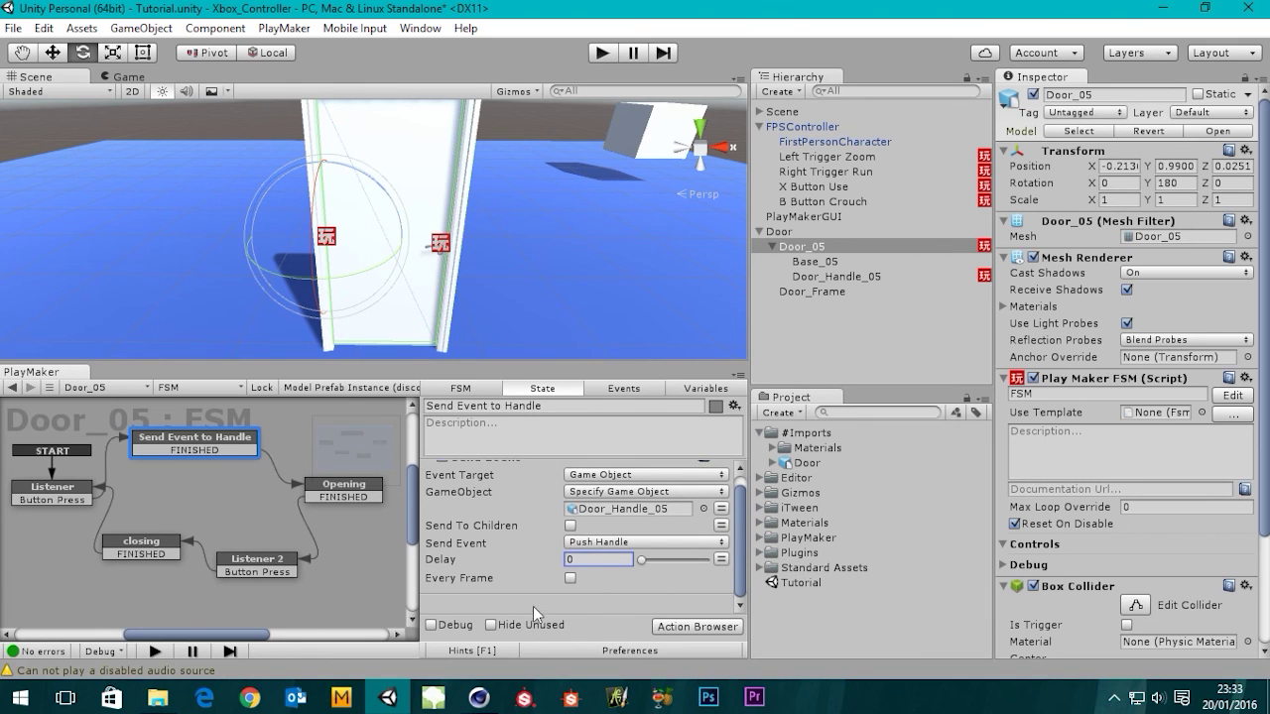
- Add a Wait action after Send Event in Door_05's Send Event to Handle state, and close the action browser
left_click(694, 626)
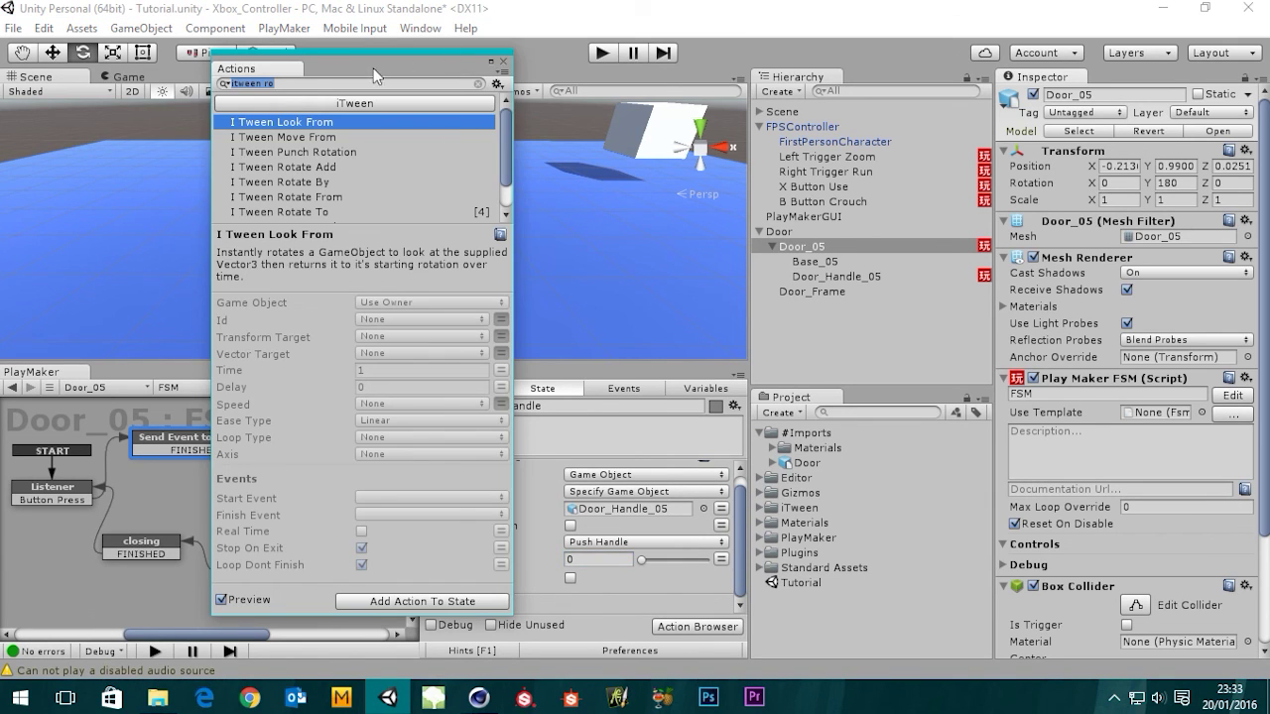
key("BackSpace")
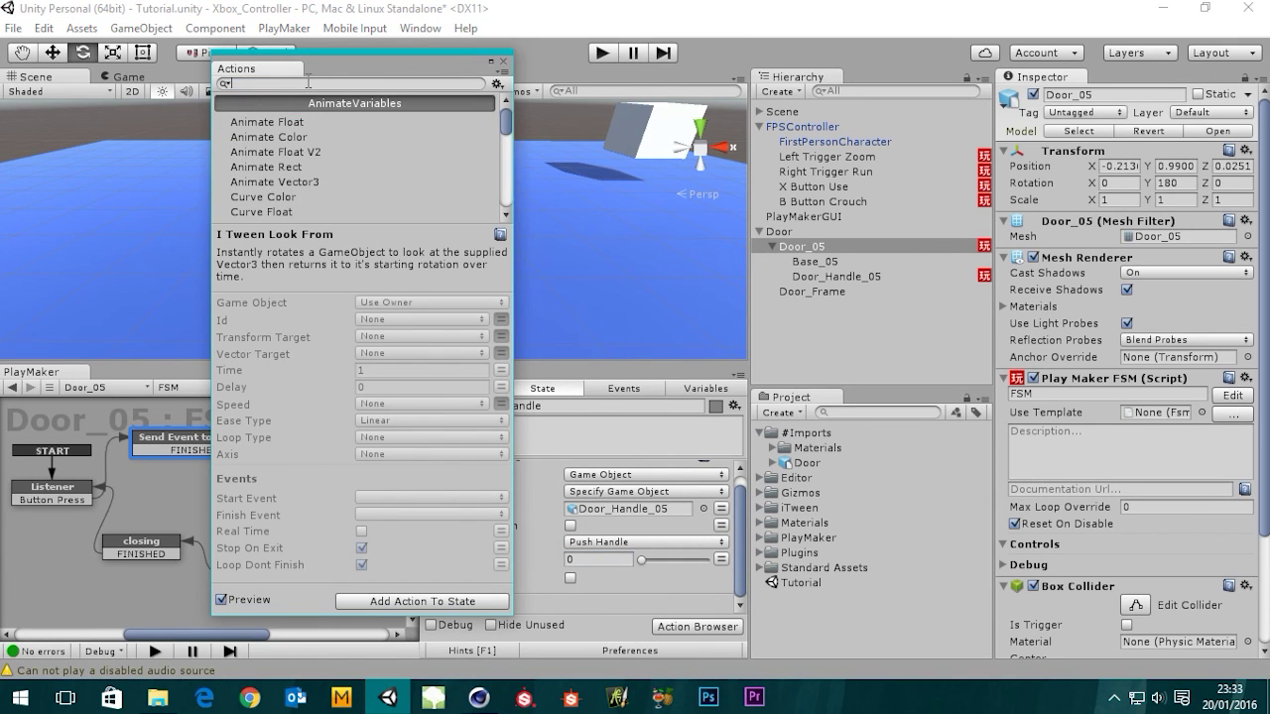
type("wait")
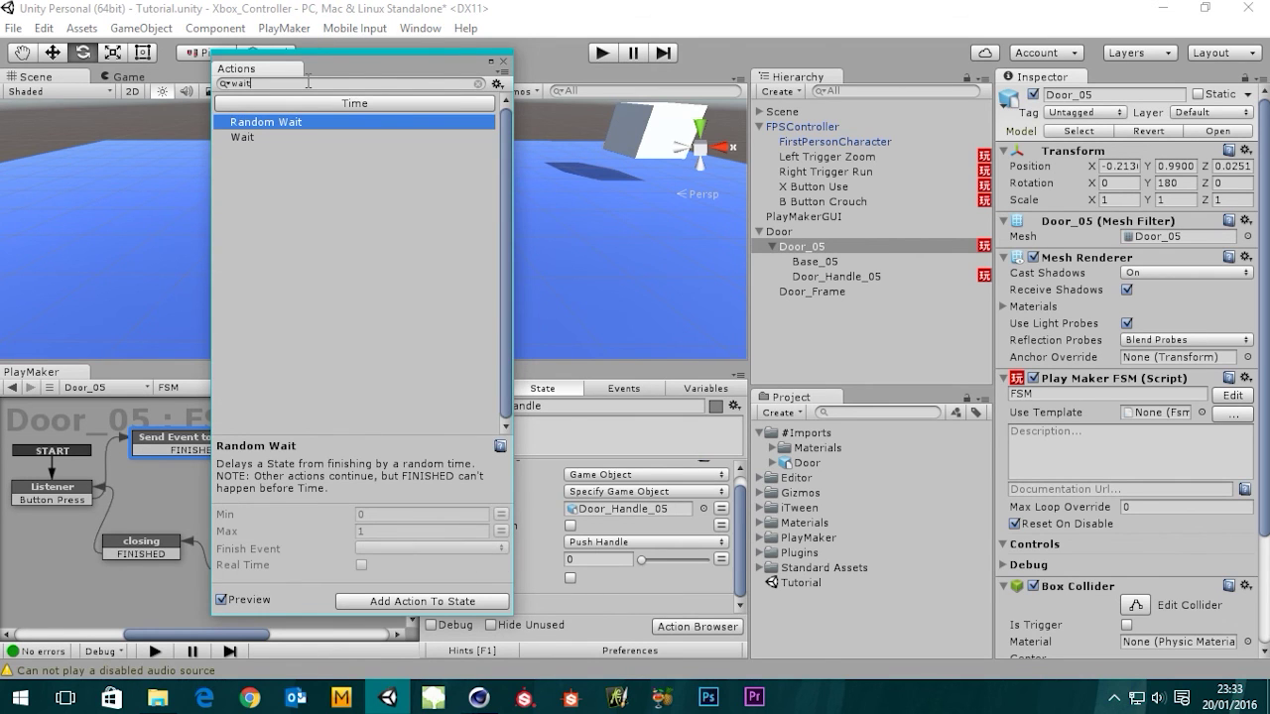
left_click(243, 138)
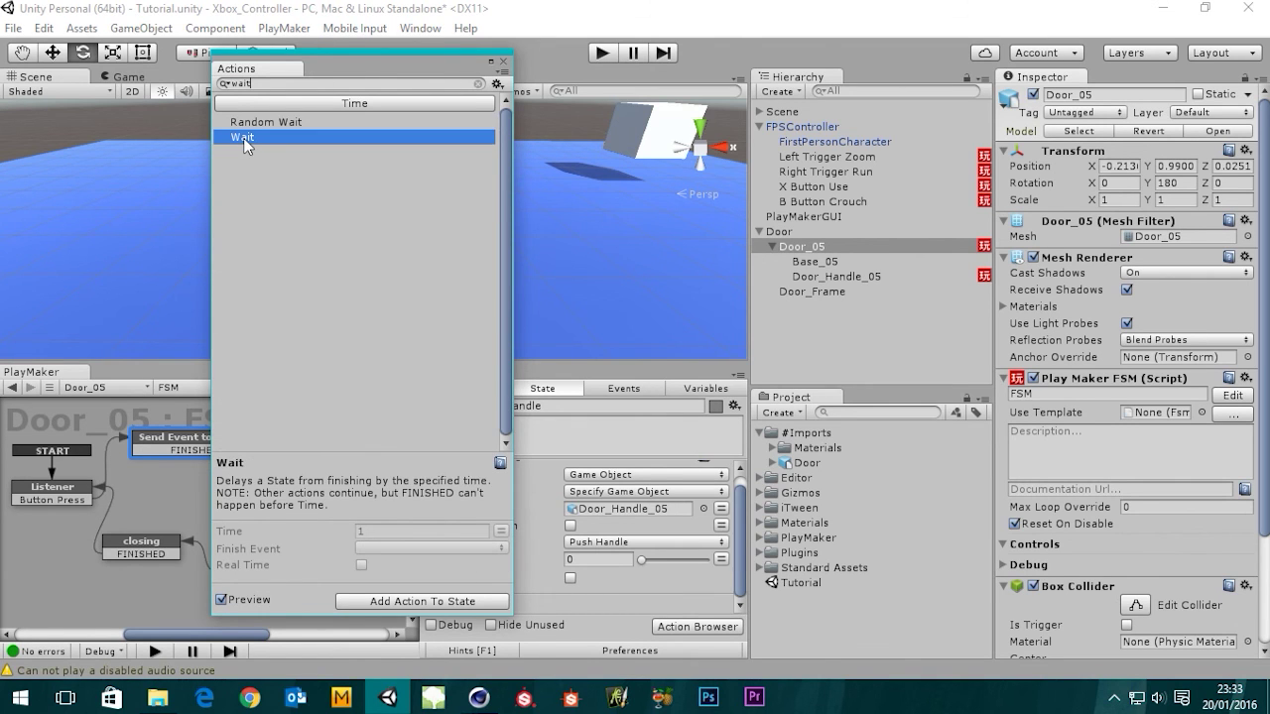
left_click(438, 602)
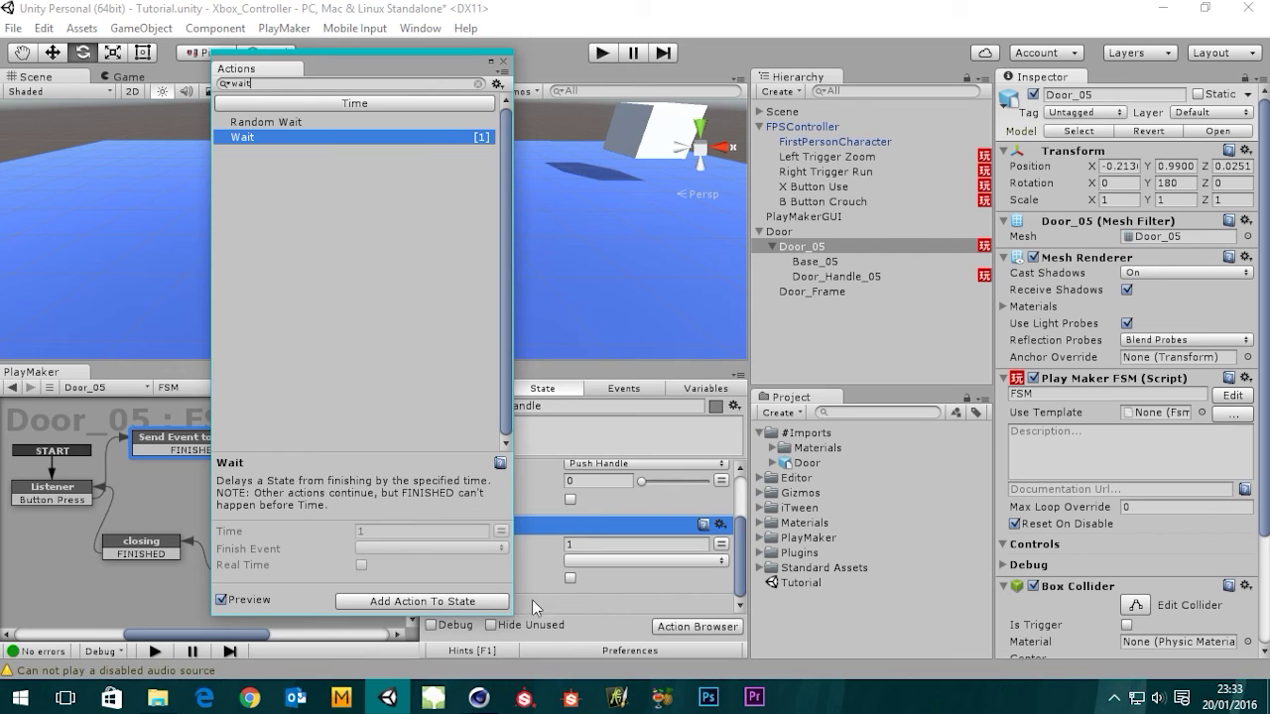
left_click(502, 63)
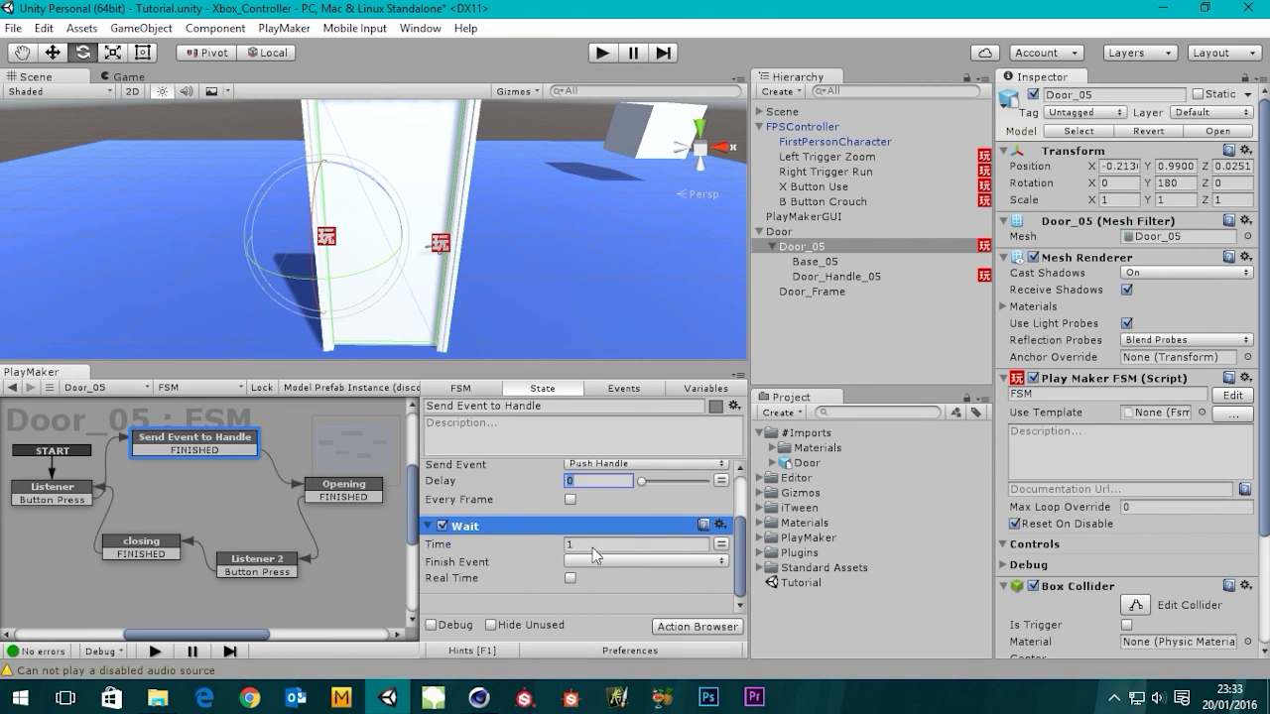
left_click(473, 548)
- Play-test the door and its handle twice with the Wait action in place, stopping play mode after each run
left_click(604, 51)
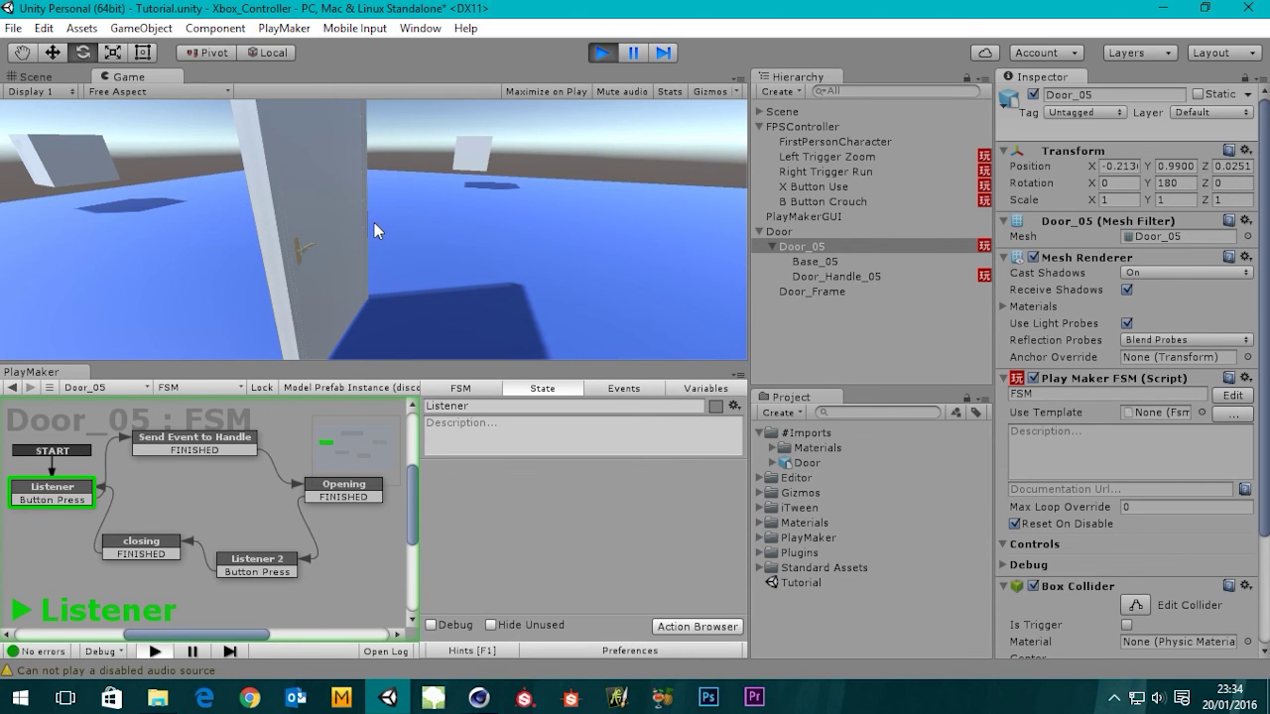
left_click(597, 52)
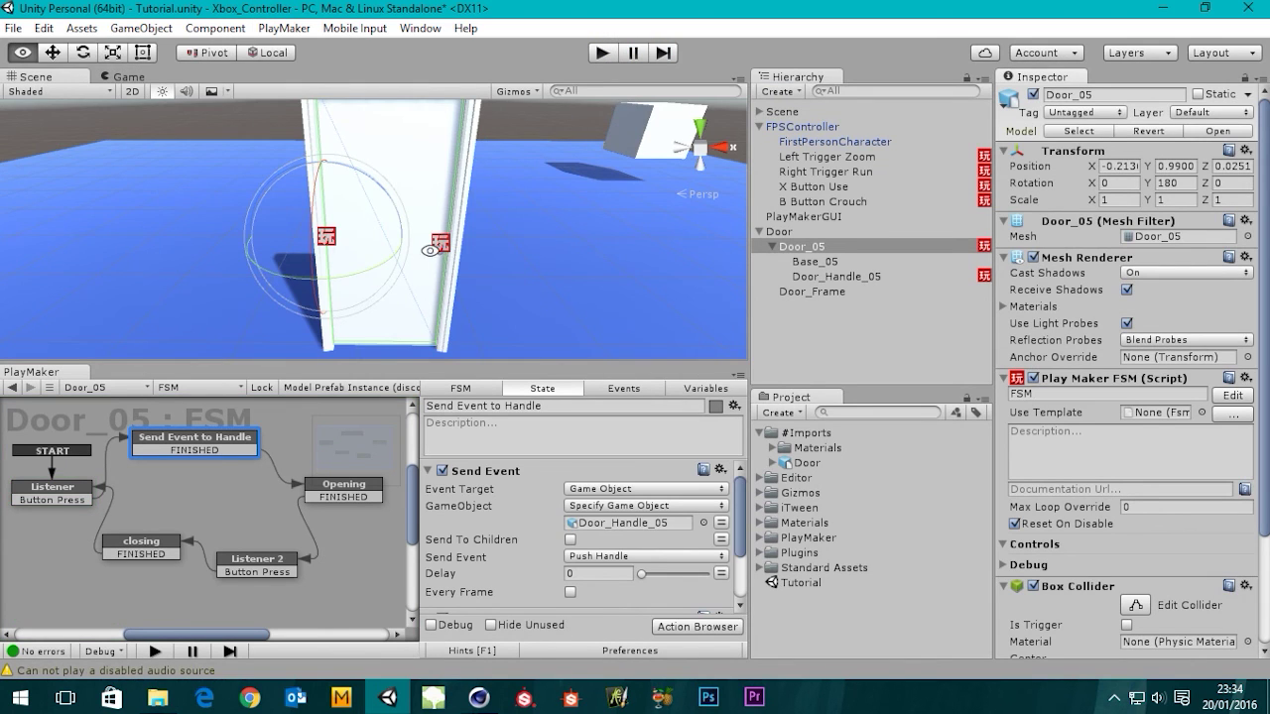
left_click_drag(431, 264, 384, 287, "alt")
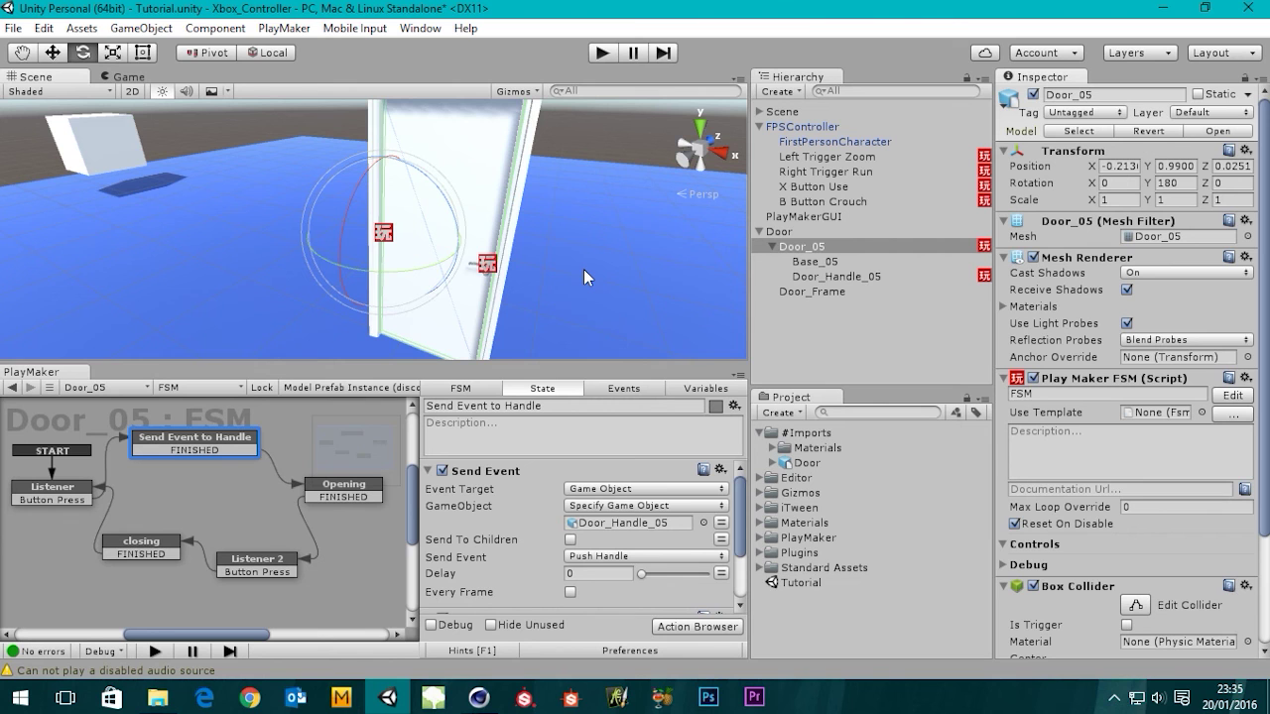
middle_click_drag(583, 263, 542, 285)
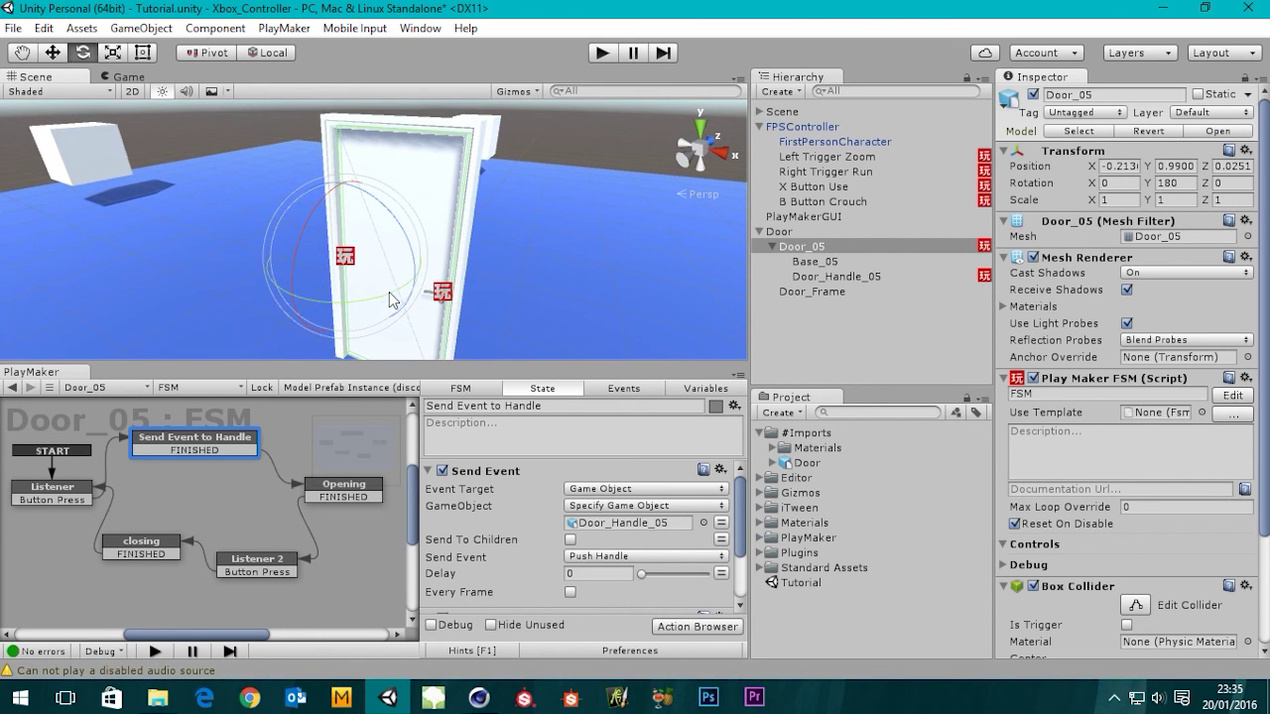
scroll(388, 292, "up", 3)
left_click_drag(412, 294, 474, 252, "alt")
scroll(396, 233, "up", 4)
left_click(596, 57)
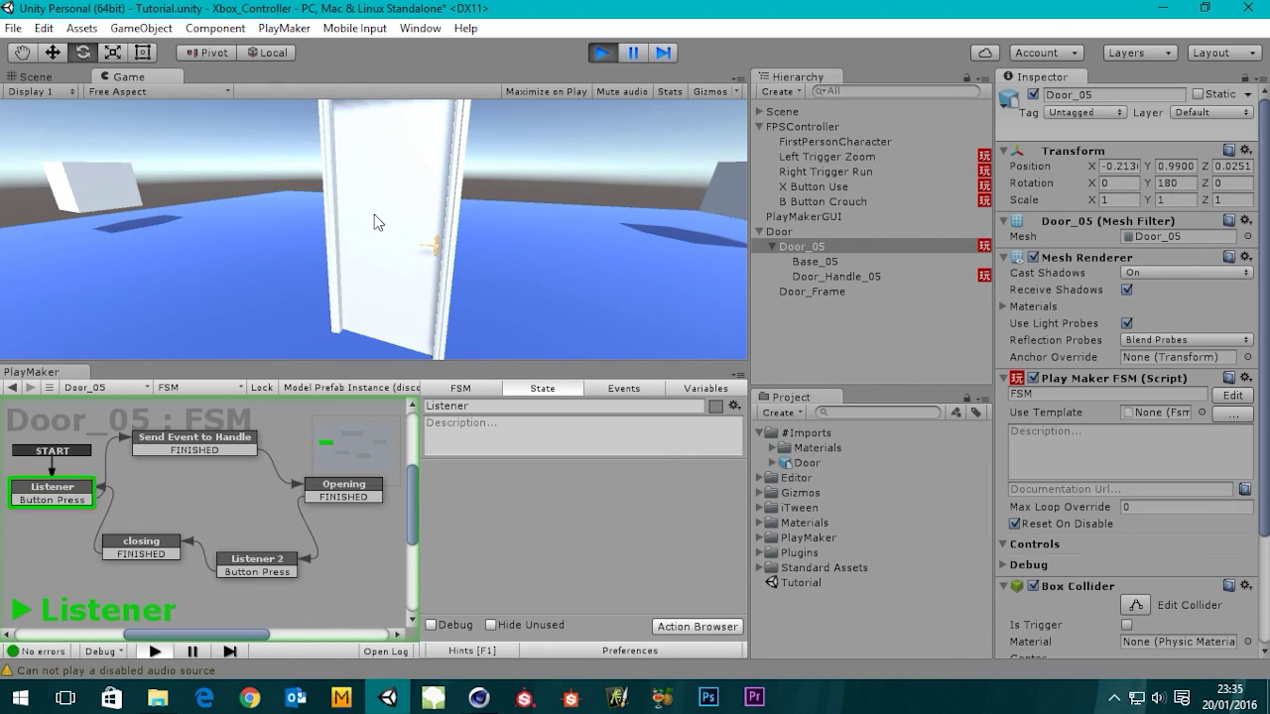
left_click(608, 52)
- Deselect all objects and collapse the Door object's children in the scene hierarchy
left_click(830, 331)
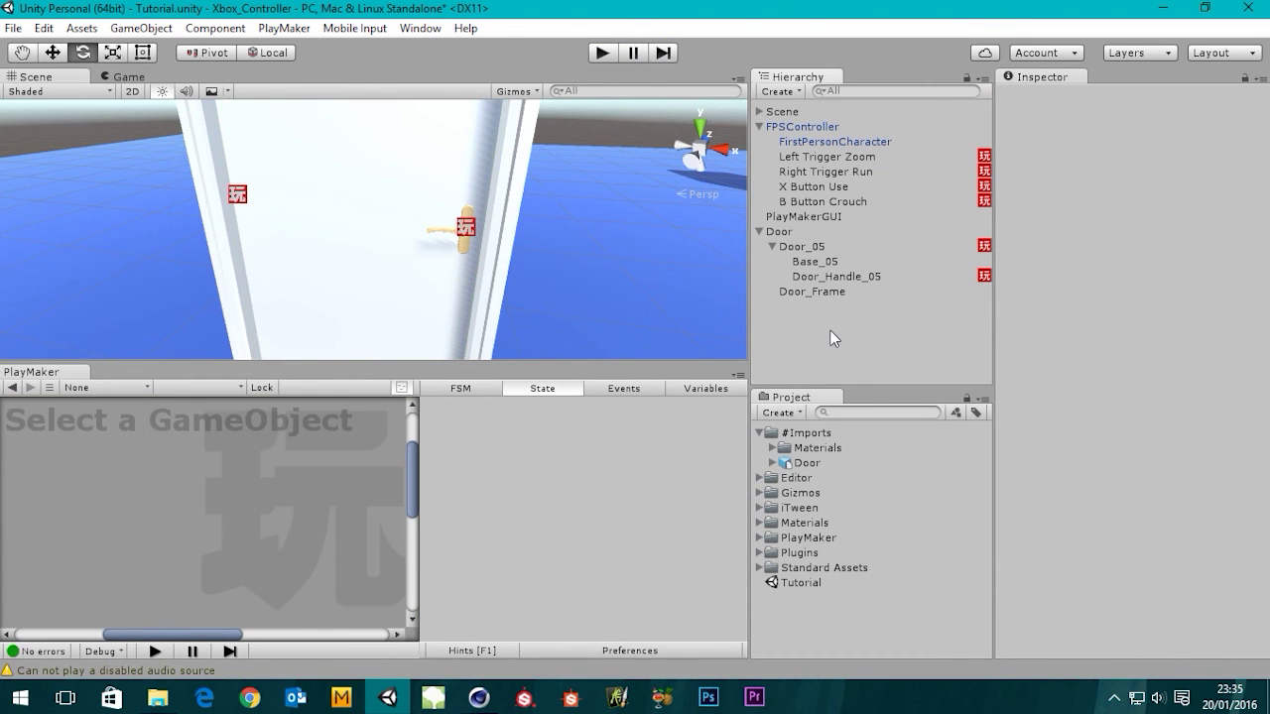
left_click(760, 231)
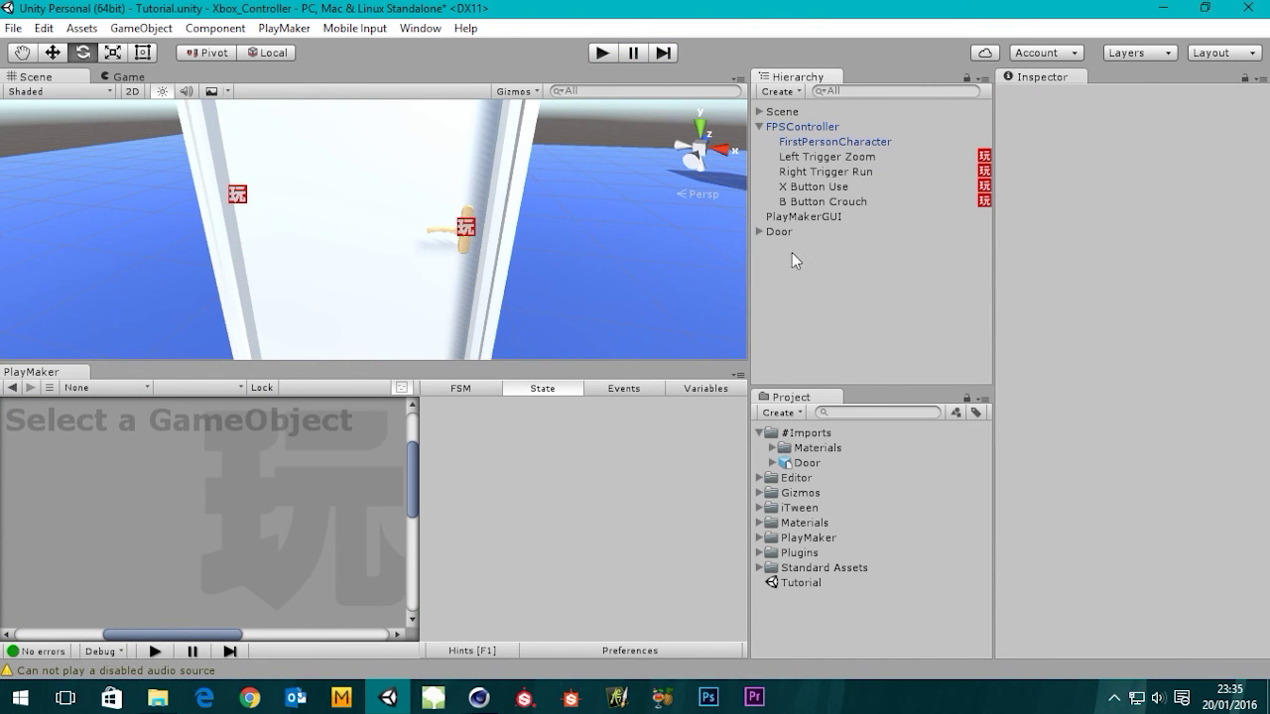